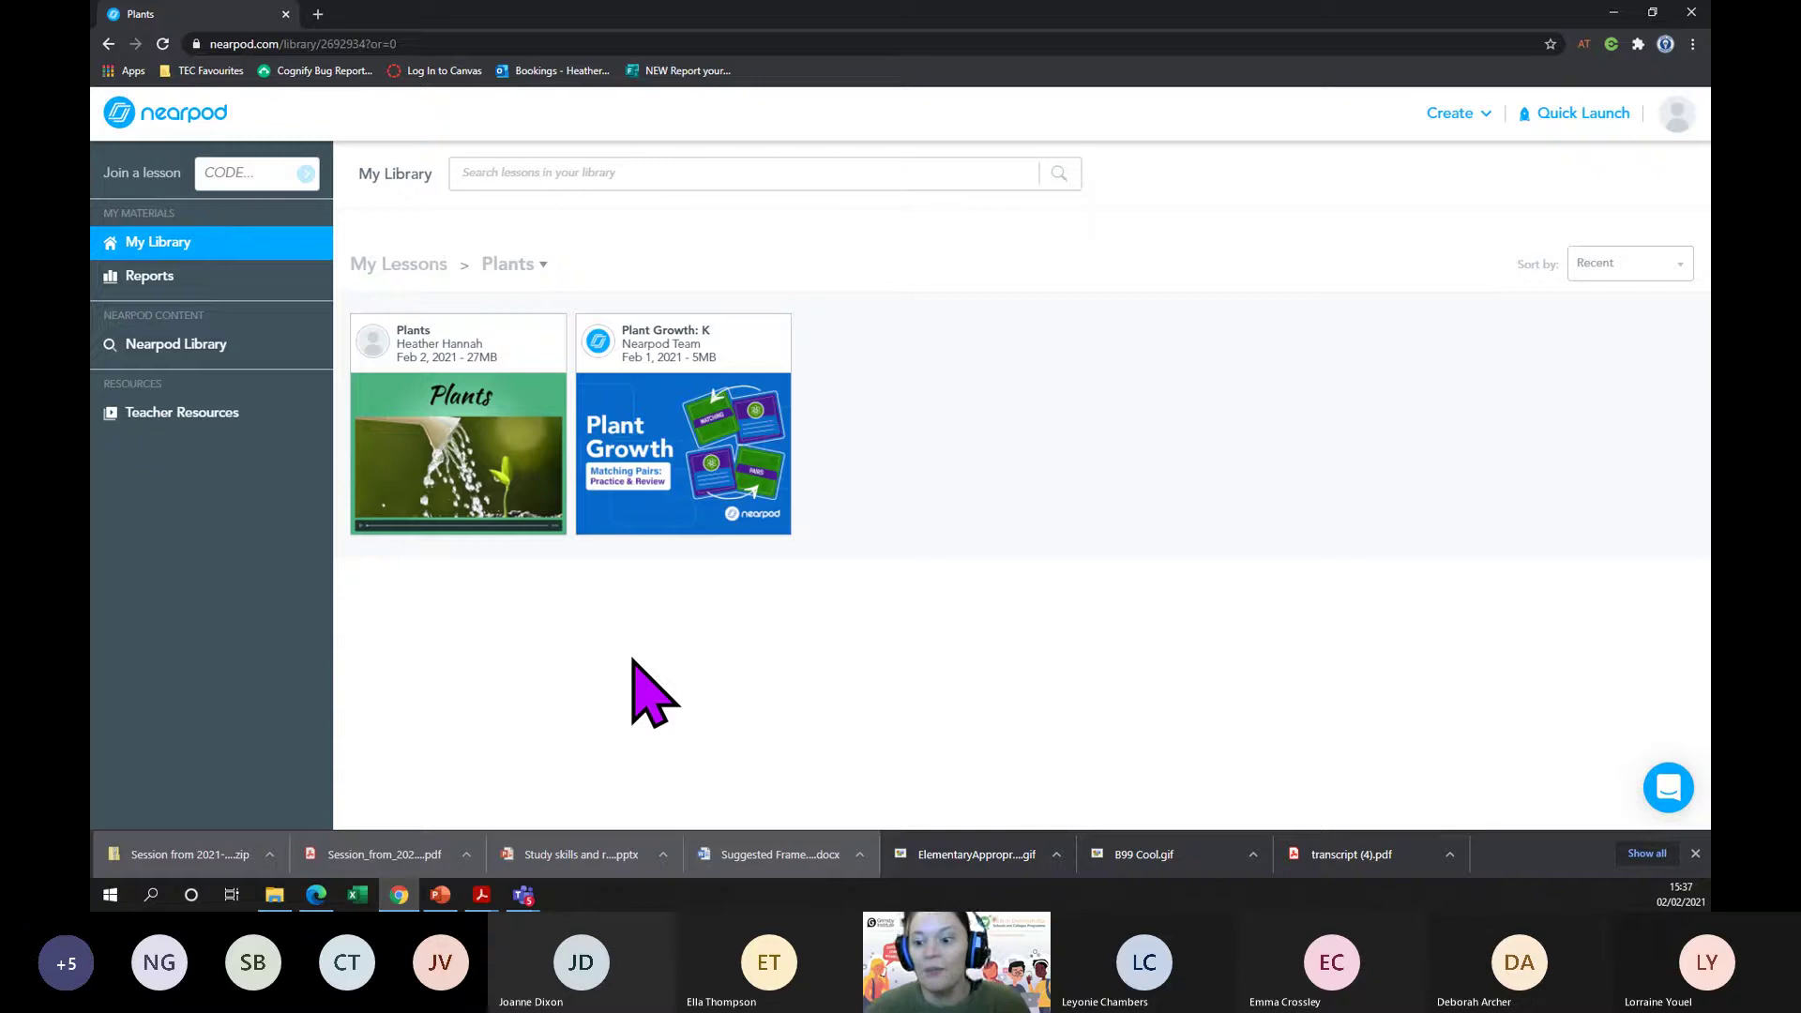
- Launch the Plants lesson as a Live Participation session and dismiss the student join code window
mouse_move(475, 523)
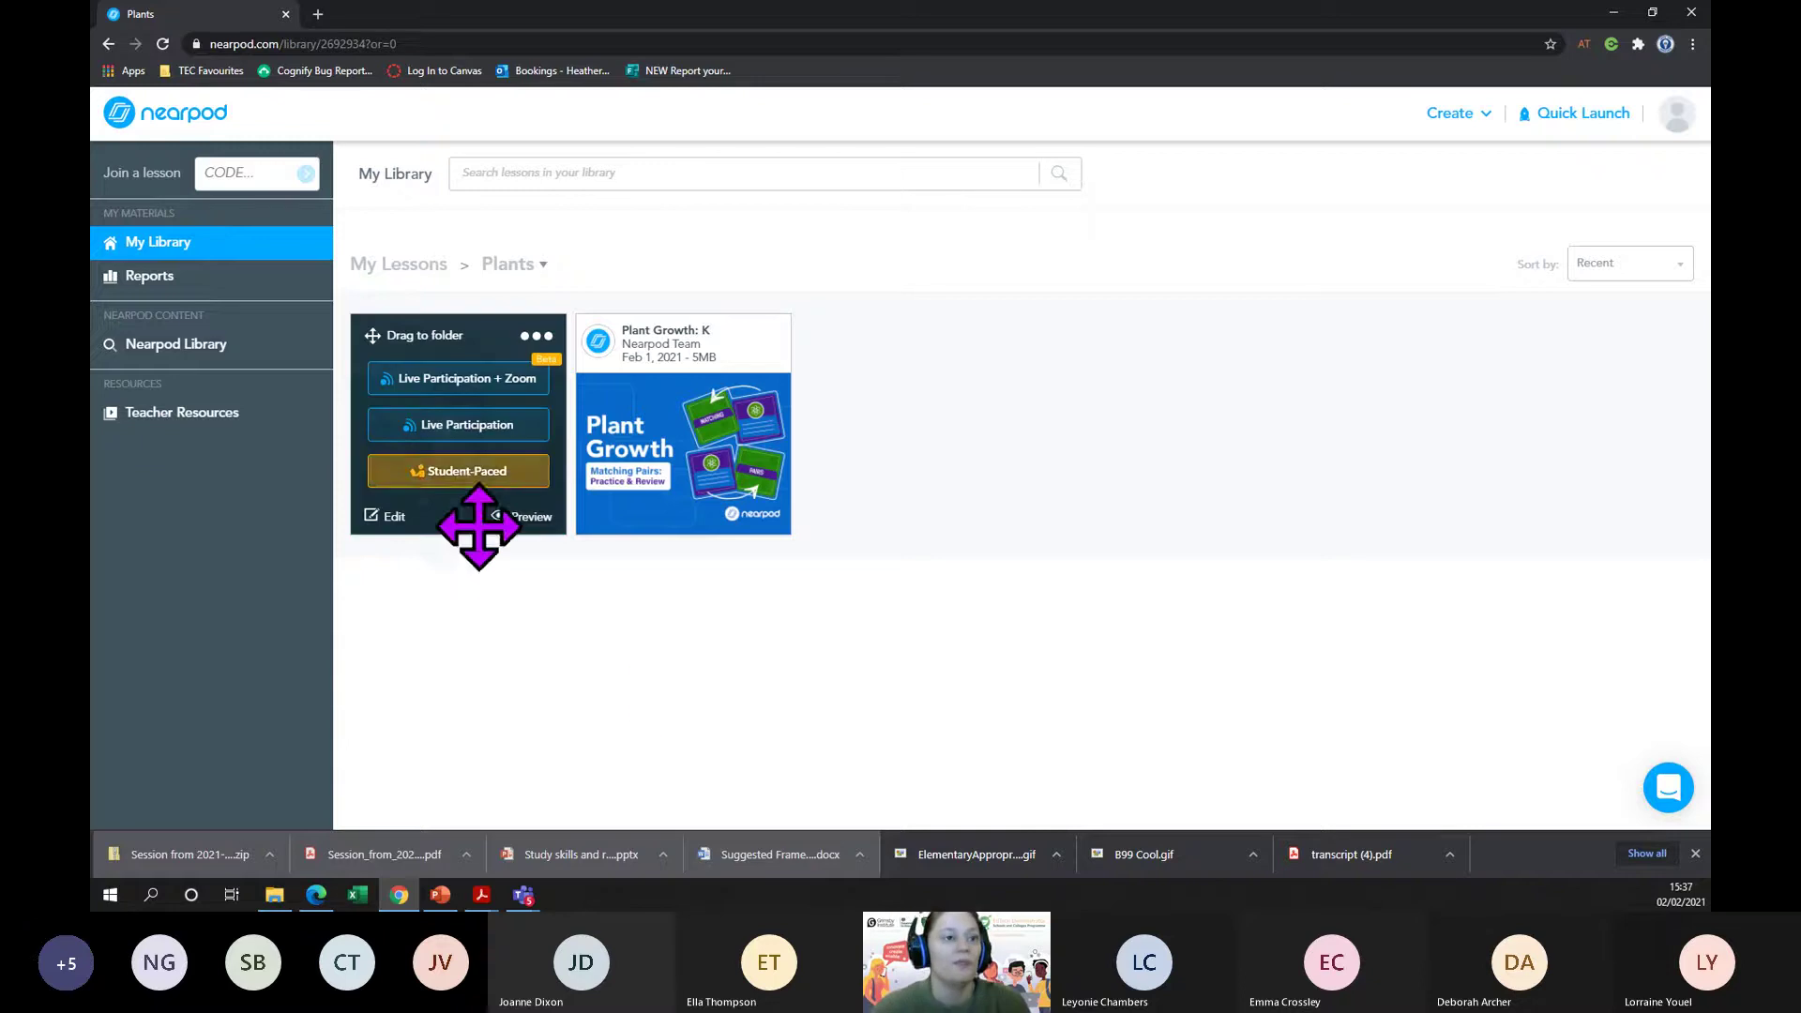
left_click(457, 427)
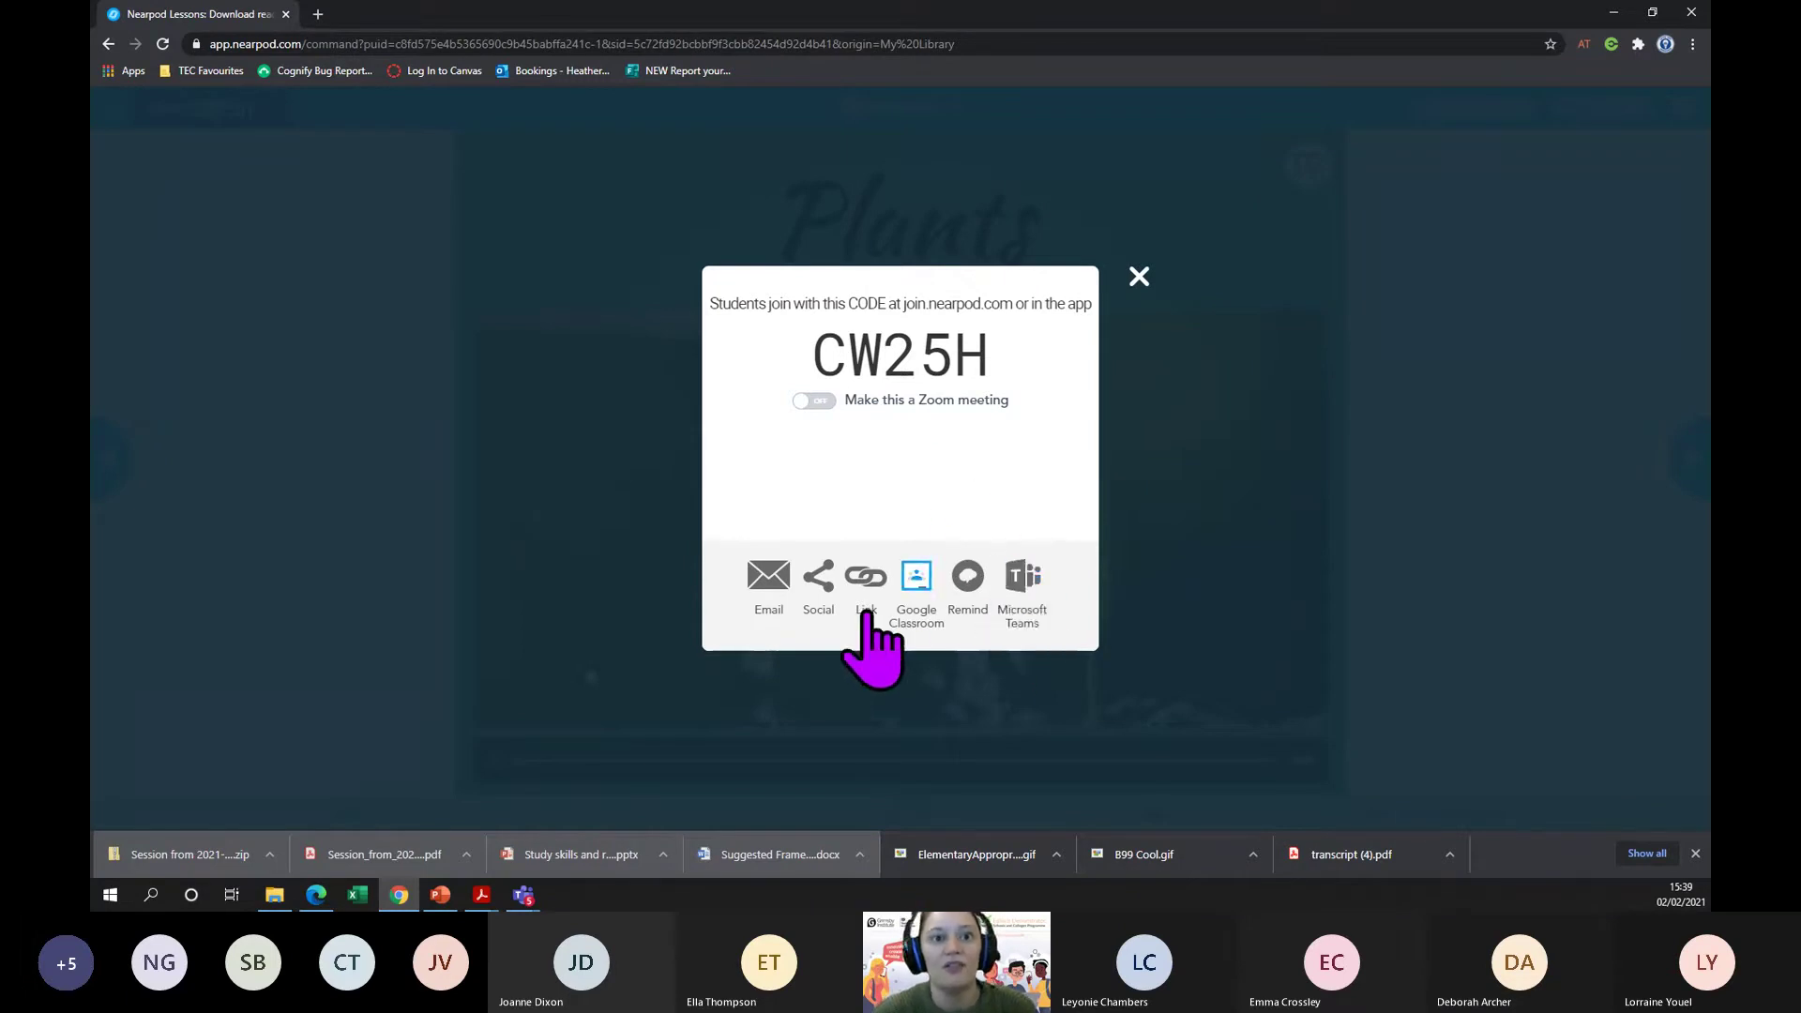
left_click(1139, 278)
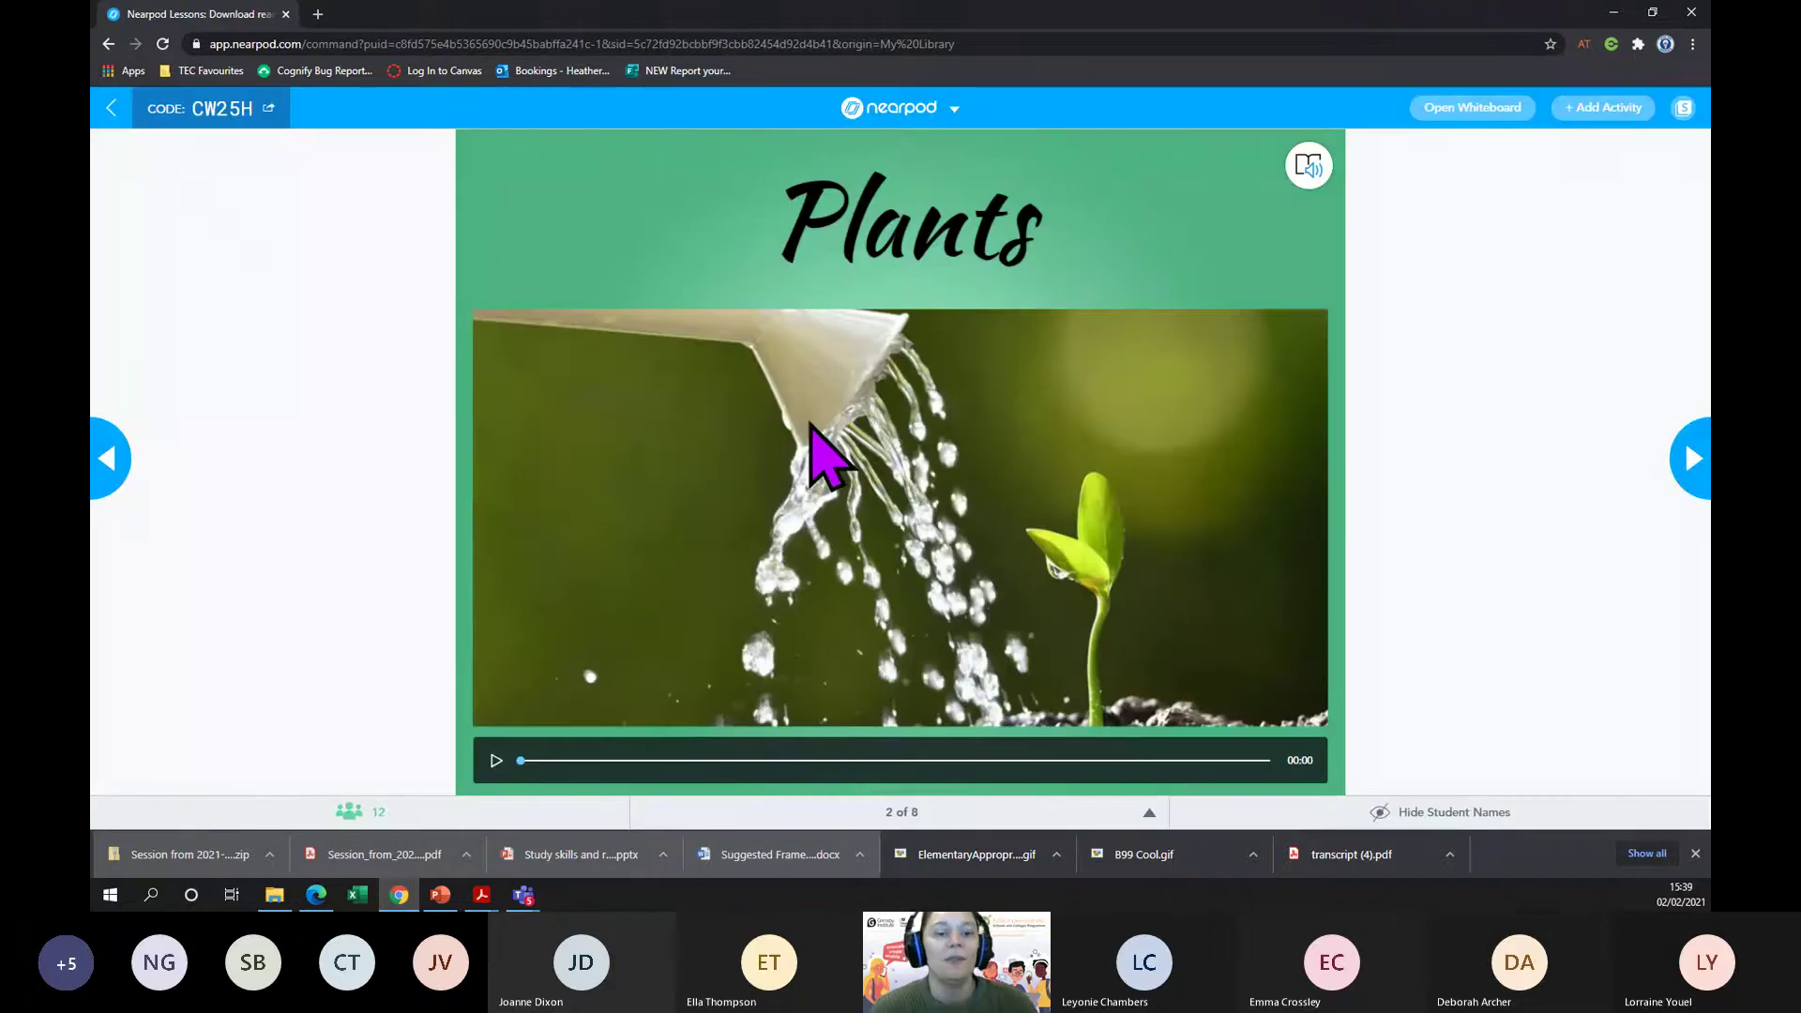
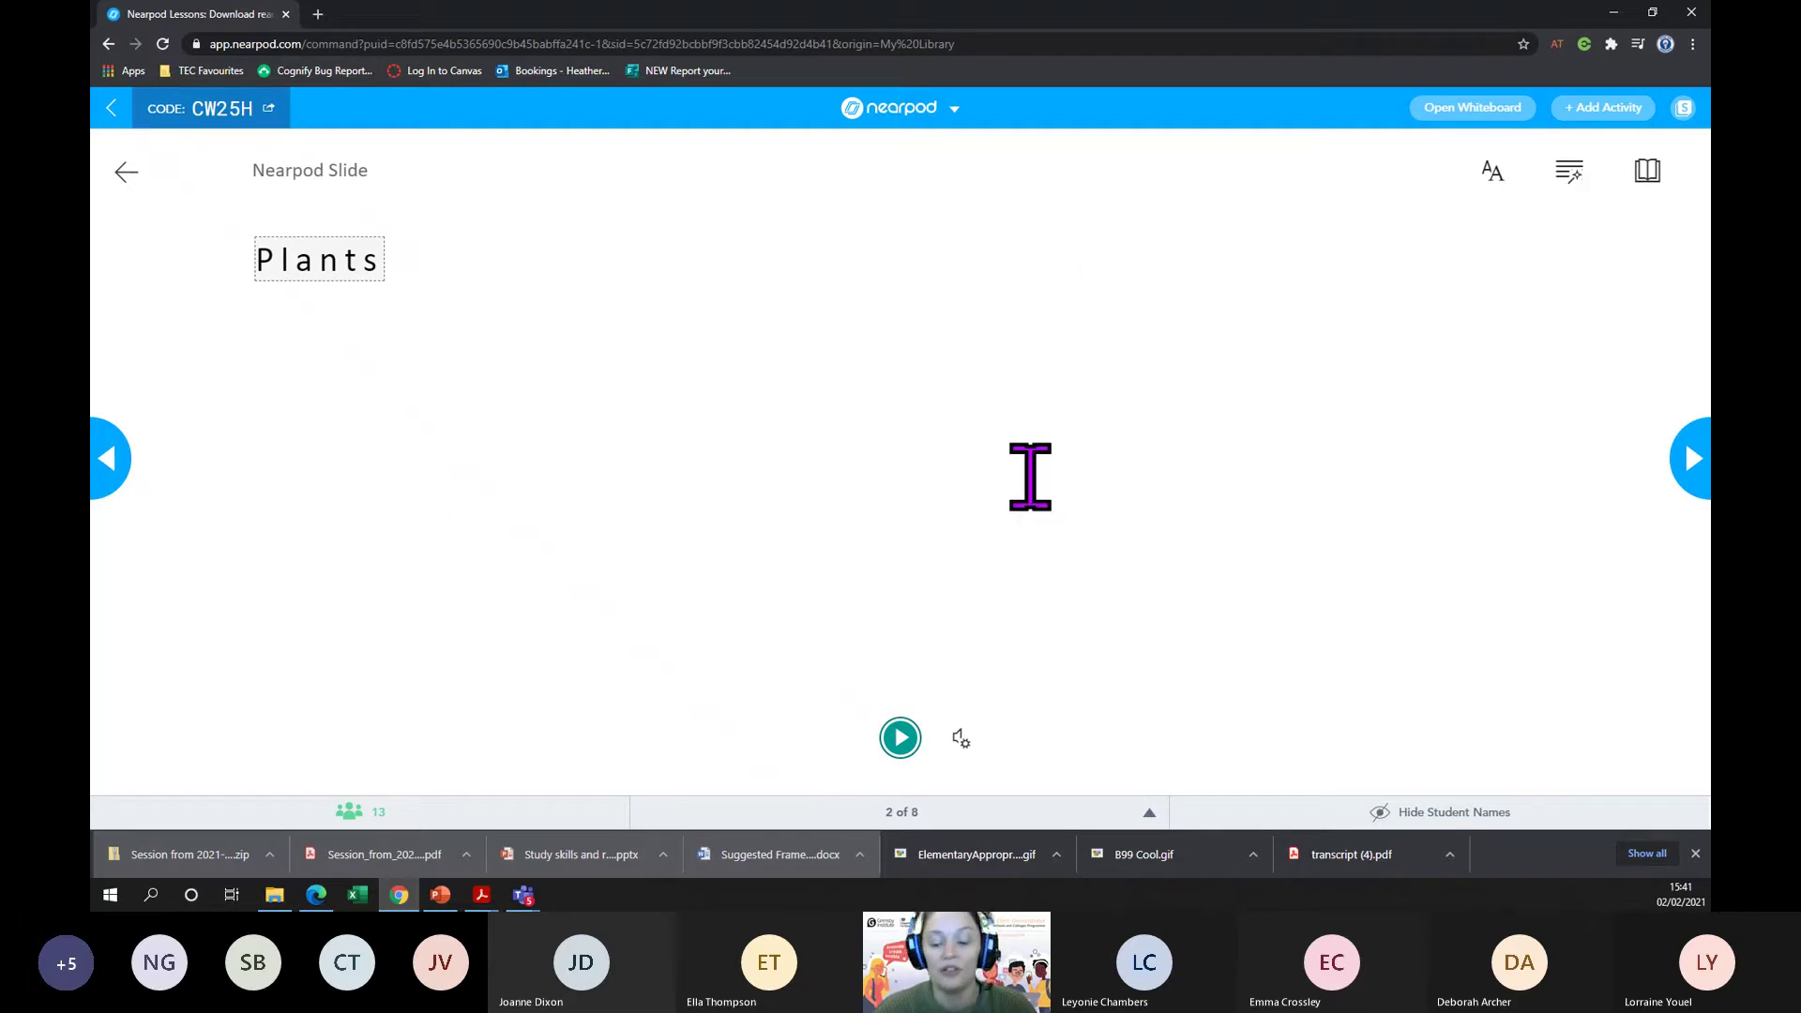
- Look at the immersive reader's reading preferences for the Plants title slide, including the translation options, and return to the slide
left_click(1649, 178)
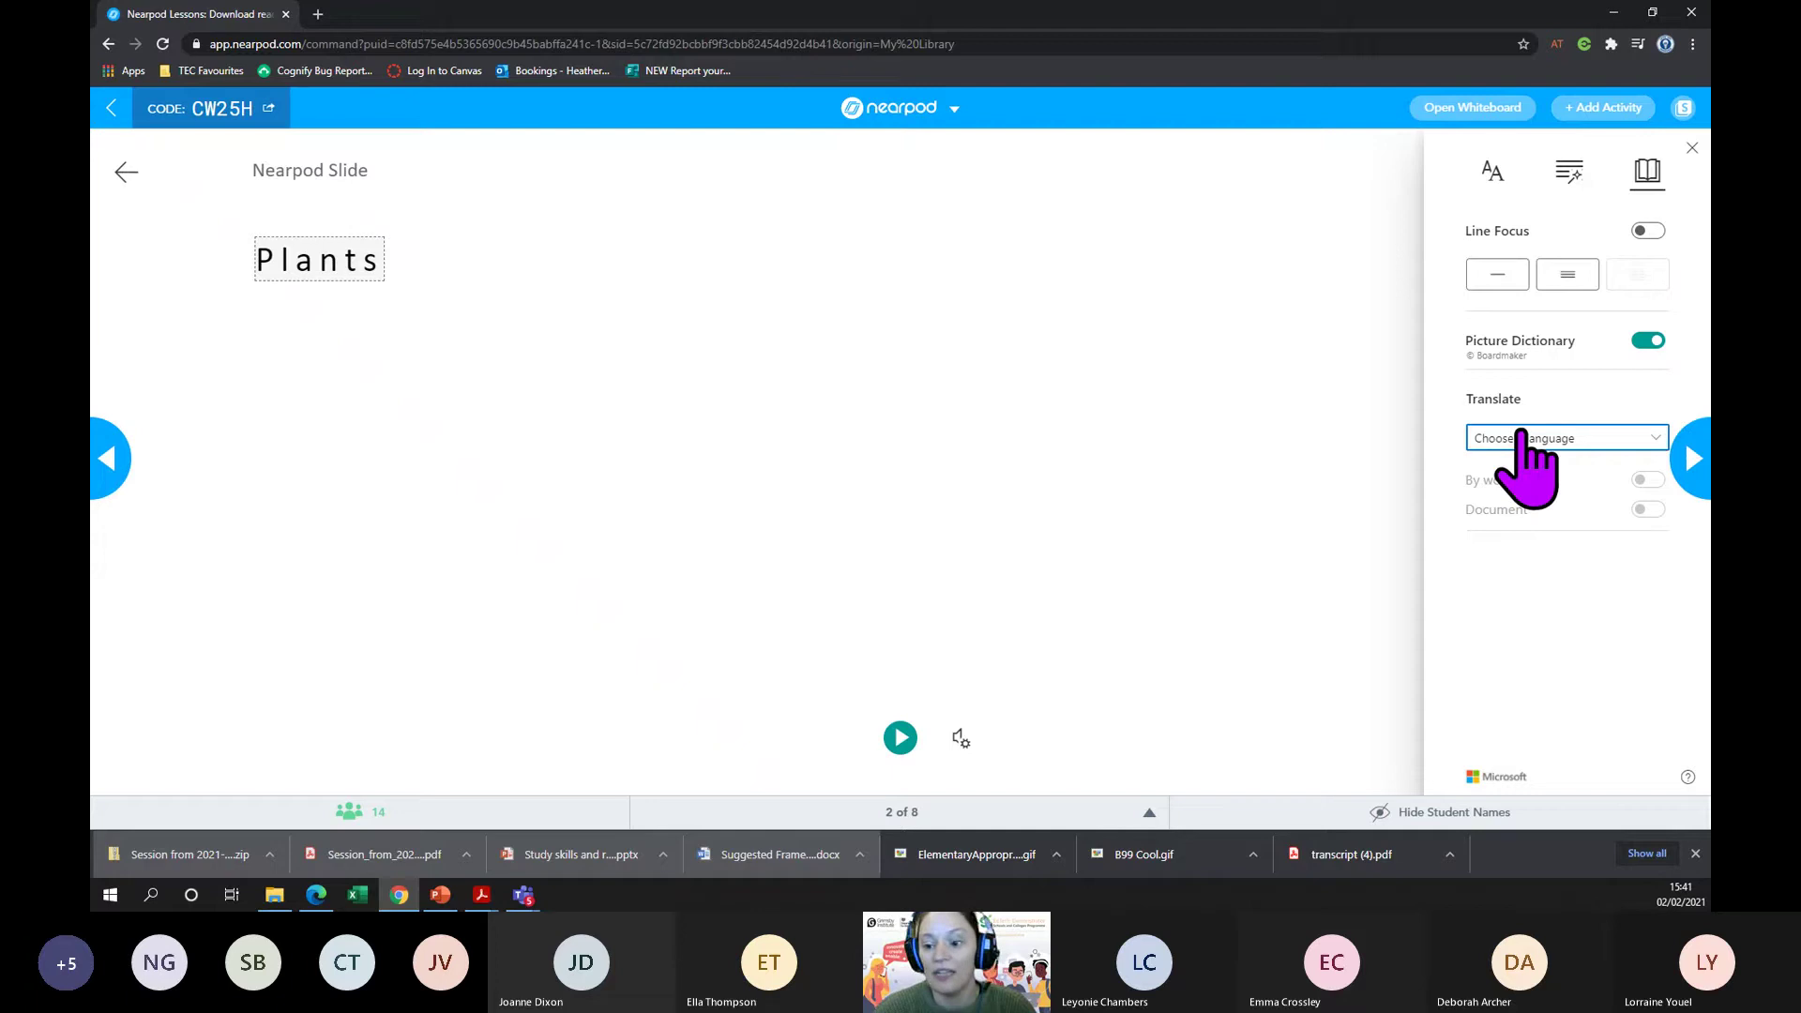
left_click(1306, 477)
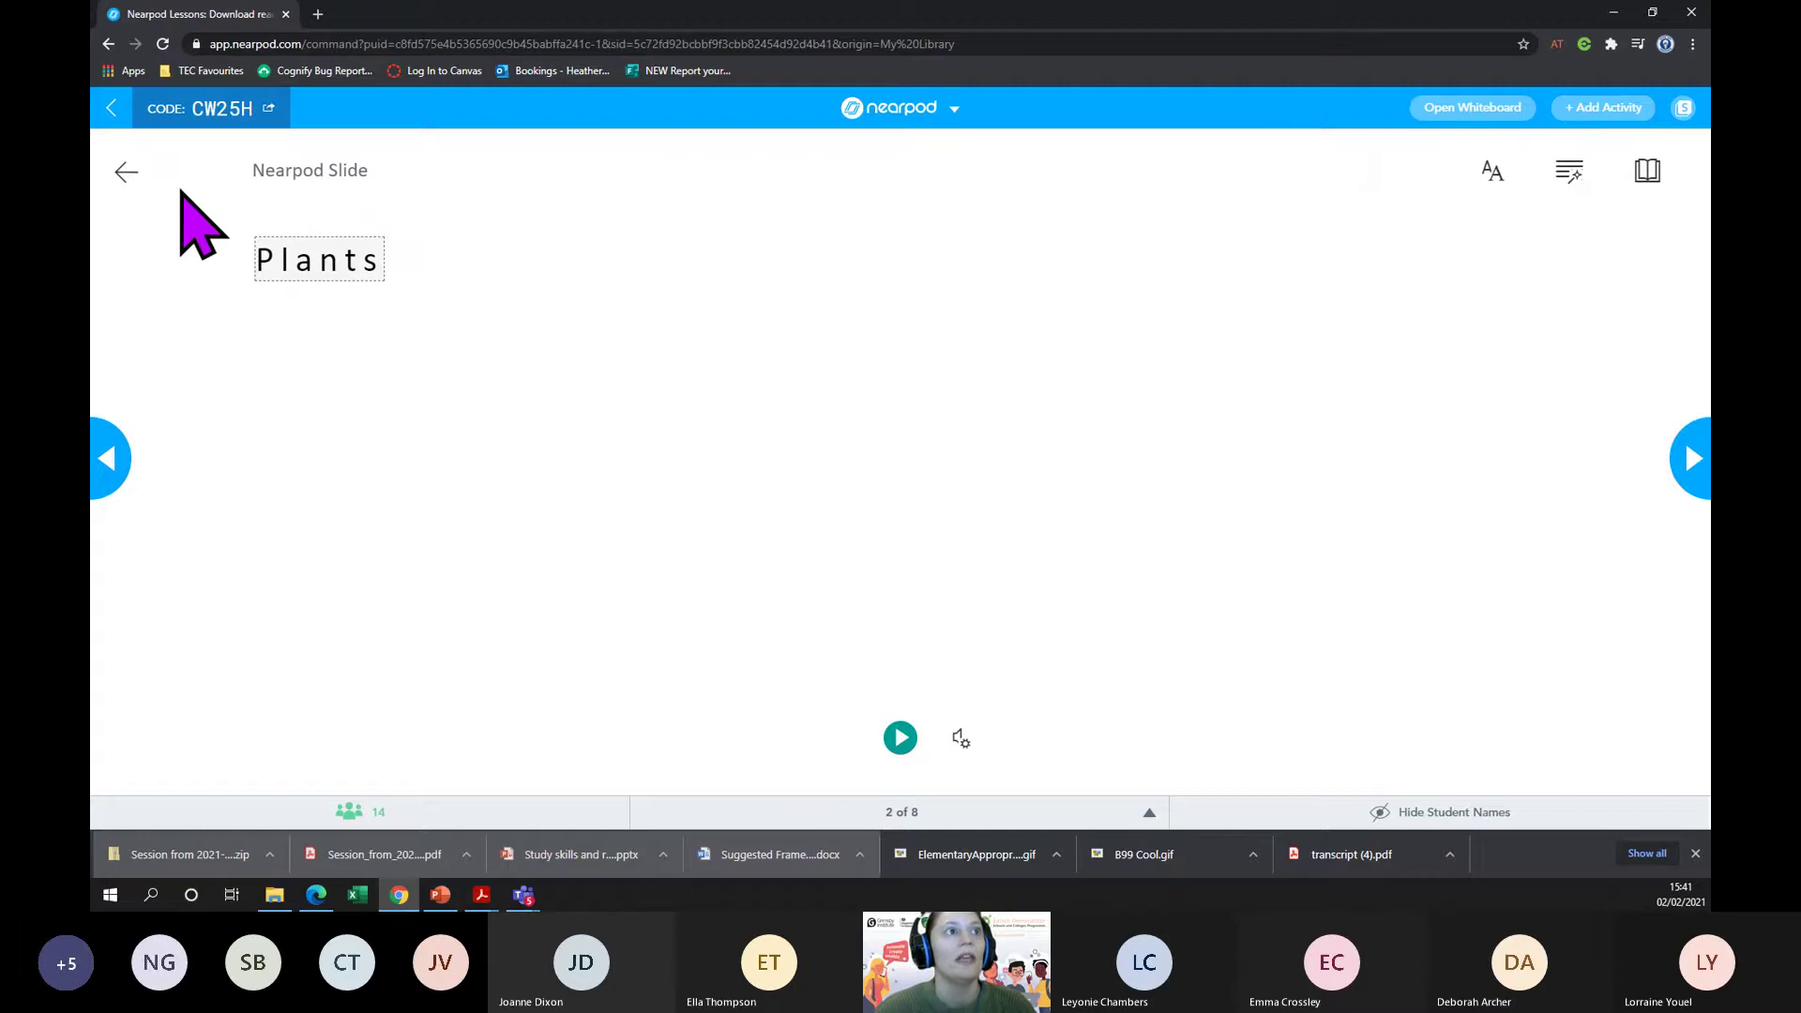
left_click(122, 176)
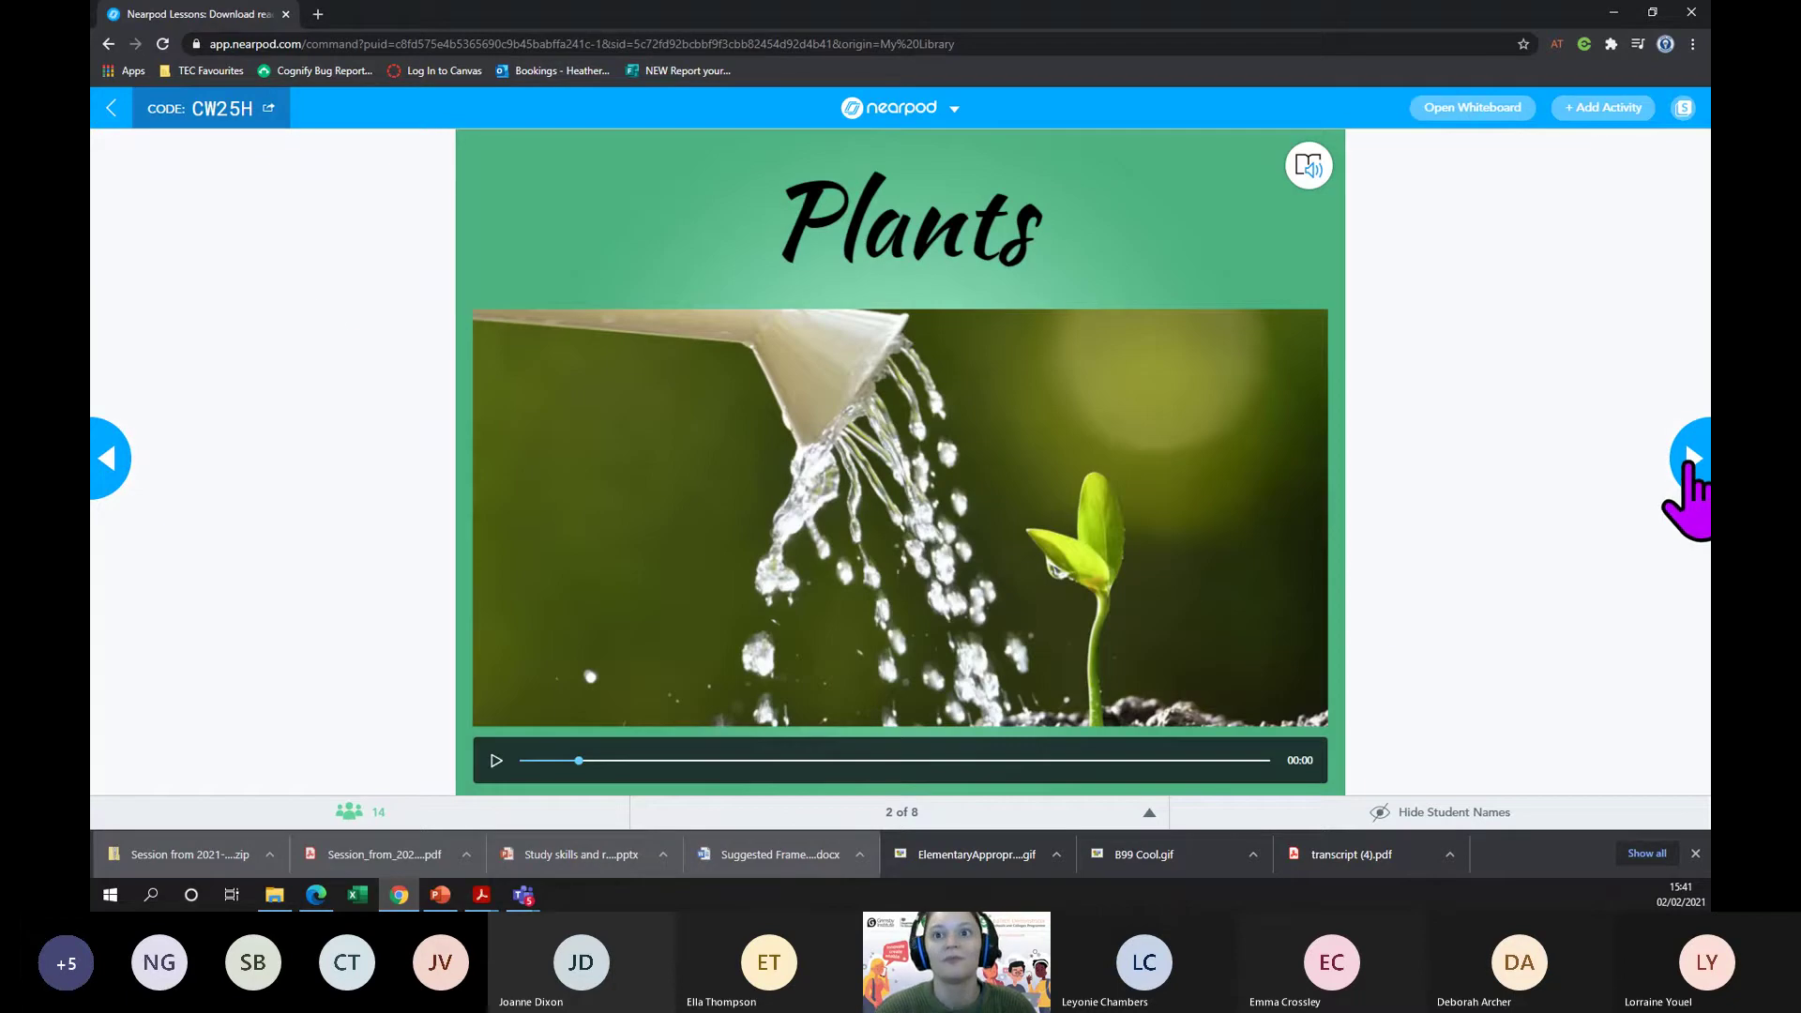
- Go to the What I Will Learn slide and play part of its audio on all devices, applying that choice to the rest of the lesson
left_click(1686, 460)
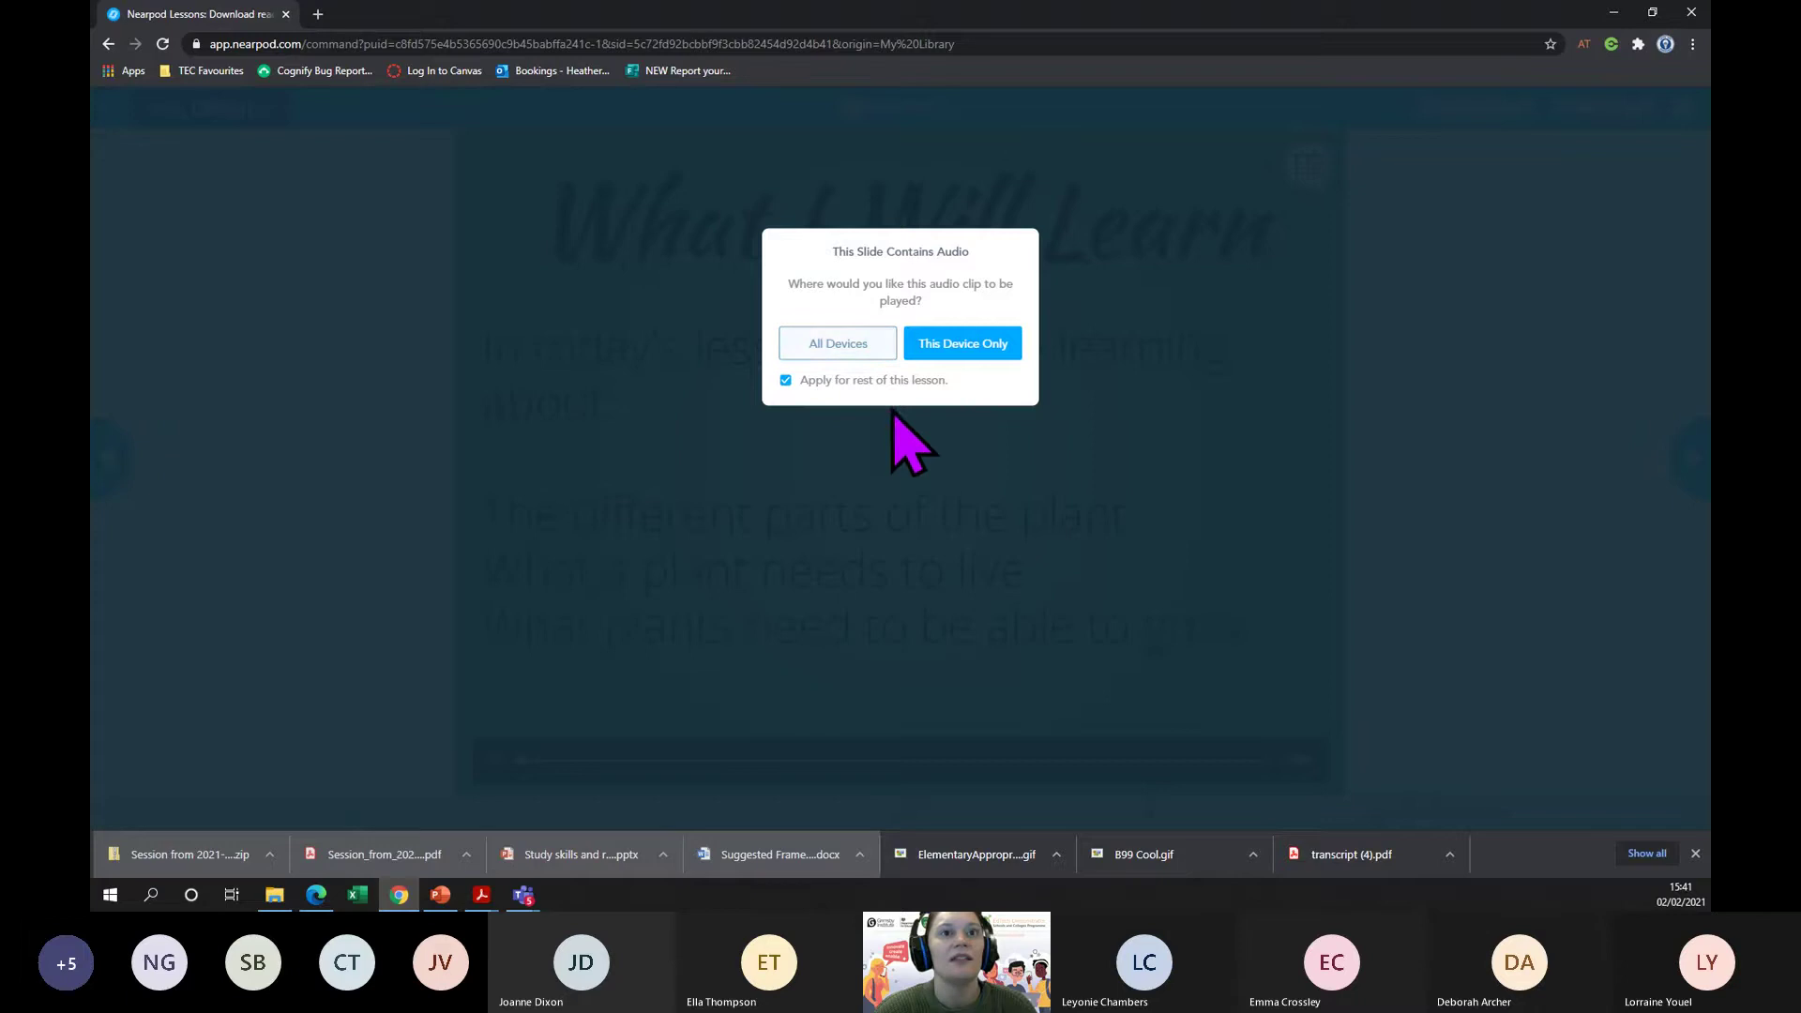
left_click(785, 380)
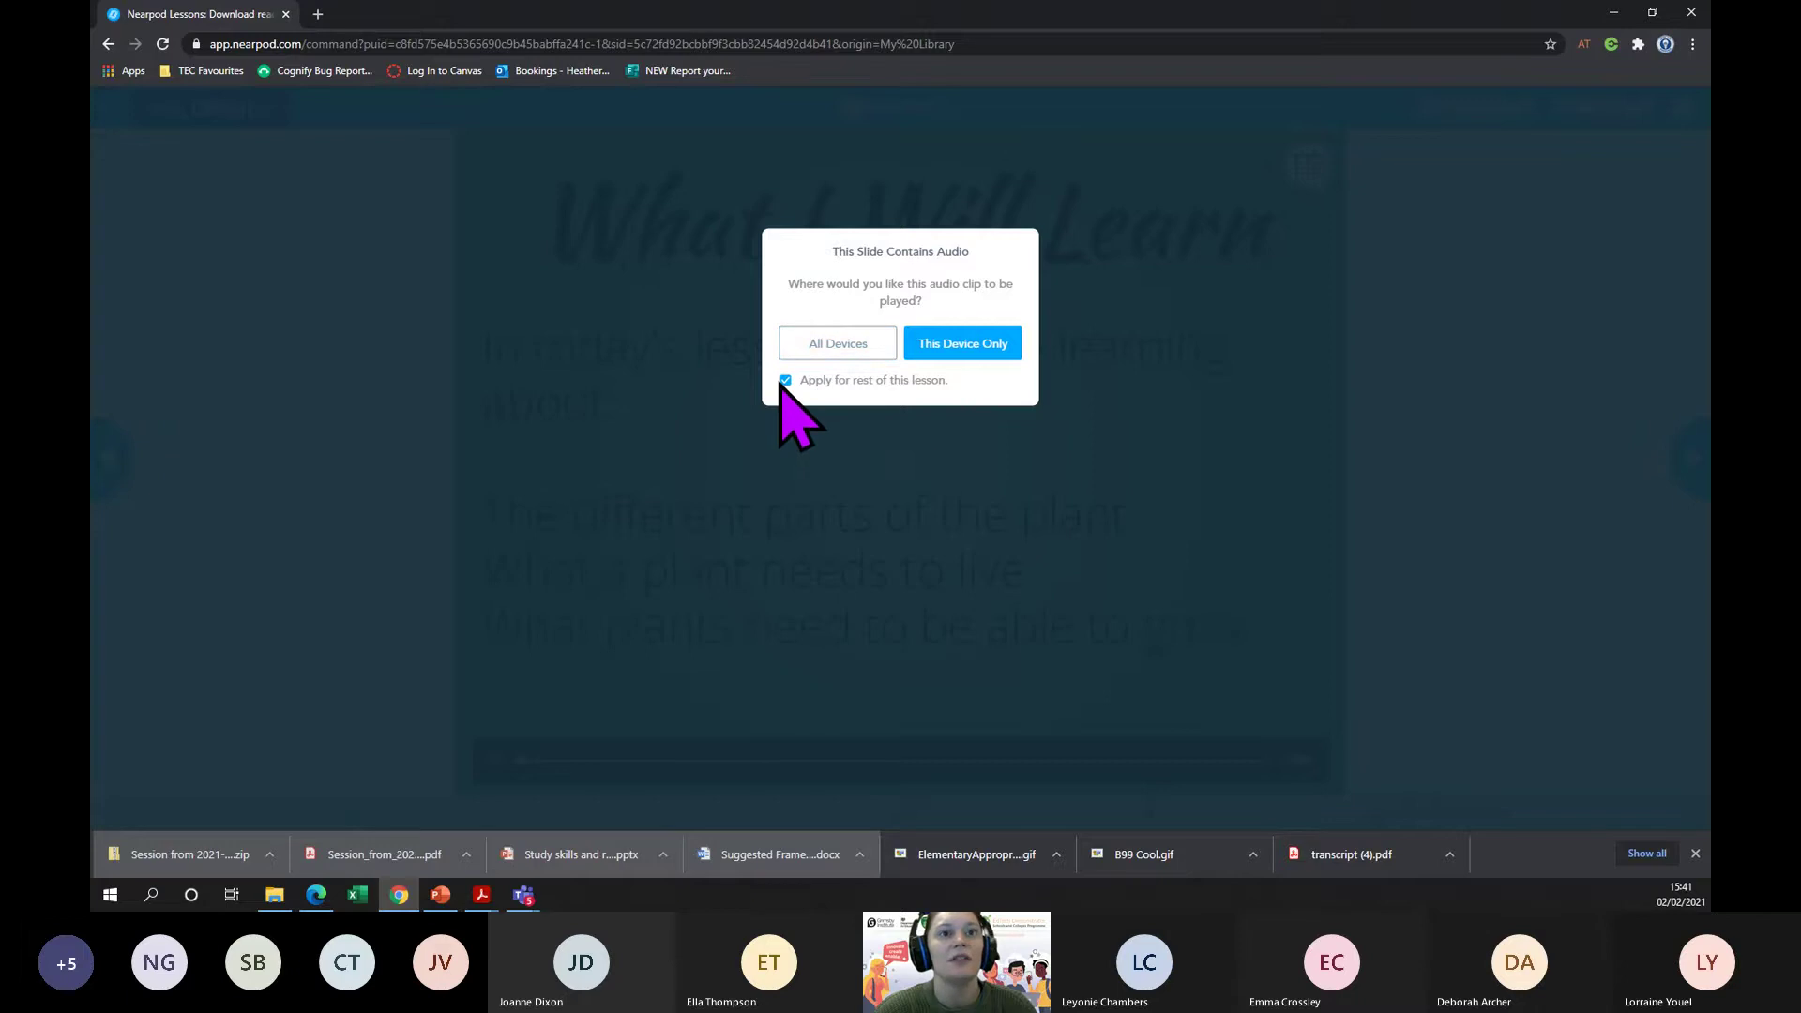
left_click(832, 344)
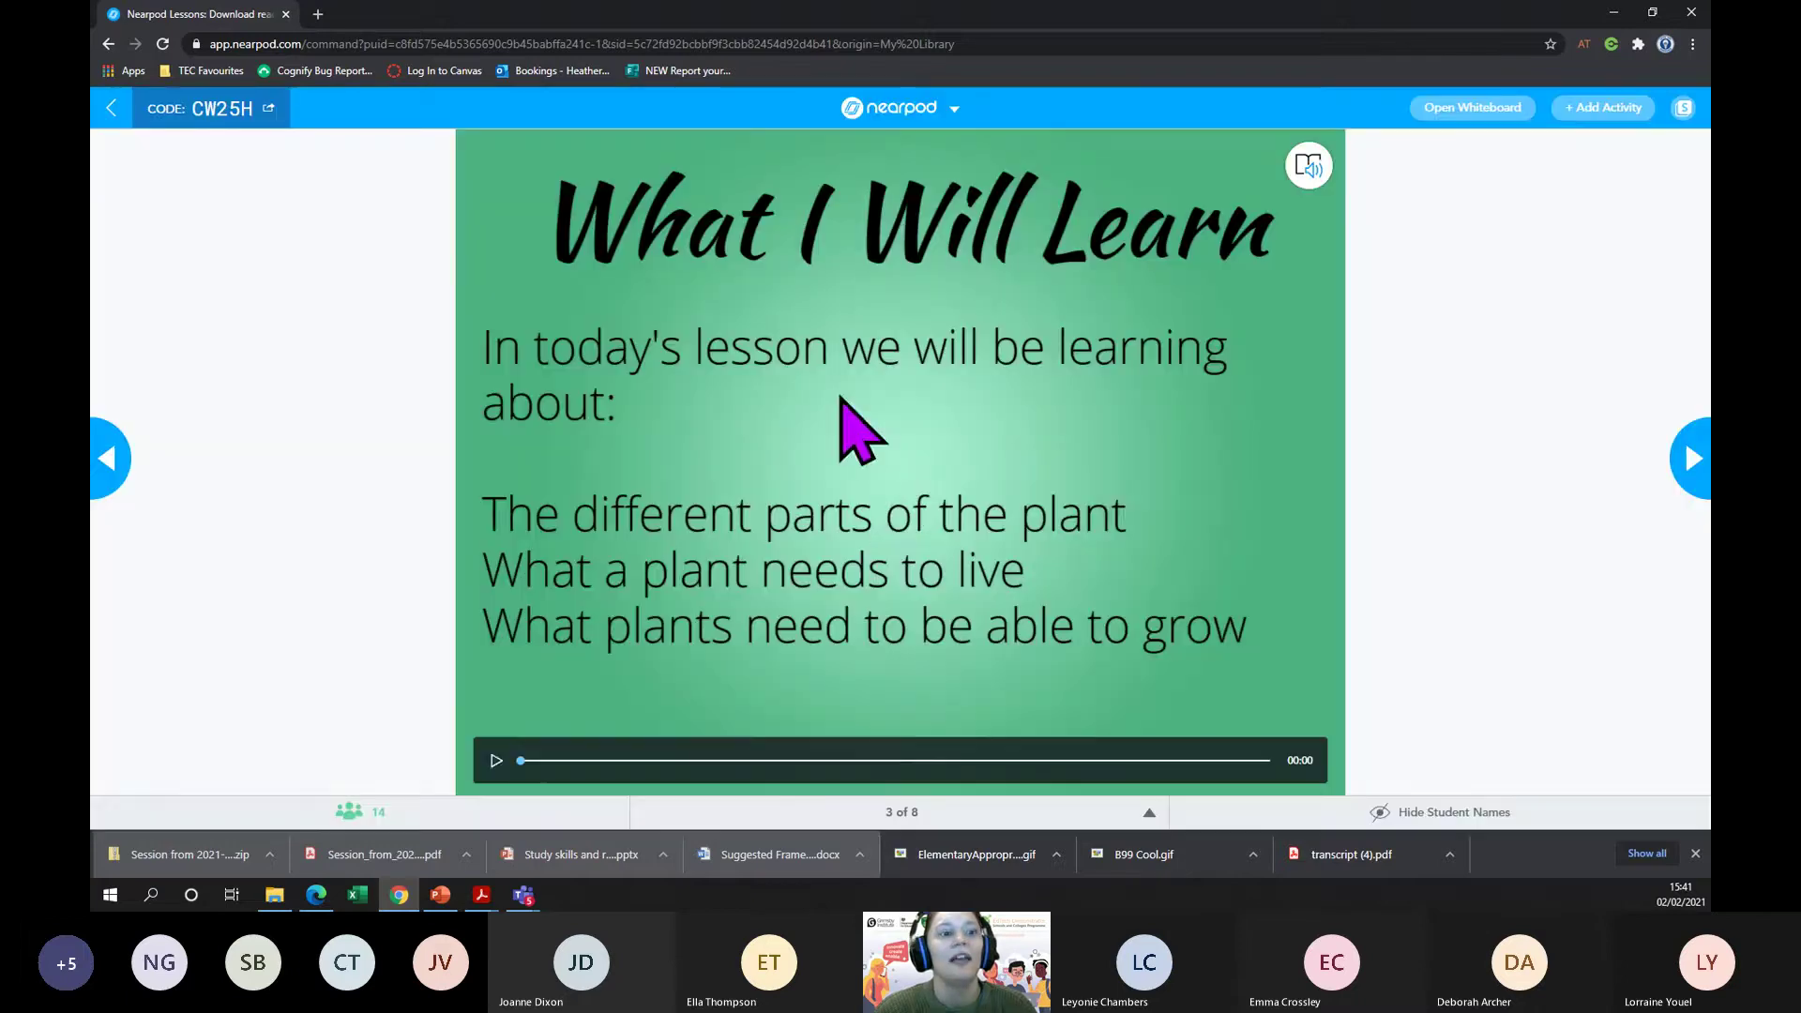
left_click(494, 759)
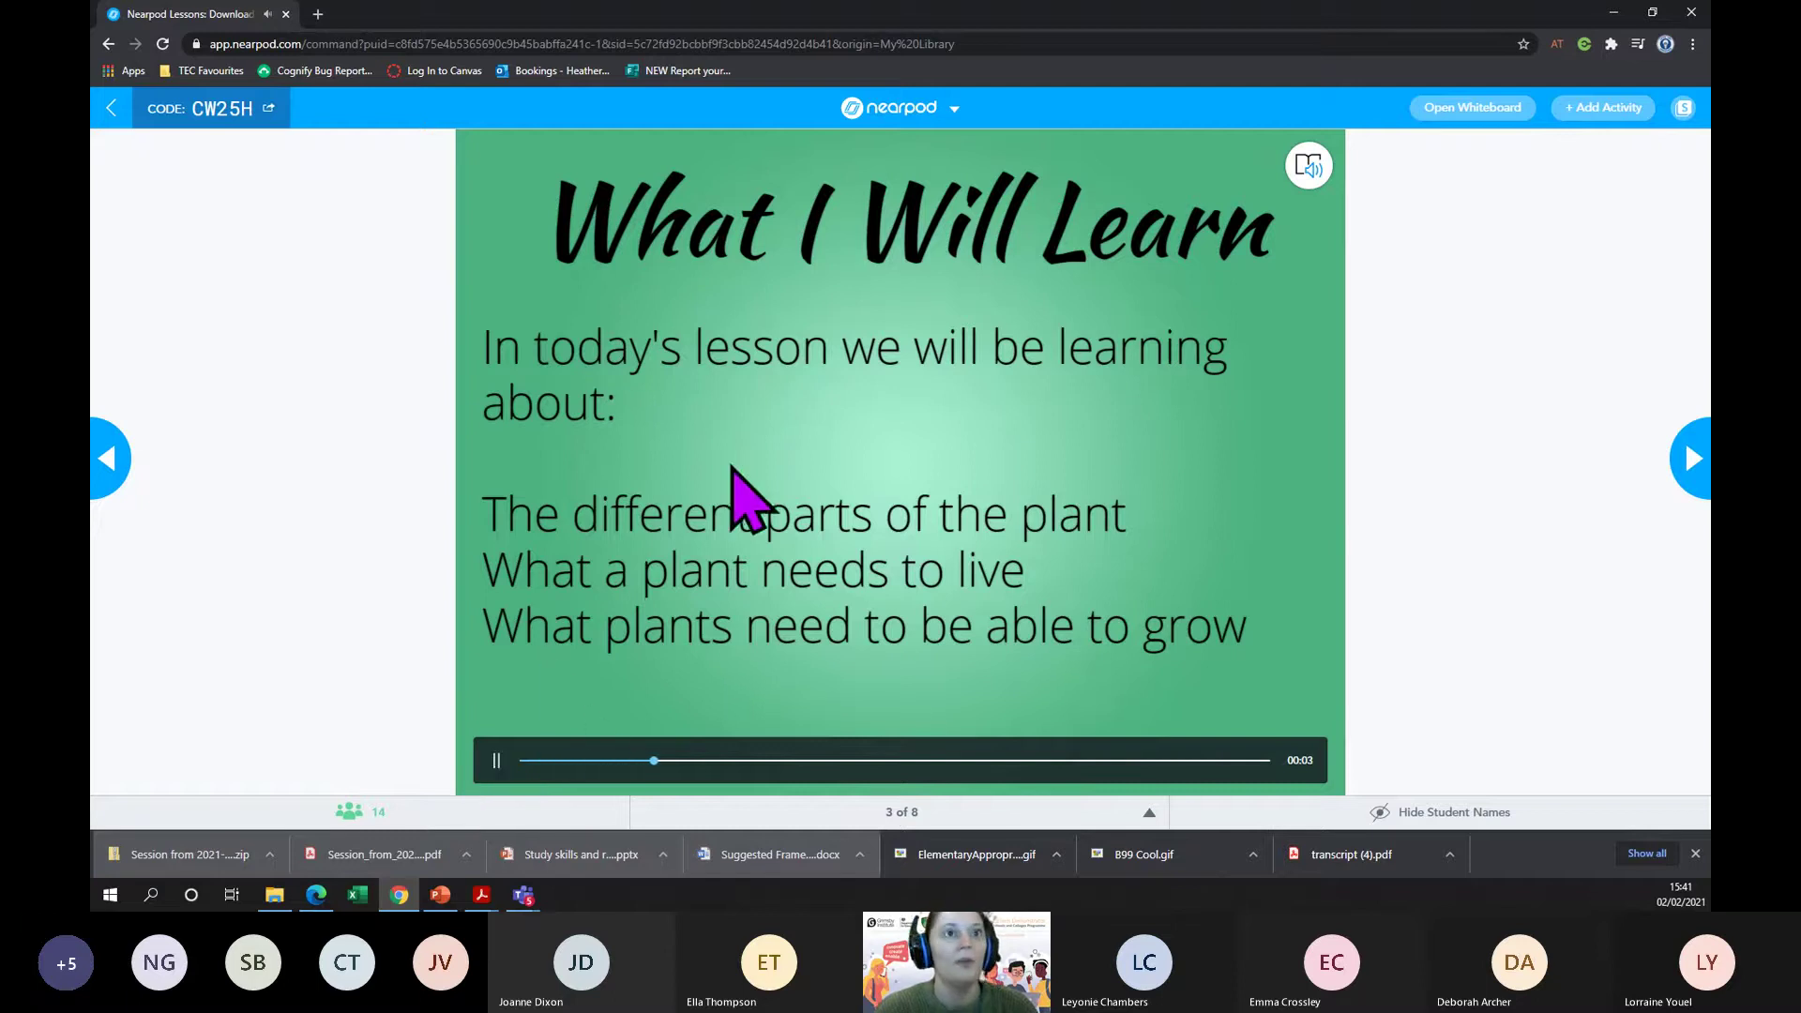
left_click(495, 760)
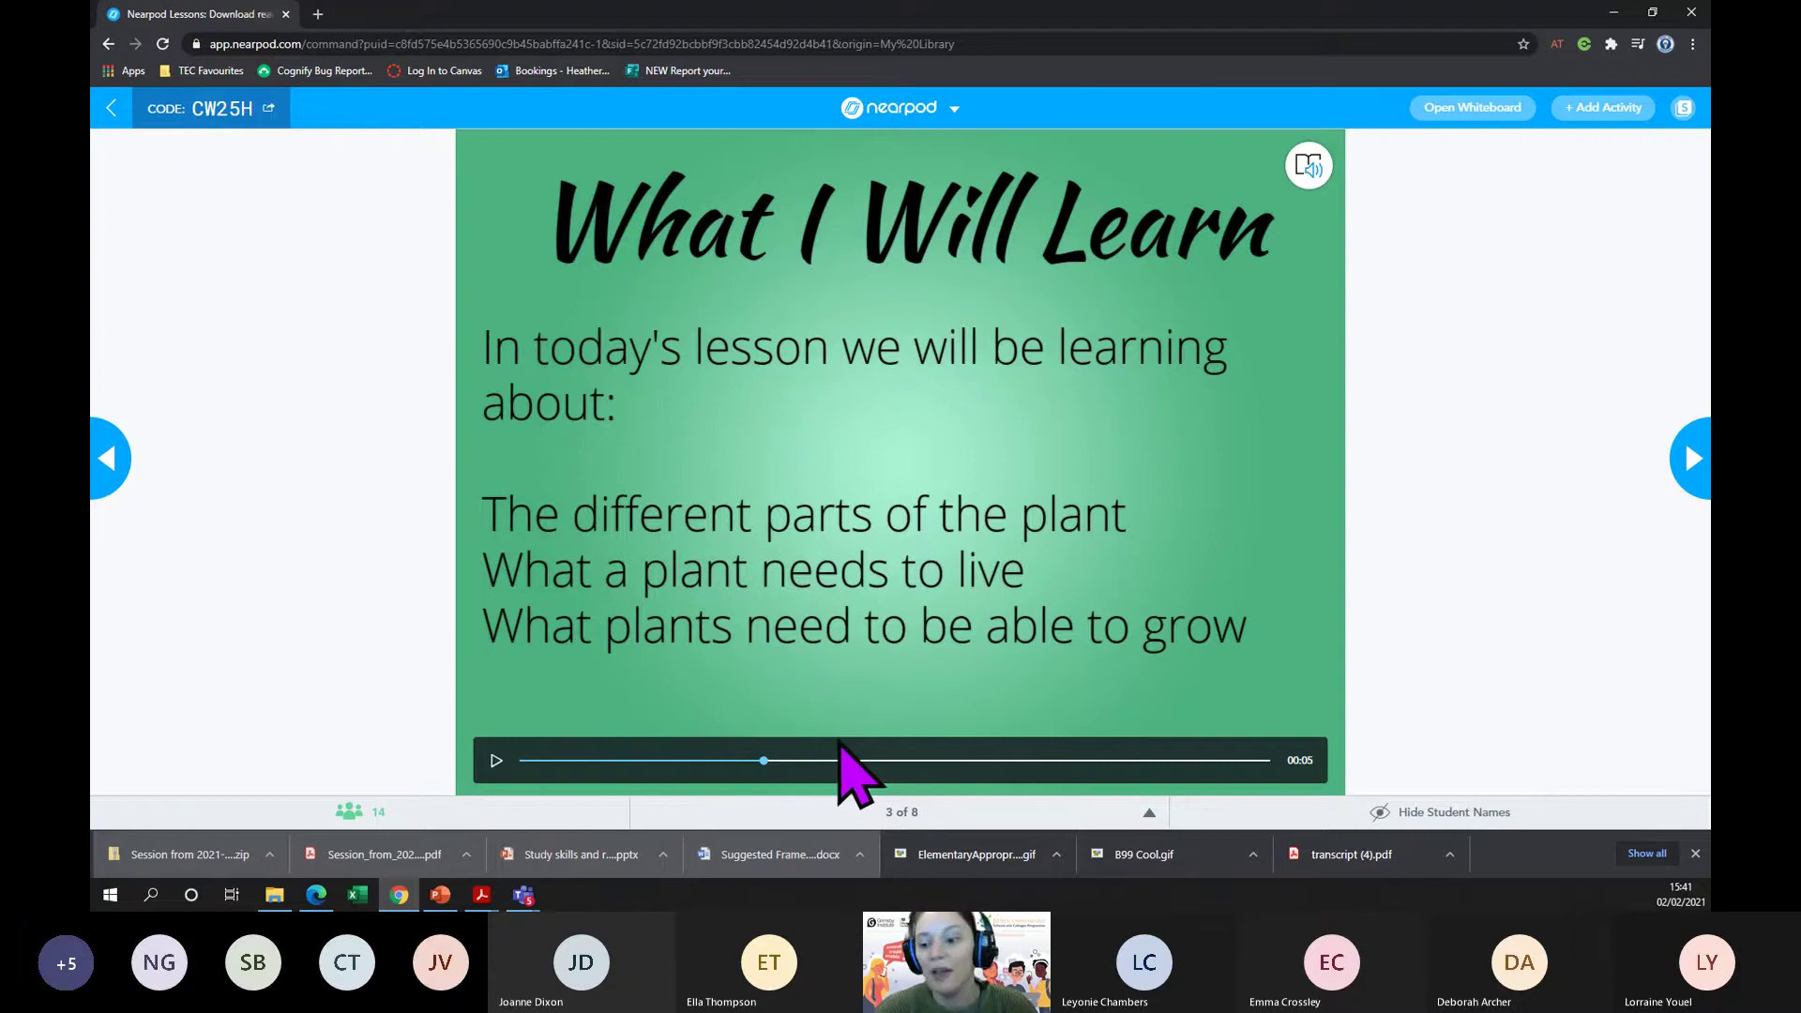
- Have the immersive reader read the What I Will Learn heading aloud, stop it, and return to the slide
left_click(1304, 173)
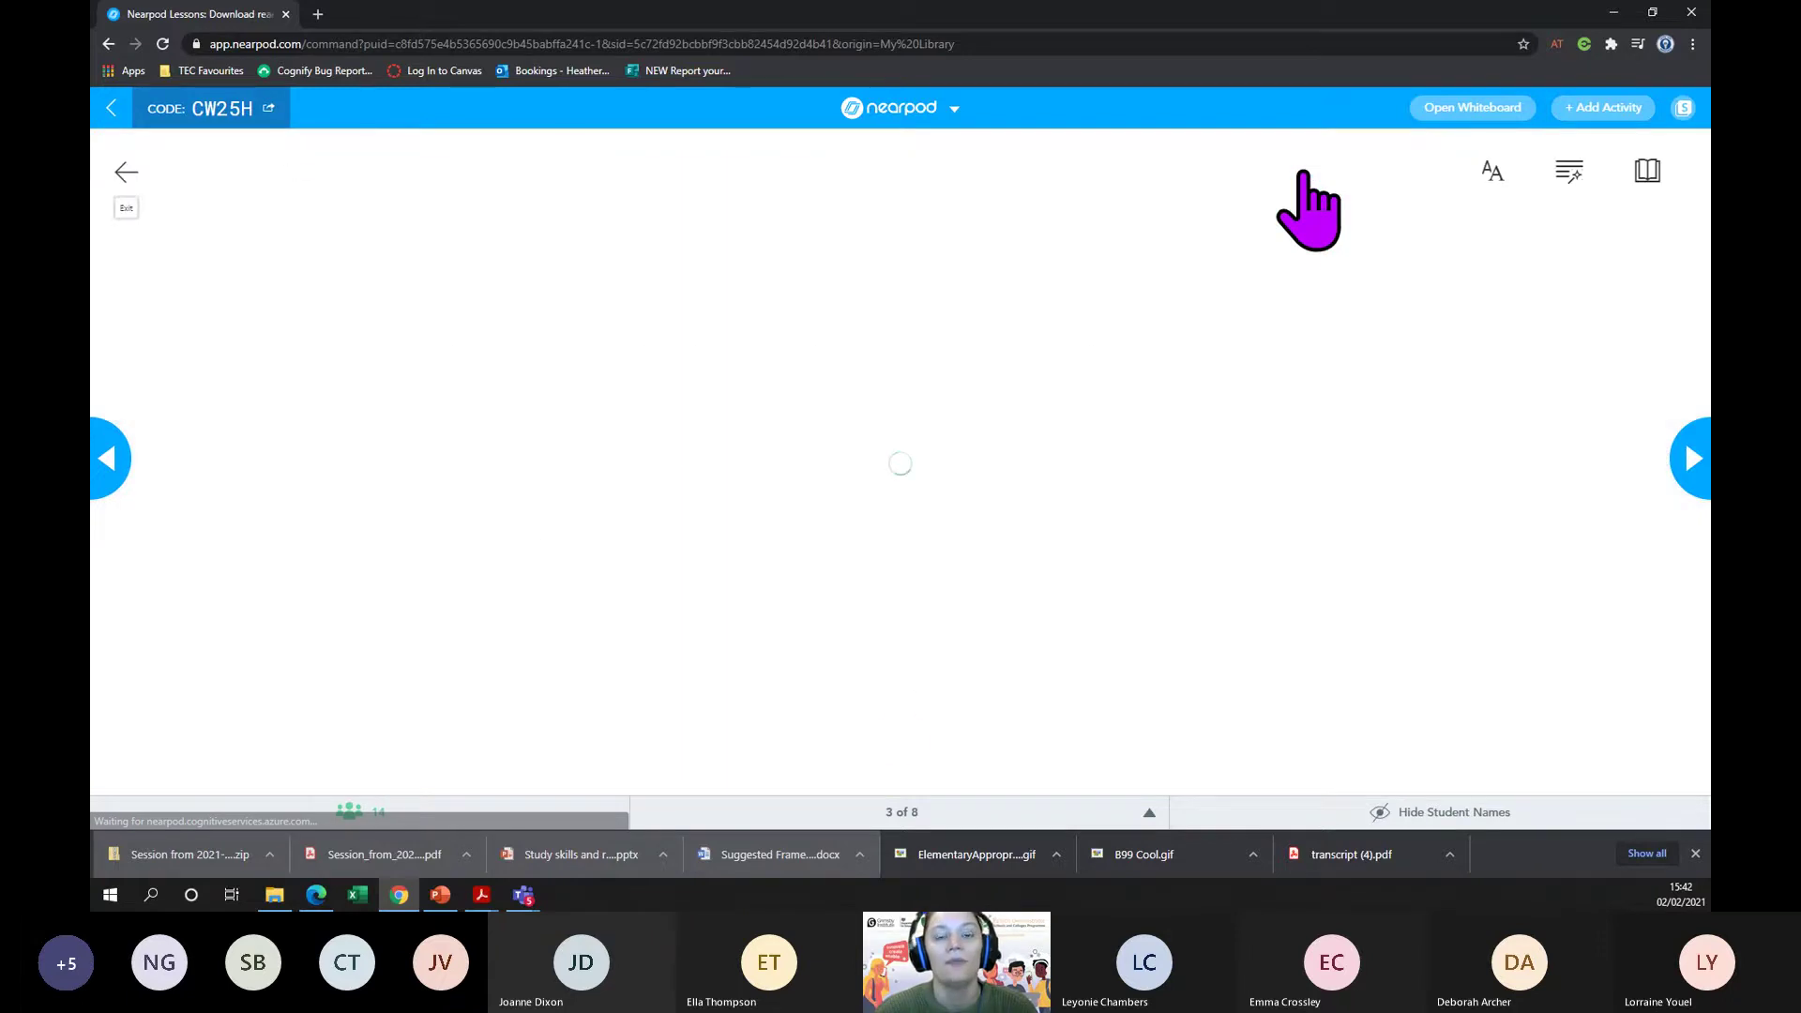
left_click(903, 741)
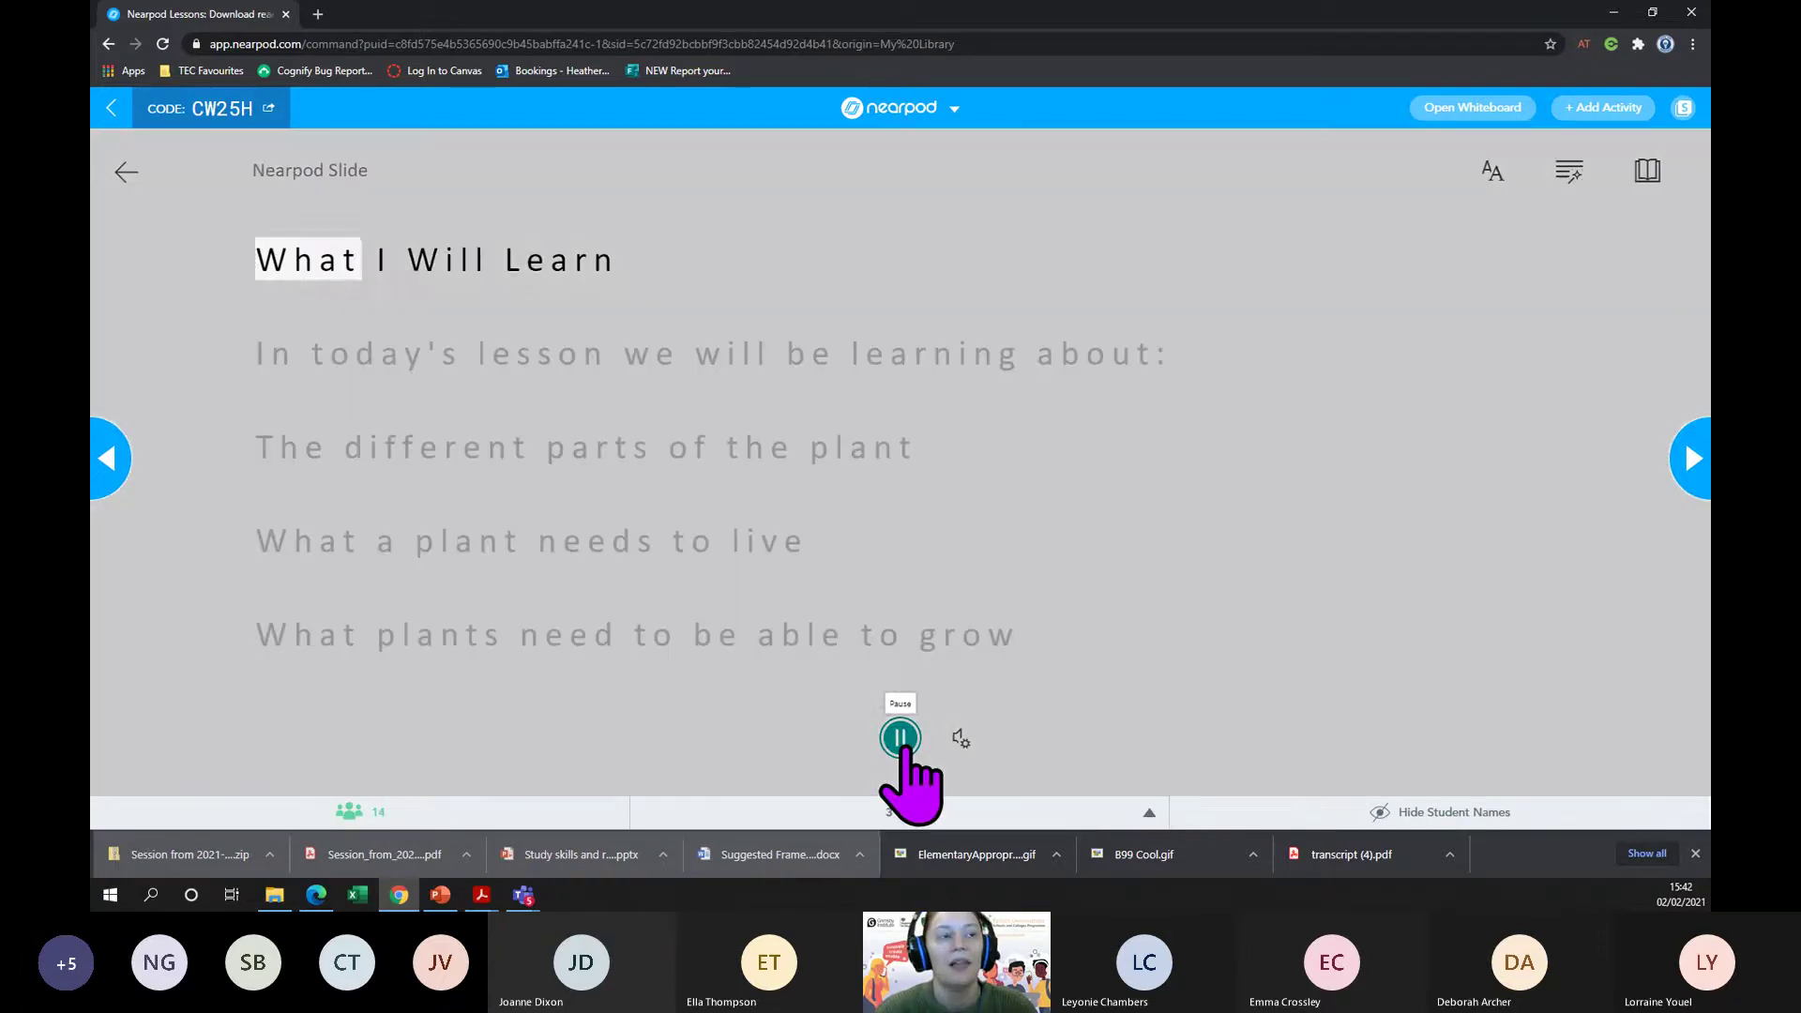
left_click(900, 738)
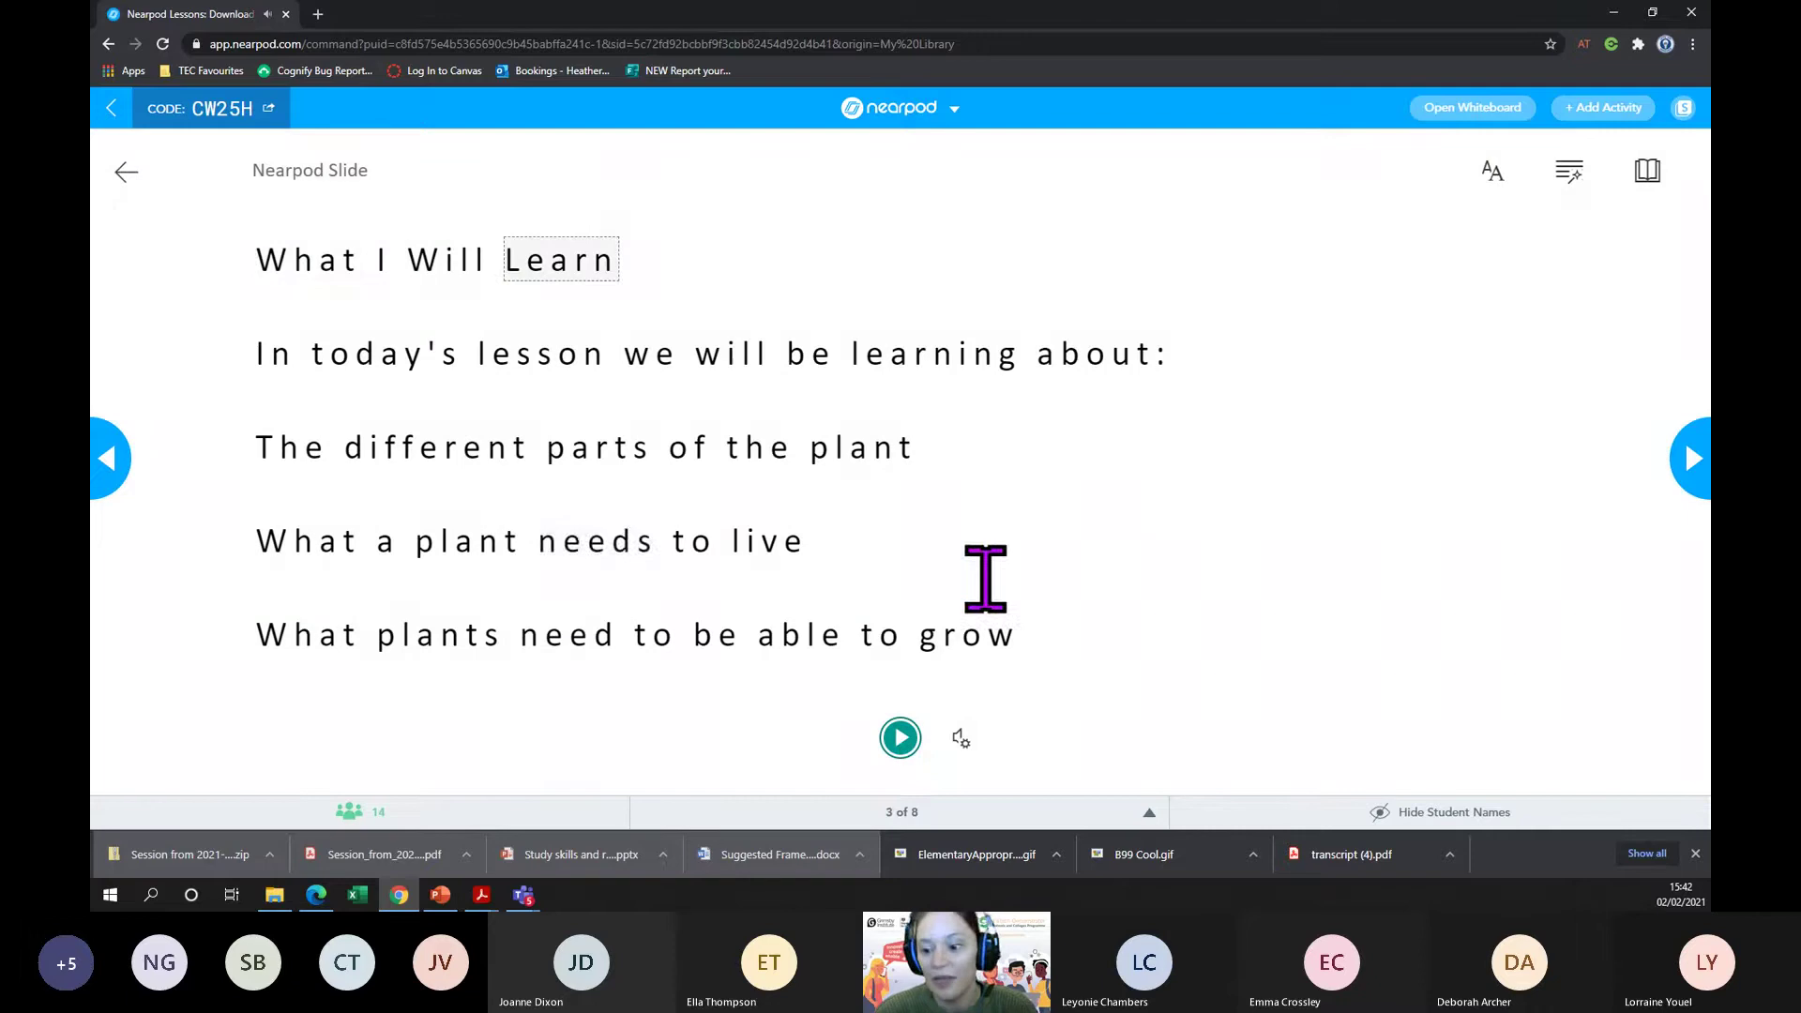
left_click(126, 172)
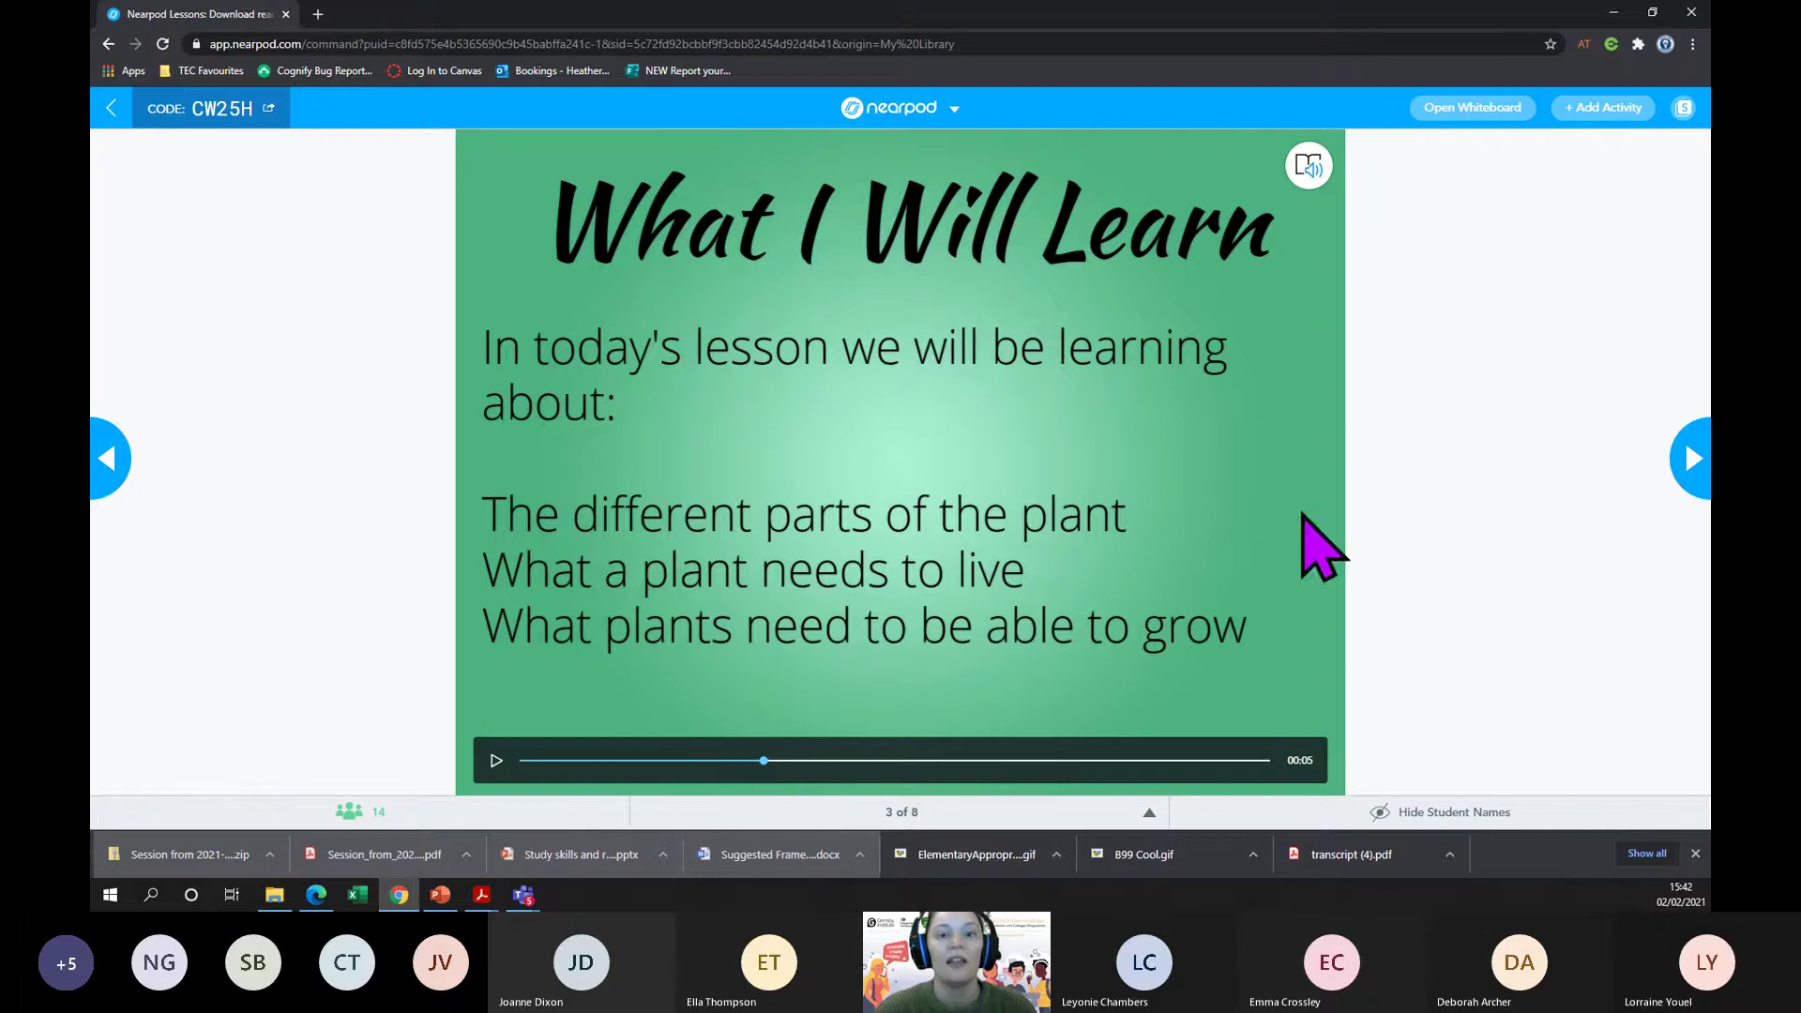
- Open the Plants collaborate board without requiring approval of student comments, and like the "Angels wings" post
left_click(1690, 457)
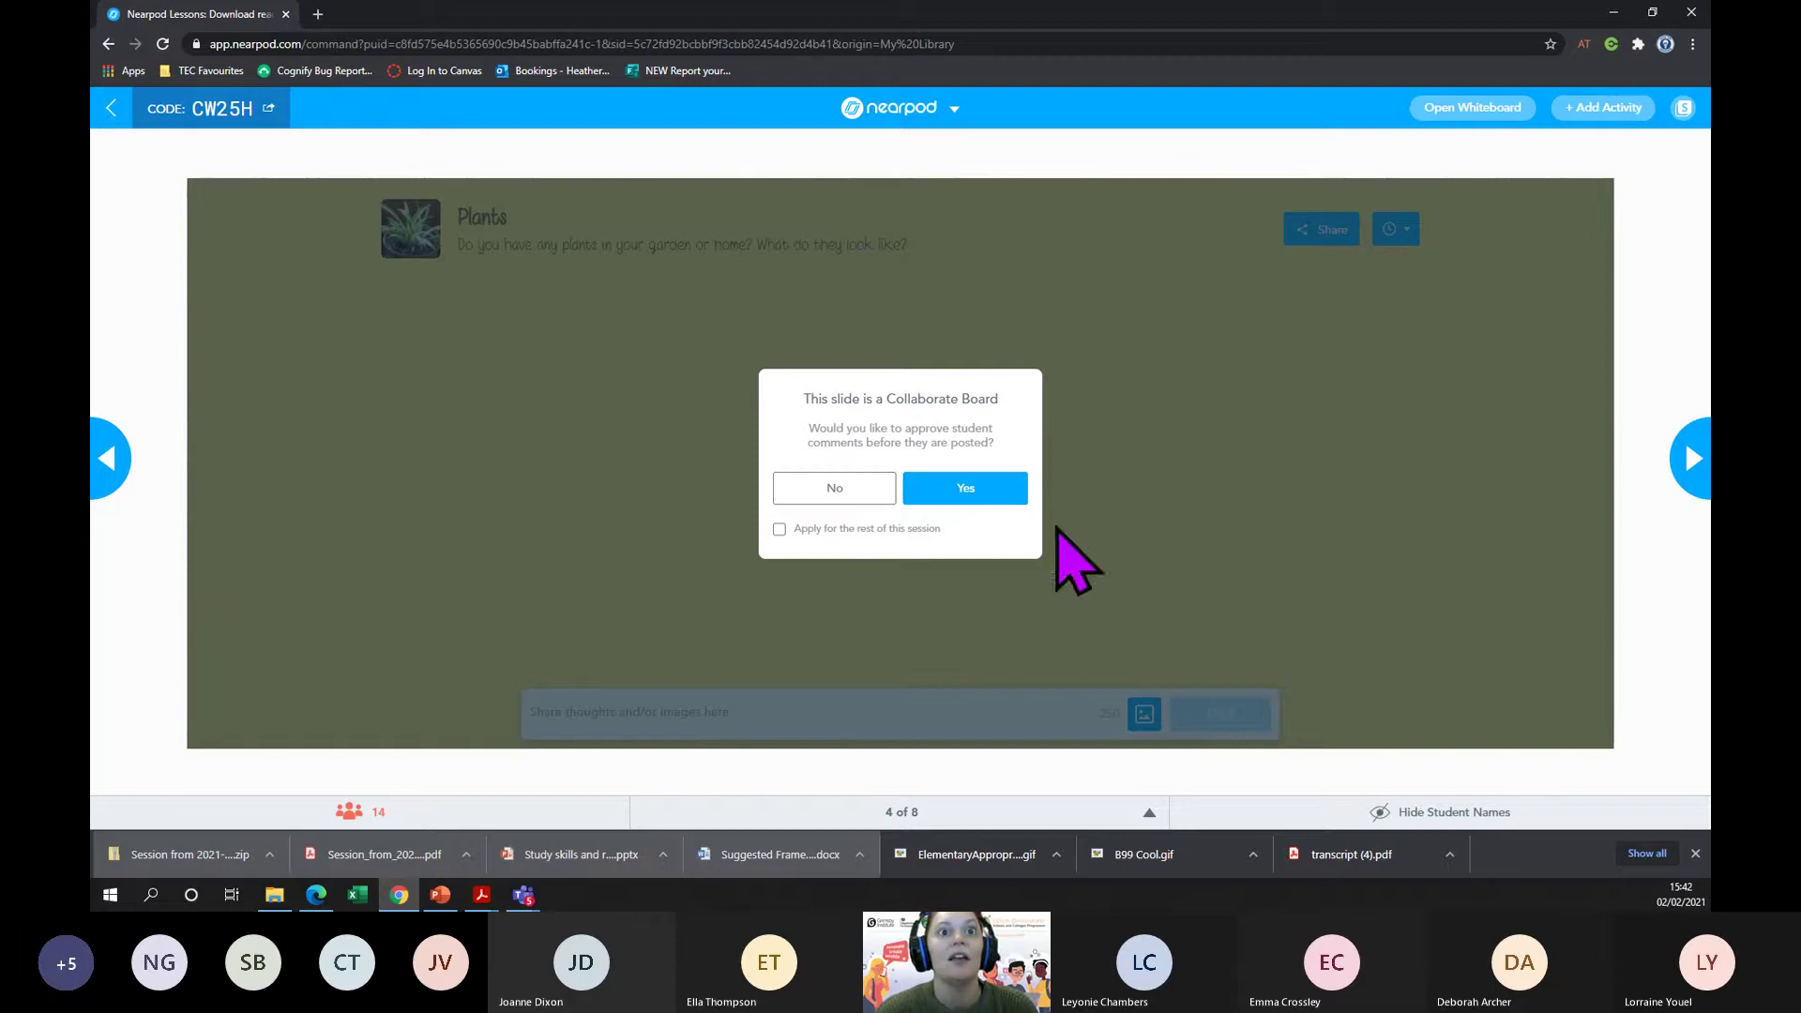
left_click(864, 491)
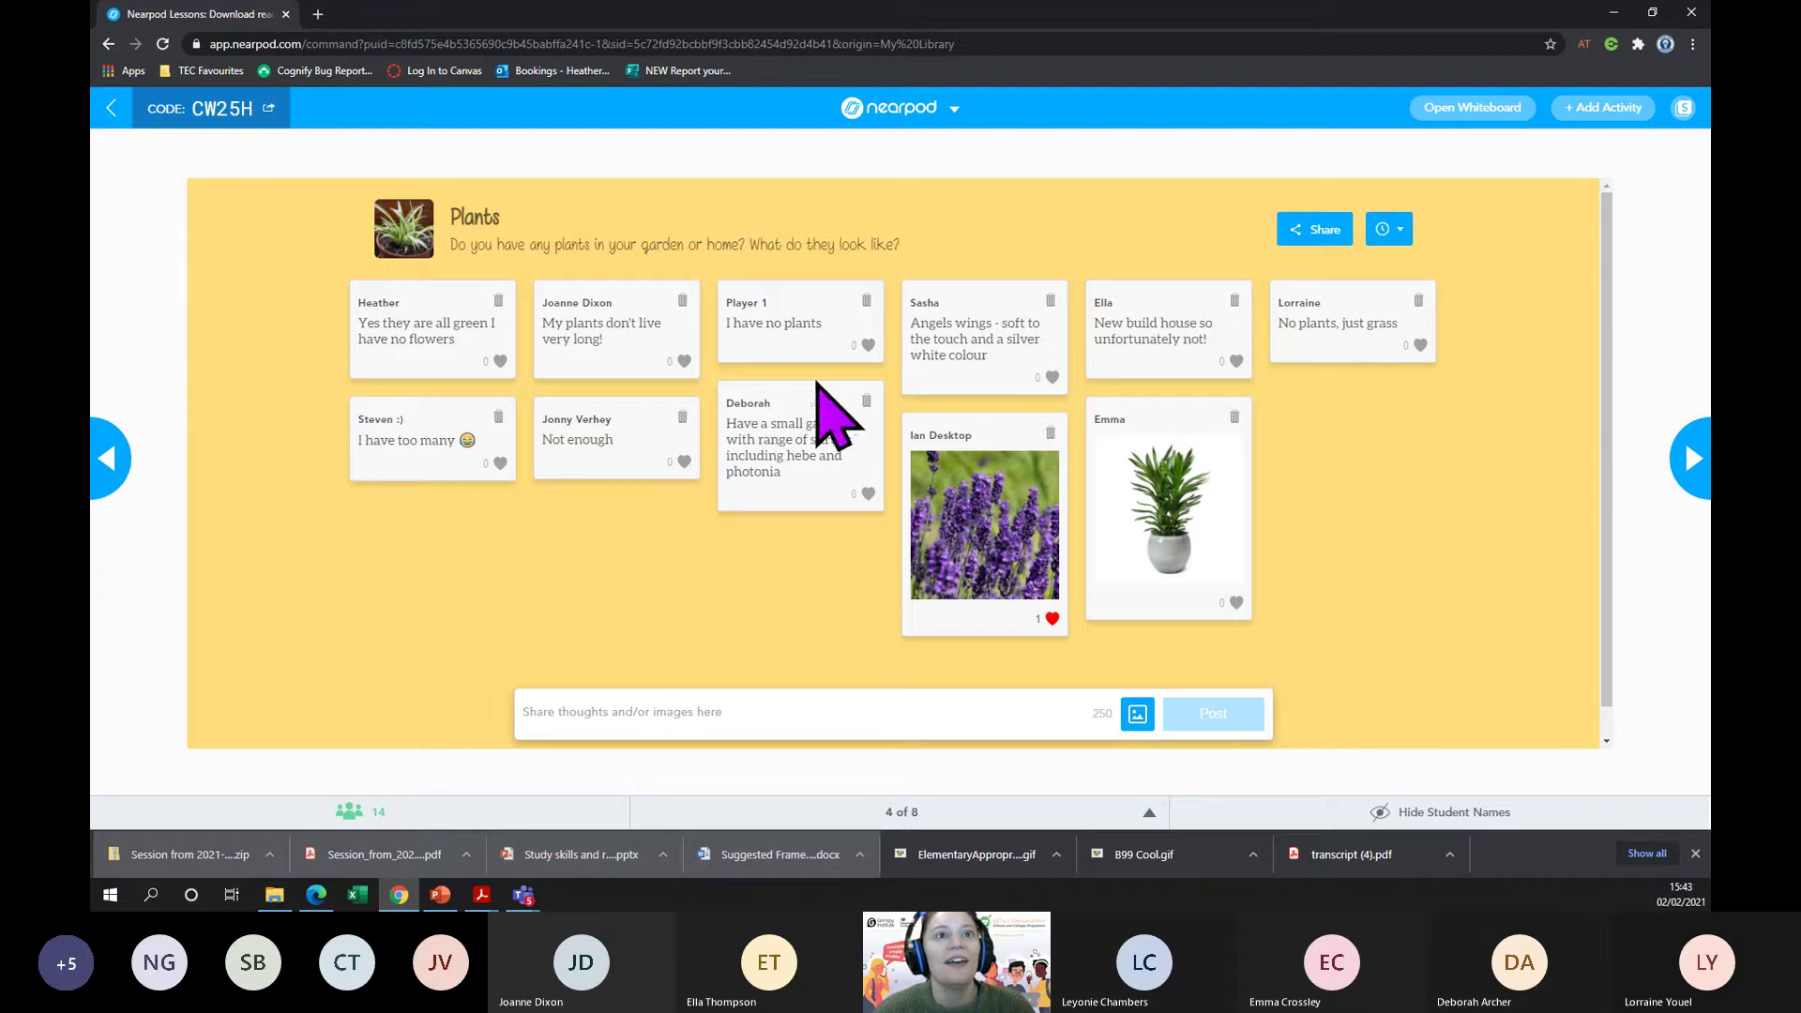
left_click(1052, 377)
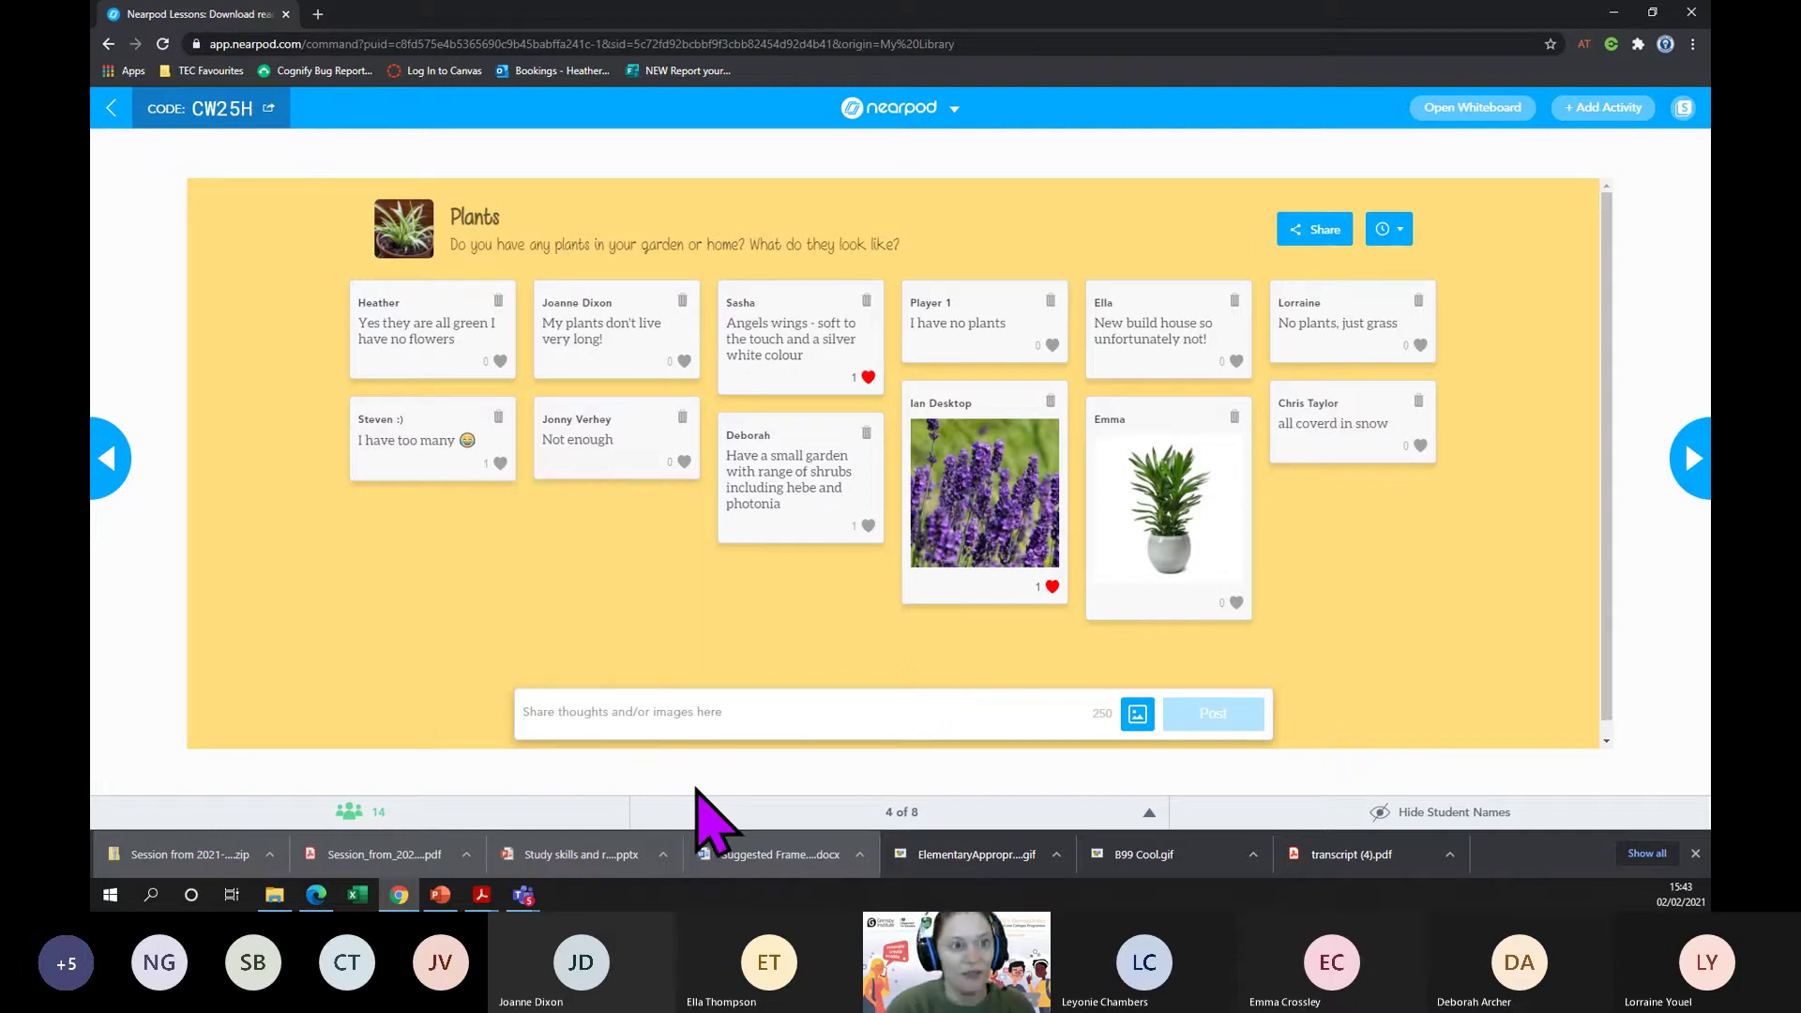
- Write the comment "That's awesome everyone!" for the Plants collaborate board
type("That'")
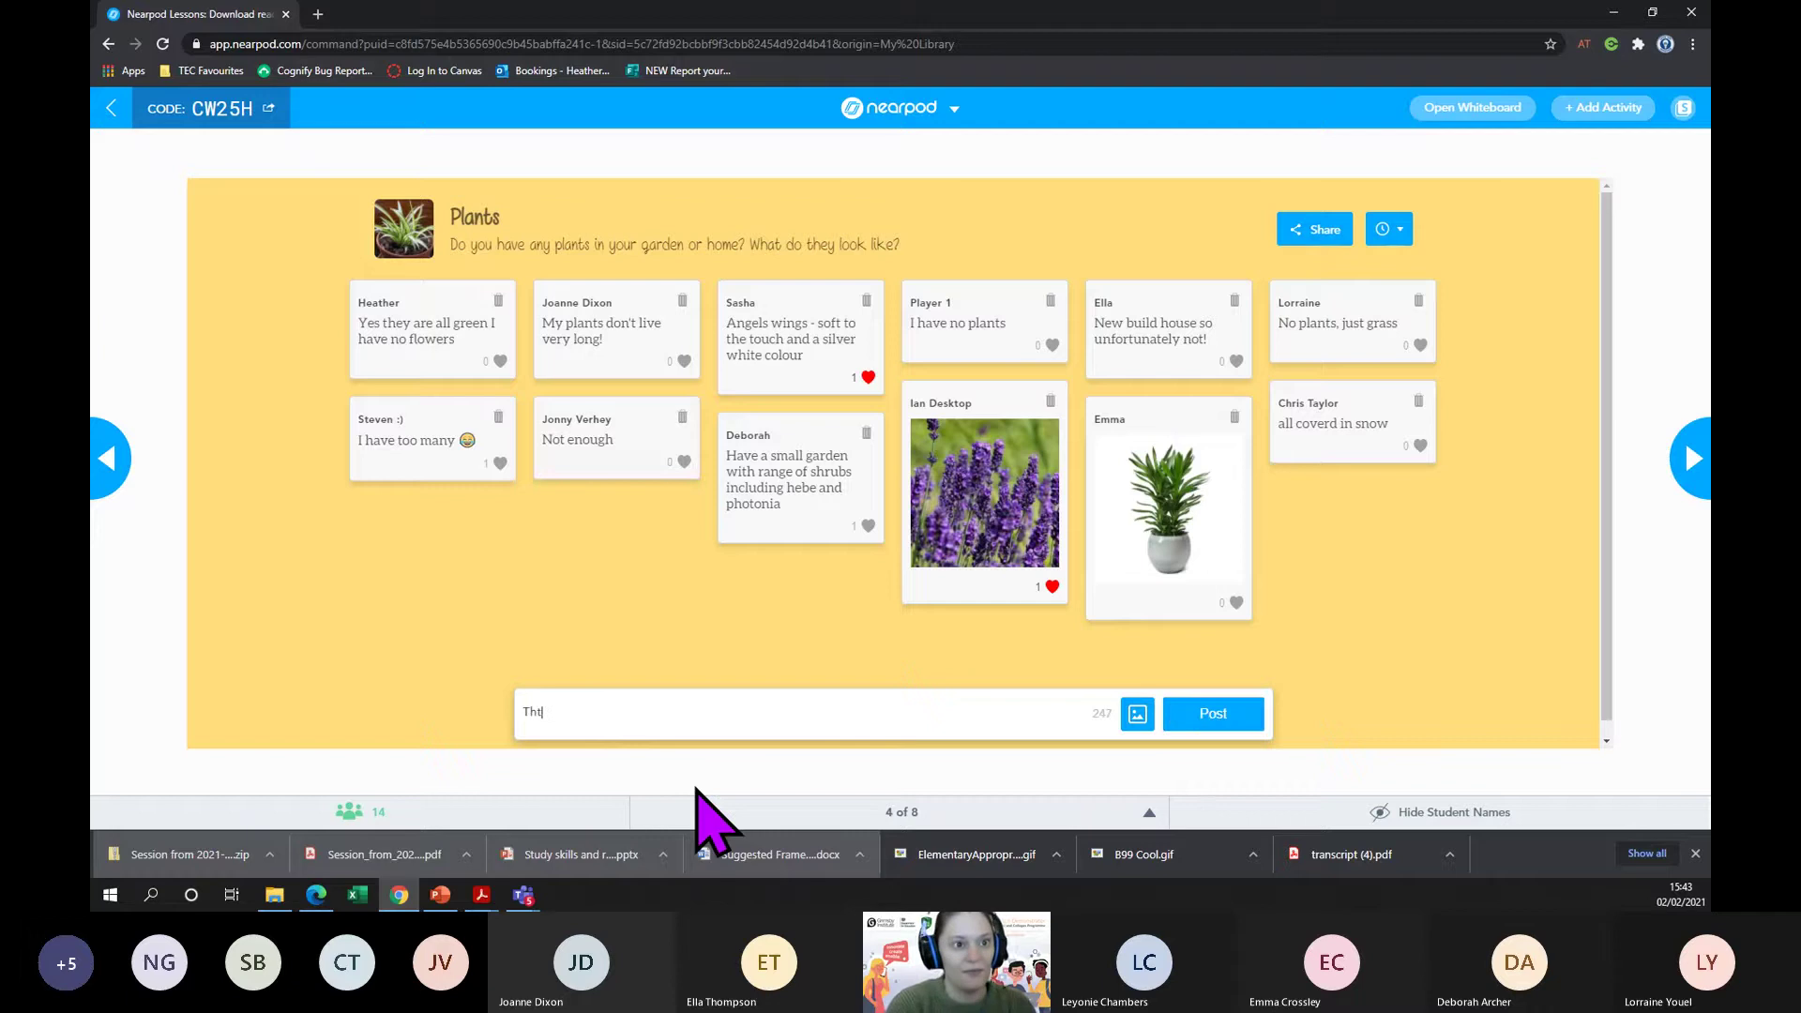
type("s awe")
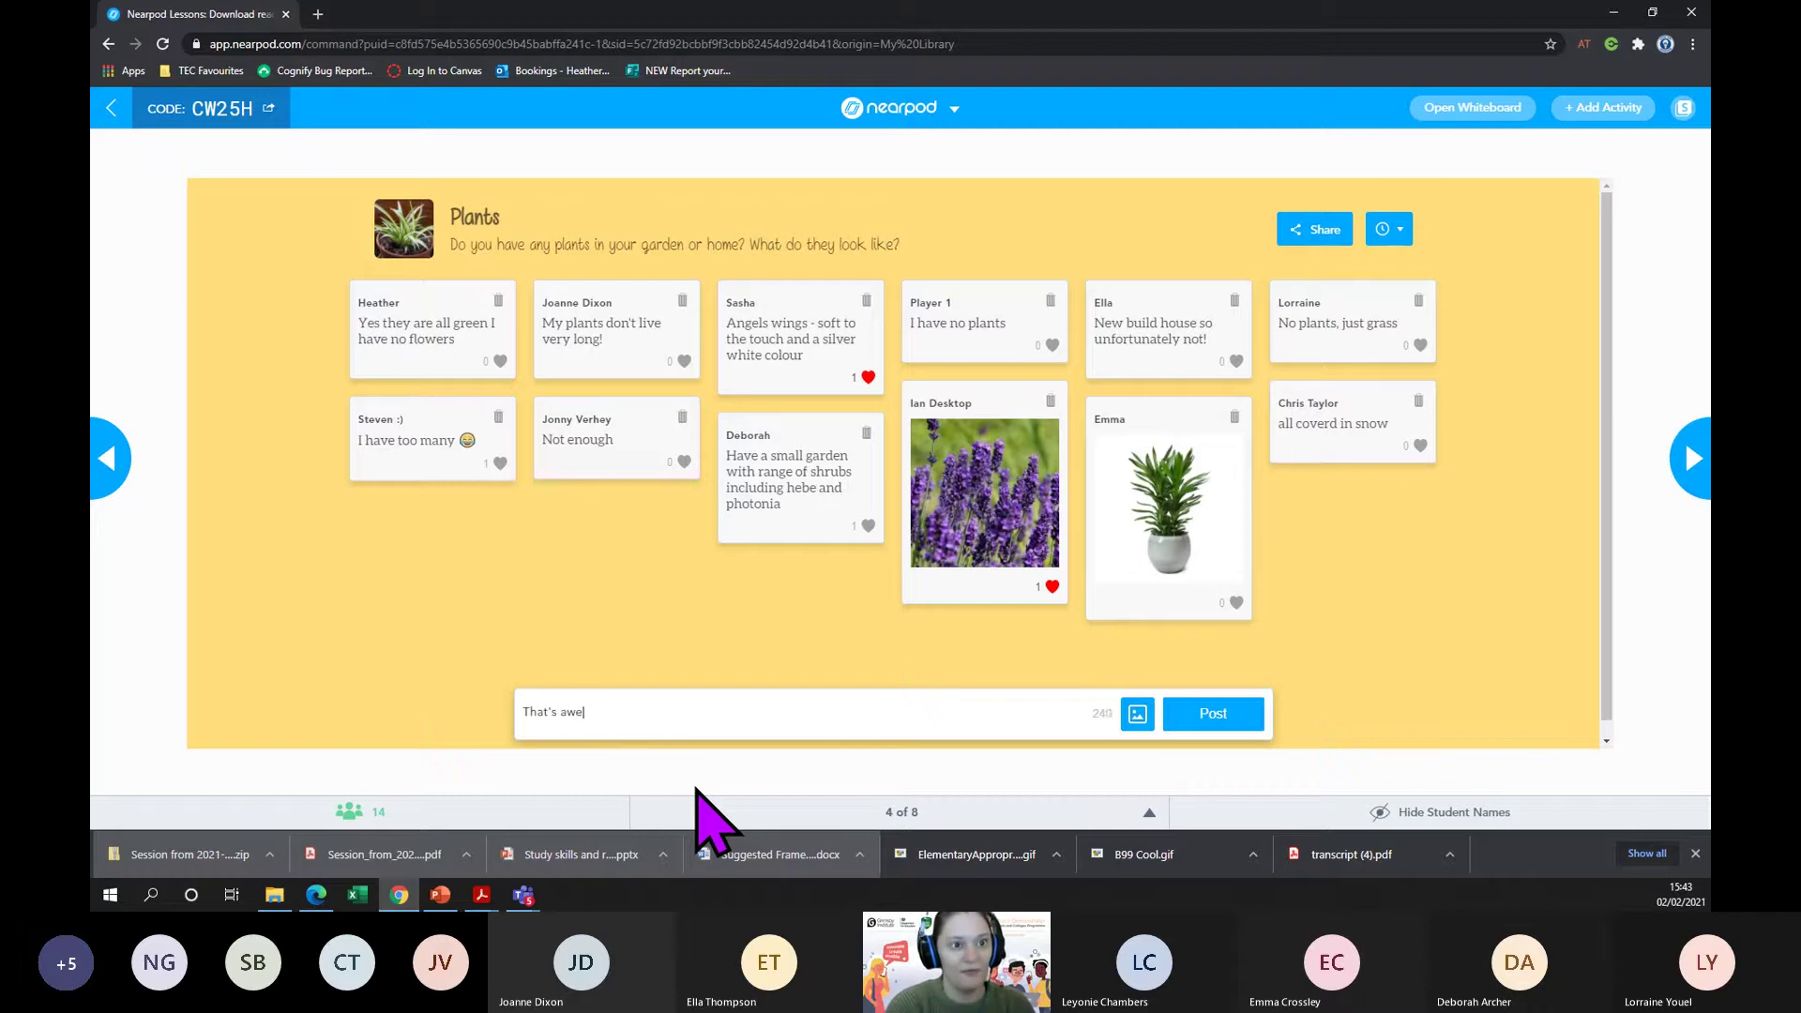
type("some everyone!")
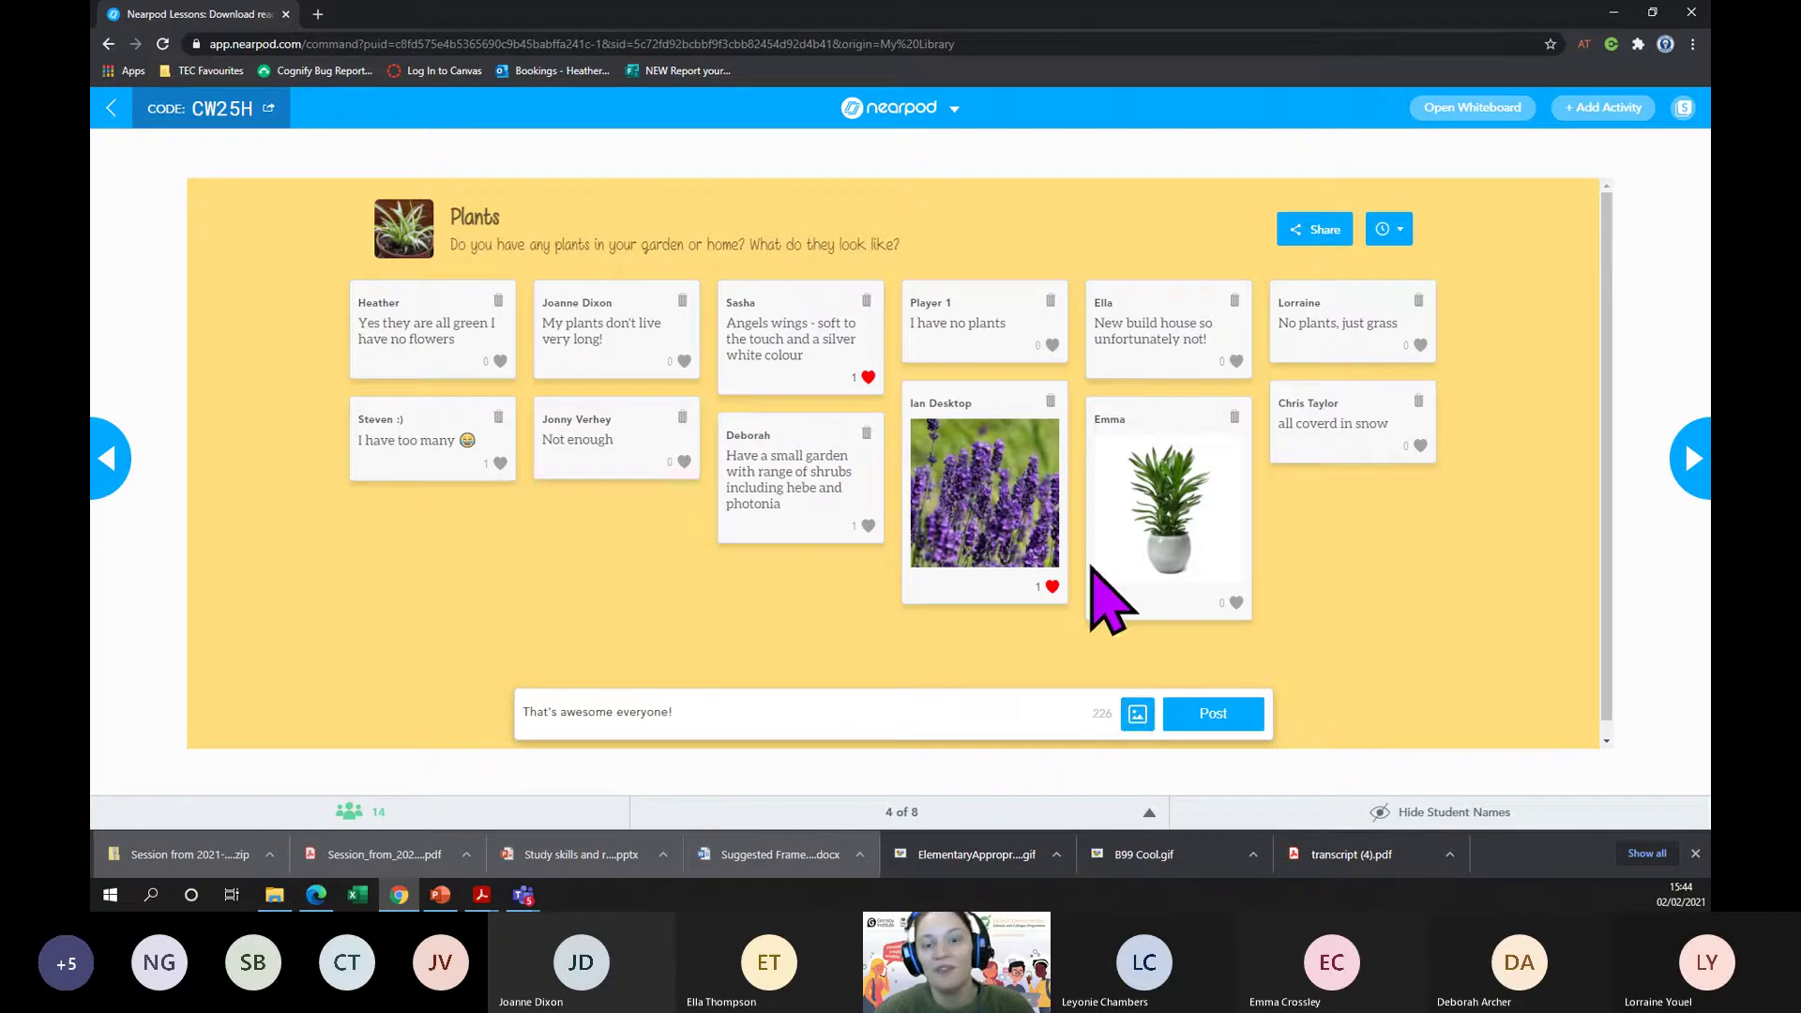
- Attach a yellow flower image found with an image search for "plants" and post the comment to the board
left_click(1137, 715)
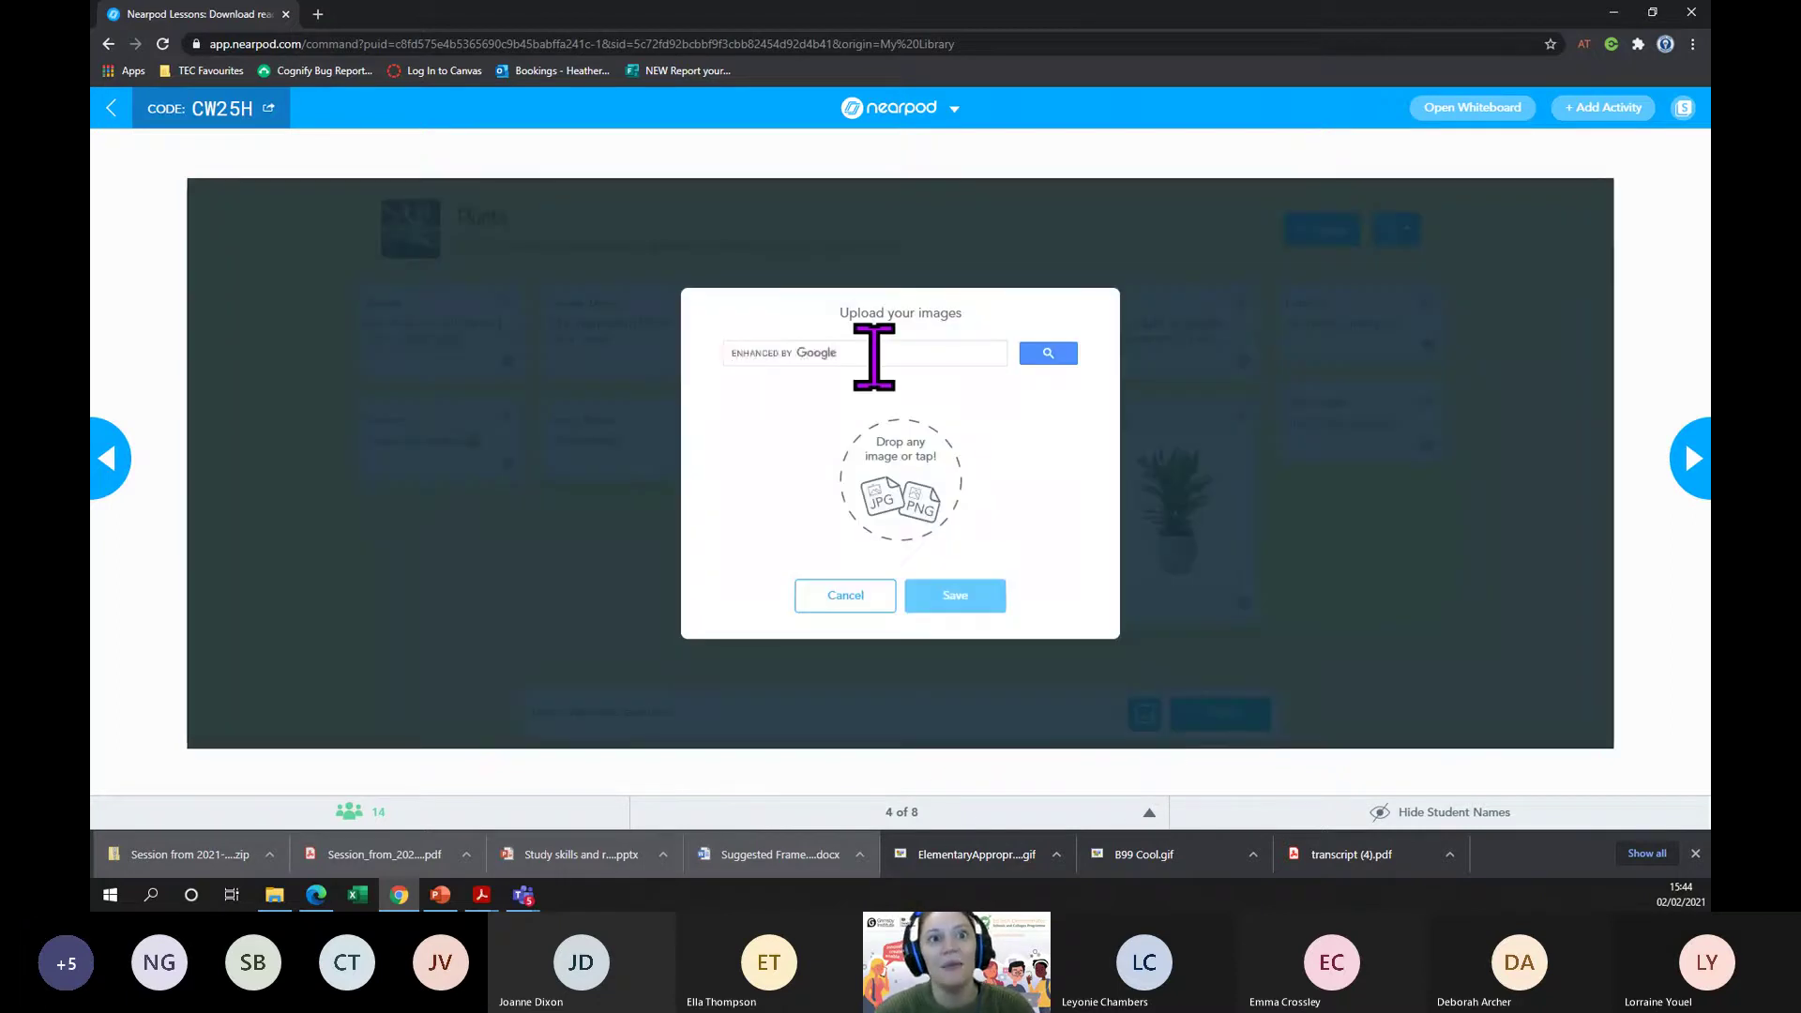
left_click(873, 354)
type("plants")
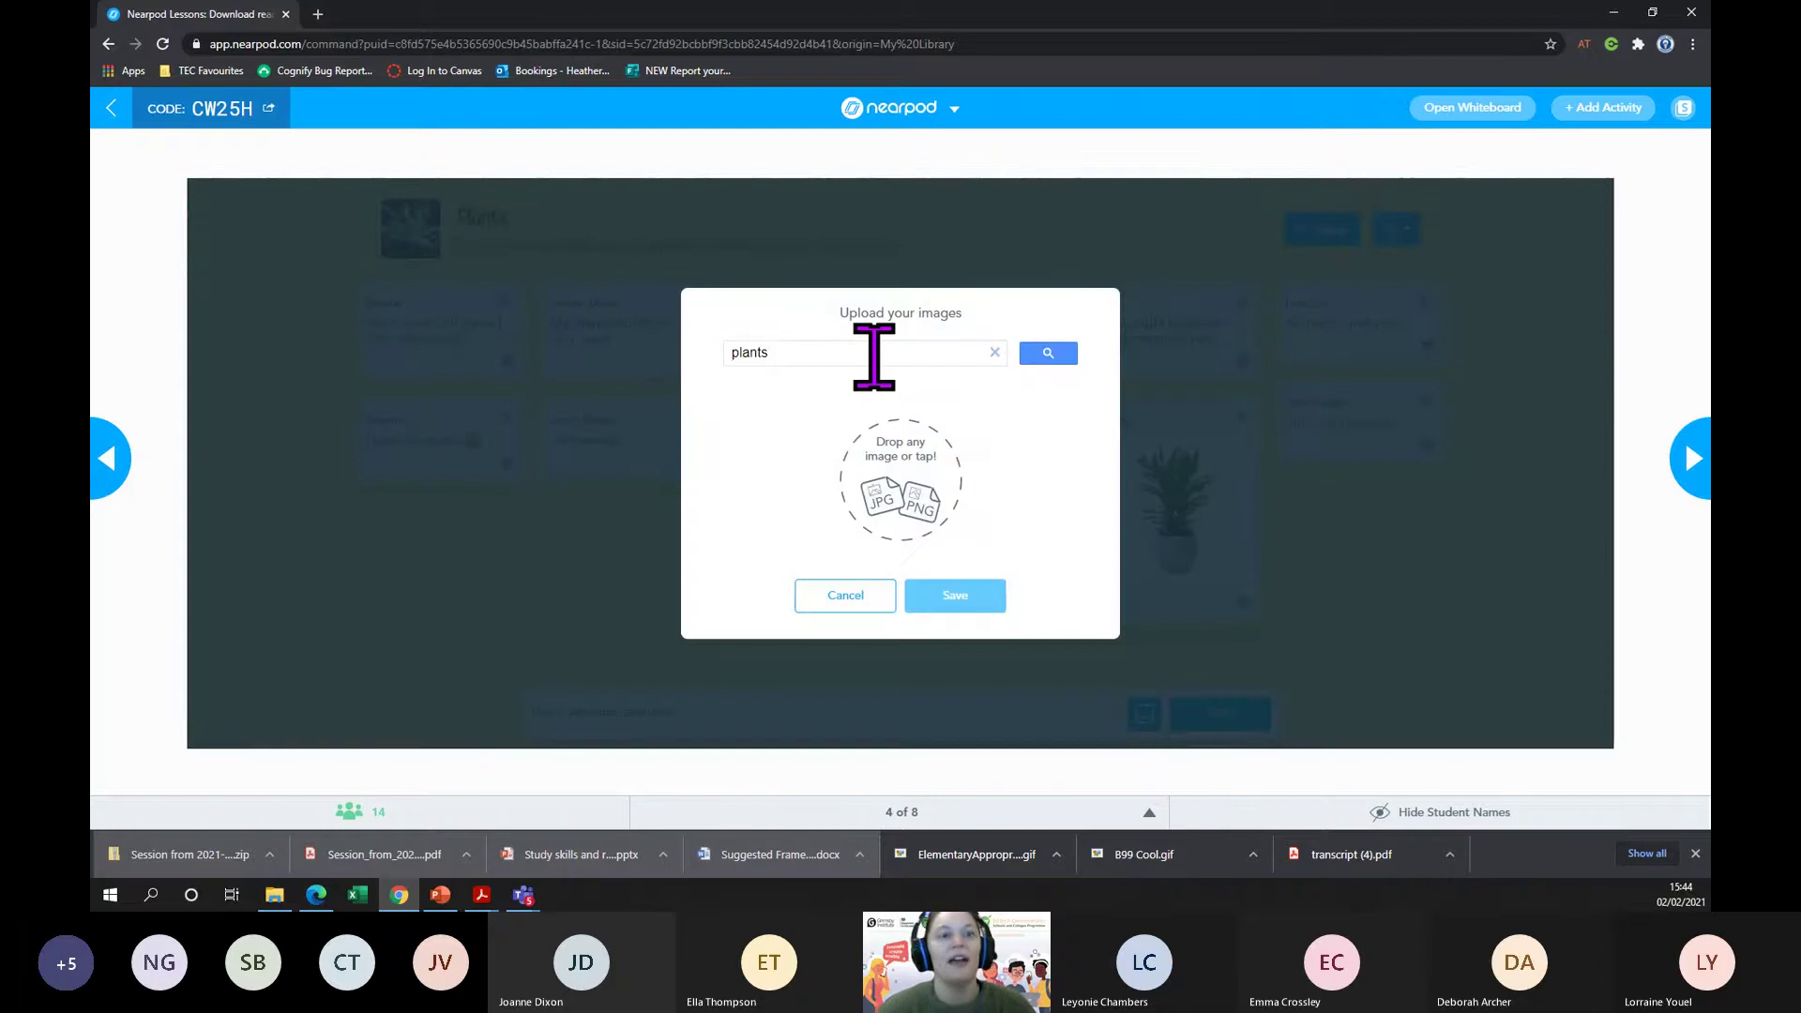
key("Return")
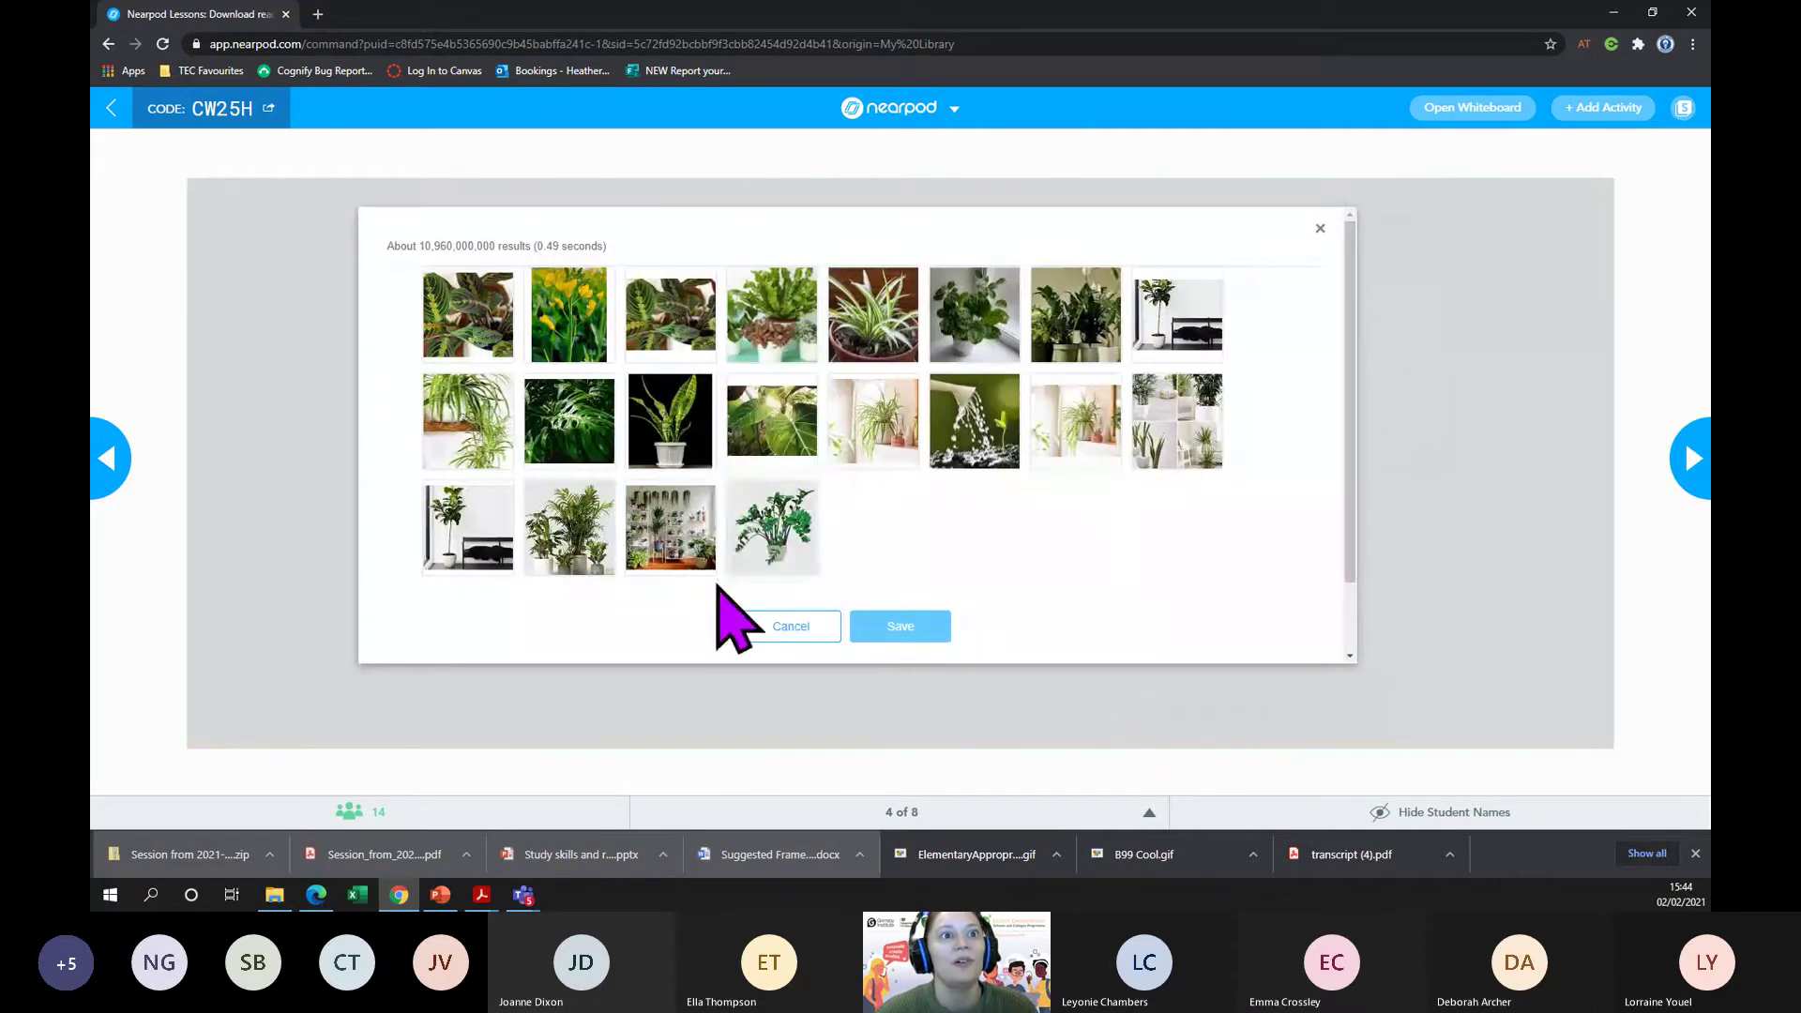
left_click(562, 328)
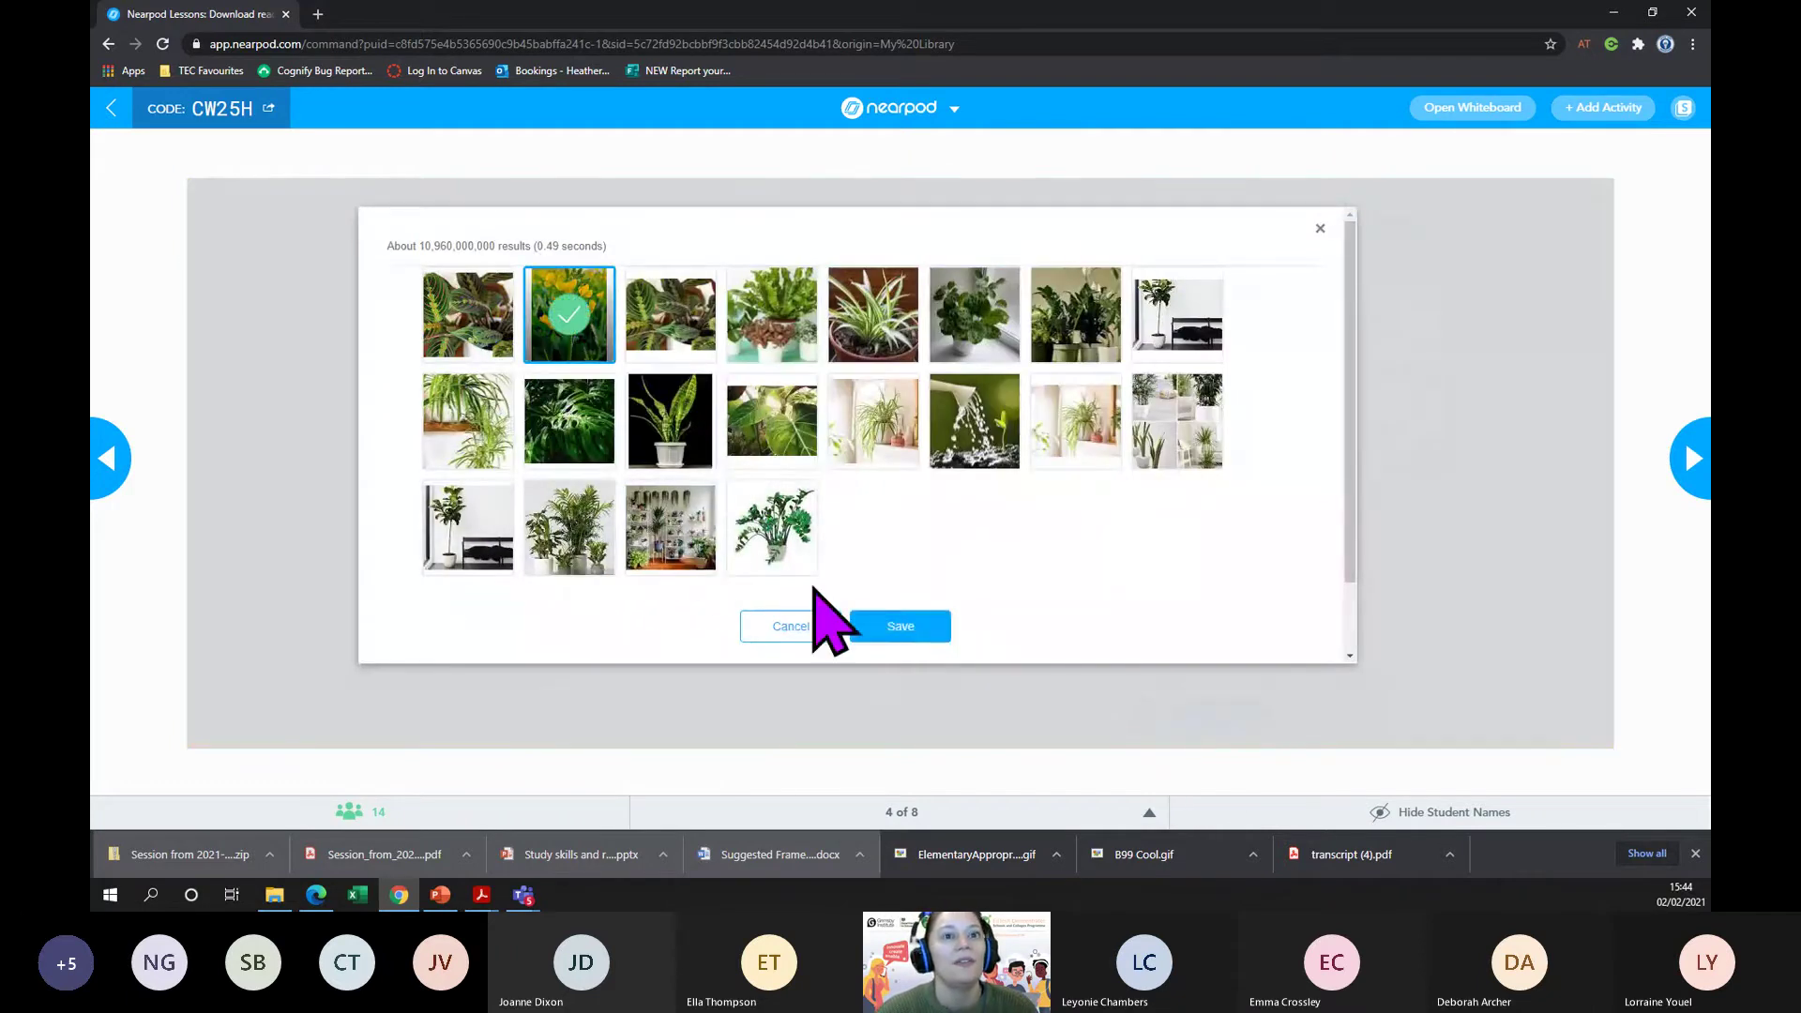
left_click(902, 627)
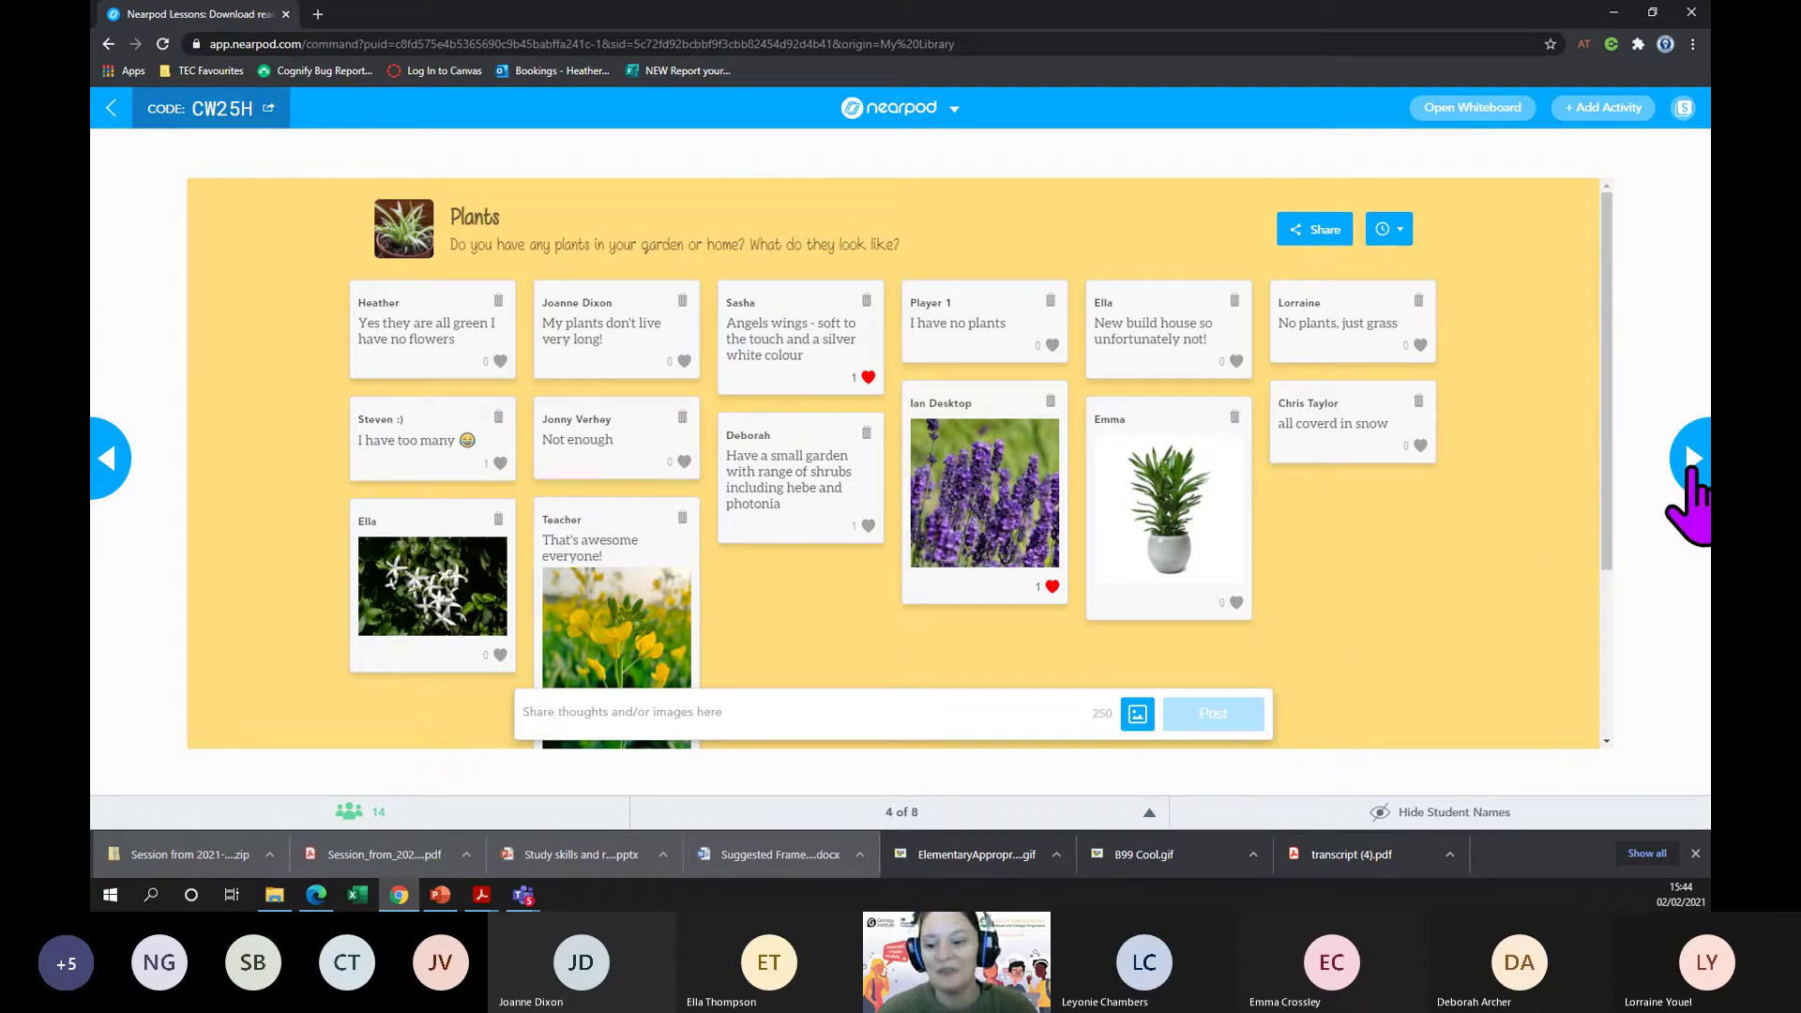
- Advance to the Plants video slide, set the video to Teacher plays, and start it
left_click(1691, 459)
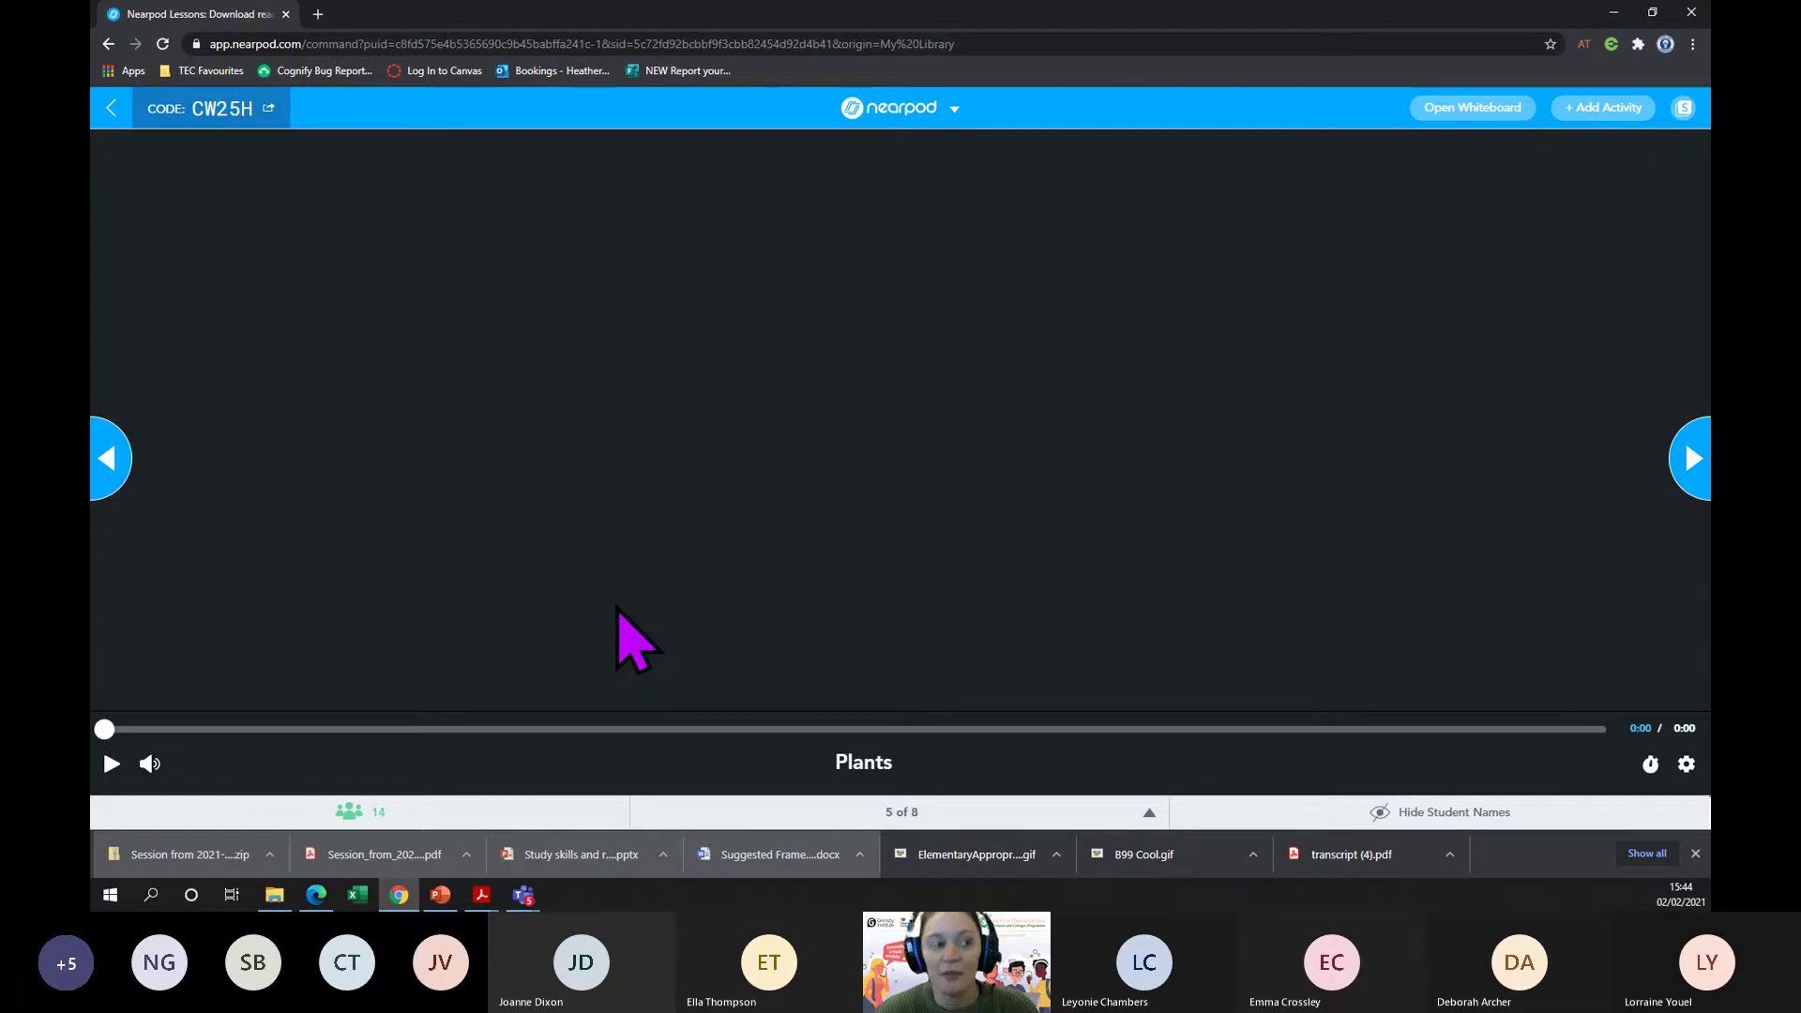
left_click(105, 692)
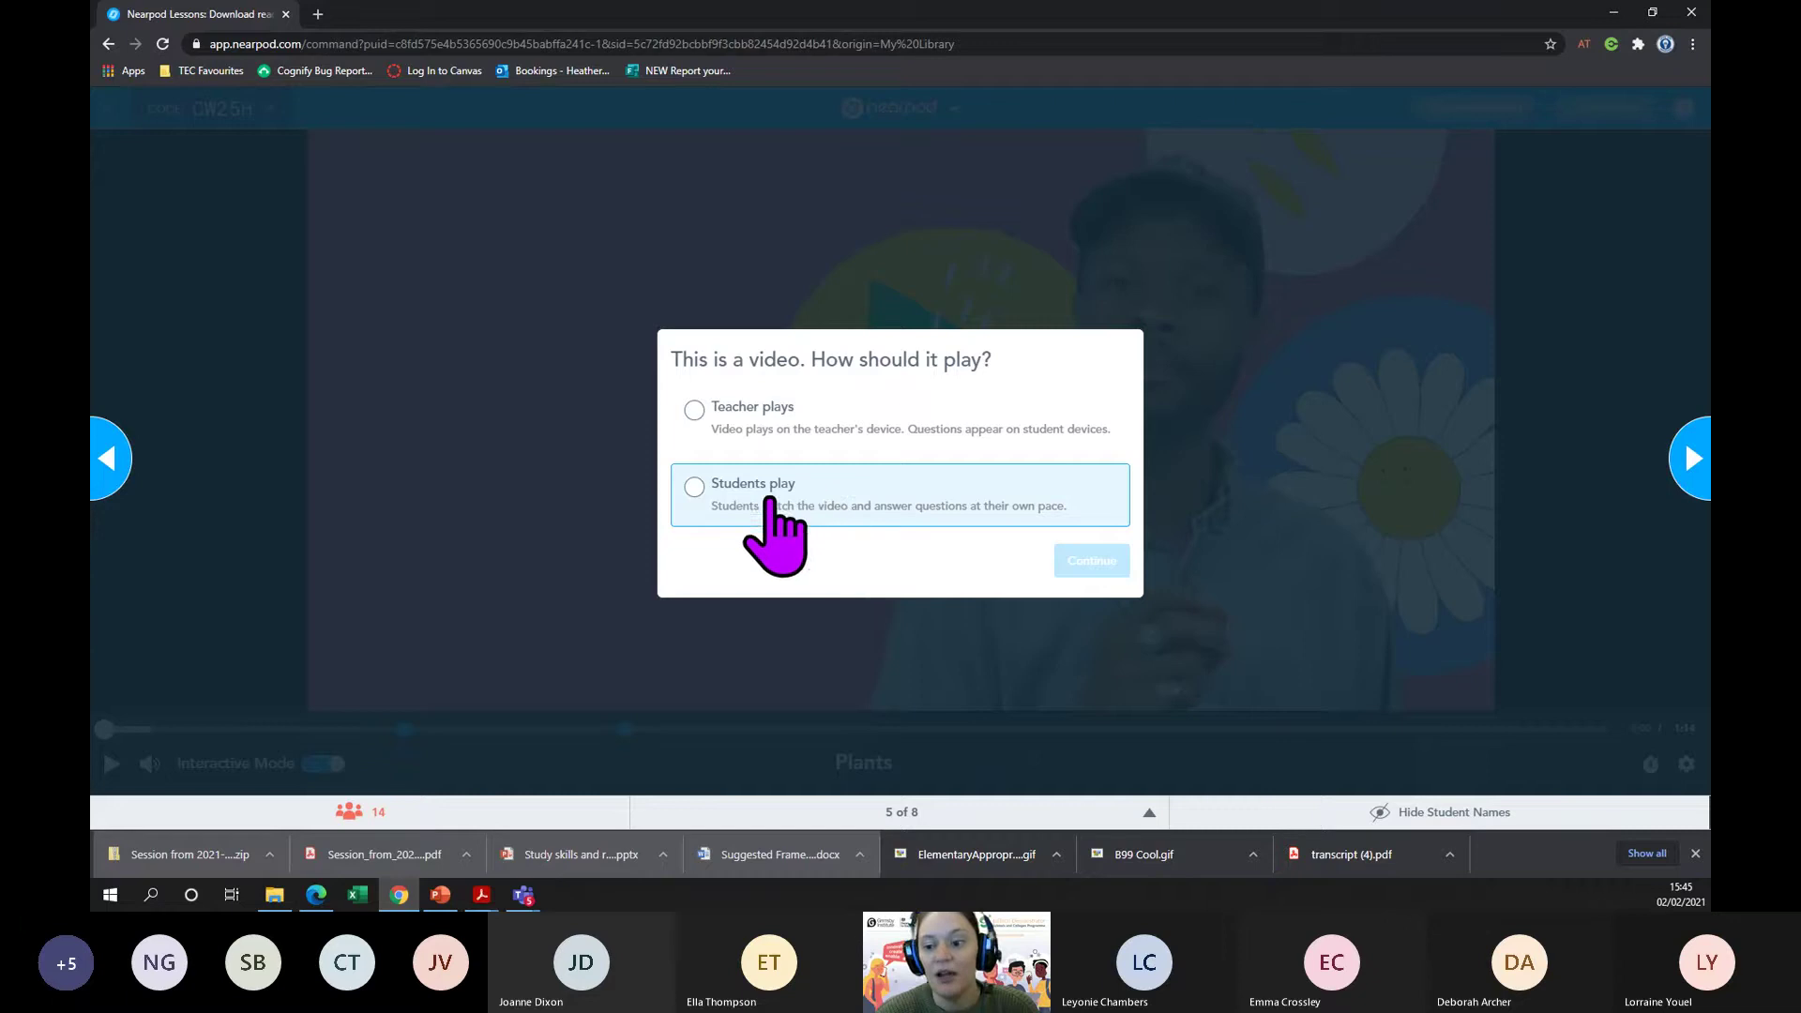
left_click(781, 436)
left_click(1088, 561)
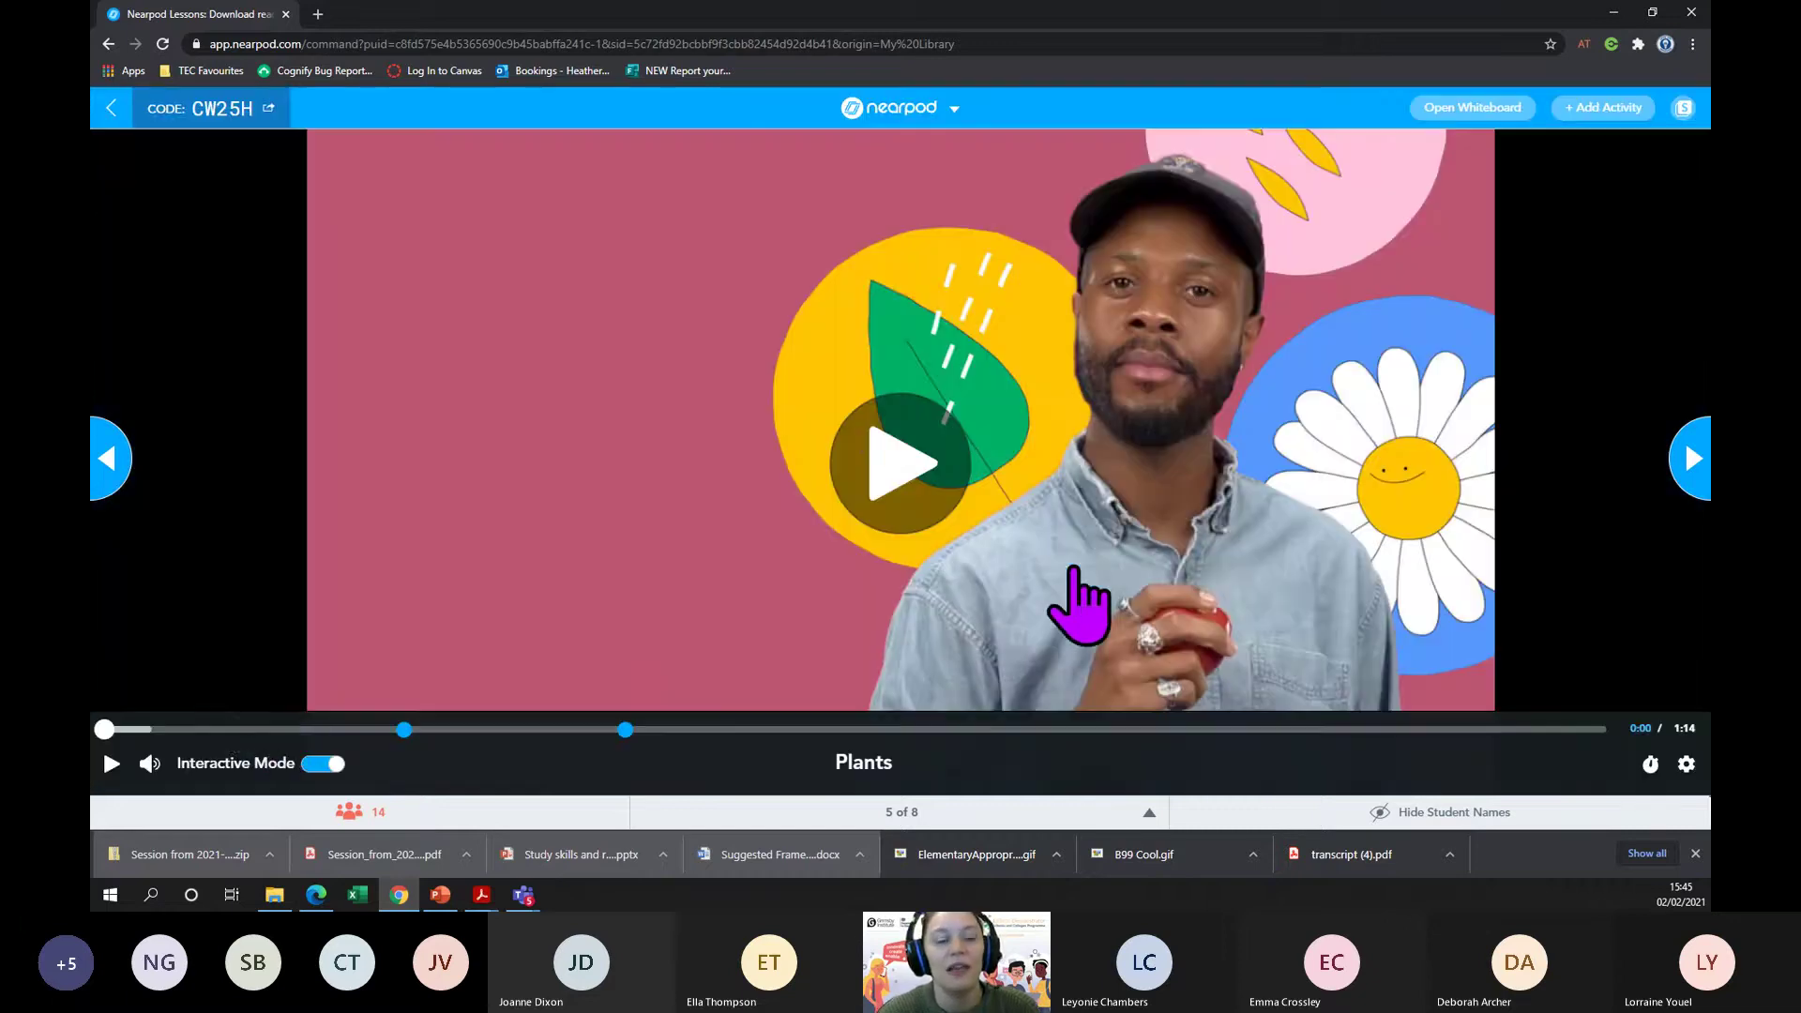
left_click(110, 767)
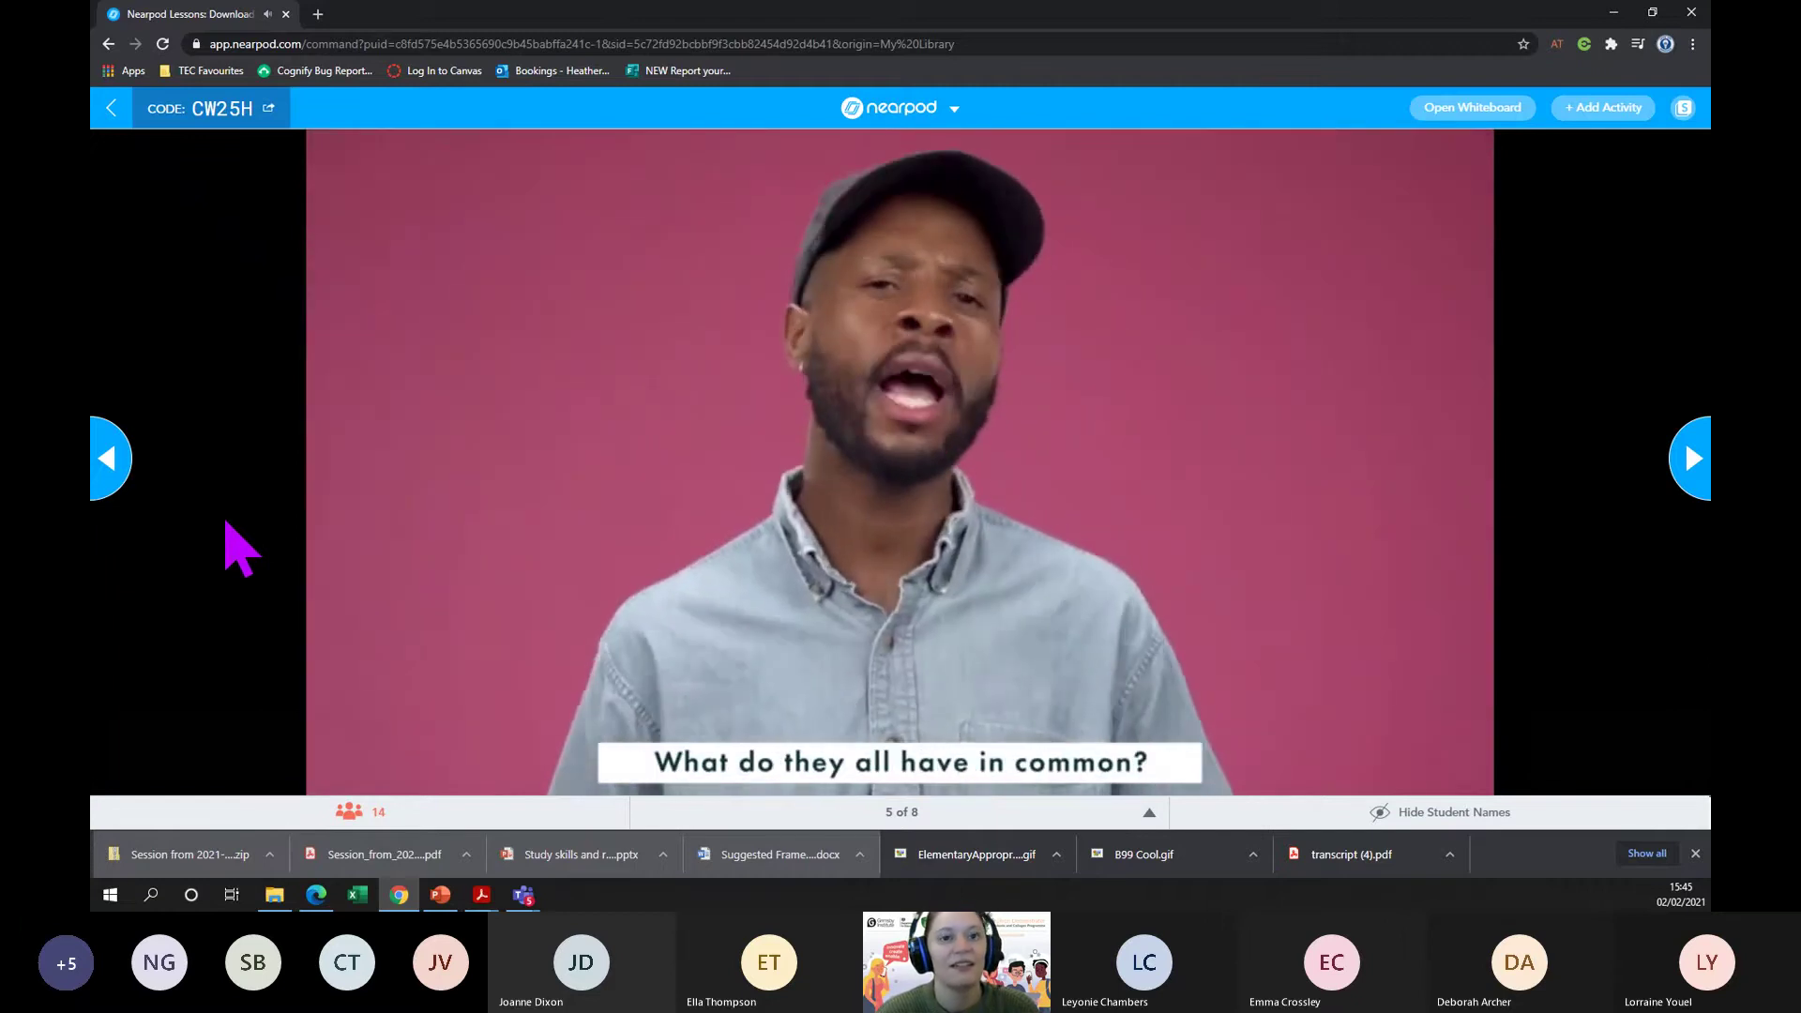
- Resume the video after the first open-ended question, and advance to the What a Plant Needs to Live slide after the second
mouse_move(257, 510)
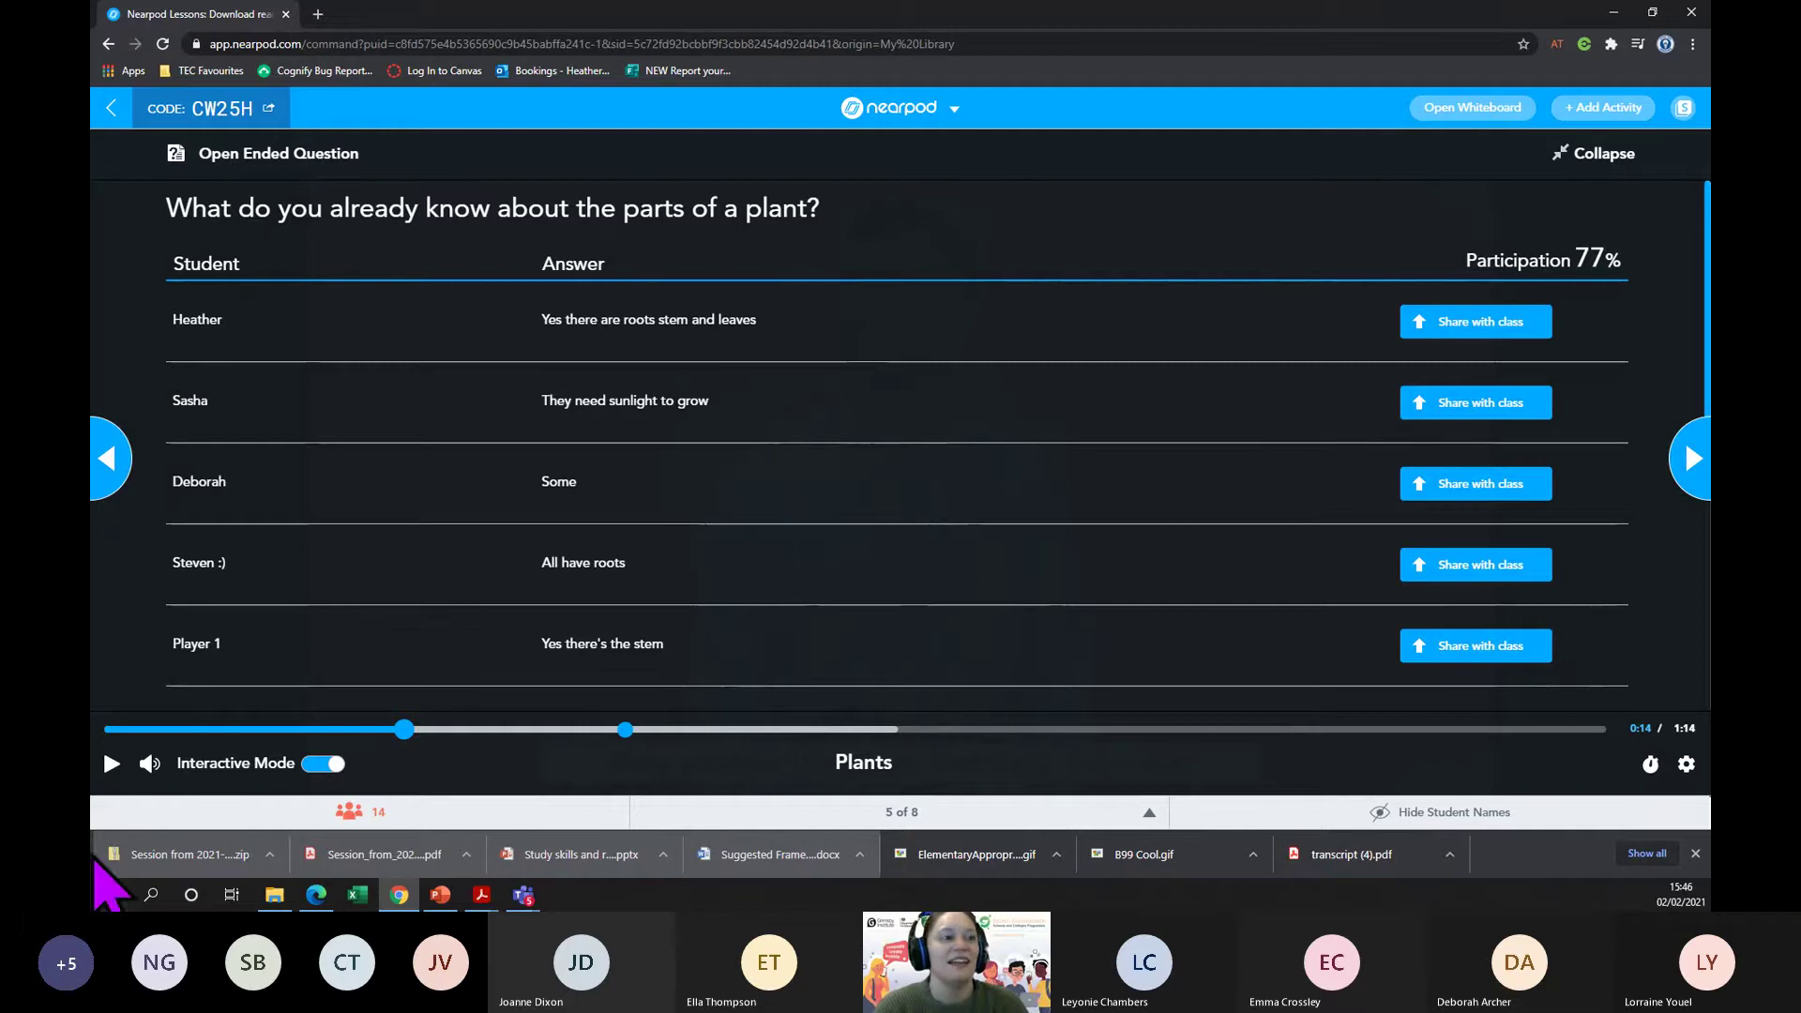
left_click(108, 777)
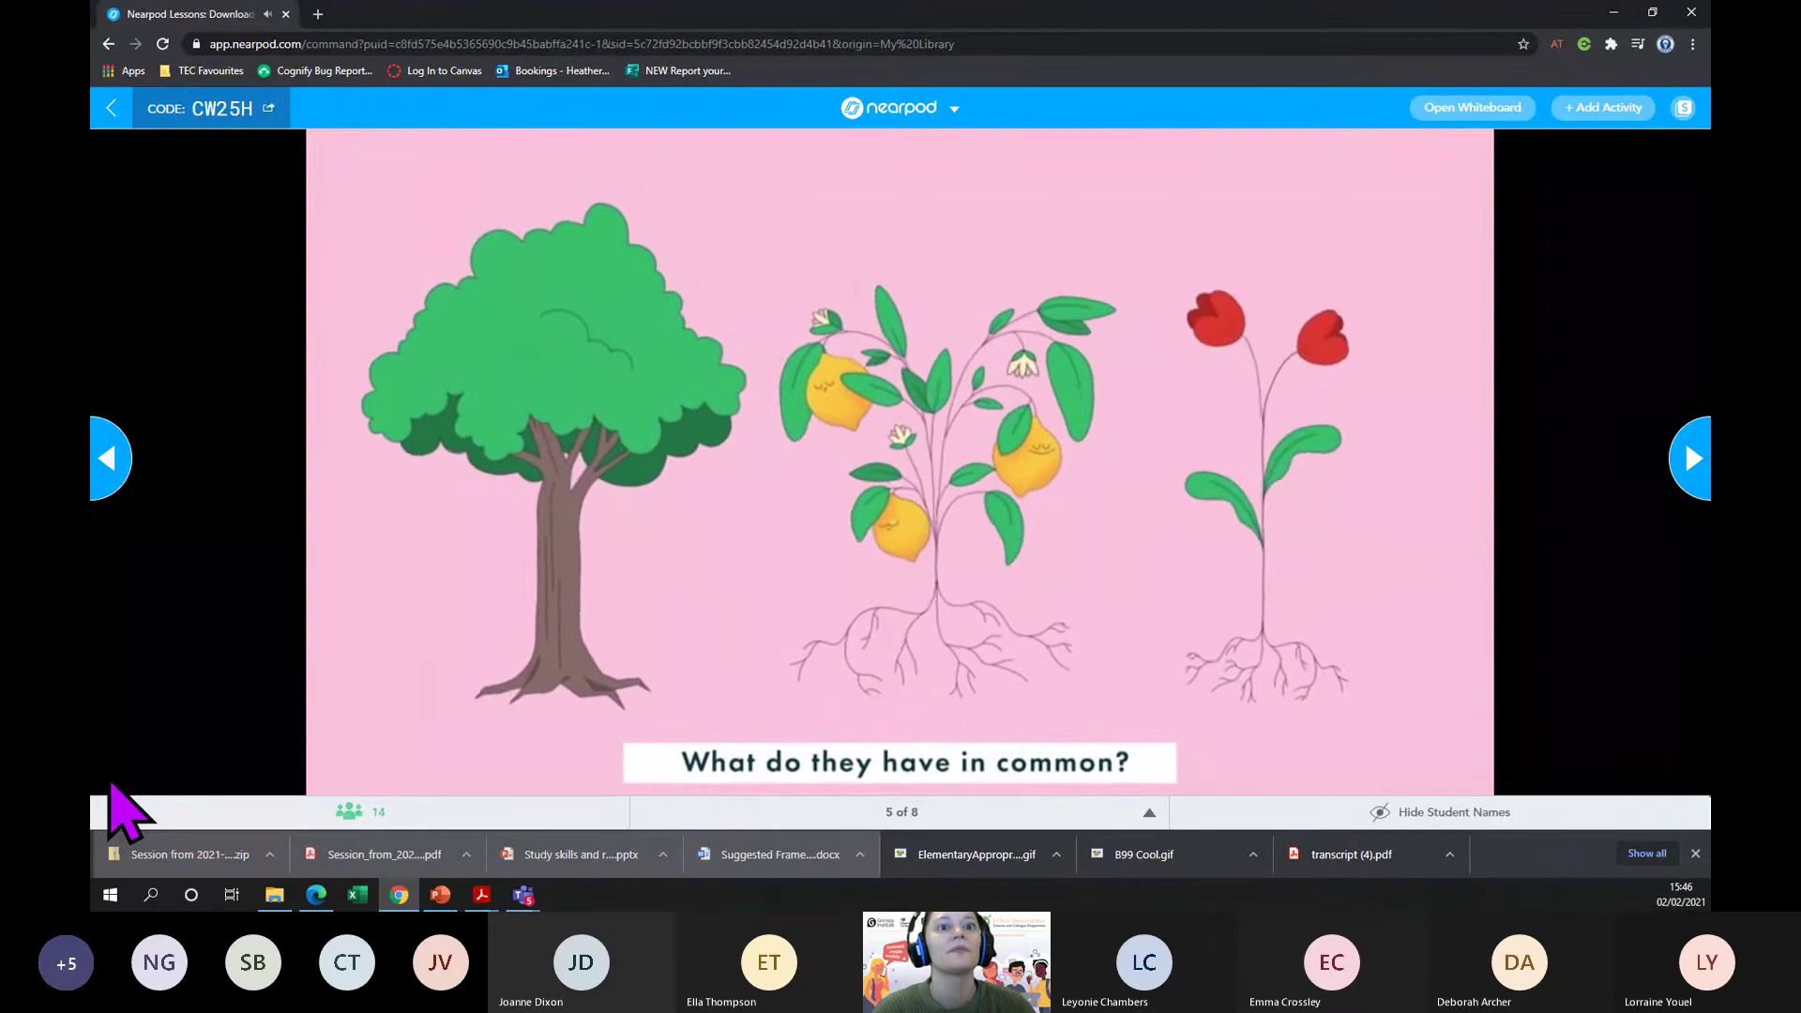
mouse_move(110, 774)
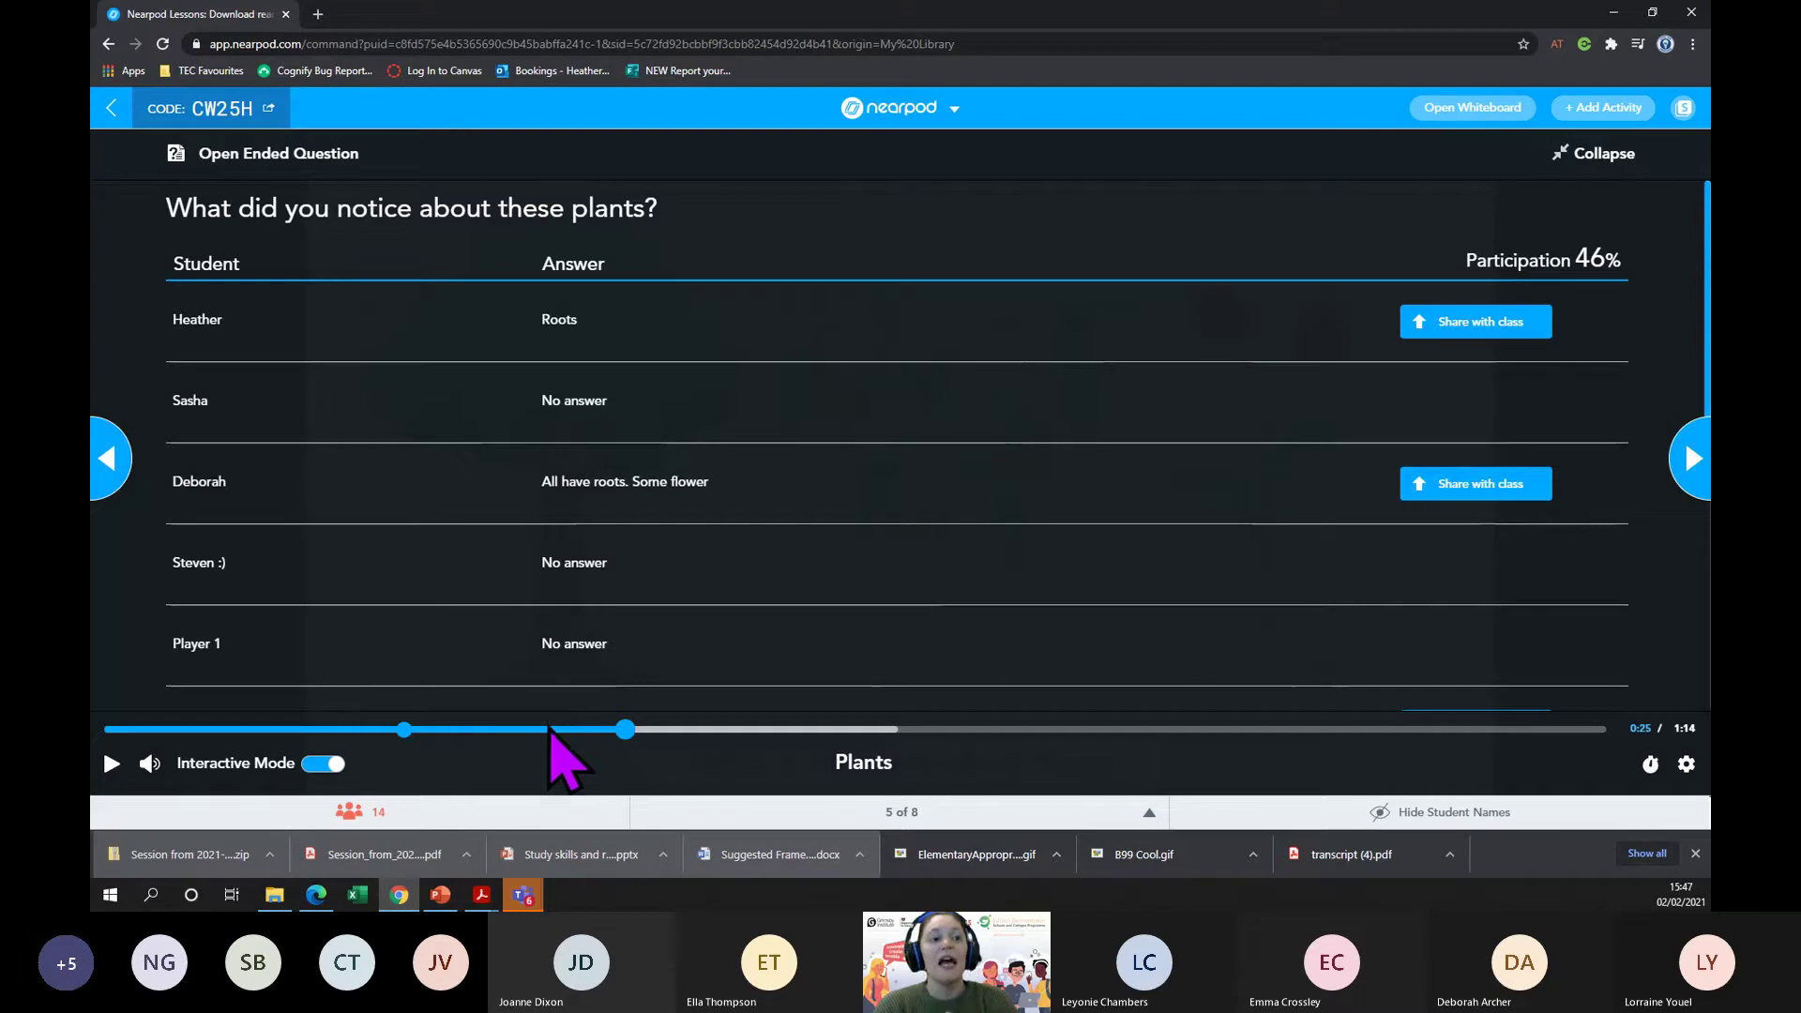
left_click(1688, 457)
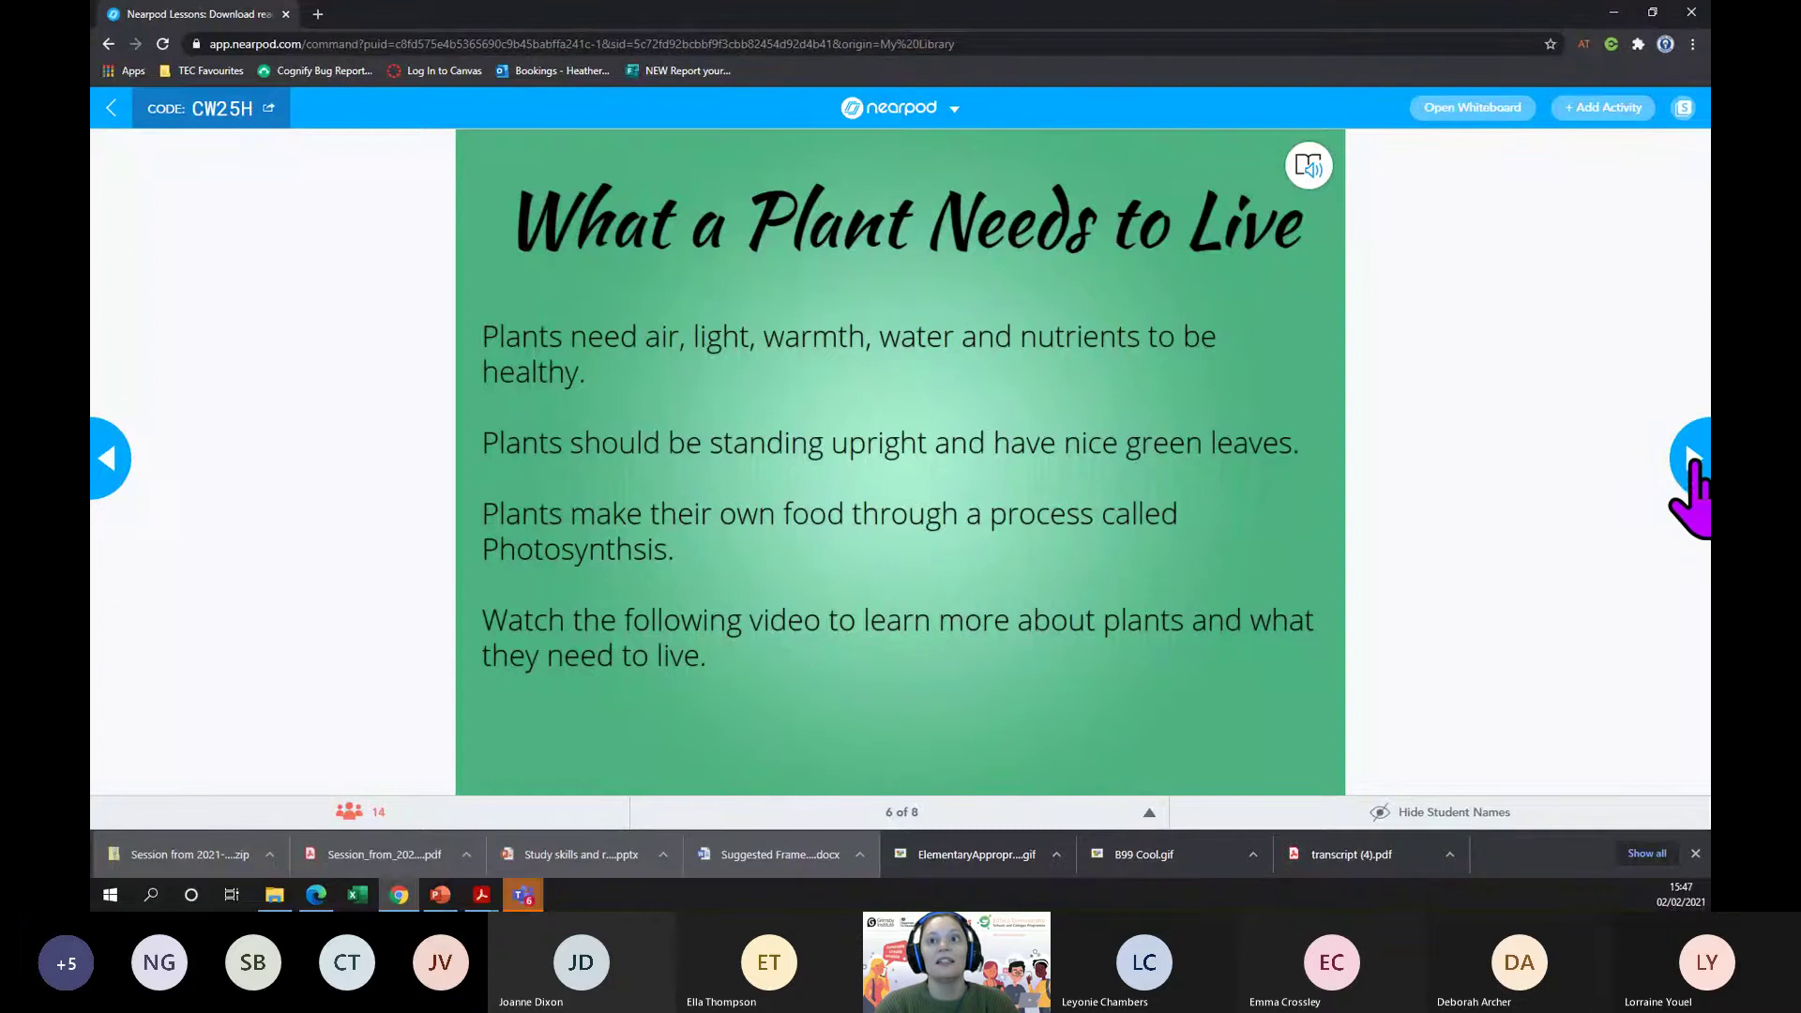
- Advance to the Quiz slide, share its results with the class, and return to the quiz after stepping back one slide
left_click(1691, 462)
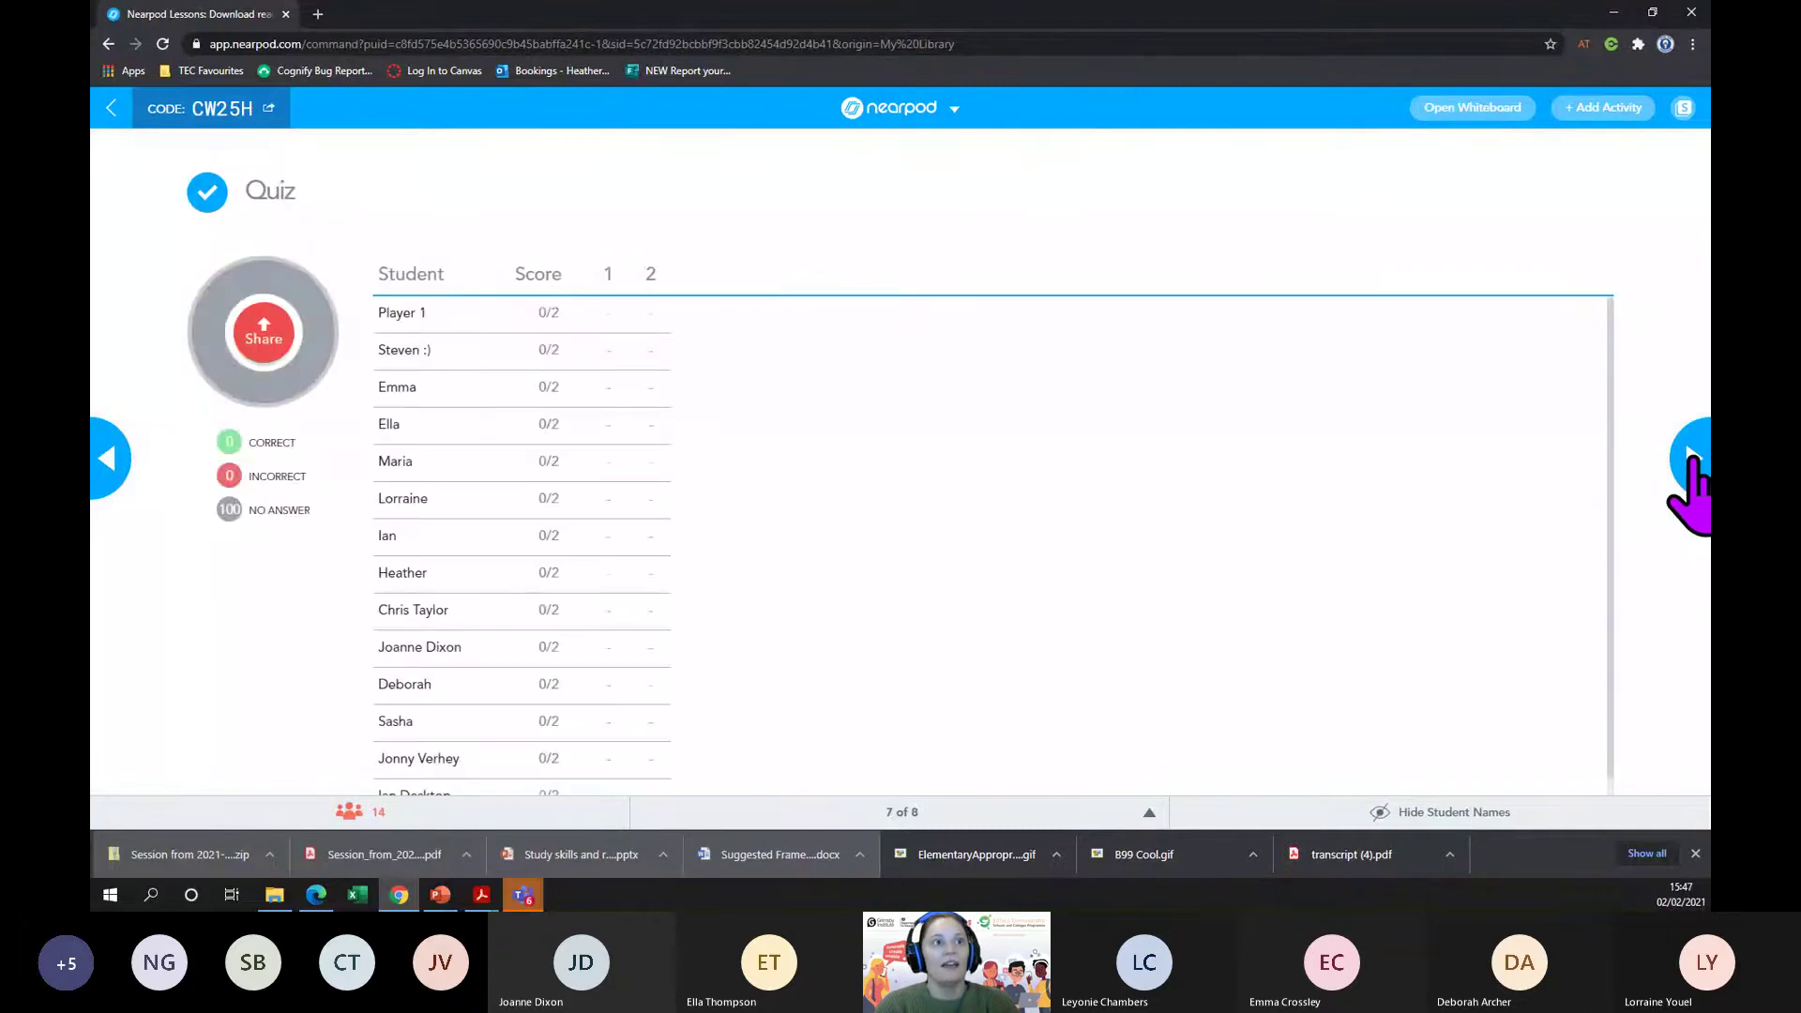
left_click(281, 344)
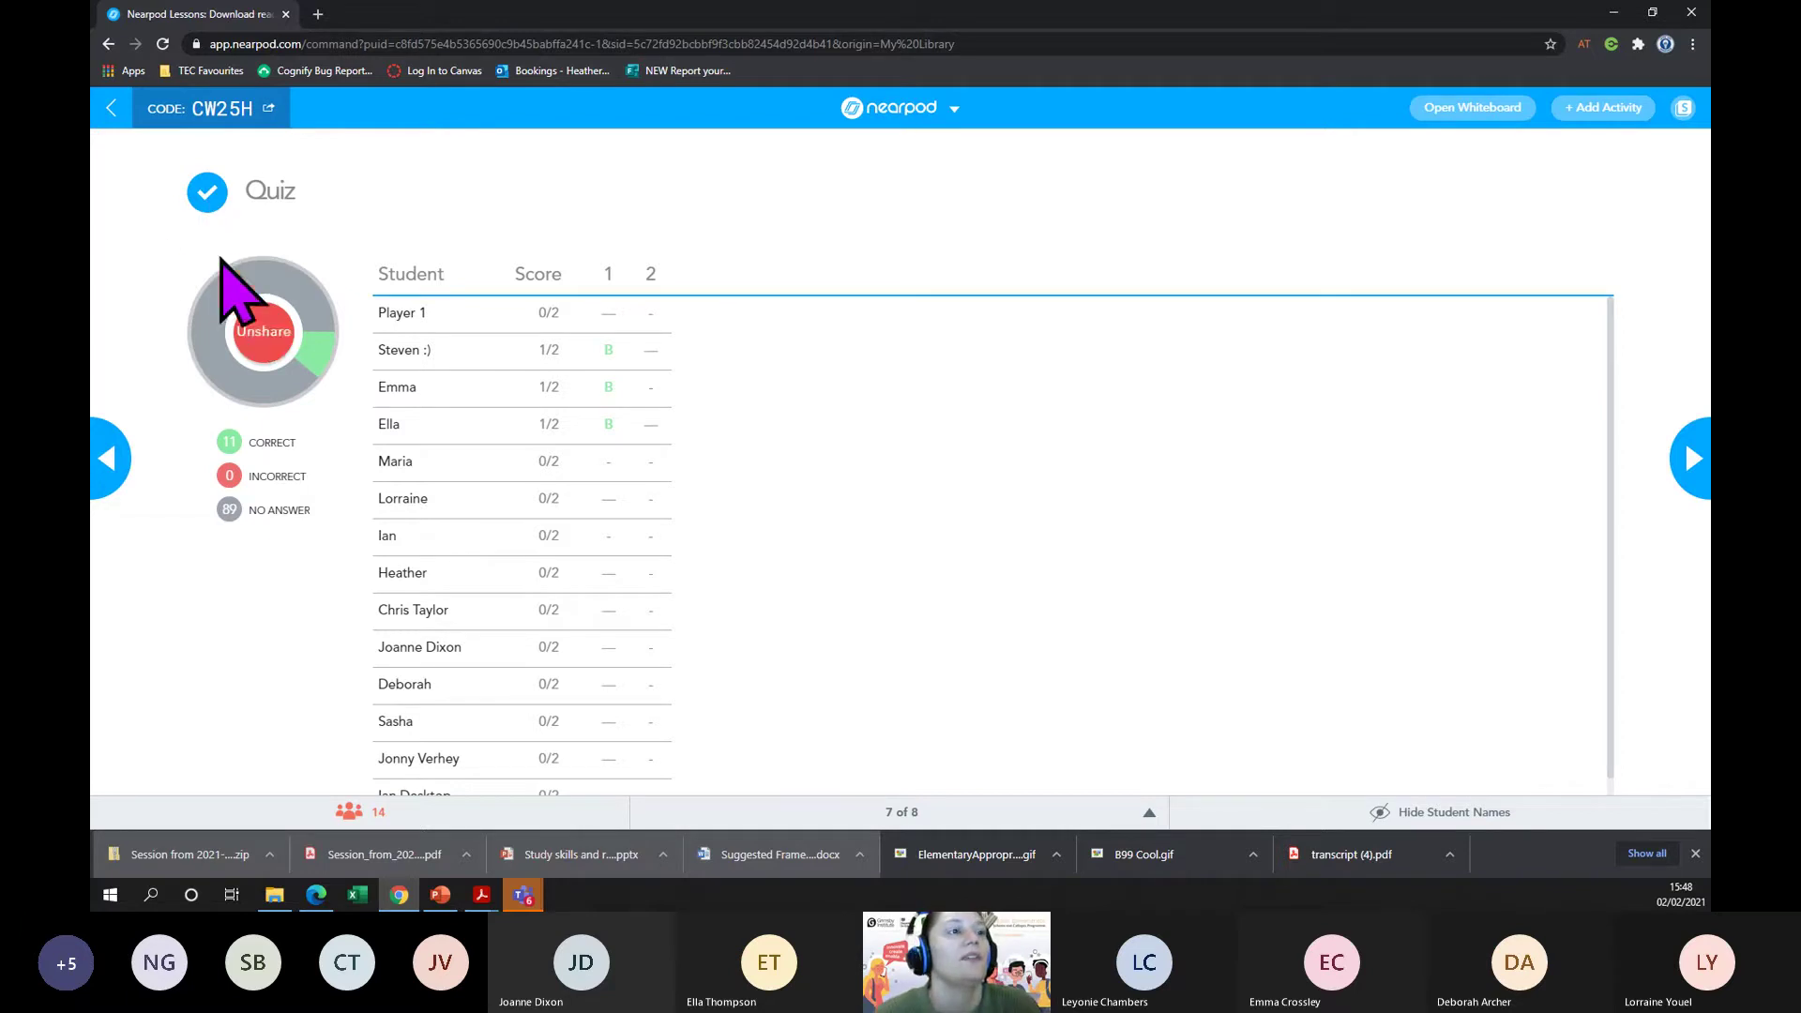
left_click(105, 457)
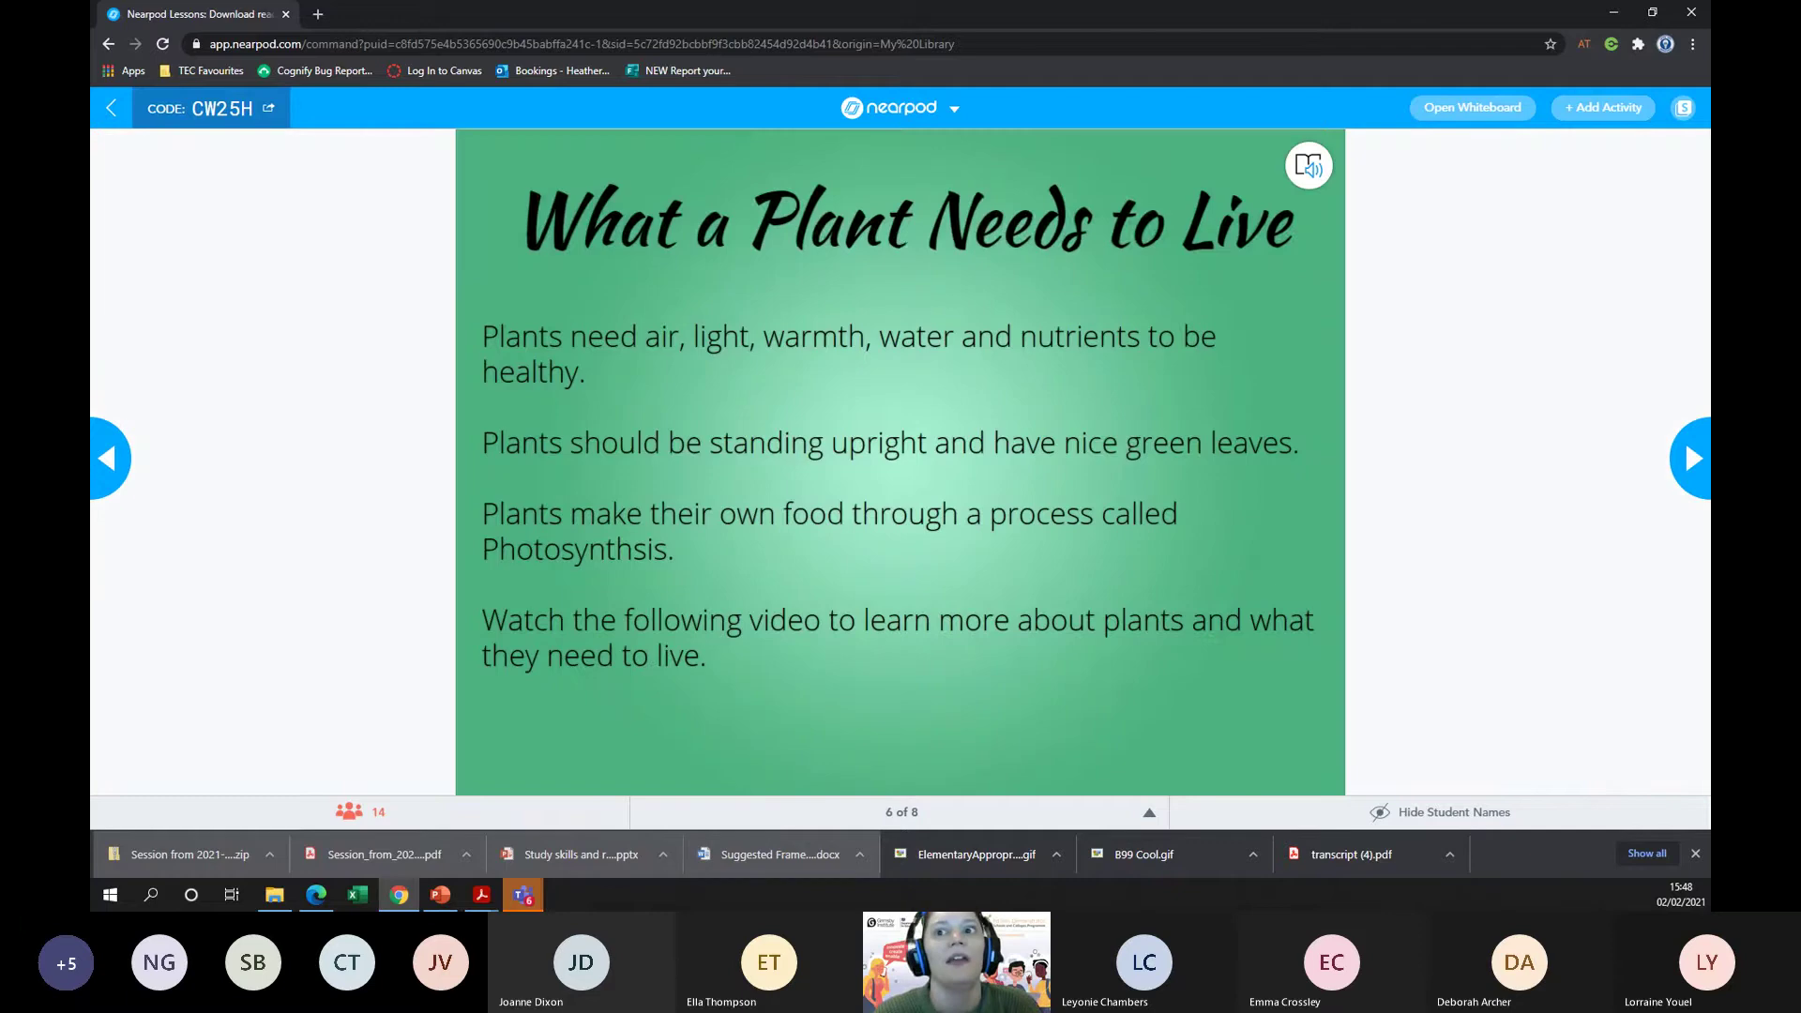
left_click(1687, 460)
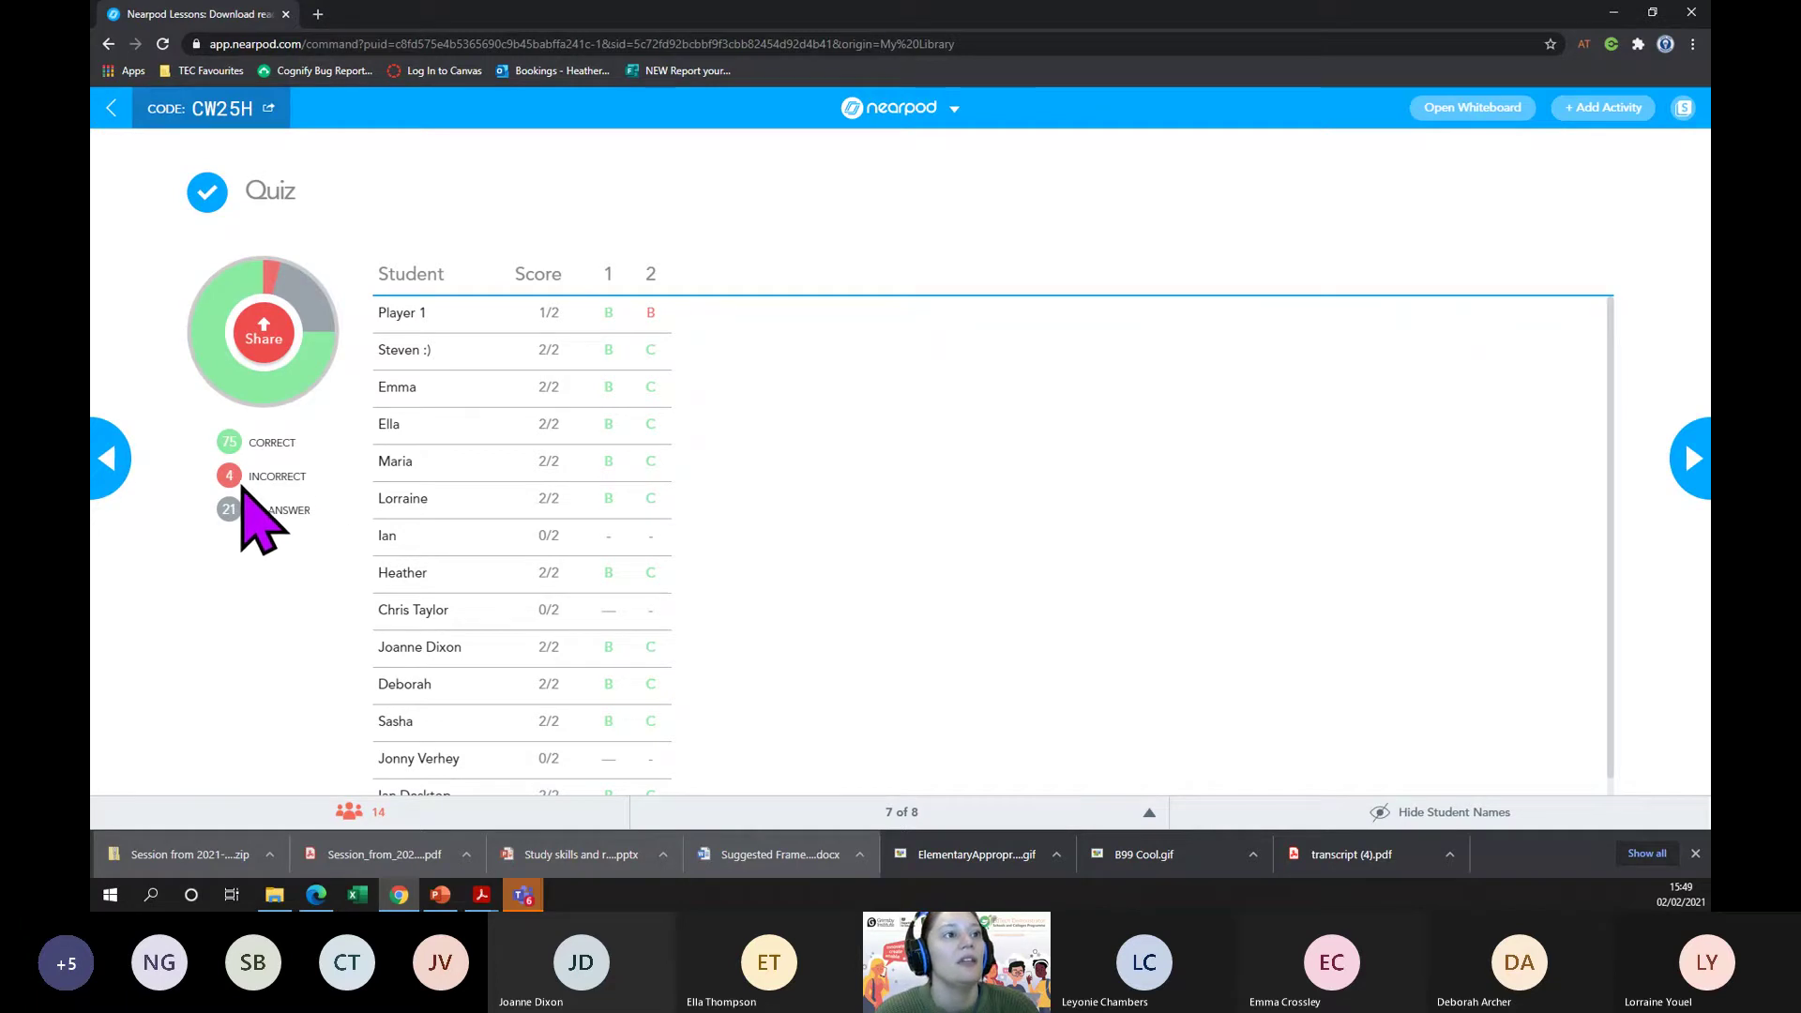
- Review the students' quiz scores and toggle the setting that hides student names from the shared results
scroll(668, 582, "down", 1)
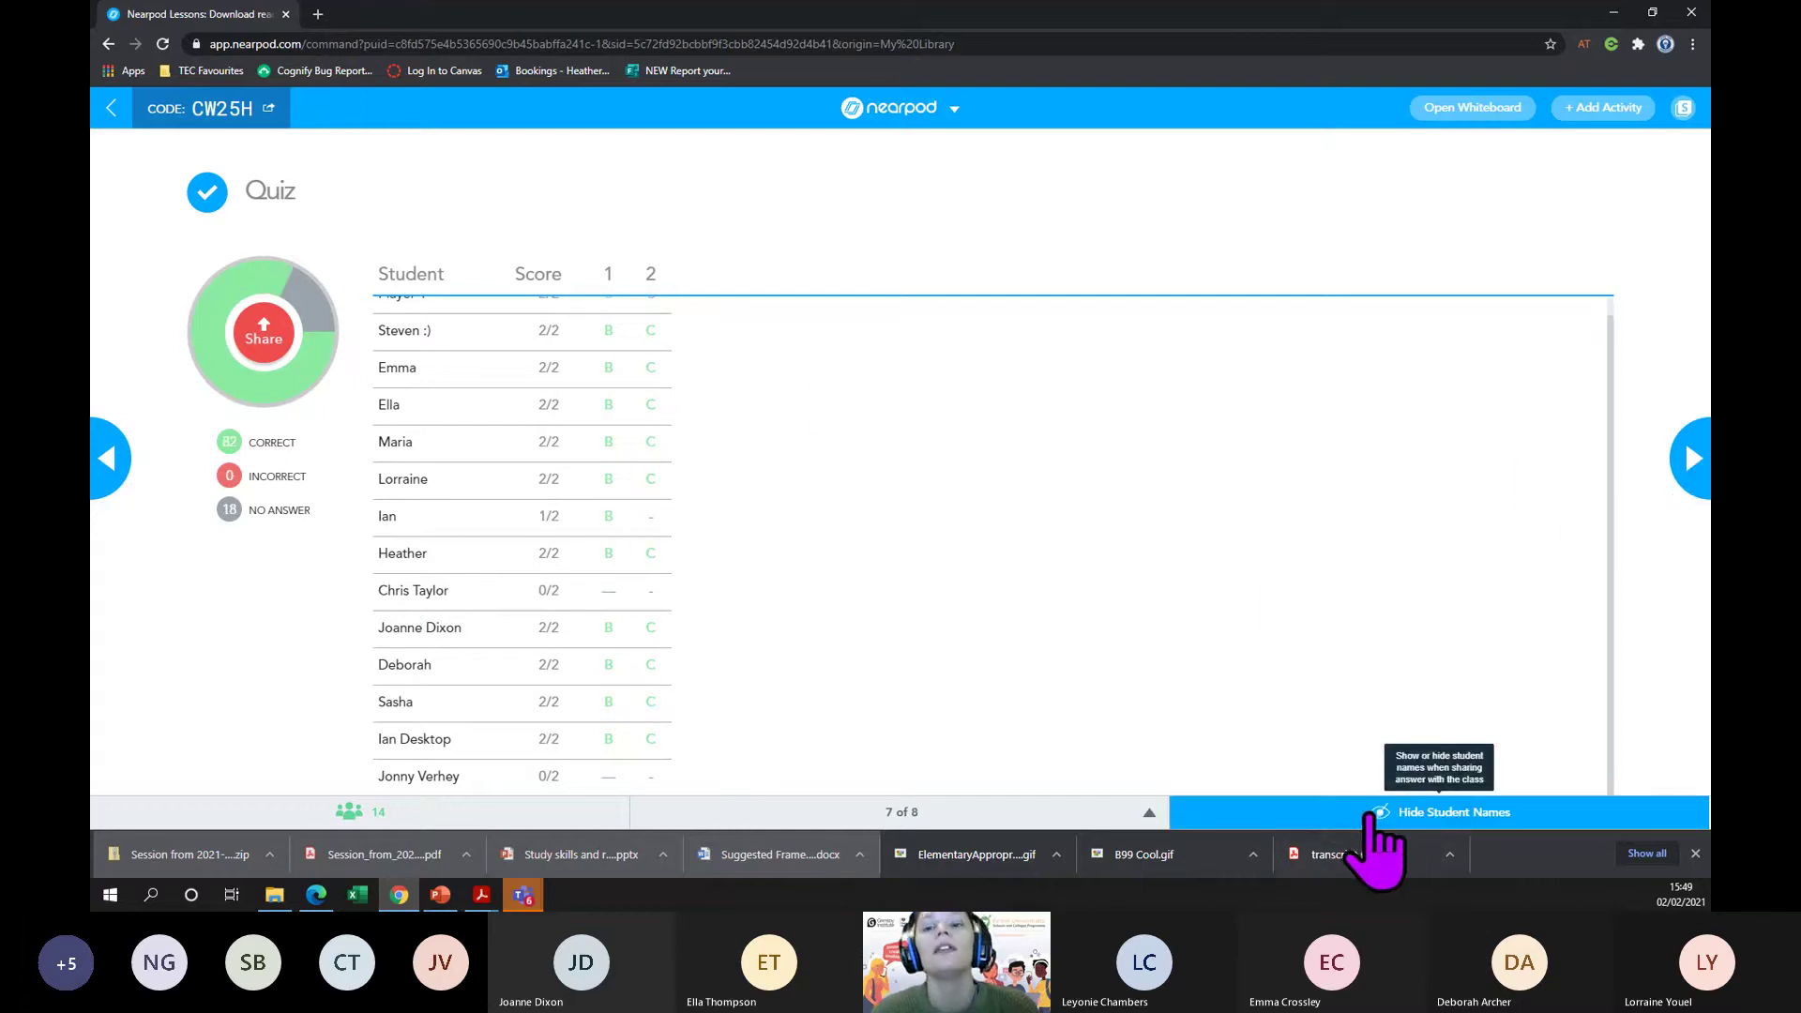
left_click(1338, 820)
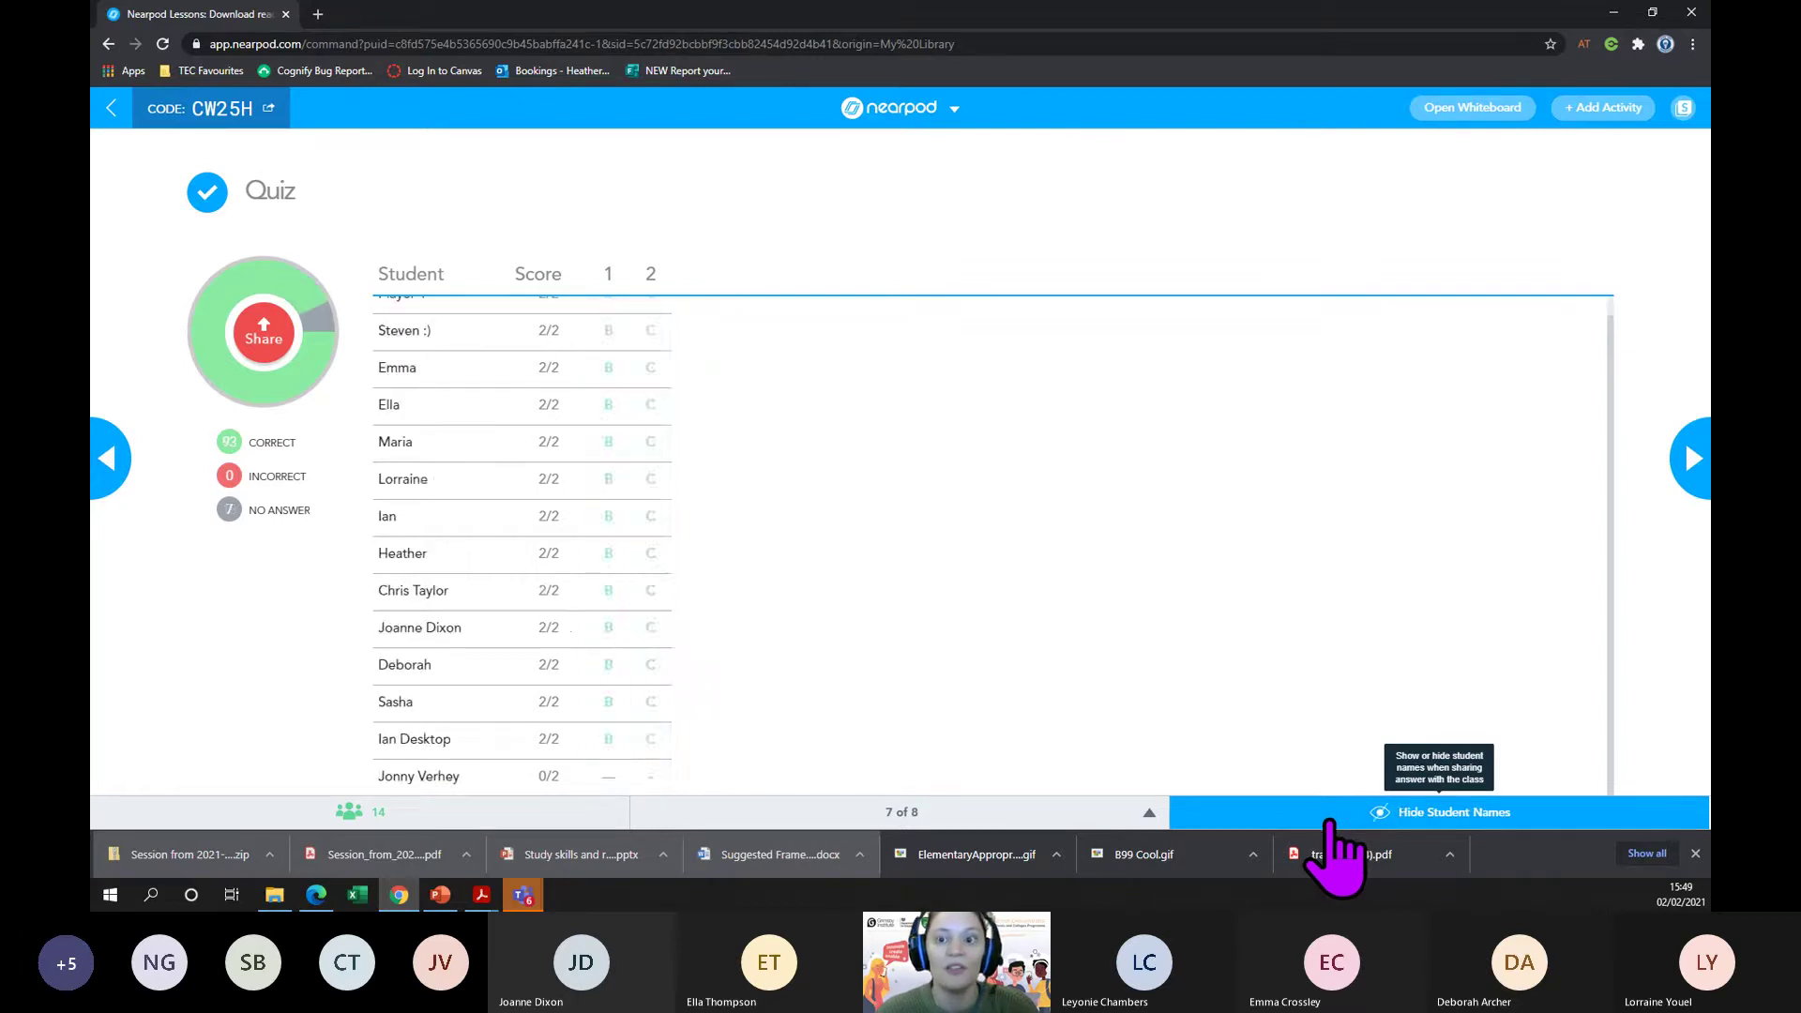
left_click(1330, 821)
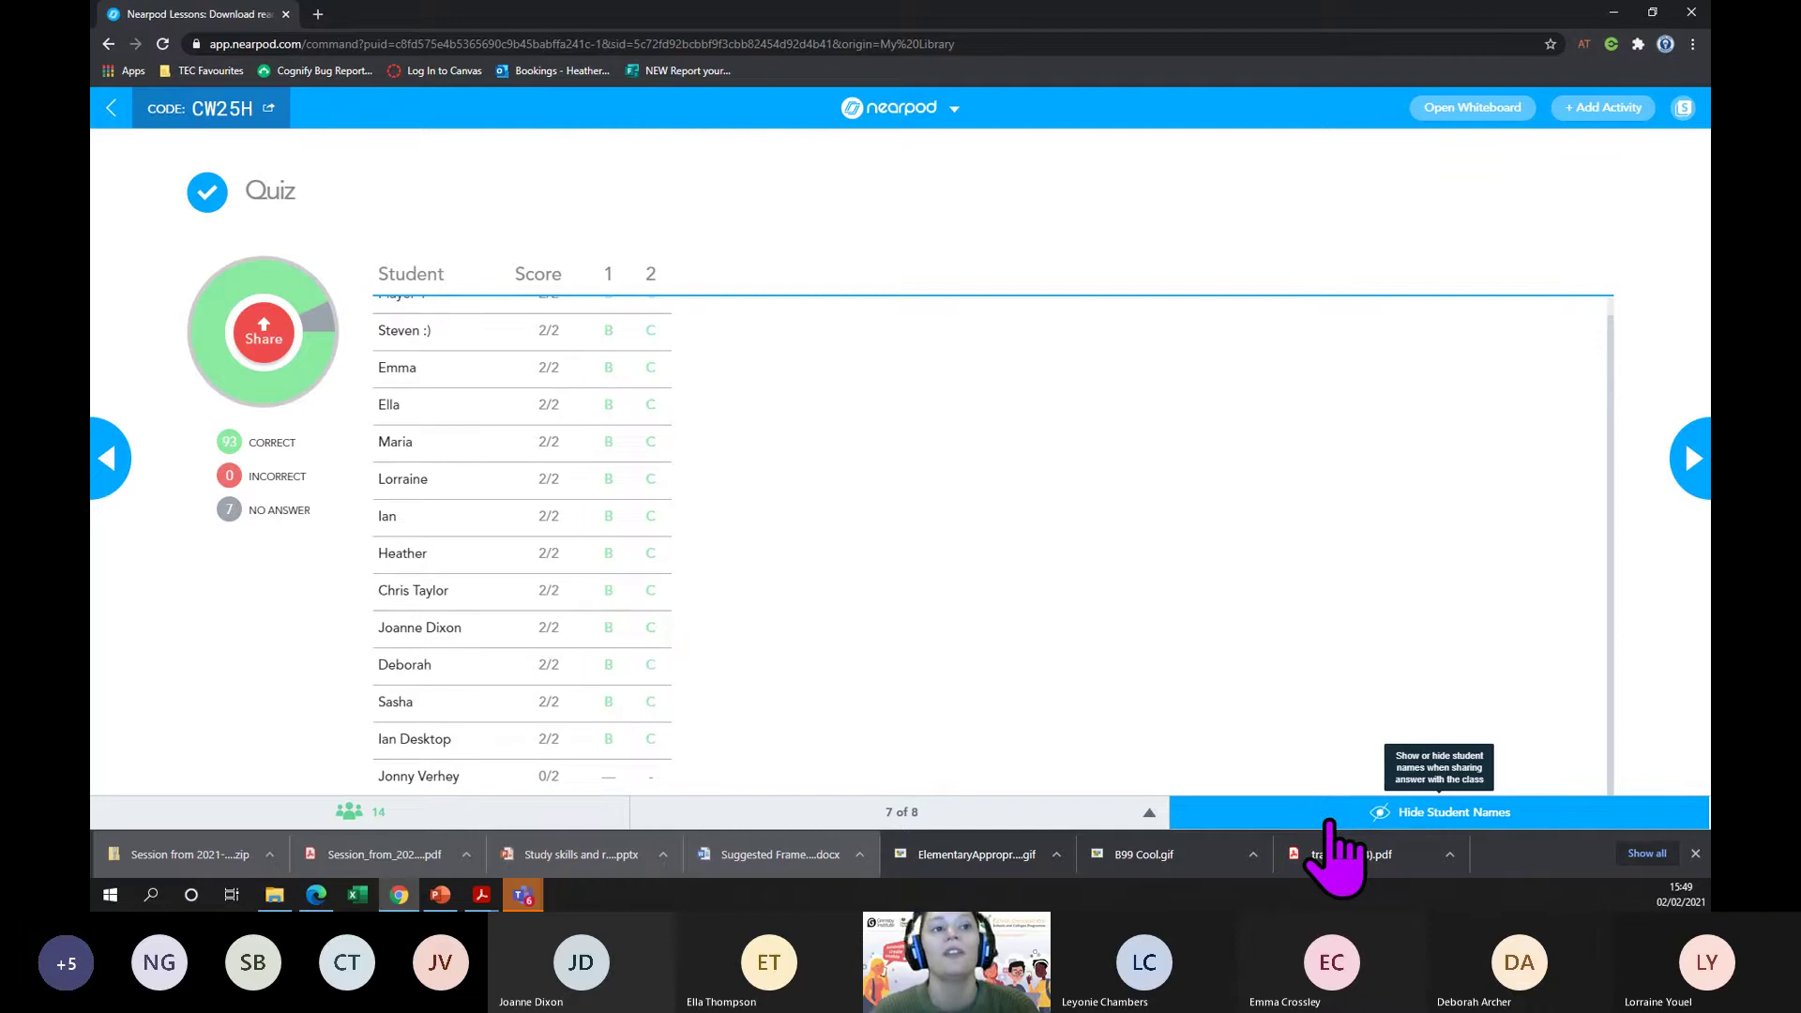
left_click(1330, 822)
left_click(1330, 821)
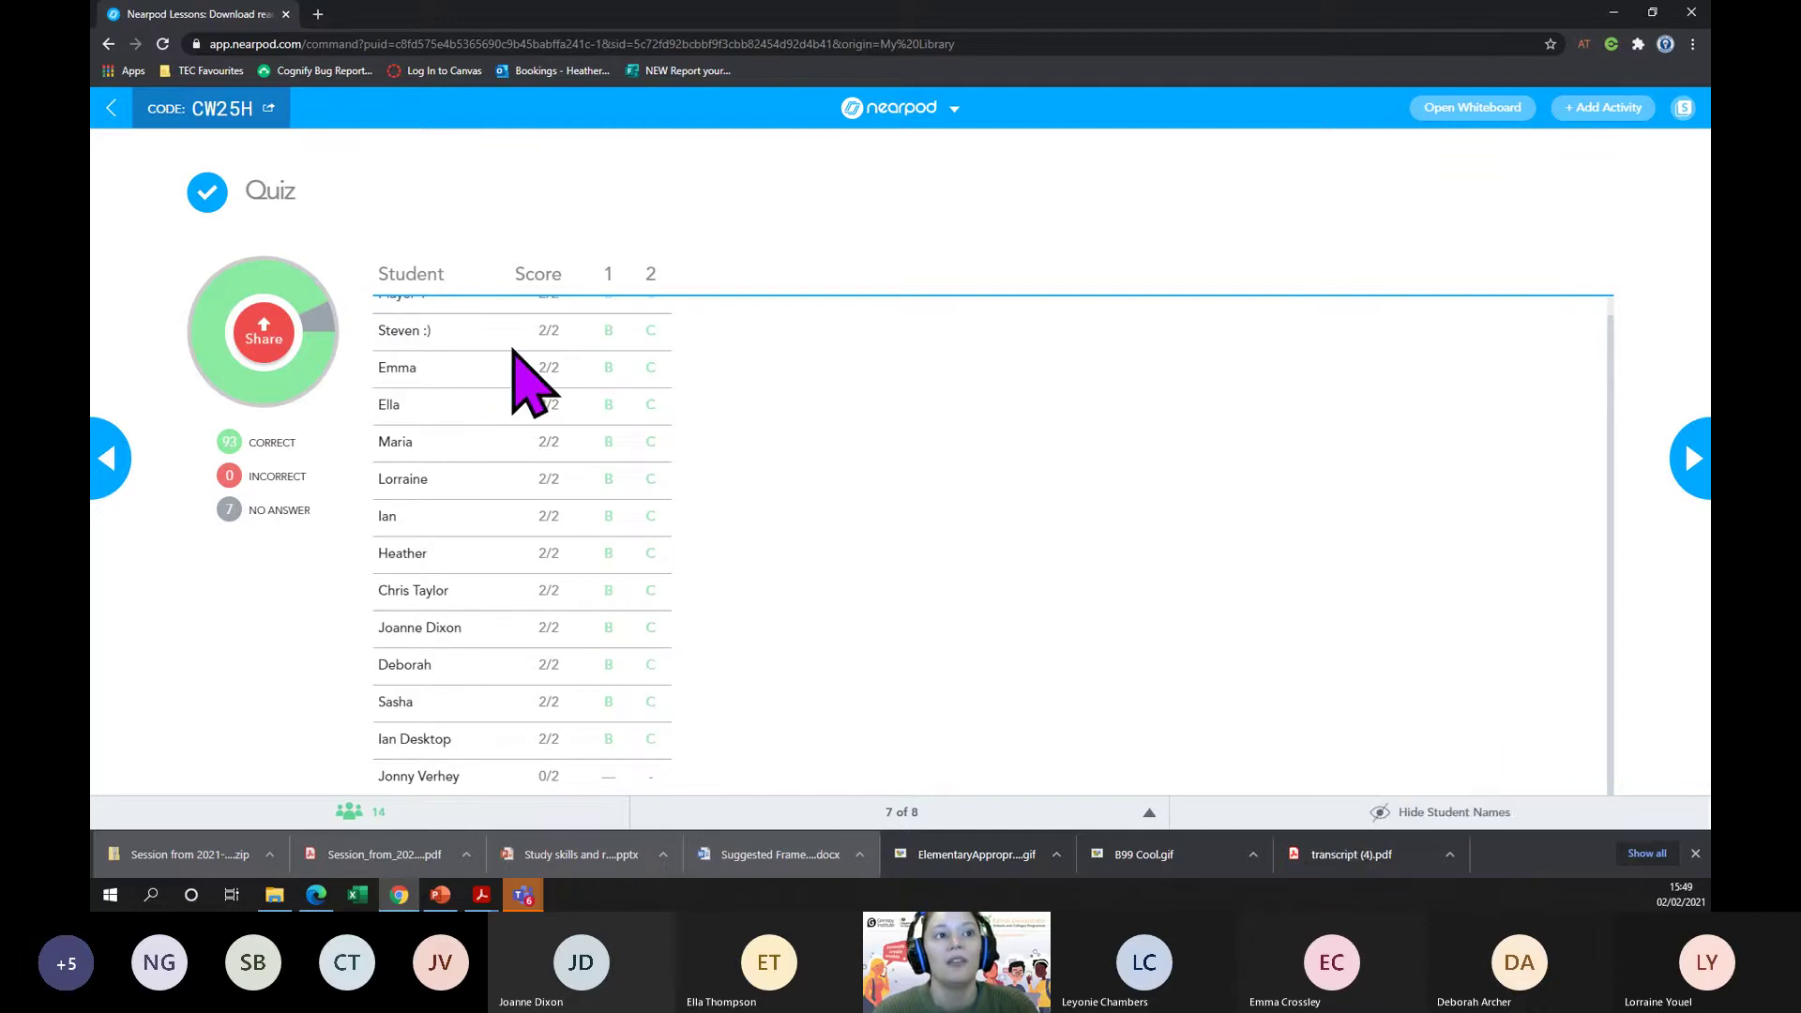
- Advance to the final slide with the video about what plants need to survive, and set it to play on all devices
left_click(1688, 469)
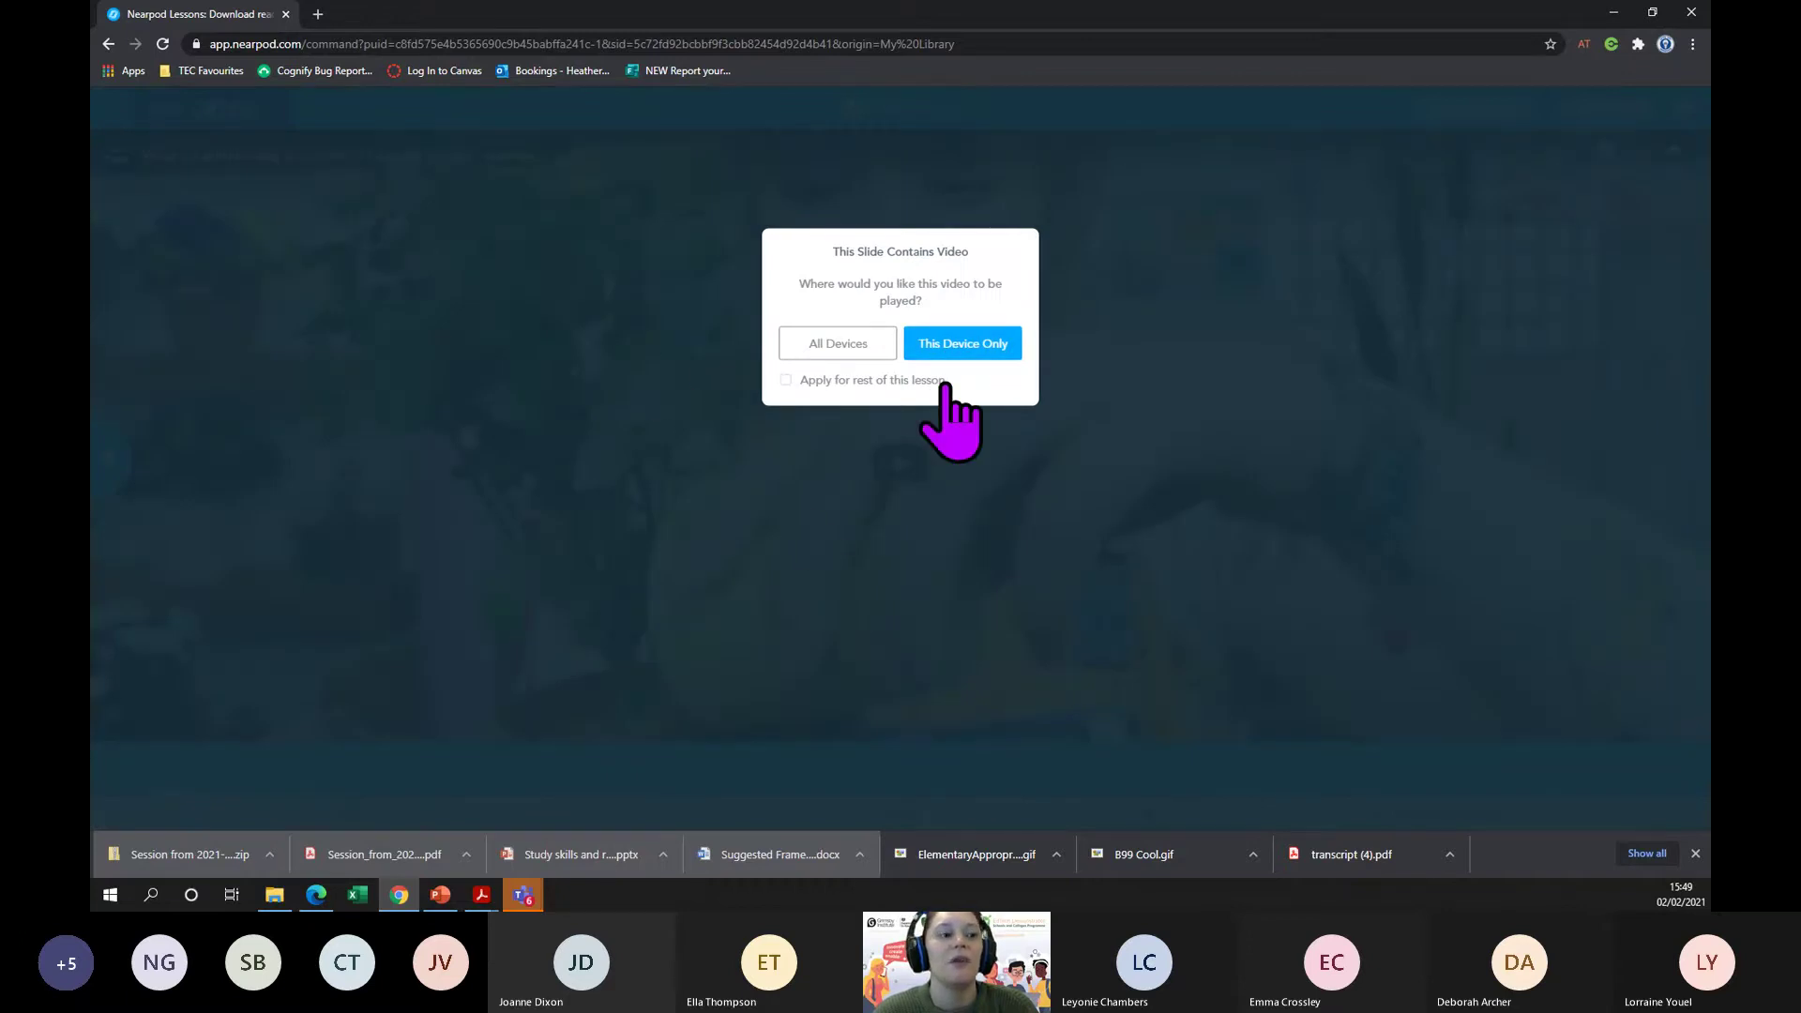
left_click(854, 351)
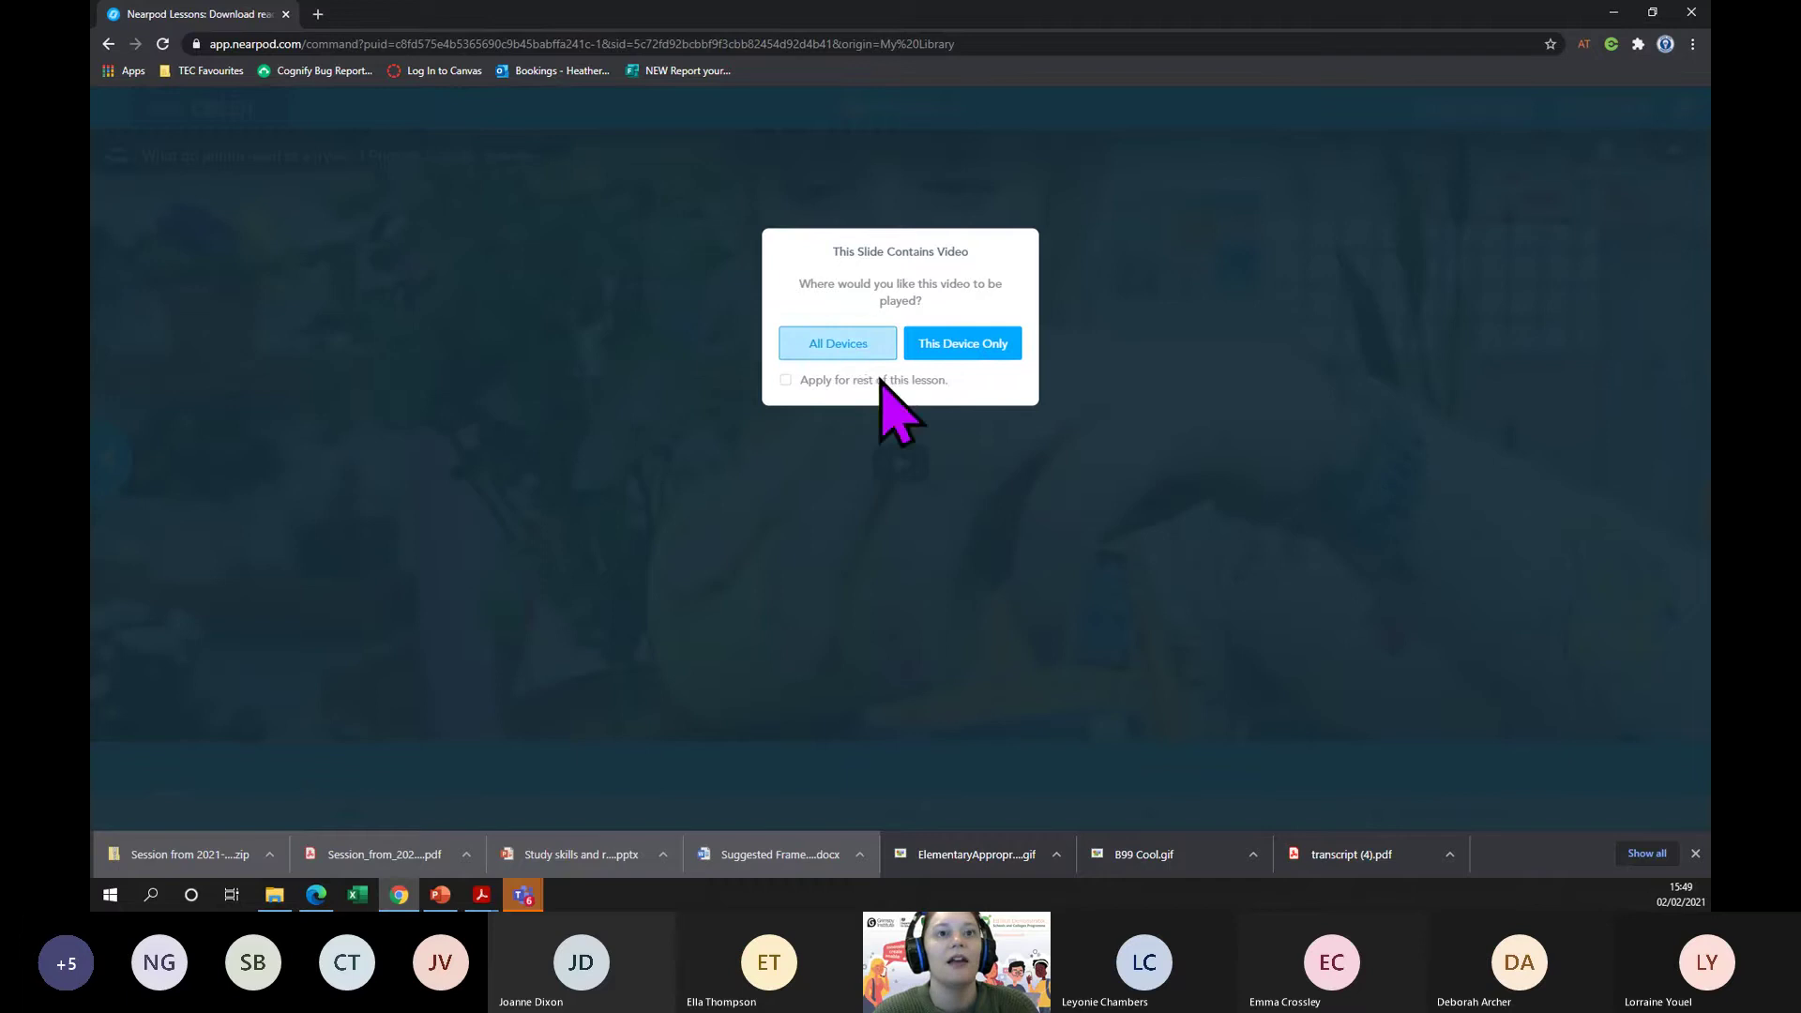
key("Left")
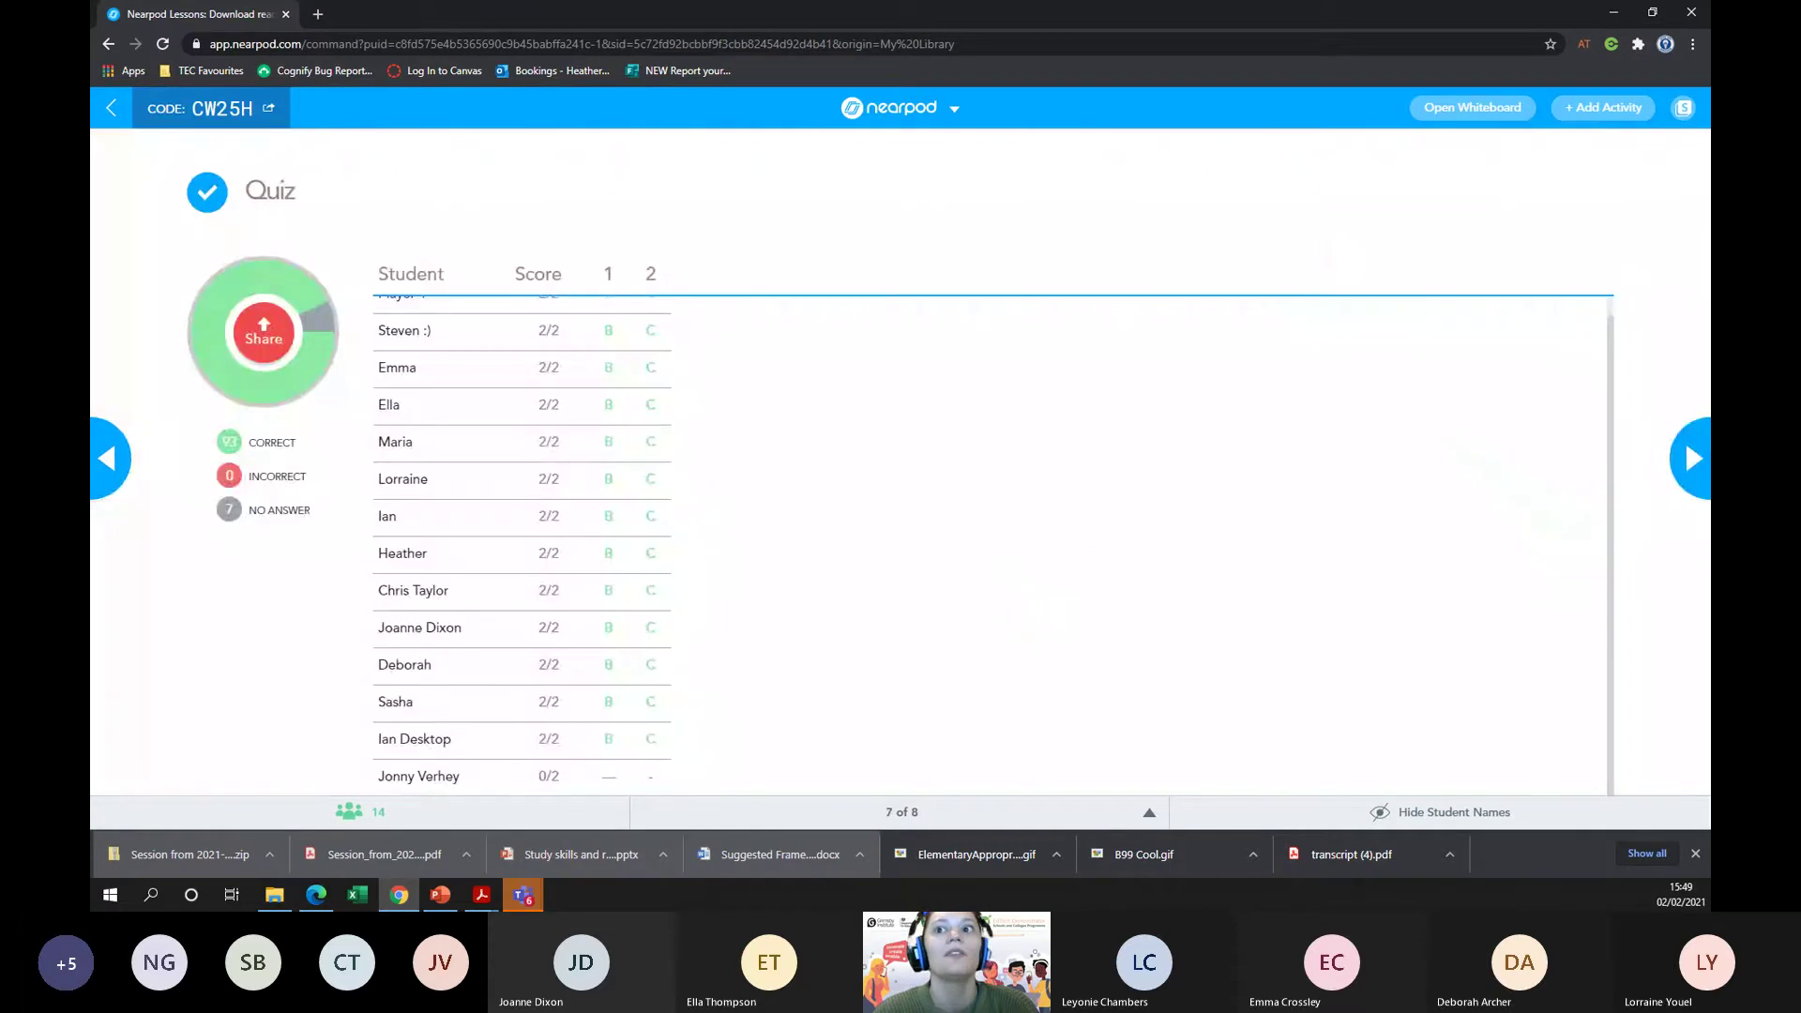
left_click(1690, 457)
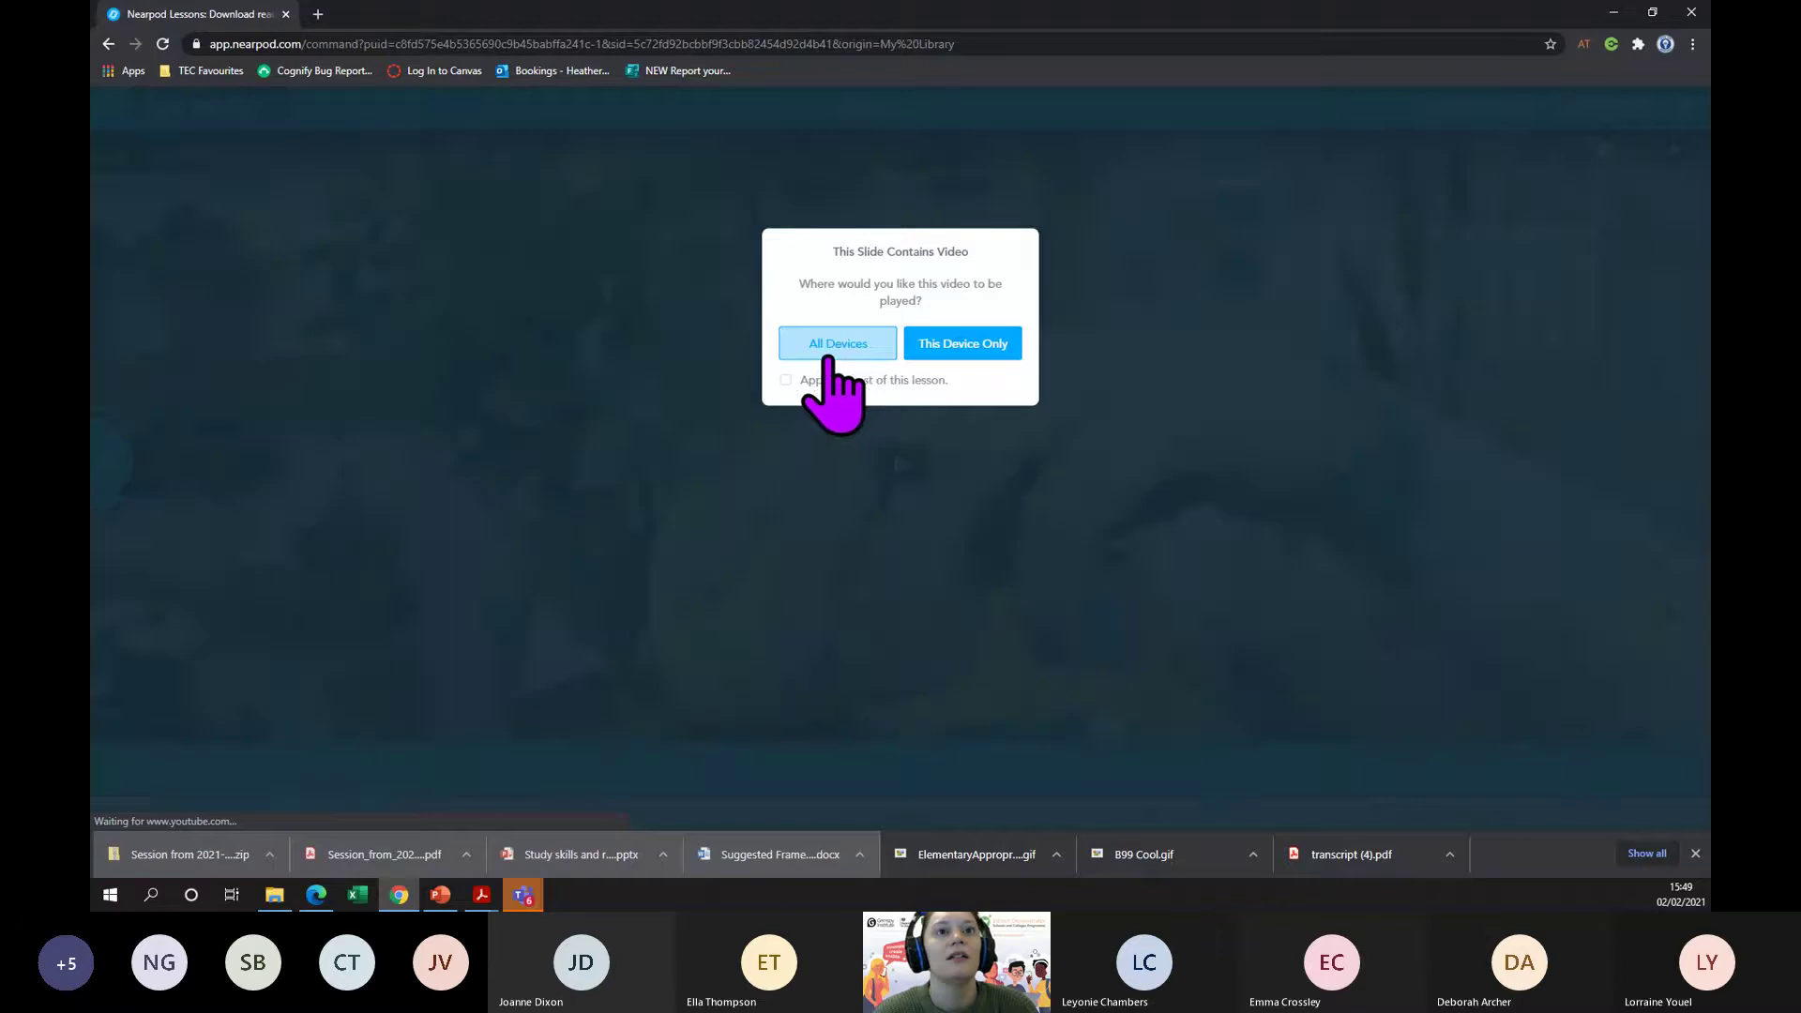
left_click(833, 347)
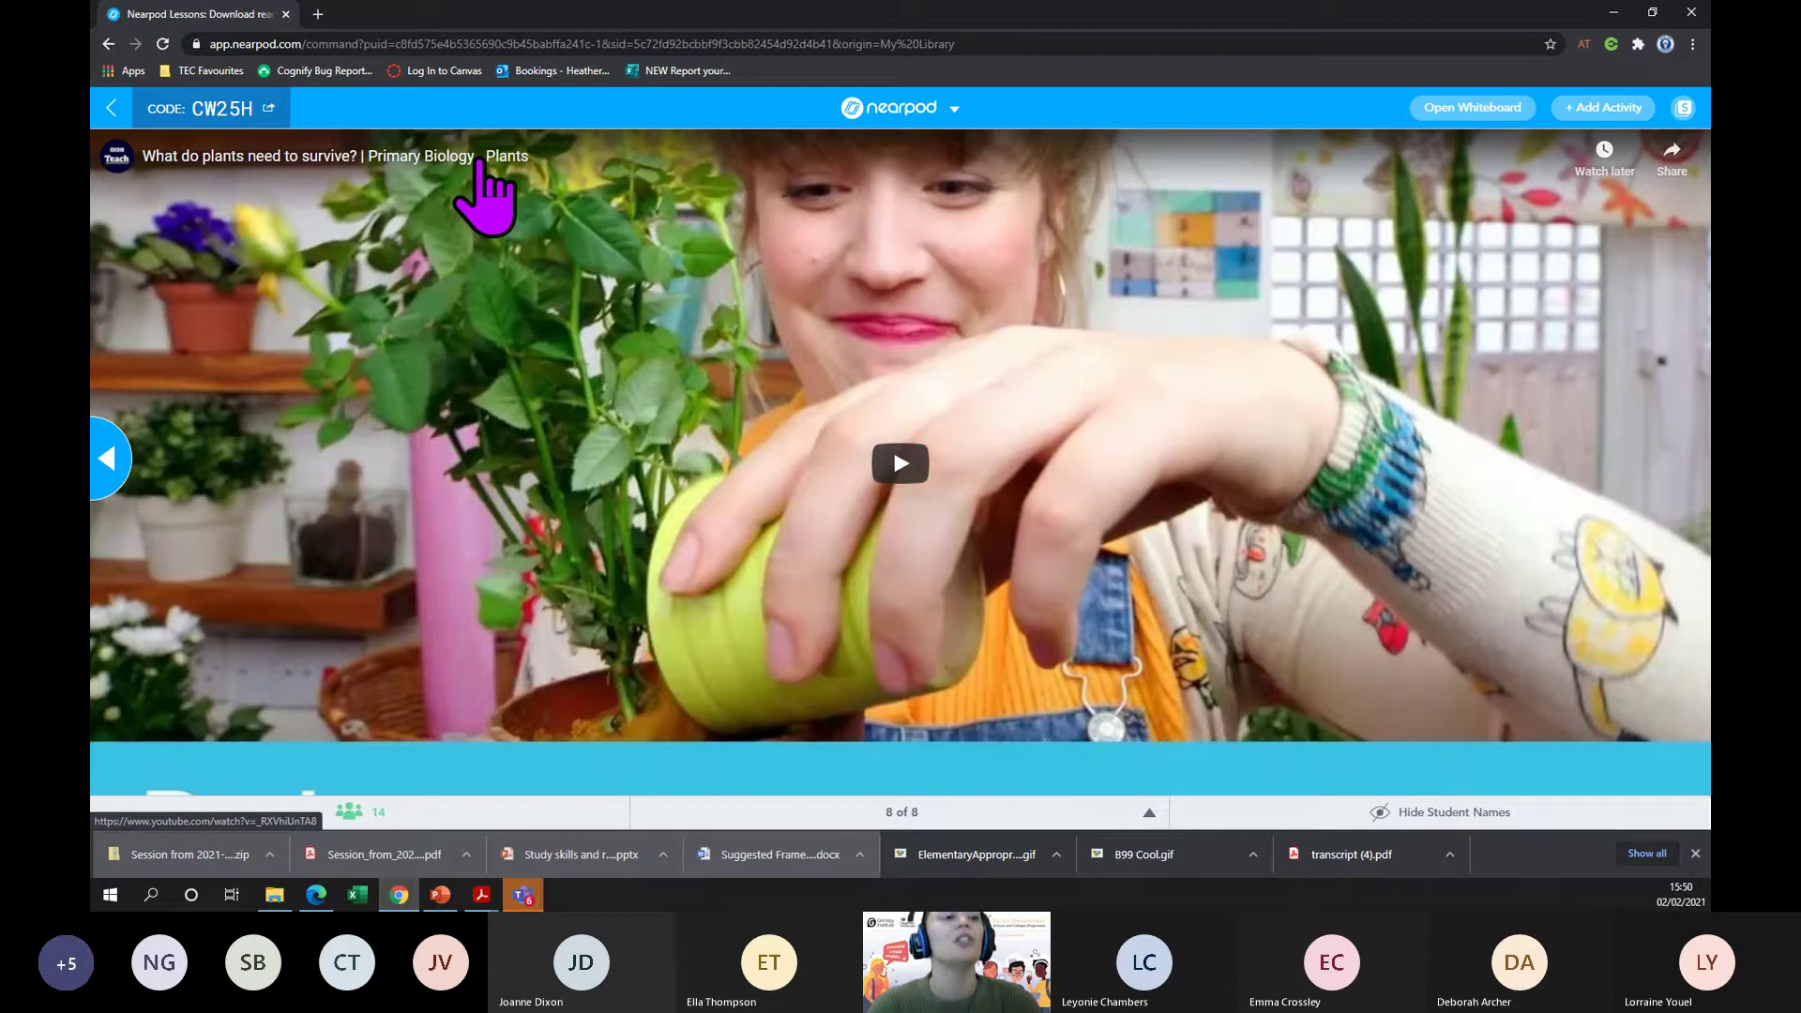
- Leave the live session and return to the lesson library
left_click(111, 108)
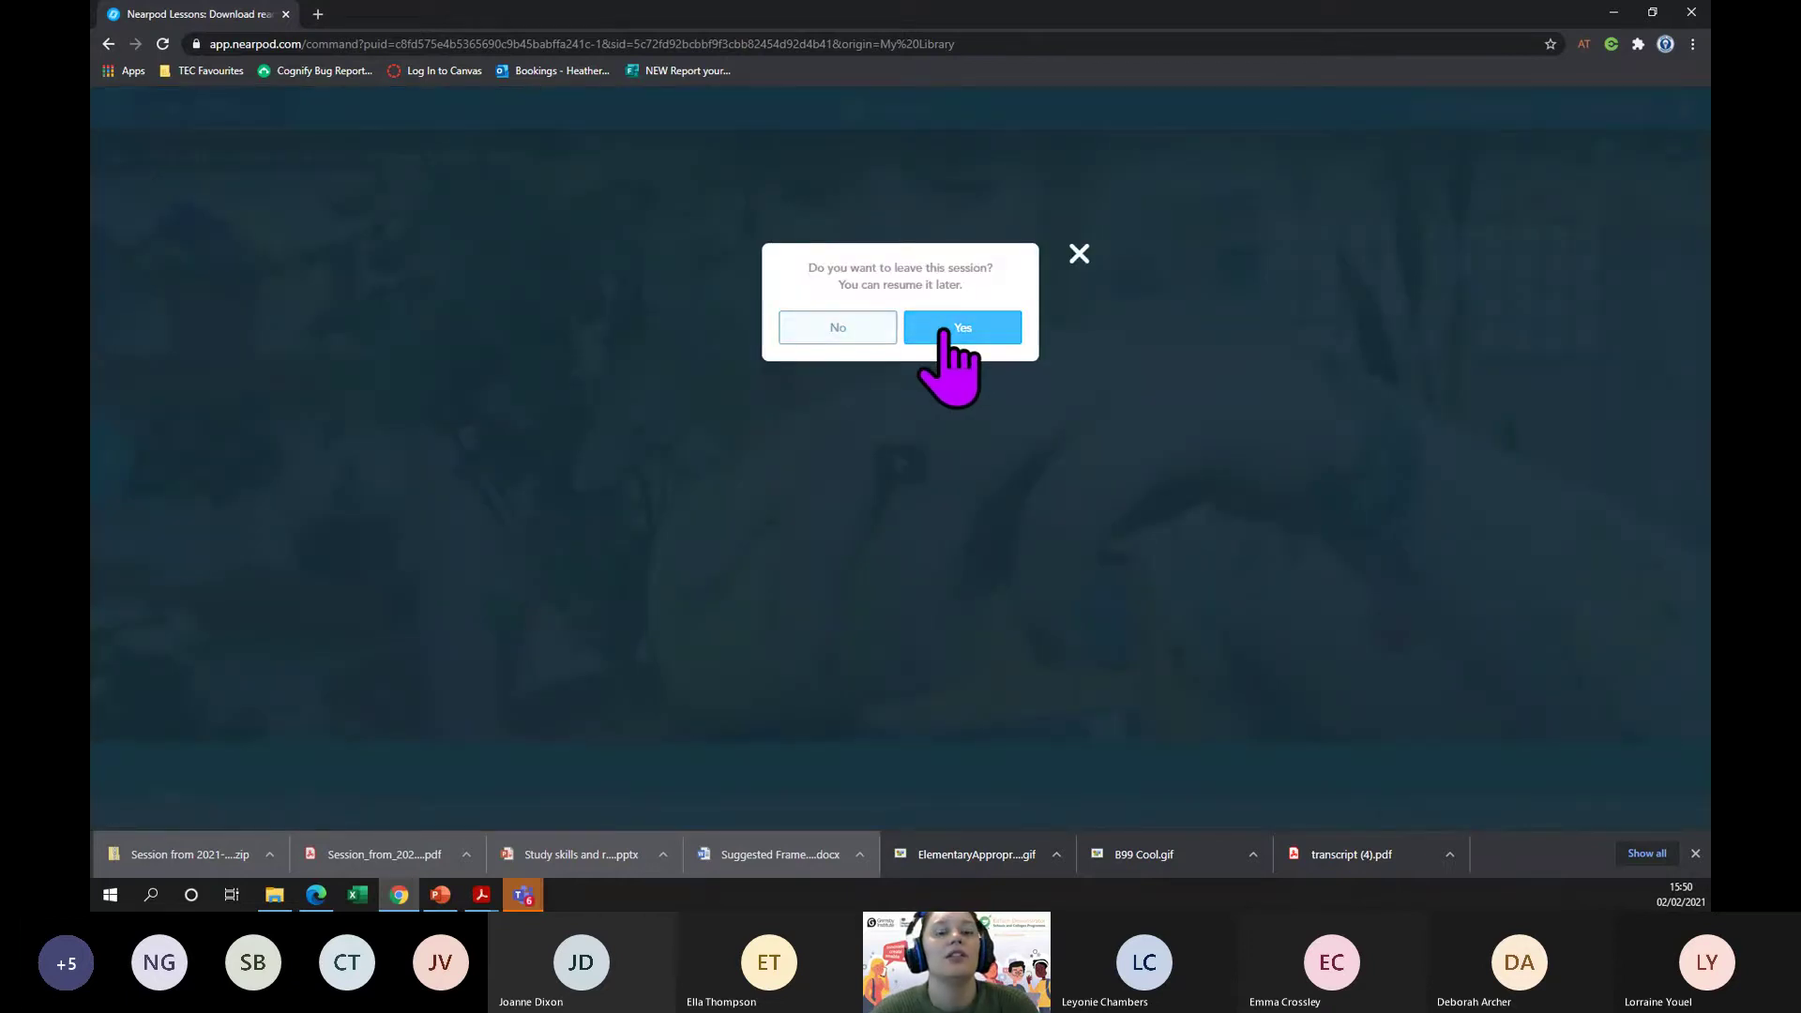
left_click(946, 330)
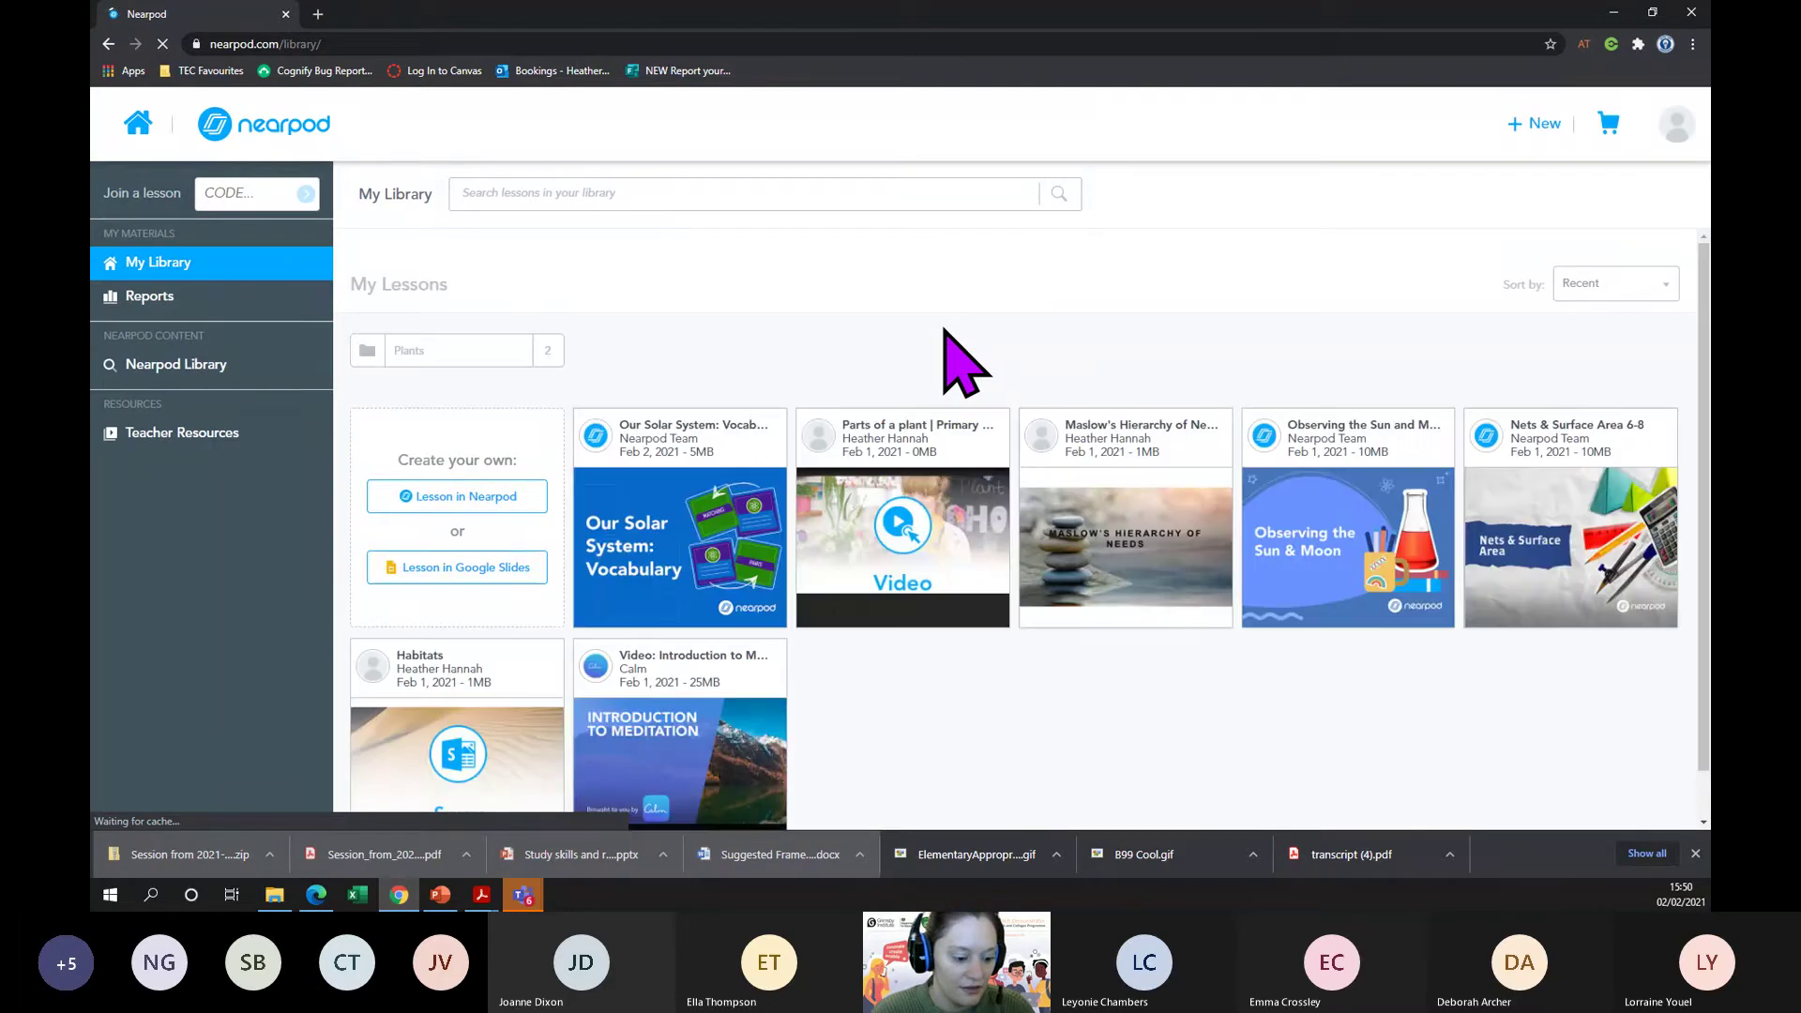
mouse_move(703, 402)
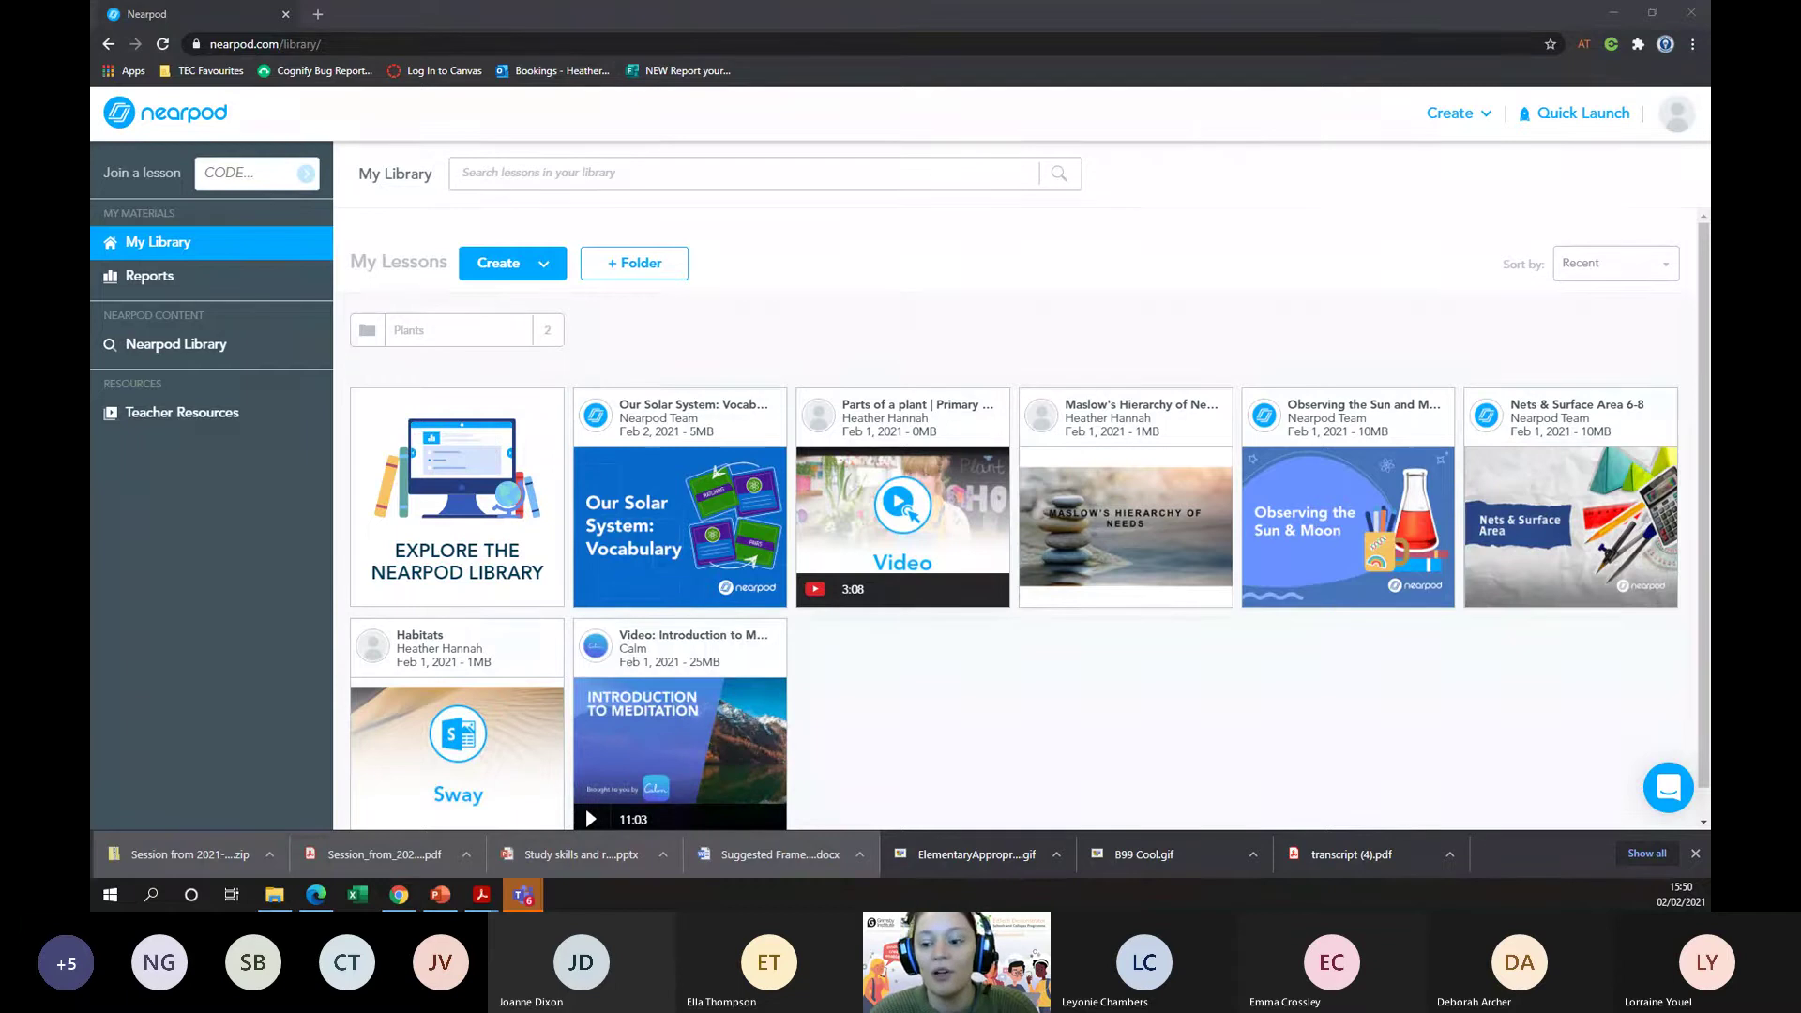
- View the free teacher sign-up page of nearpod.com in an incognito window, and close that window
left_click(1691, 47)
left_click(1595, 127)
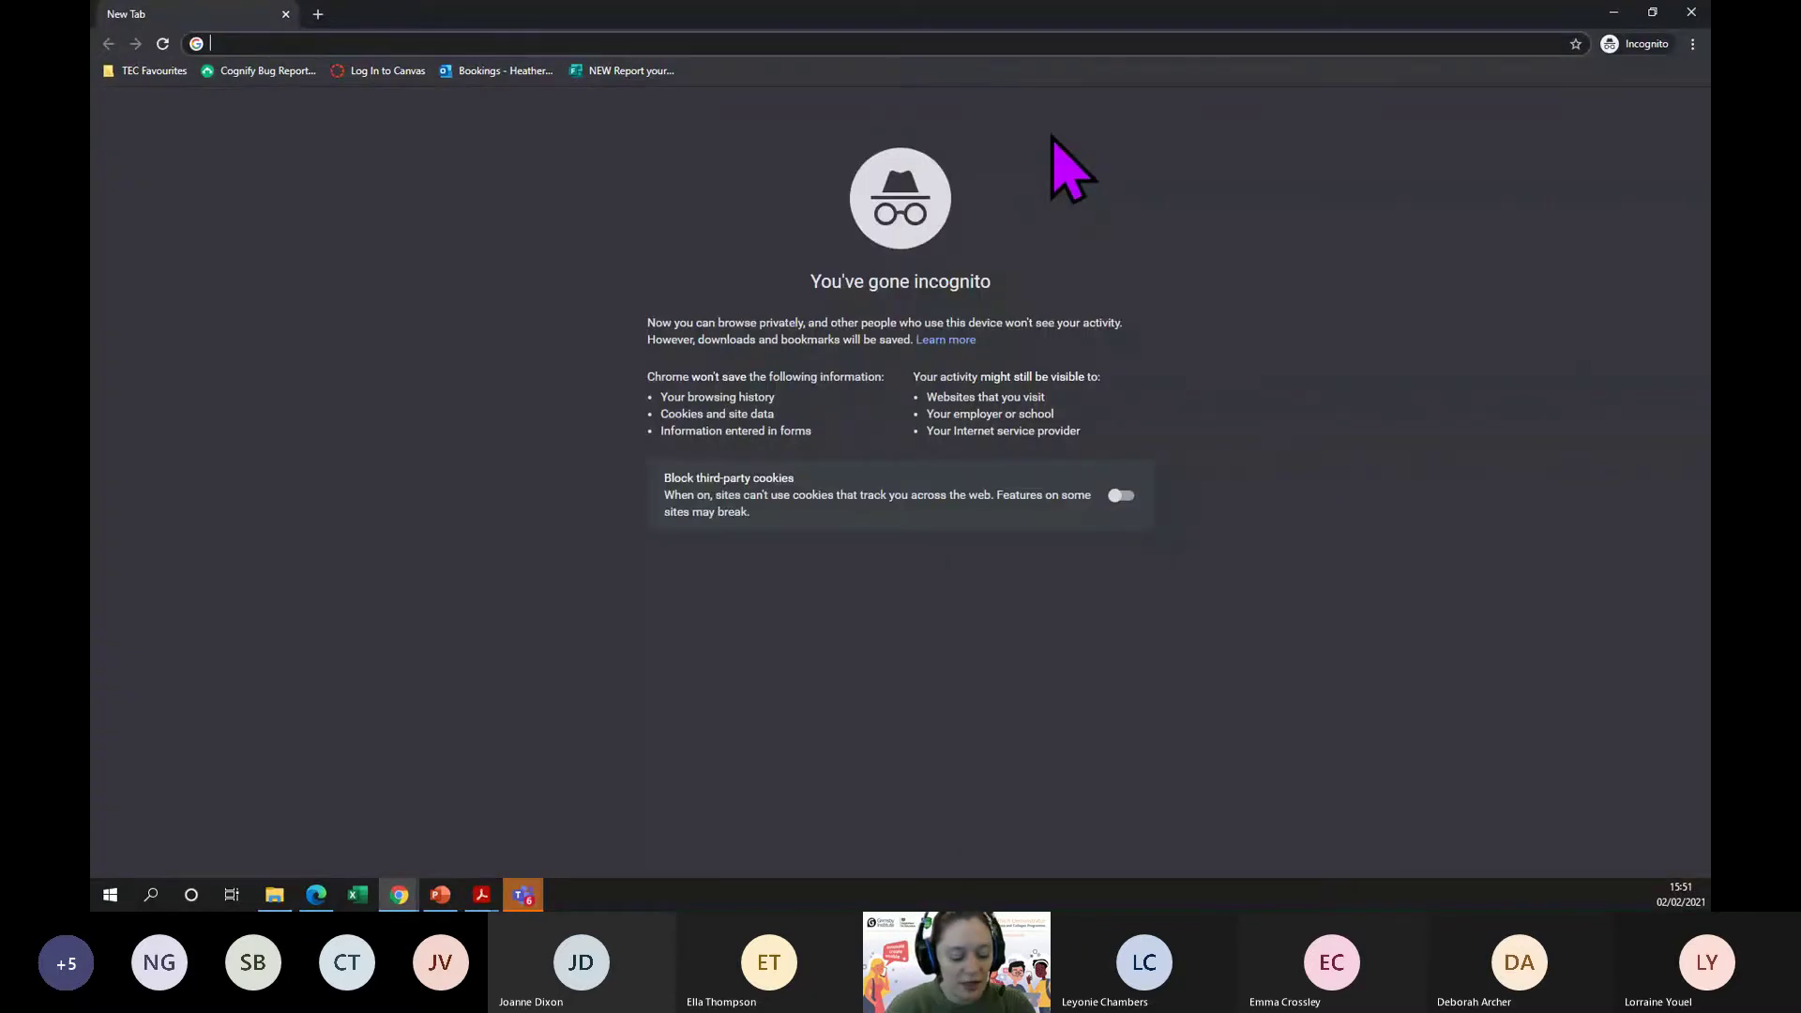
type("nearpod")
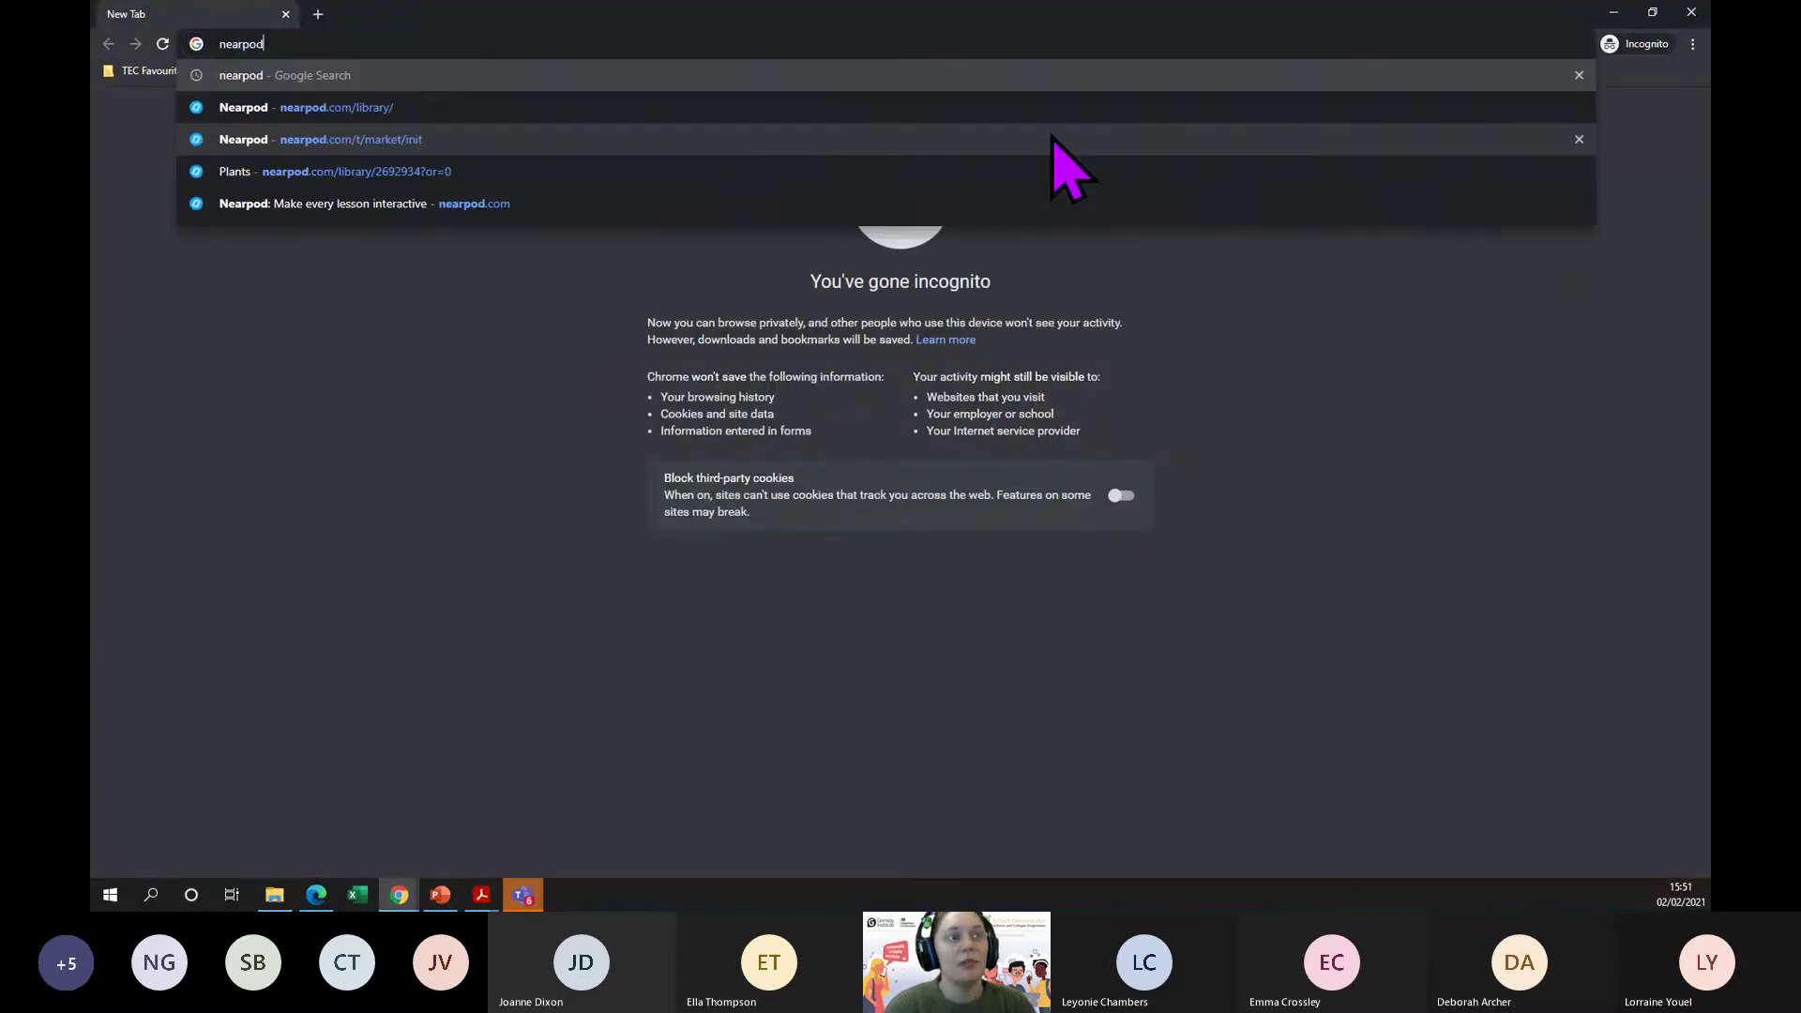
type(".com")
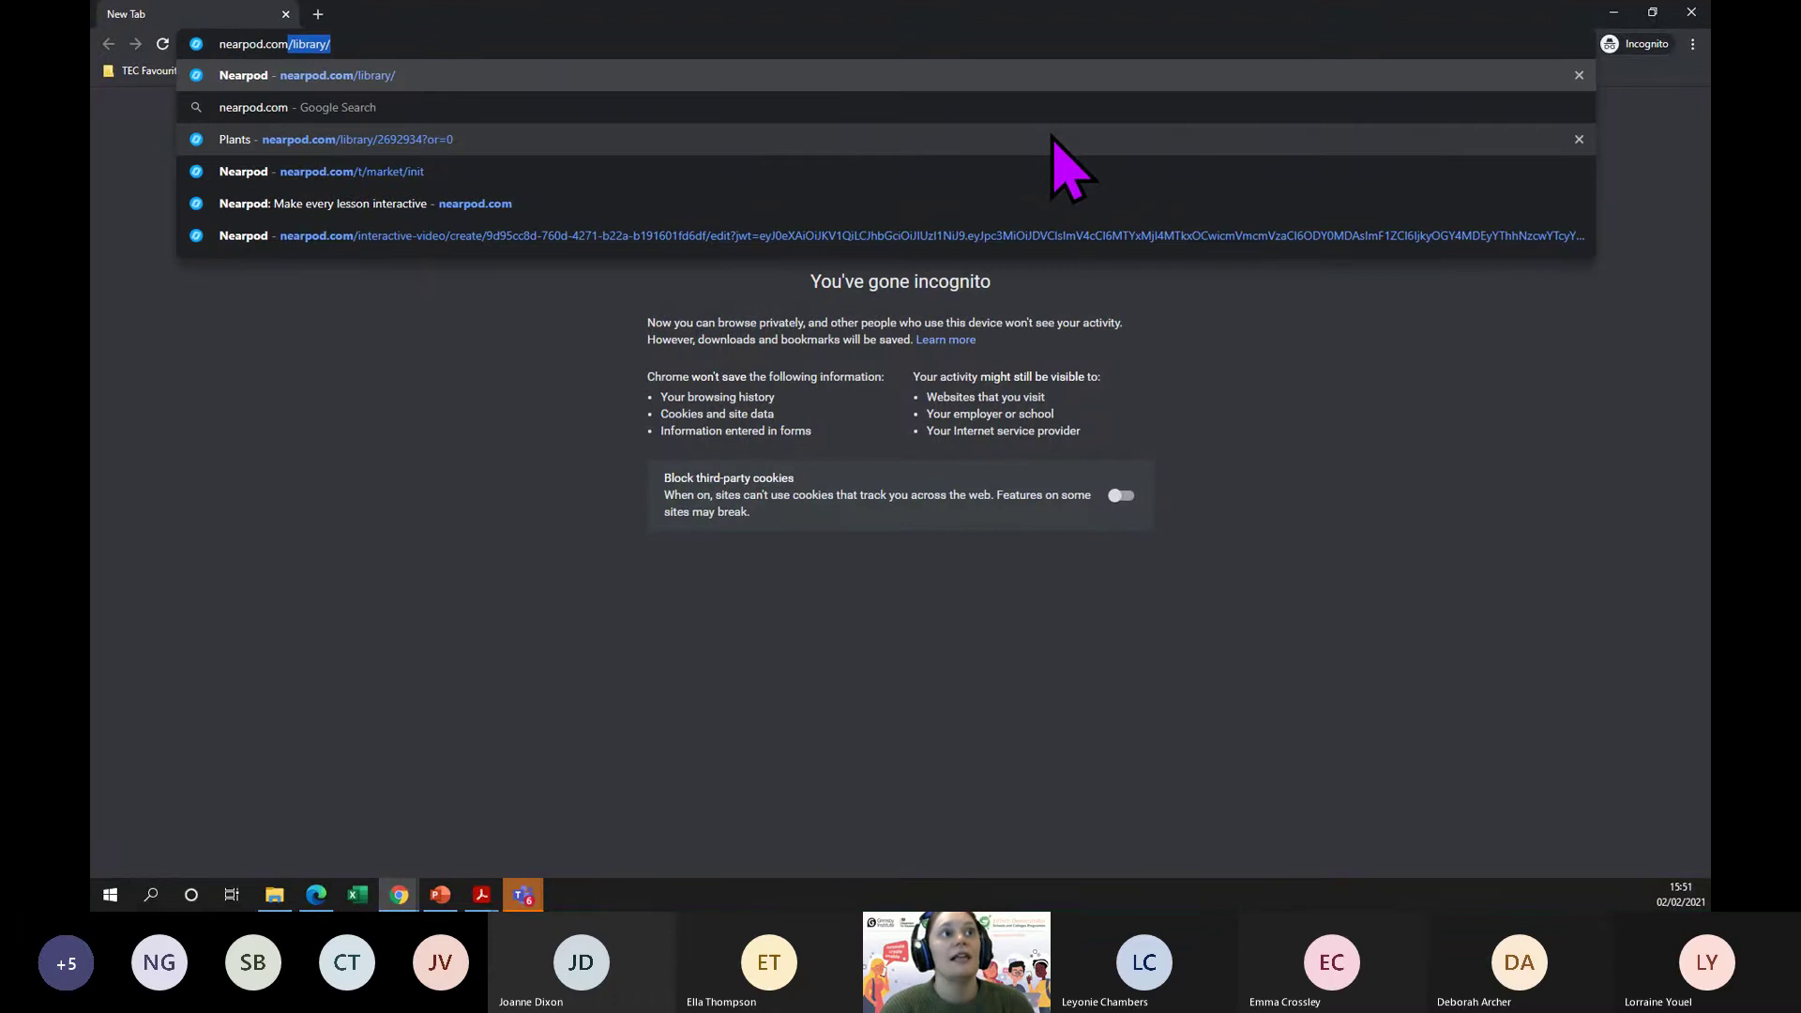
key("Delete")
key("Return")
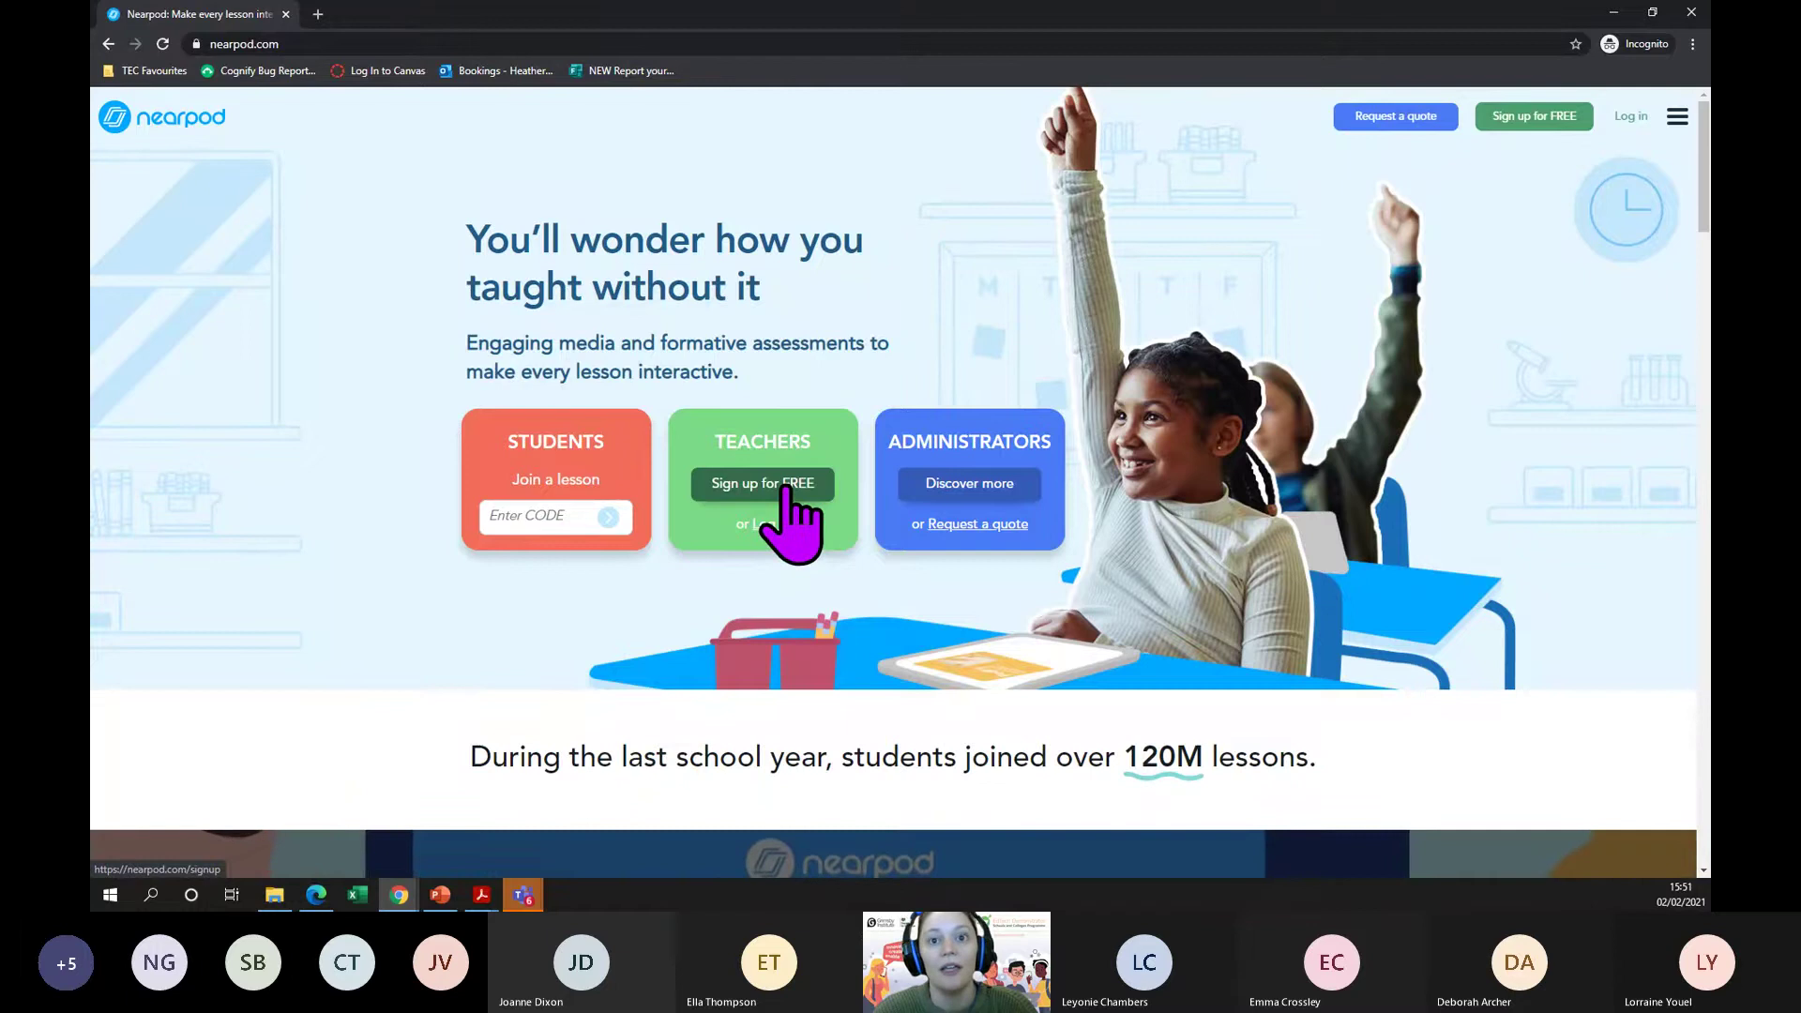
left_click(791, 506)
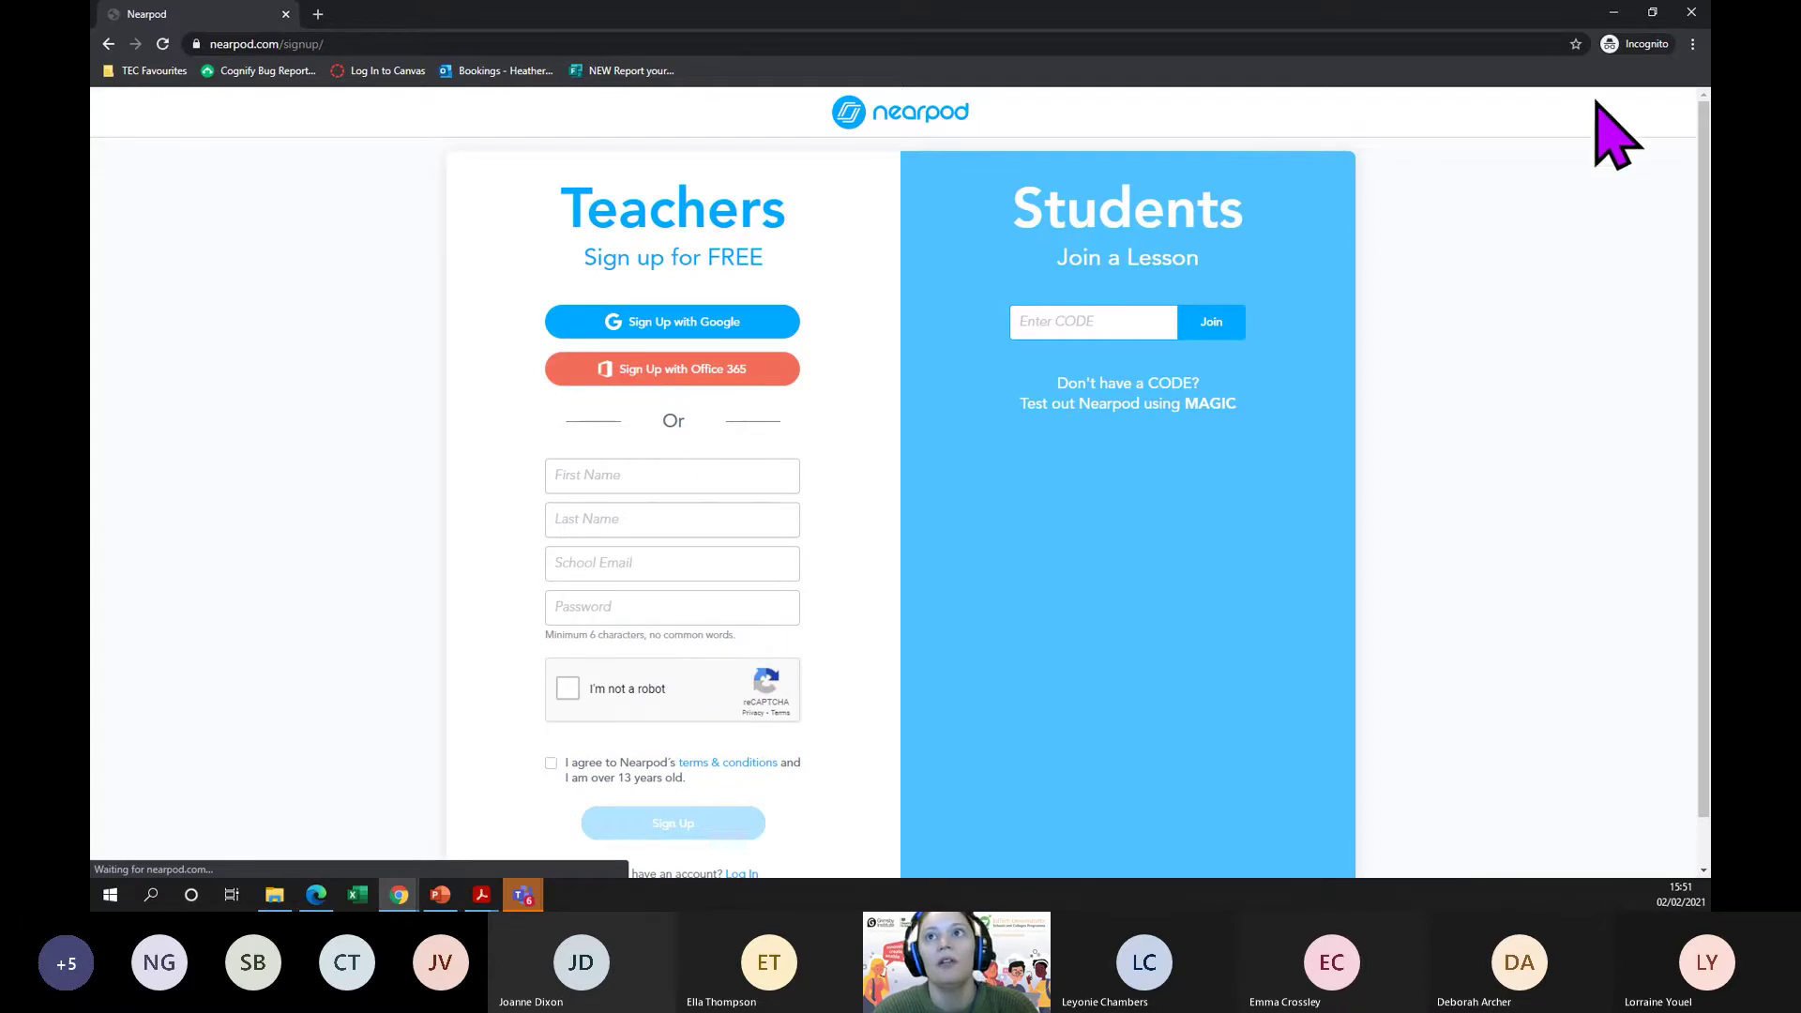
left_click(1691, 13)
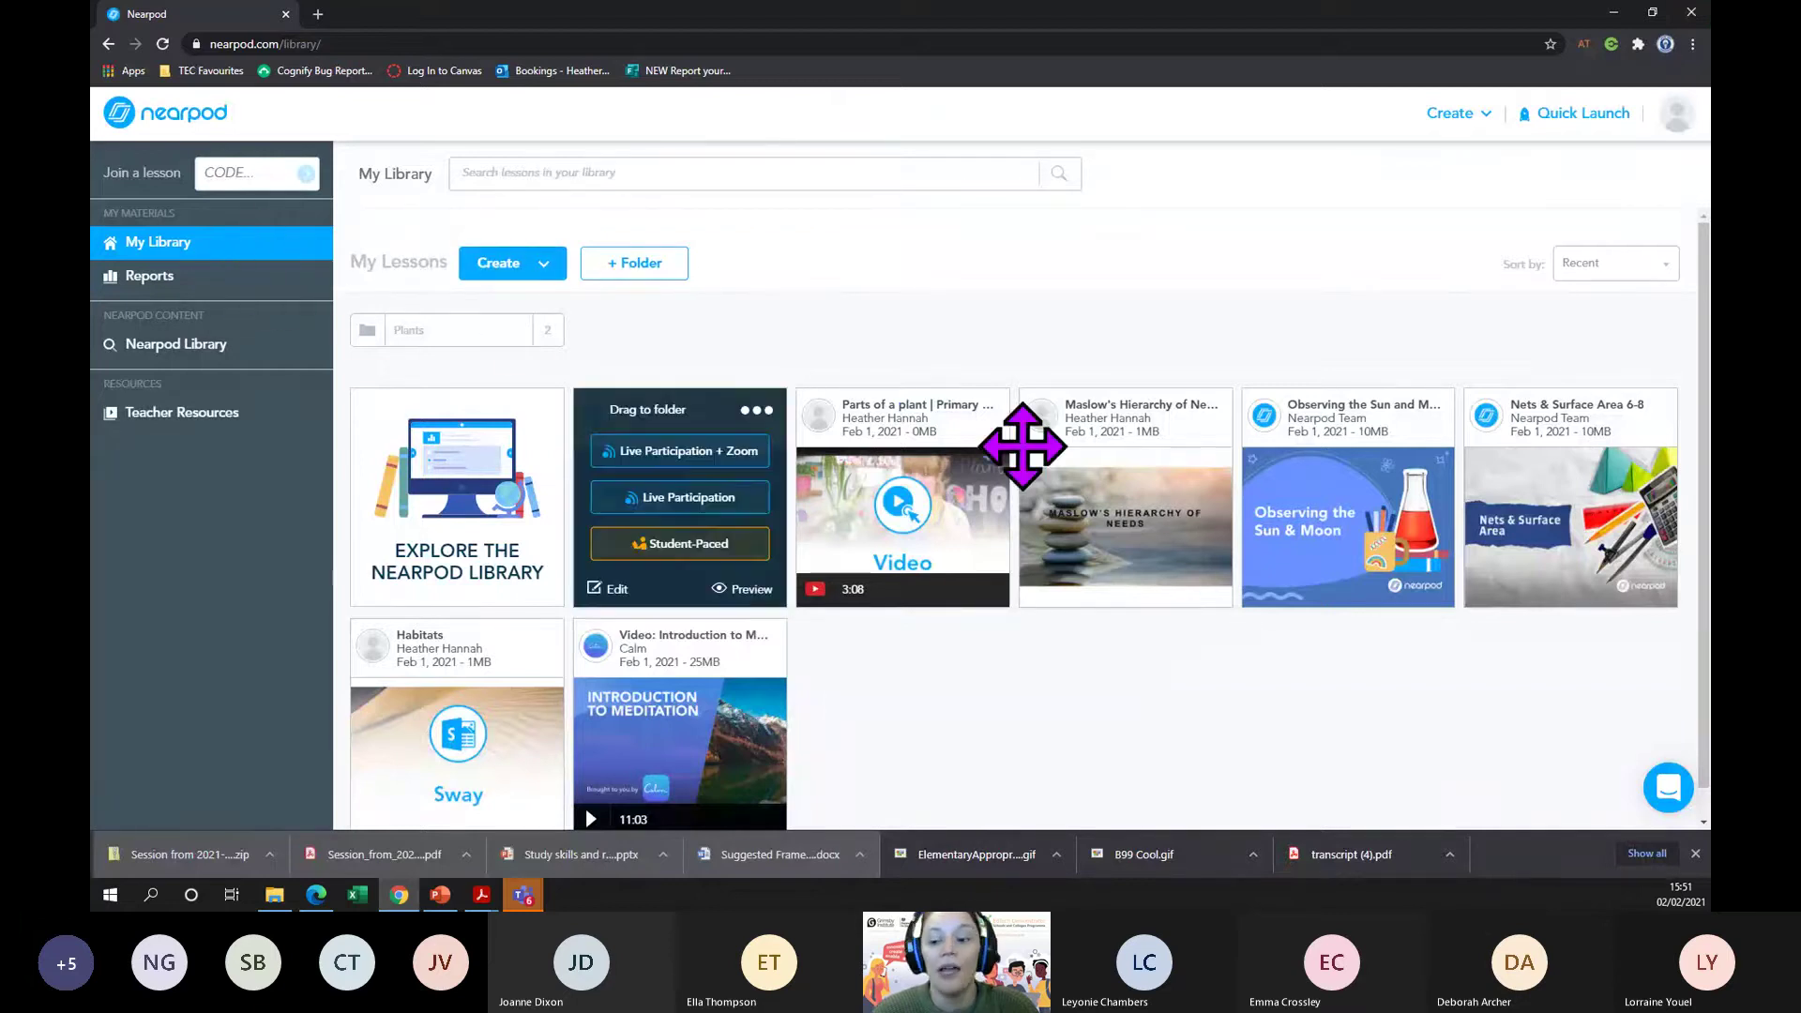
mouse_move(818, 586)
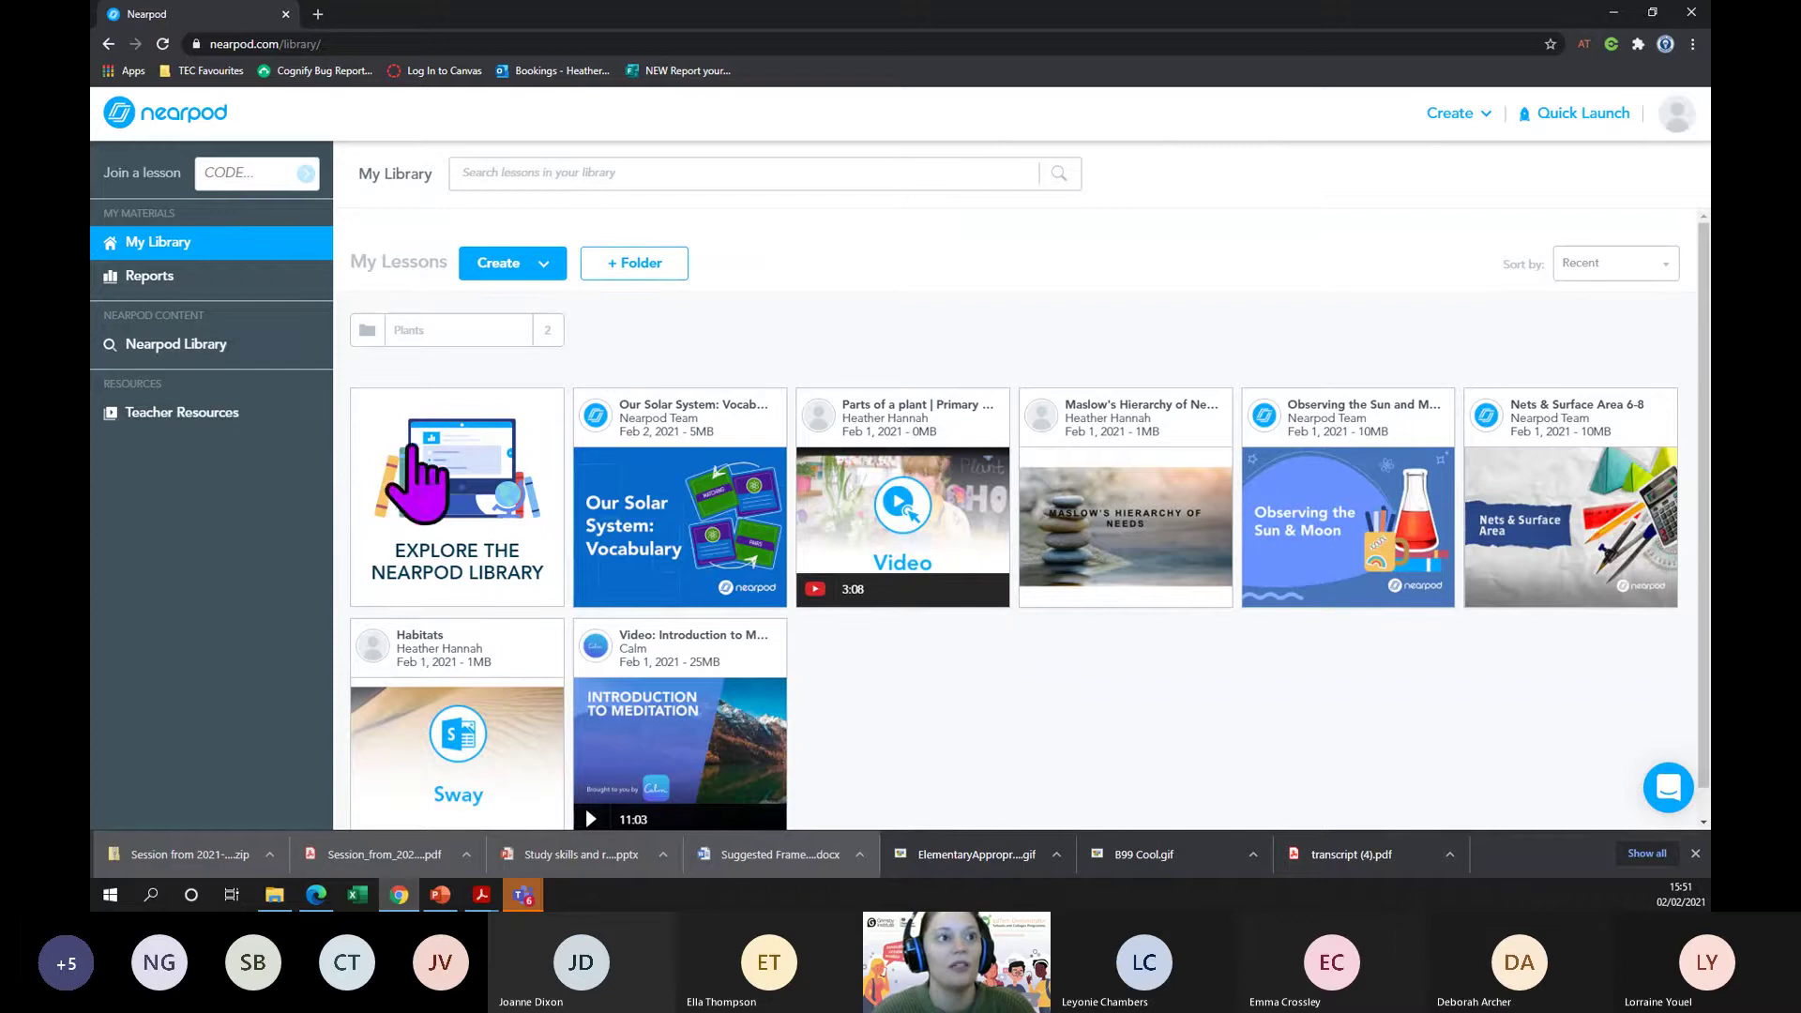
mouse_move(814, 419)
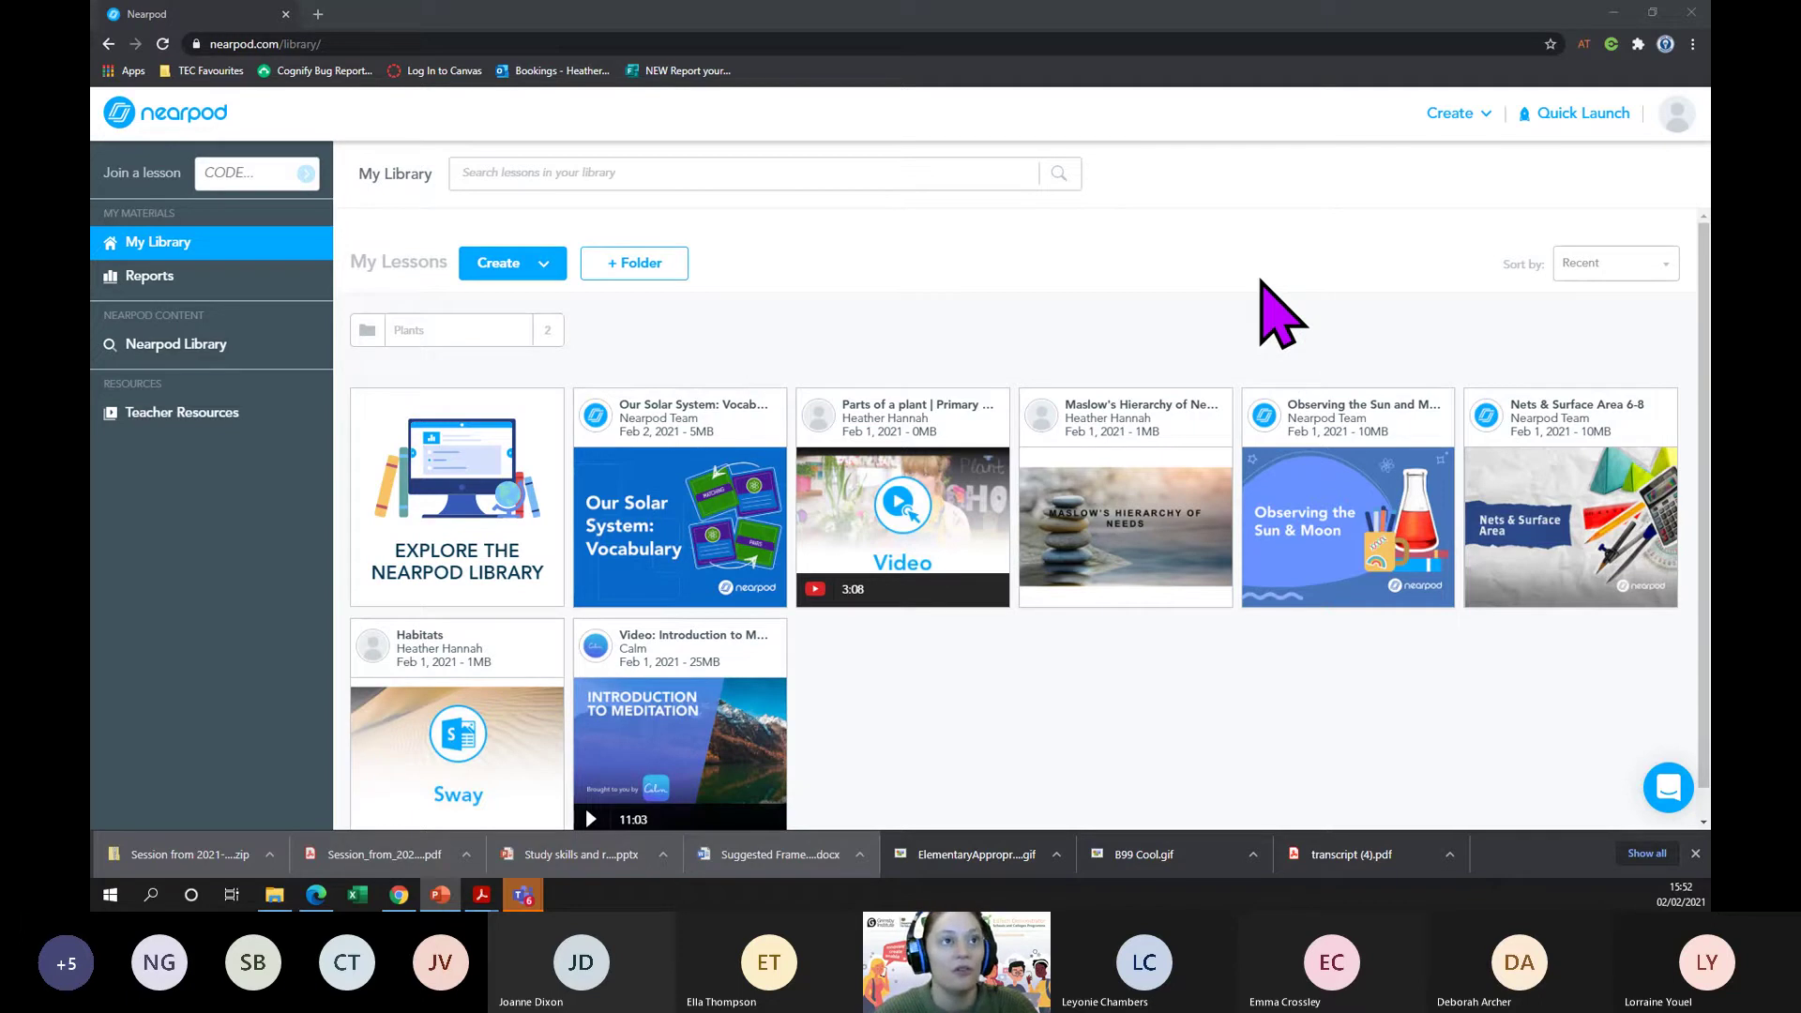
left_click(162, 277)
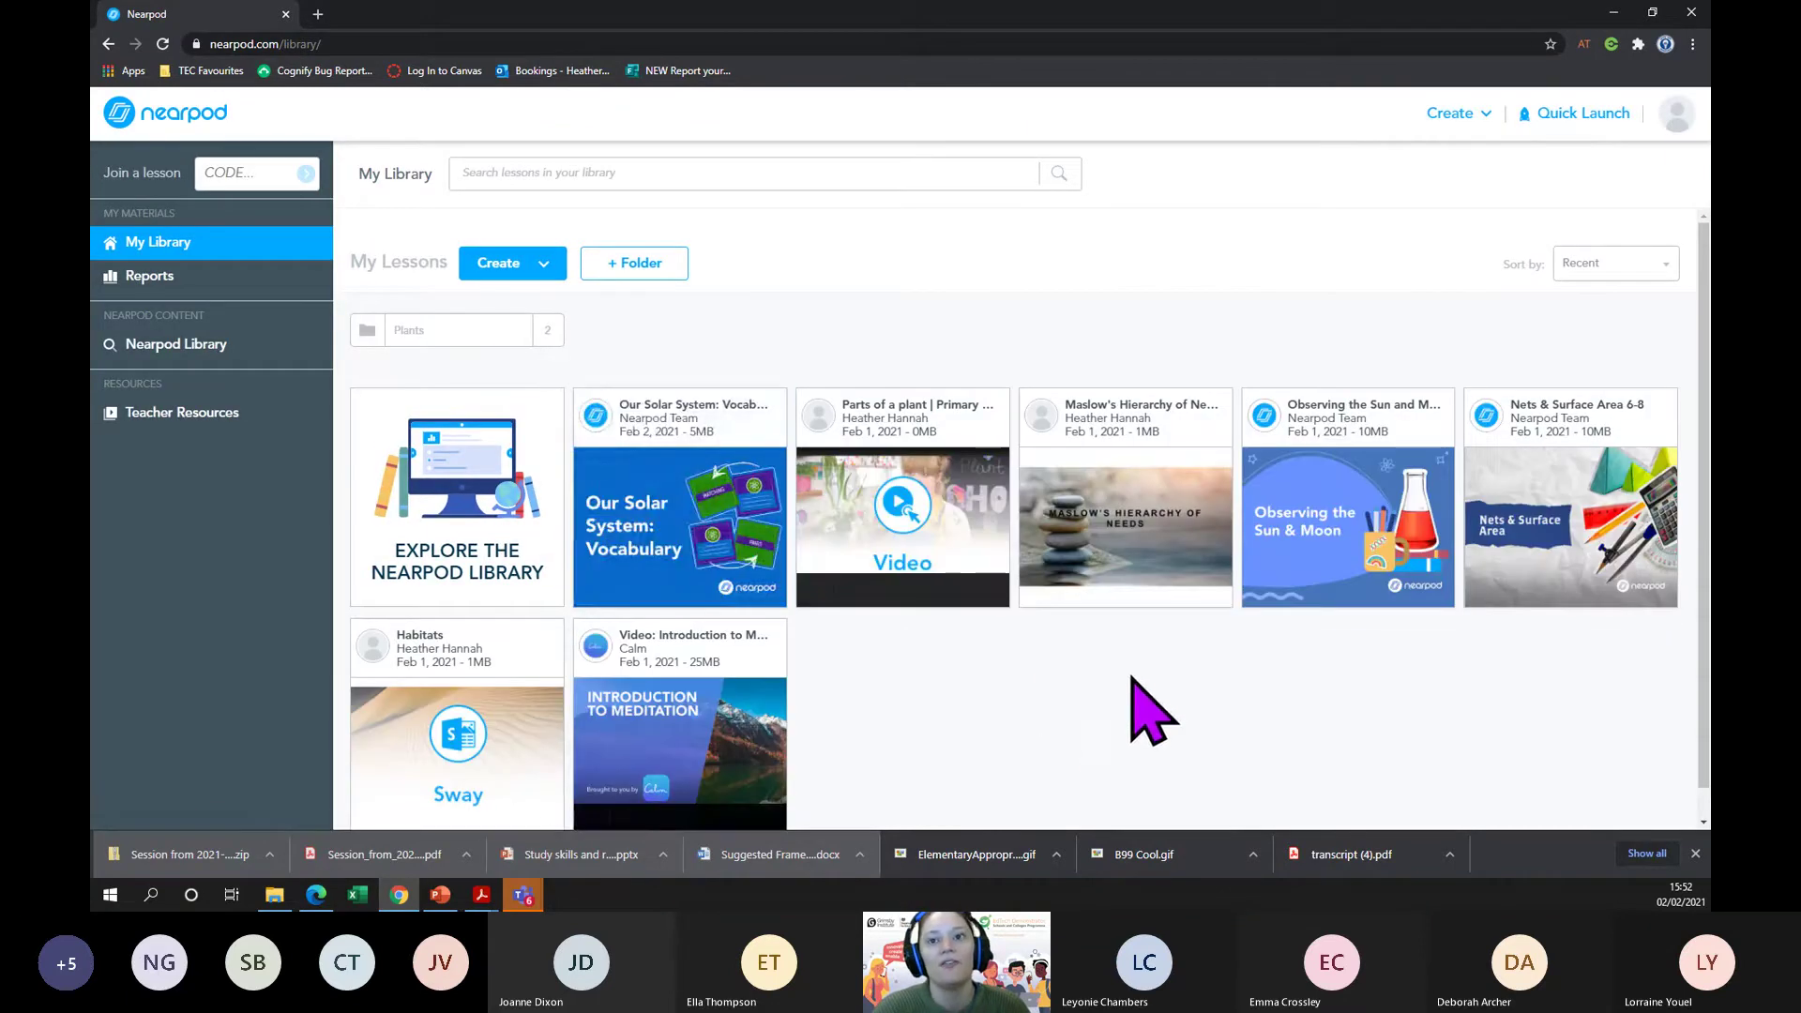
mouse_move(1351, 572)
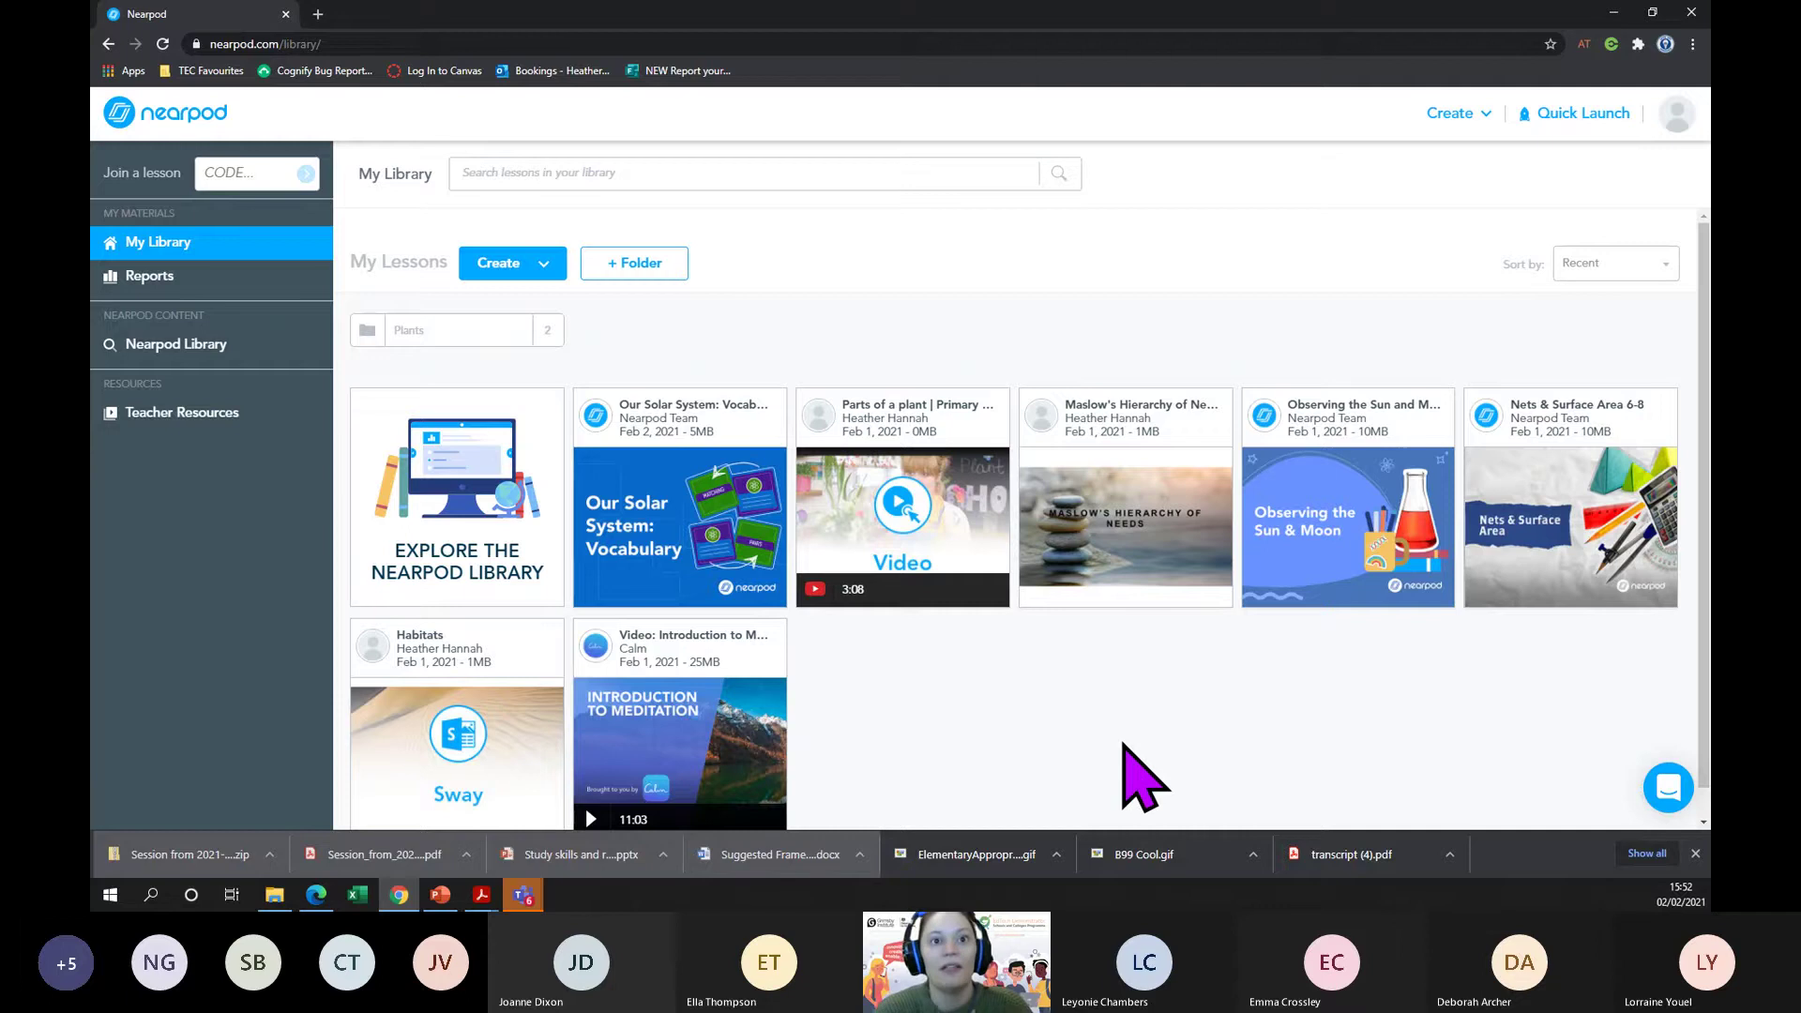
mouse_move(641, 727)
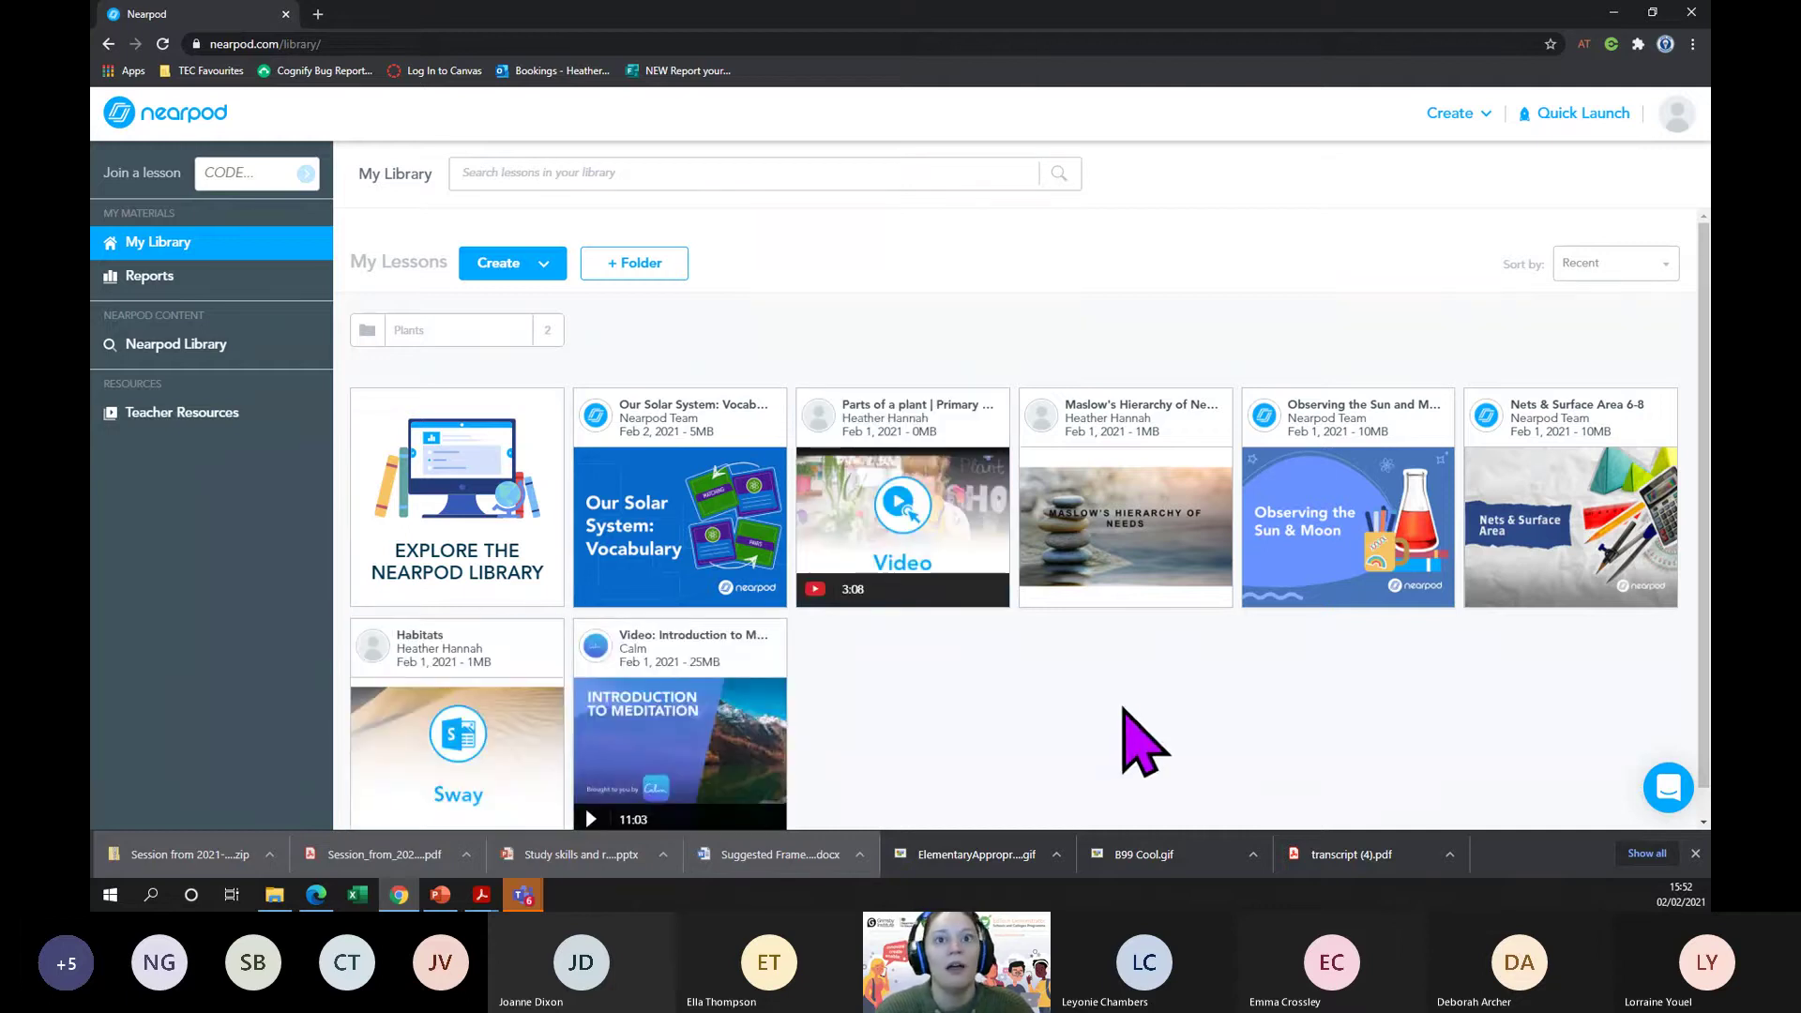
mouse_move(1152, 585)
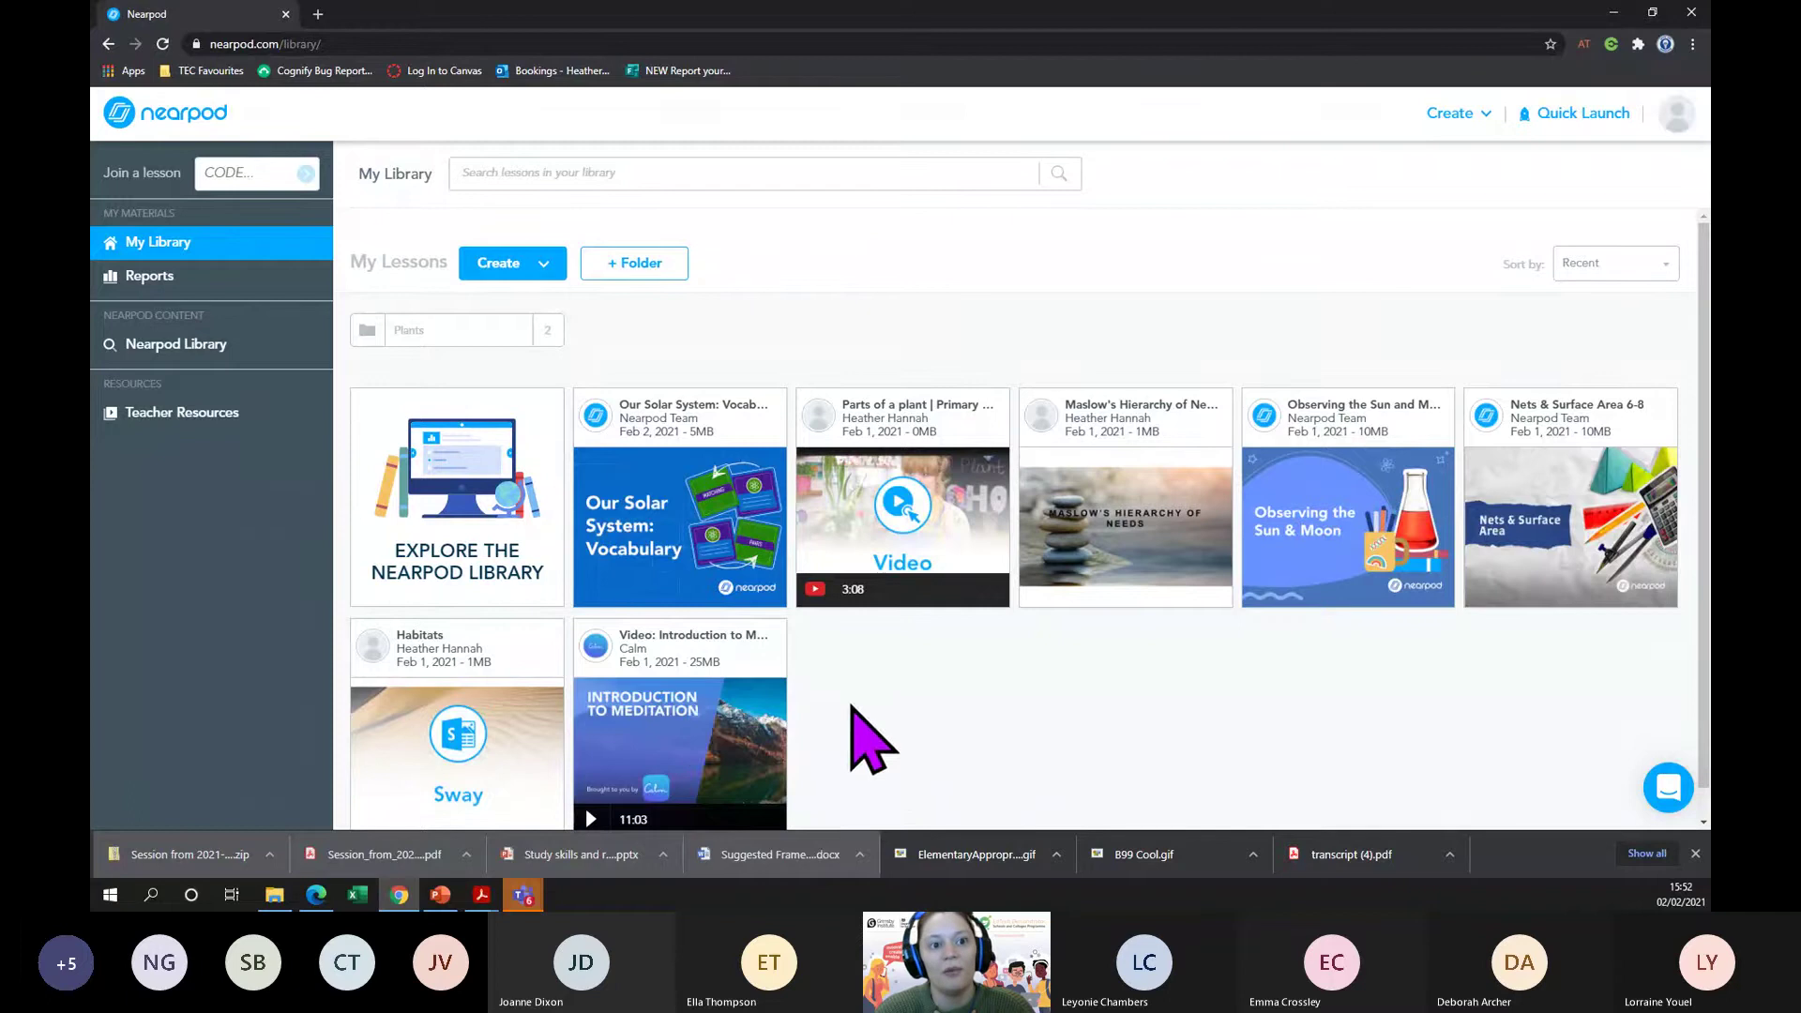
mouse_move(732, 803)
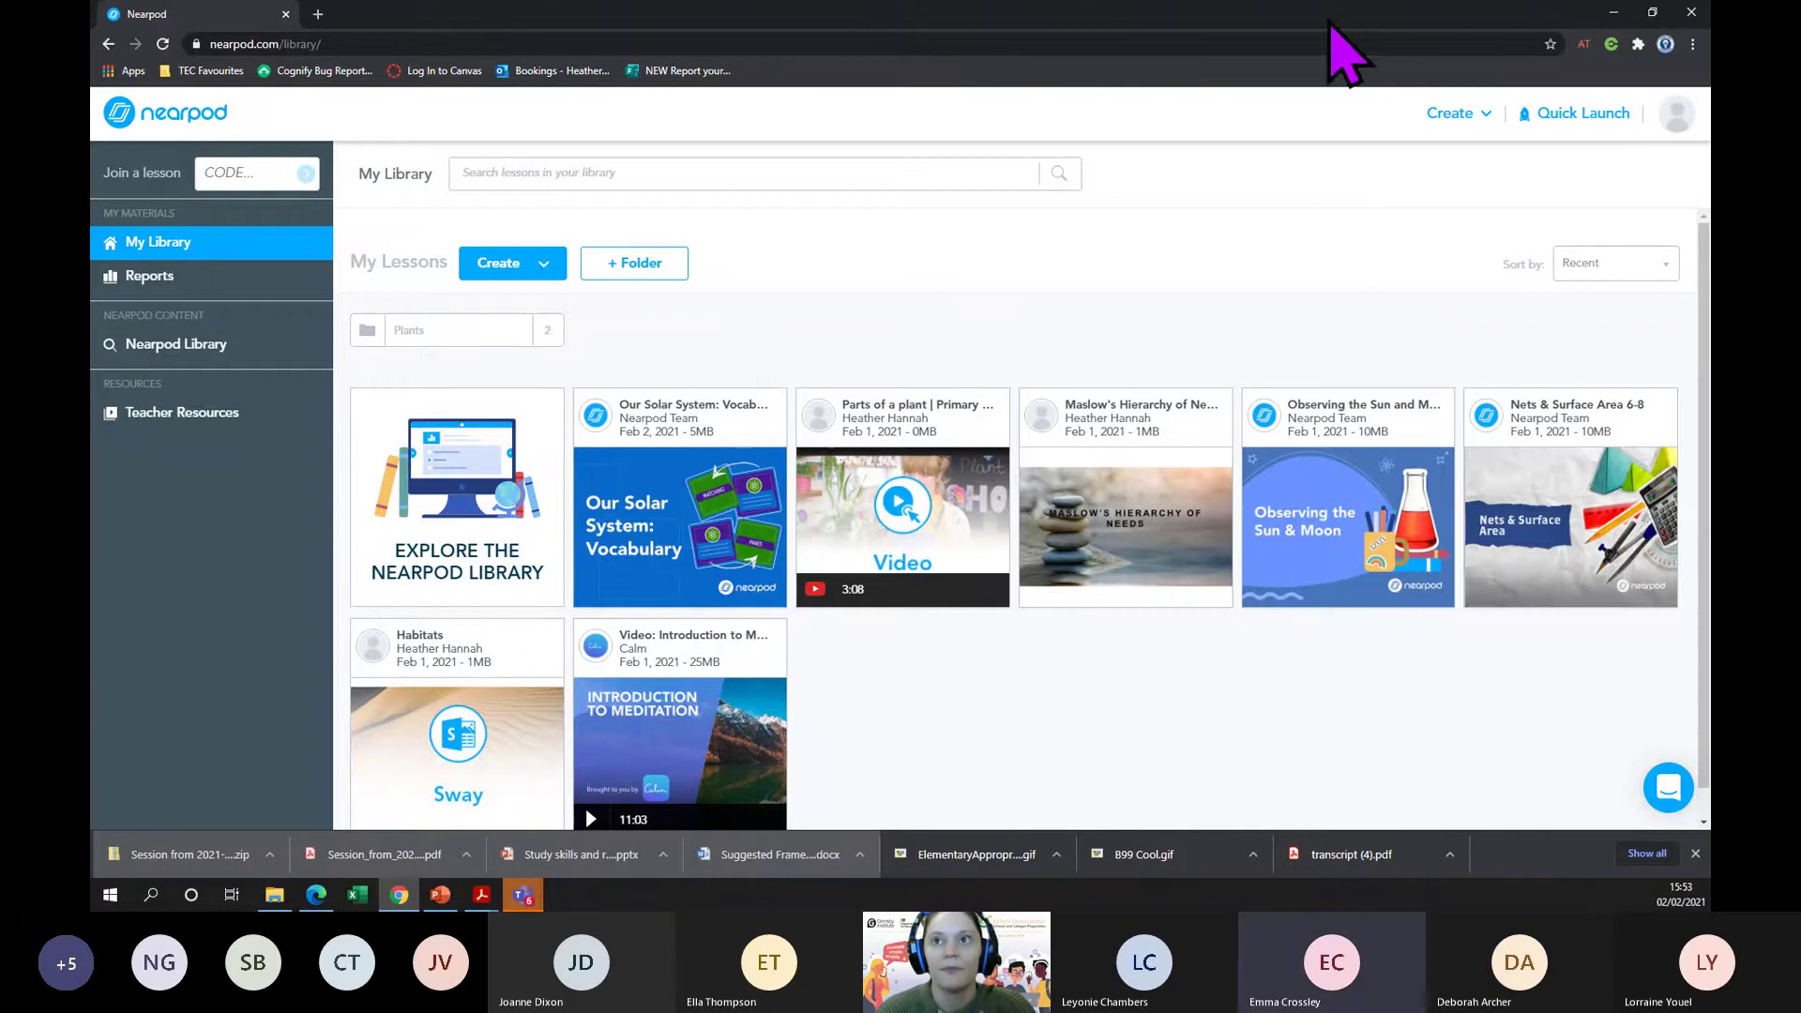
- View the profile page of the Nearpod account and return to the lesson library
left_click(1688, 127)
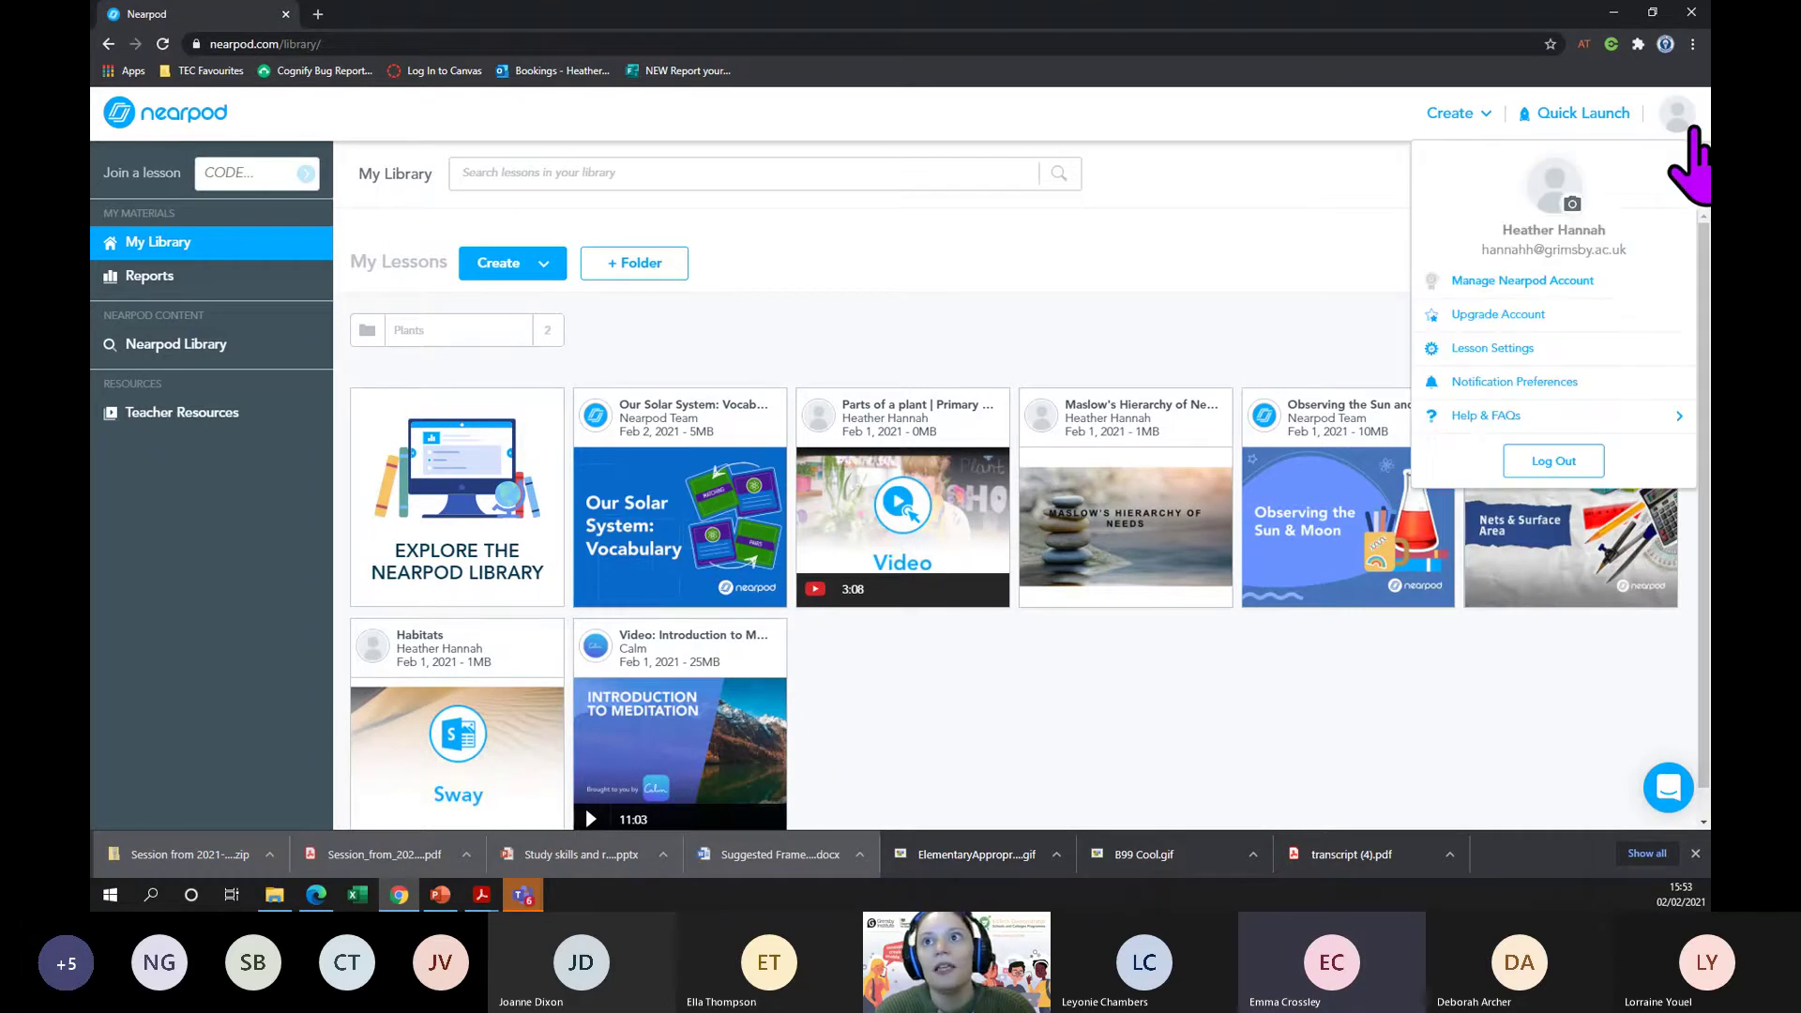
left_click(1573, 287)
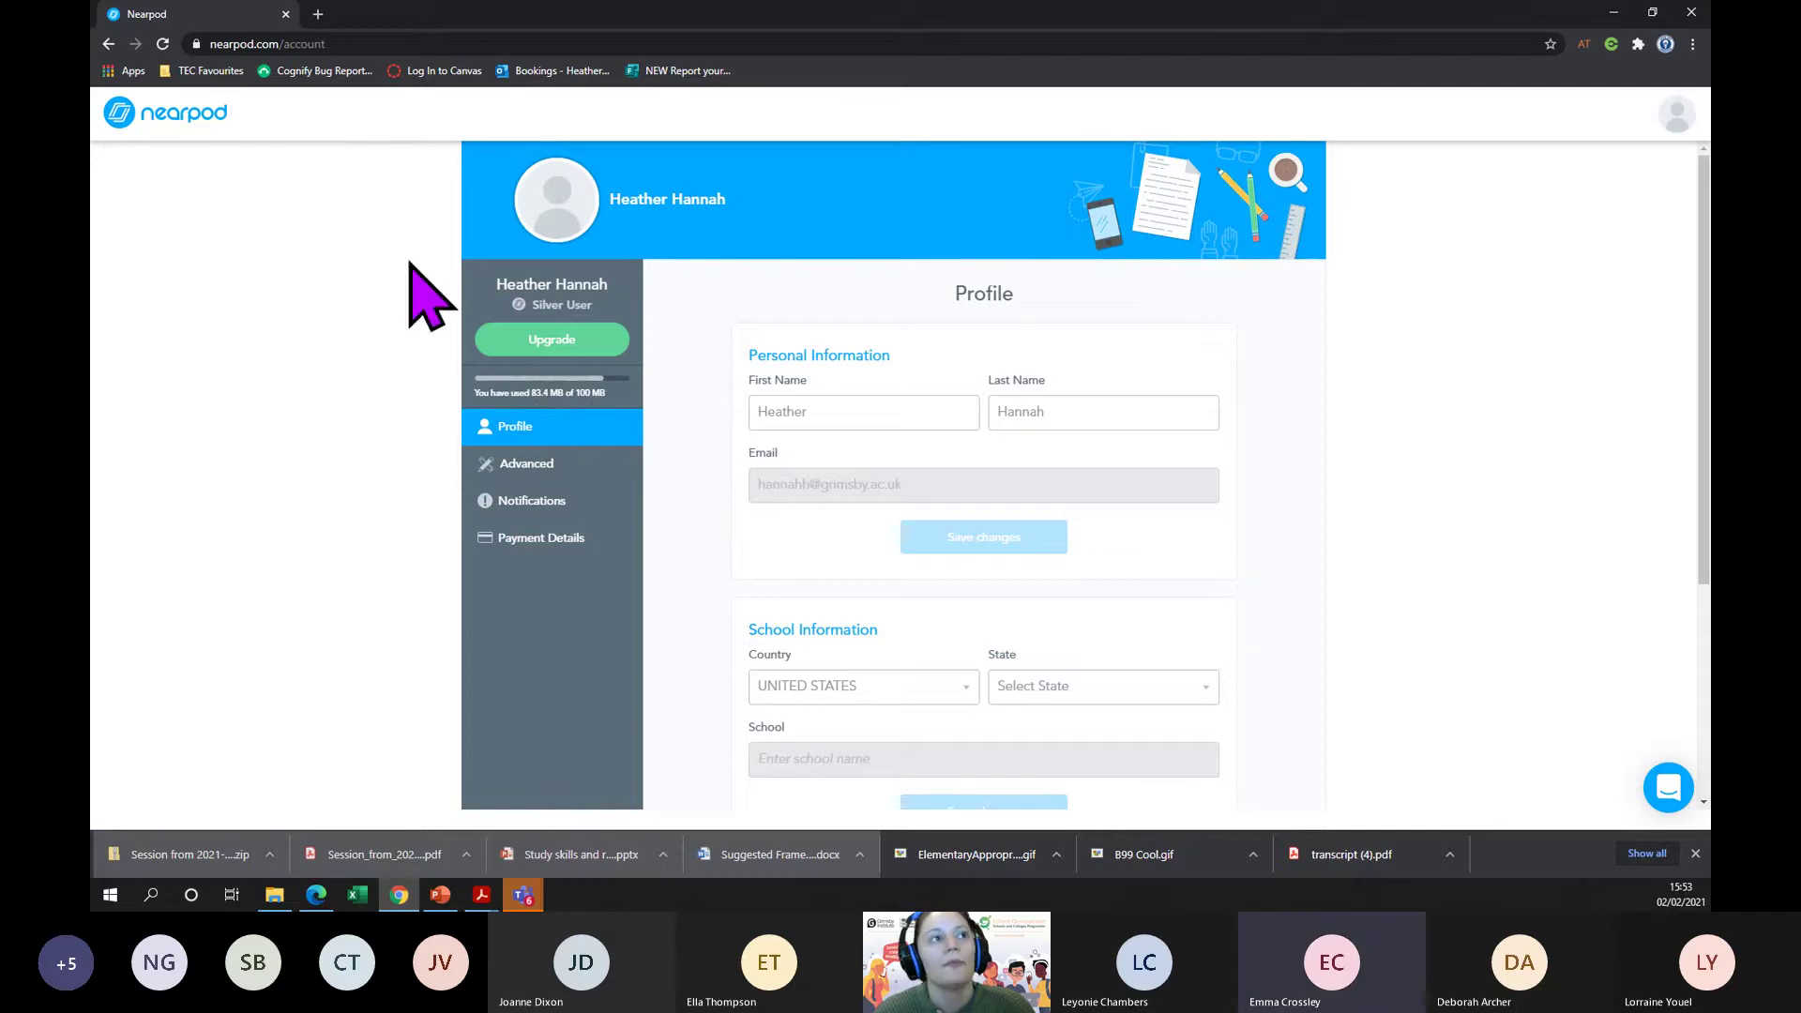
left_click(109, 44)
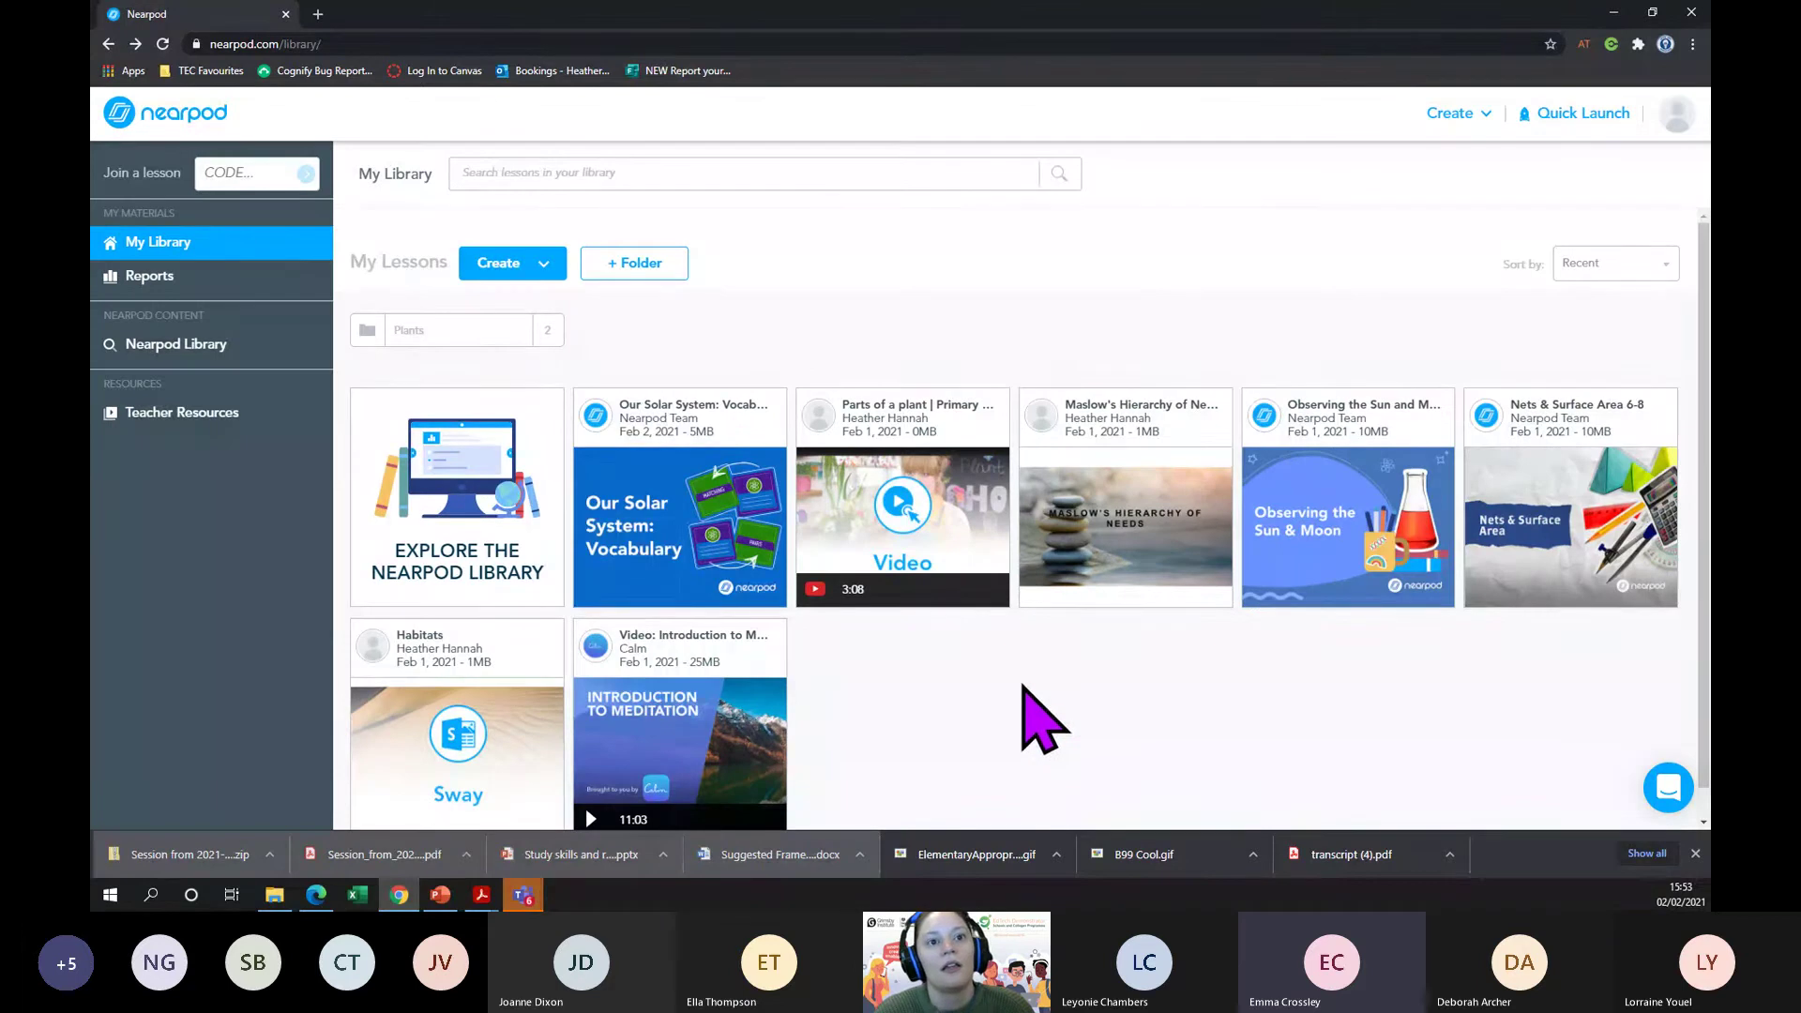
- Show the additional options of the Our Solar System: Vocabulary lesson in the library
mouse_move(732, 422)
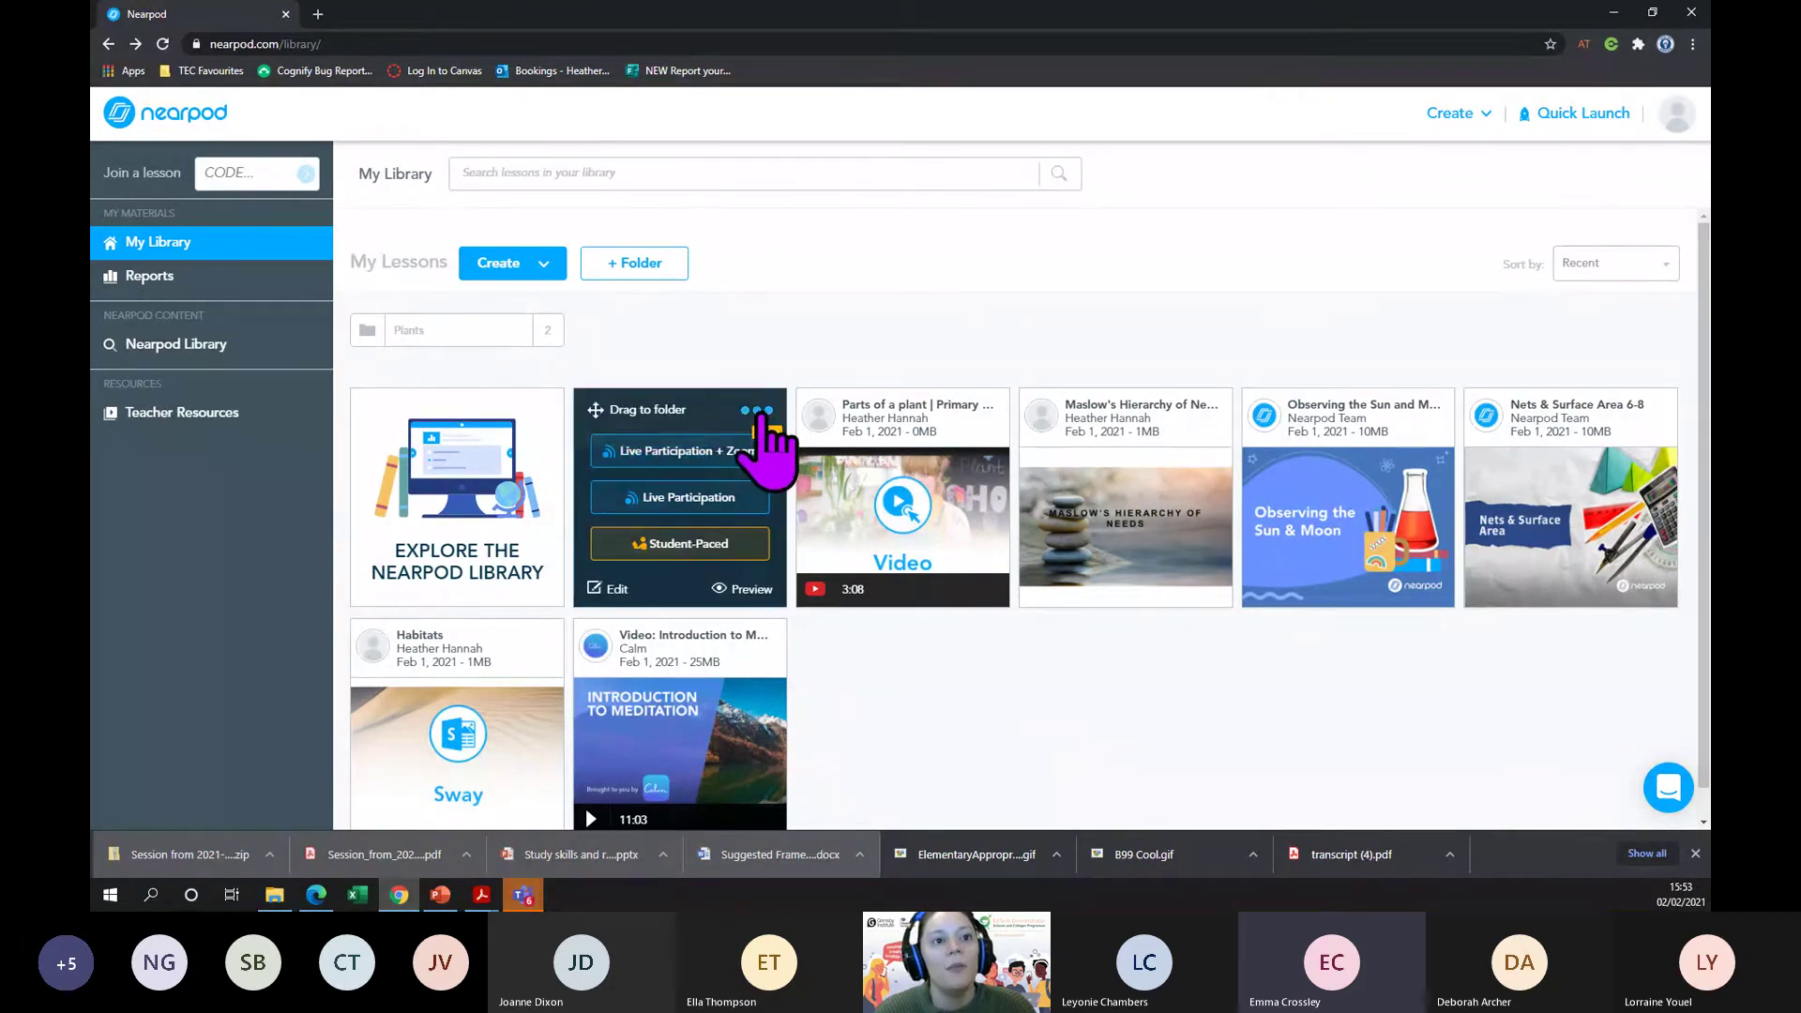
left_click(760, 413)
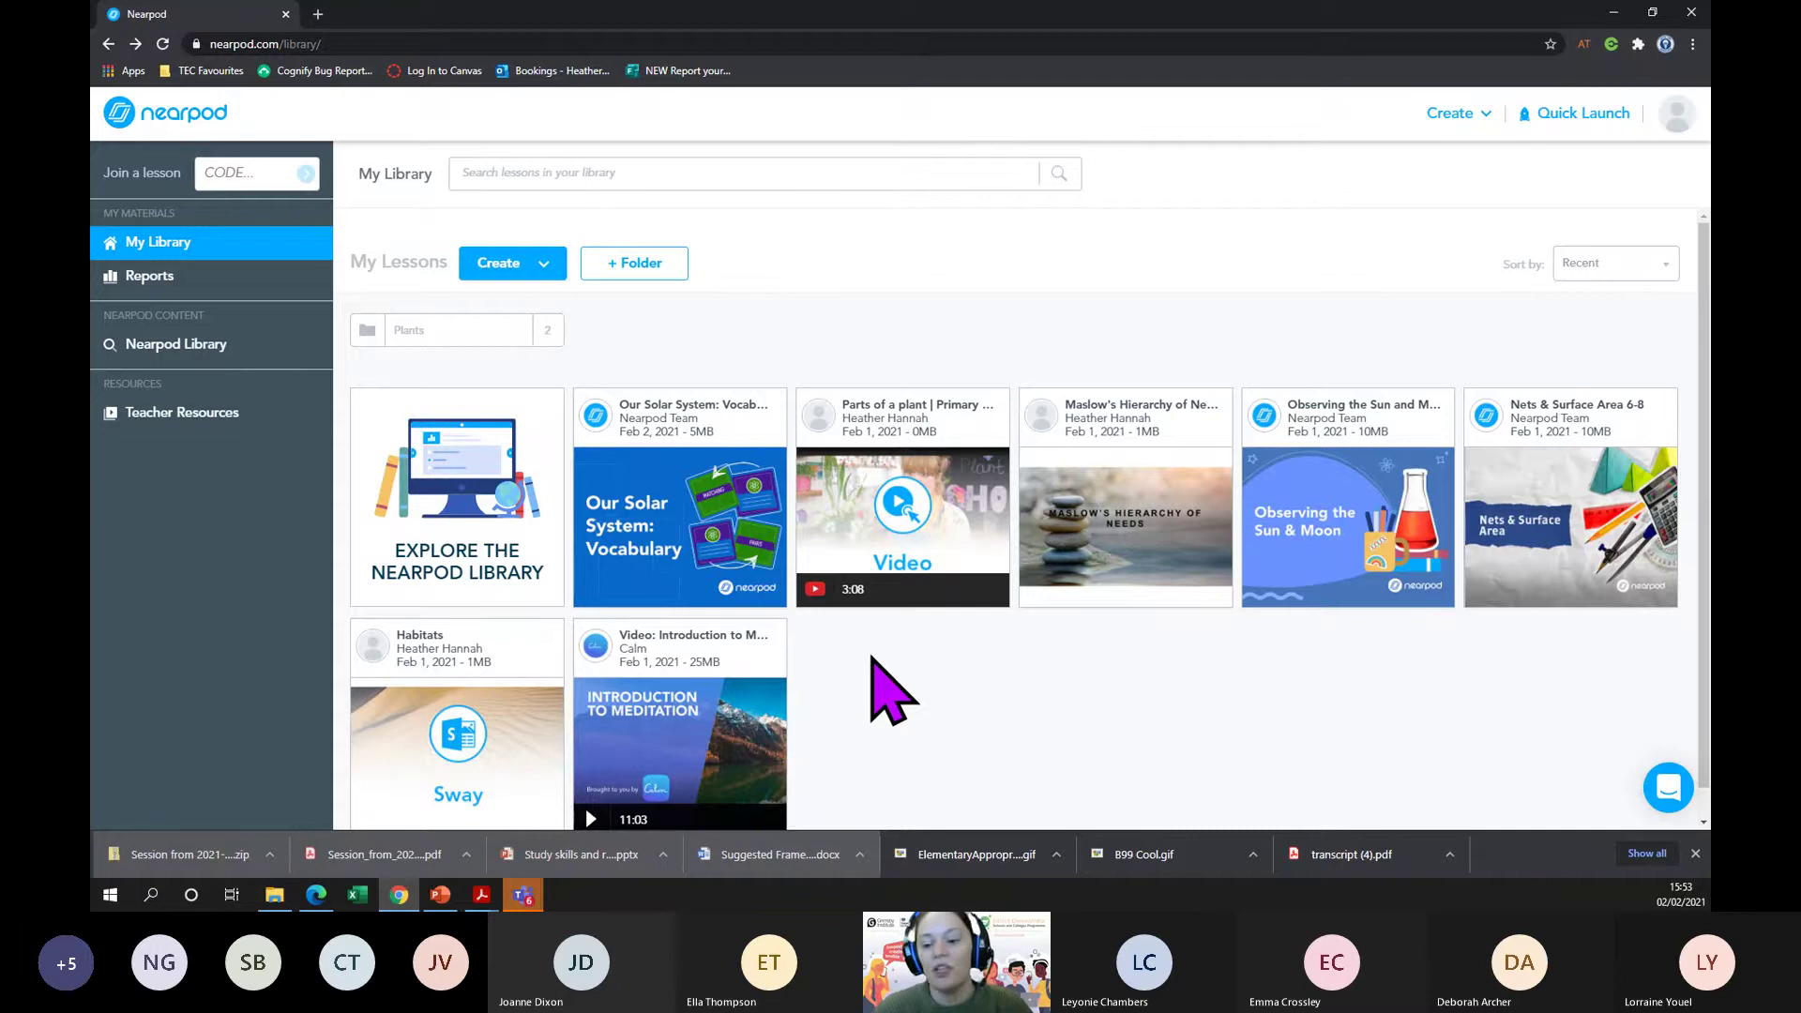
mouse_move(1298, 434)
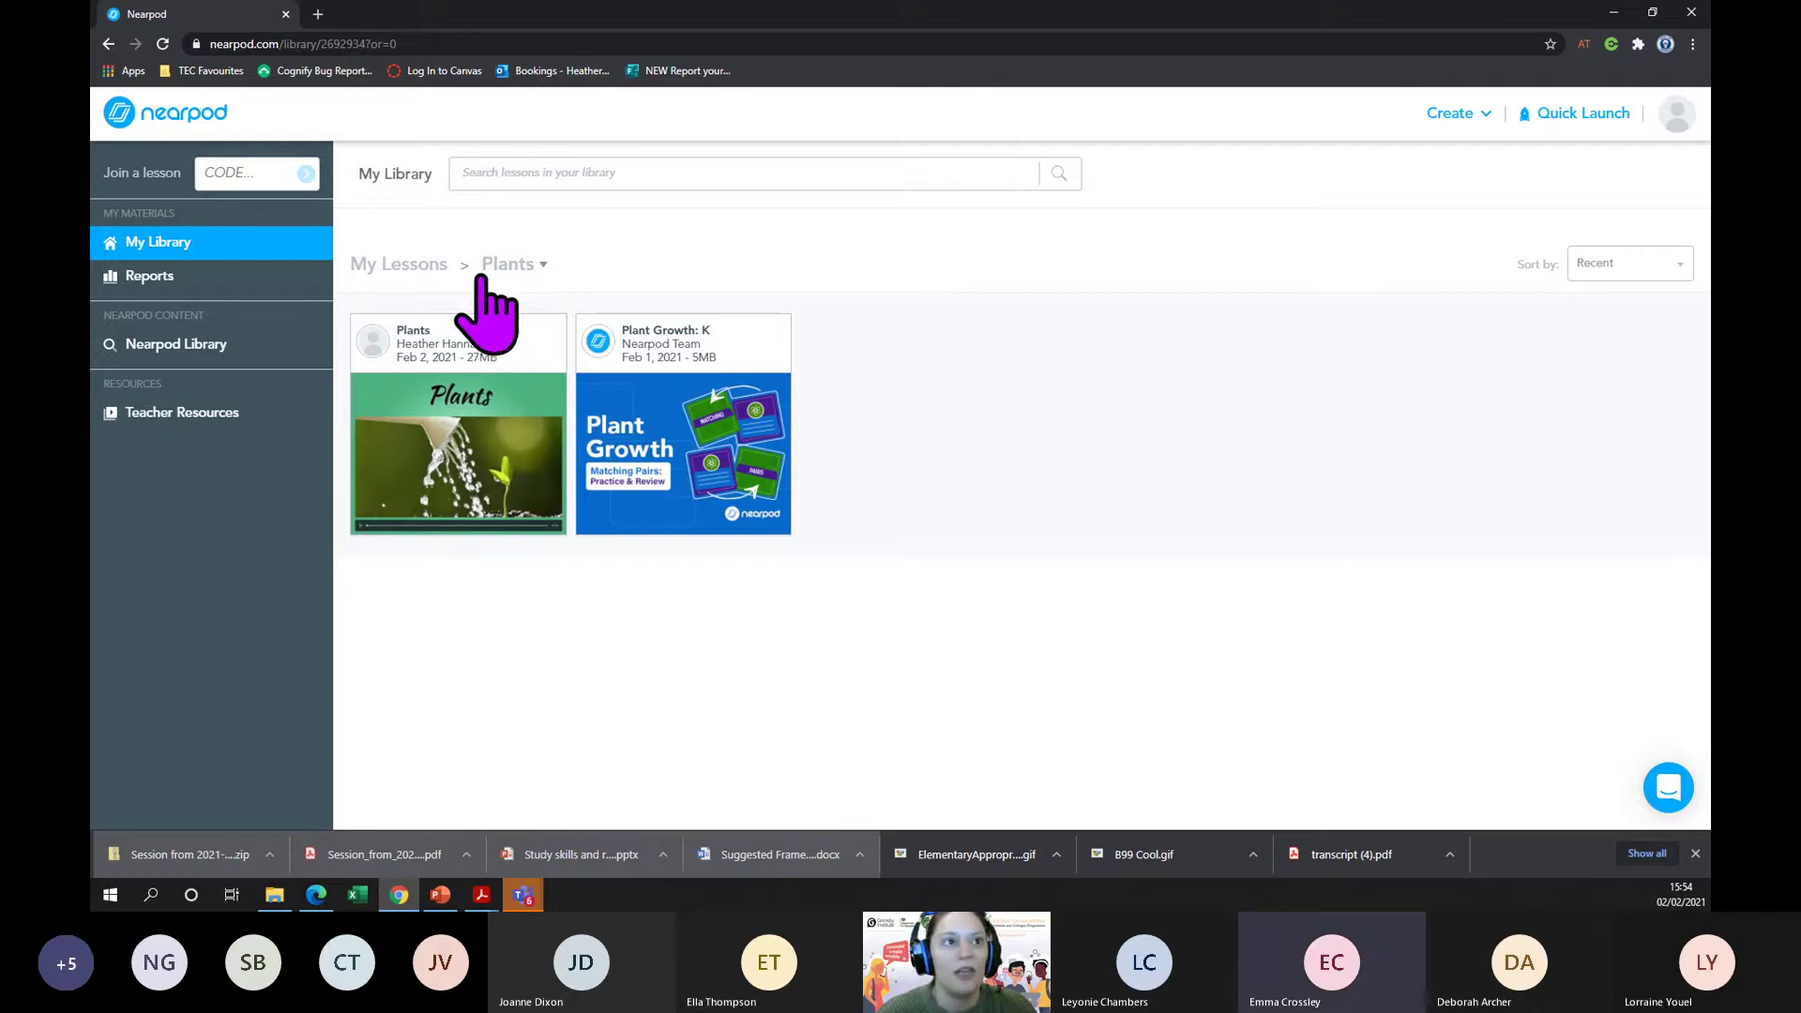
- Leave the Plants folder and look over the lessons saved in My Lessons
left_click(440, 298)
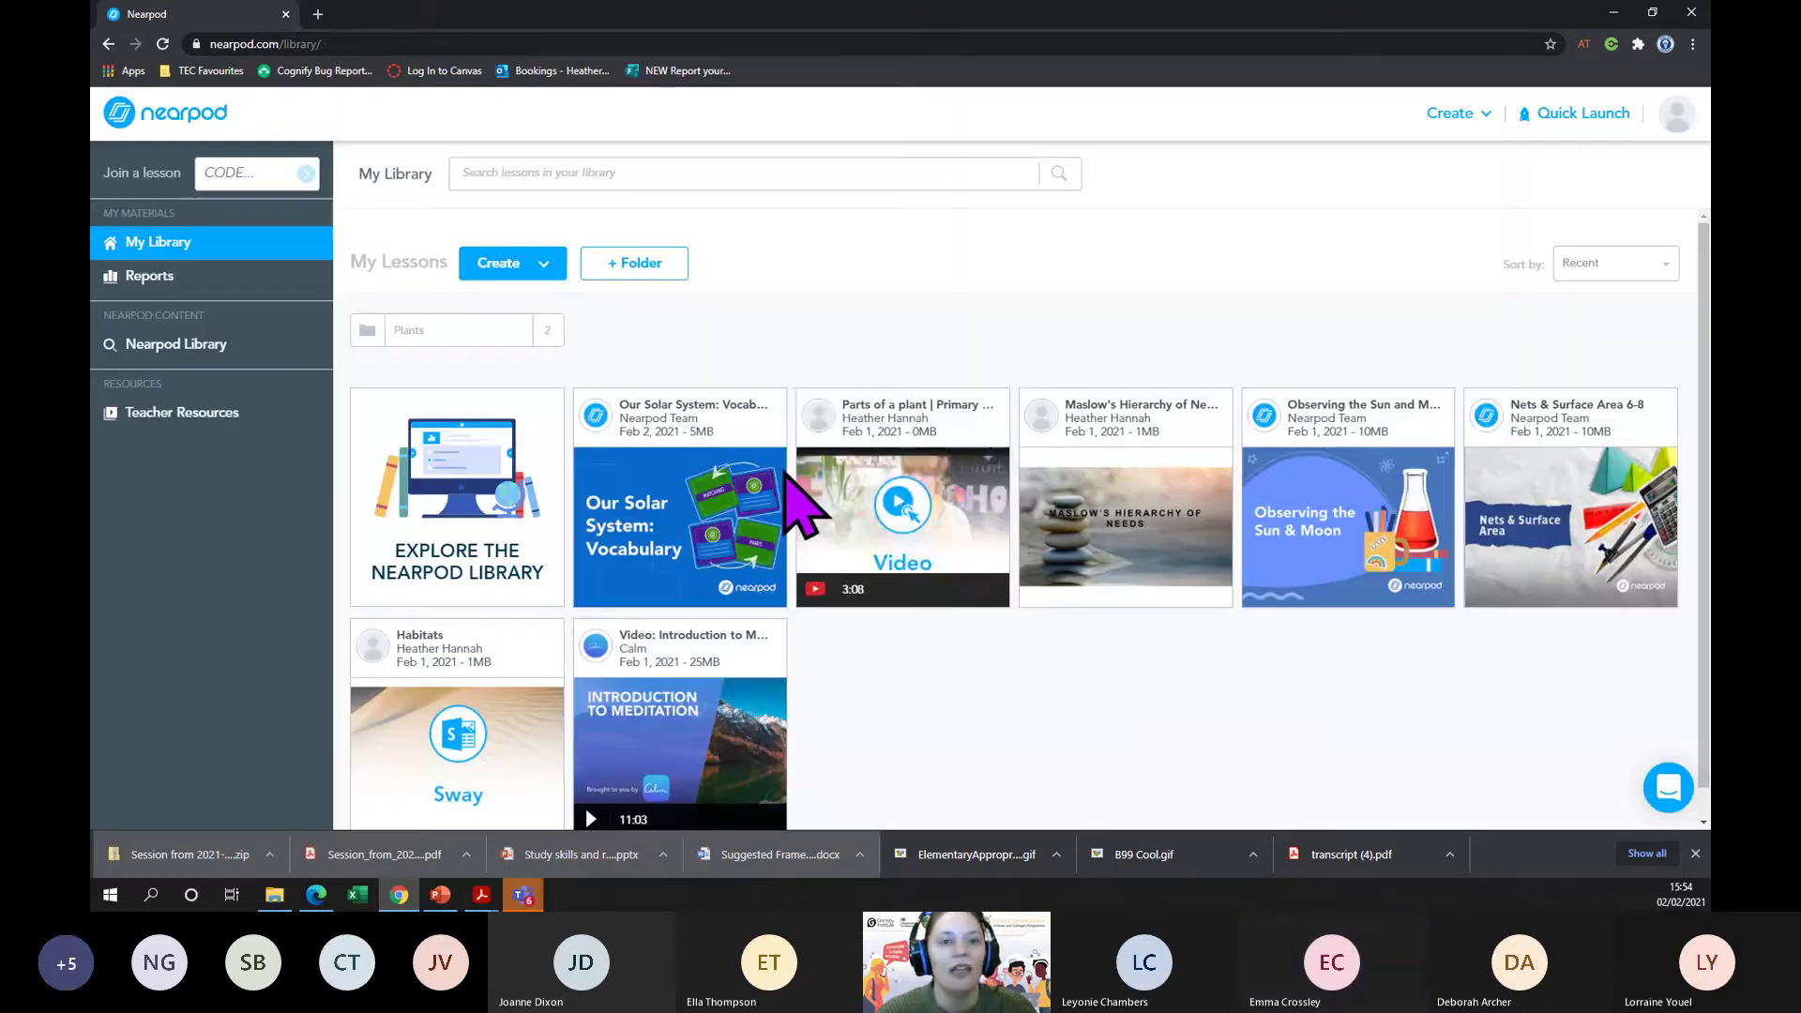
scroll(1254, 699, "down", 1)
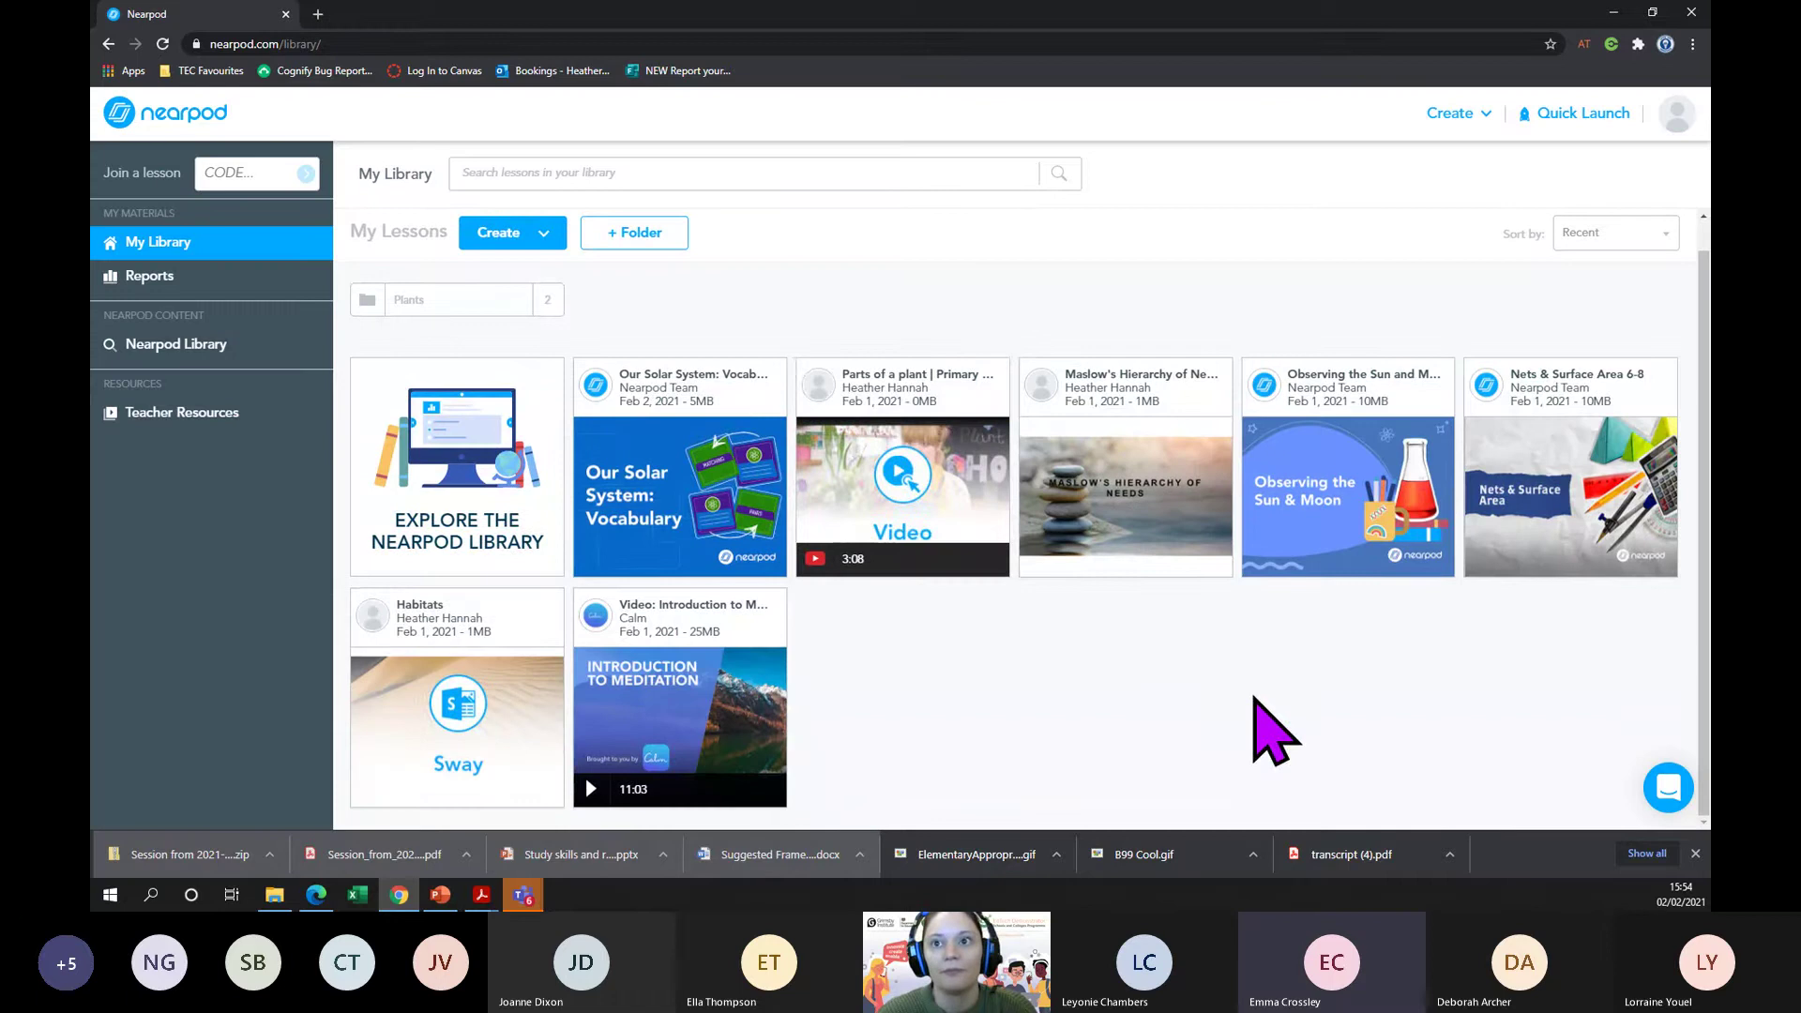
scroll(1255, 699, "up", 1)
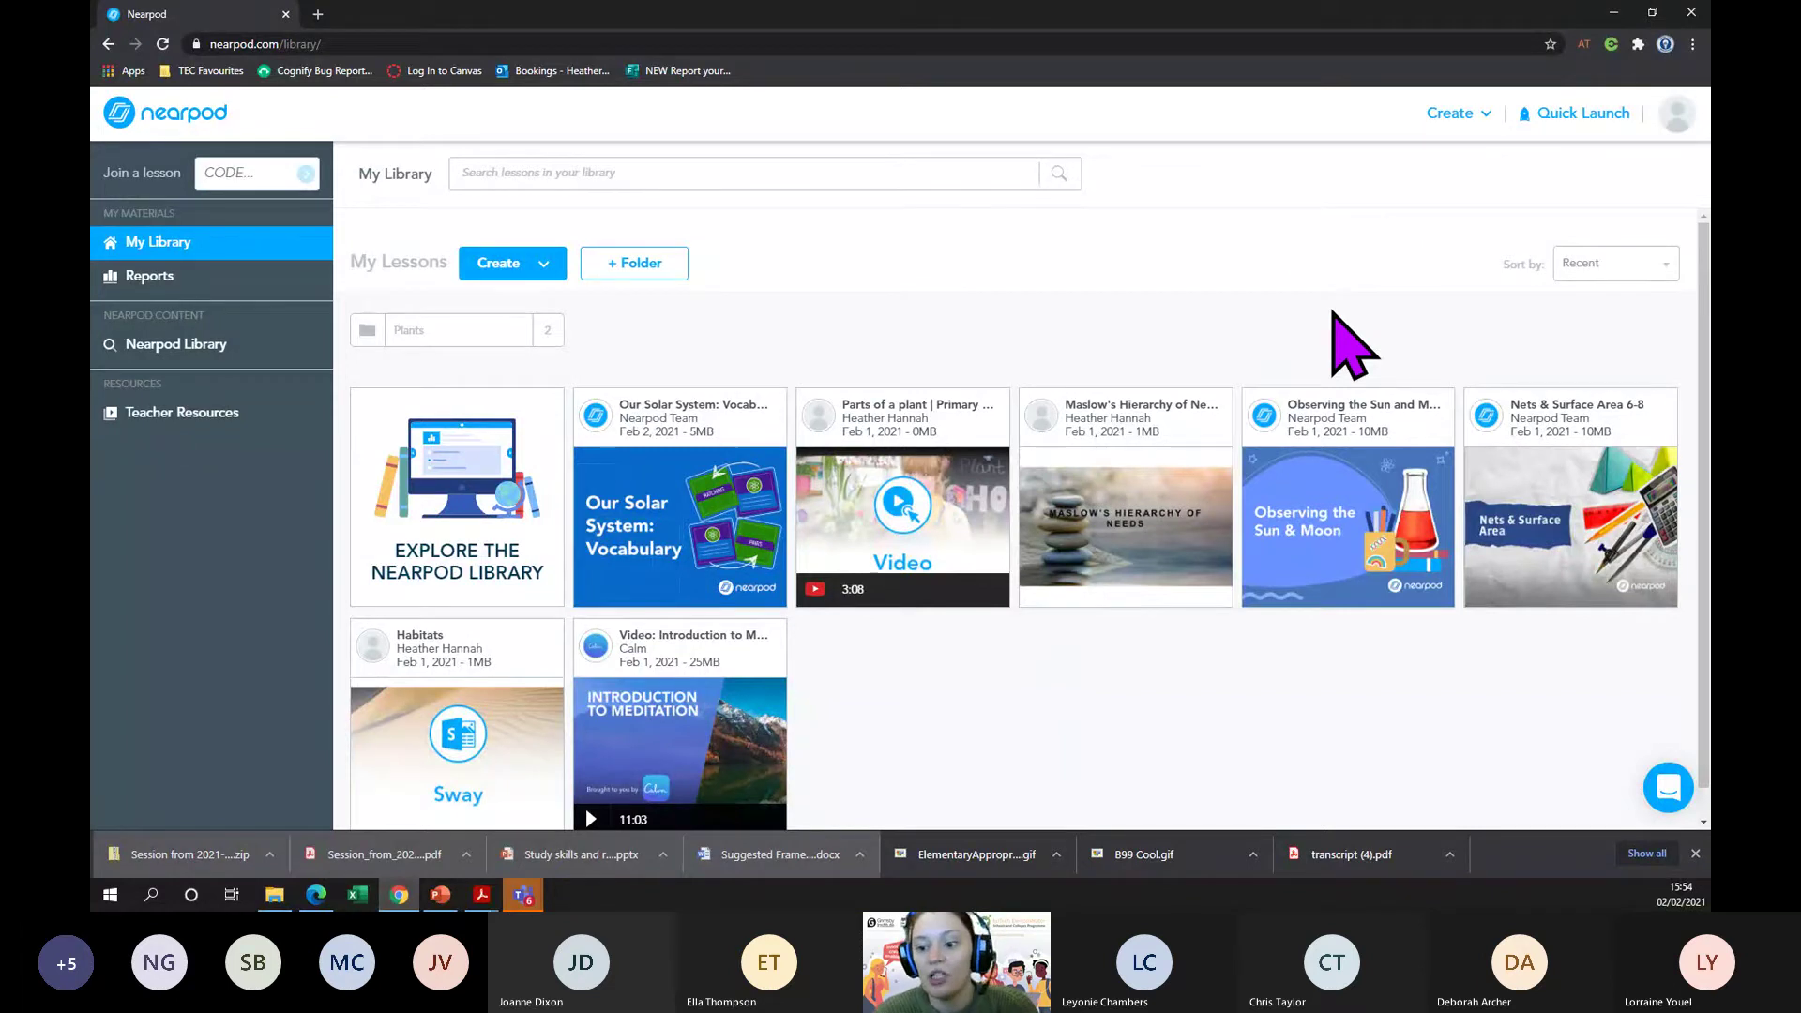
- View the Advanced settings of the Nearpod account, including Enable Immersive Reader, and return to the lesson library
left_click(1685, 133)
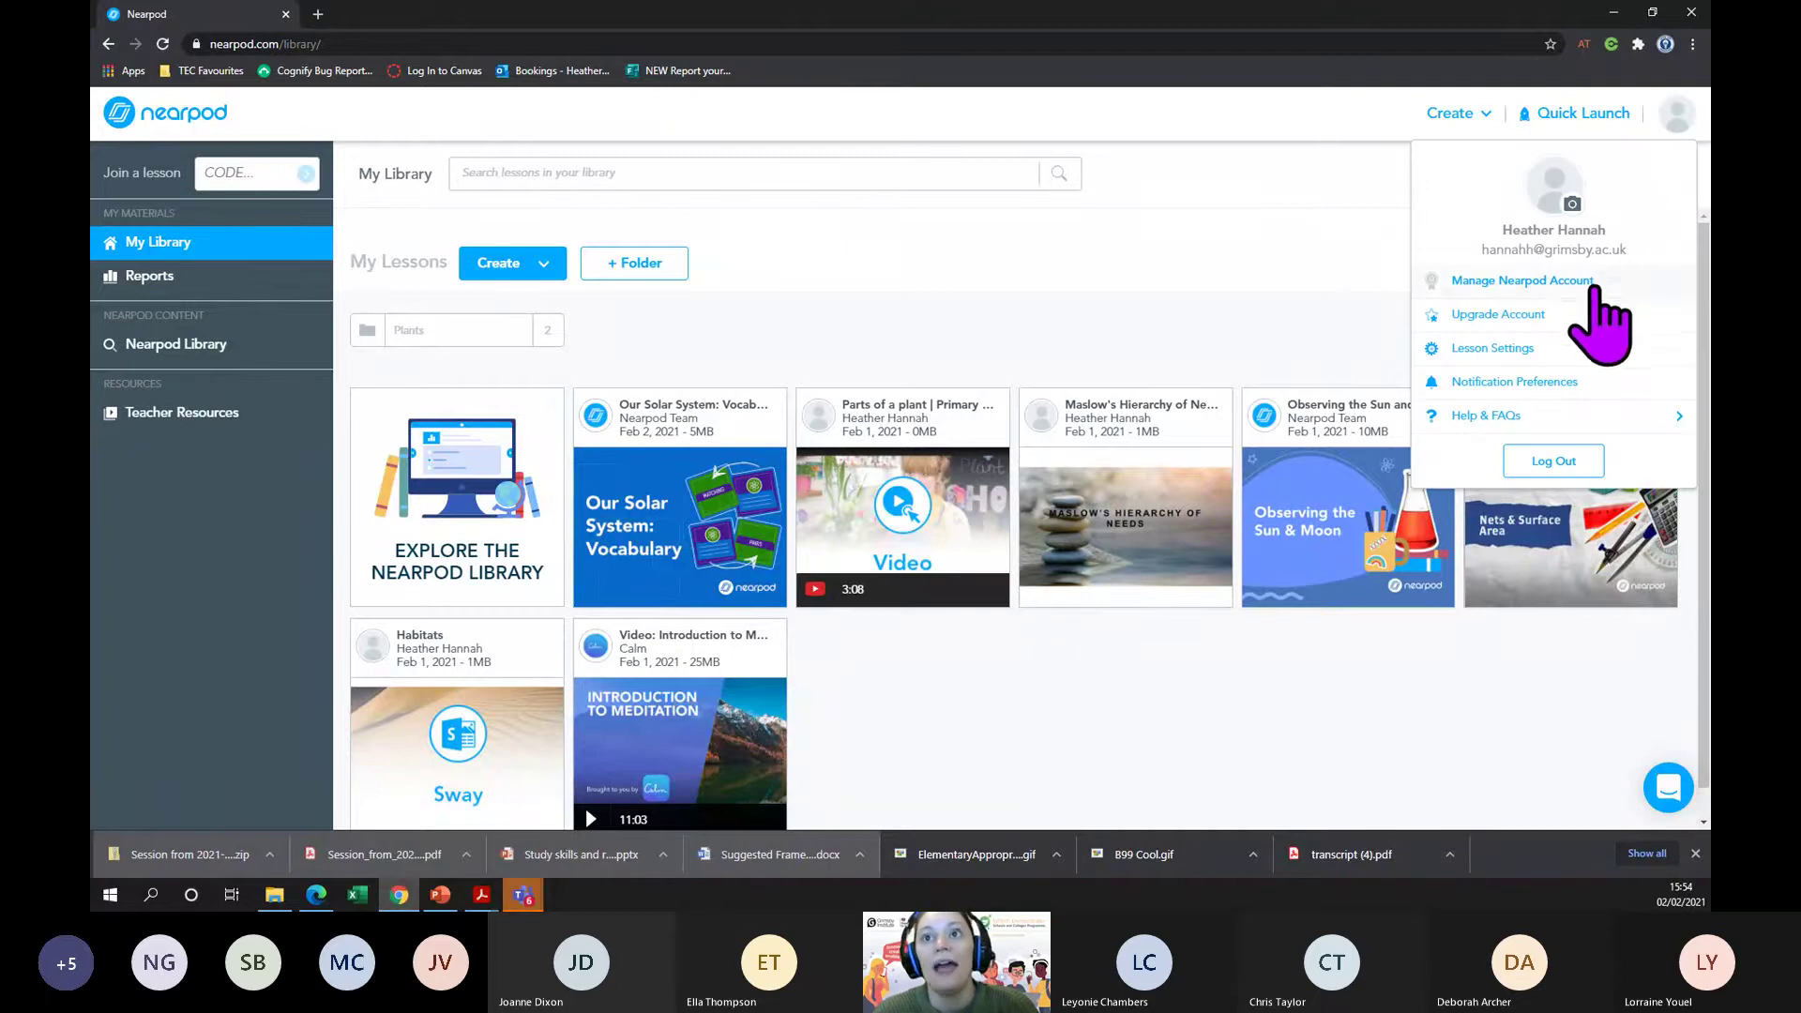
left_click(1594, 284)
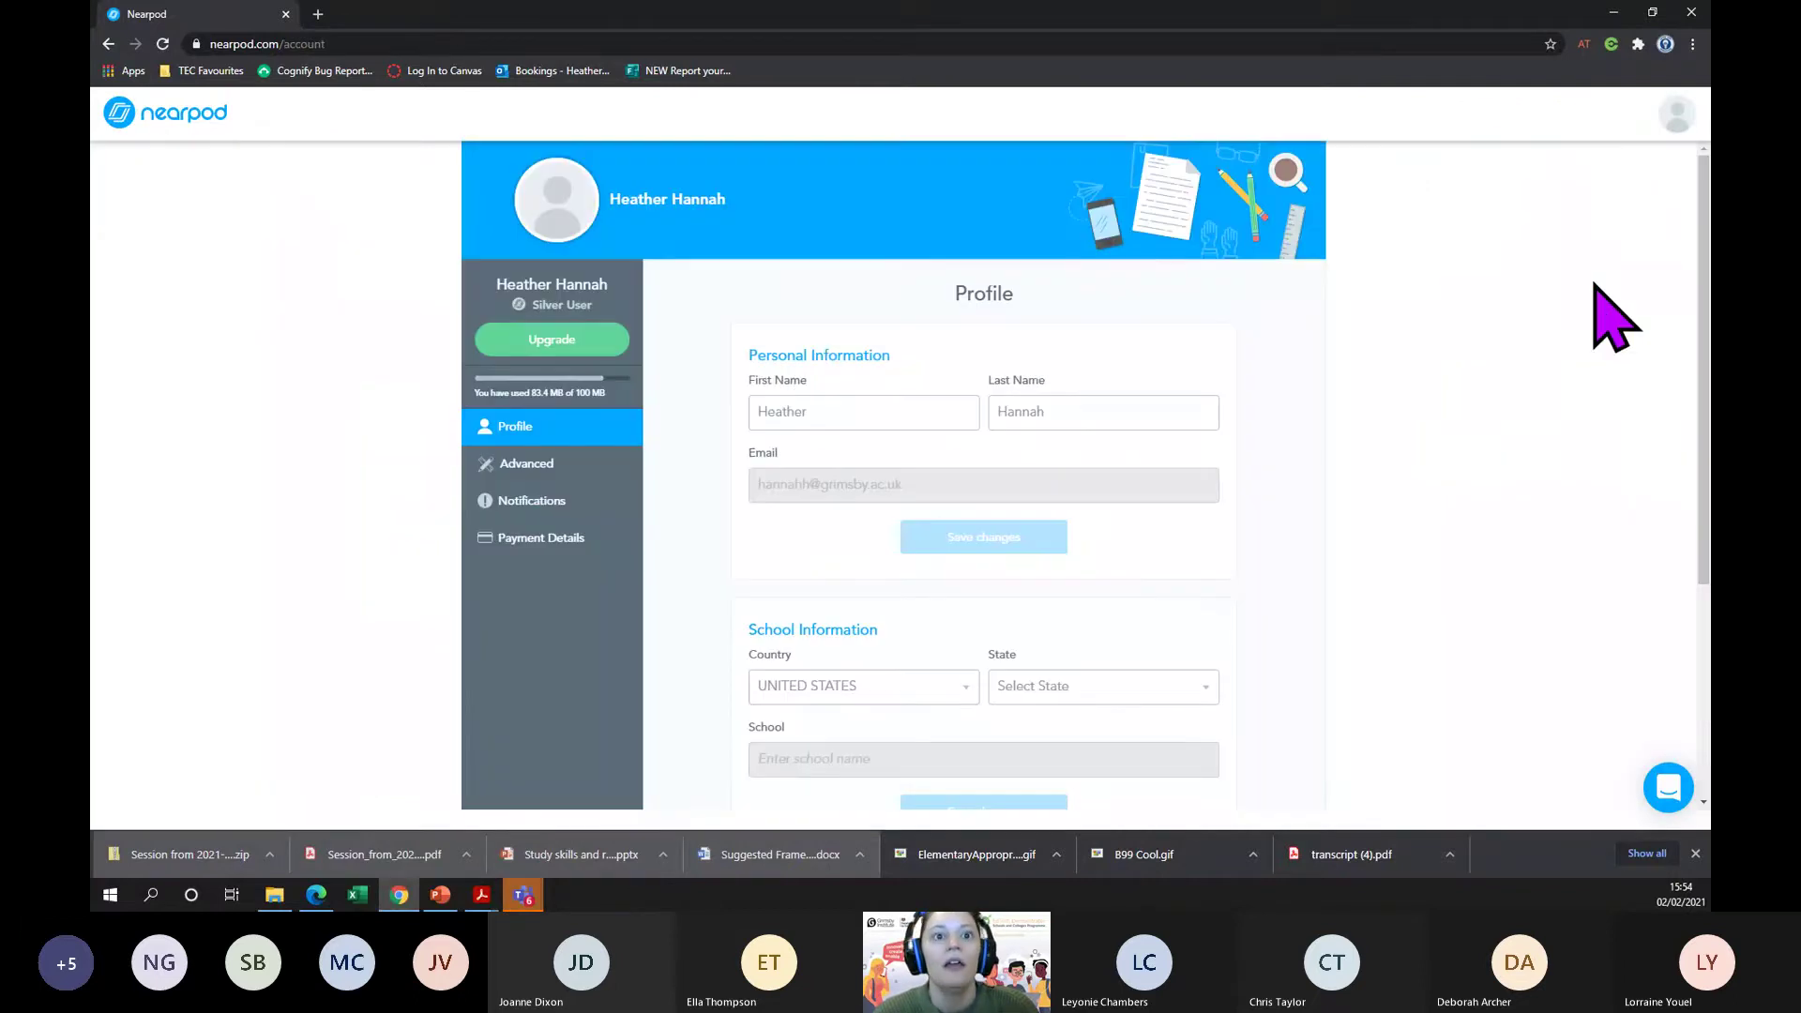
left_click(595, 463)
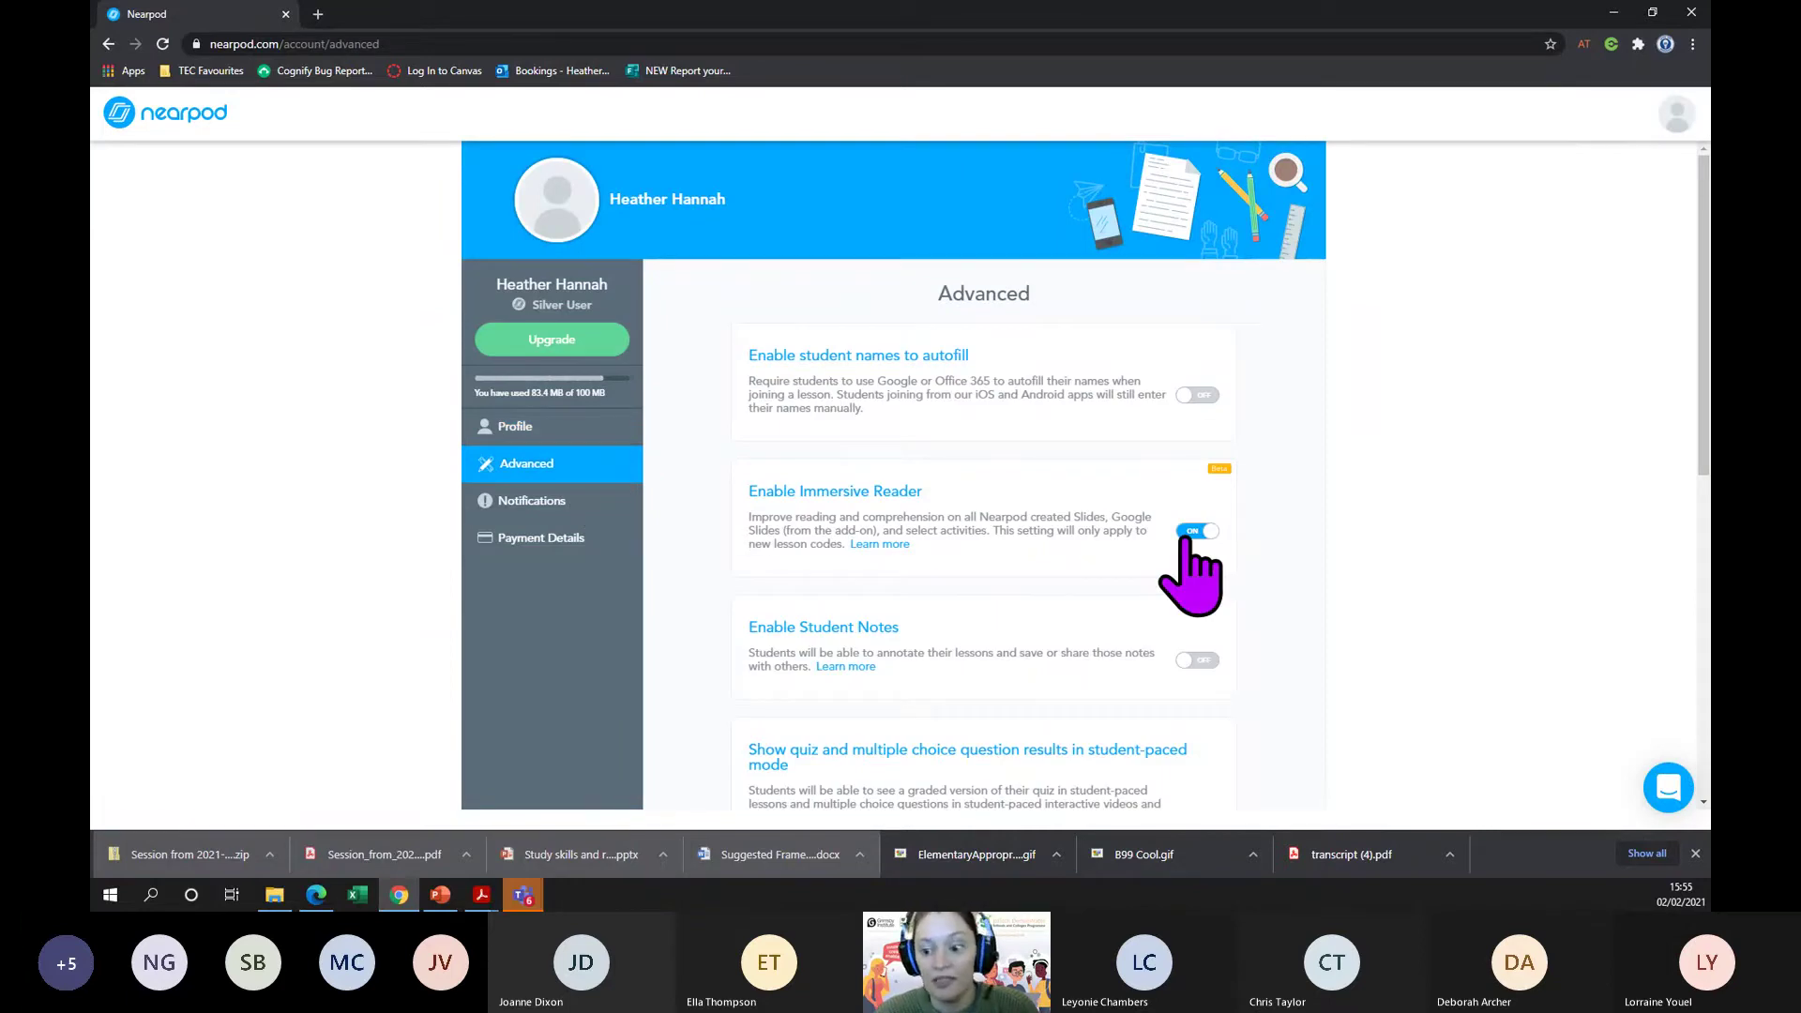
left_click(108, 44)
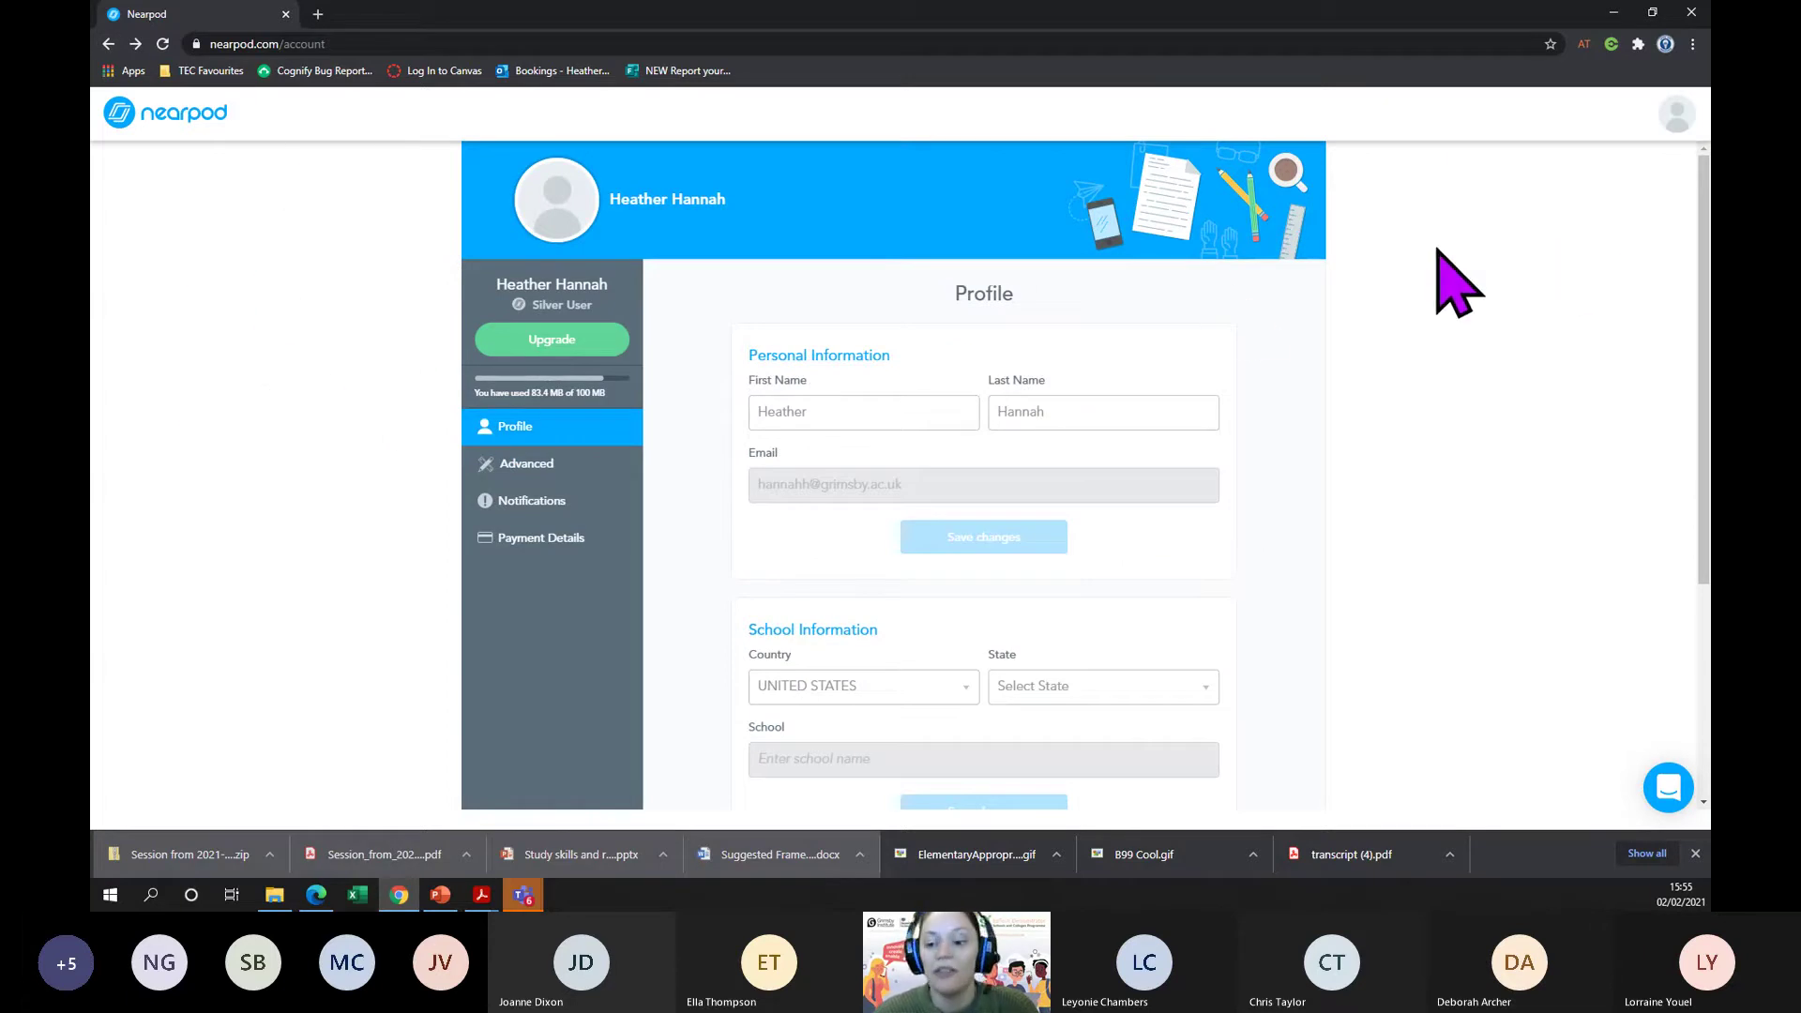
left_click(1676, 114)
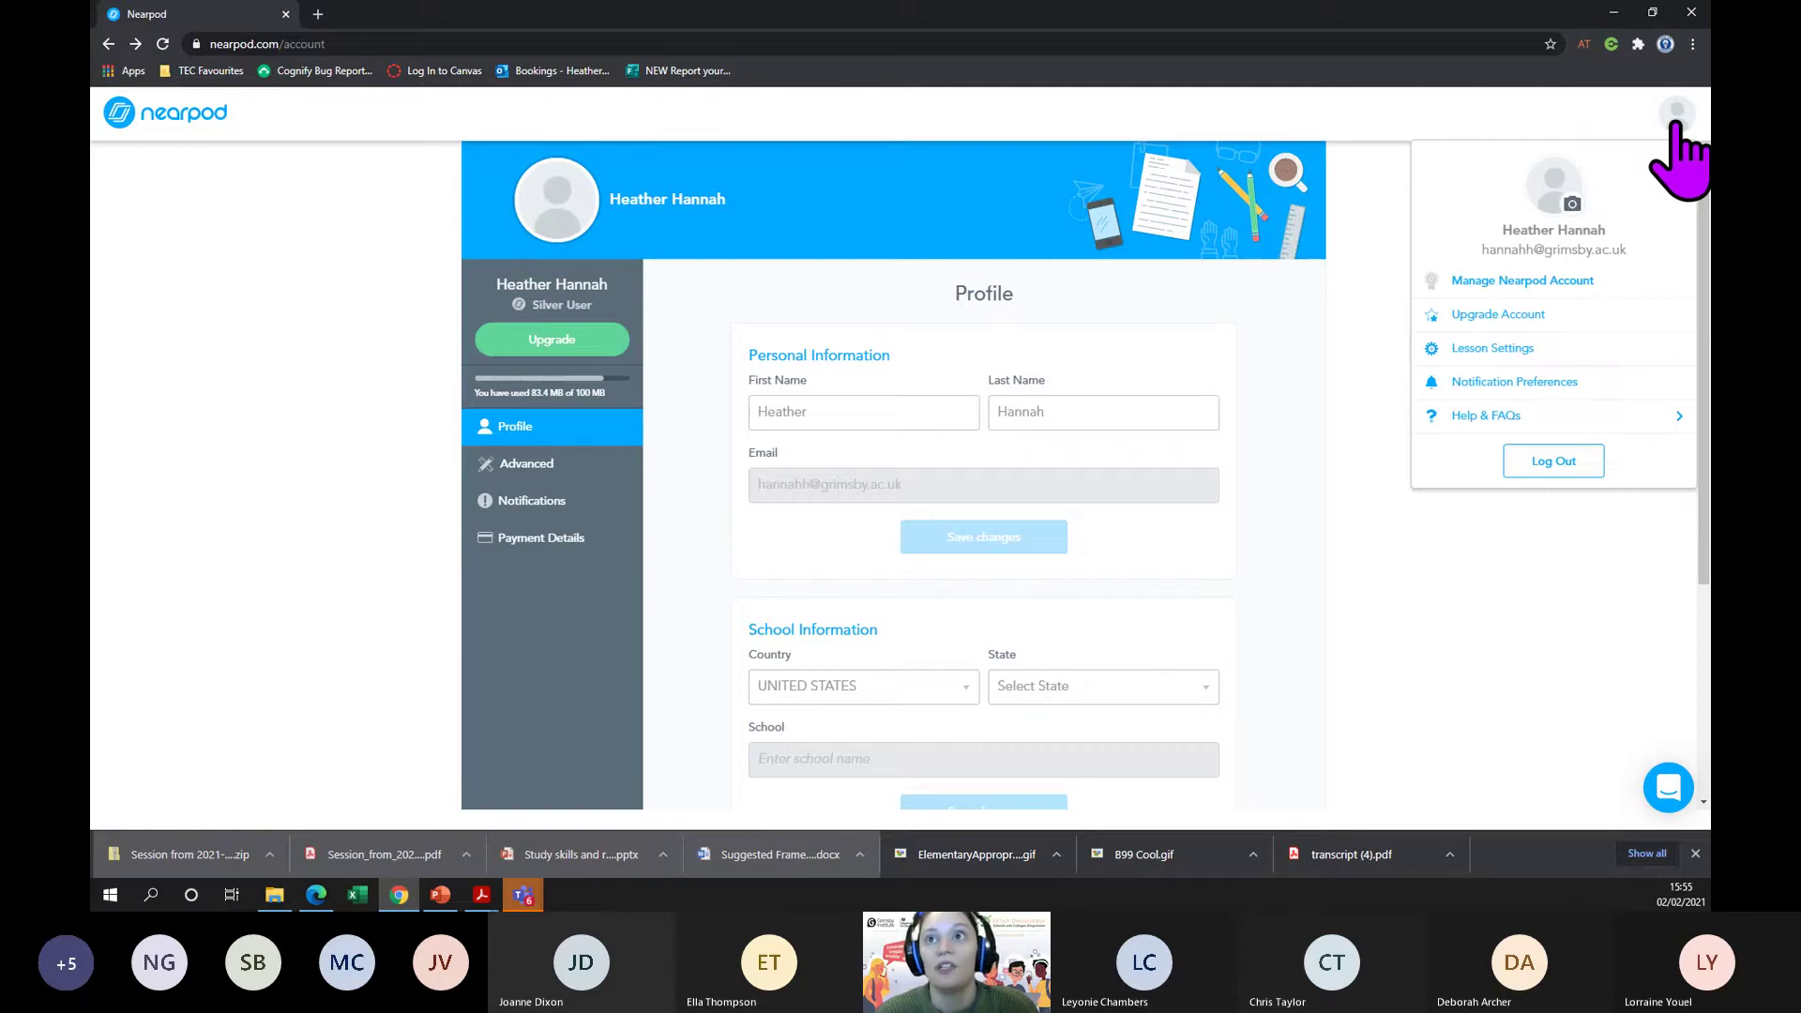
left_click(140, 115)
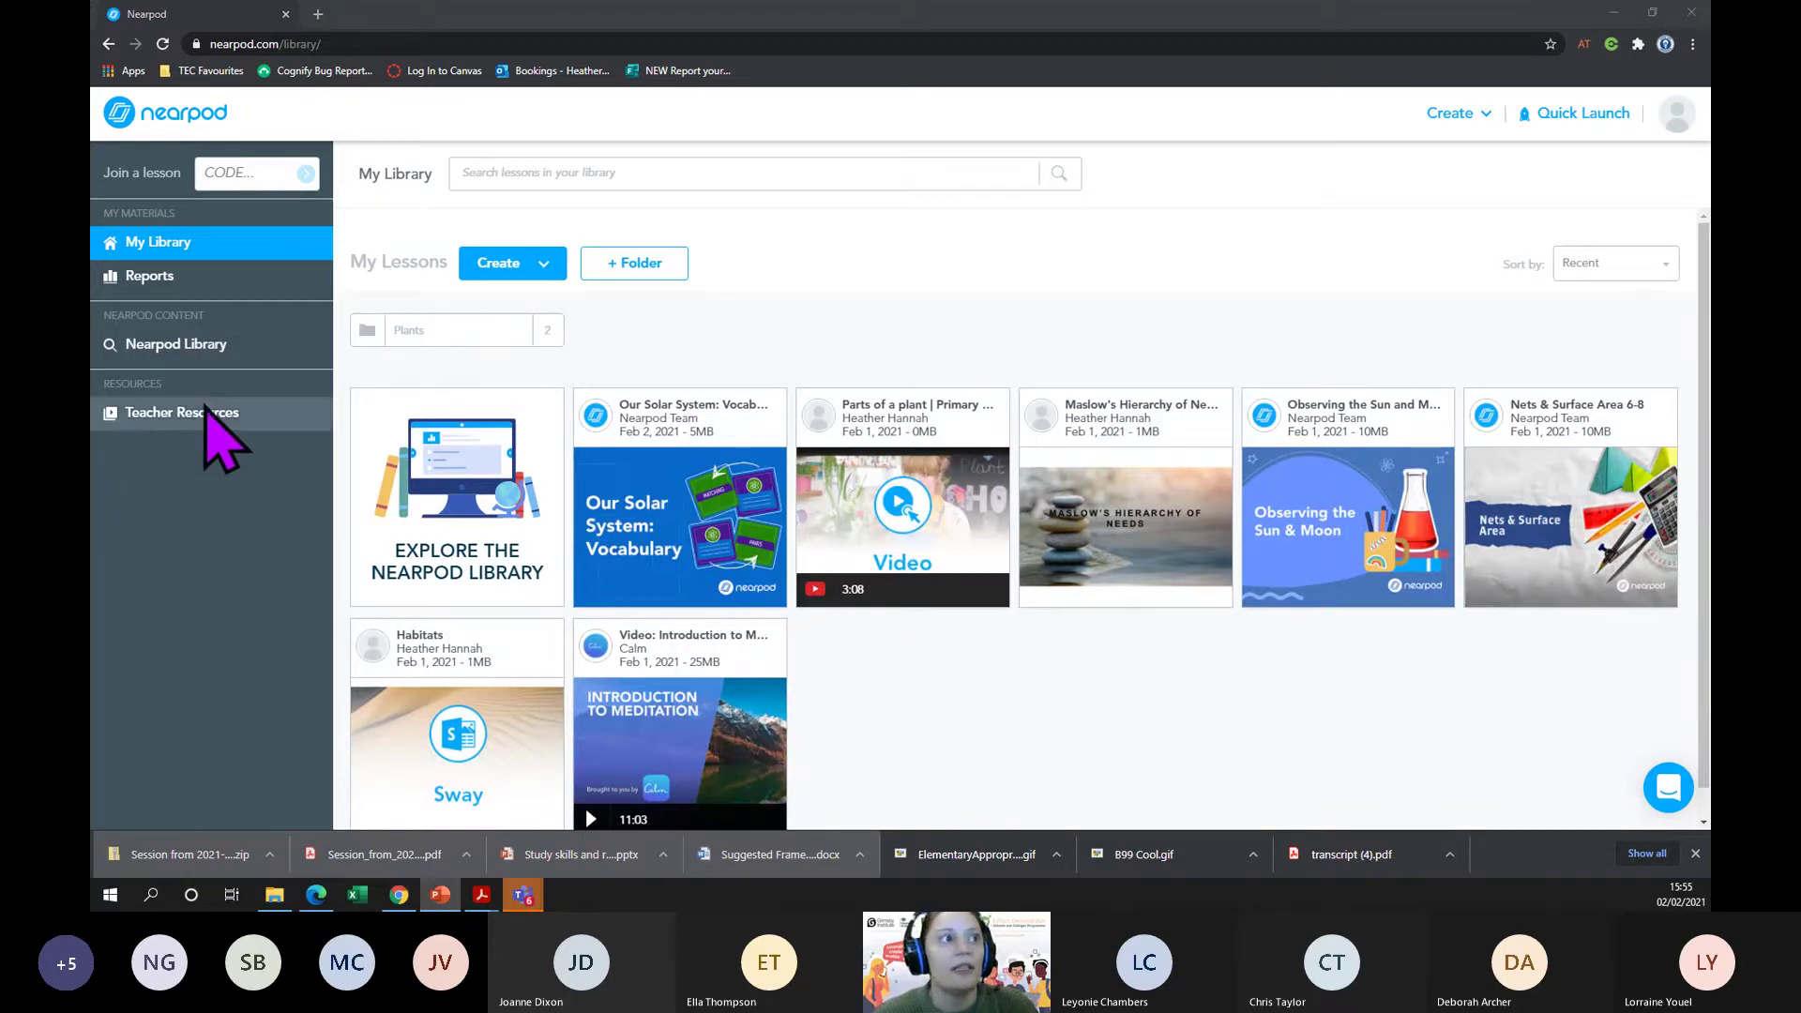
- Browse the featured collections of the Nearpod Library and list its Math lessons
left_click(164, 347)
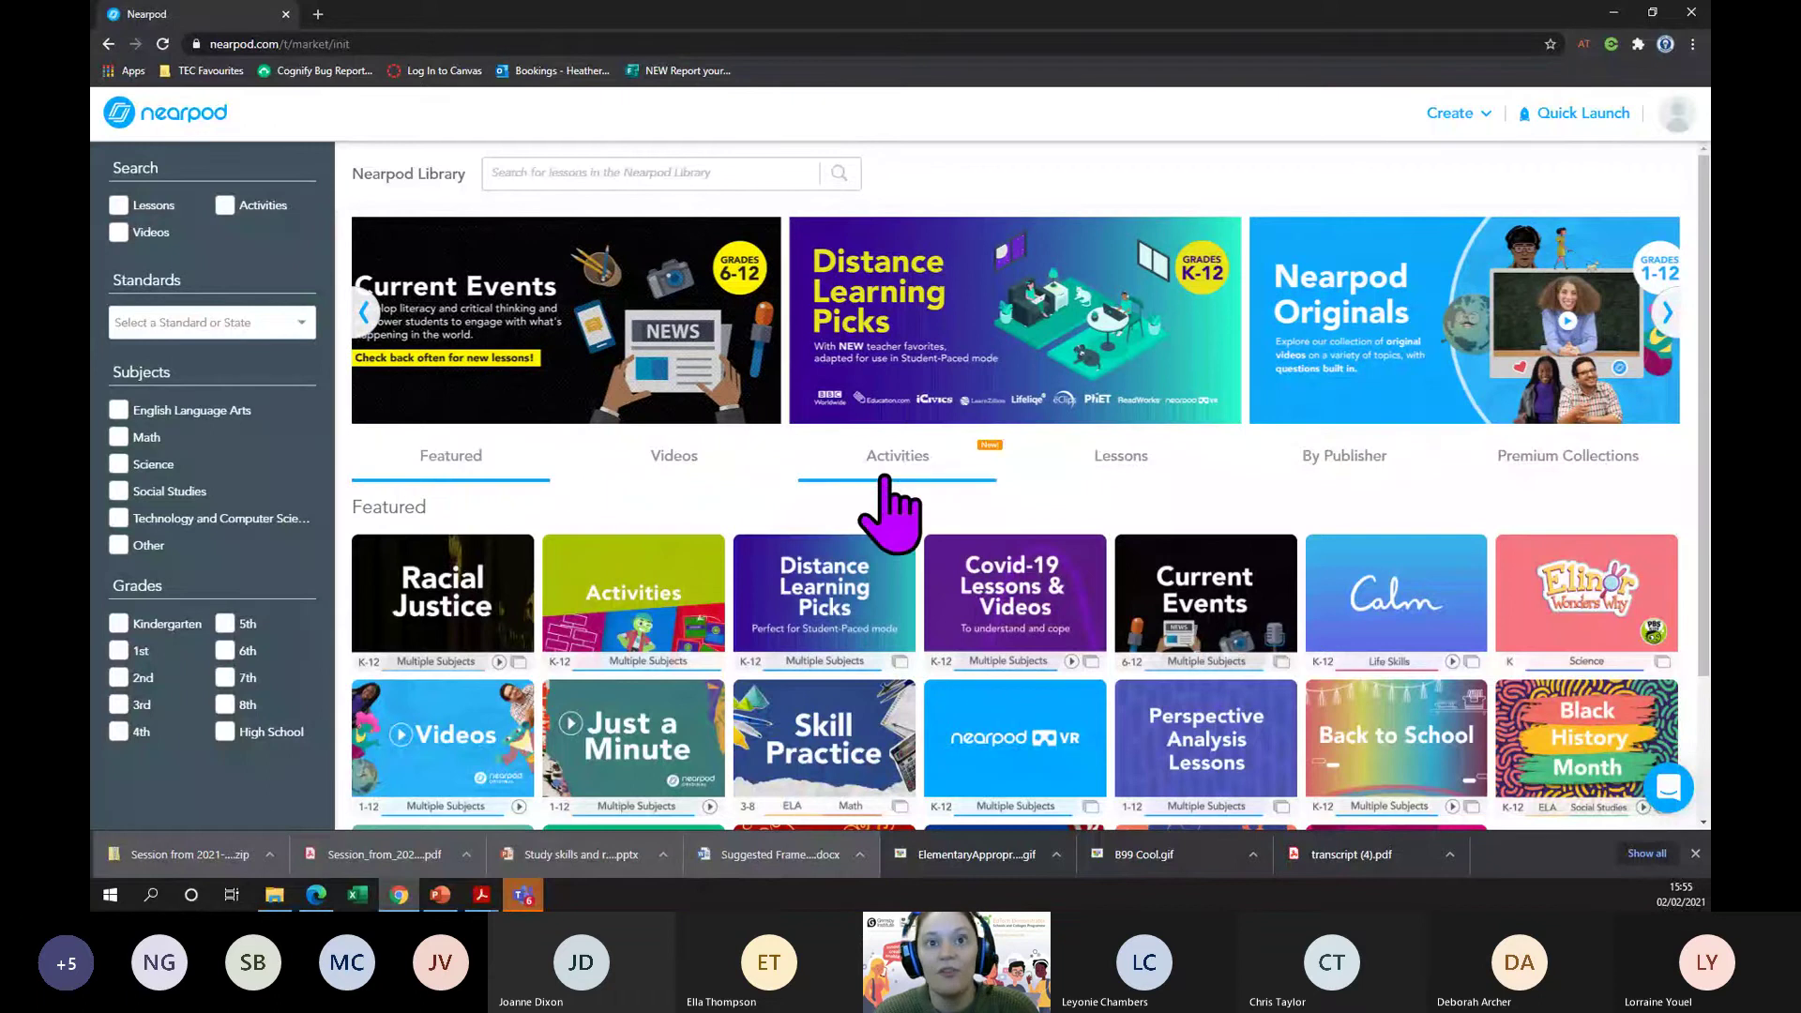
scroll(917, 514, "down", 3)
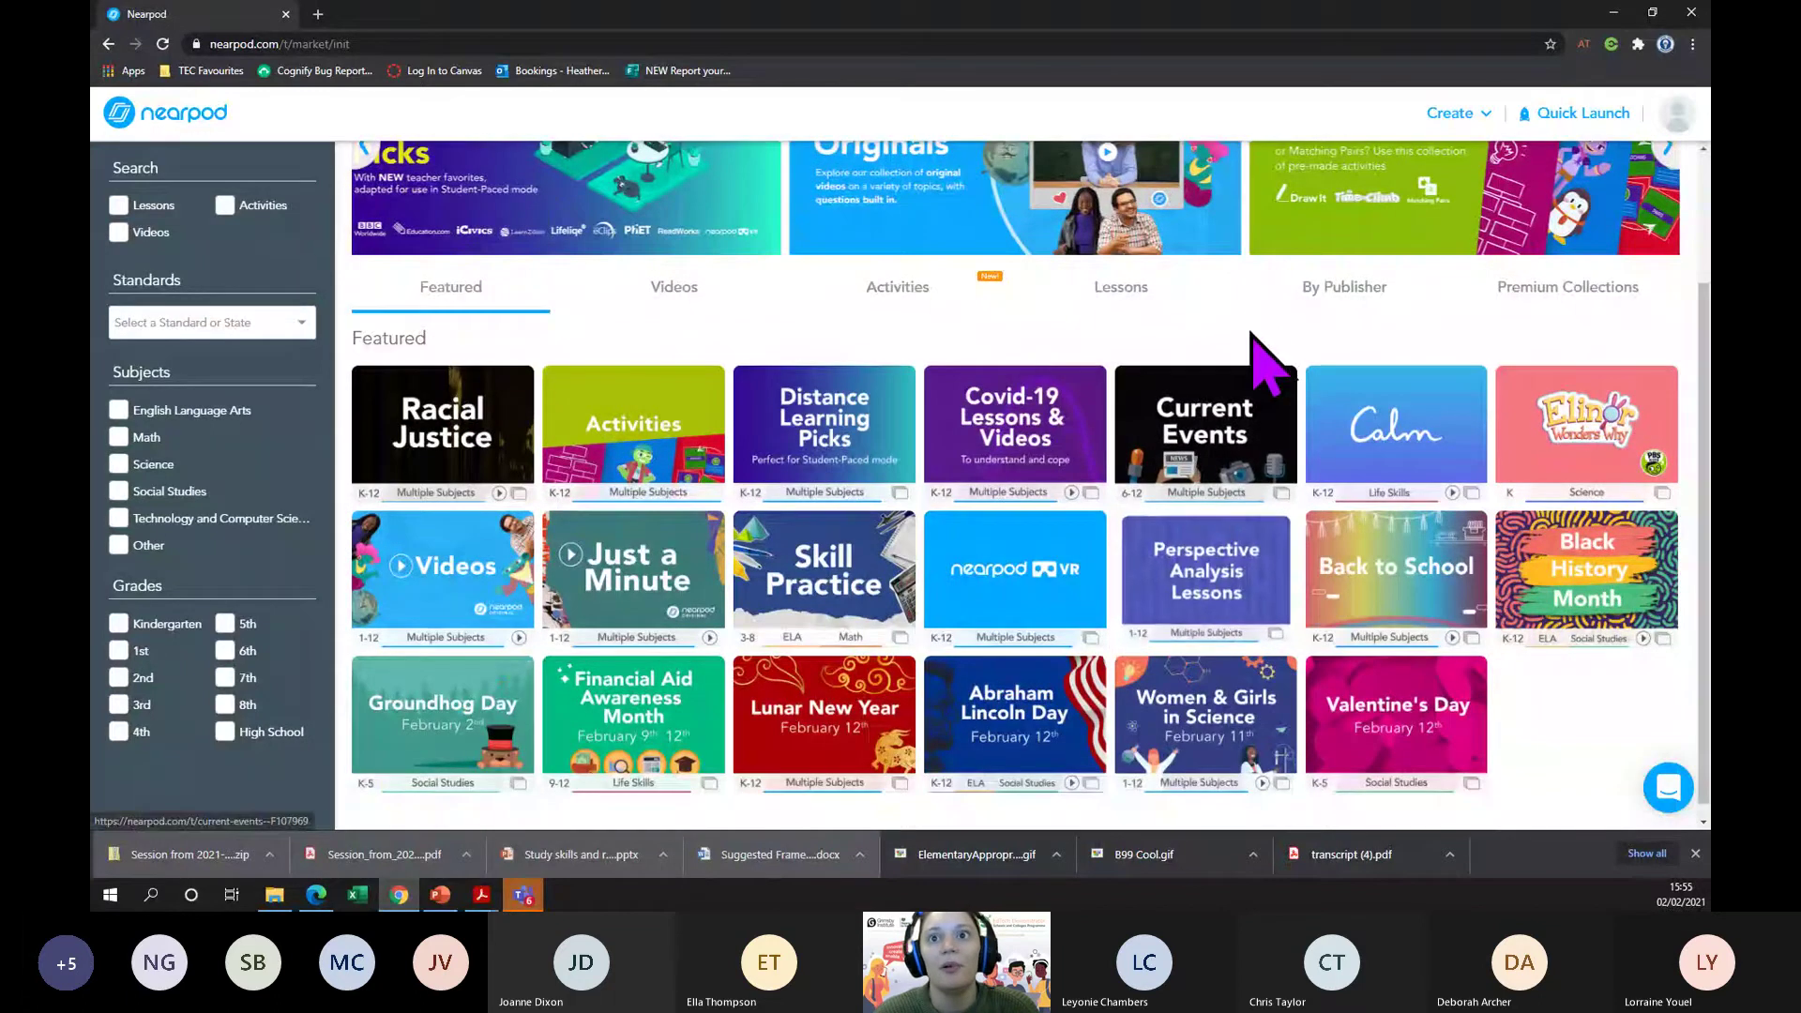
left_click(1116, 314)
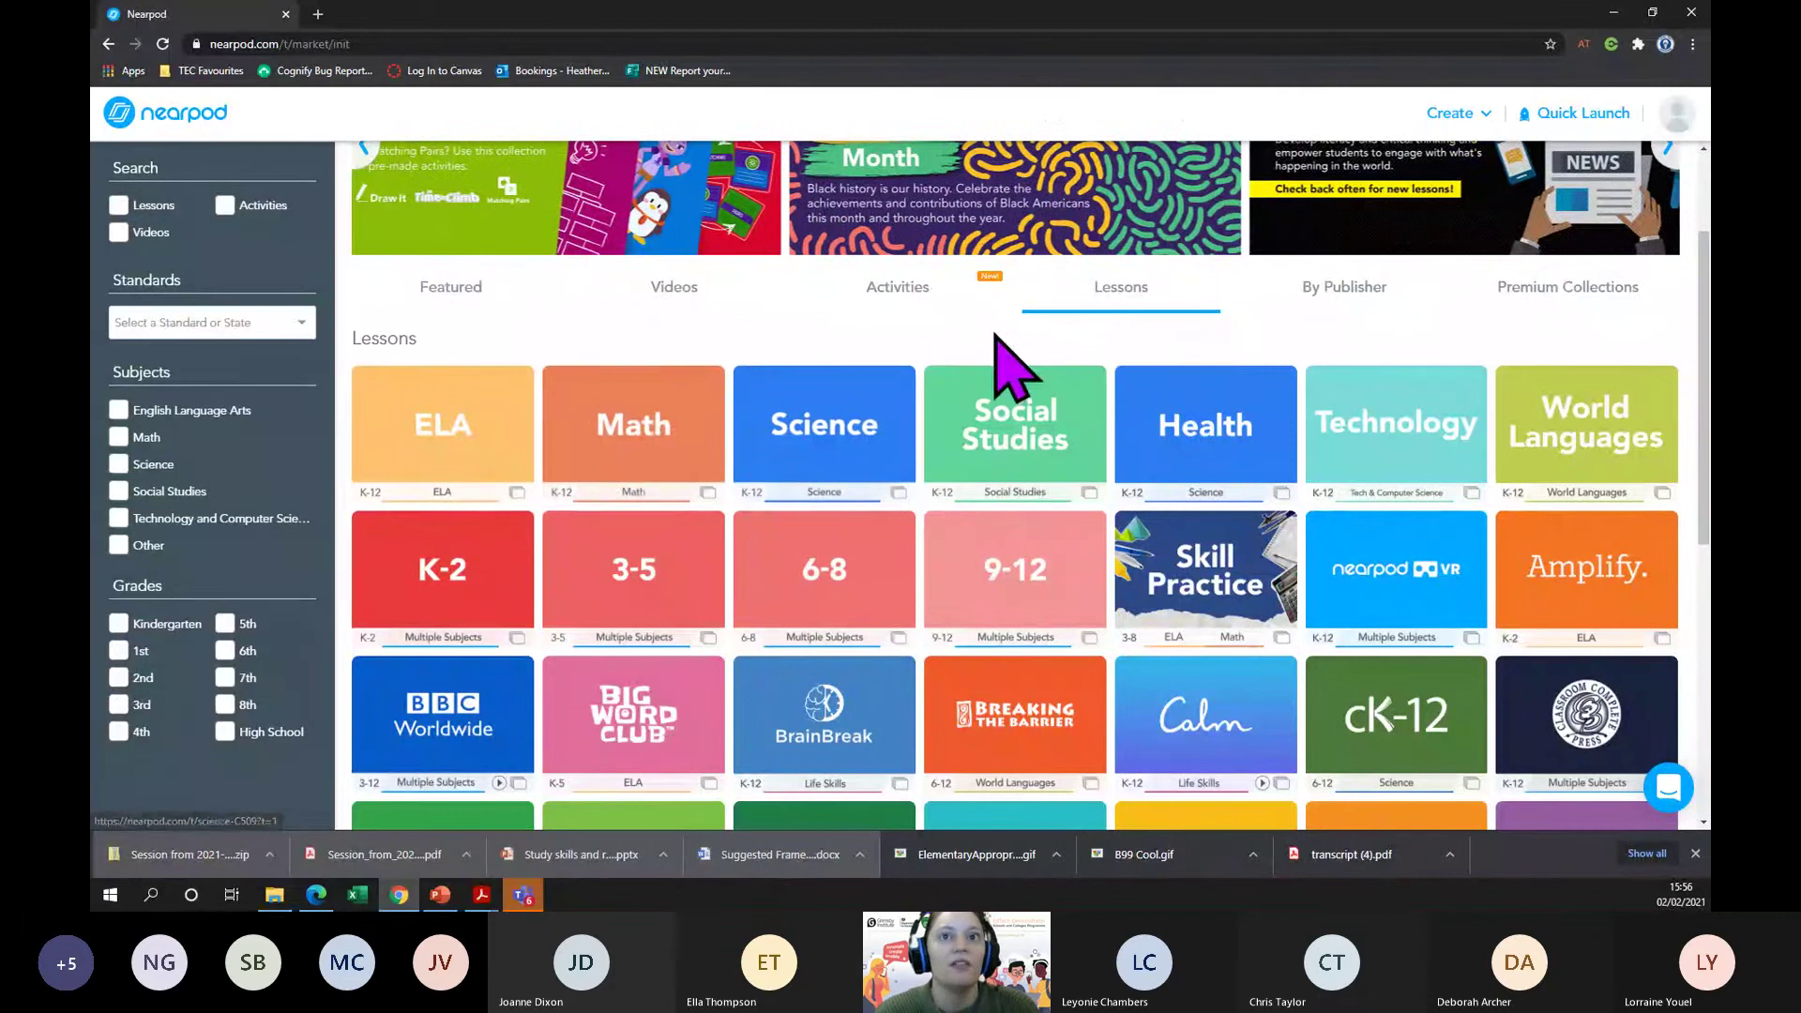
left_click(648, 432)
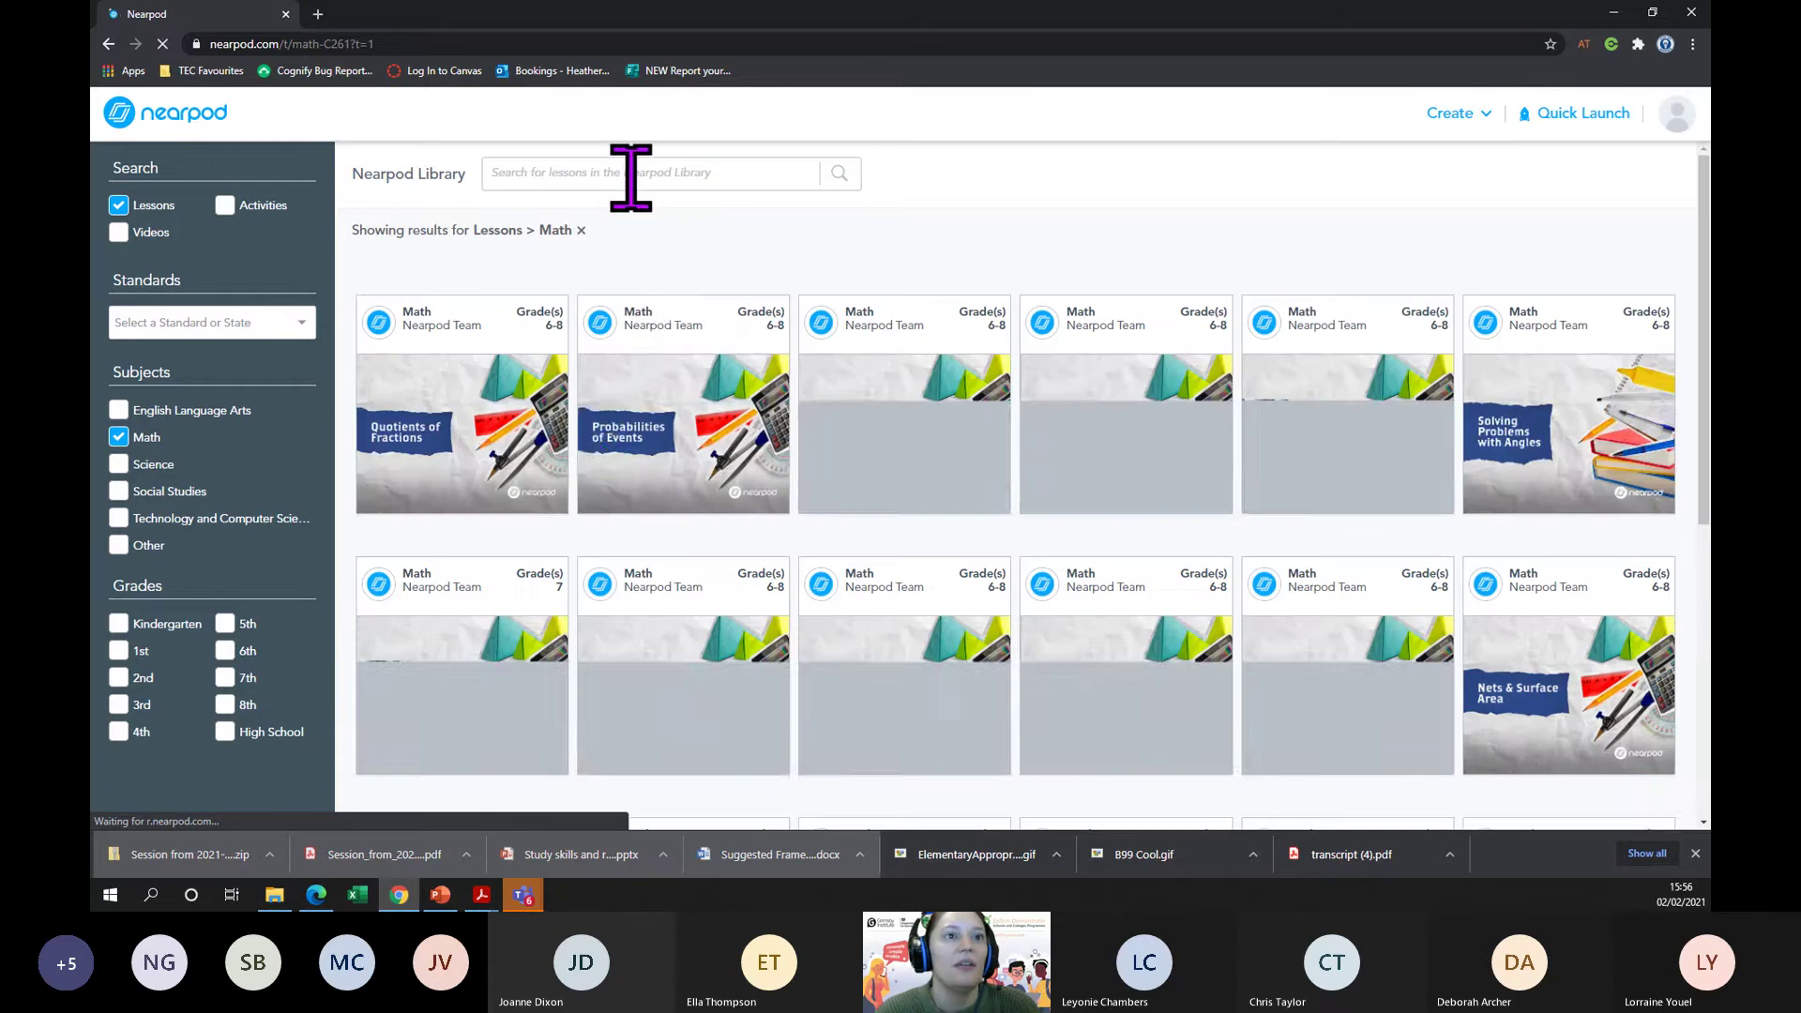
- Preview the Quotients of Fractions lesson slide by slide, through the chocolate bar drawing activity to the third quiz question
mouse_move(466, 402)
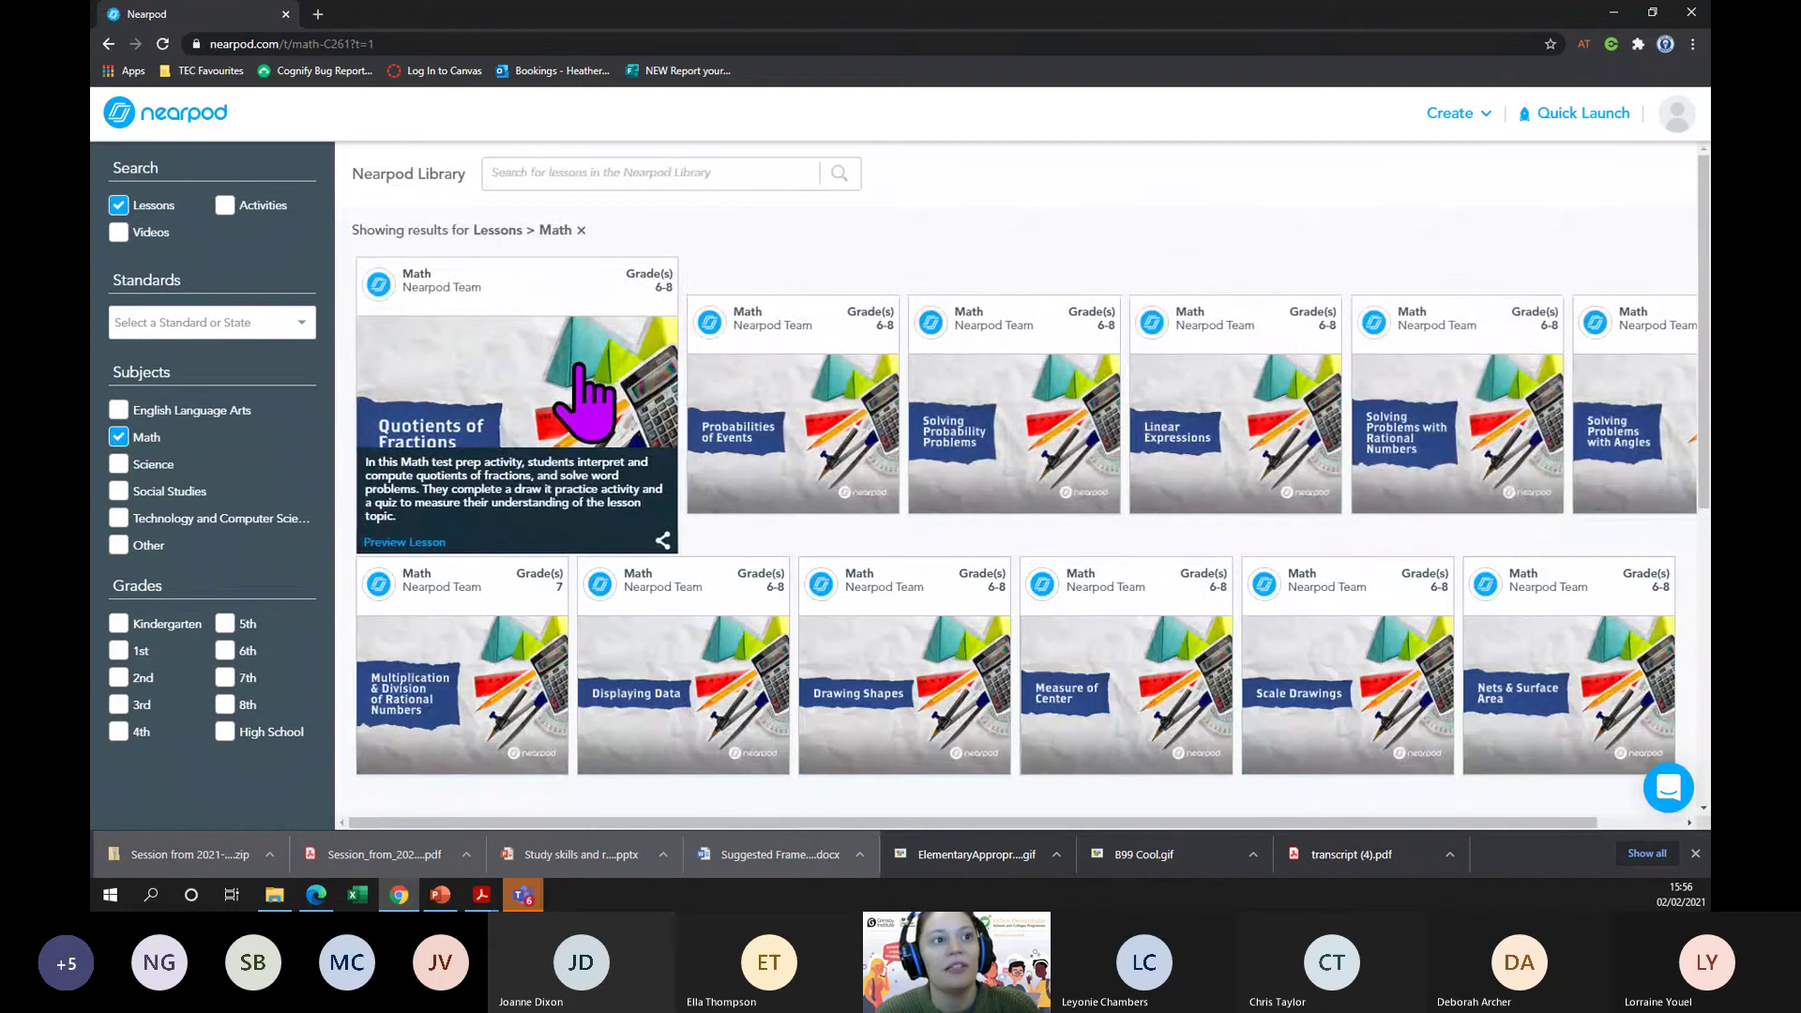
left_click(528, 474)
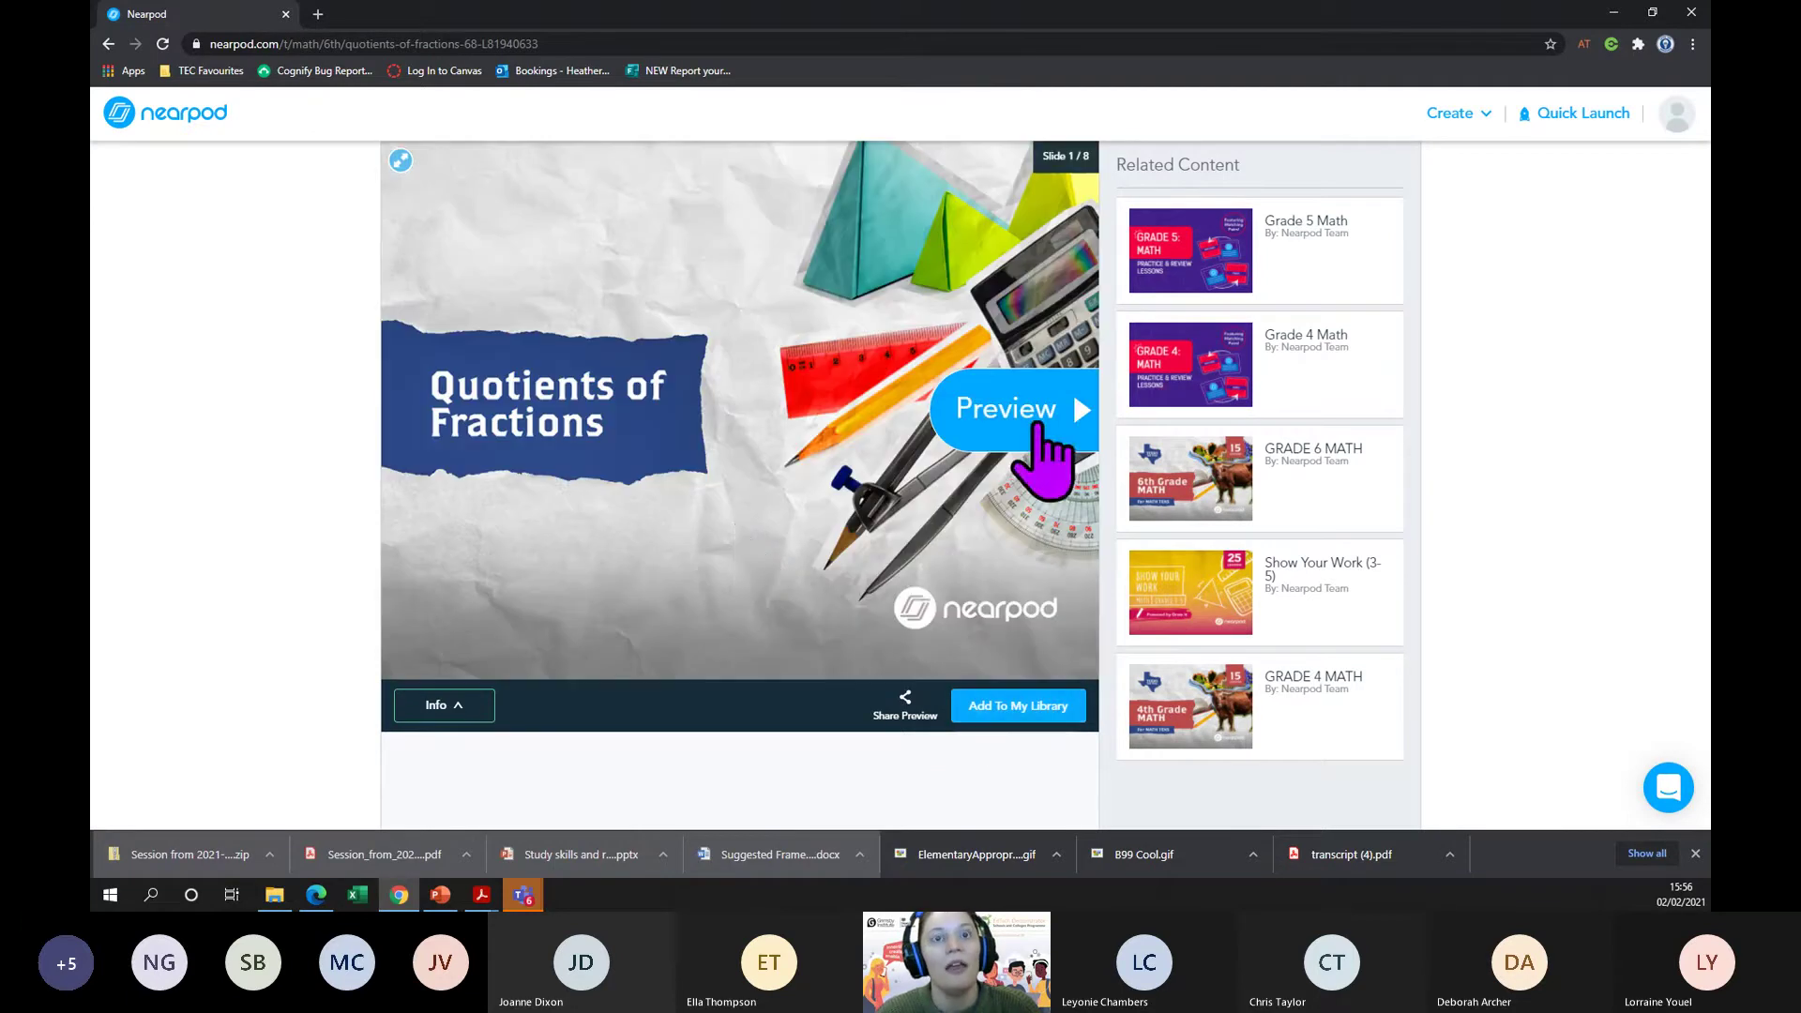
left_click(1039, 426)
left_click(1080, 413)
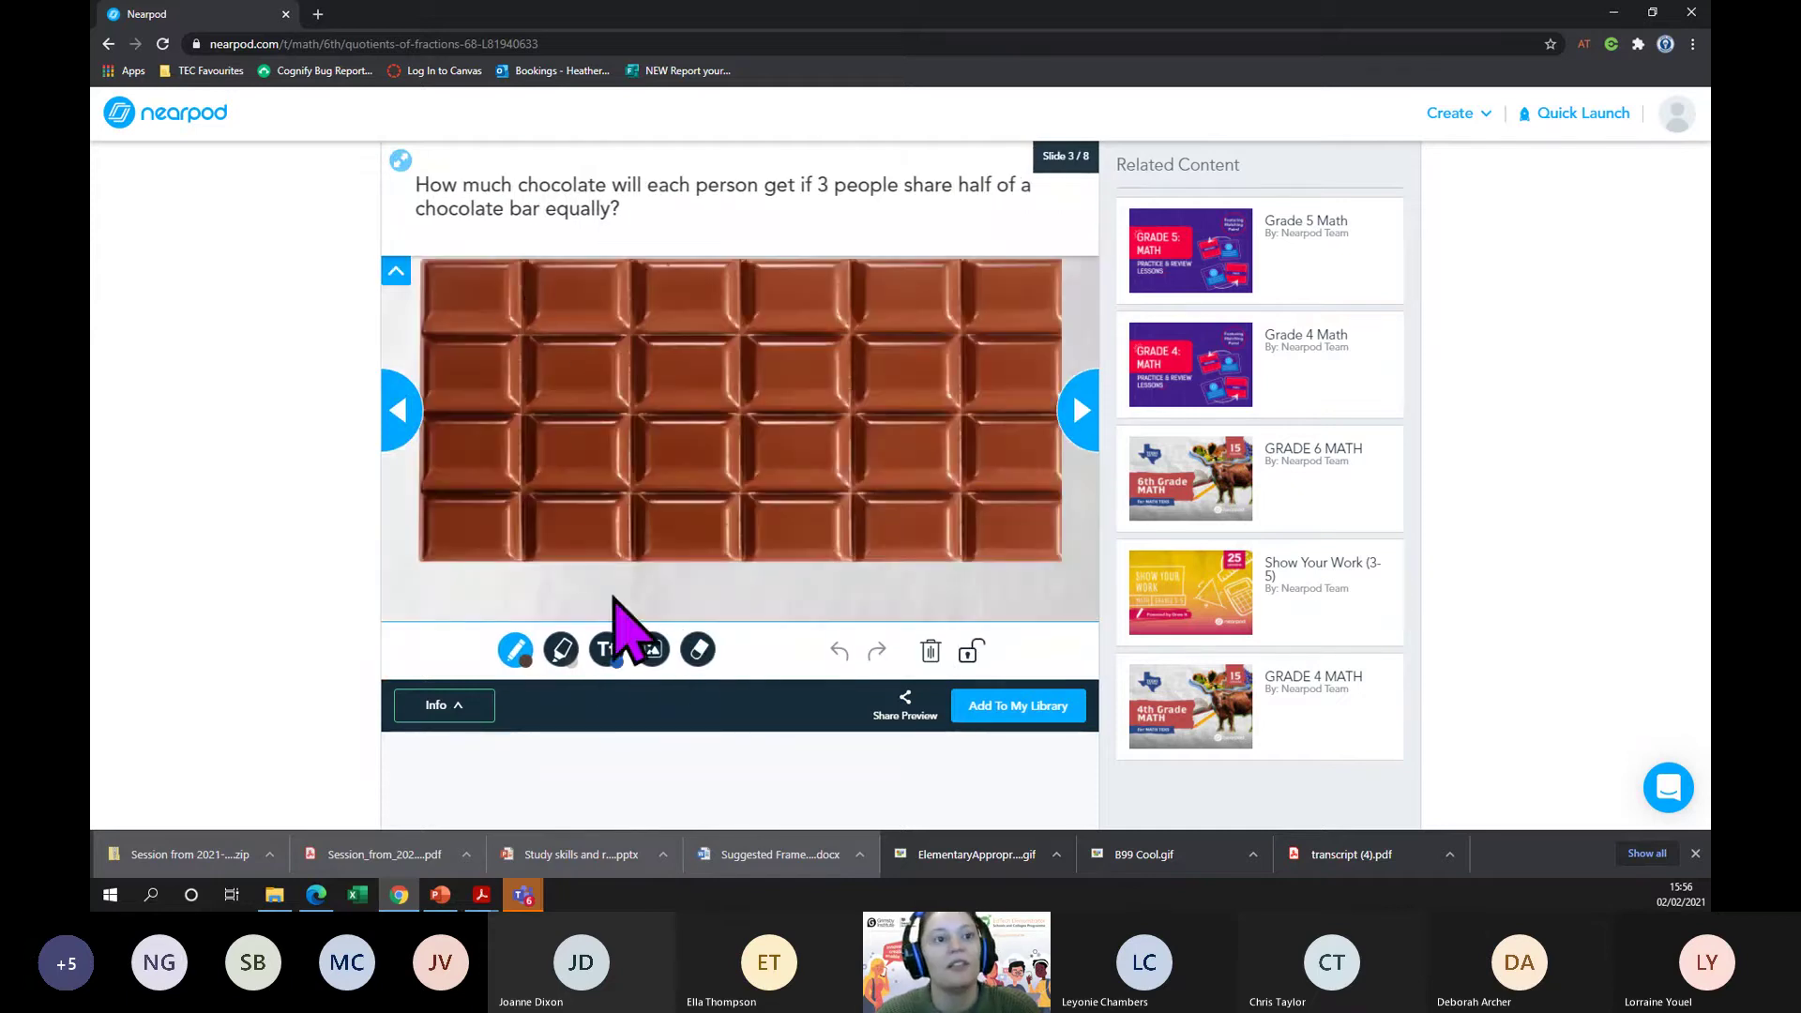
left_click(1085, 432)
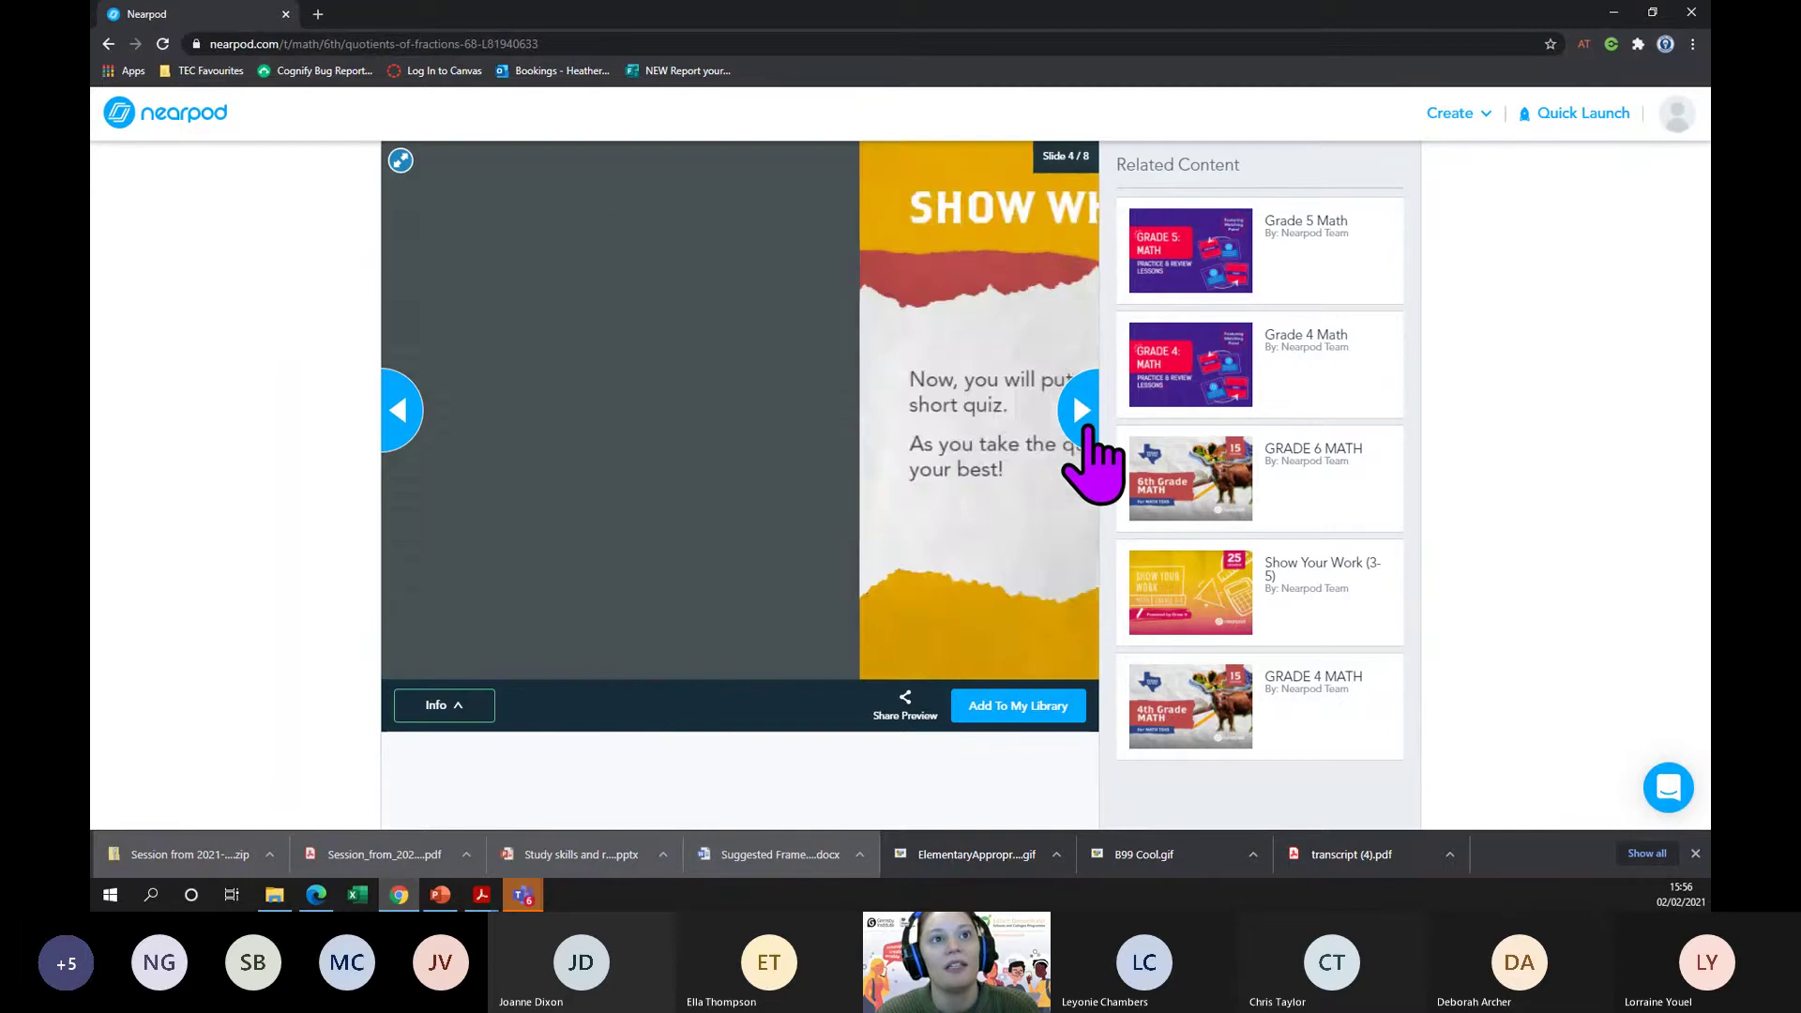
left_click(1086, 430)
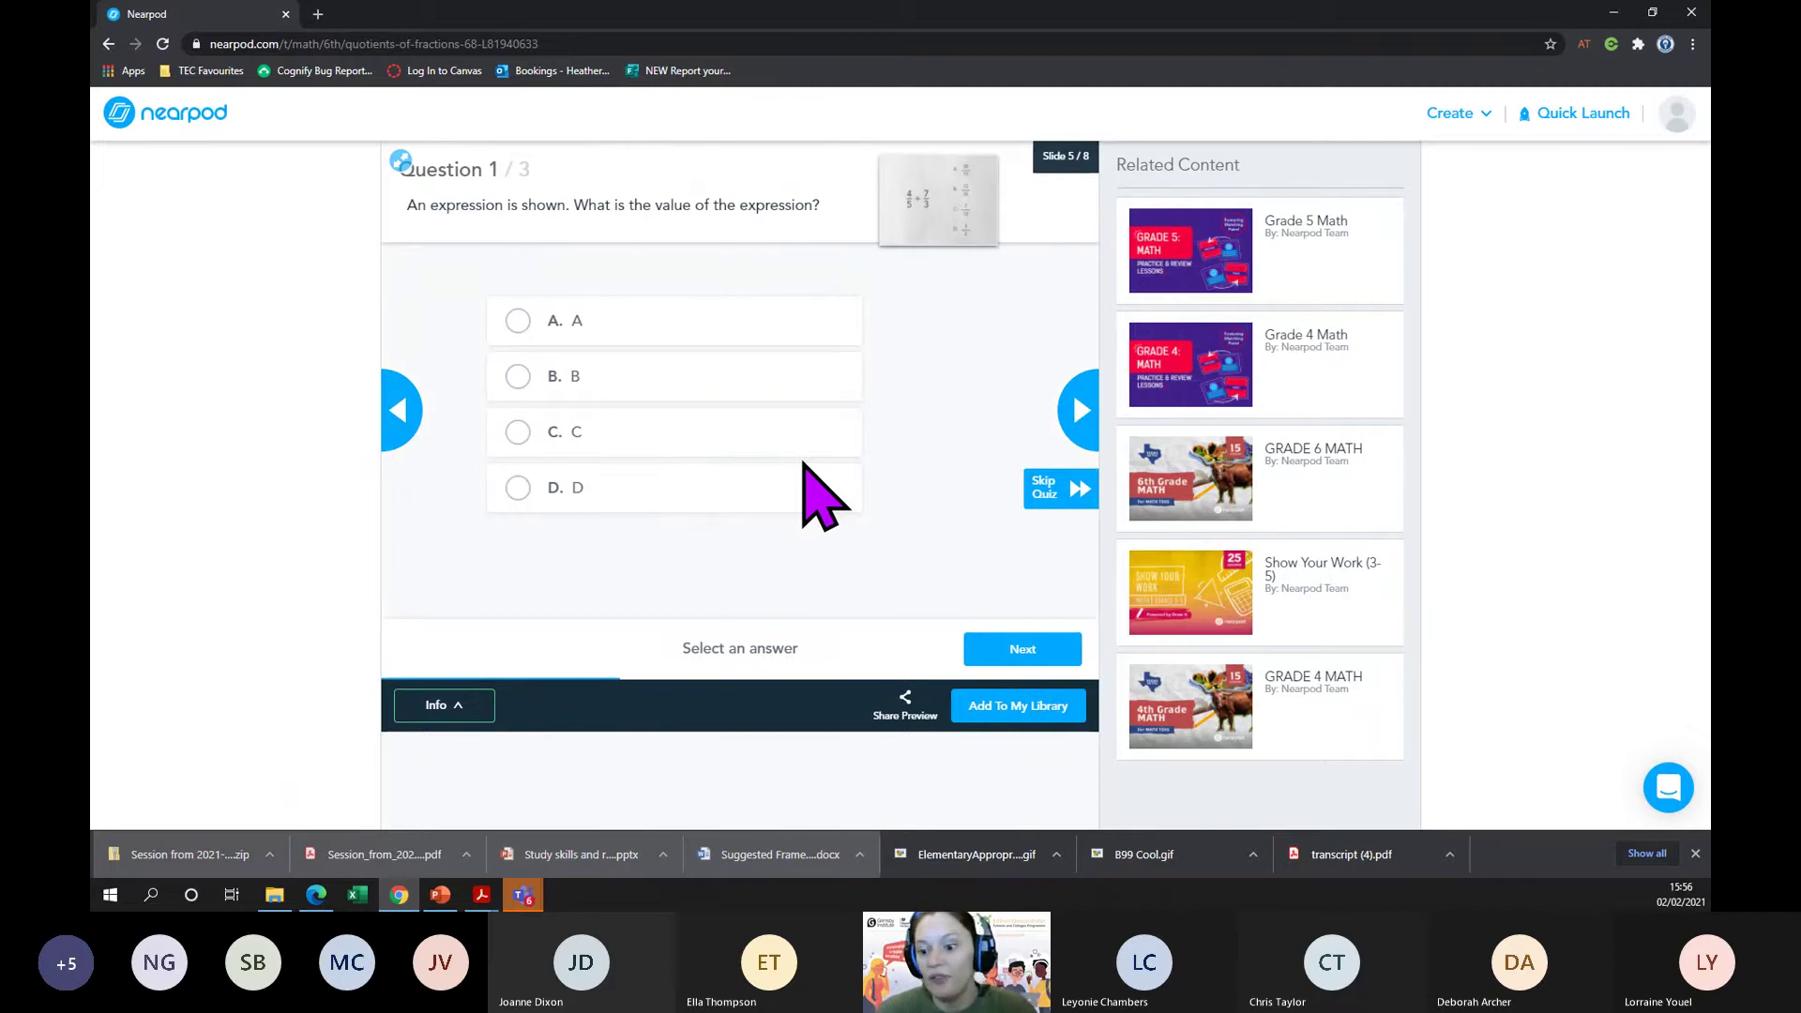
left_click(1079, 413)
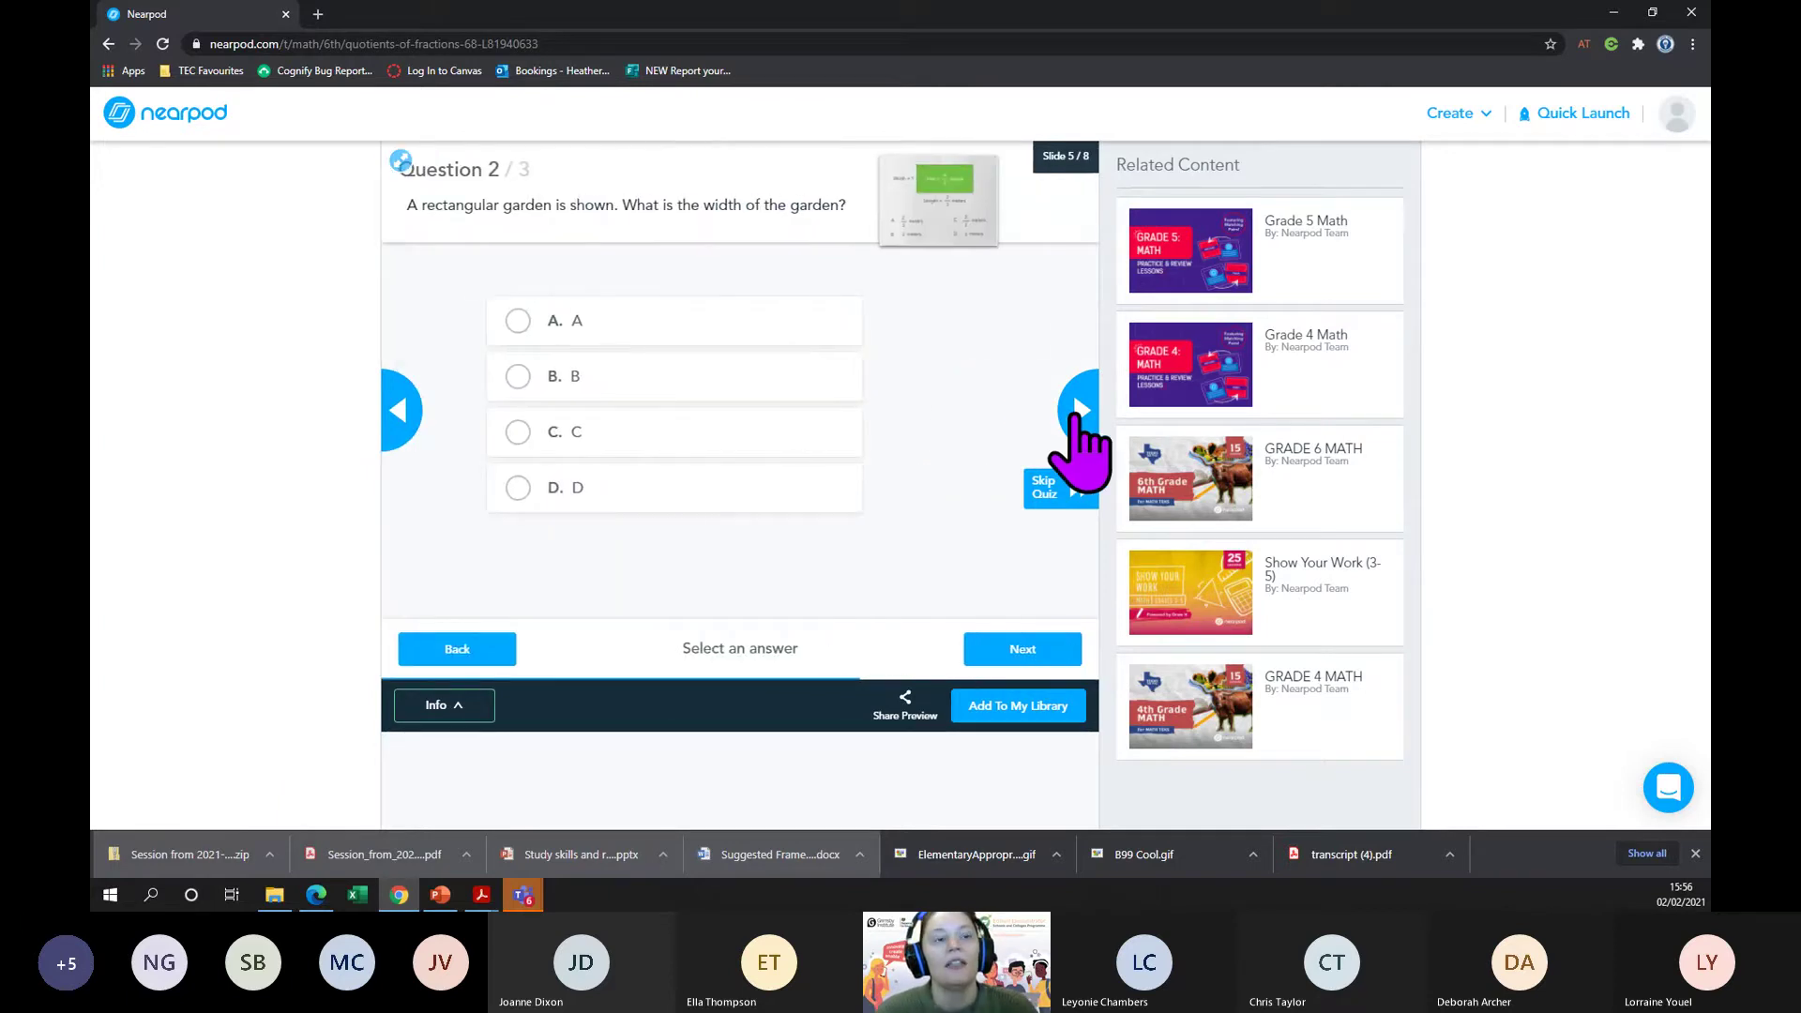
left_click(1078, 413)
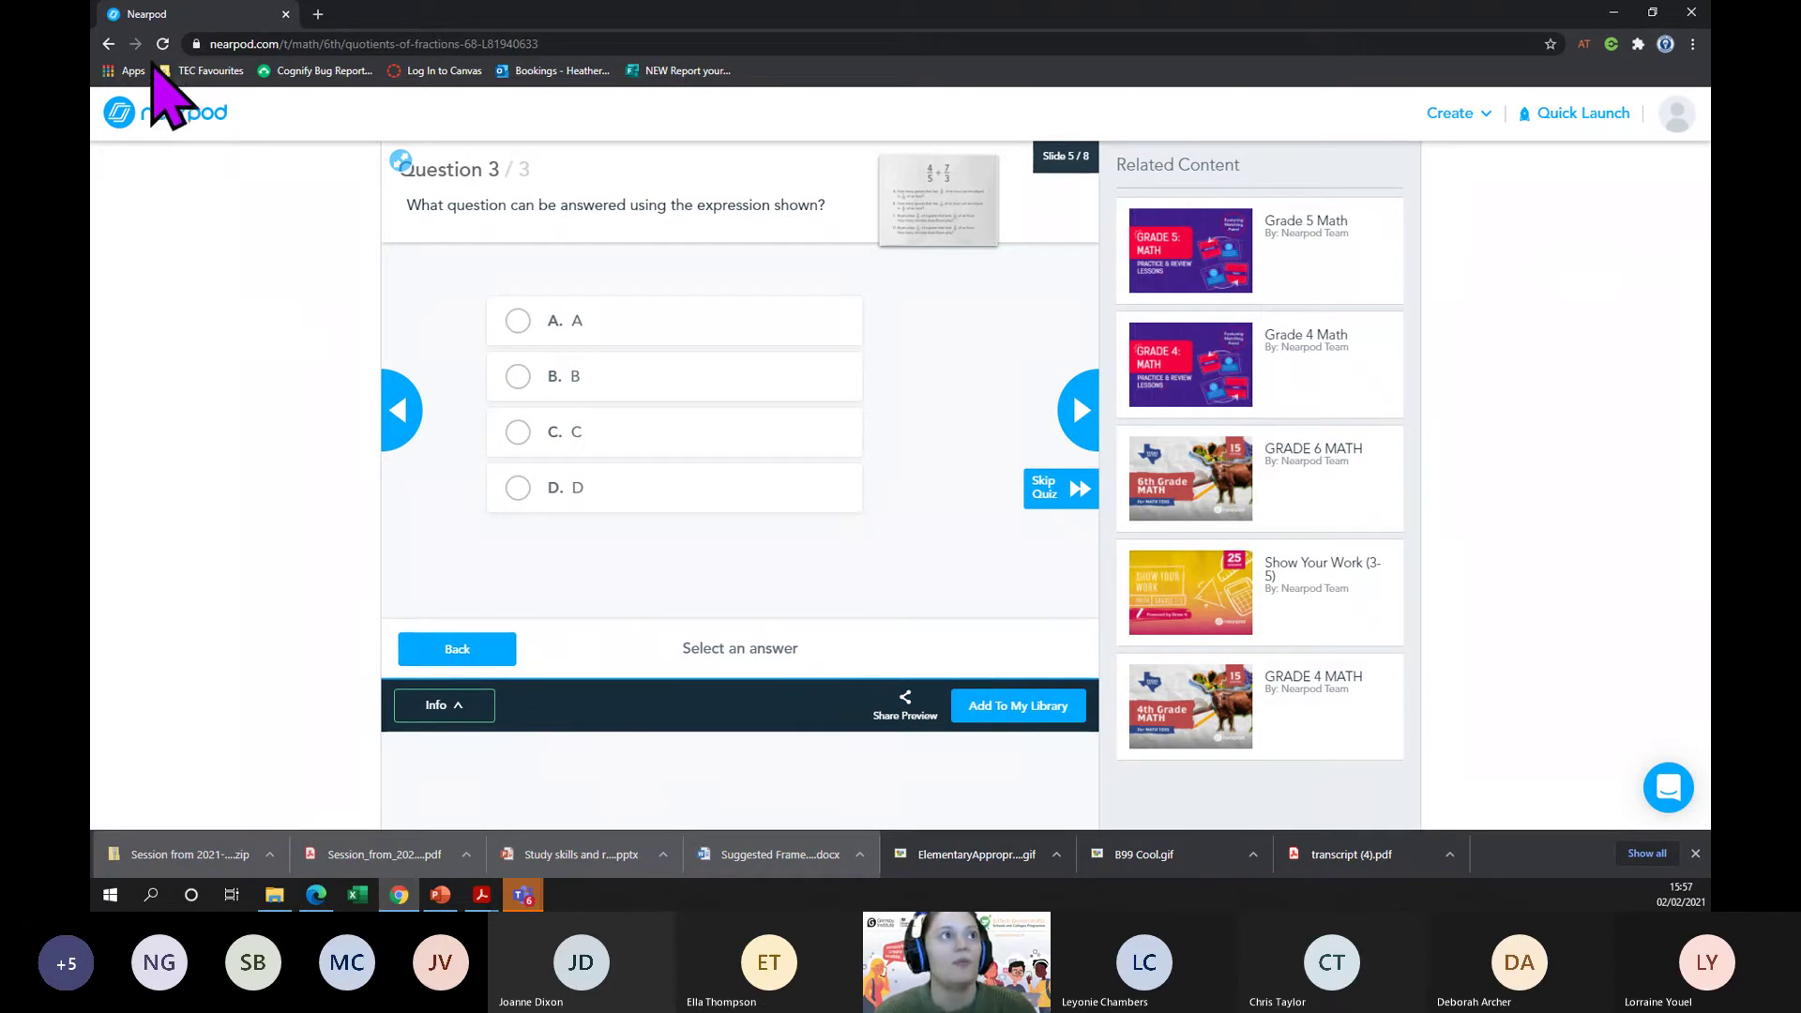
- Go back to the Nearpod Library overview and list its Science videos
left_click(113, 51)
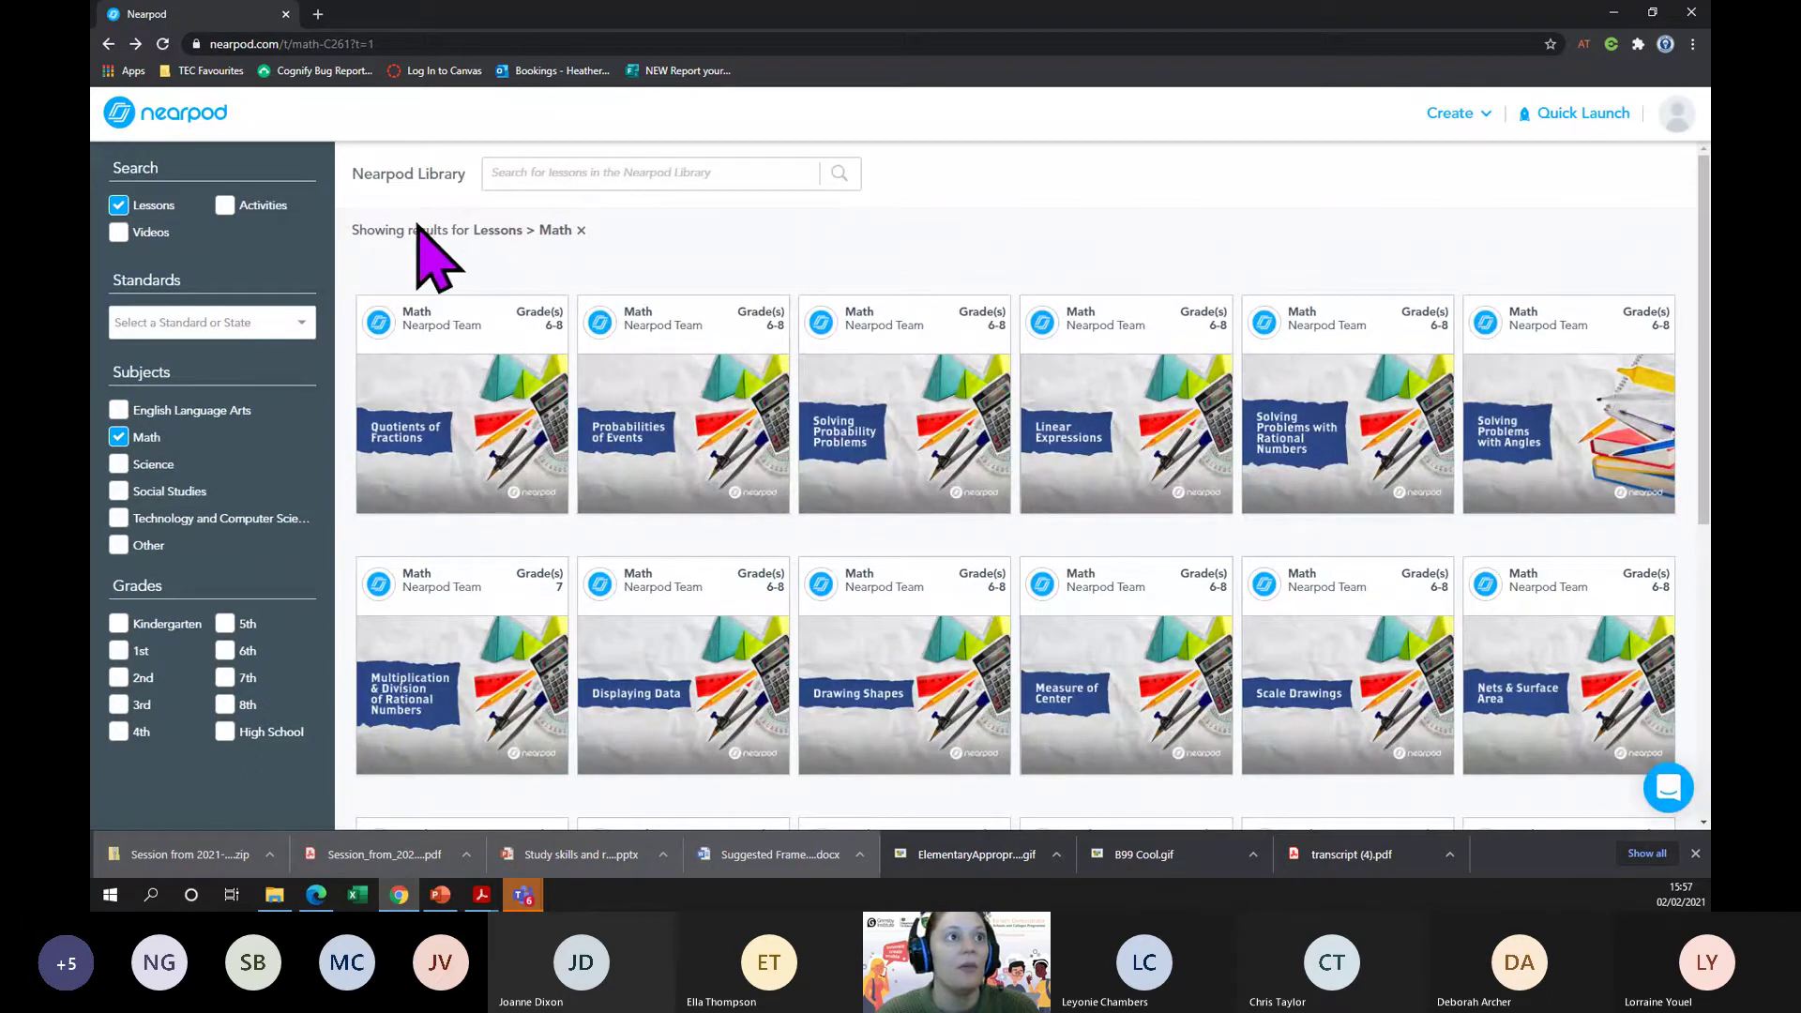
left_click(109, 44)
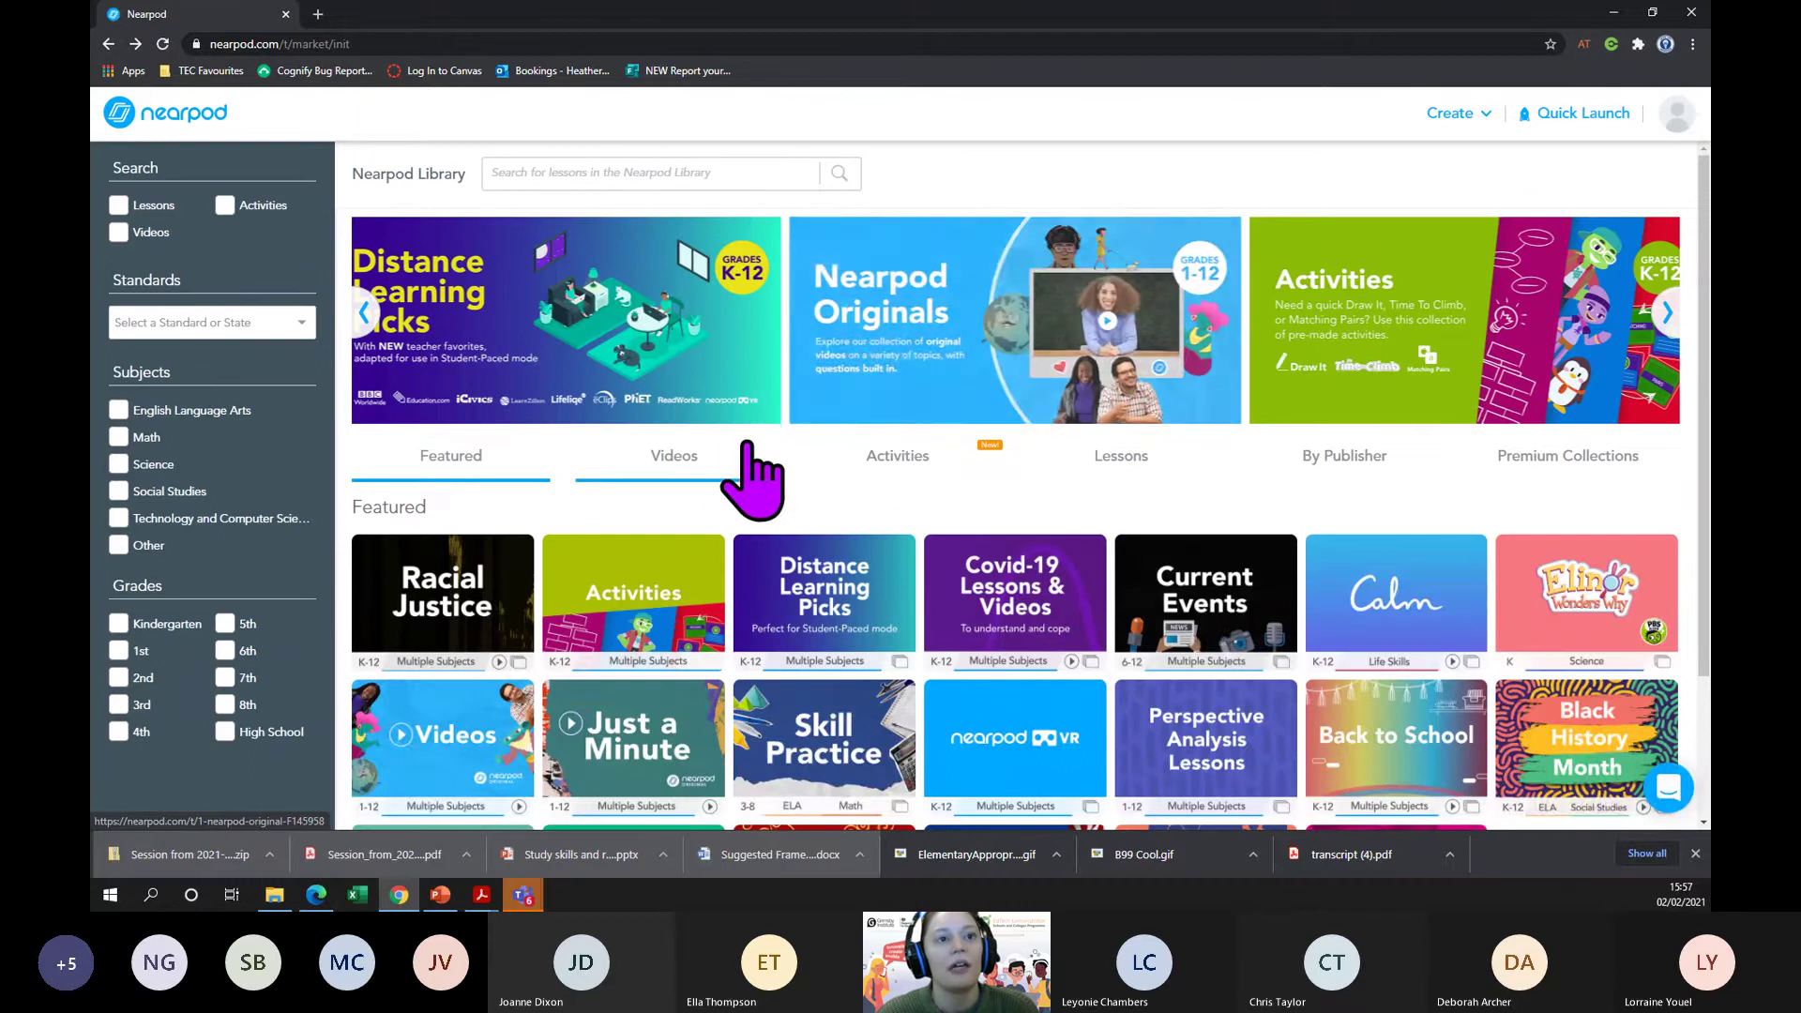
left_click(720, 455)
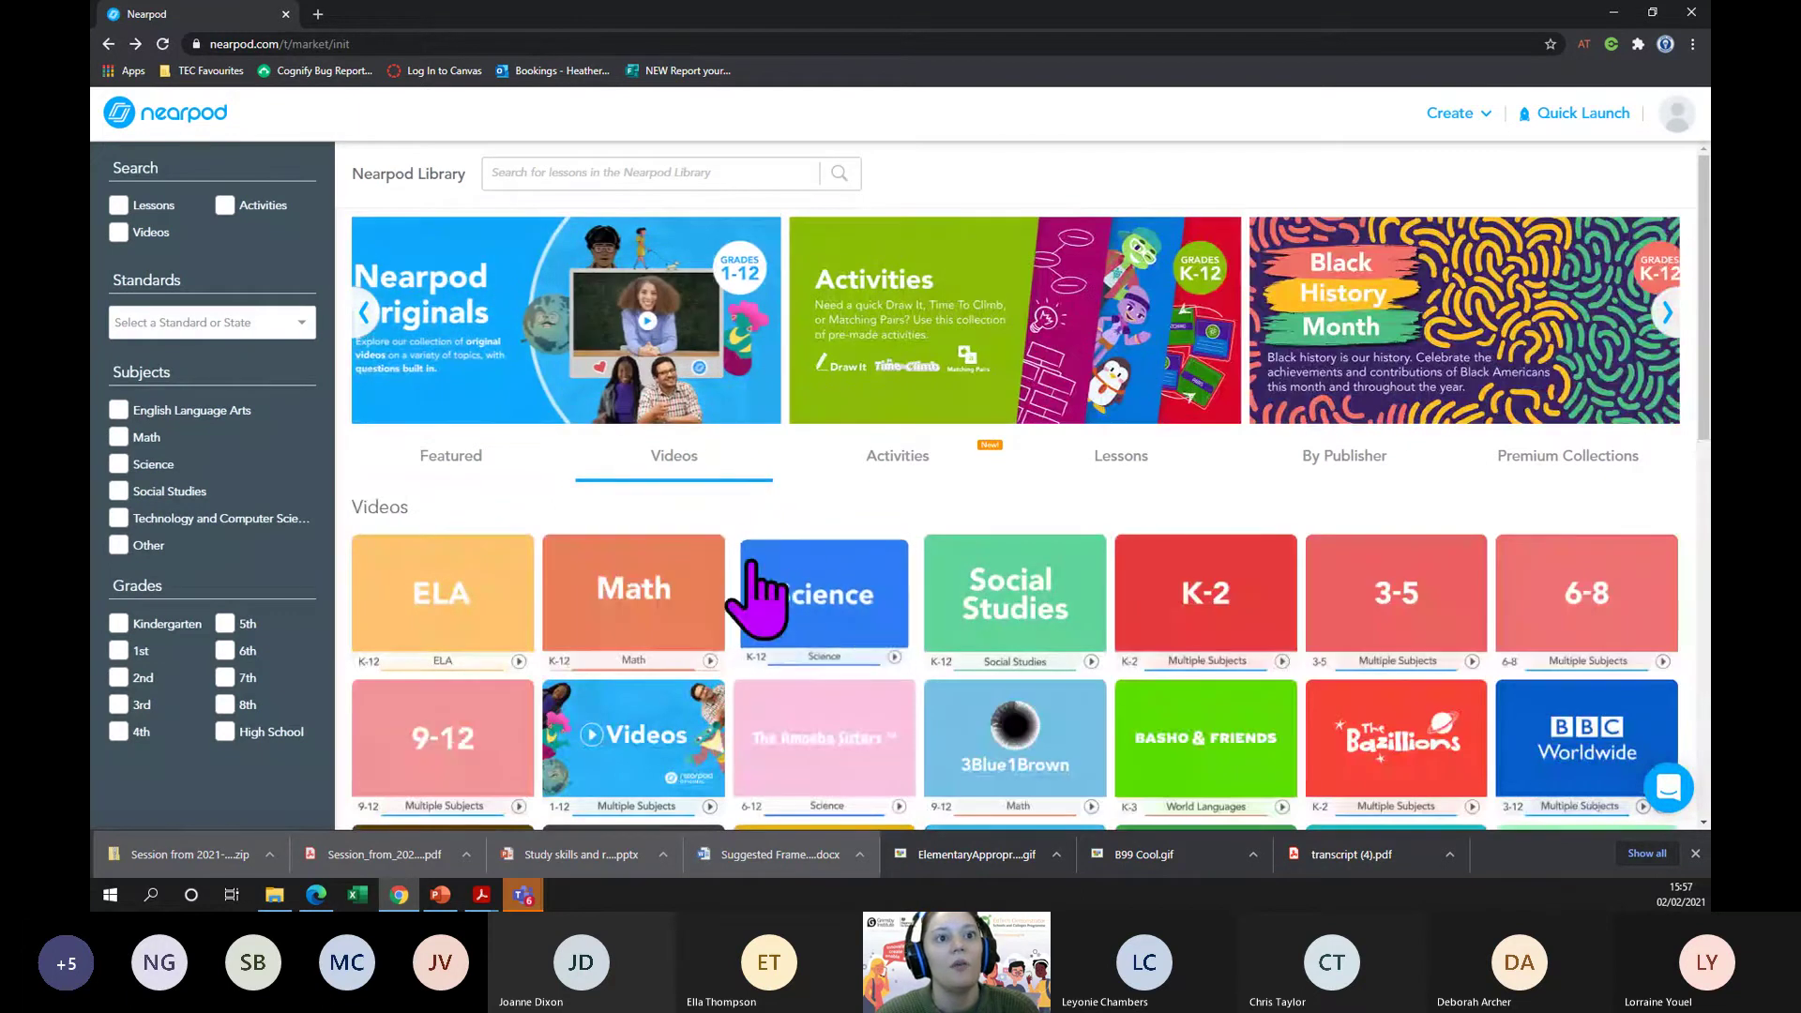
left_click(835, 586)
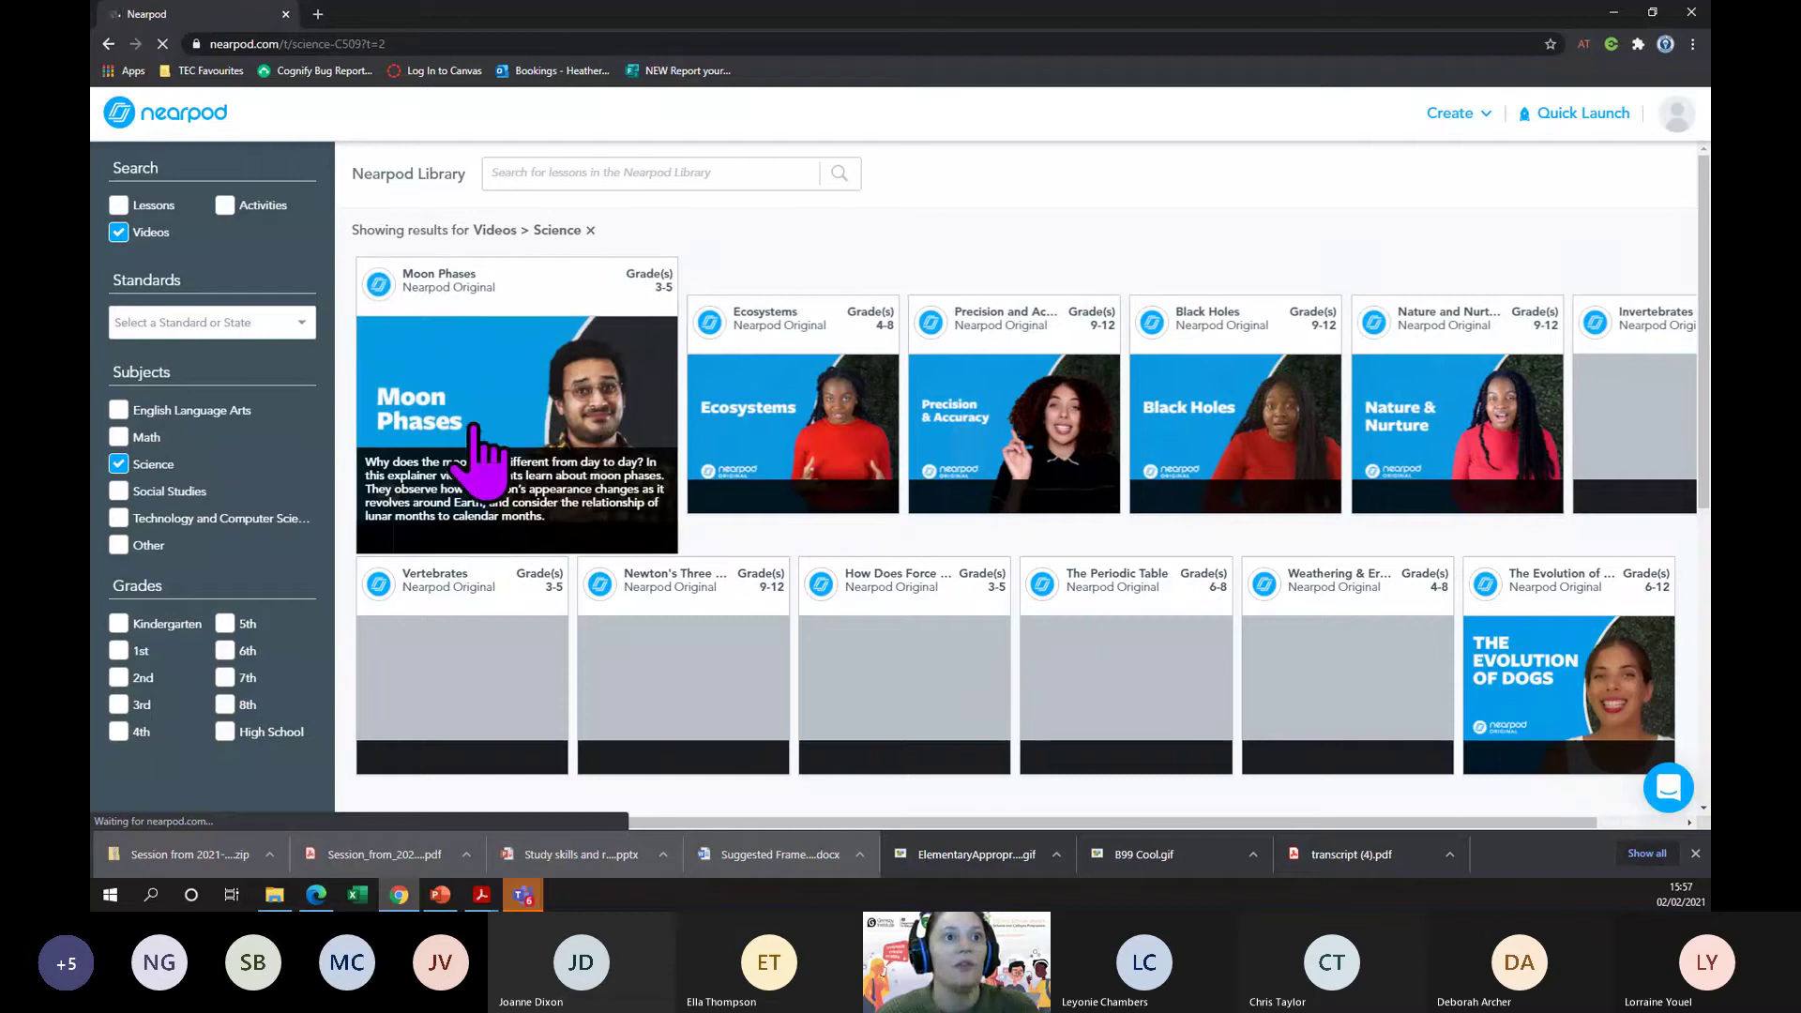
- Try to add the Moon Phases video to the lesson library, decline the storage upgrade and look over the other Science videos
left_click(659, 541)
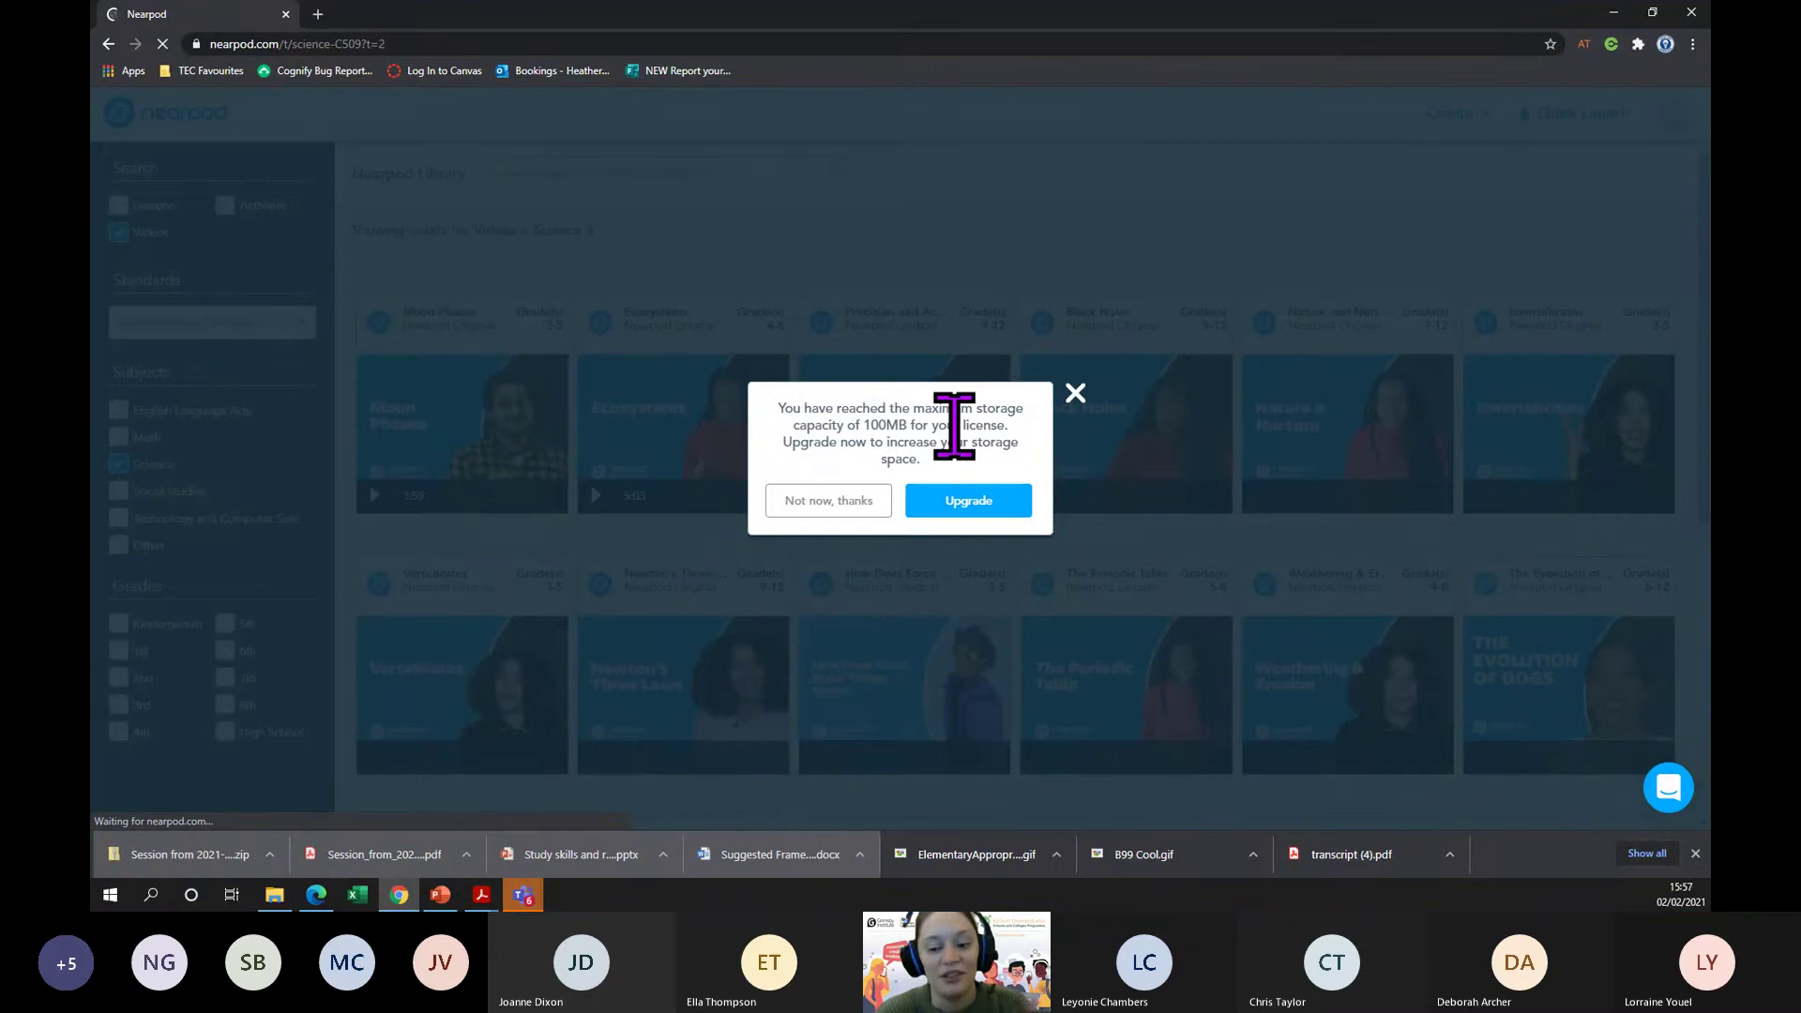
left_click(1074, 392)
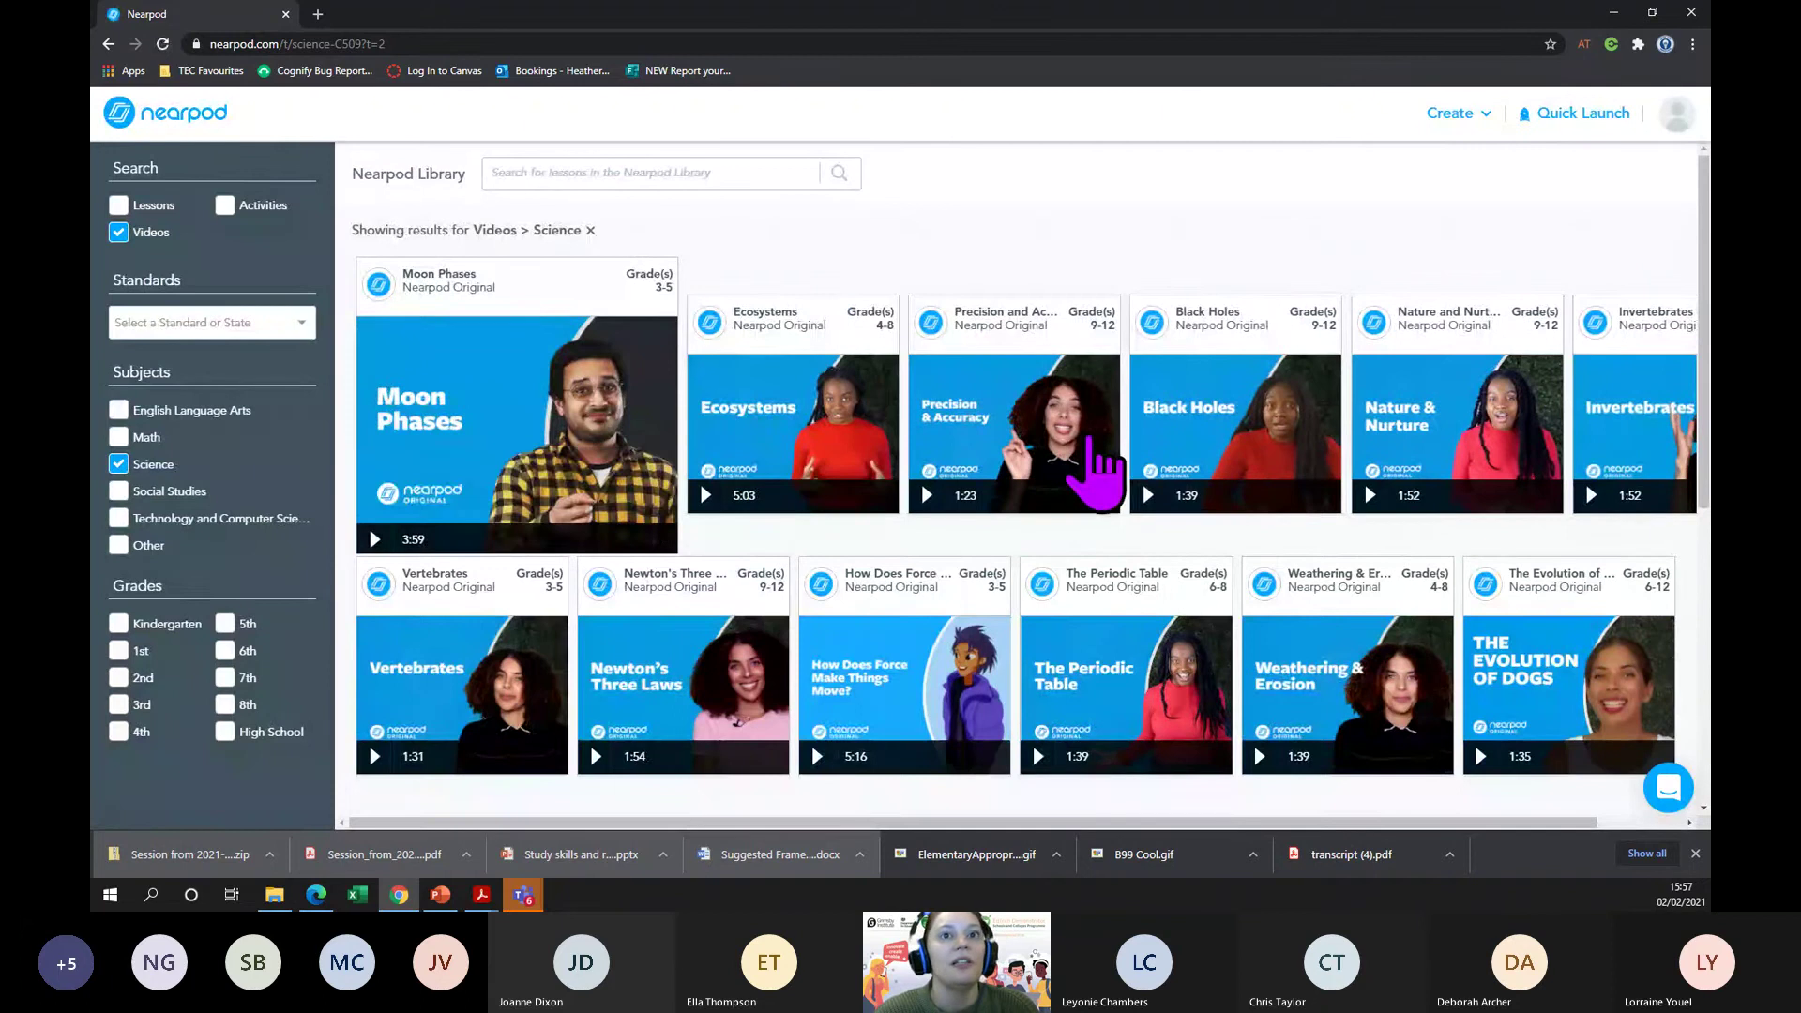
scroll(982, 511, "down", 1)
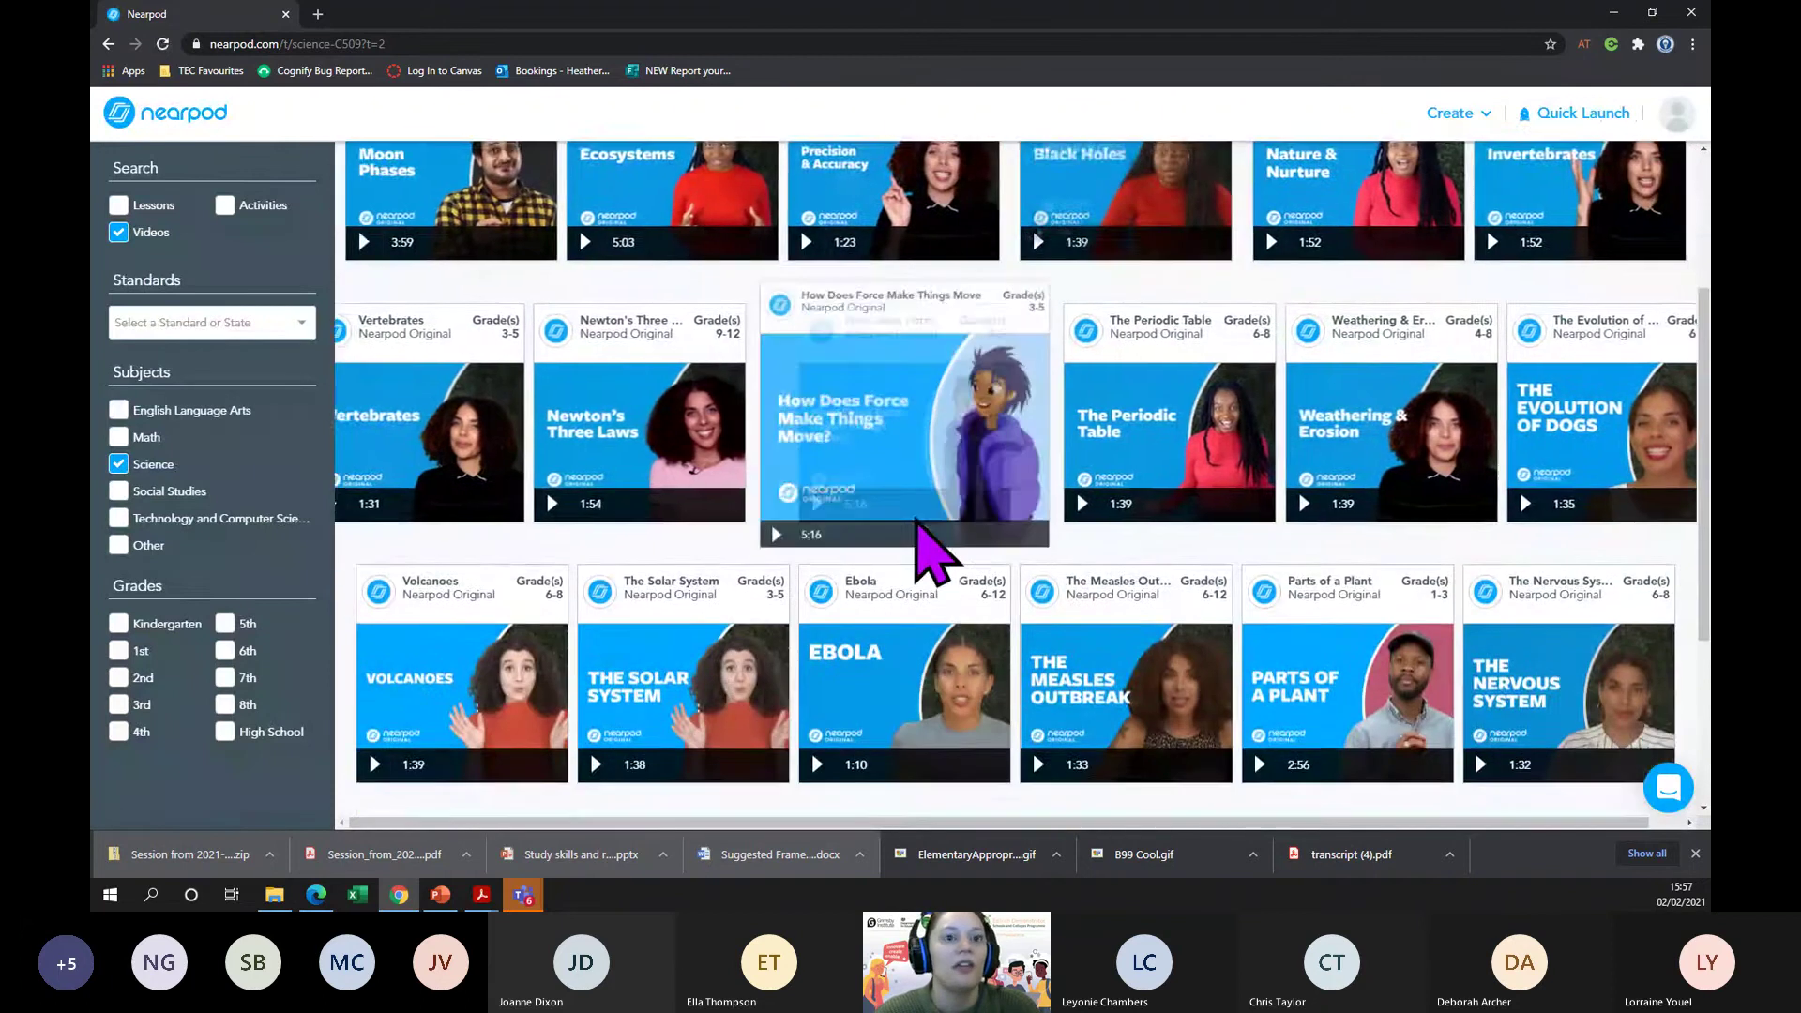
scroll(924, 555, "down", 2)
- Return to the Nearpod Library overview and look over the Featured collections
left_click(108, 45)
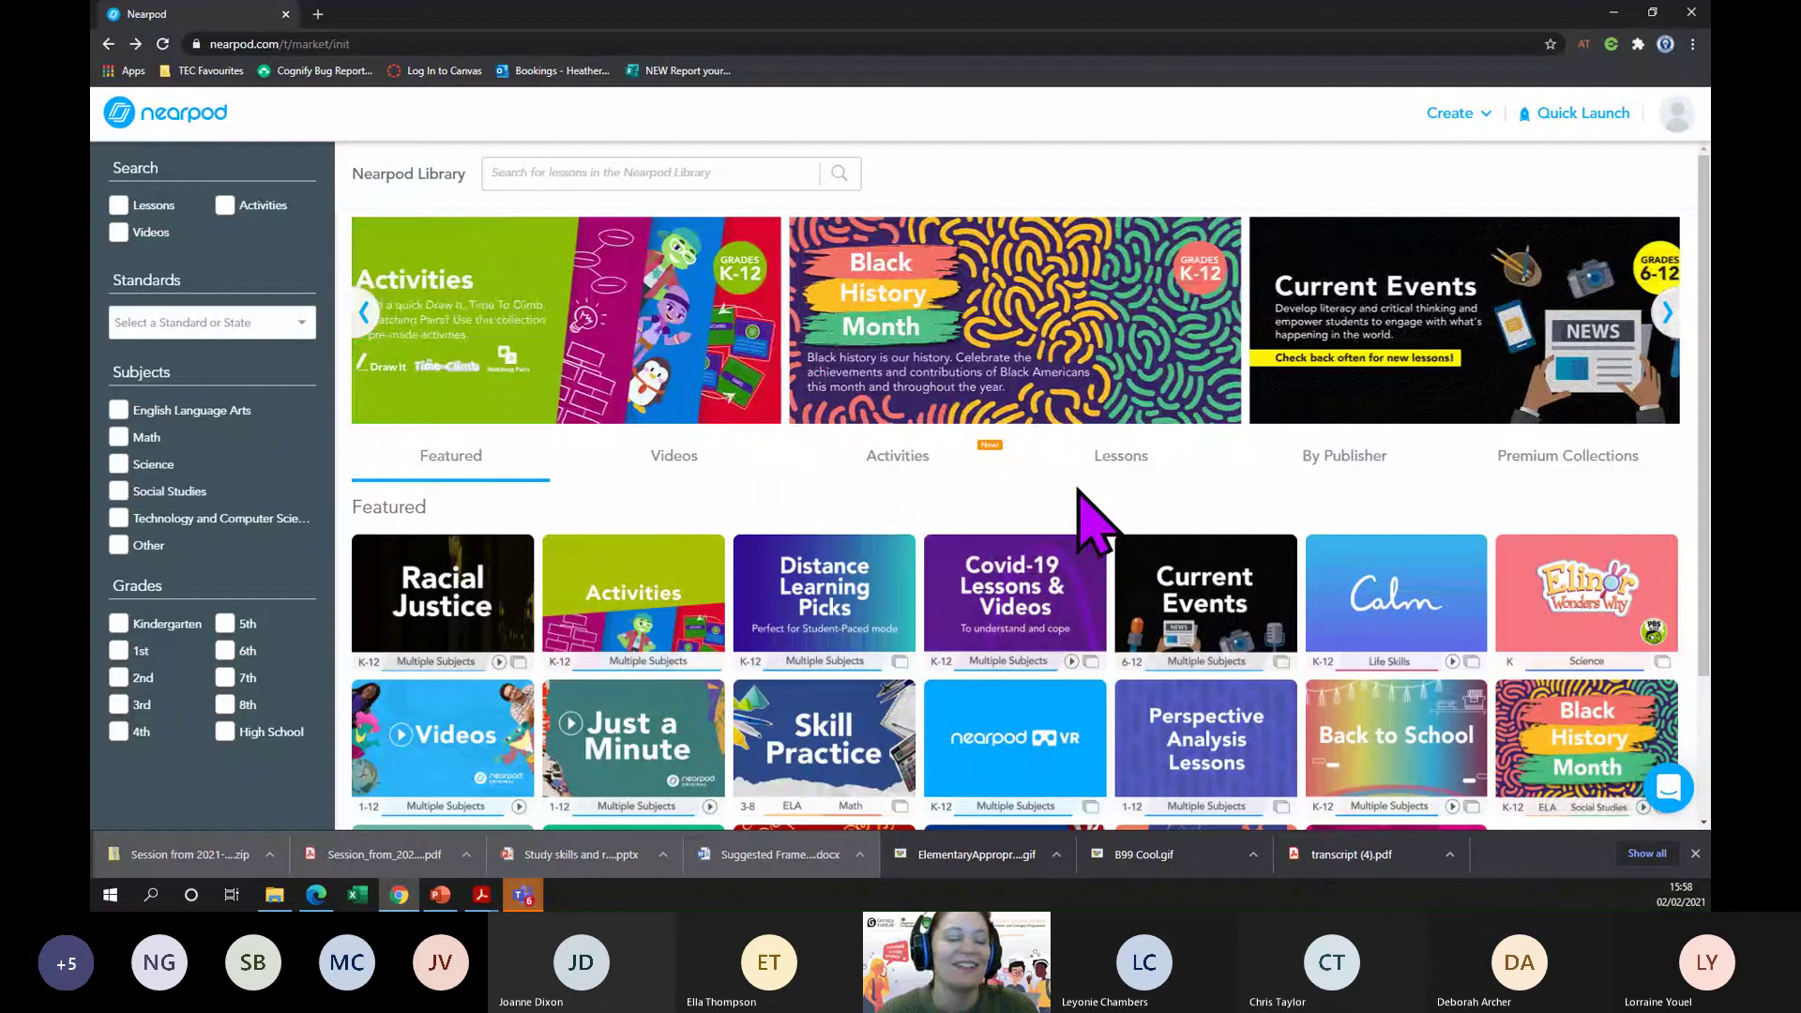
scroll(1093, 516, "down", 2)
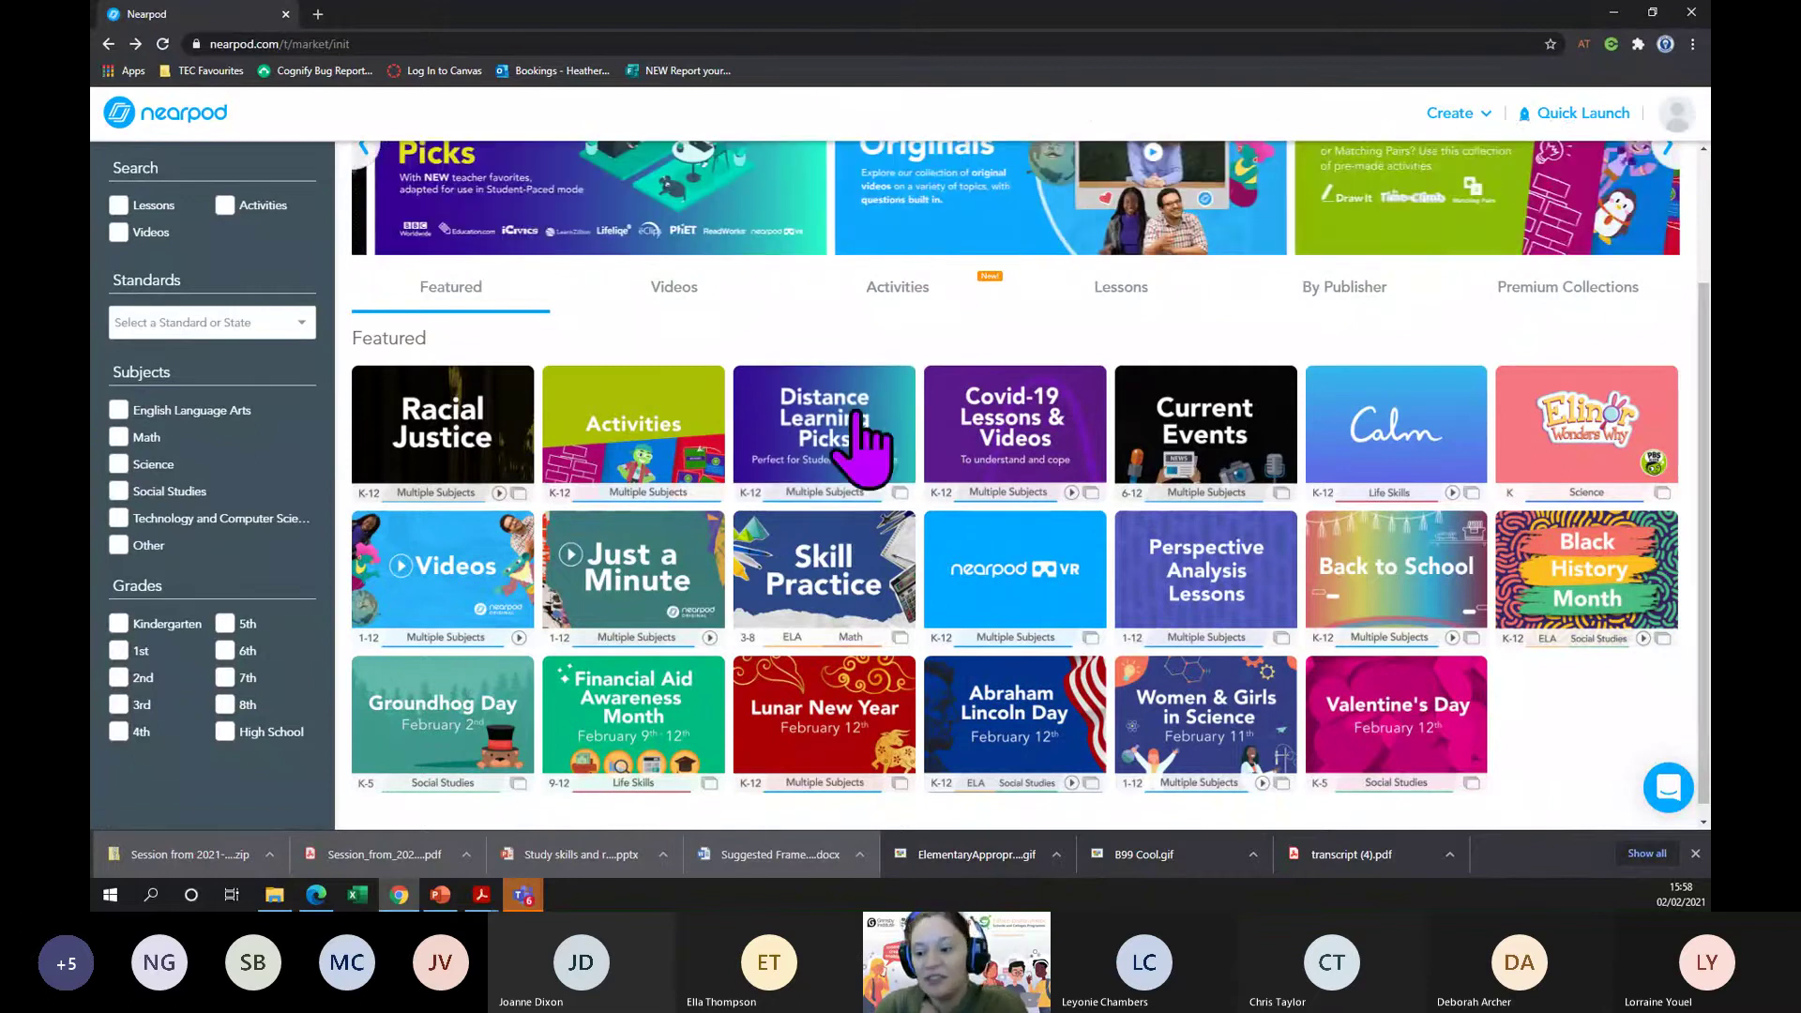
left_click(1163, 536)
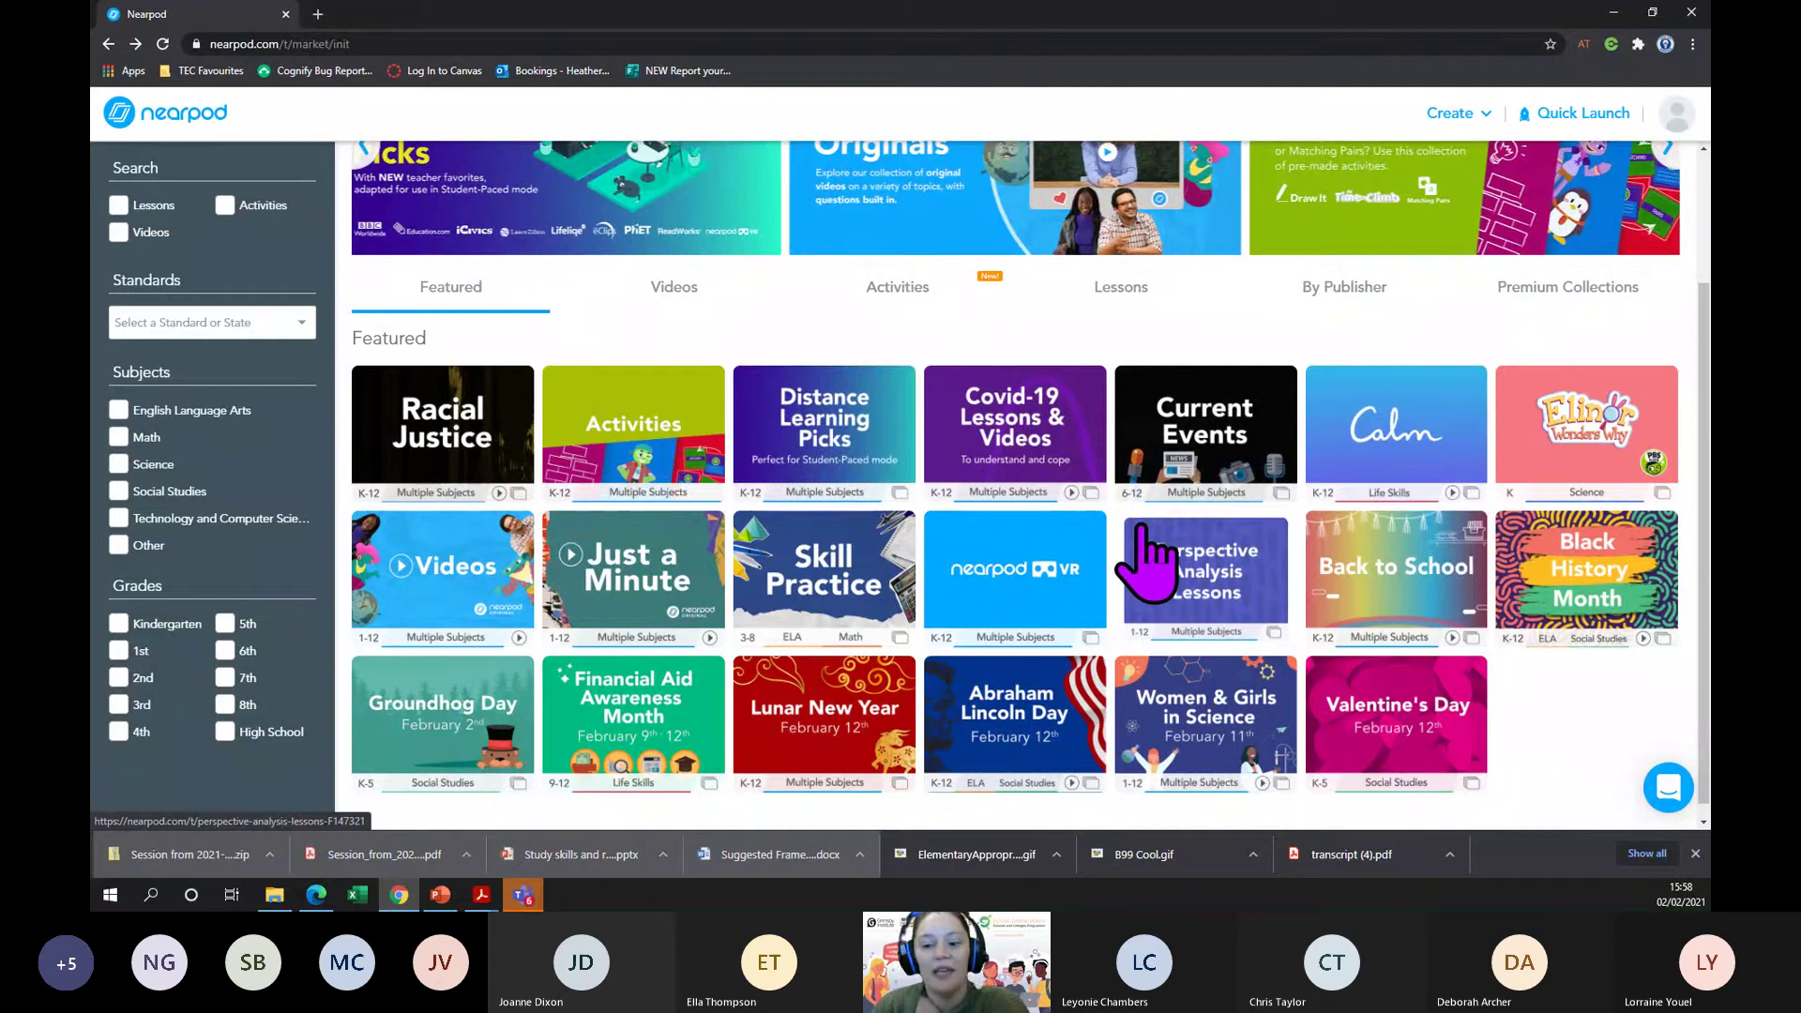
left_click(1387, 487)
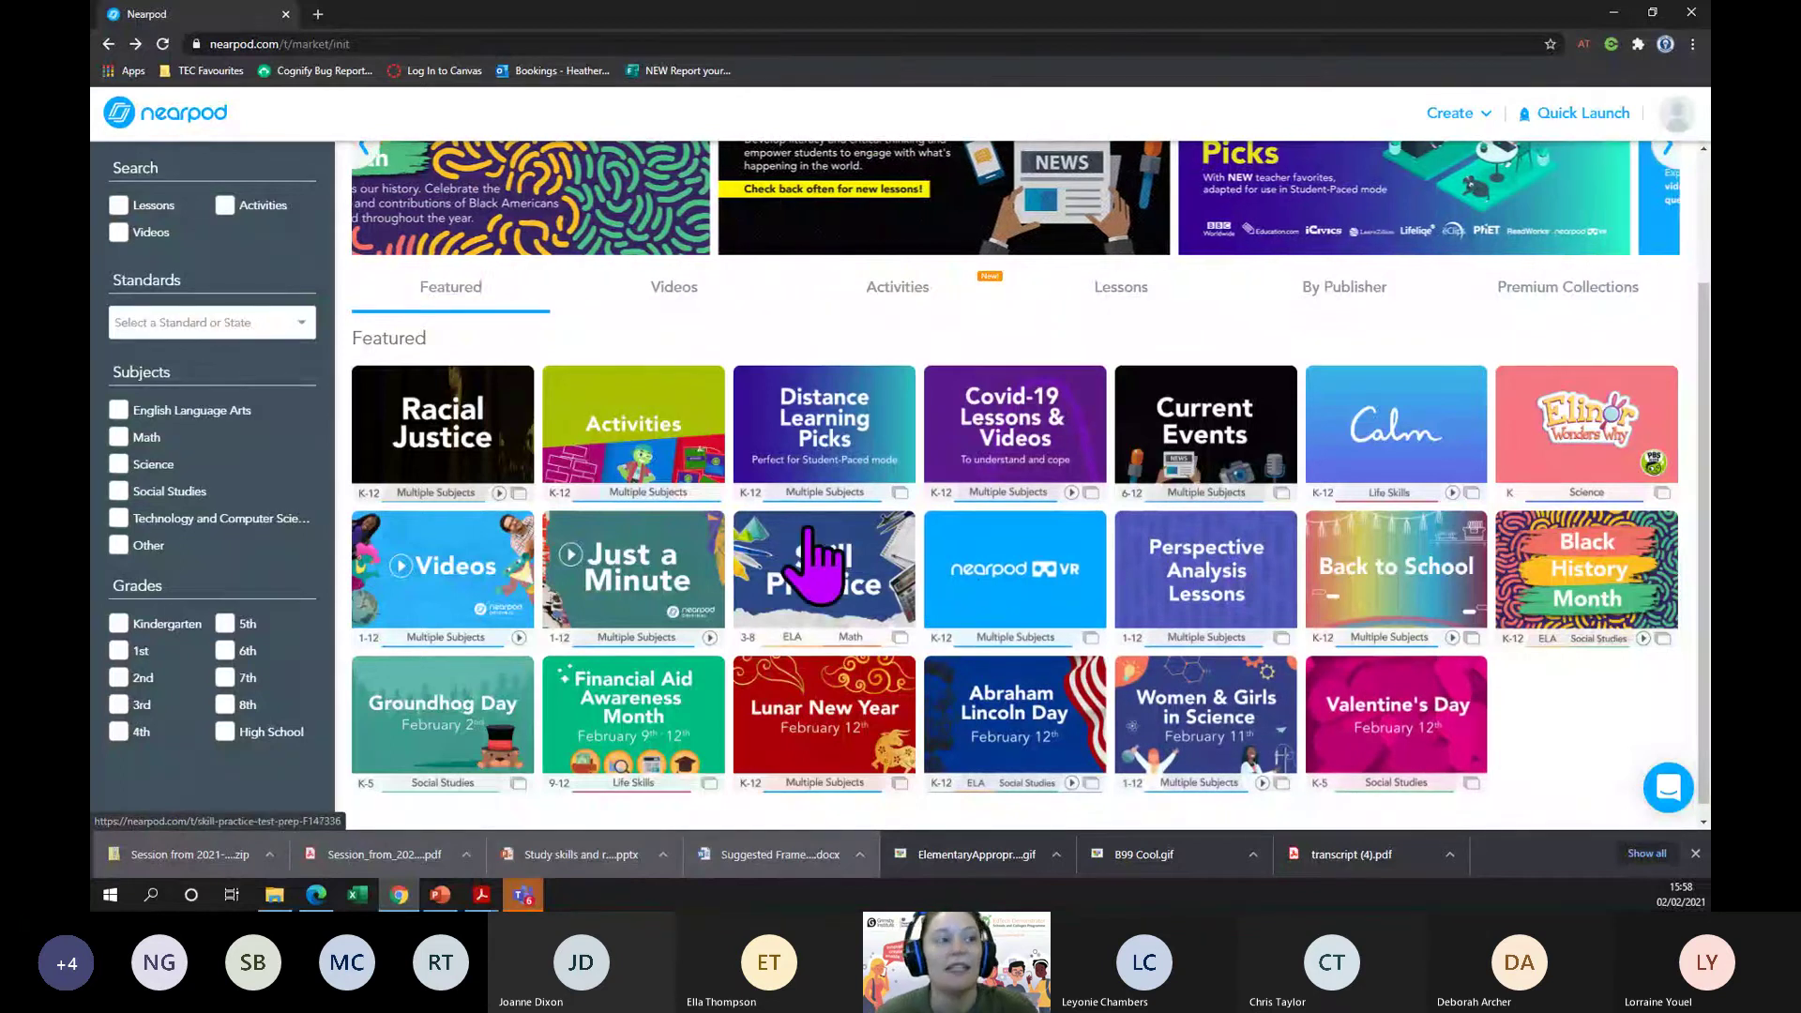
scroll(424, 568, "up", 2)
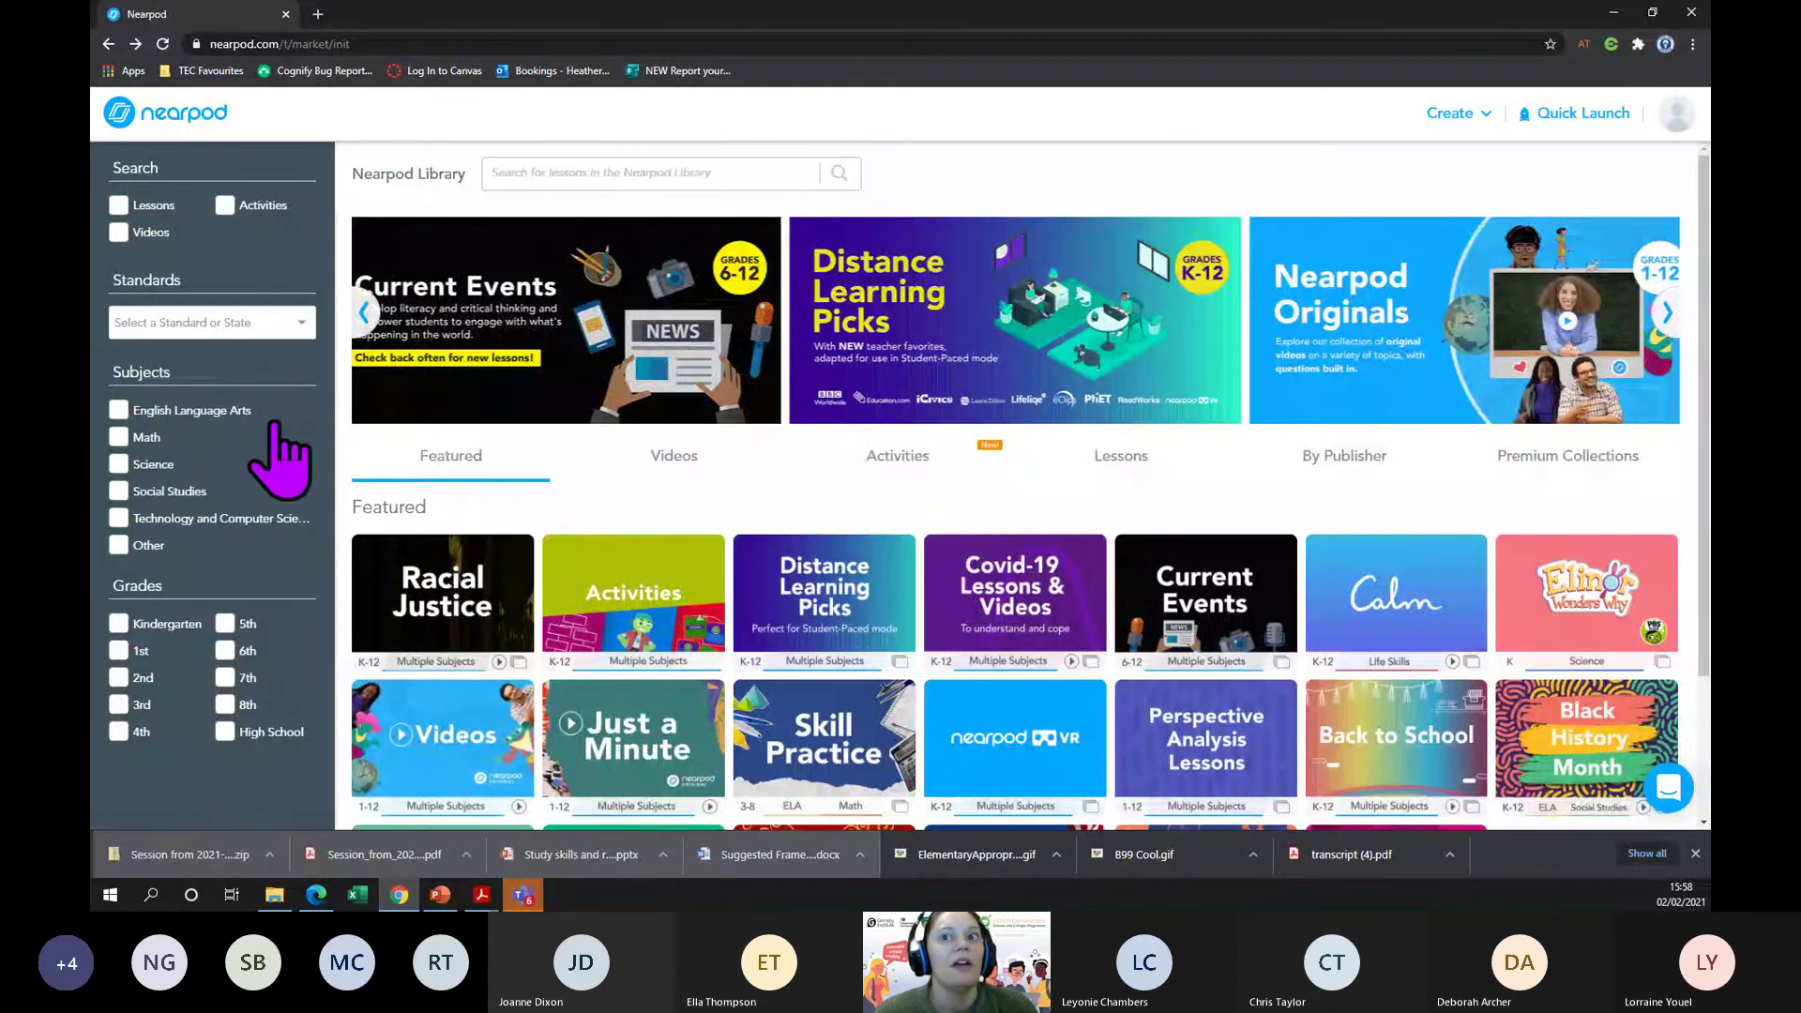
- Return to My Library and show the launch options of the Our Solar System: Vocabulary and Observing the Sun and Moon lessons
left_click(186, 113)
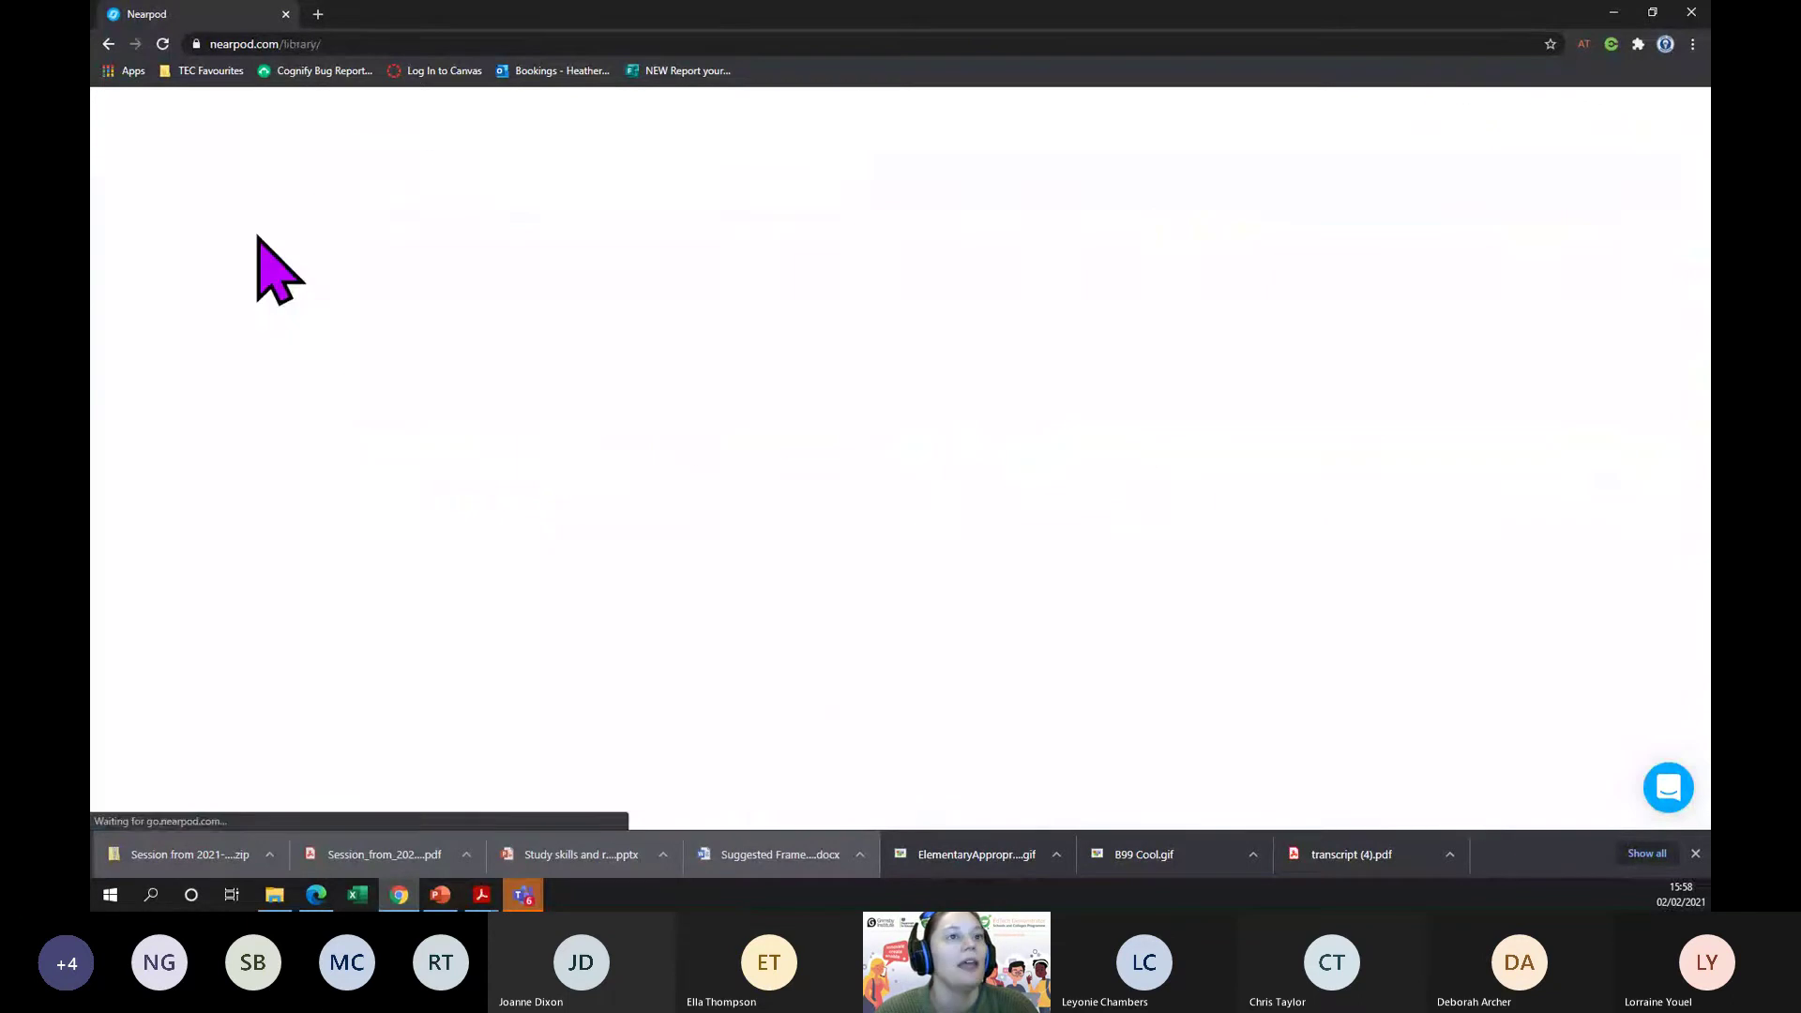
mouse_move(663, 499)
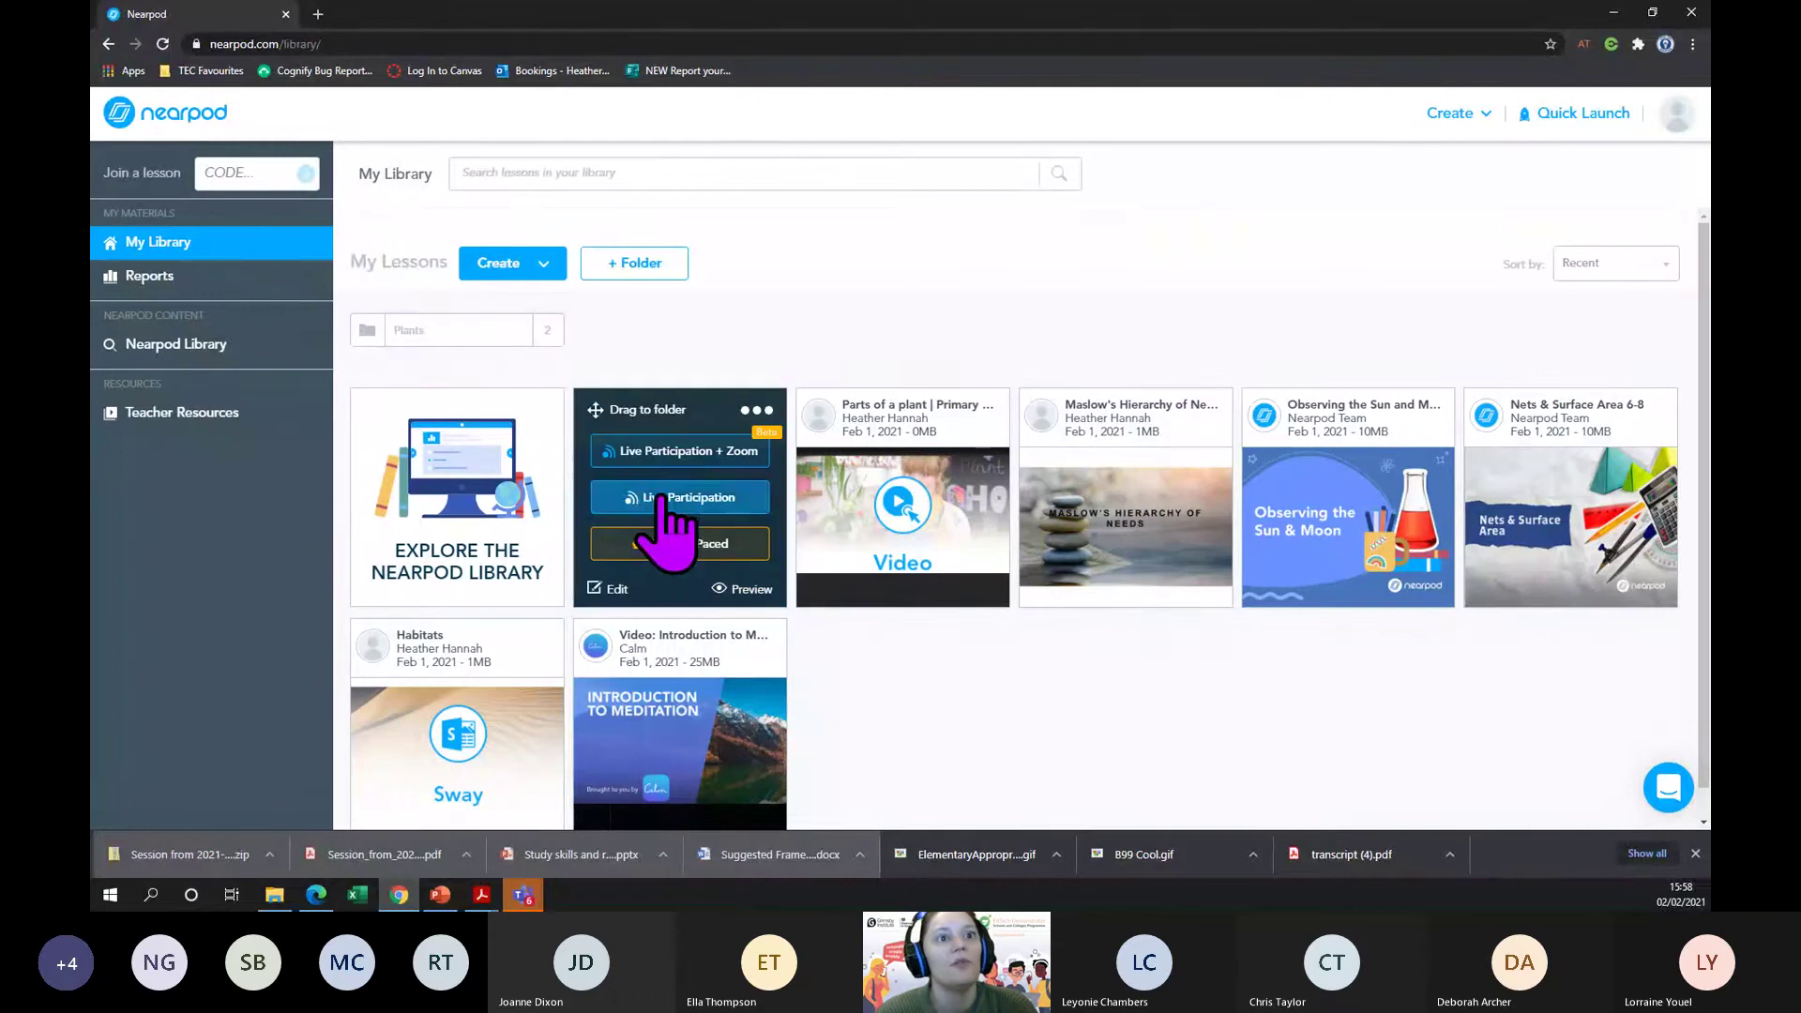
mouse_move(1332, 558)
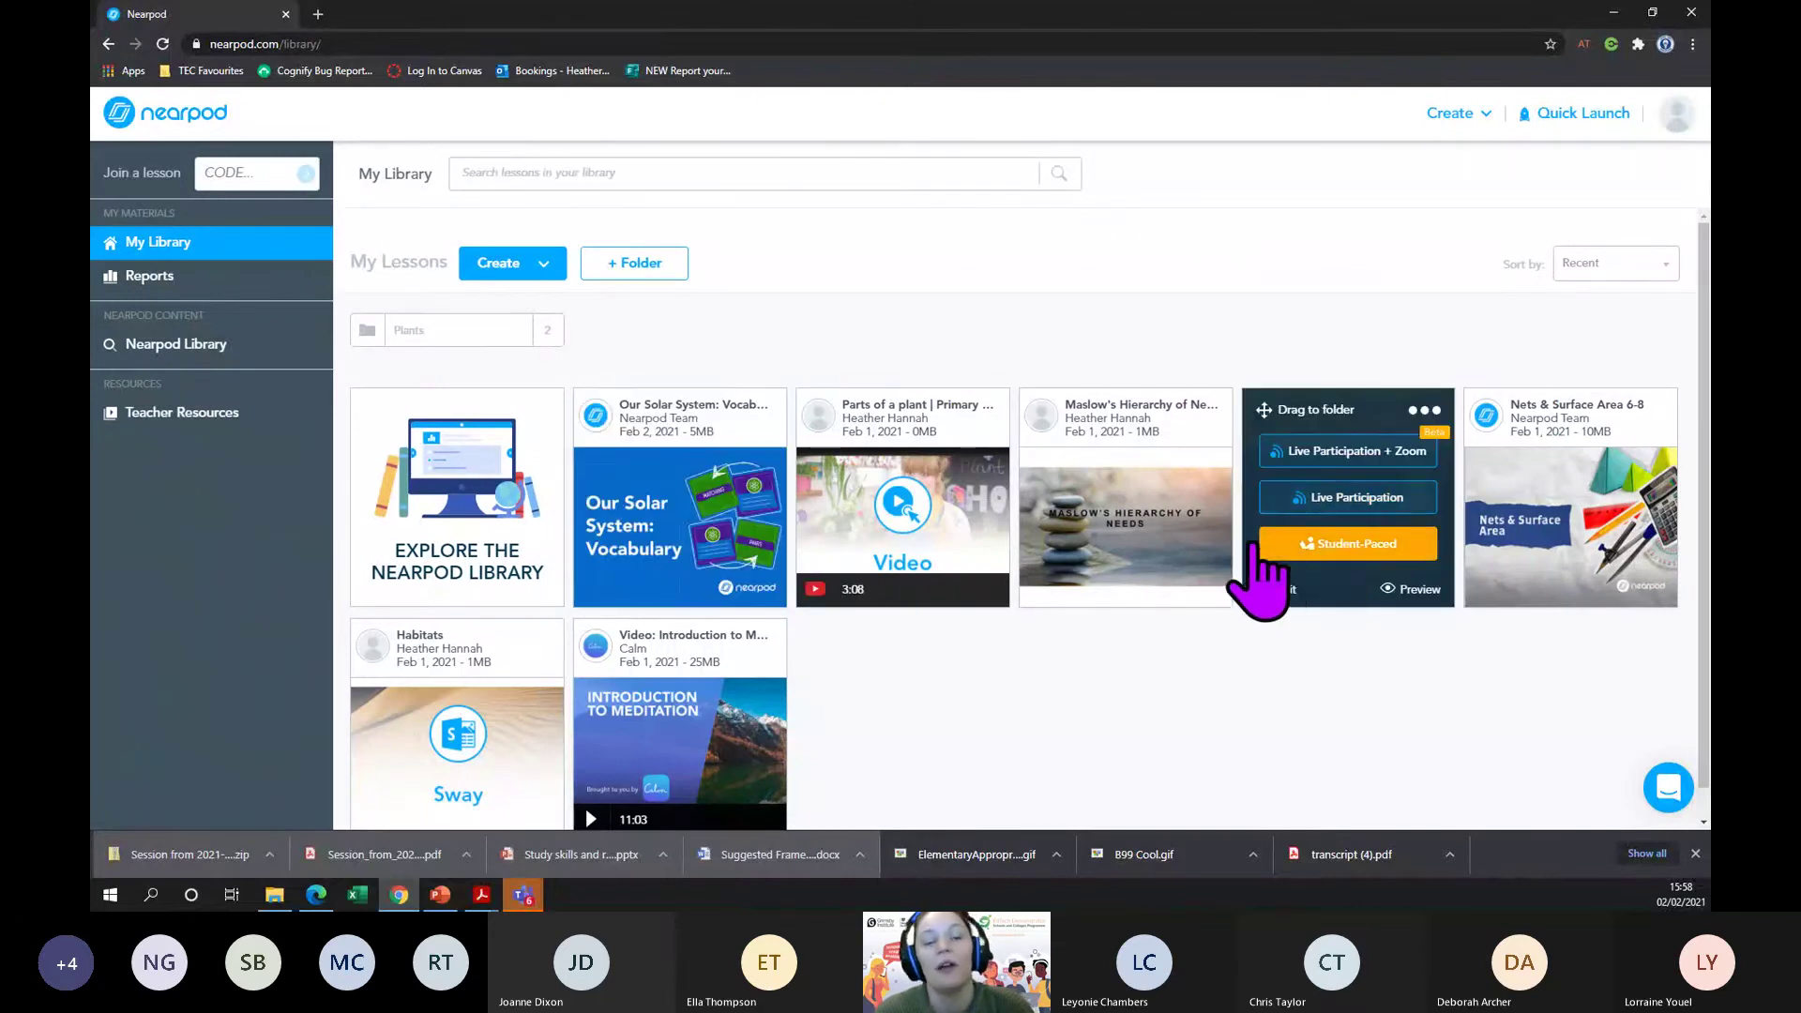
- Duplicate the downloaded Observing the Sun and Moon lesson and open the copy for editing
mouse_move(1526, 572)
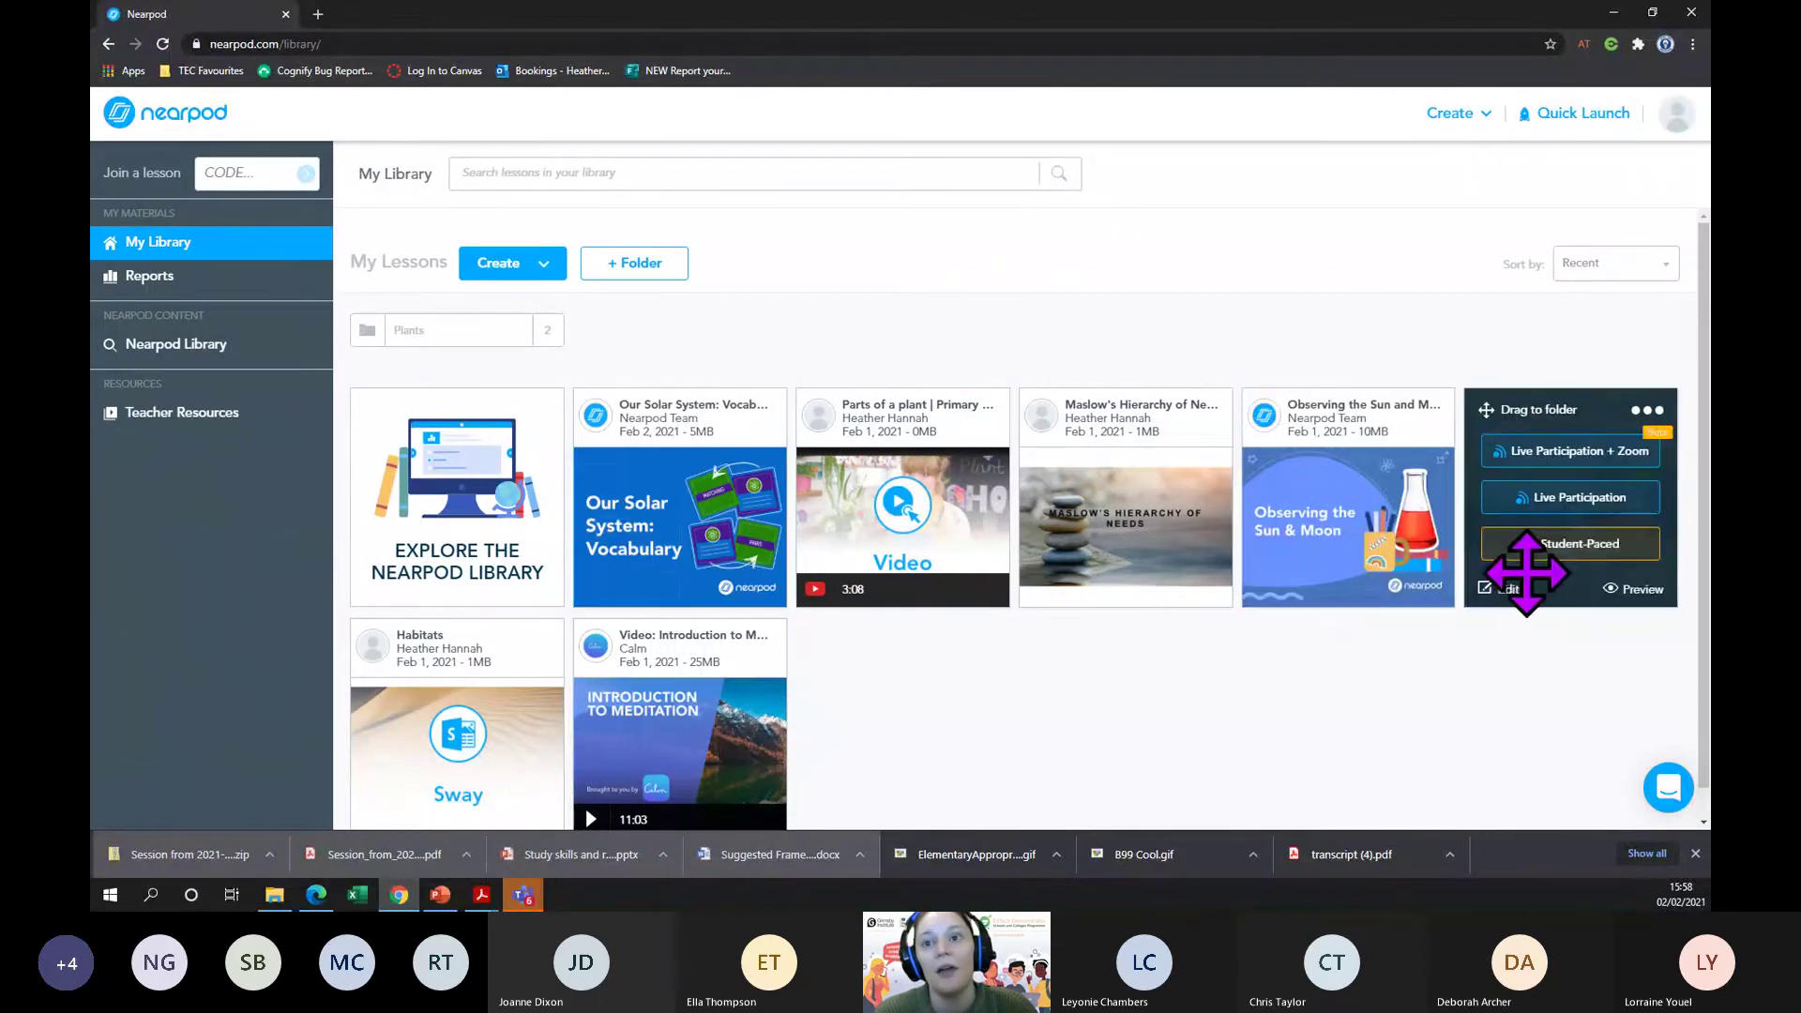
mouse_move(724, 680)
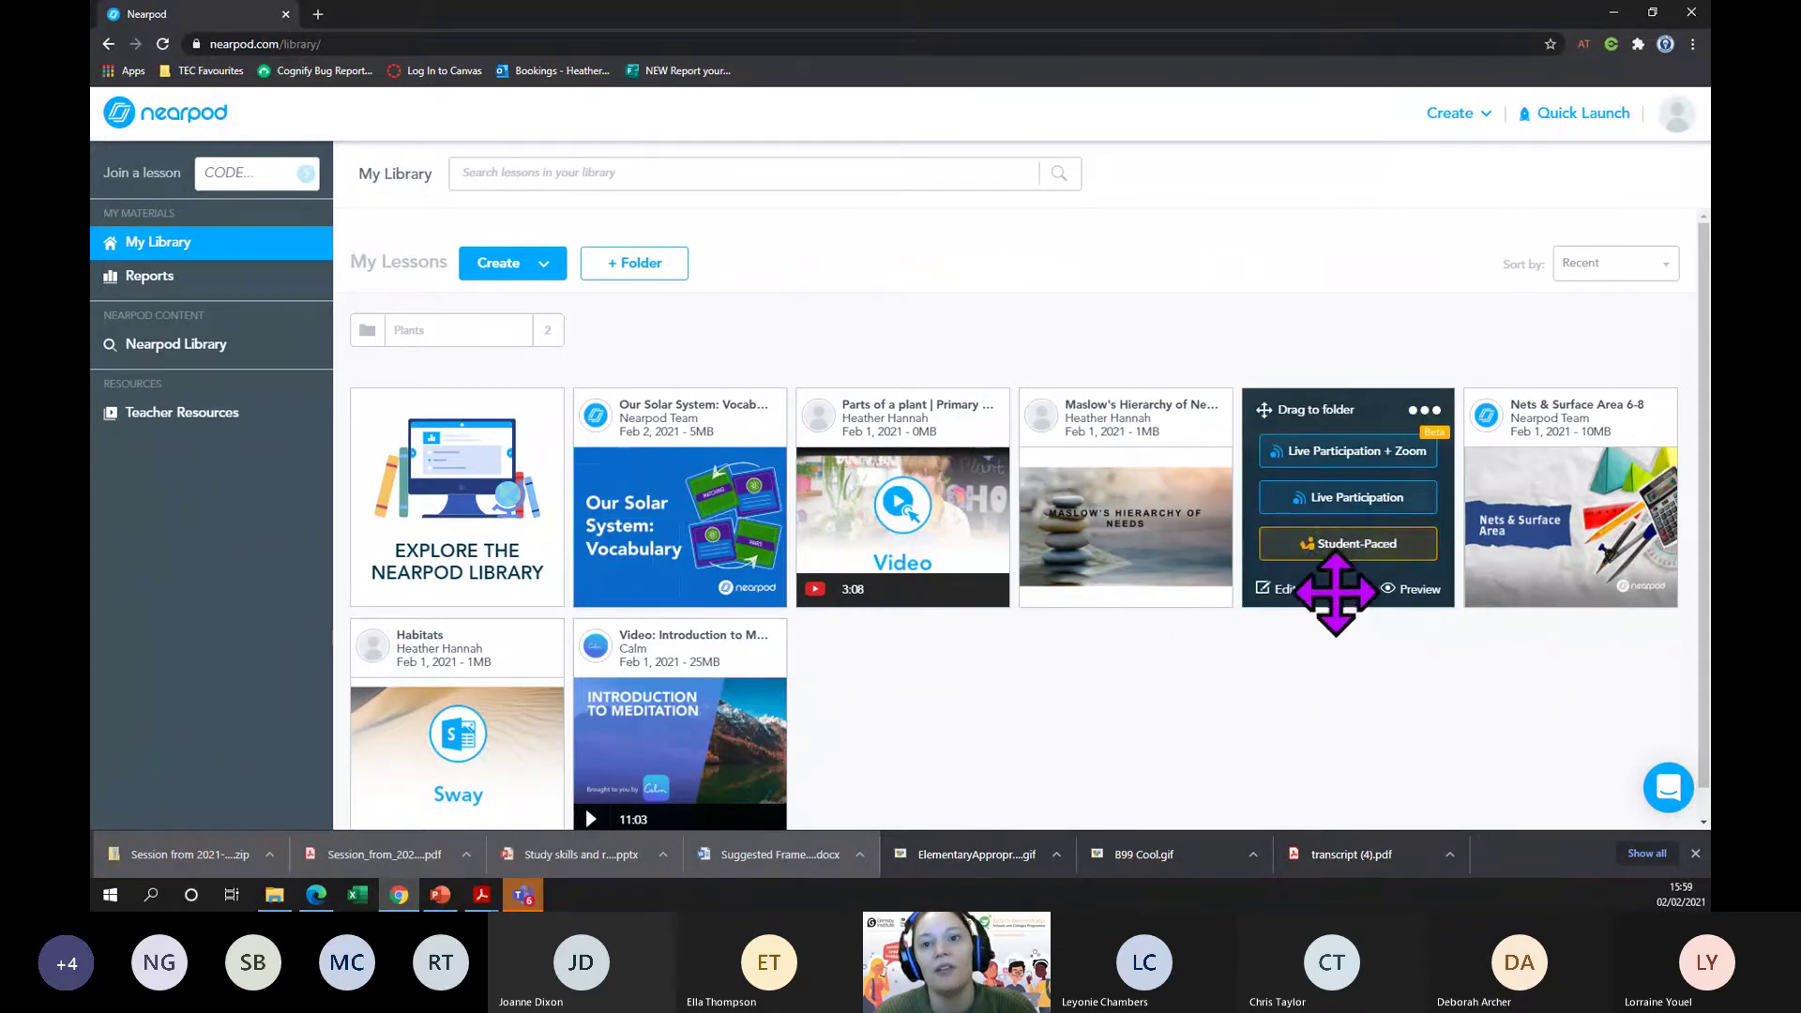
left_click(1268, 591)
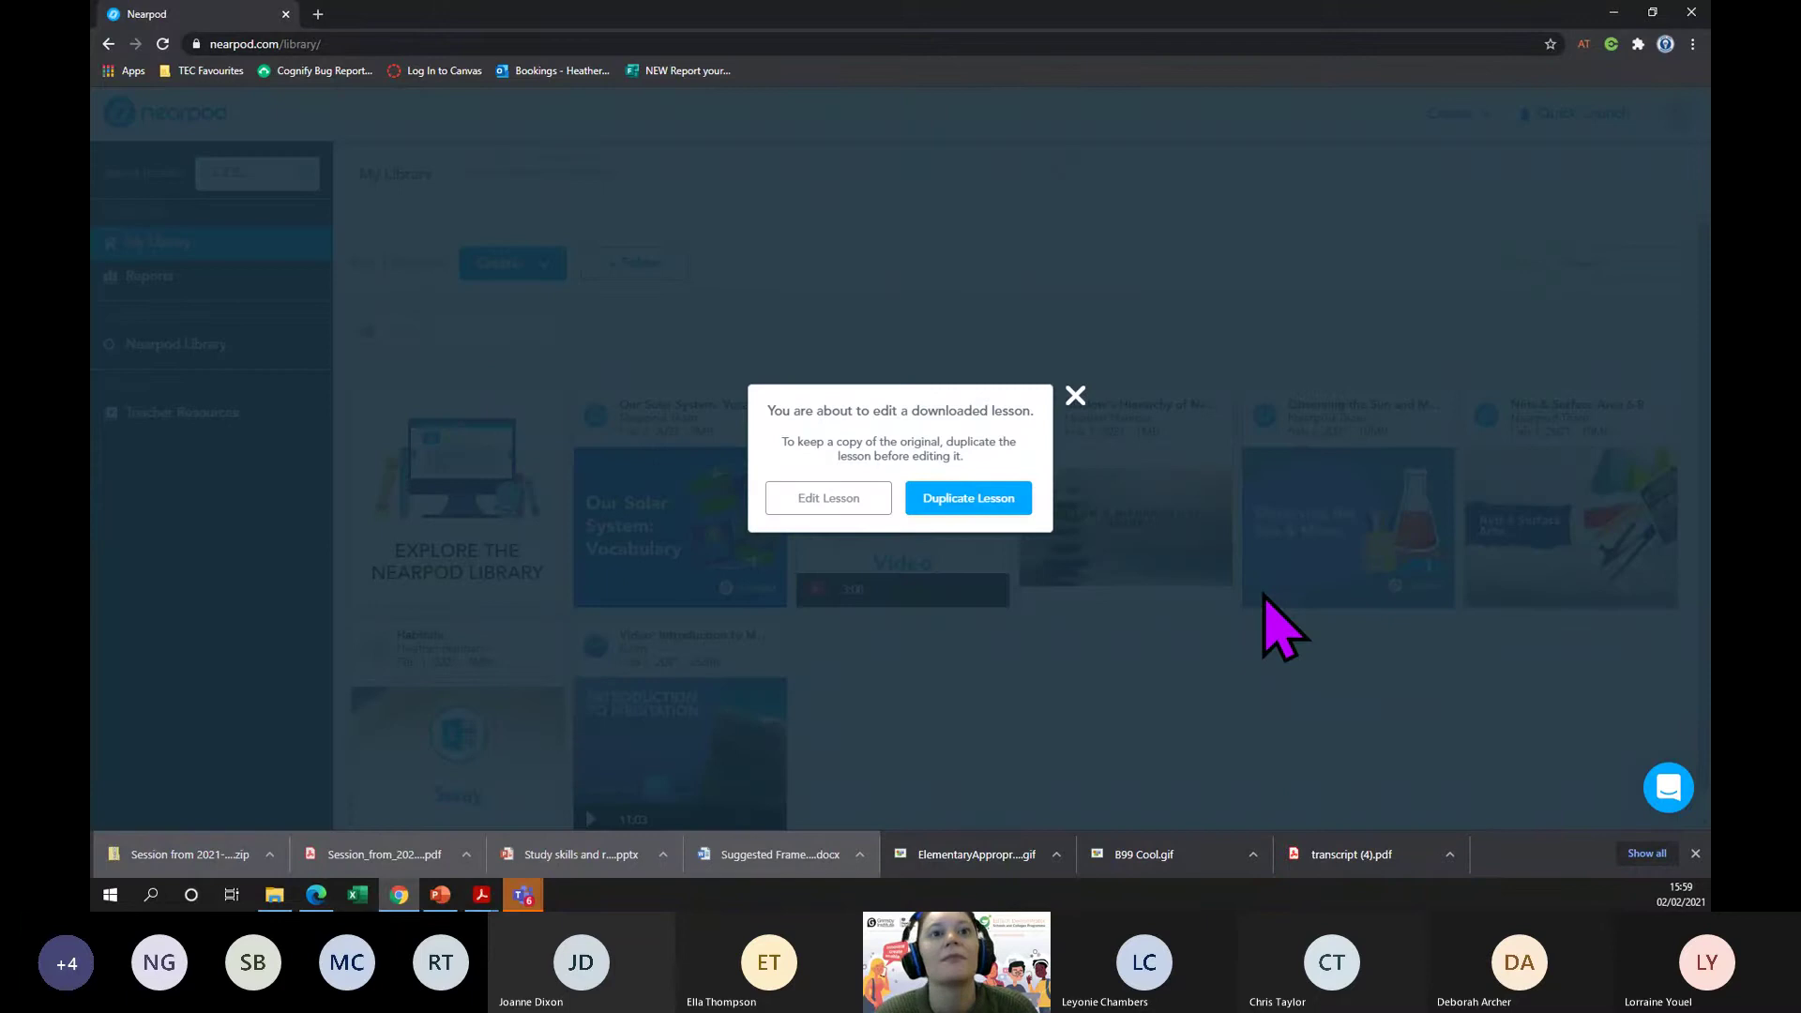
left_click(967, 502)
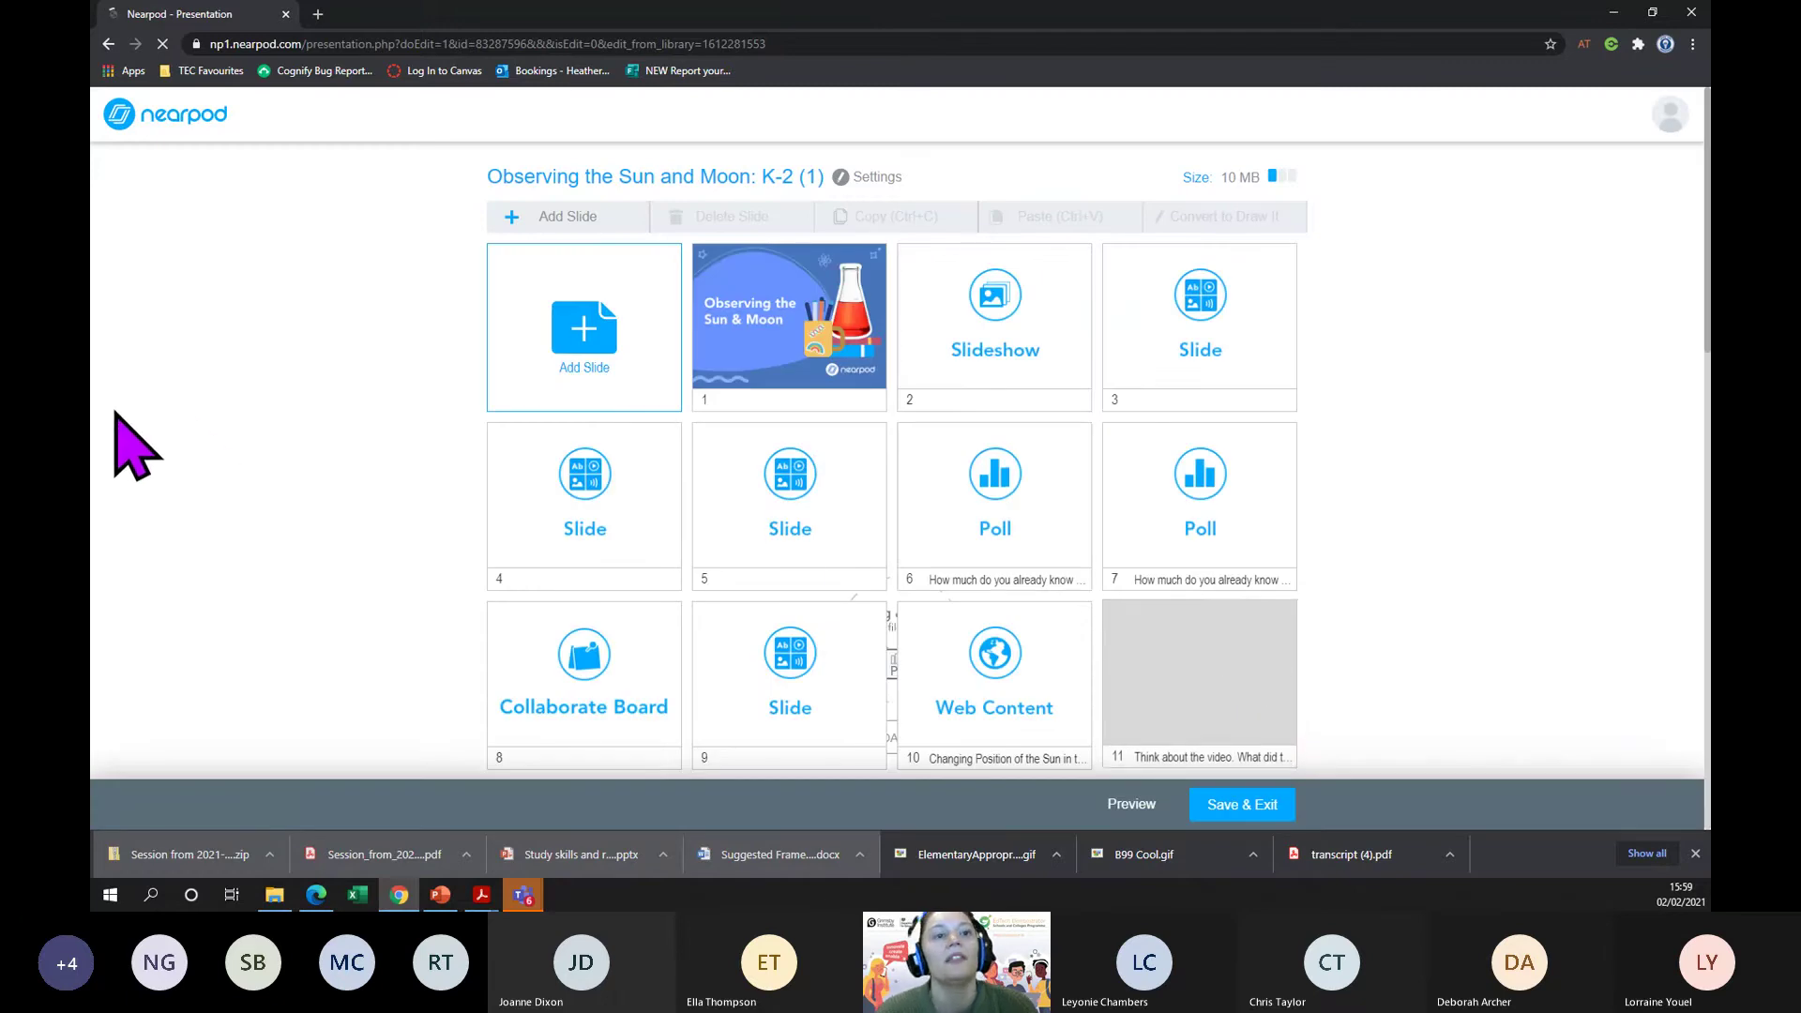
- Look over the slides and activities in the duplicated Observing the Sun and Moon lesson and return to My Library
scroll(362, 423, "down", 1)
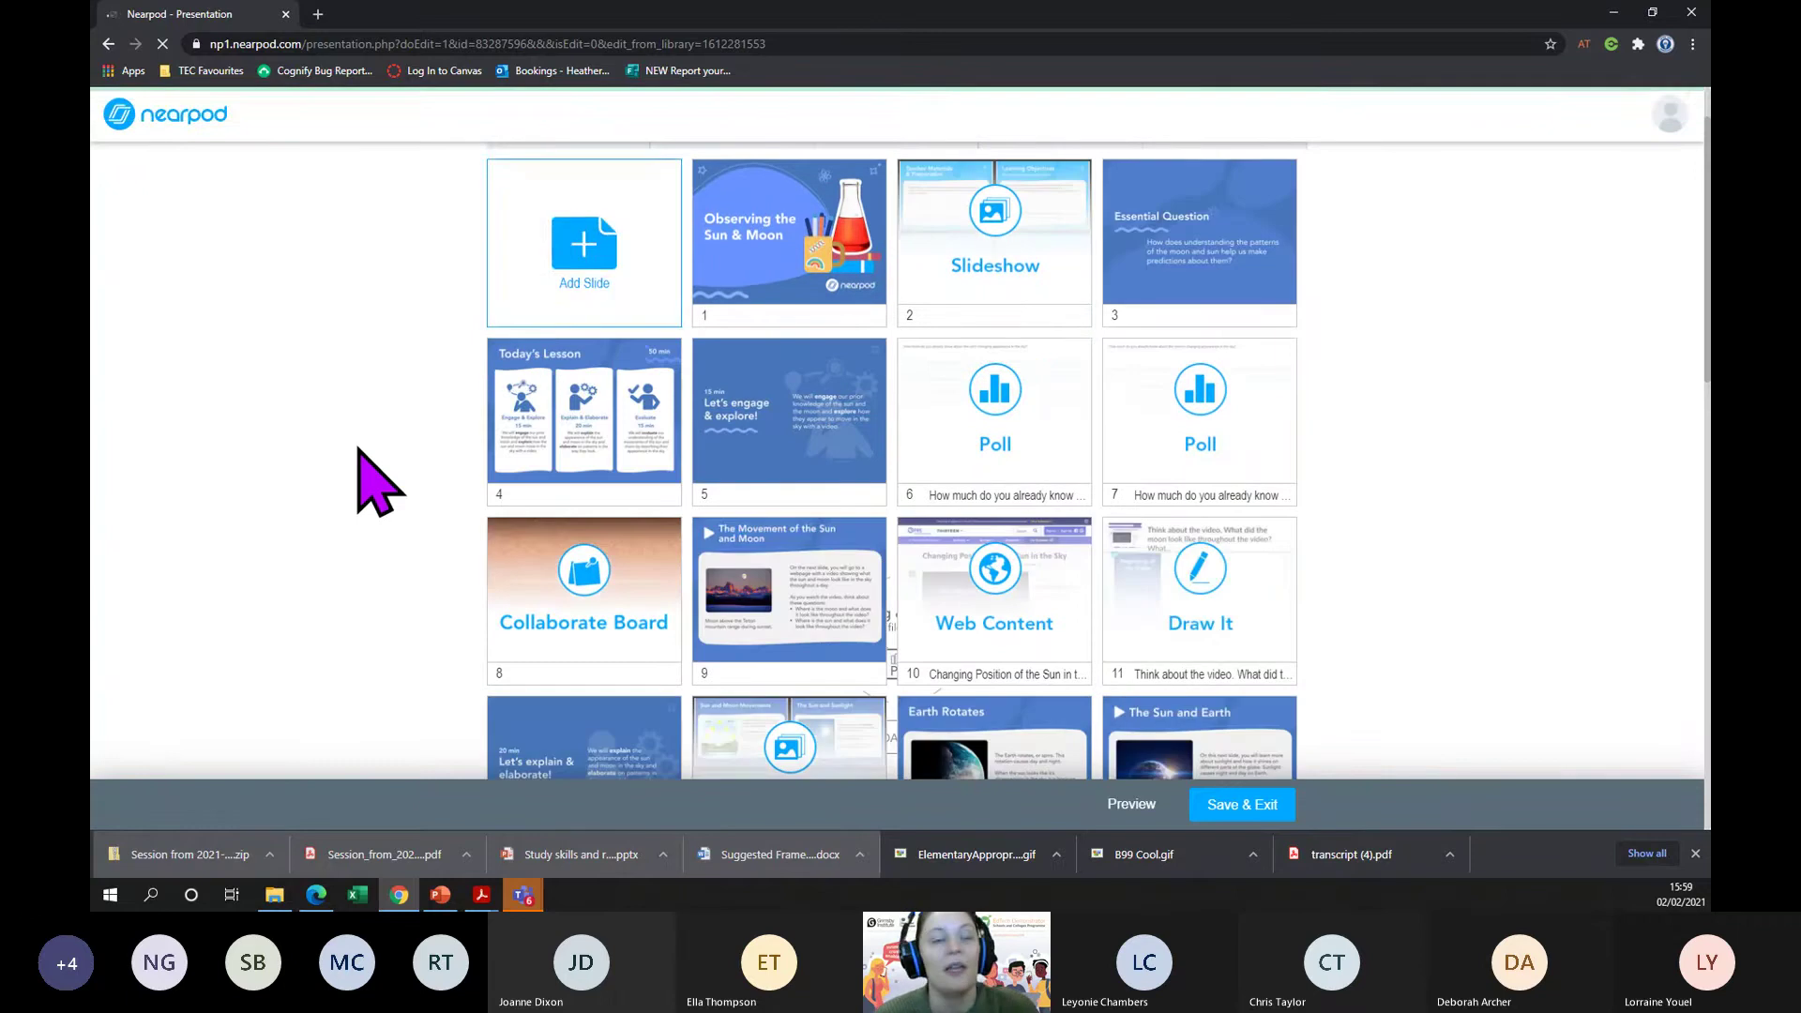
scroll(359, 450, "up", 1)
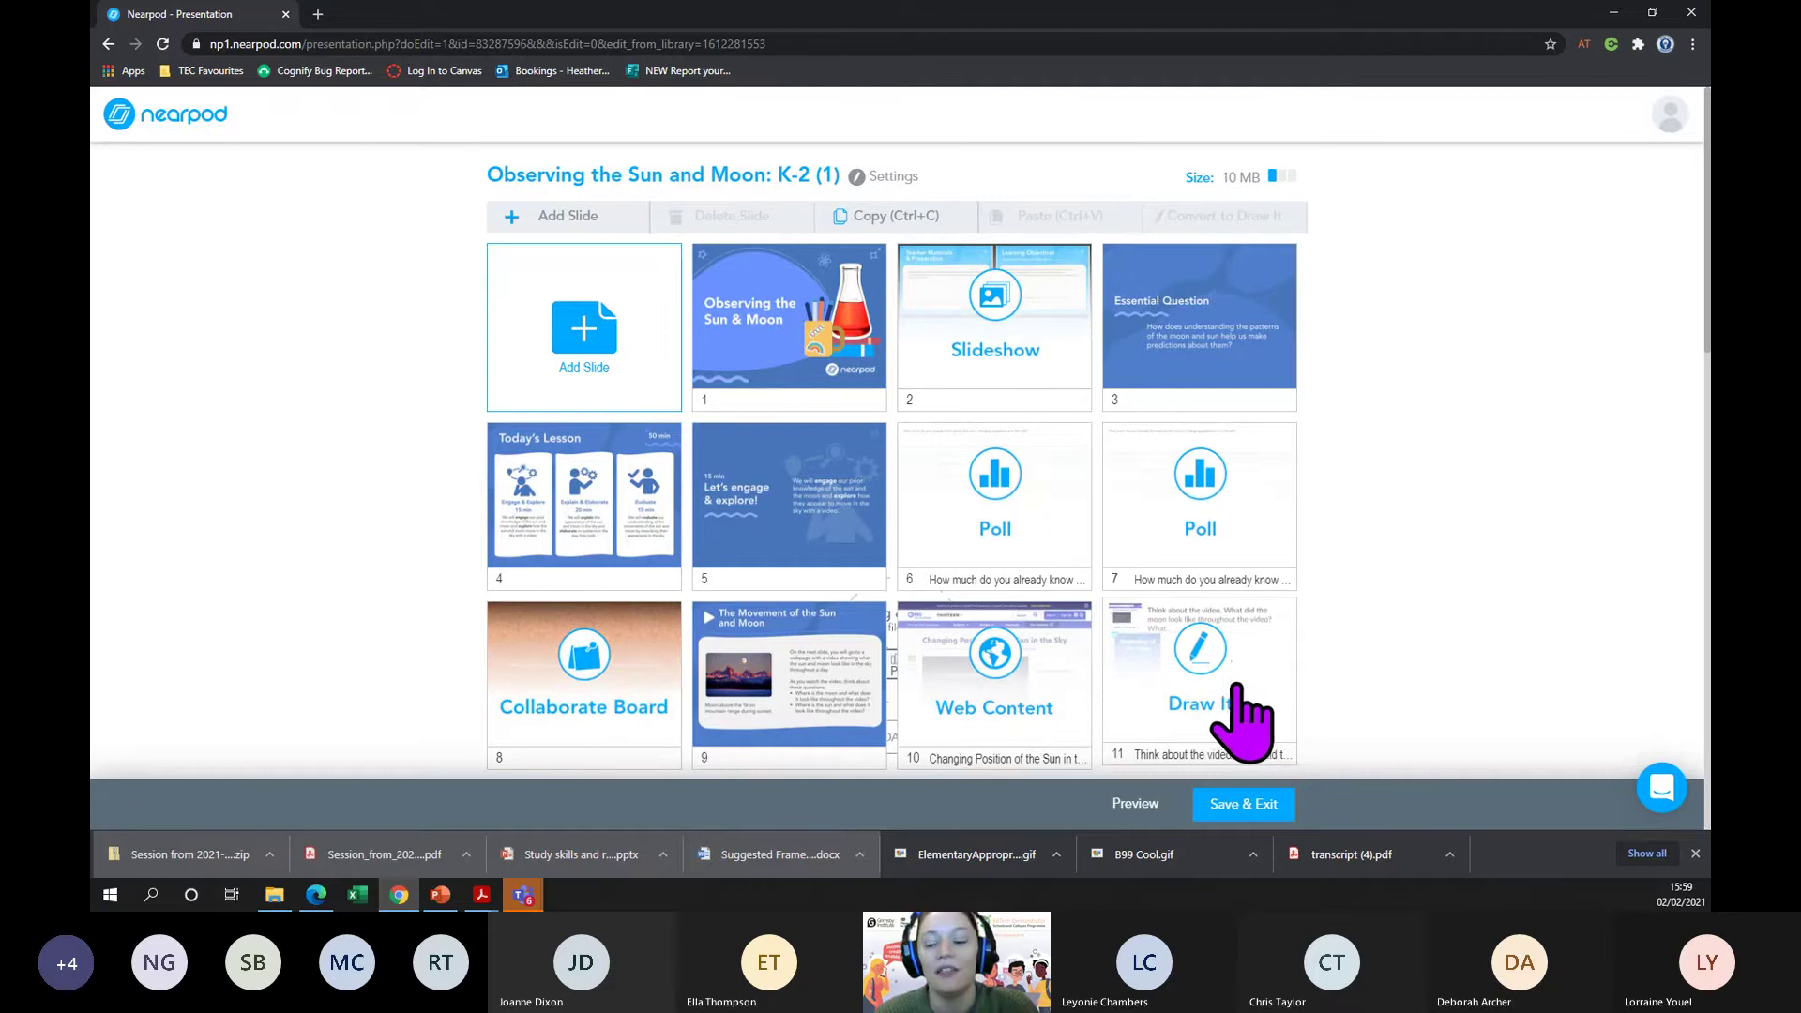
scroll(1232, 706, "down", 3)
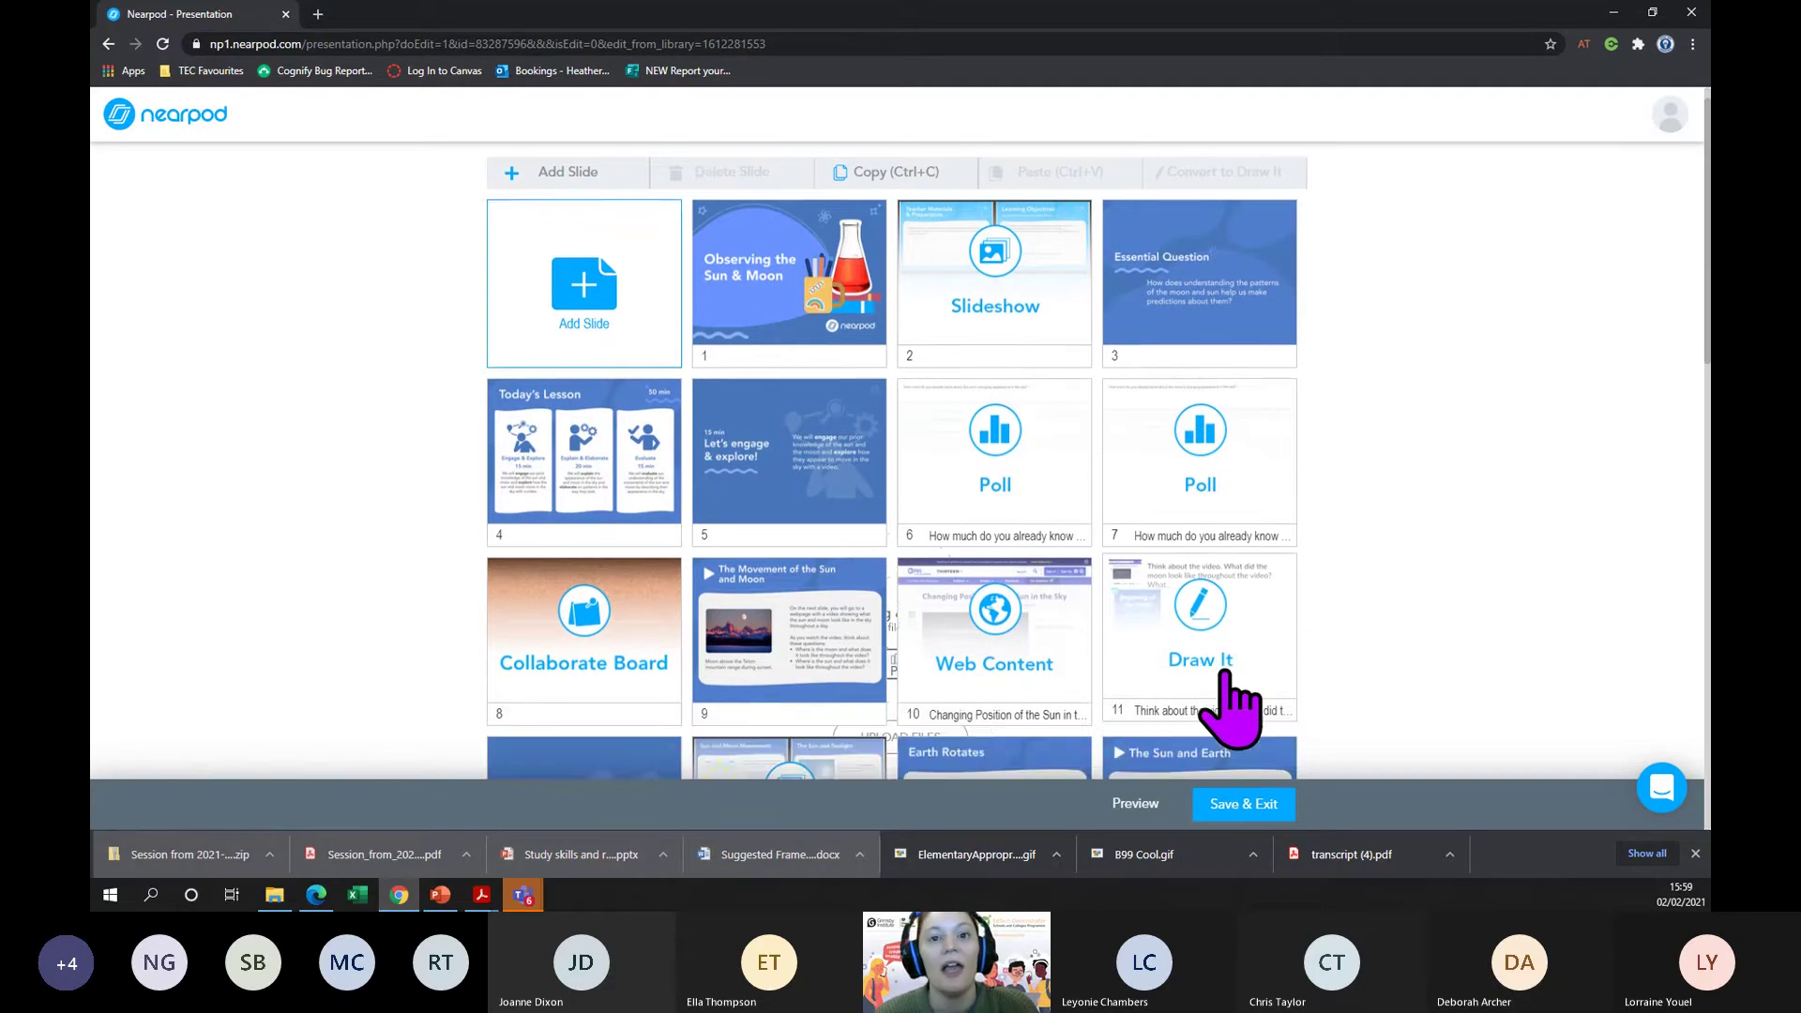
scroll(1231, 705, "up", 3)
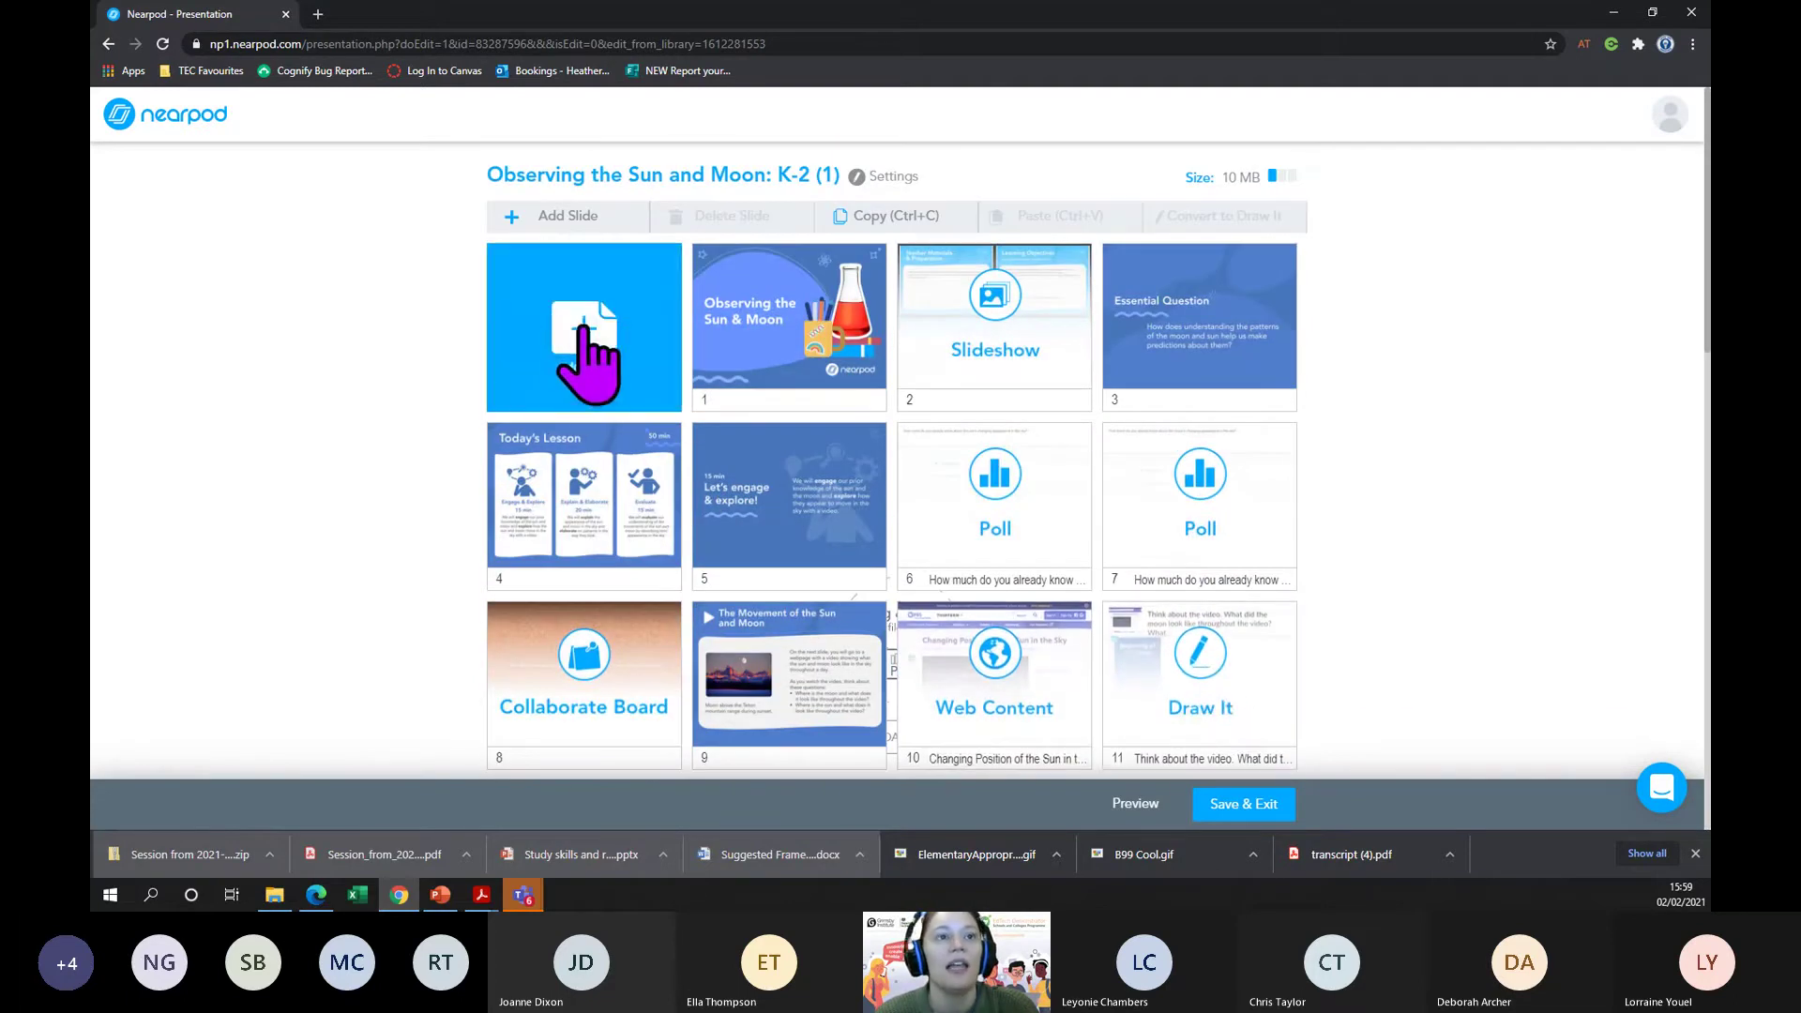
left_click(818, 349)
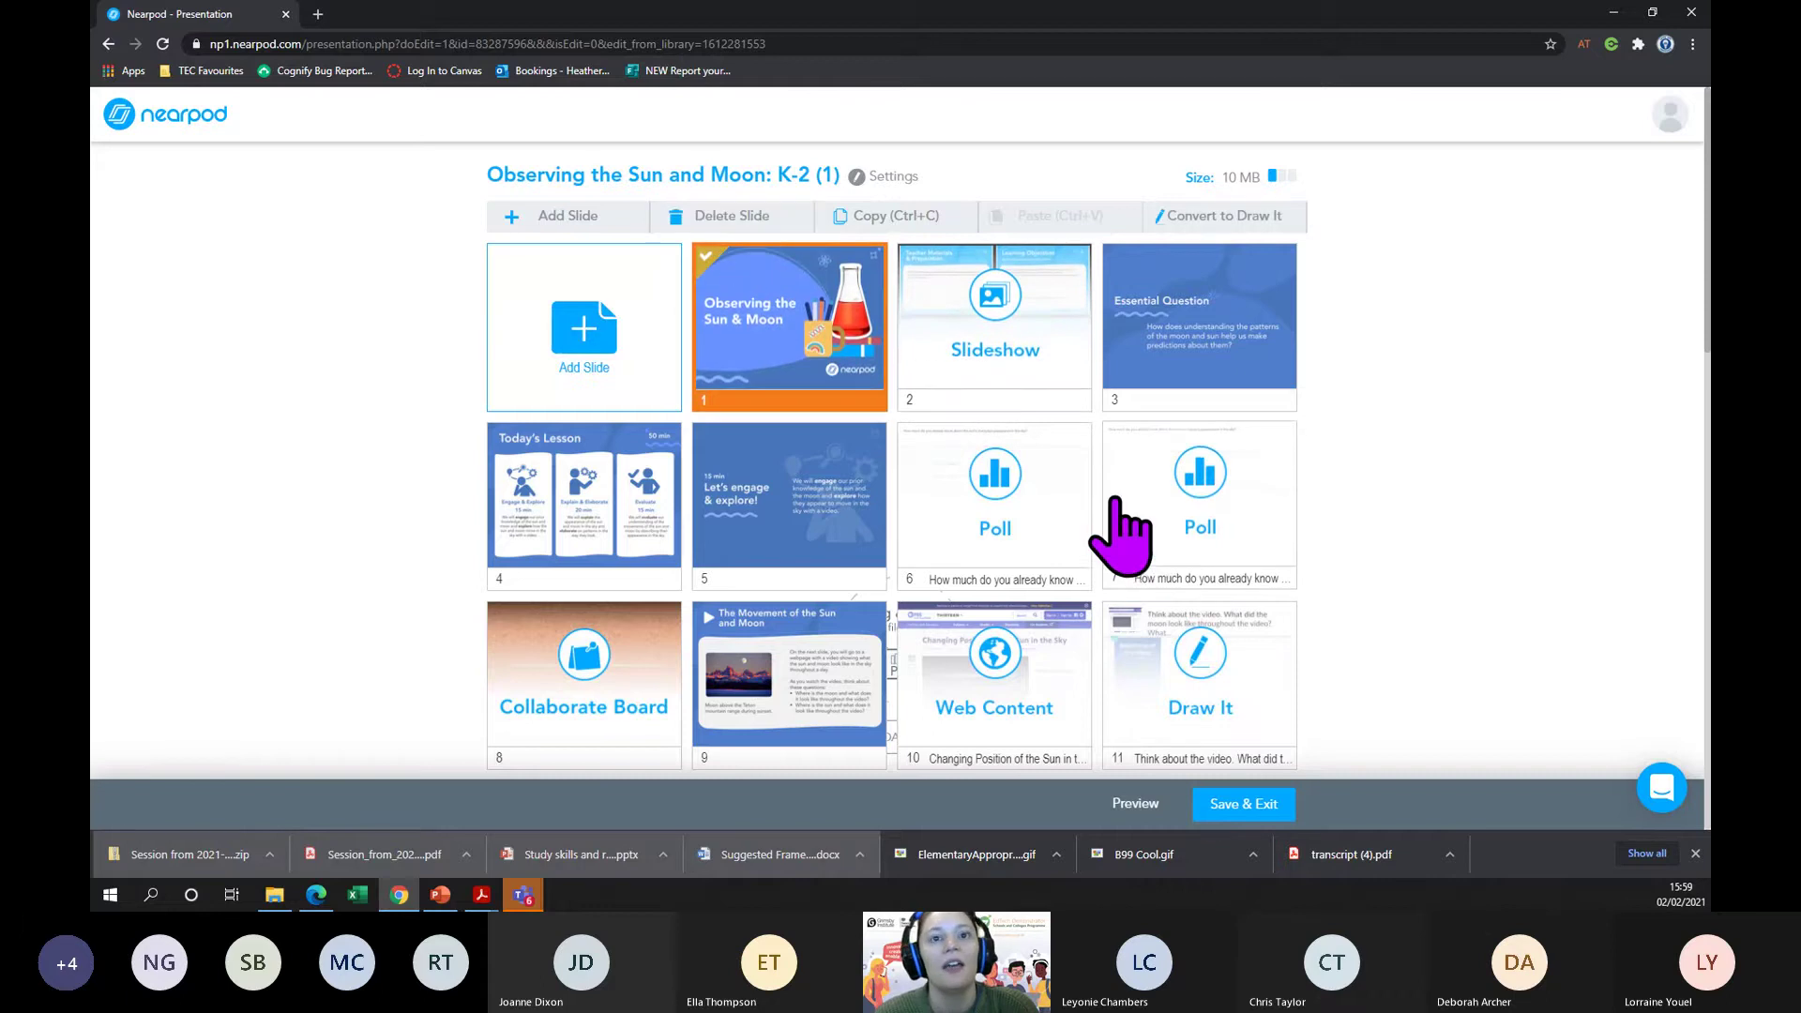
scroll(1126, 525, "down", 2)
scroll(583, 382, "down", 1)
scroll(916, 470, "up", 4)
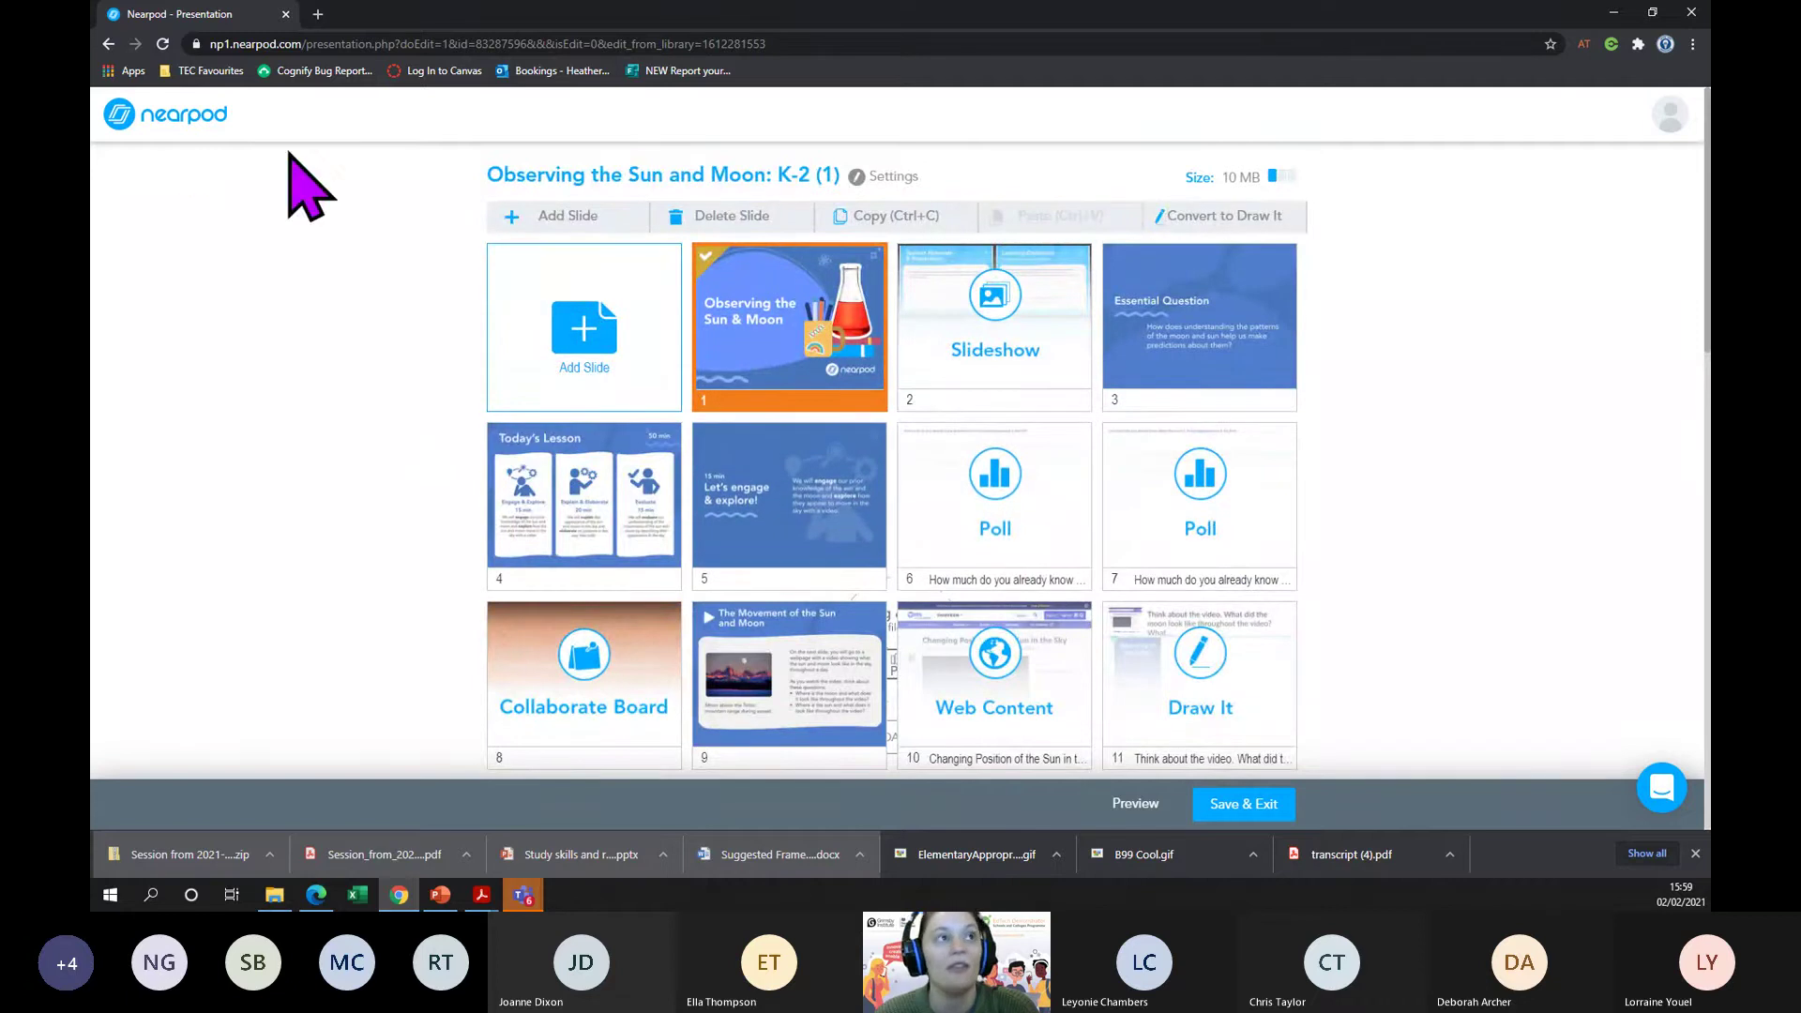
left_click(108, 45)
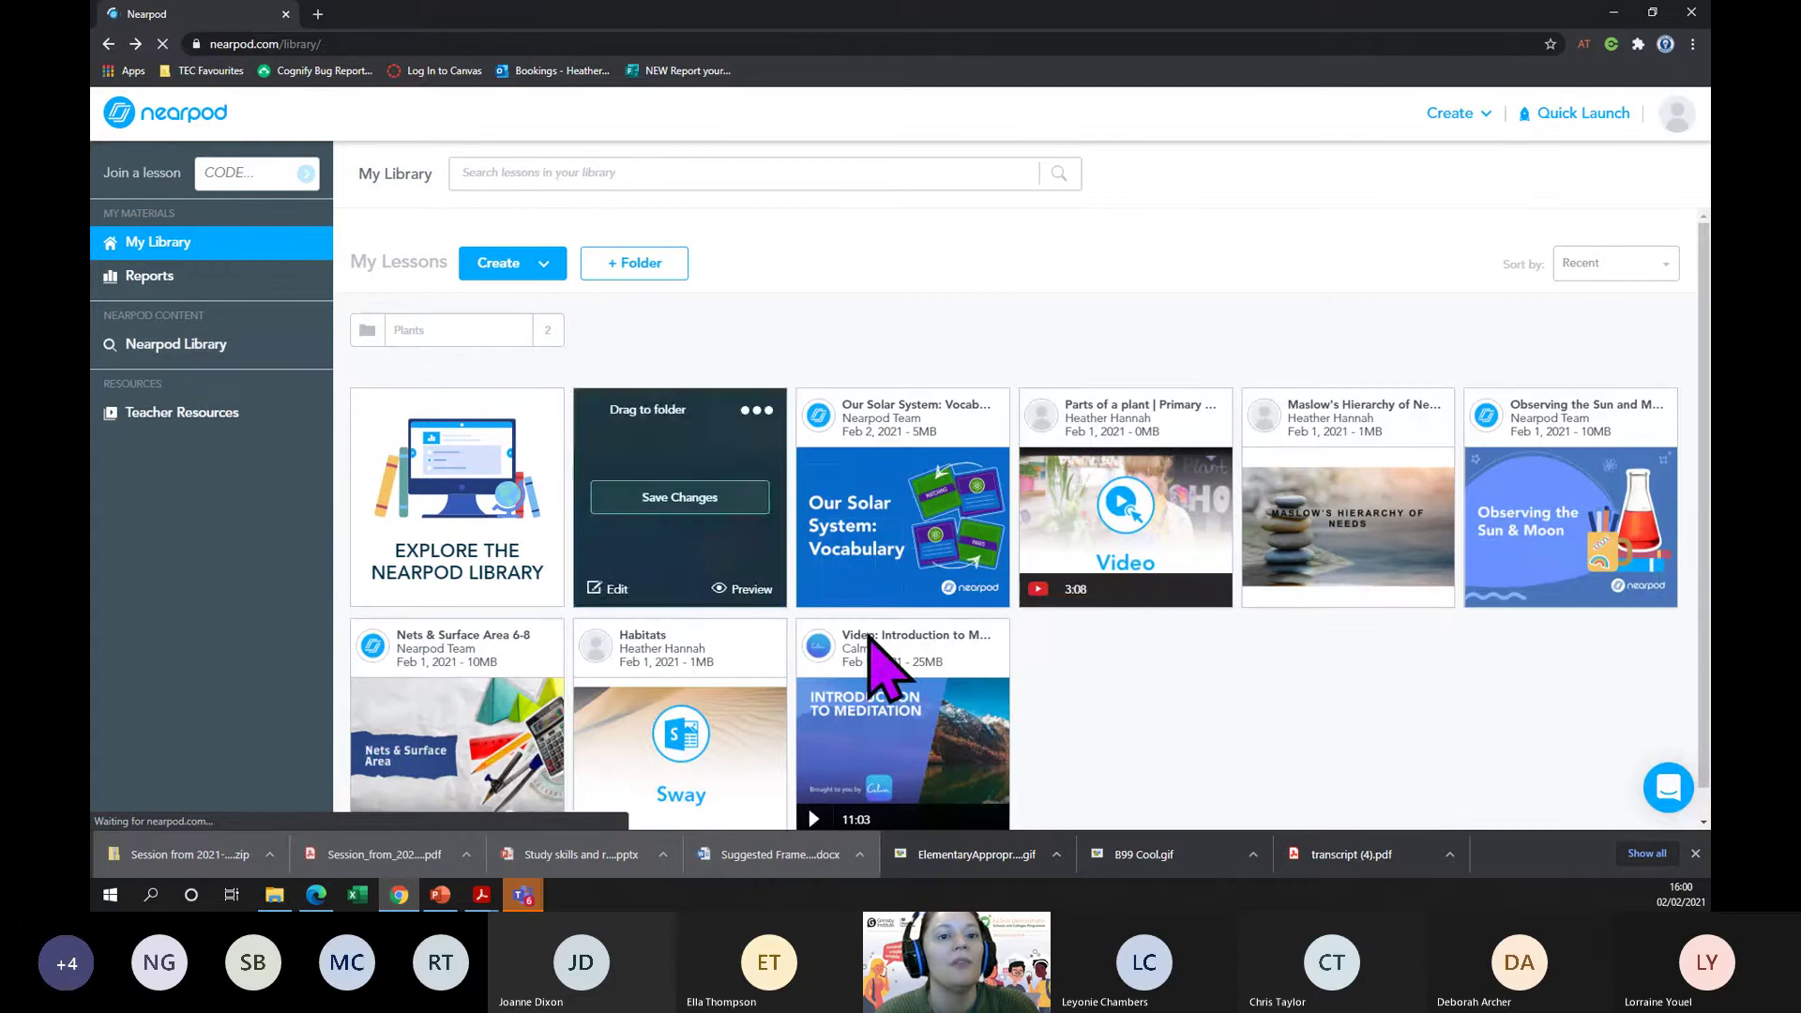
- Try to duplicate the Introduction to Meditation video lesson for editing and decline the storage upgrade
scroll(1070, 760, "down", 1)
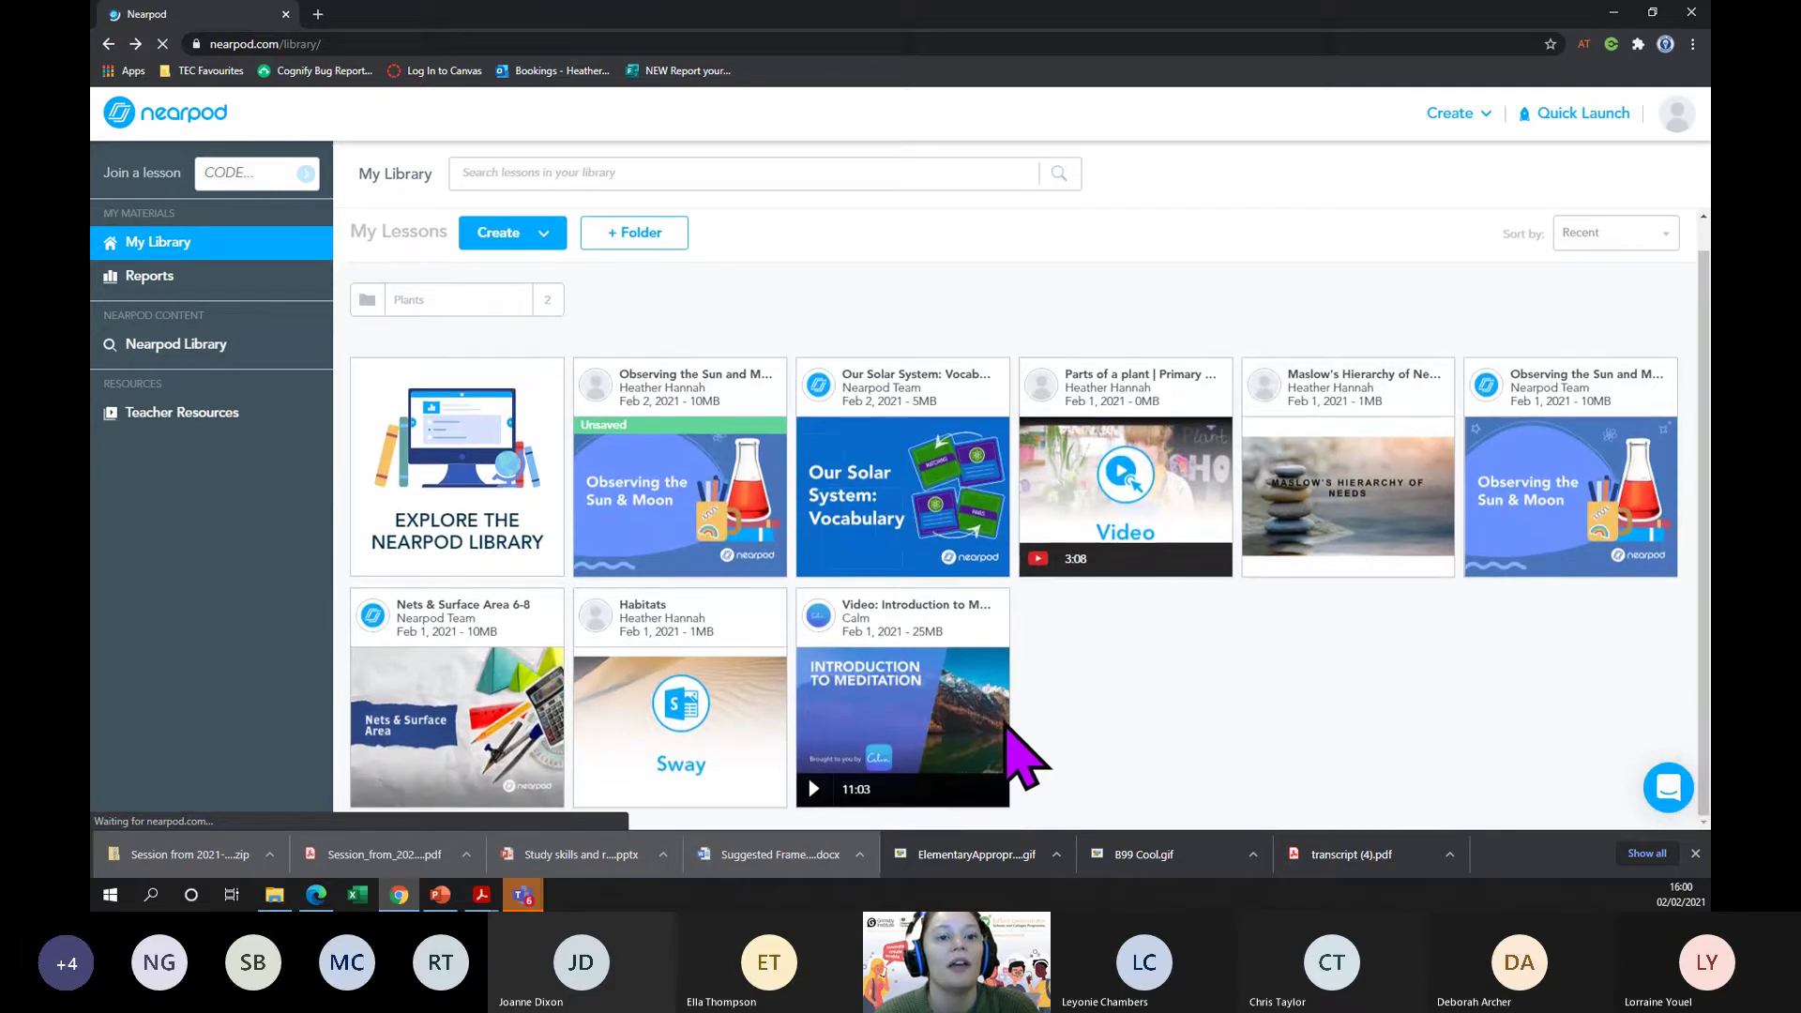
left_click(829, 792)
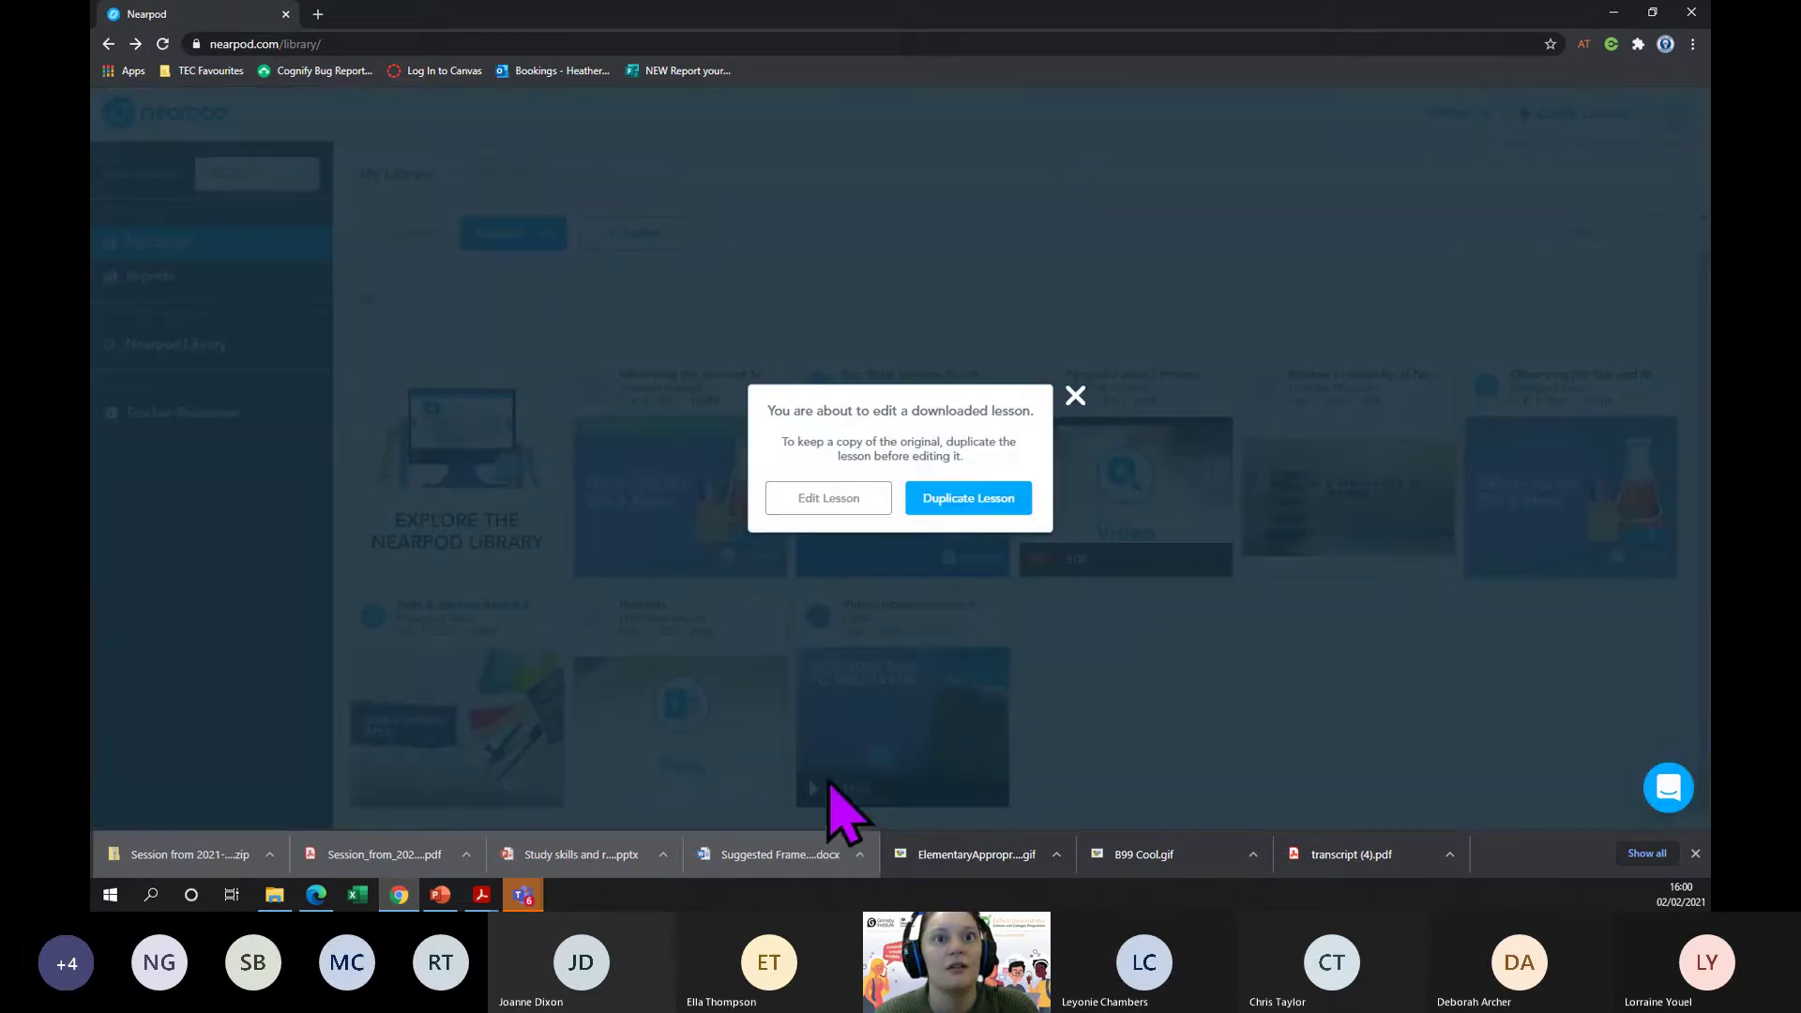
left_click(948, 505)
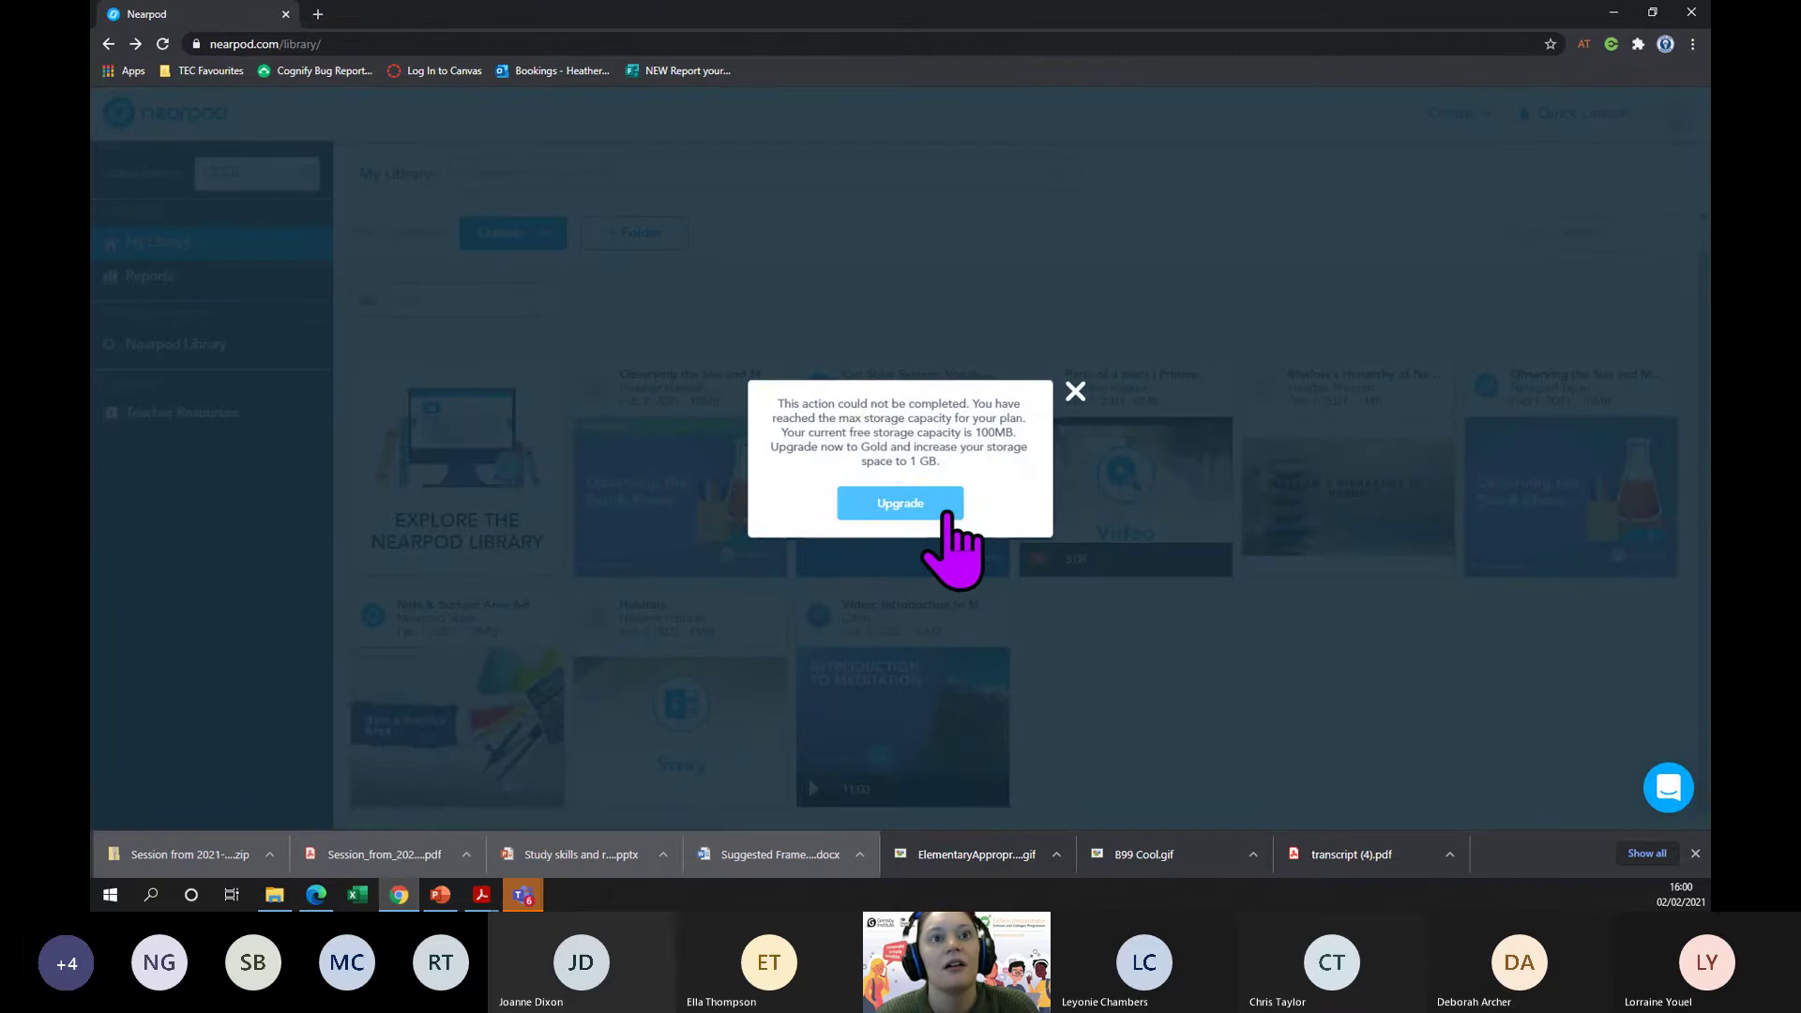
left_click(1075, 391)
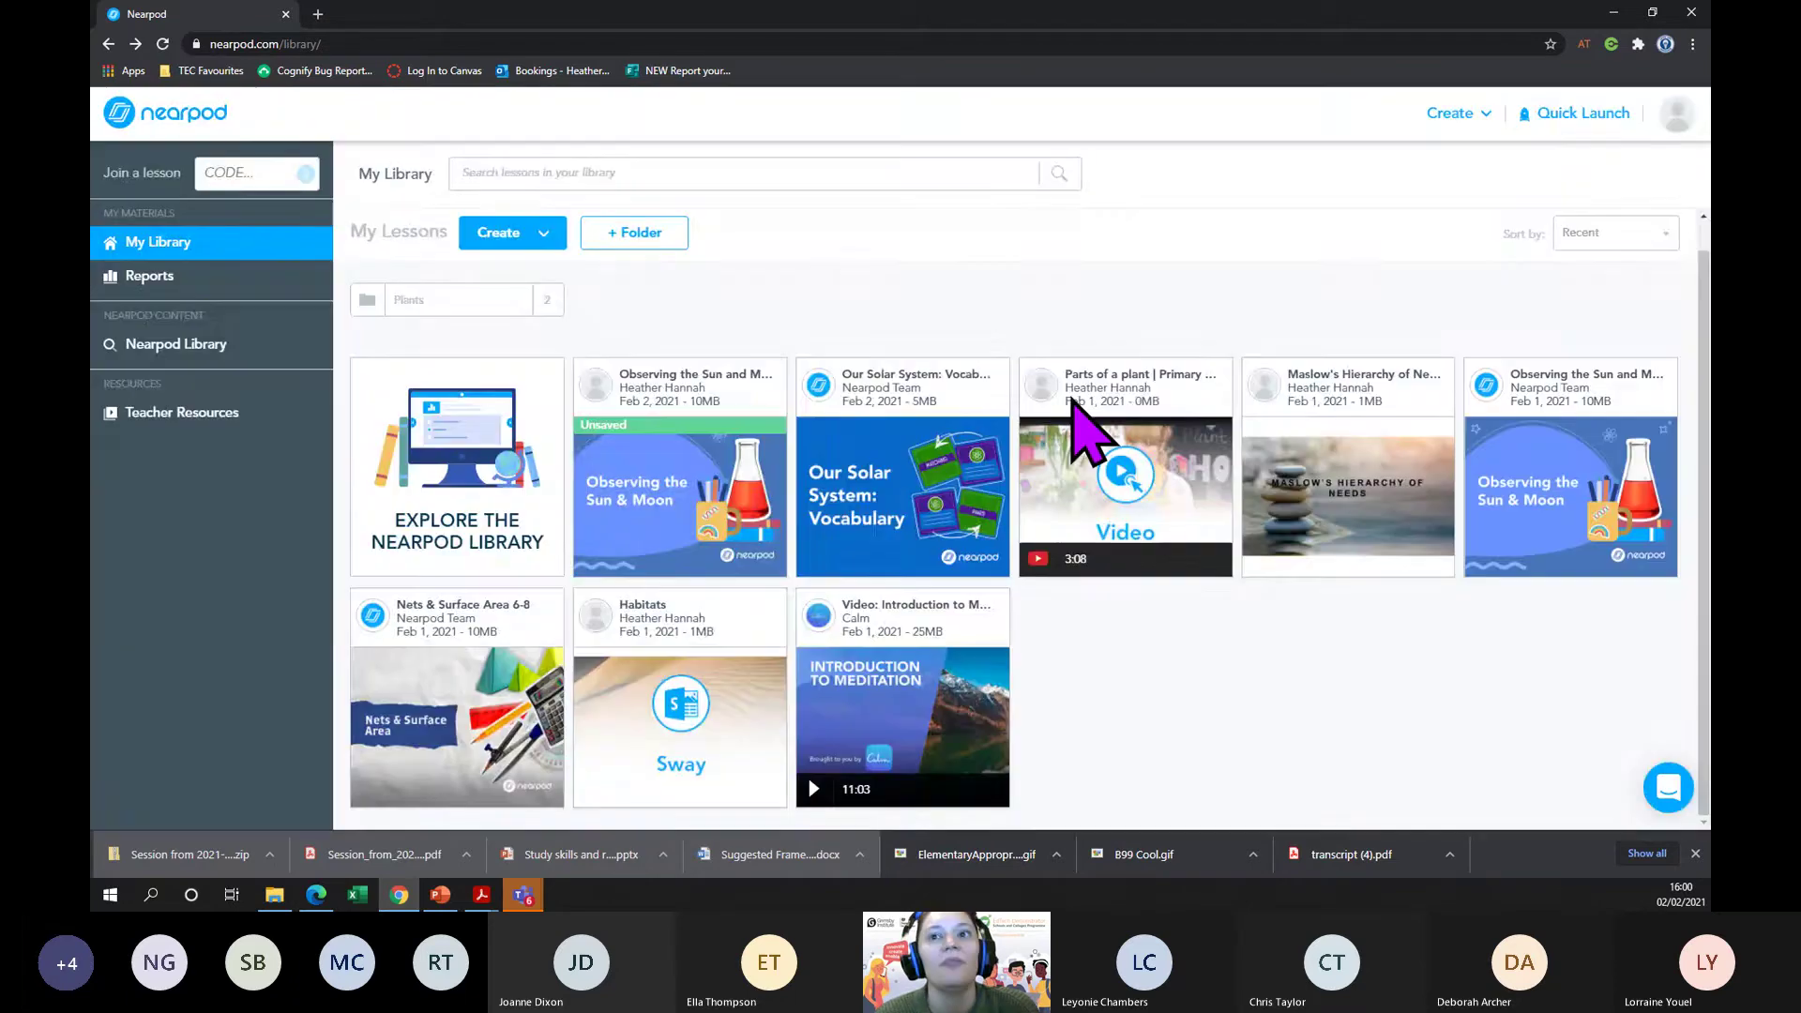
- Open the Plants lesson from the Plants folder for editing, accepting the loss of its active code
mouse_move(1500, 563)
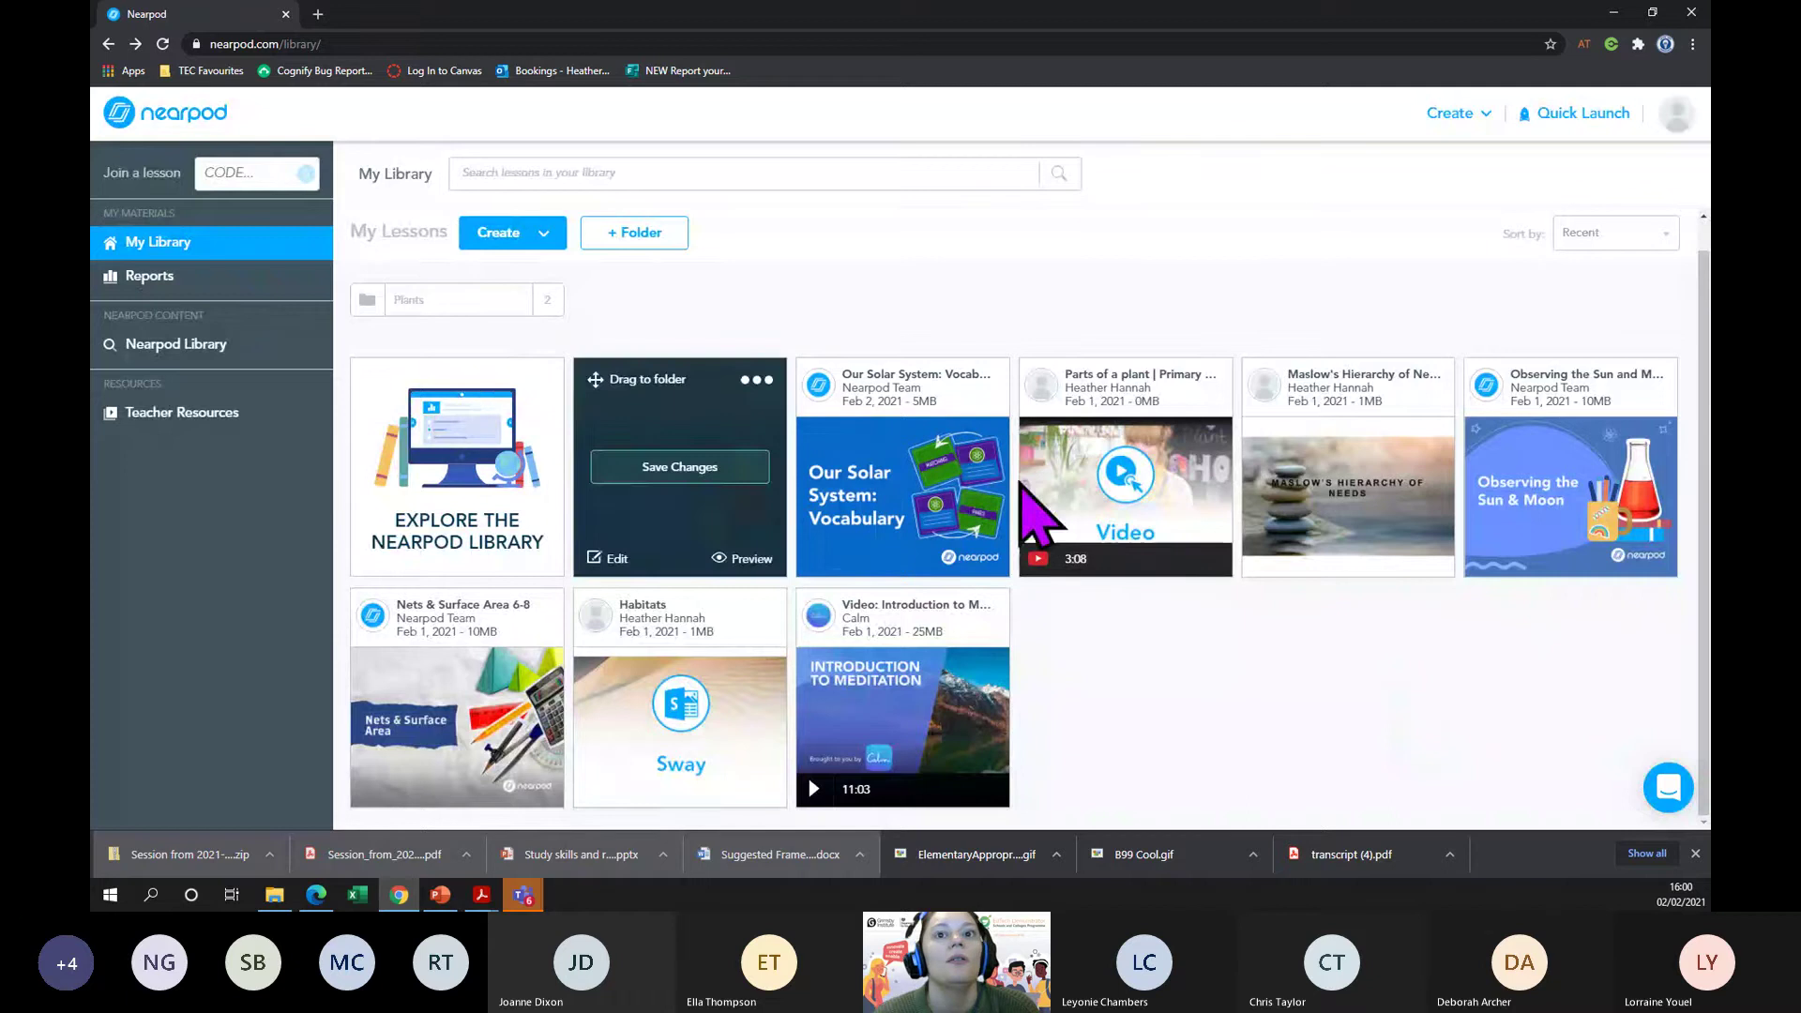
left_click(480, 298)
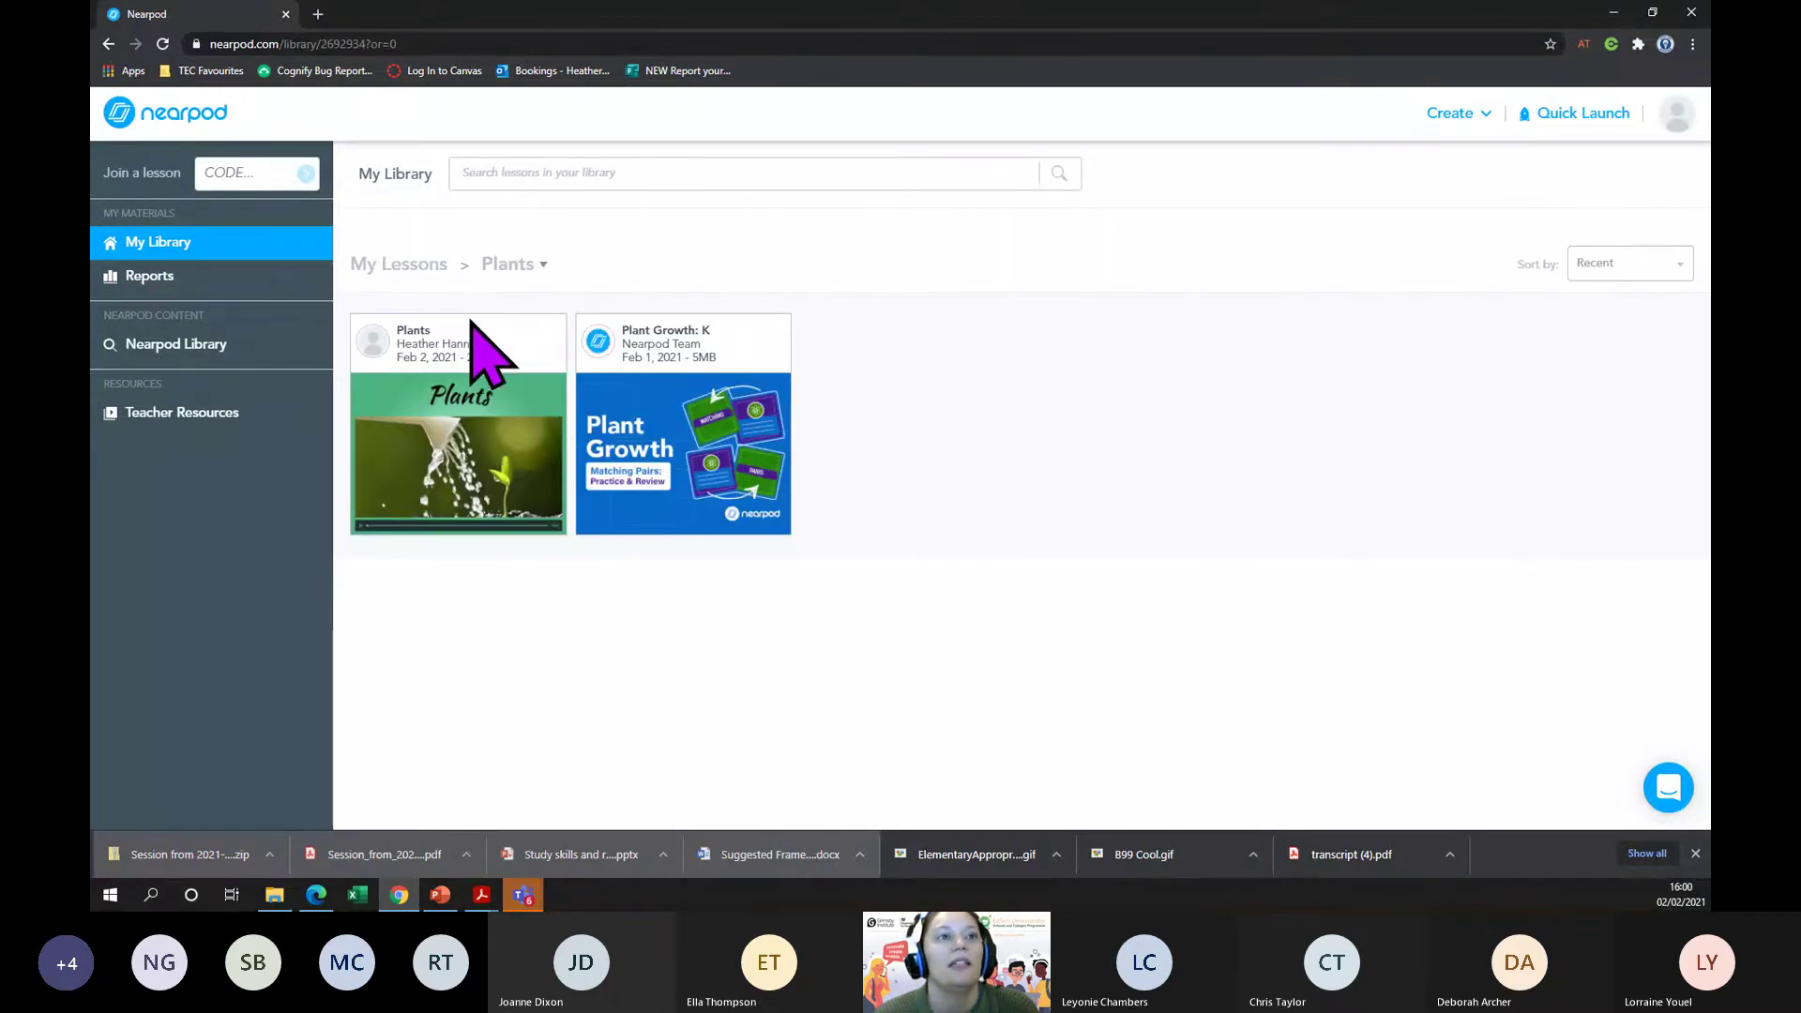
mouse_move(479, 510)
left_click(374, 526)
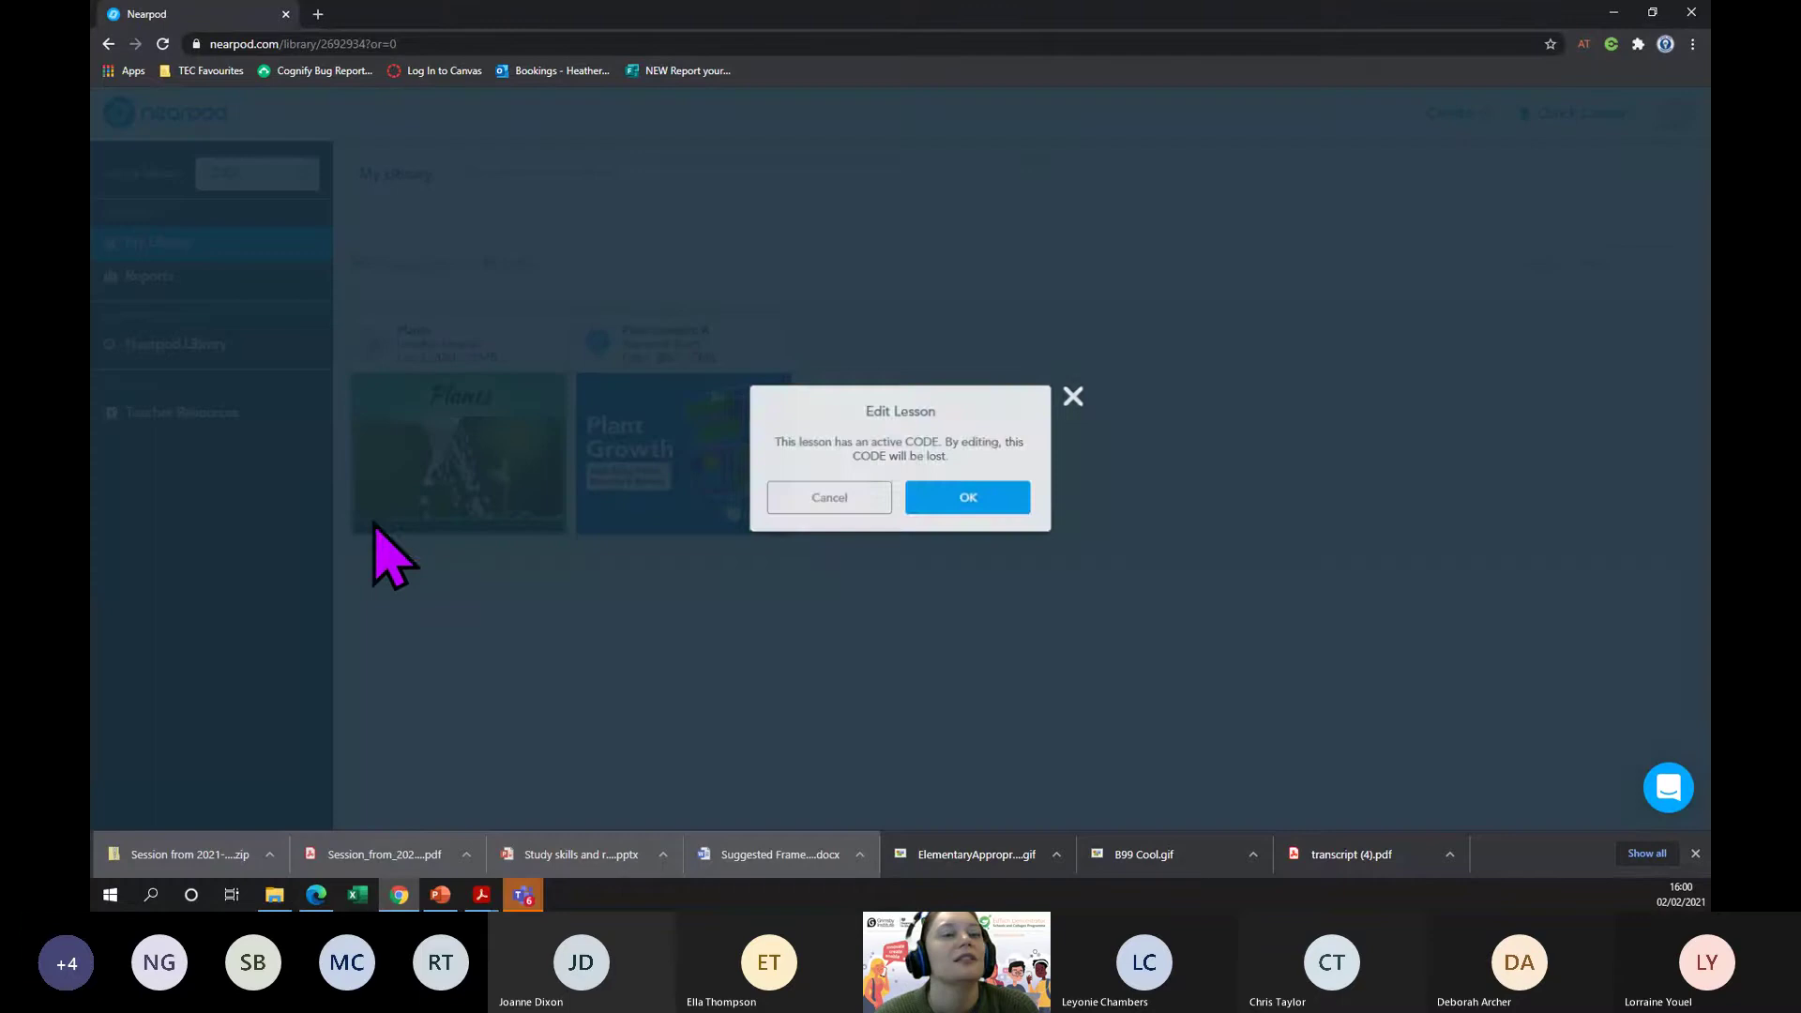
left_click(940, 504)
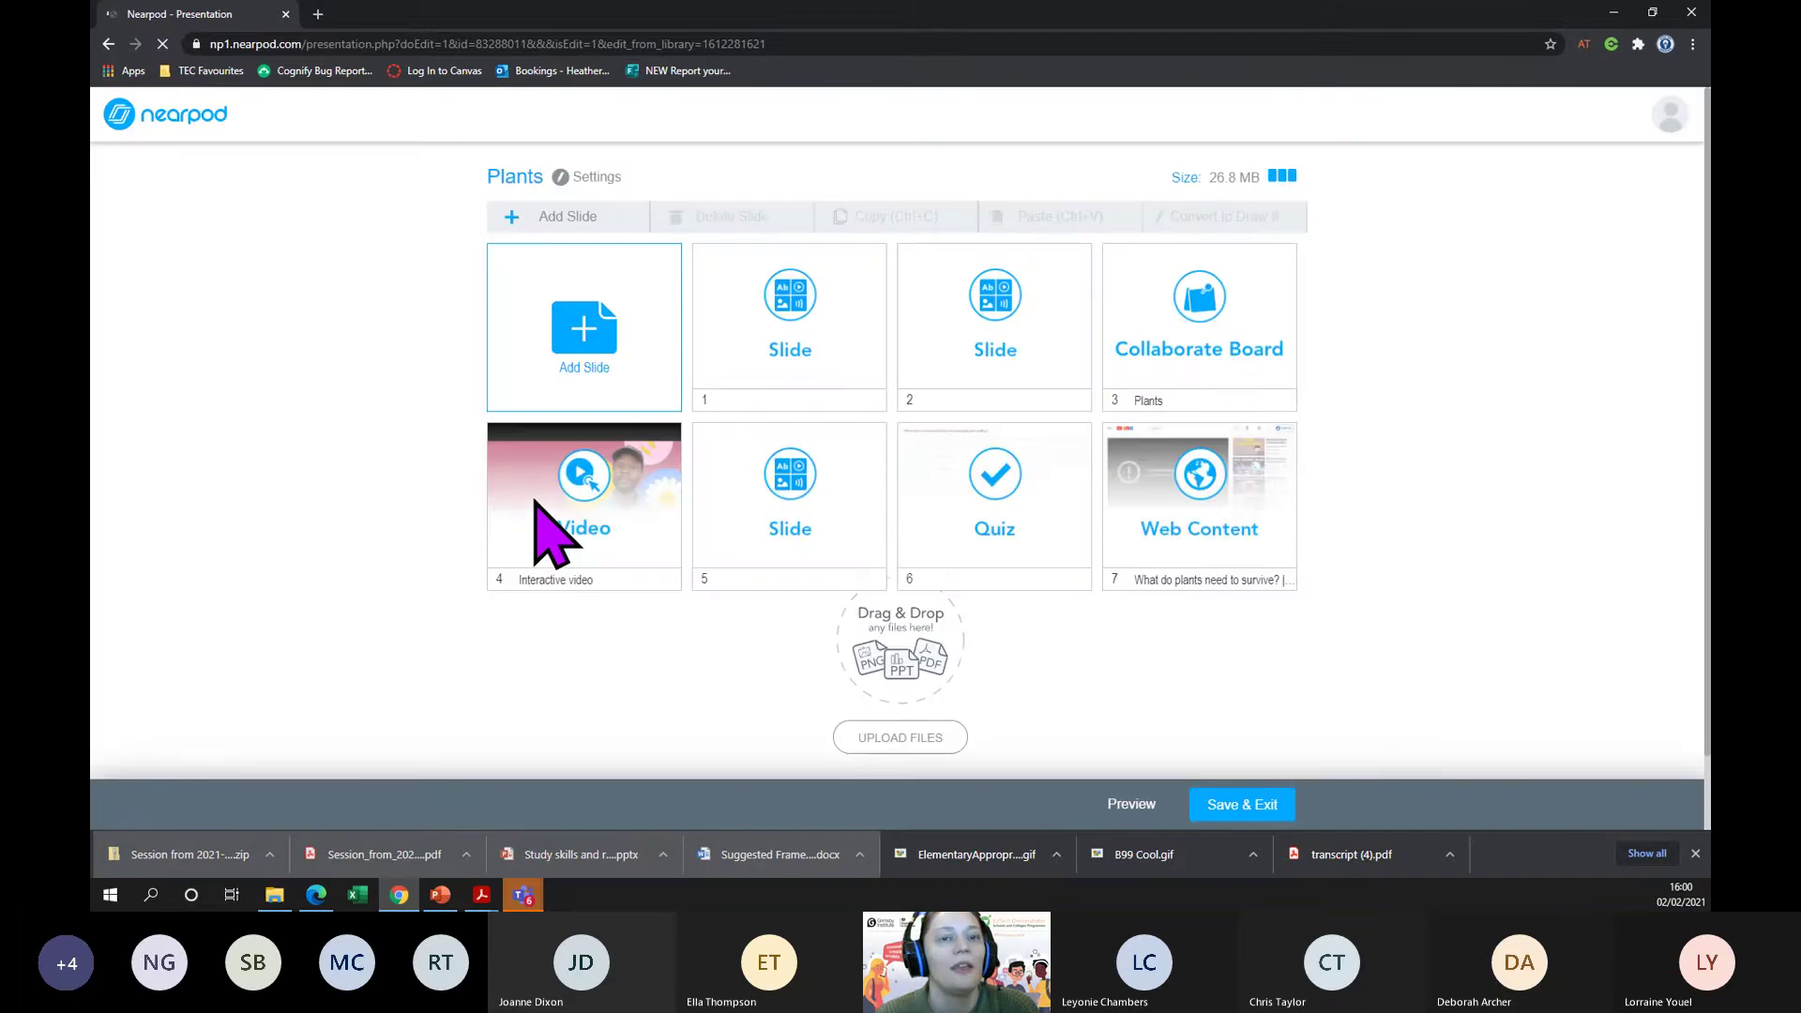
- Open the interactive video on slide 4 and move its playback position to 1:10
left_click(591, 506)
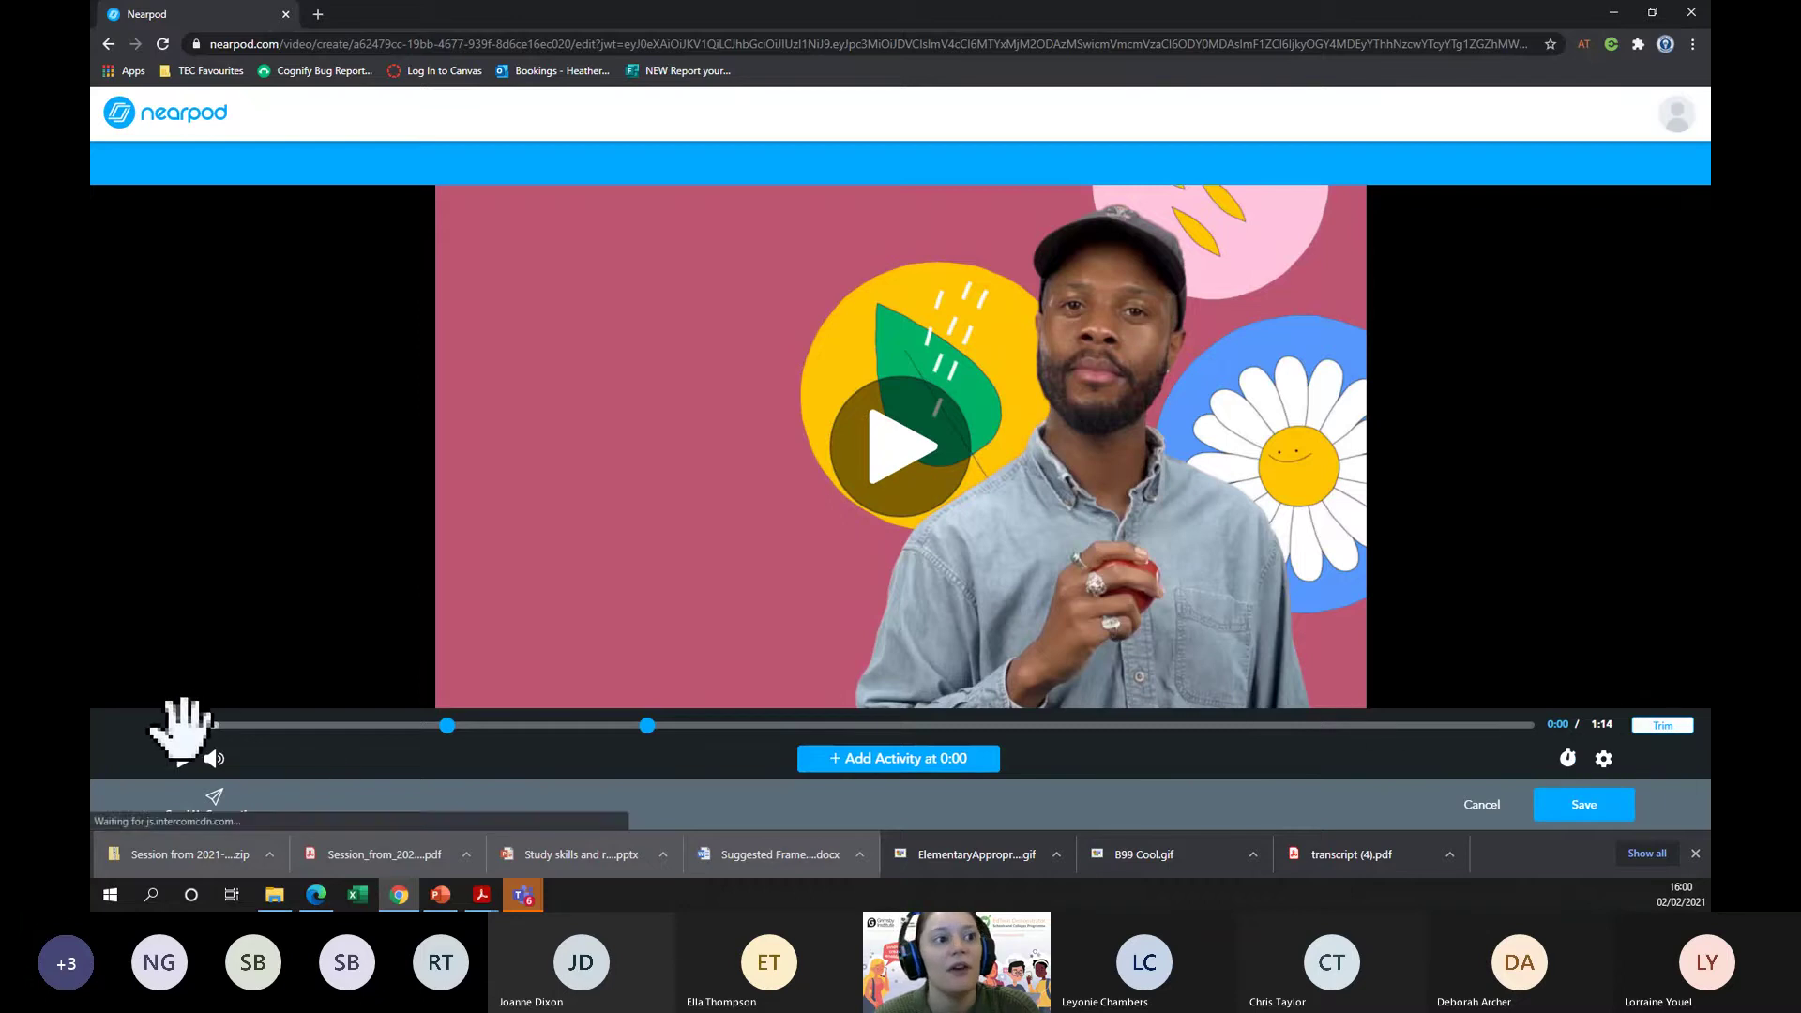
left_click_drag(183, 725, 1481, 725)
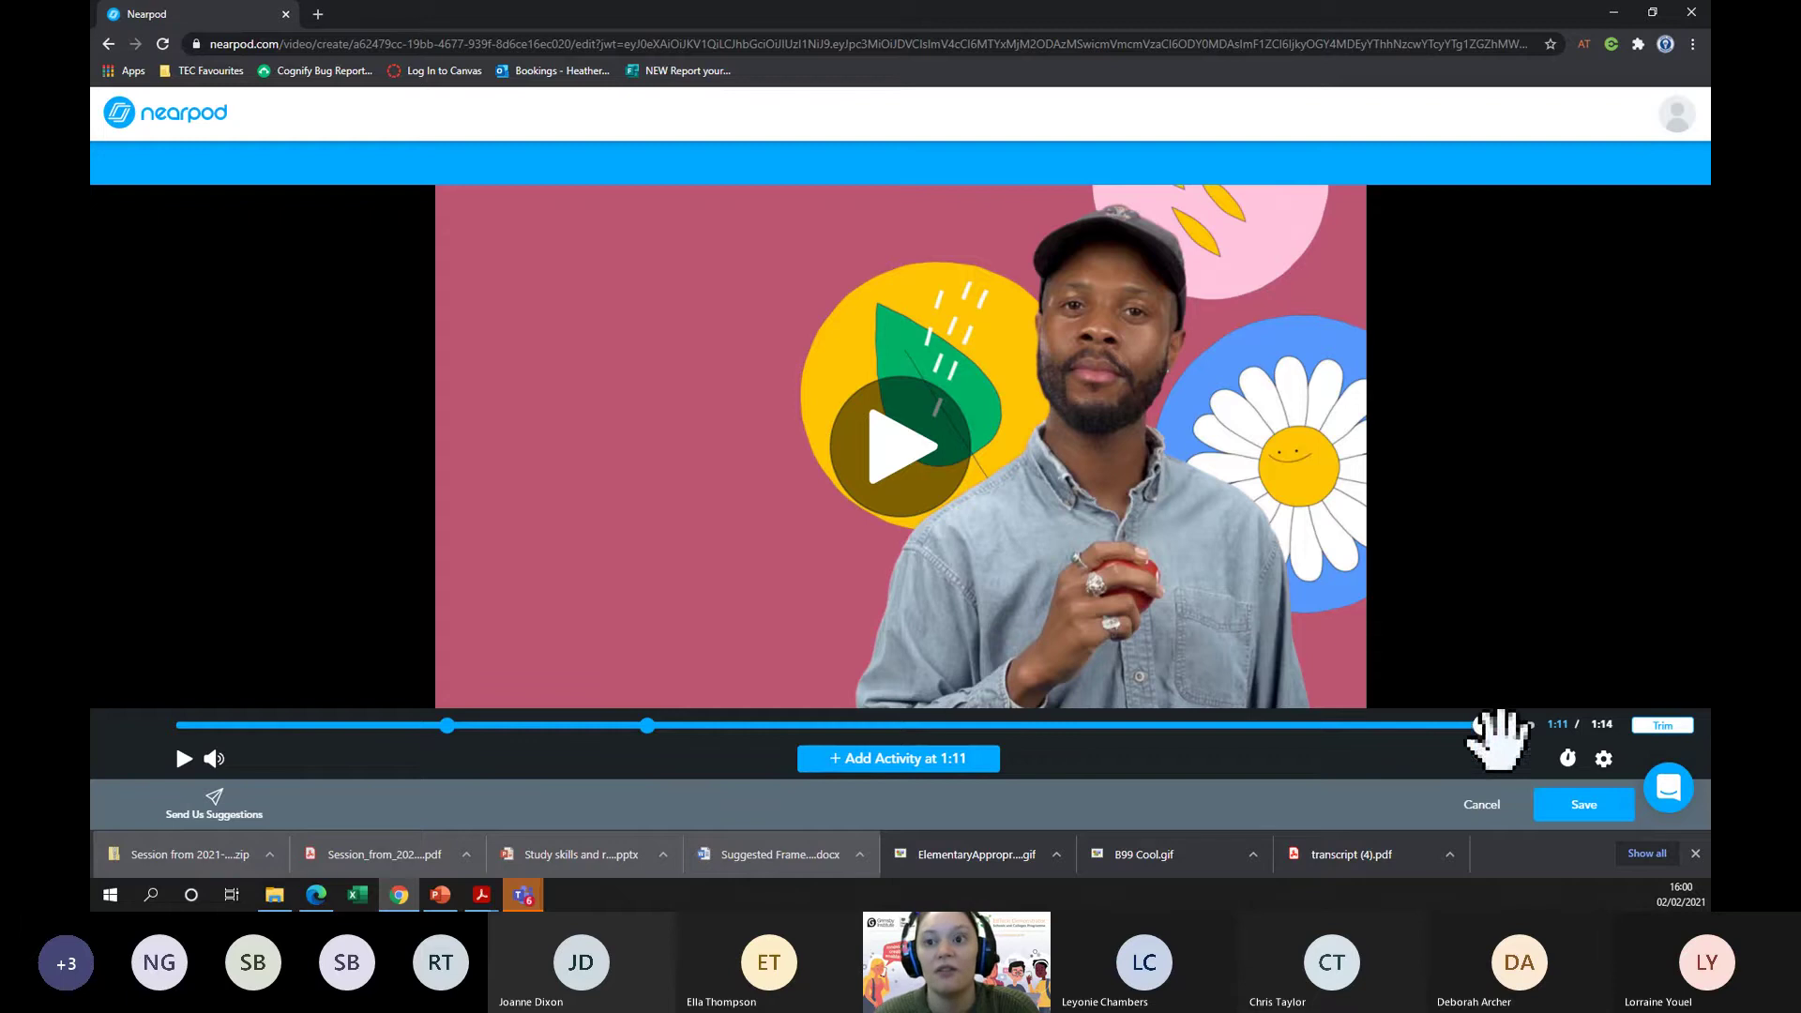
left_click(1454, 725)
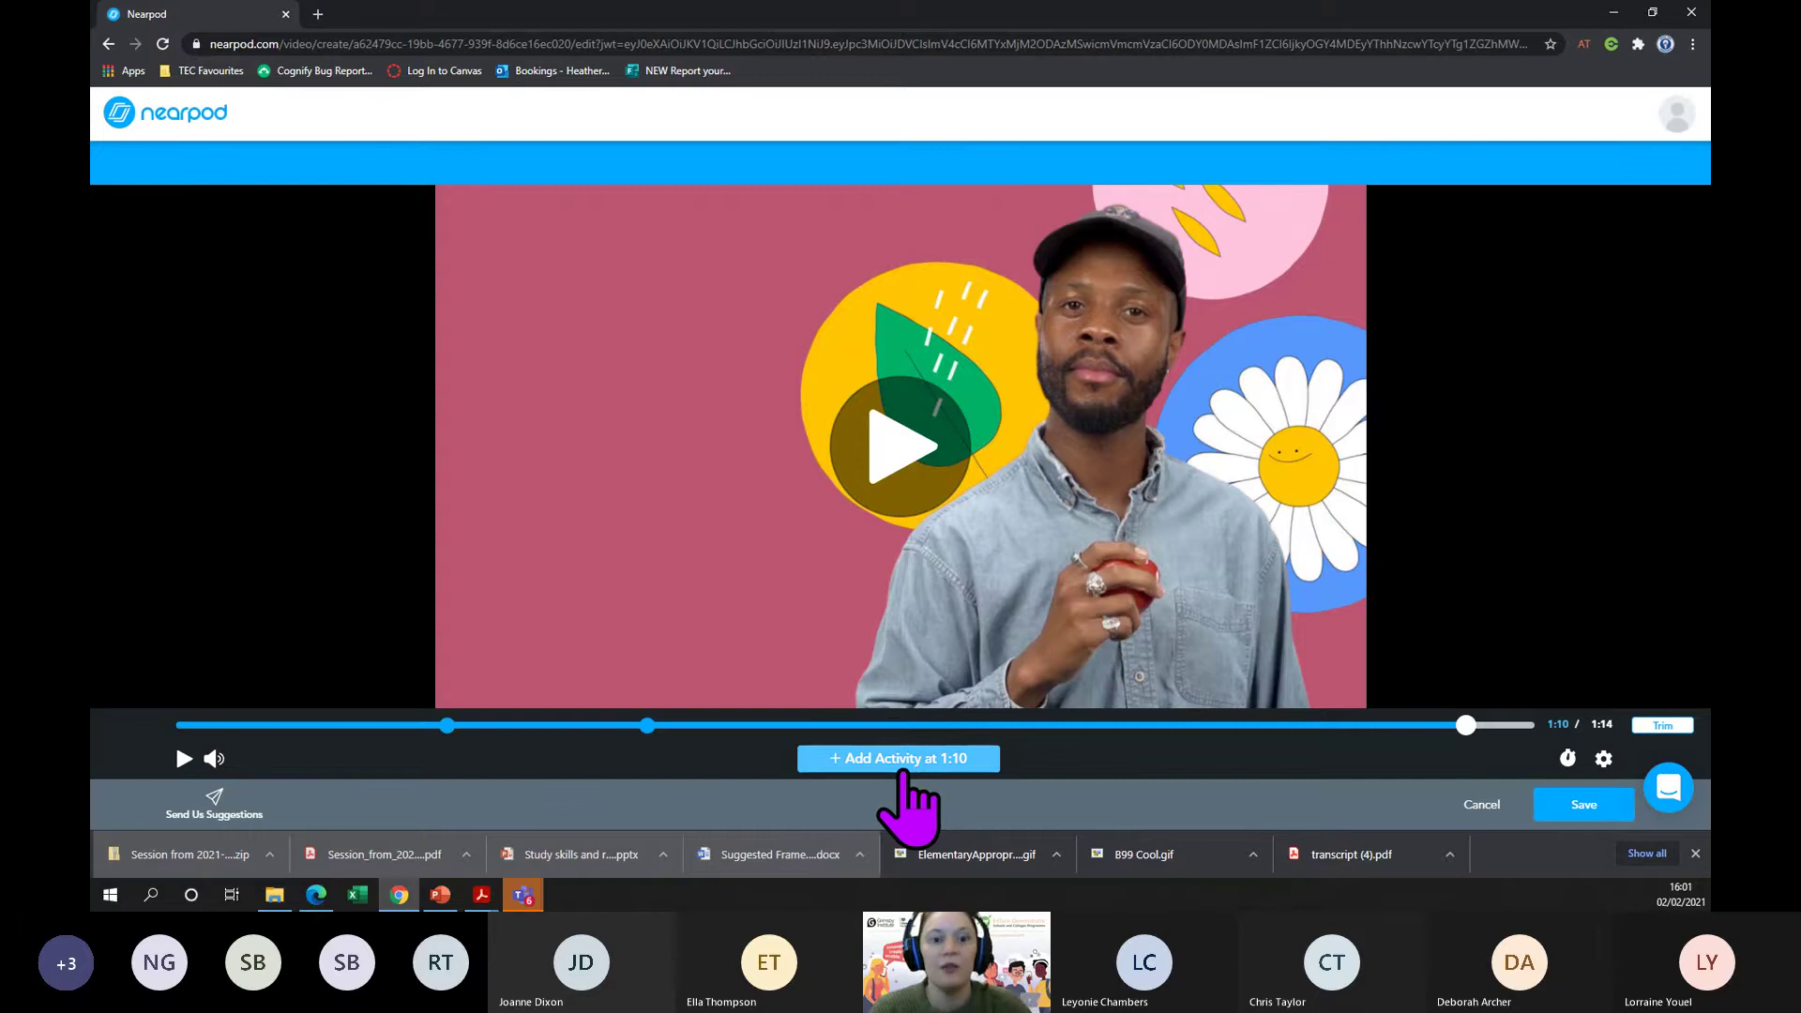
- Show the question types that can be added to the video at 1:10 and return to the slide overview without adding one
left_click(903, 761)
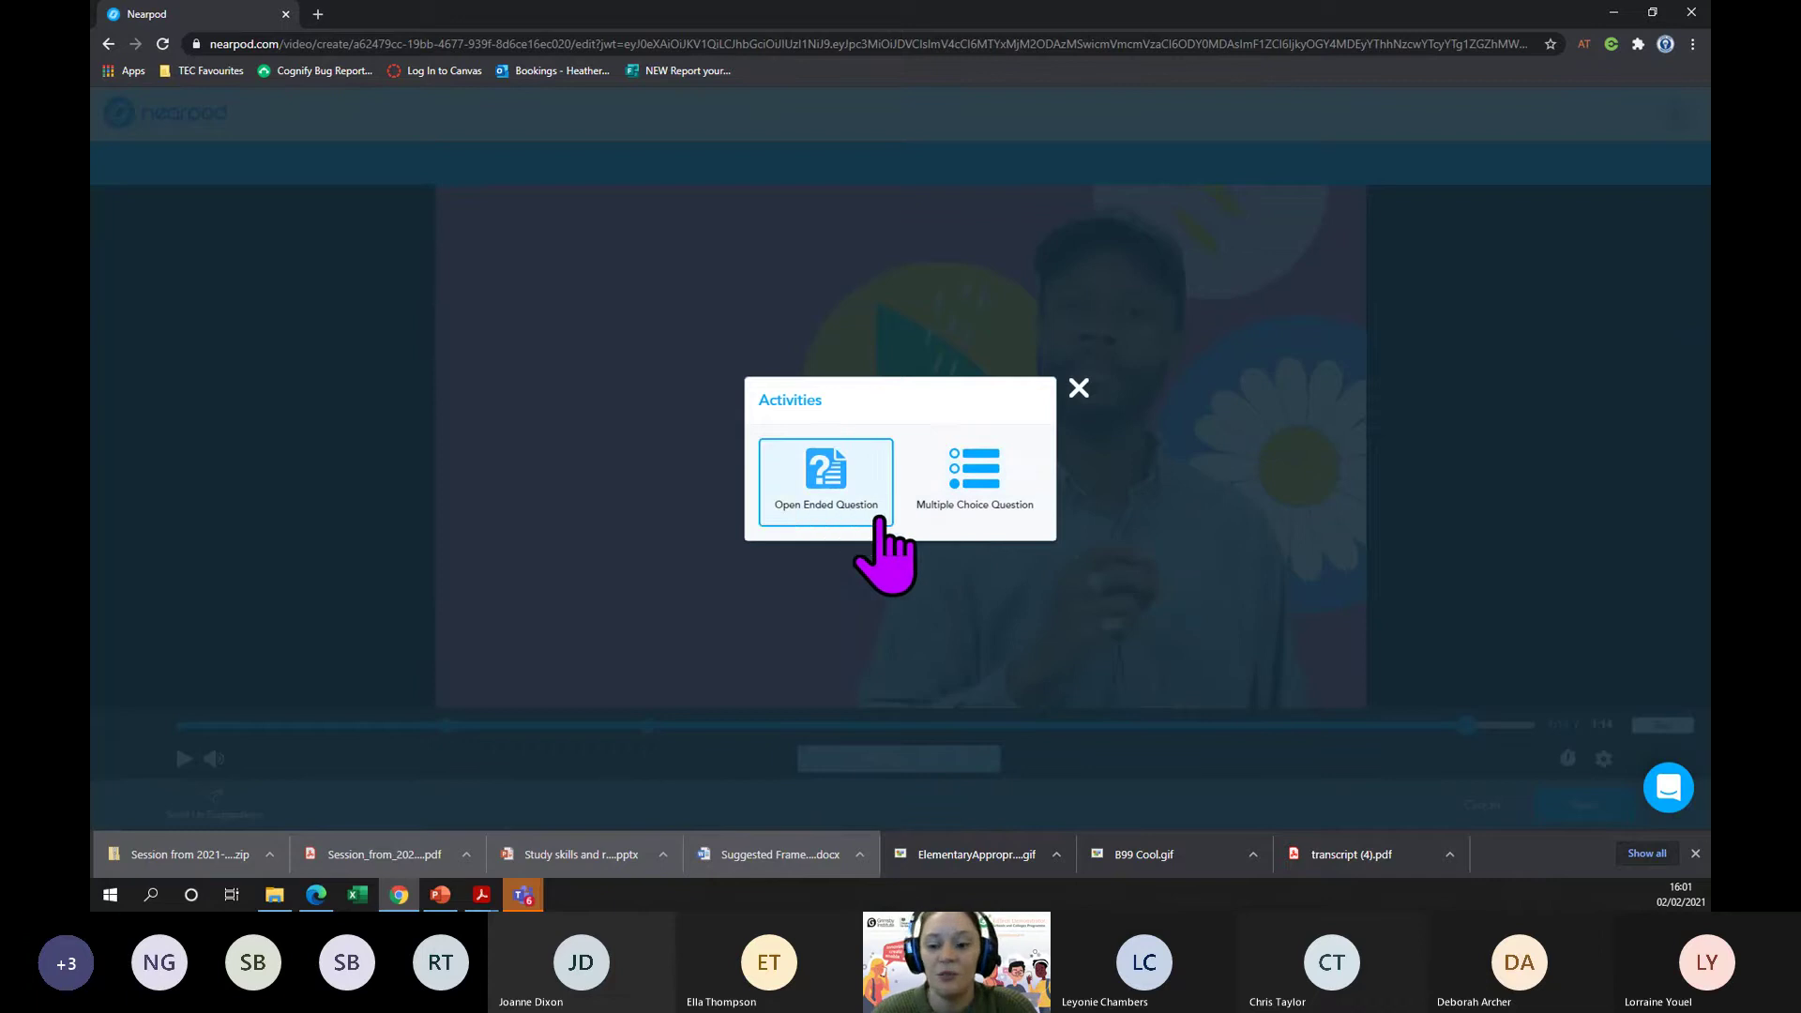
left_click(1079, 388)
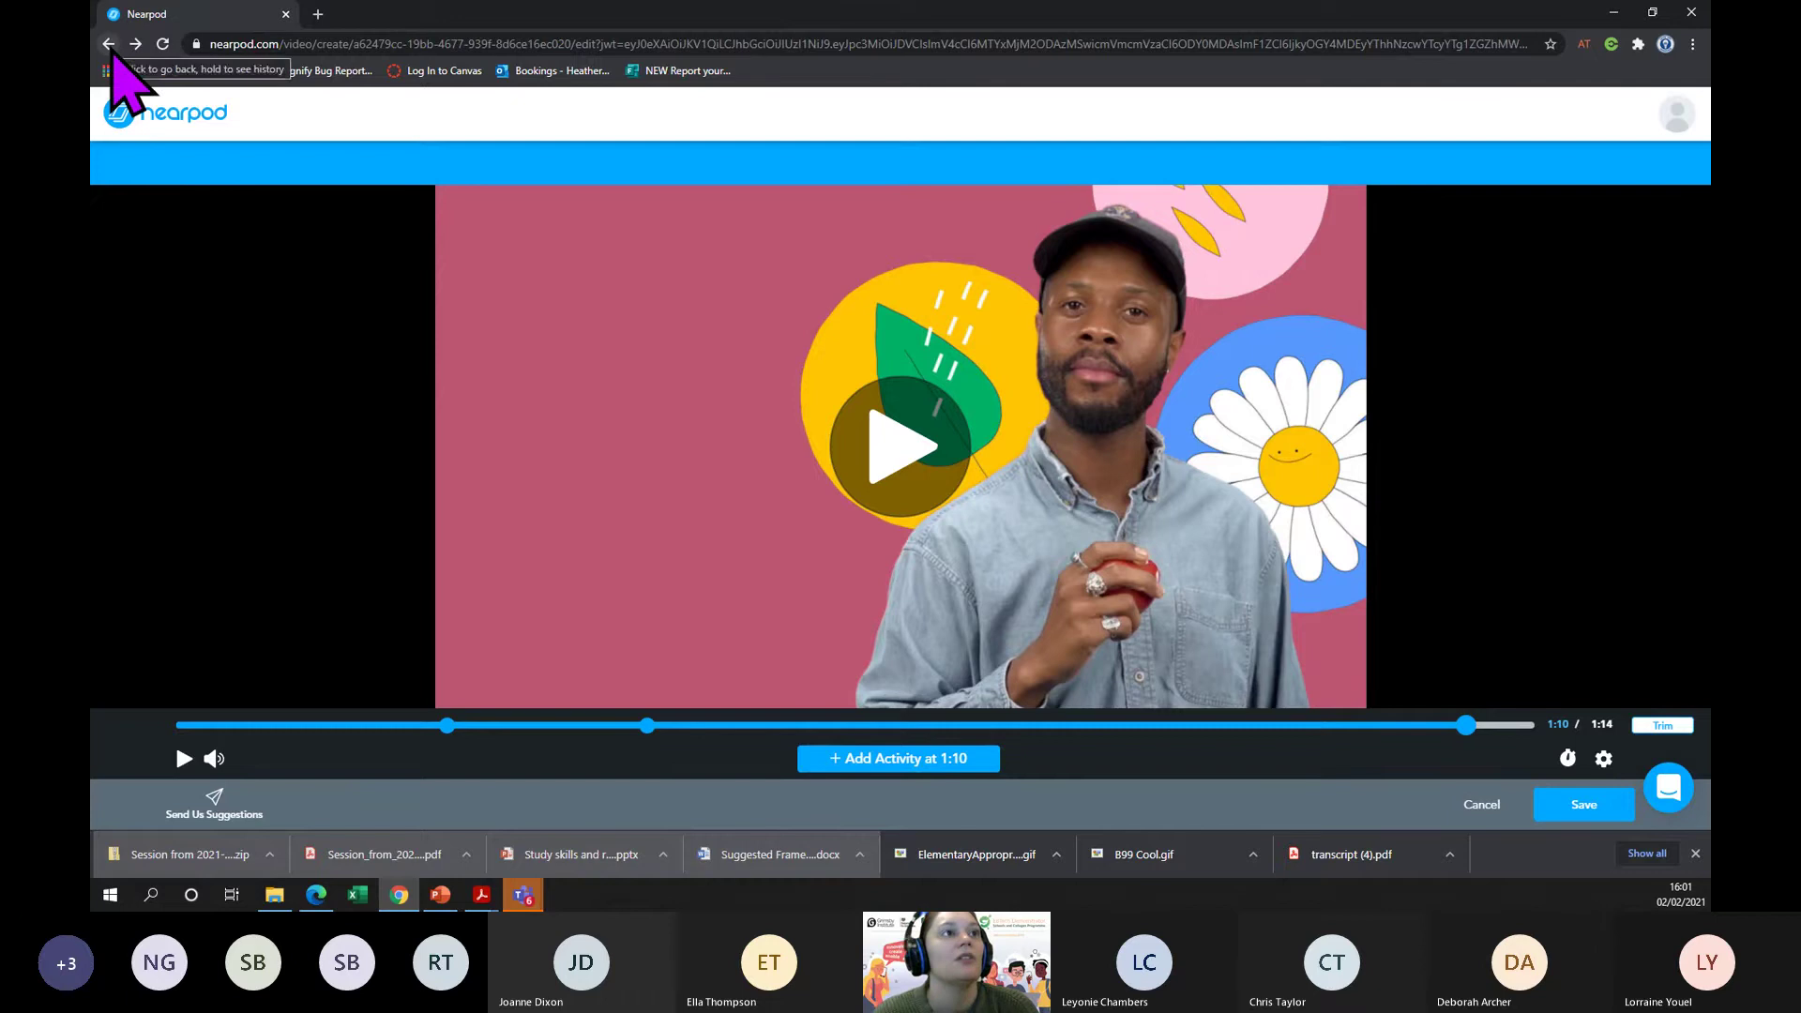
left_click(109, 45)
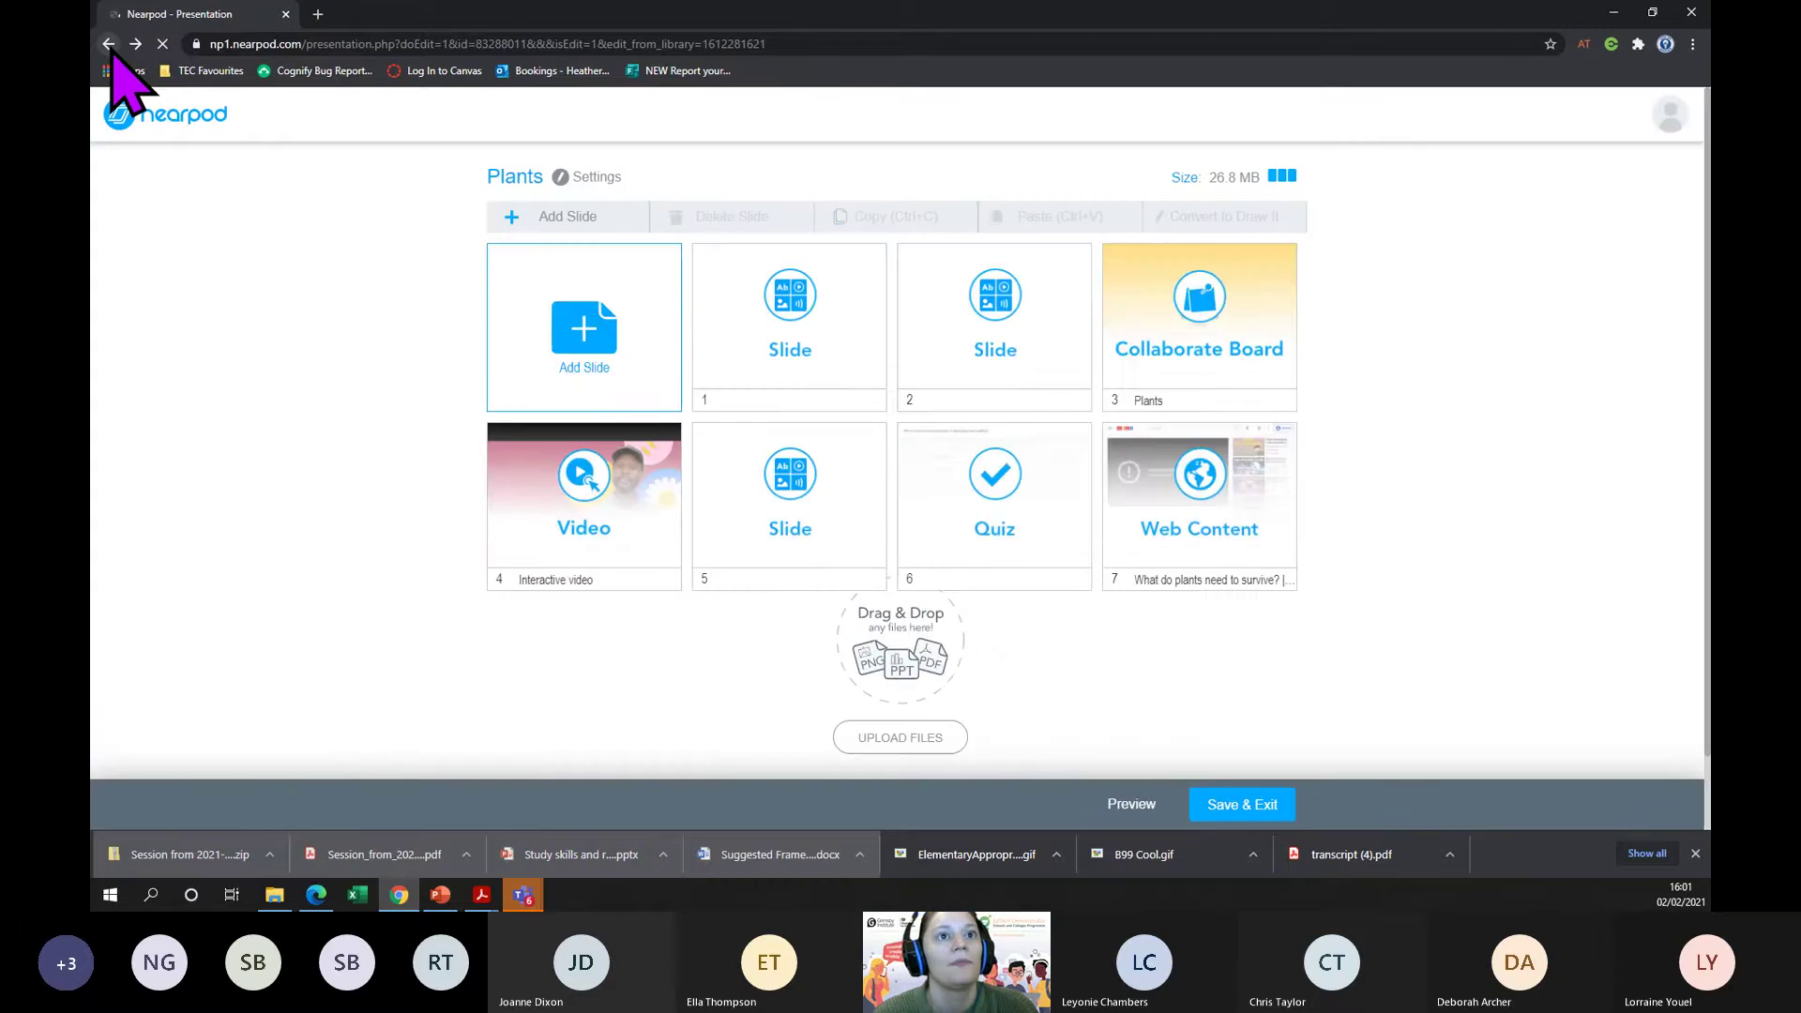
- Show the website link behind the Web Content slide, save it, and reopen the link settings for another look
left_click(1206, 550)
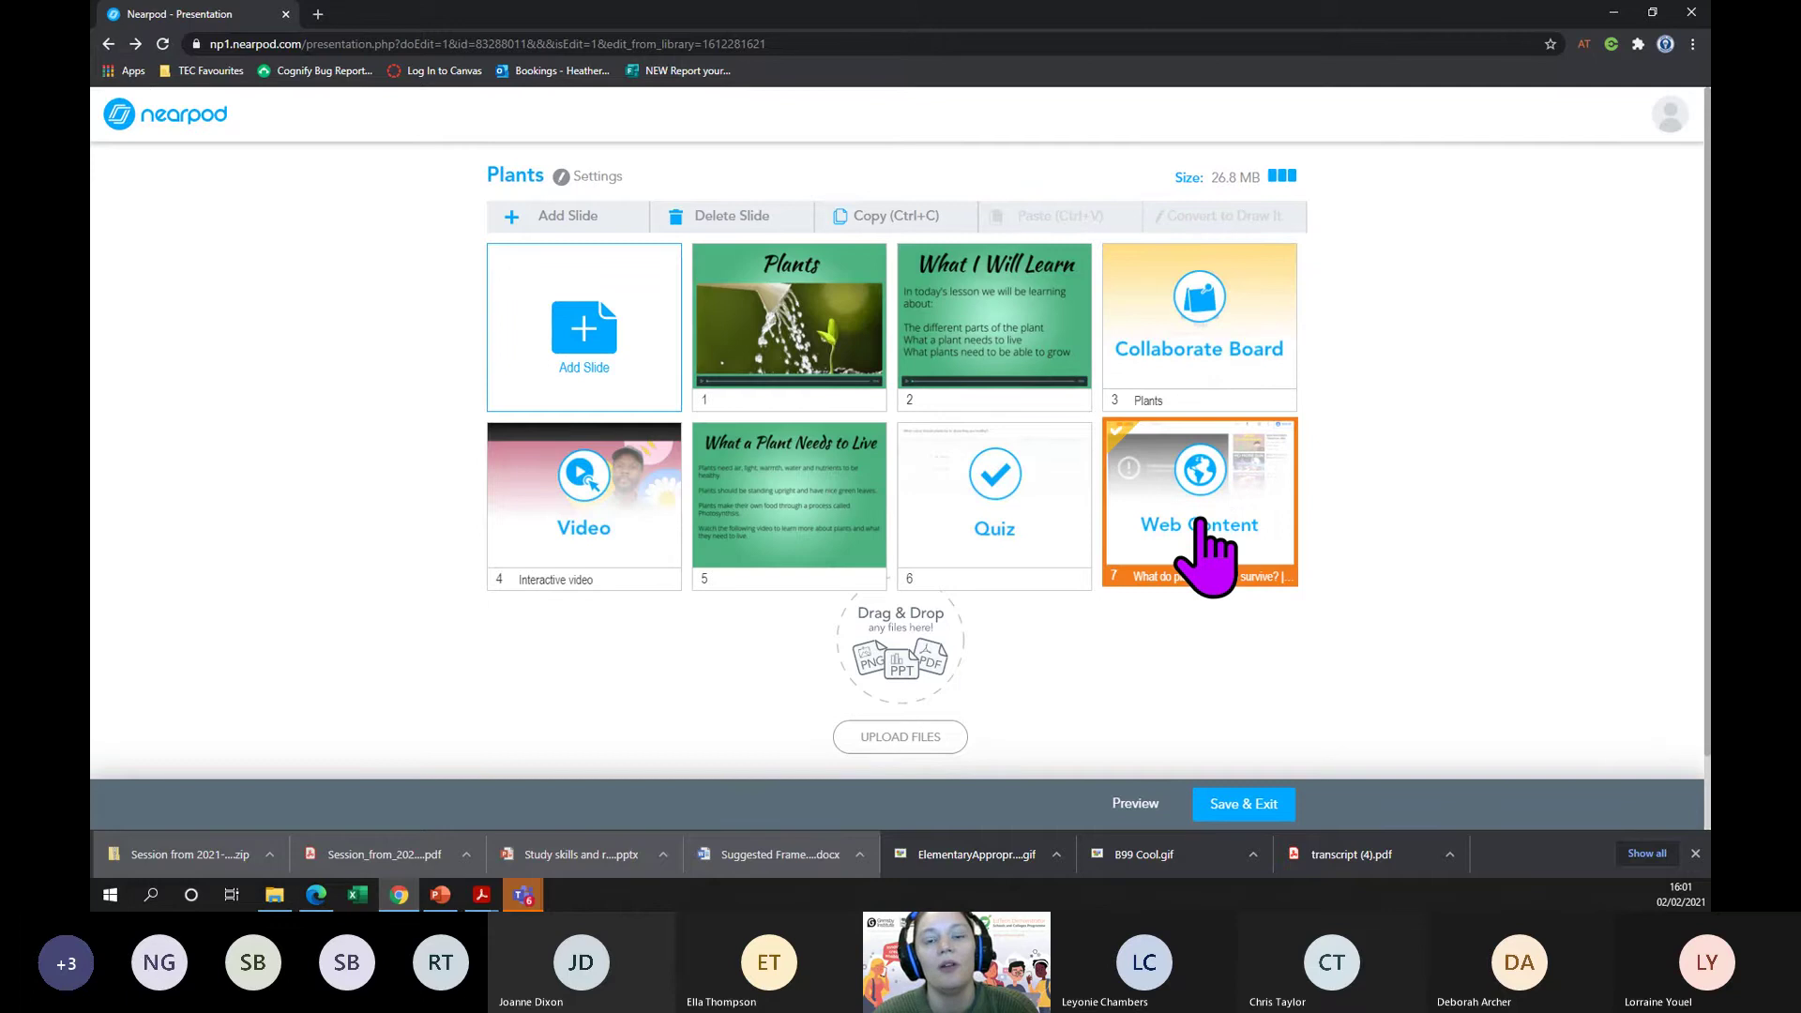
left_click(1207, 549)
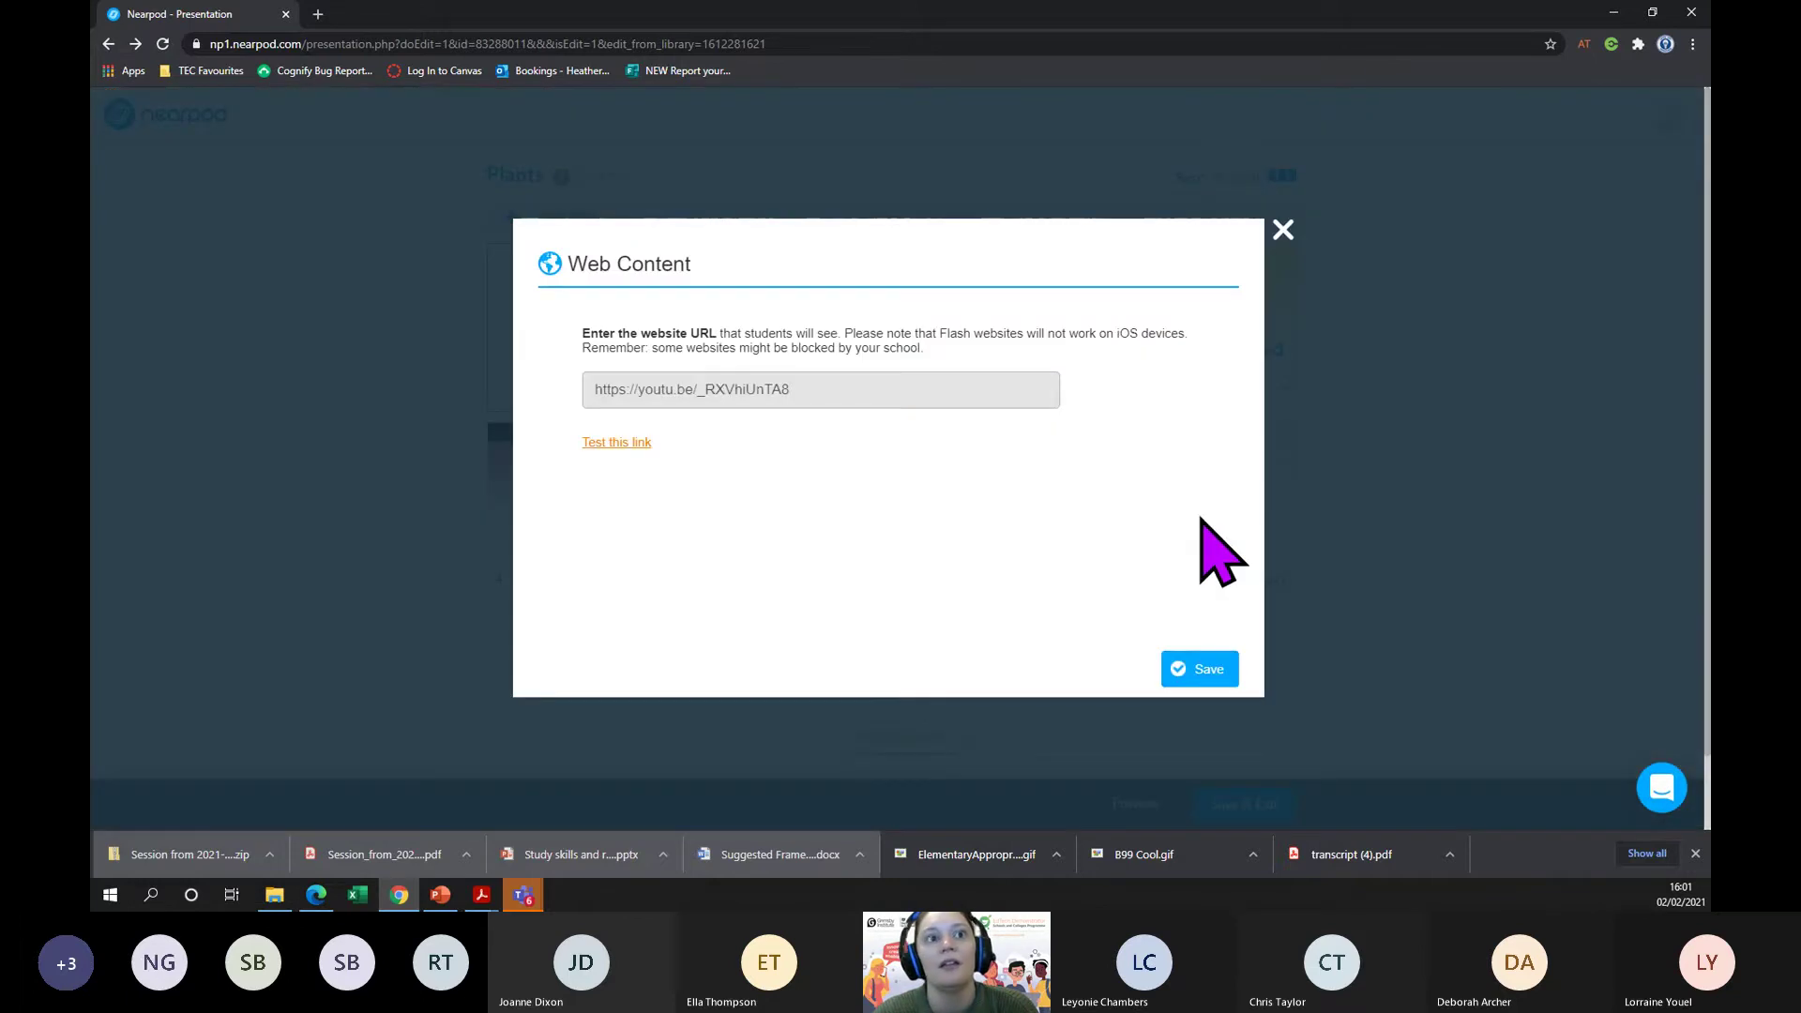
left_click(1180, 667)
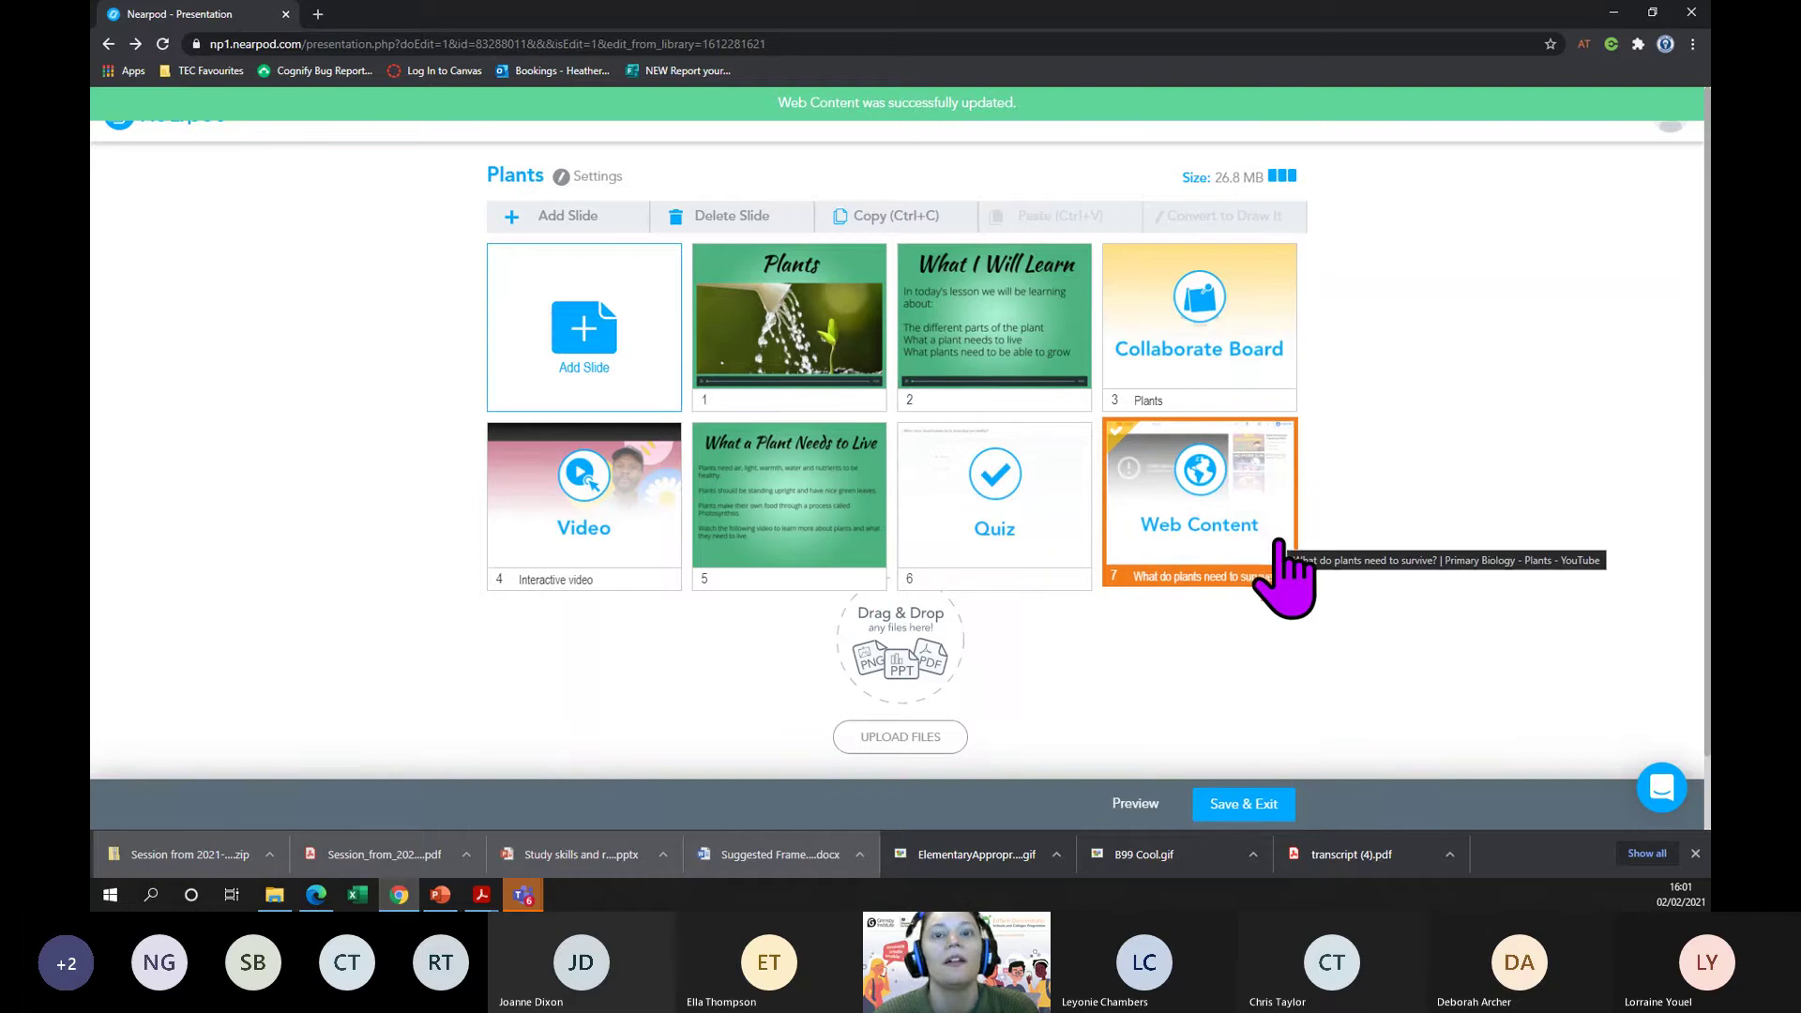
left_click(1198, 514)
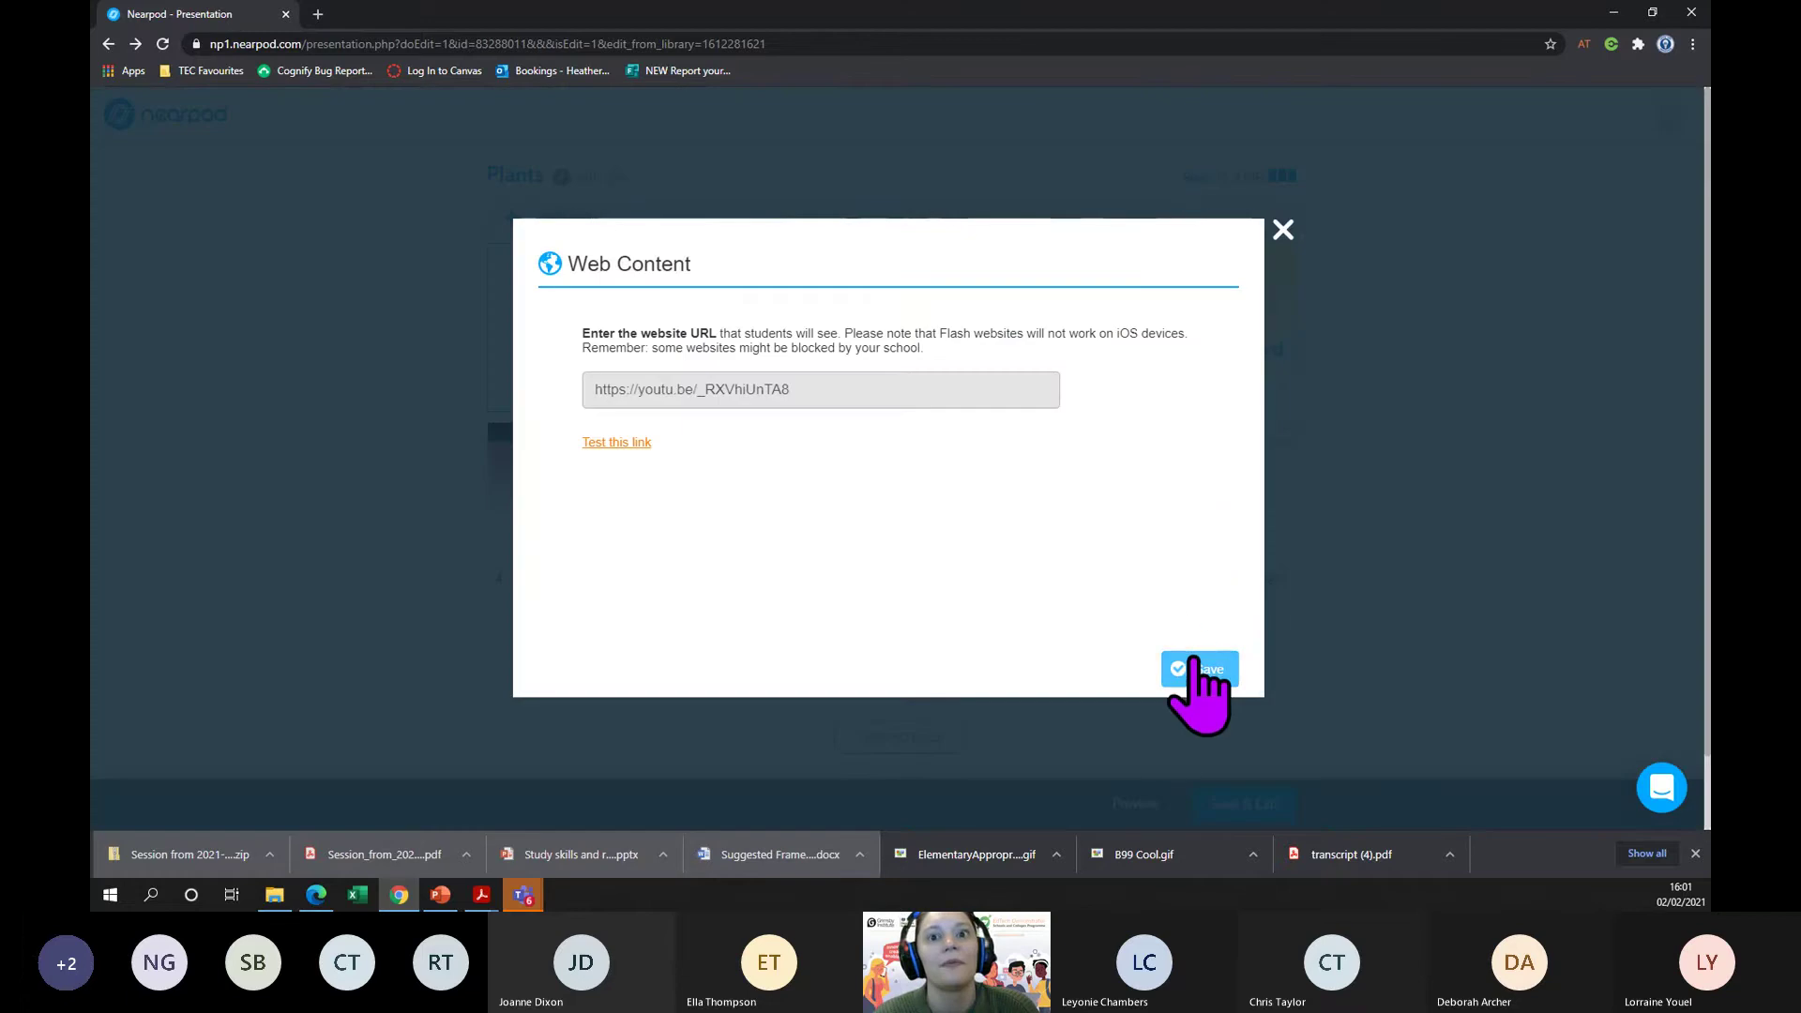
left_click(1283, 231)
- Return to the Plants folder and save the changes to the Plants lesson
left_click(108, 44)
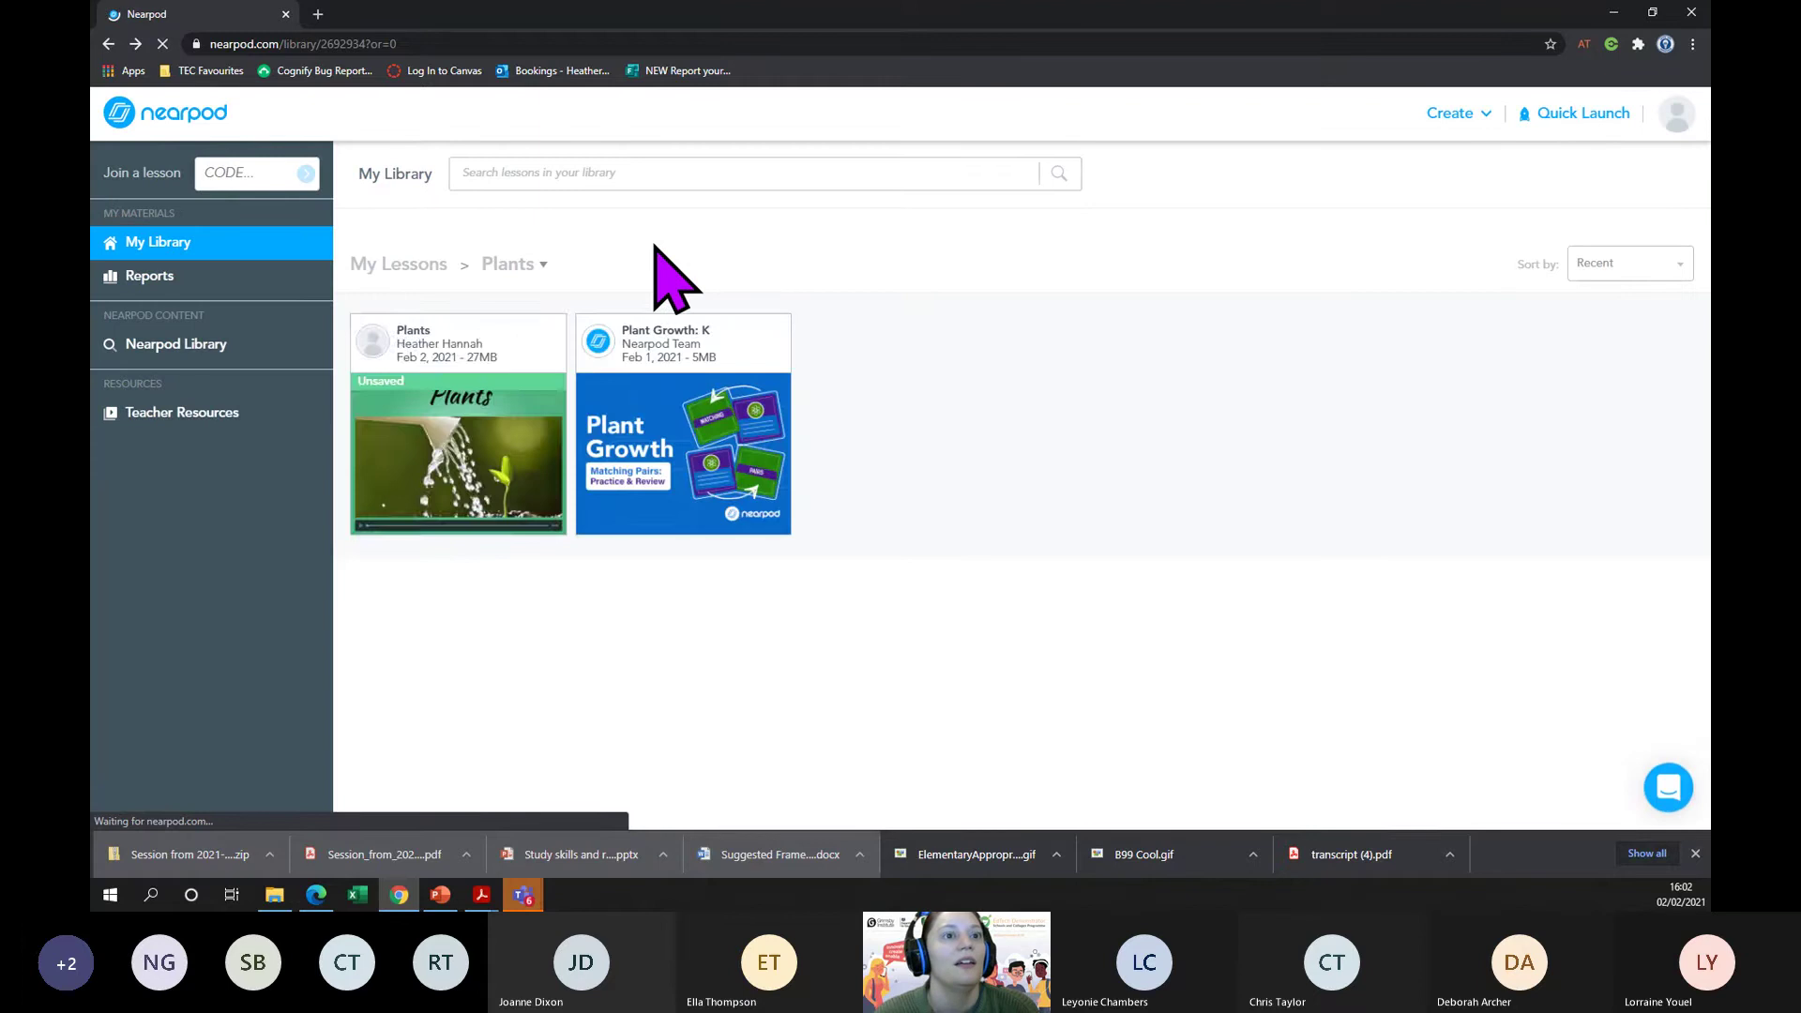
mouse_move(450, 350)
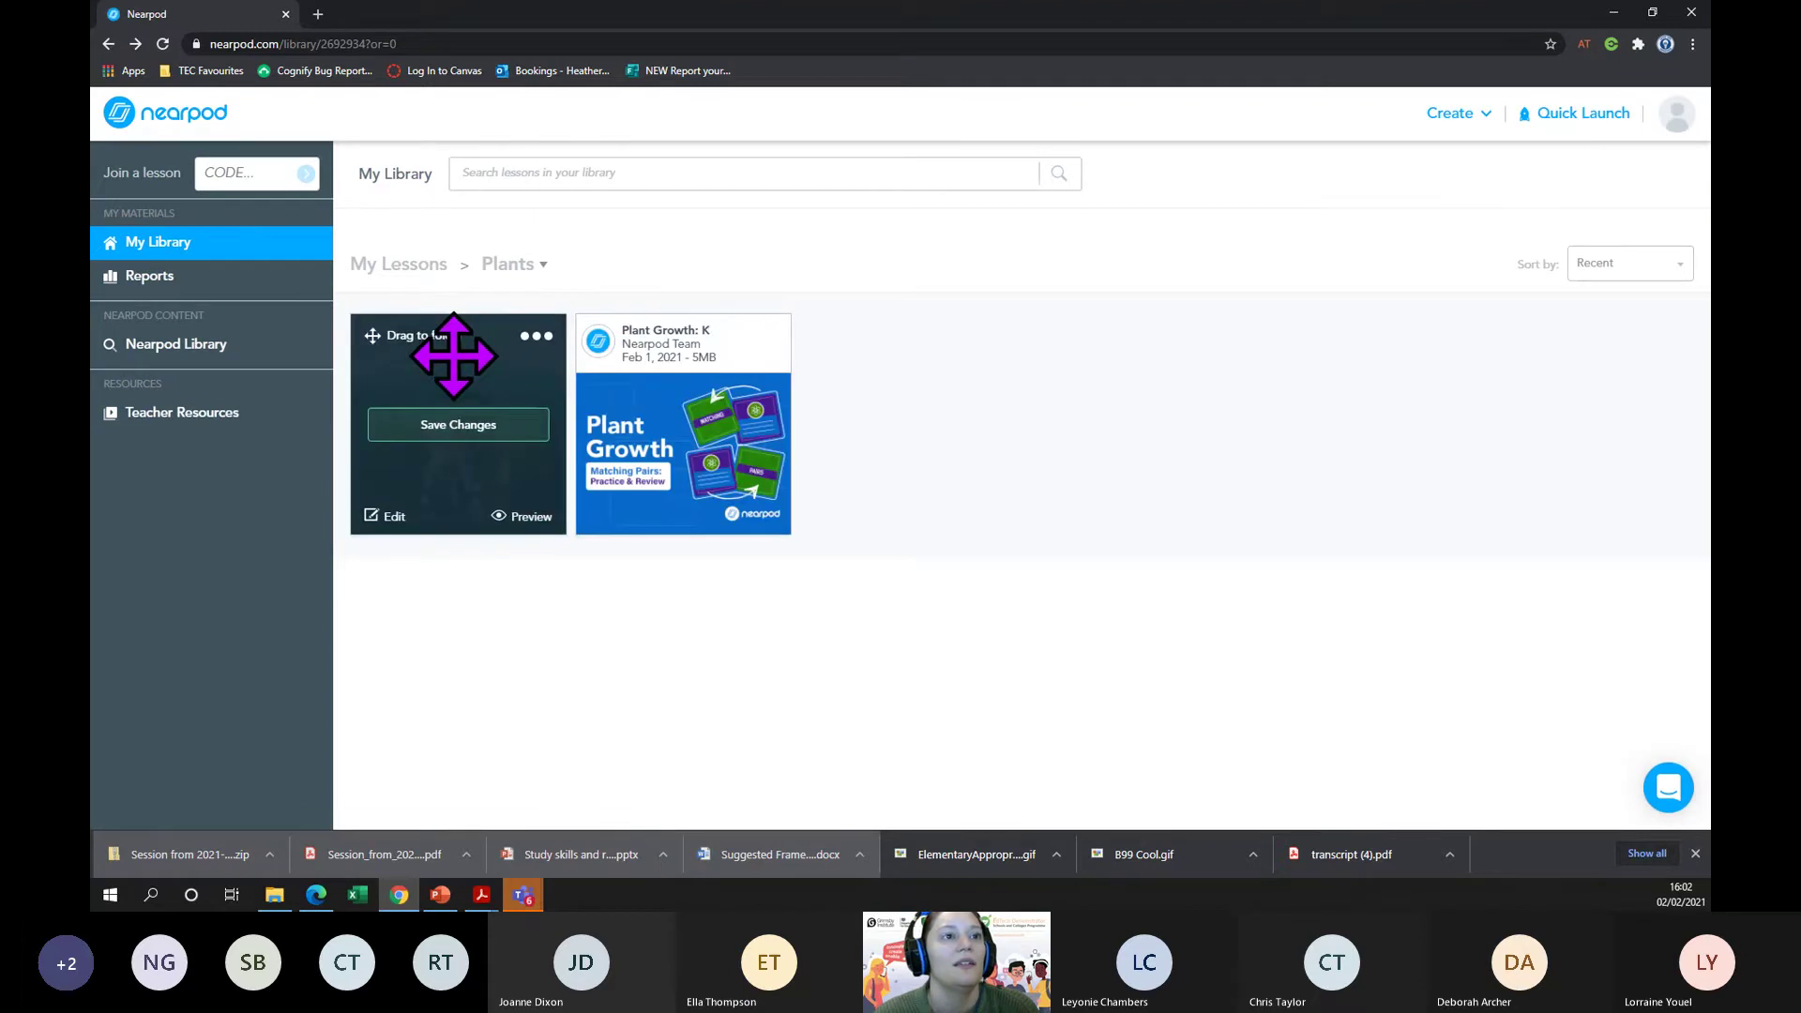
left_click(459, 427)
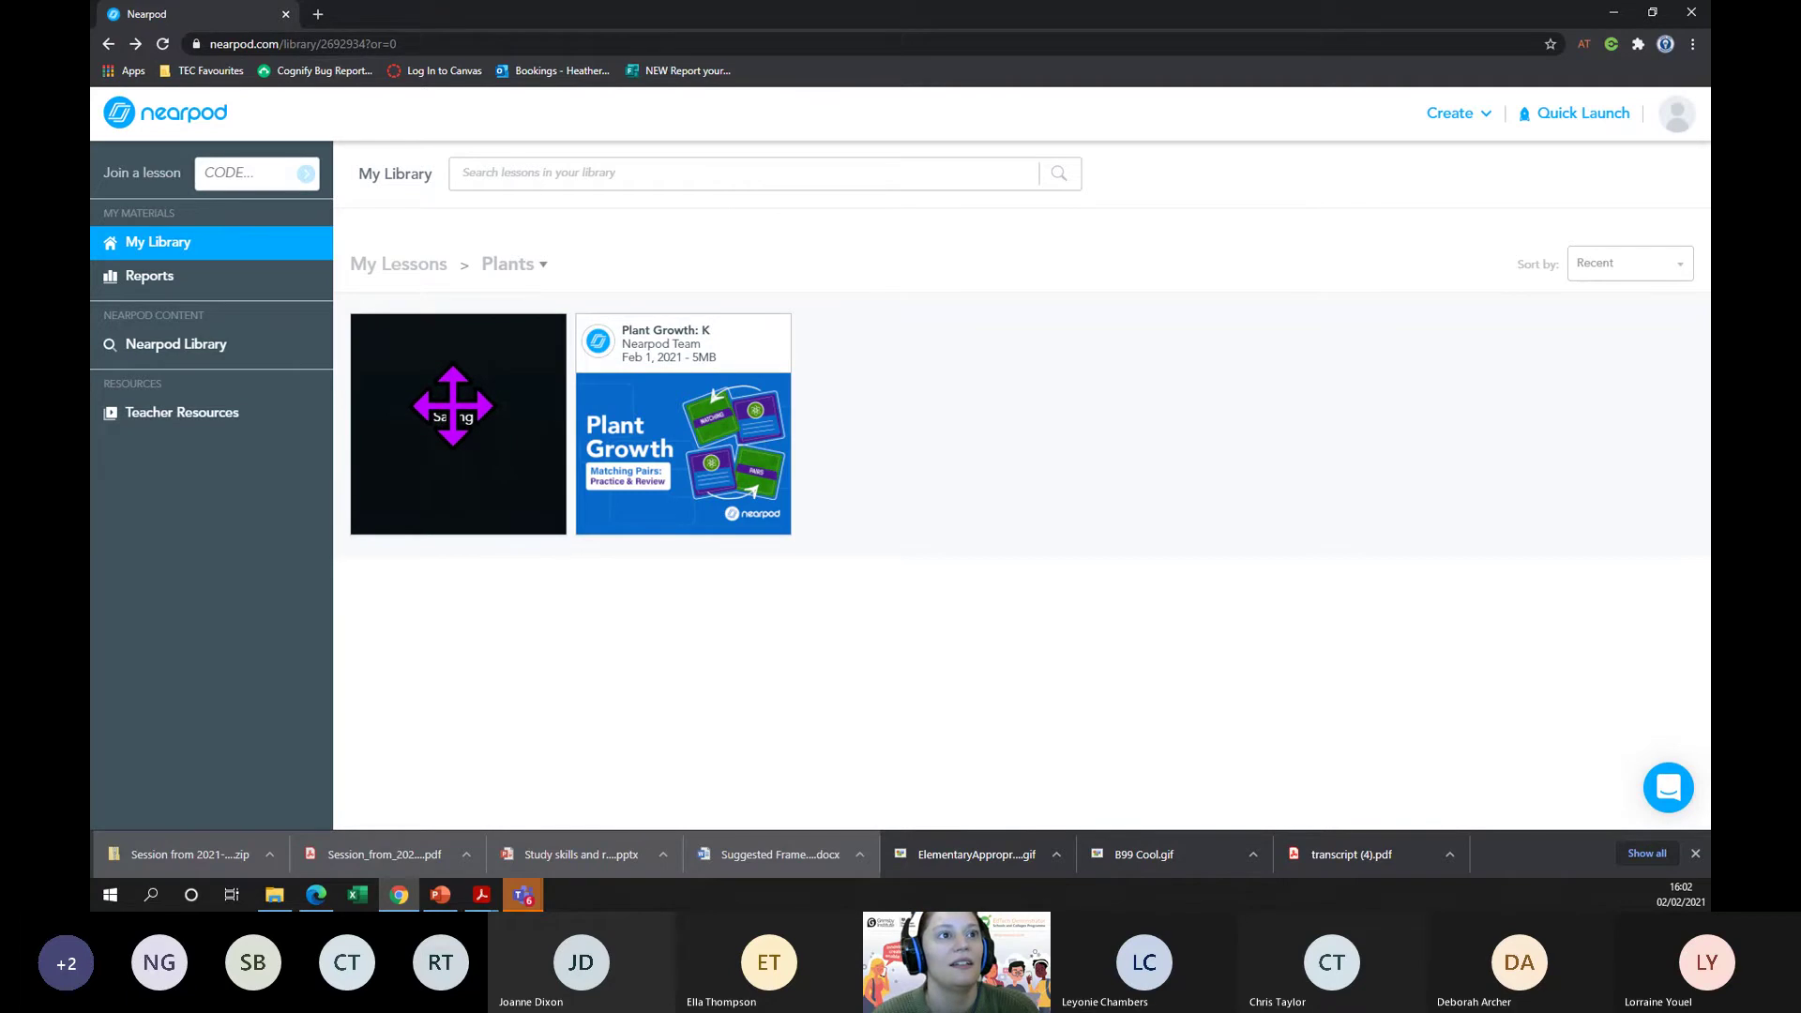
- Reopen the Plants lesson for editing and show the content types available for a new slide
mouse_move(477, 424)
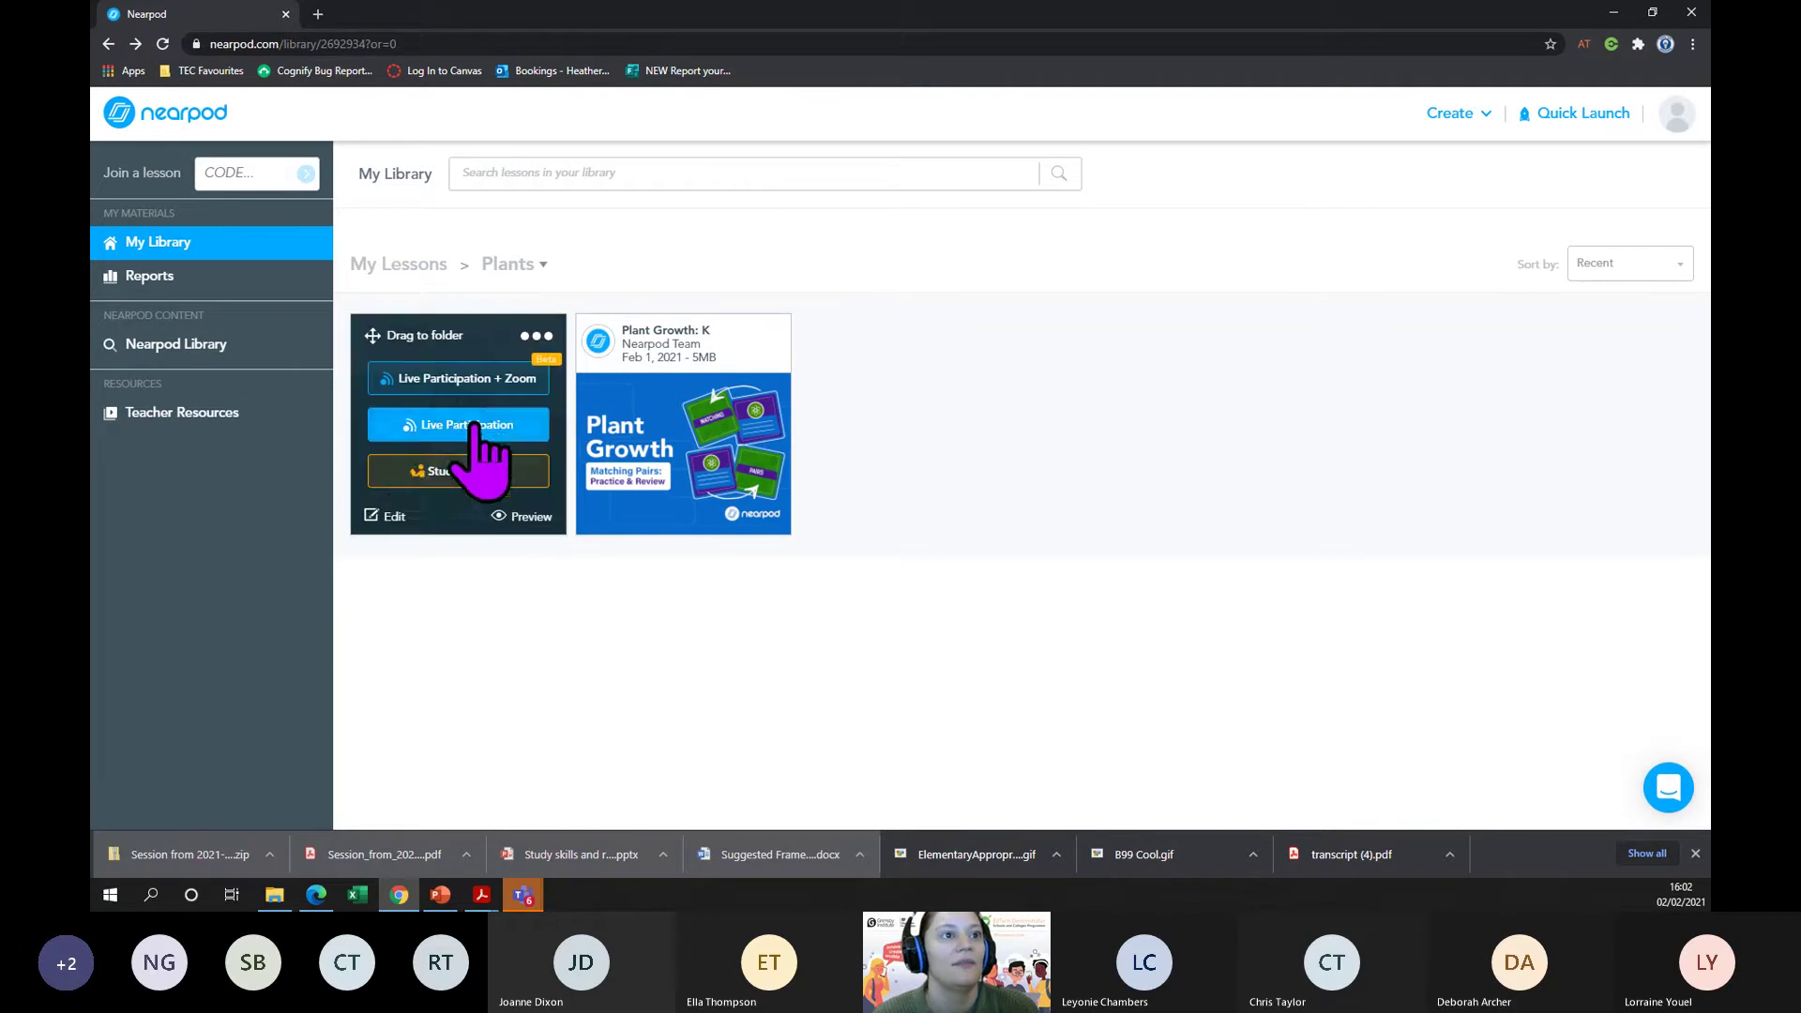
left_click(386, 519)
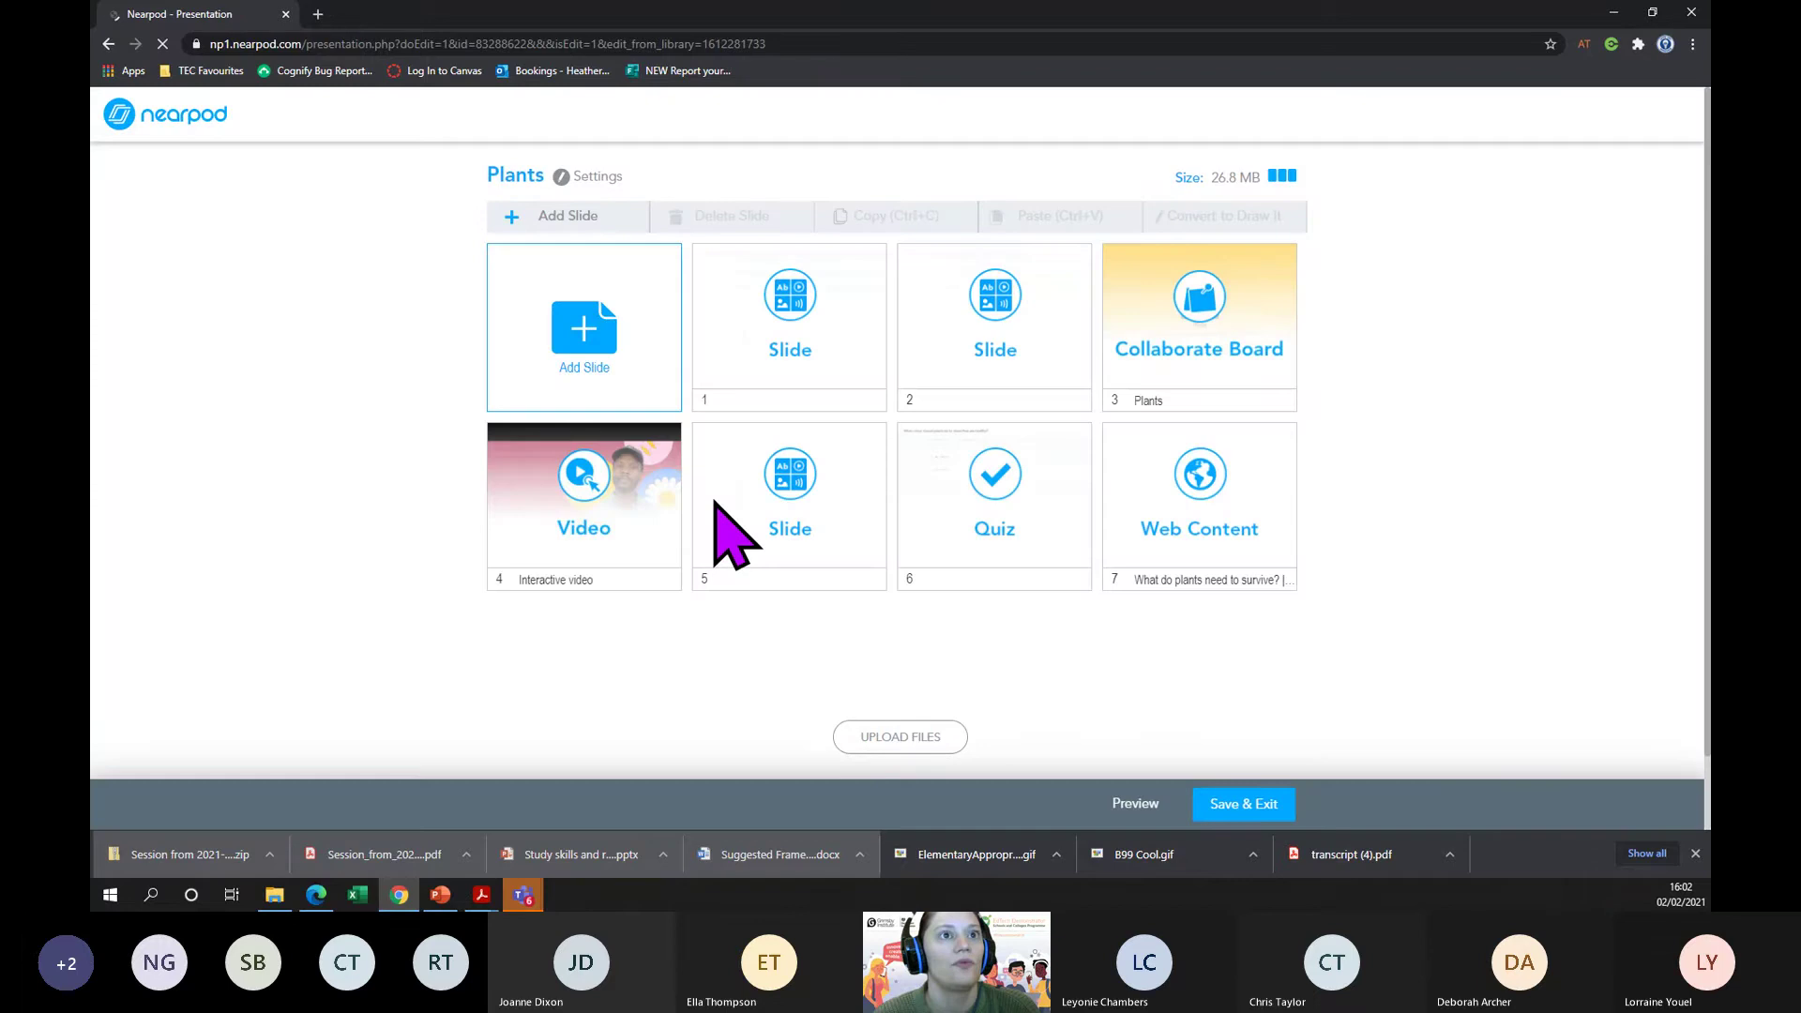
left_click(584, 321)
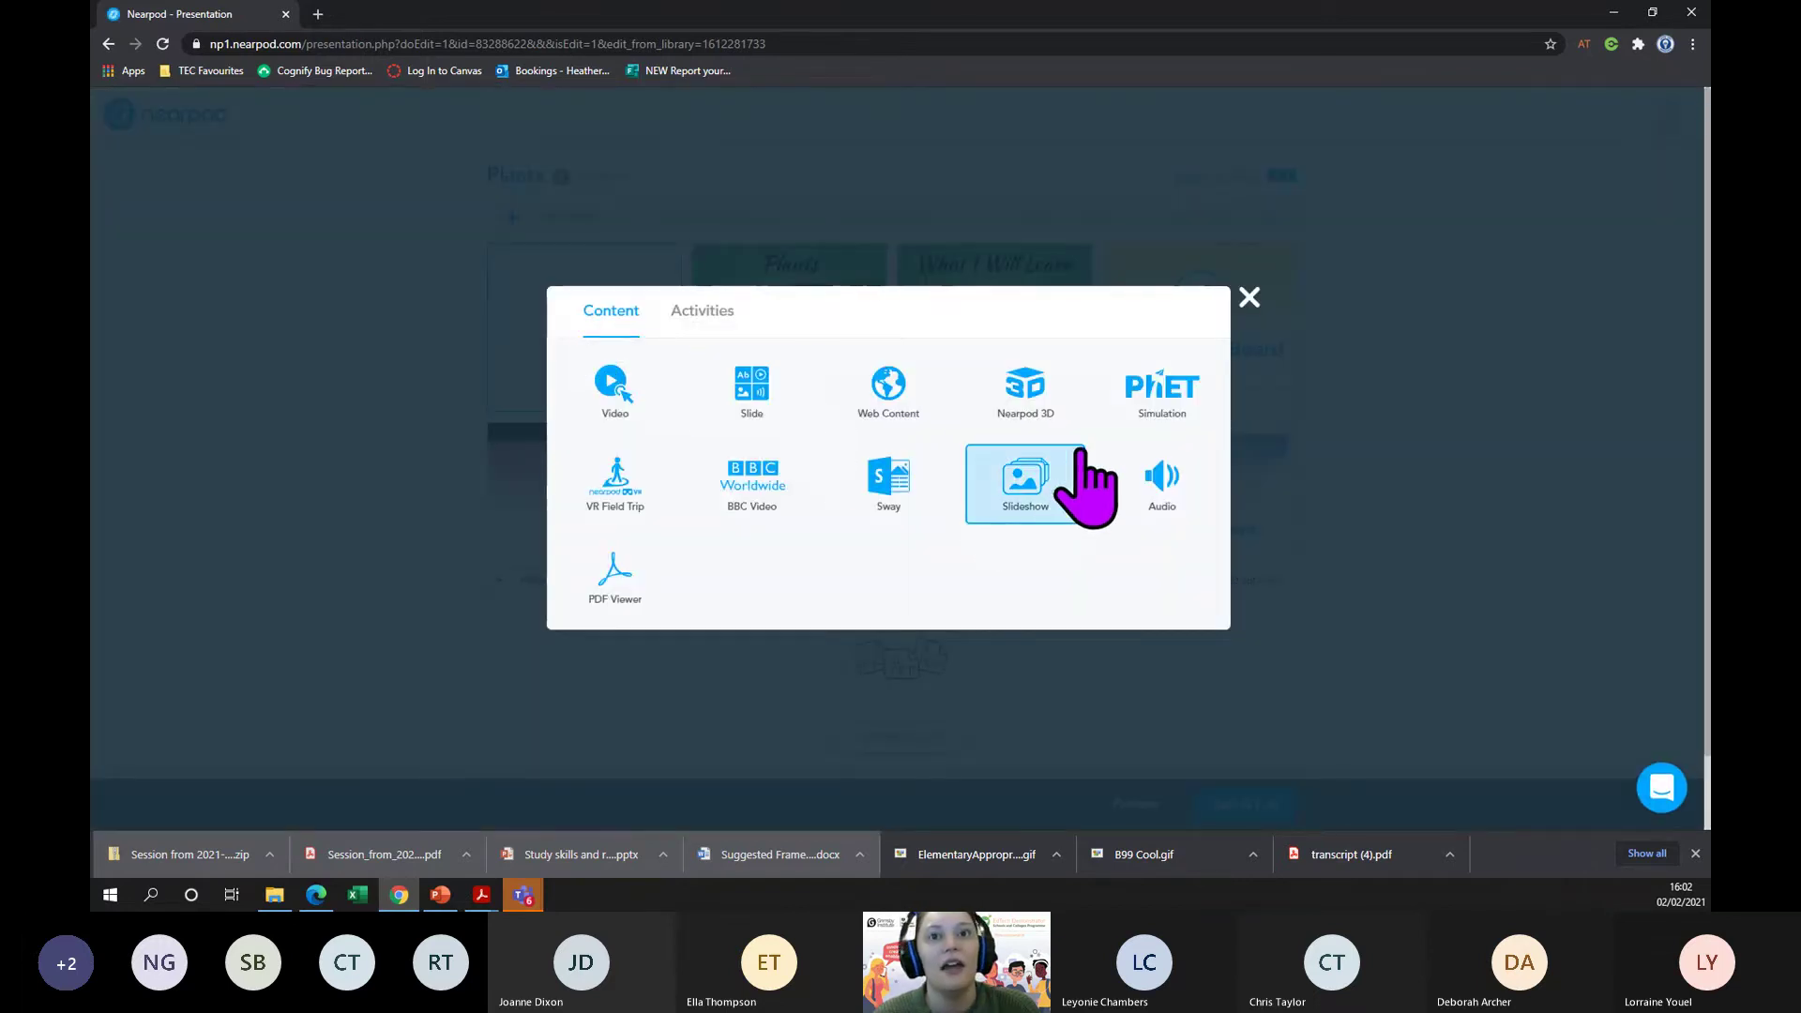
- Show the Web Content URL form, close it without adding a link, and return to the main My Lessons library
left_click(888, 403)
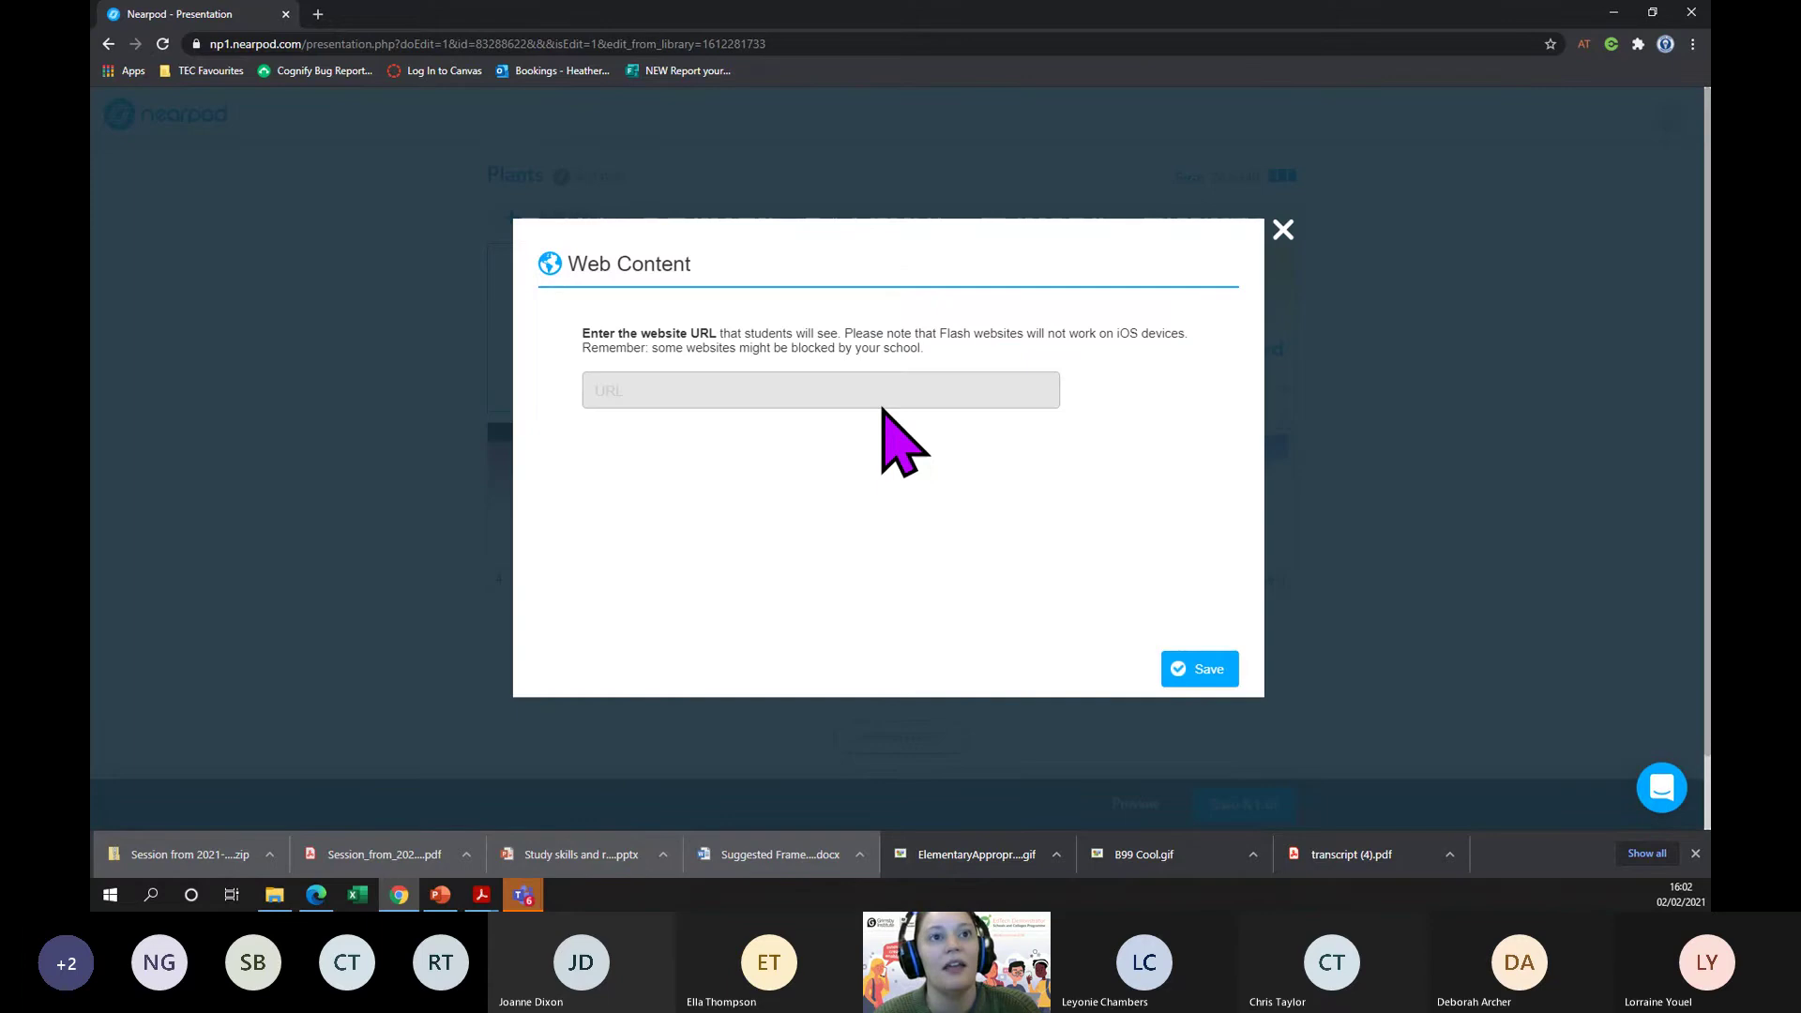
left_click(1283, 230)
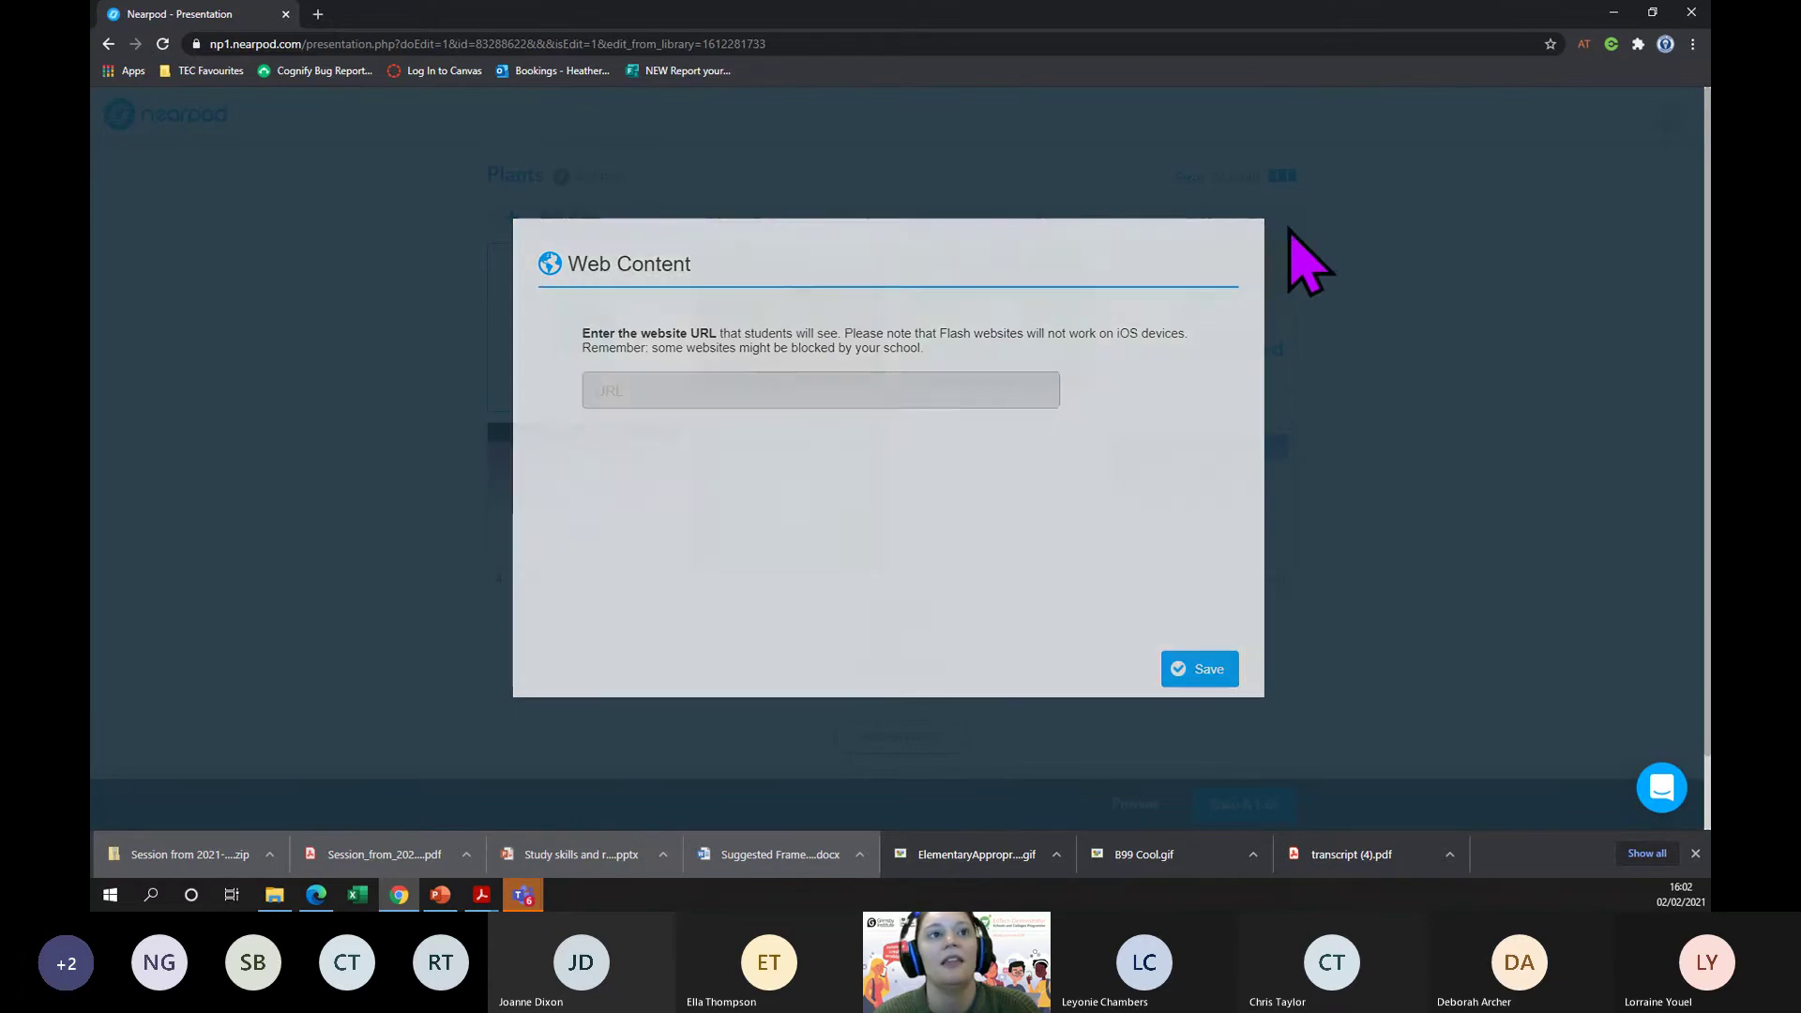
left_click(109, 45)
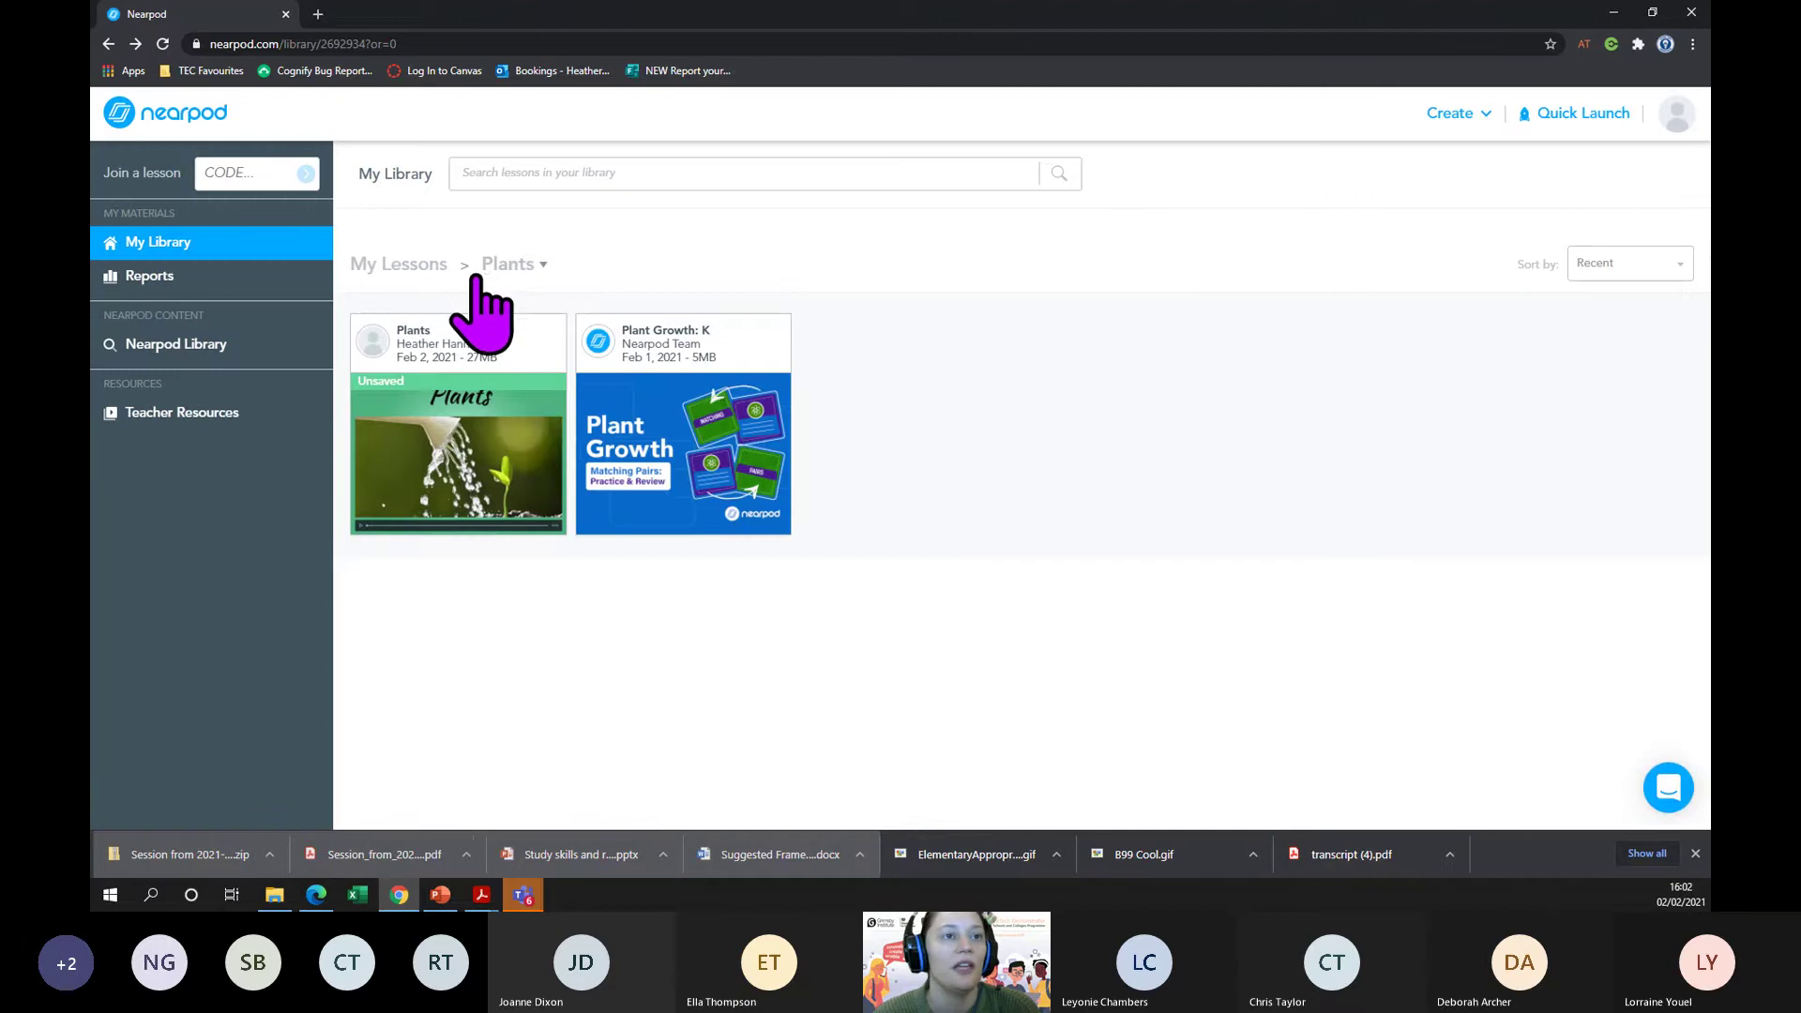
left_click(427, 264)
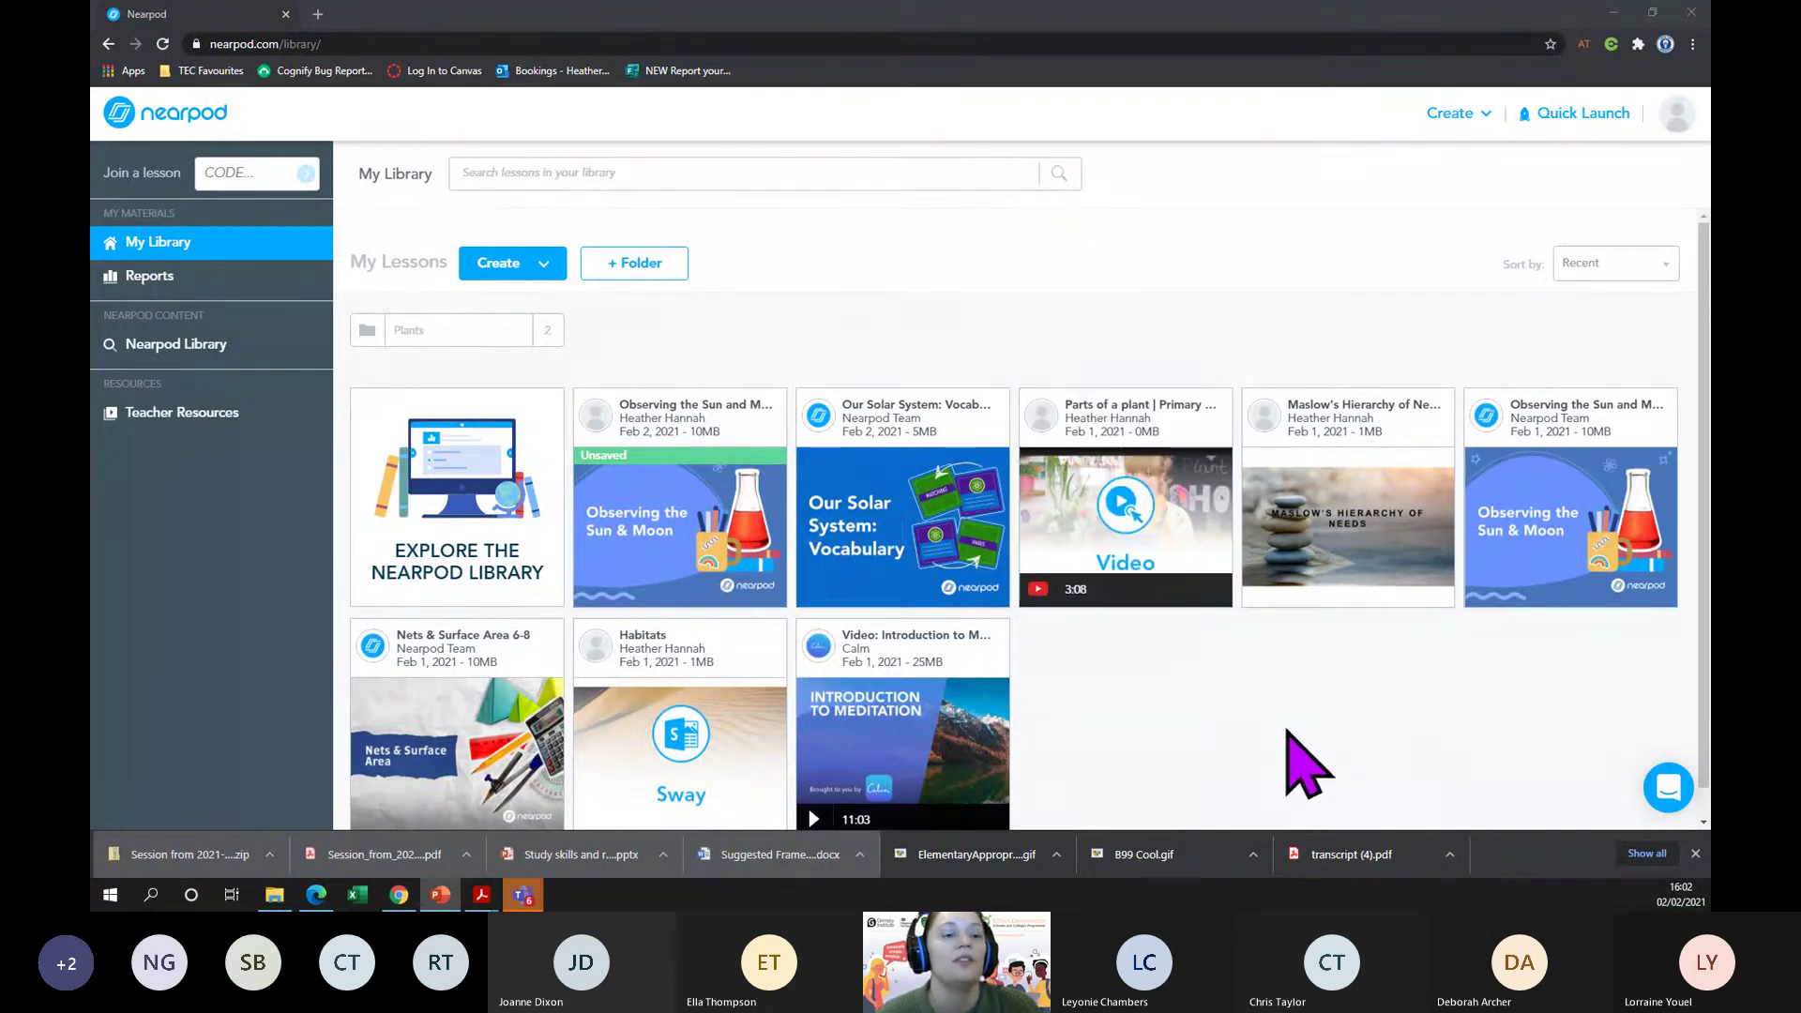
- Start creating a new interactive video and show the videos offered in the Video Library
mouse_move(1194, 520)
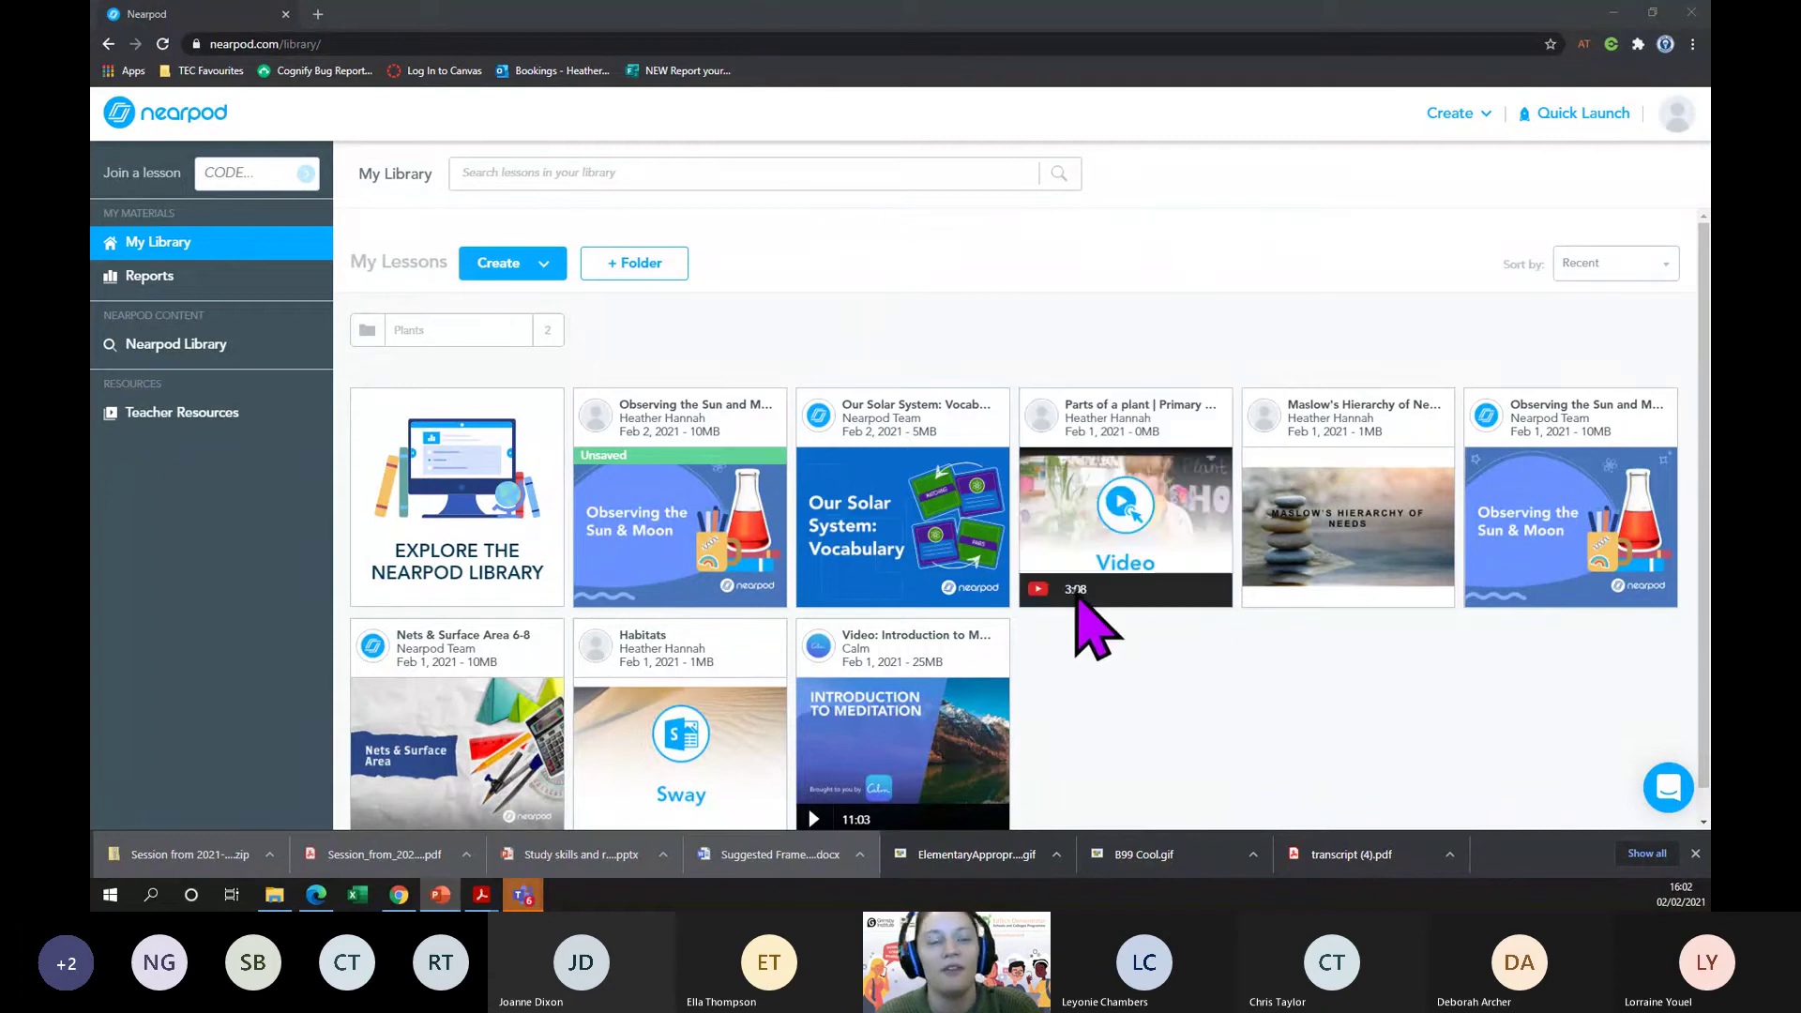
left_click(531, 266)
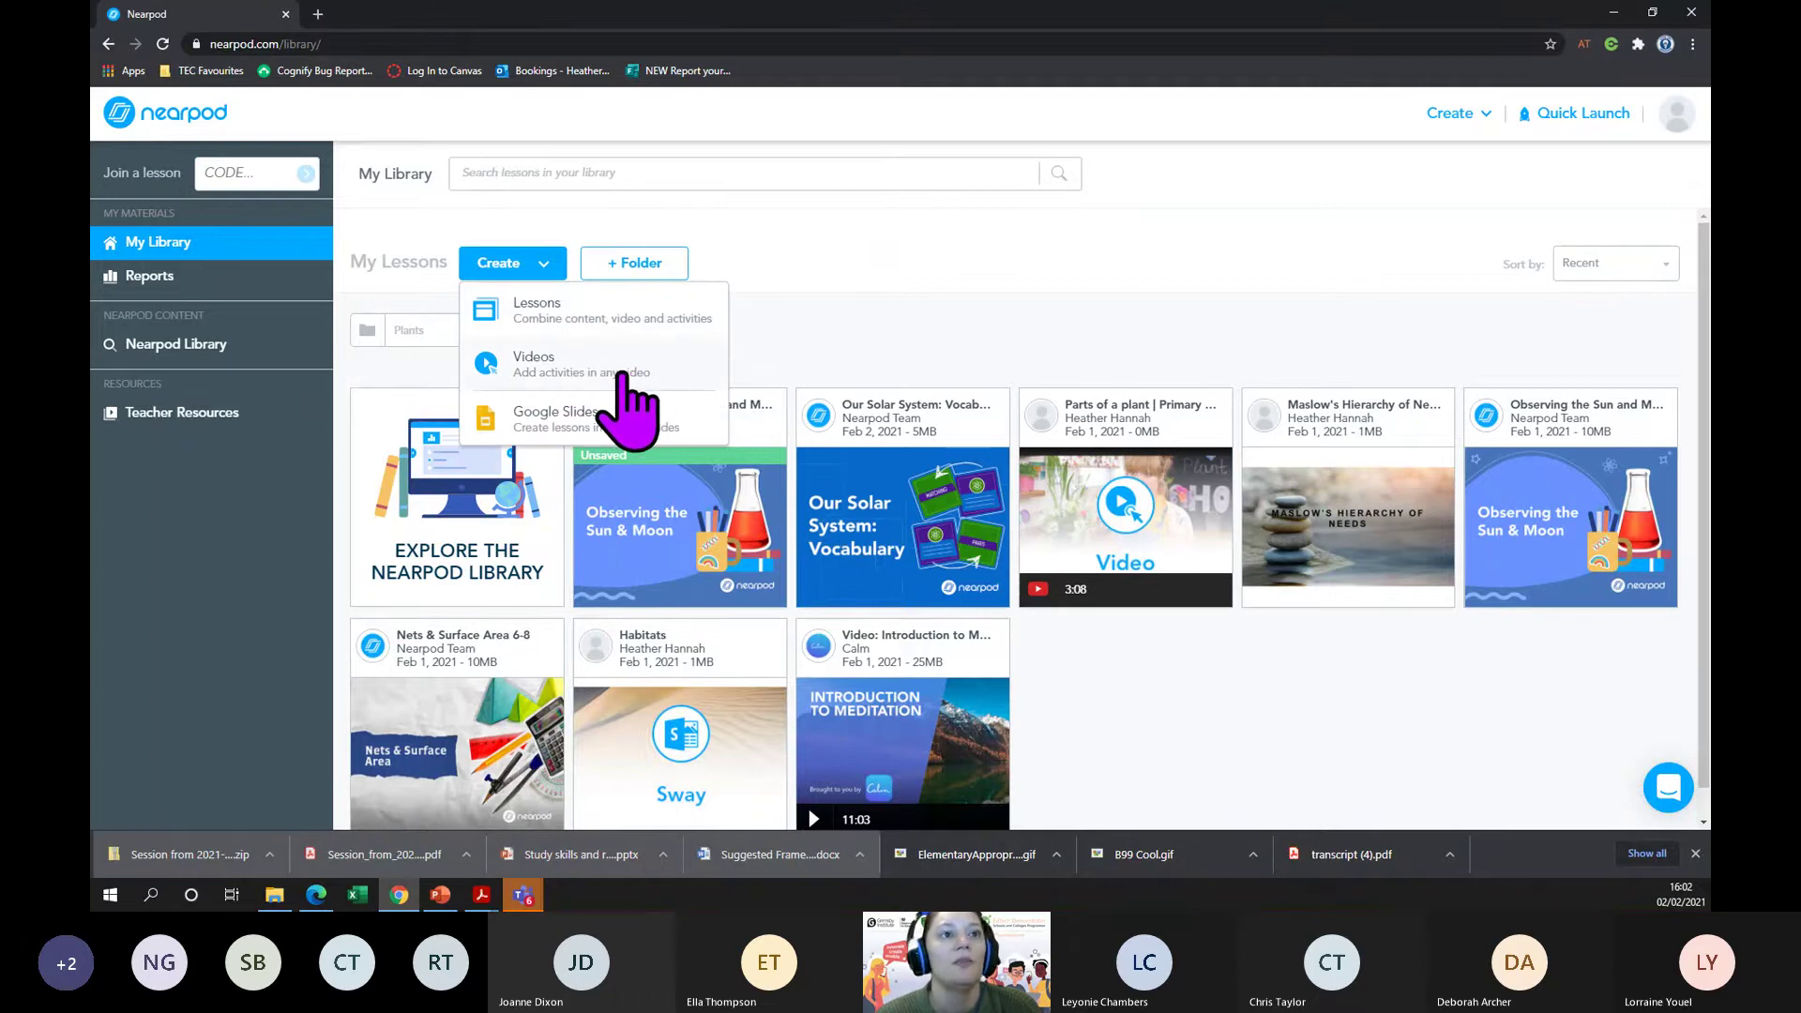
mouse_move(1146, 575)
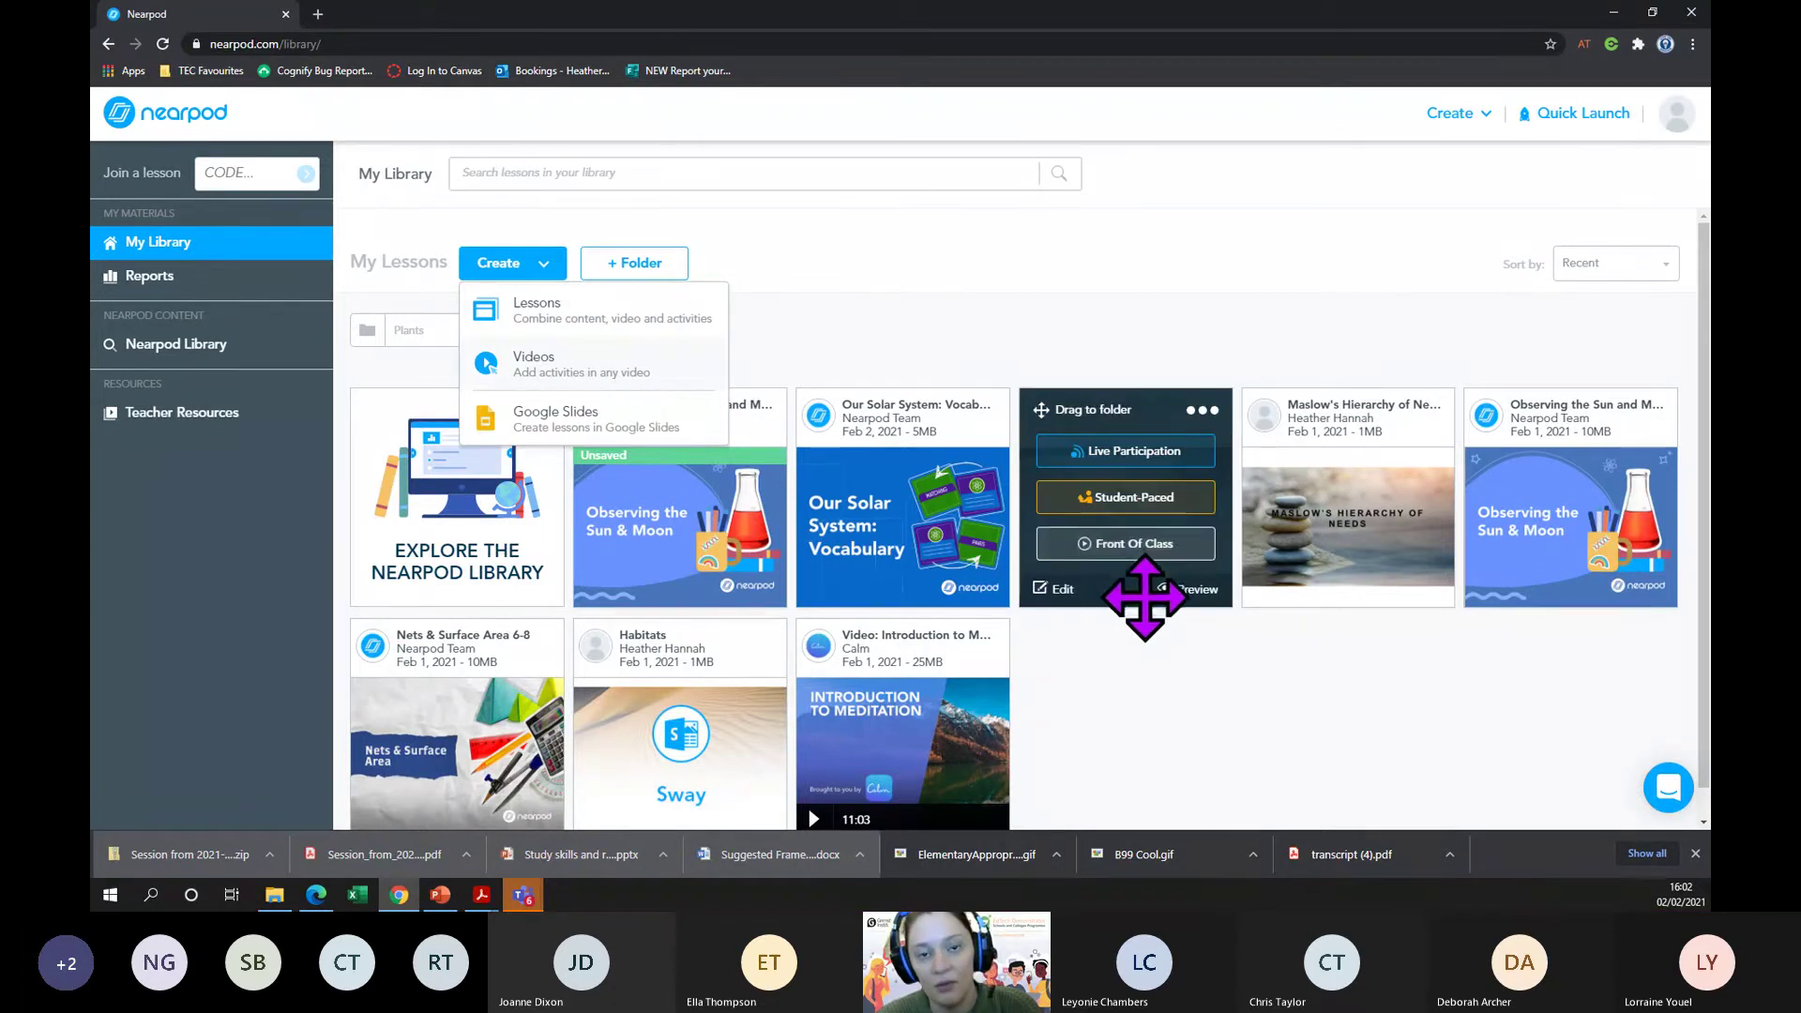
left_click(551, 398)
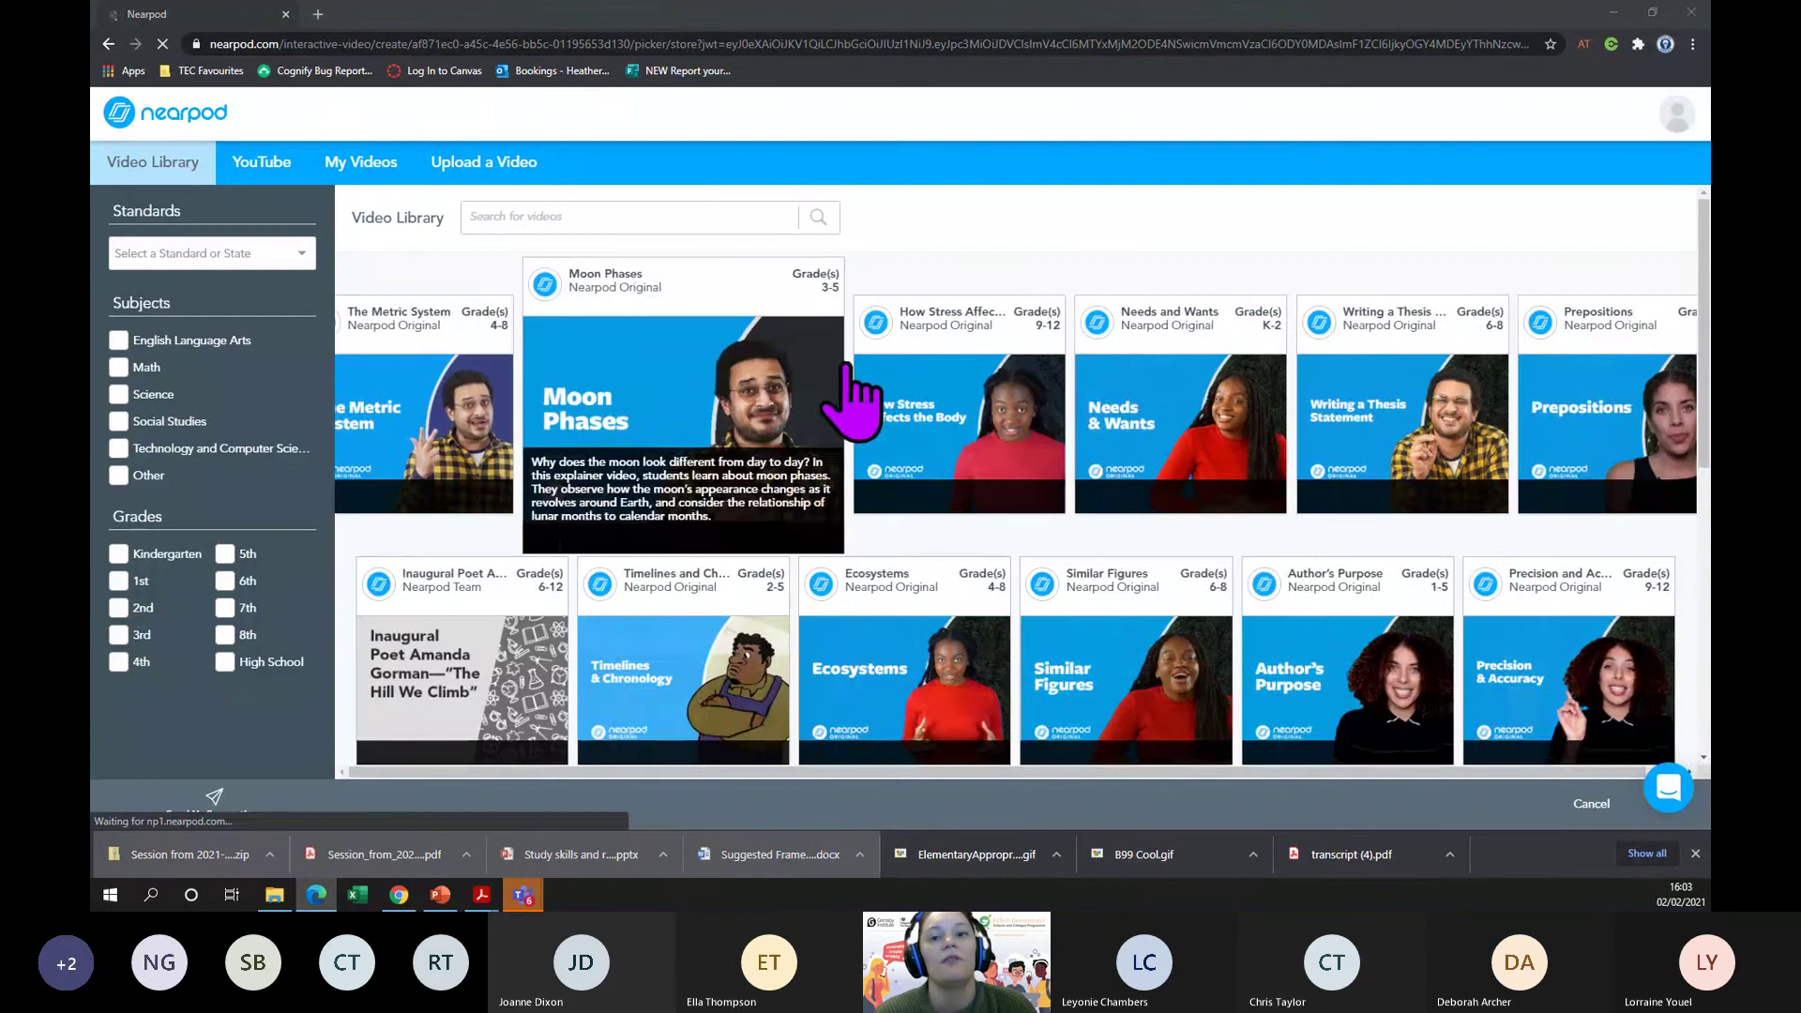
mouse_move(1407, 497)
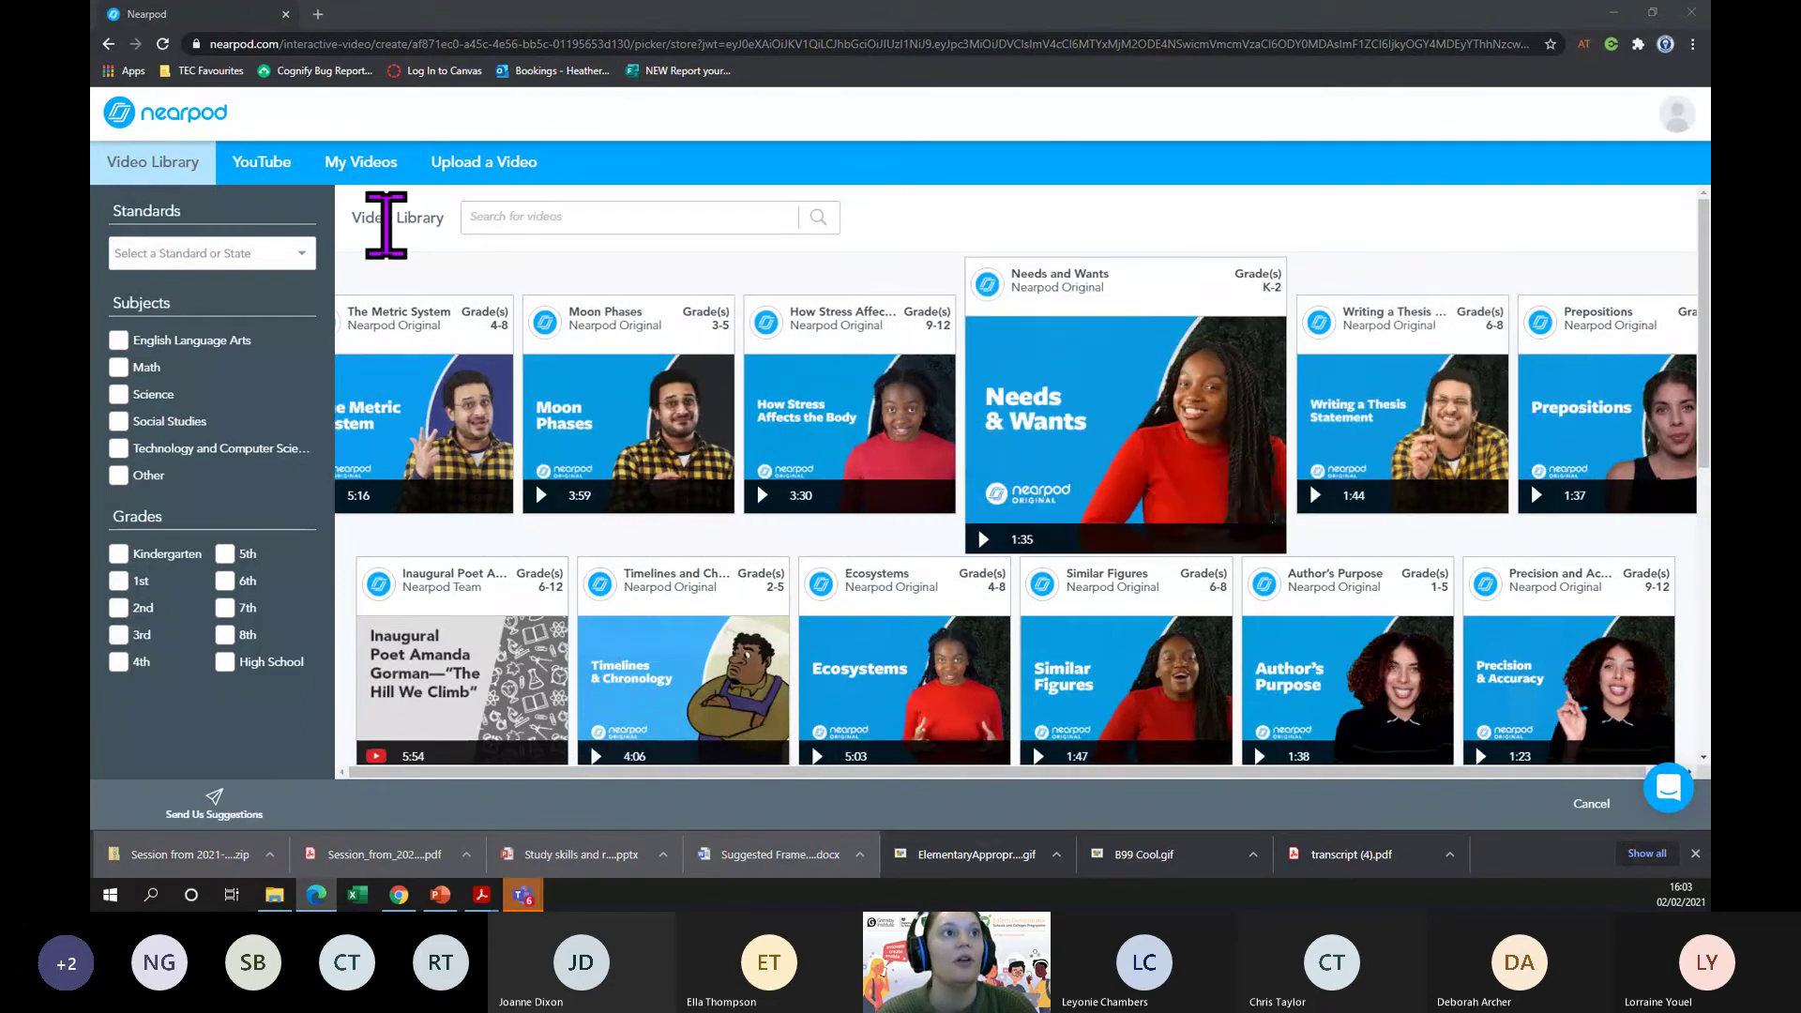
left_click(266, 167)
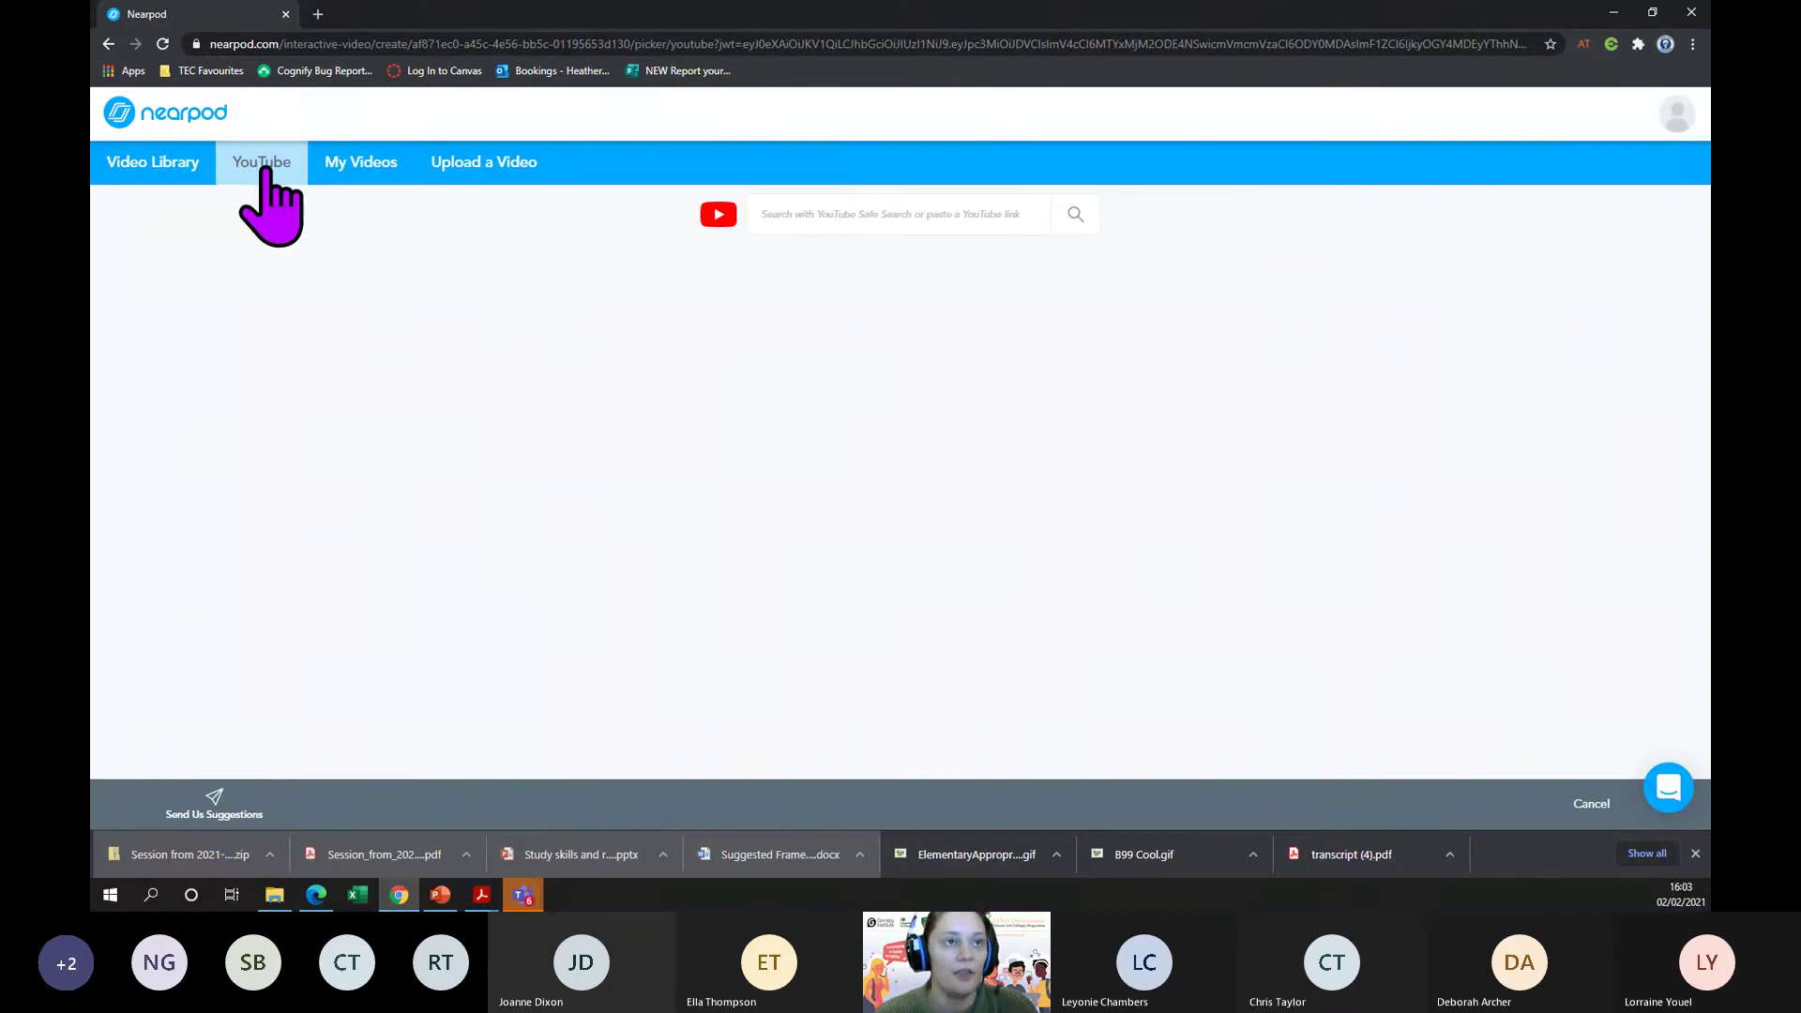
type("https://www.youtube.com/watch?v=libKVRa01L8&t=37s")
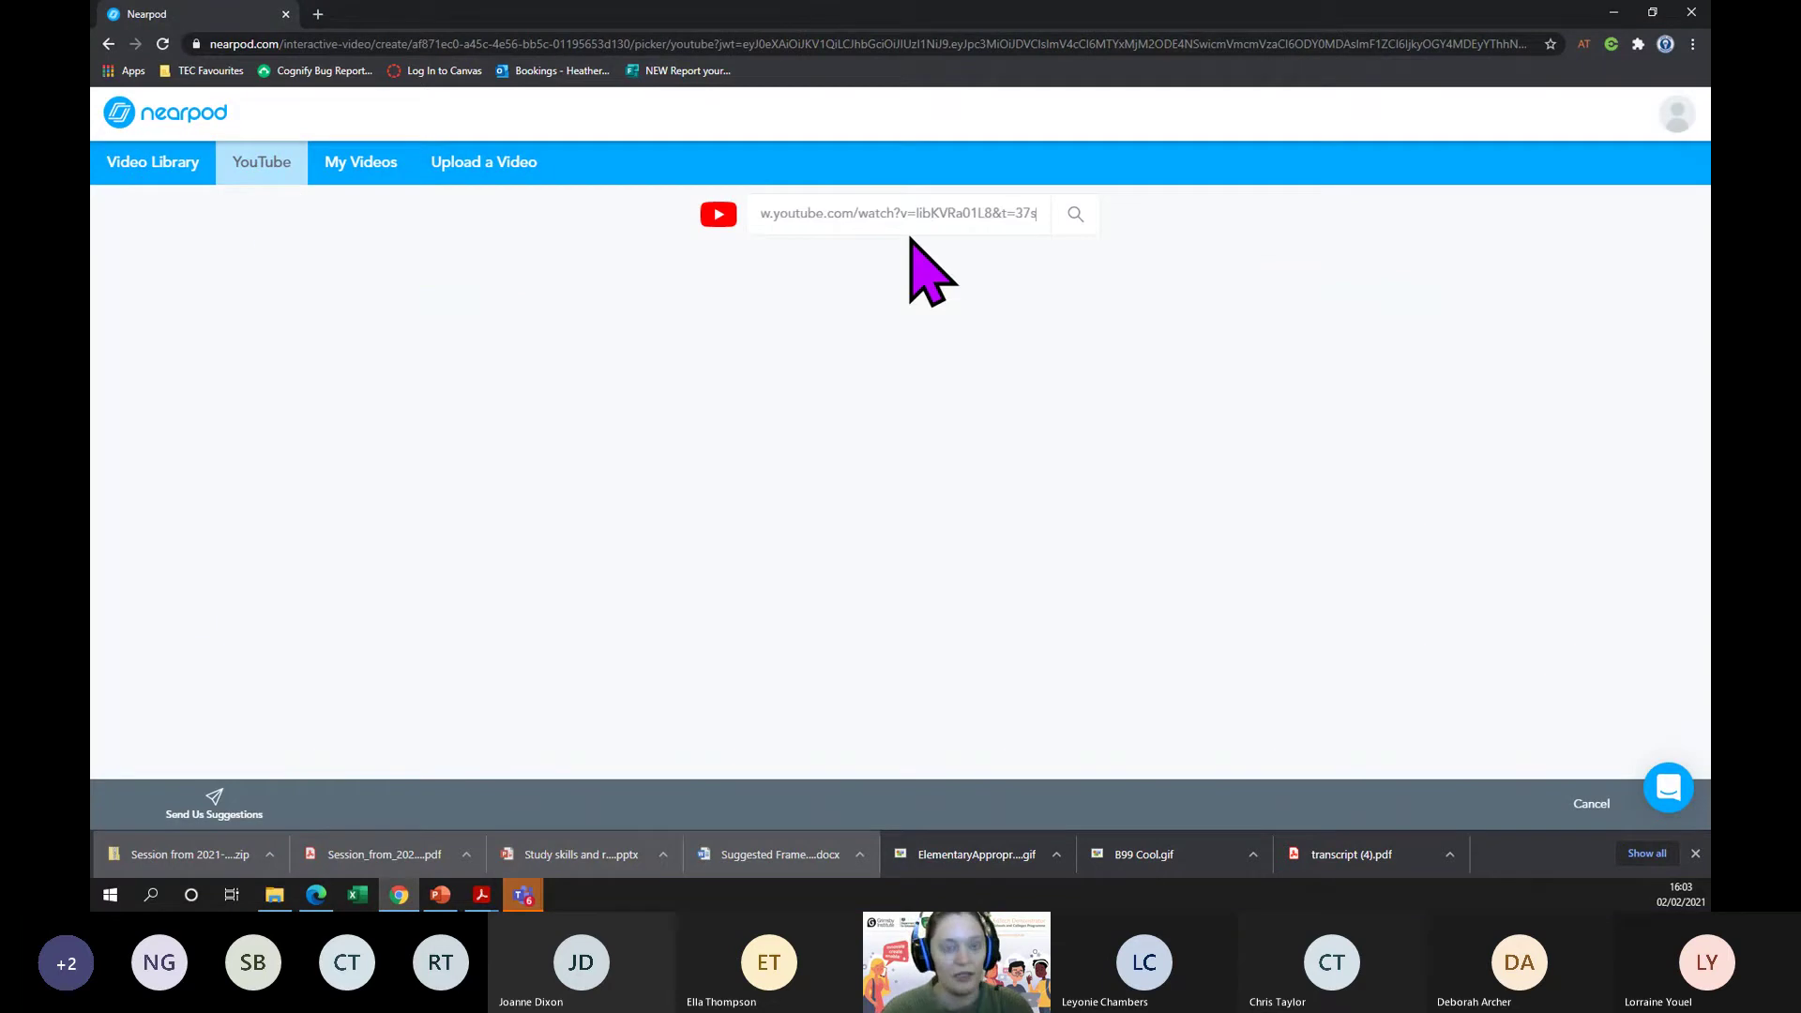
key("Return")
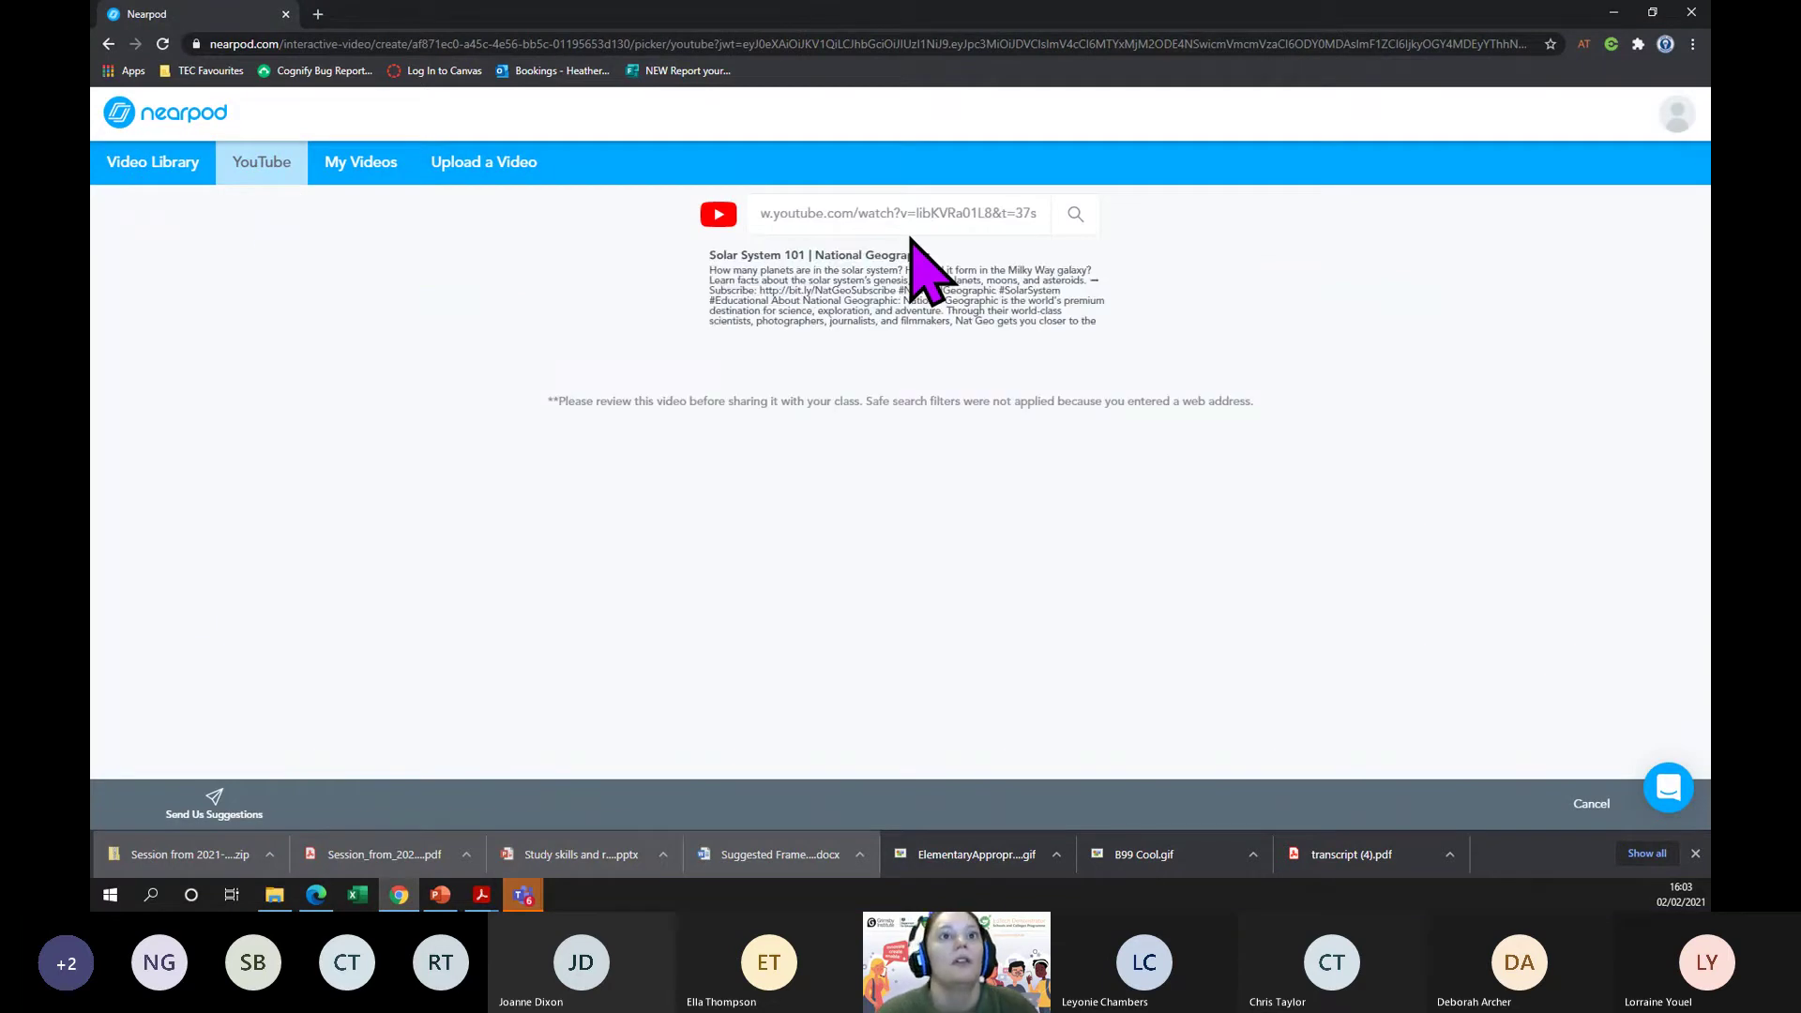
left_click(799, 310)
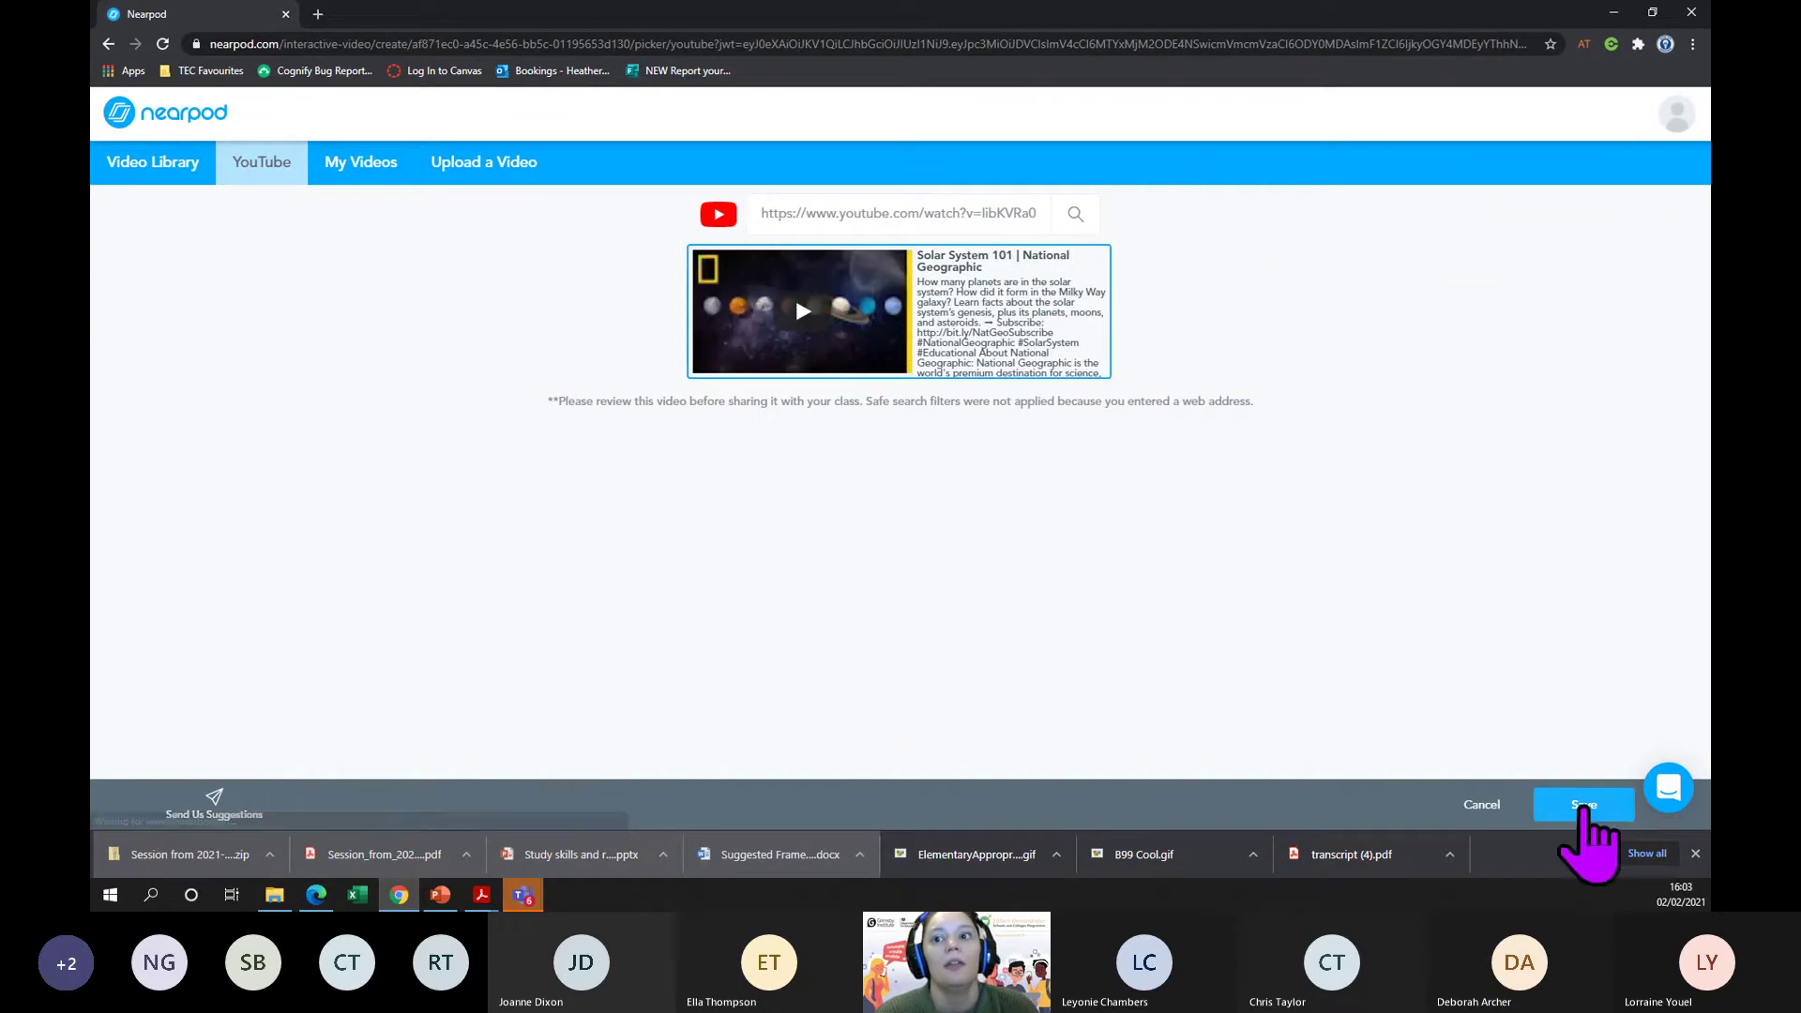
left_click(1583, 805)
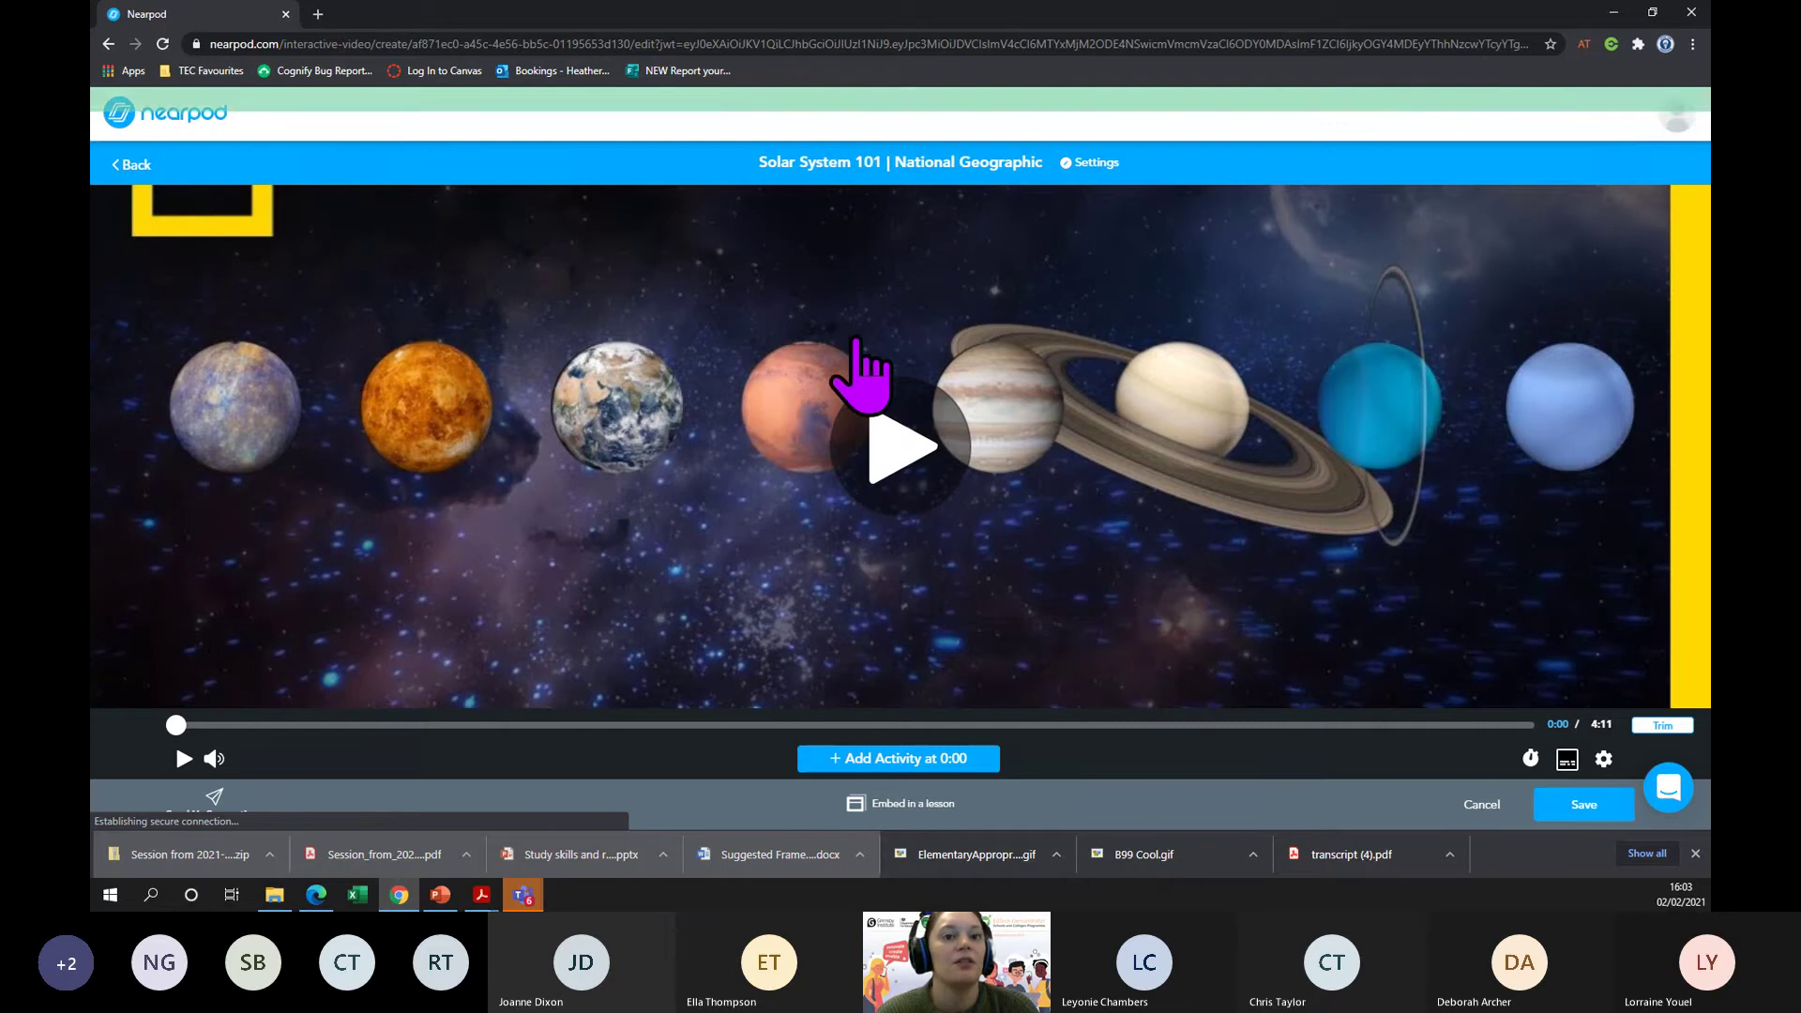
- Add the open-ended question "What's your favourite planet?" at 1:08 in the Solar System 101 video and save the video to the library
left_click(184, 758)
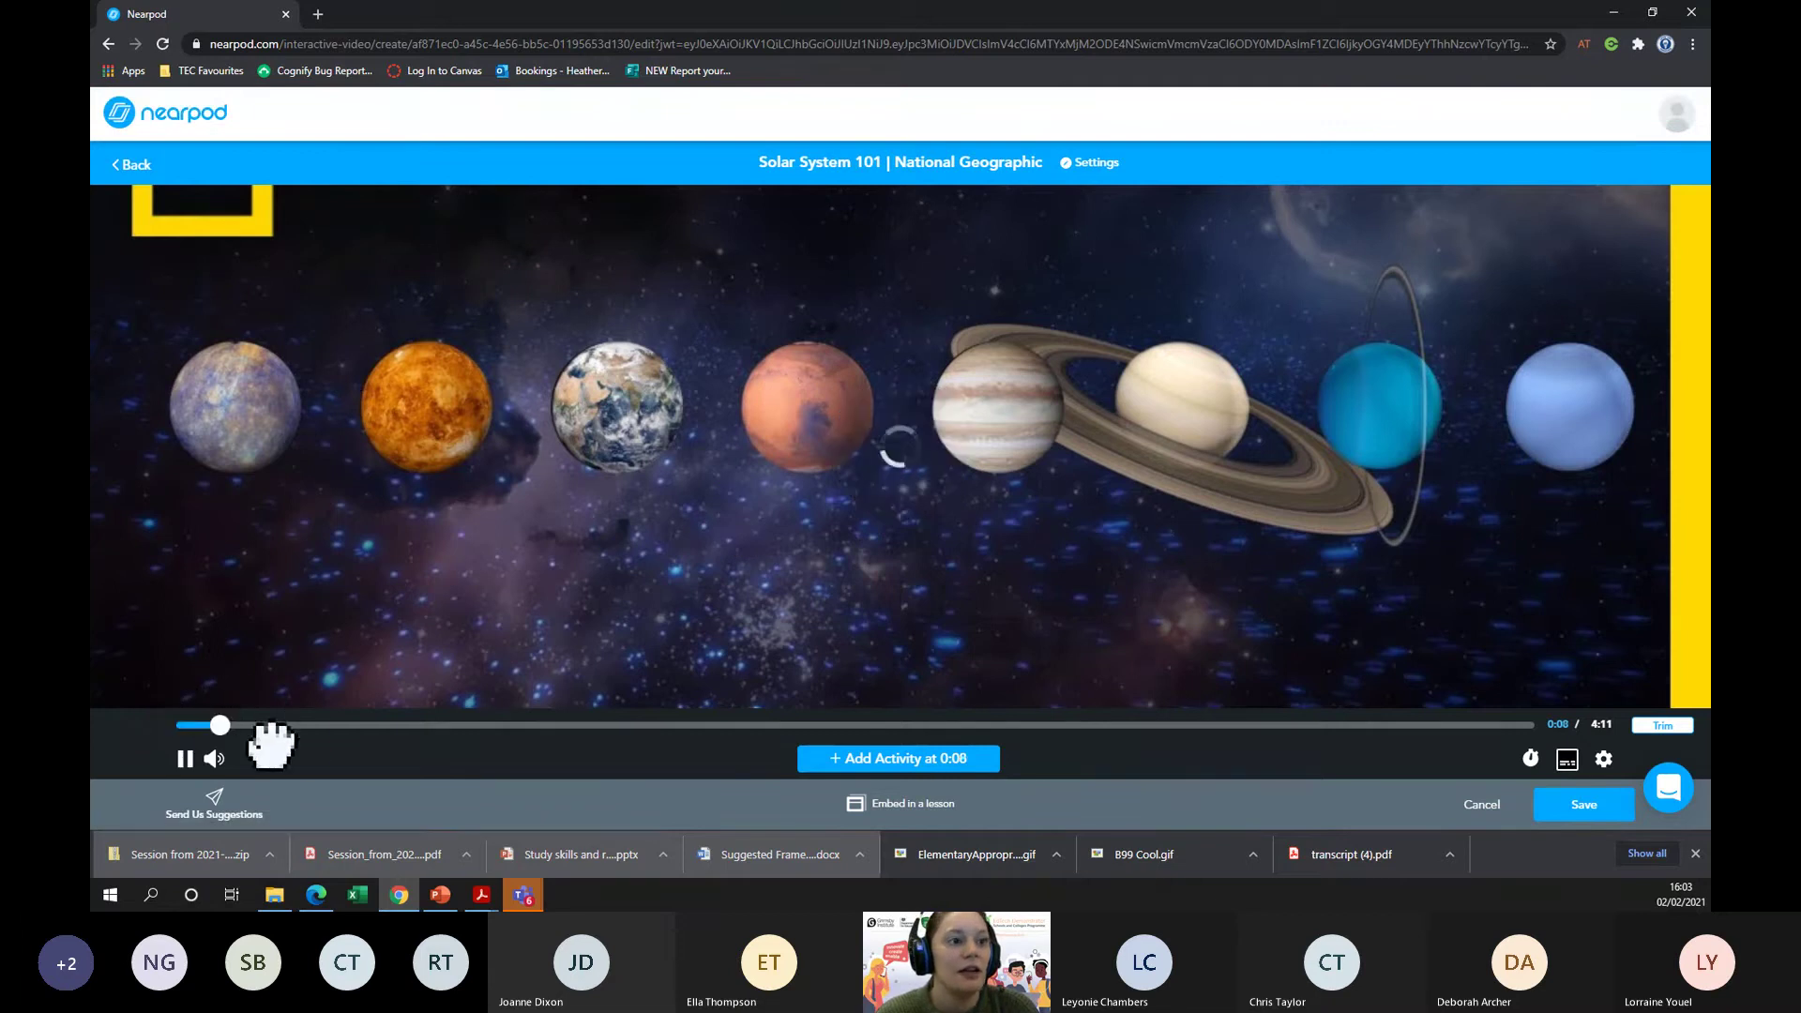
left_click(540, 725)
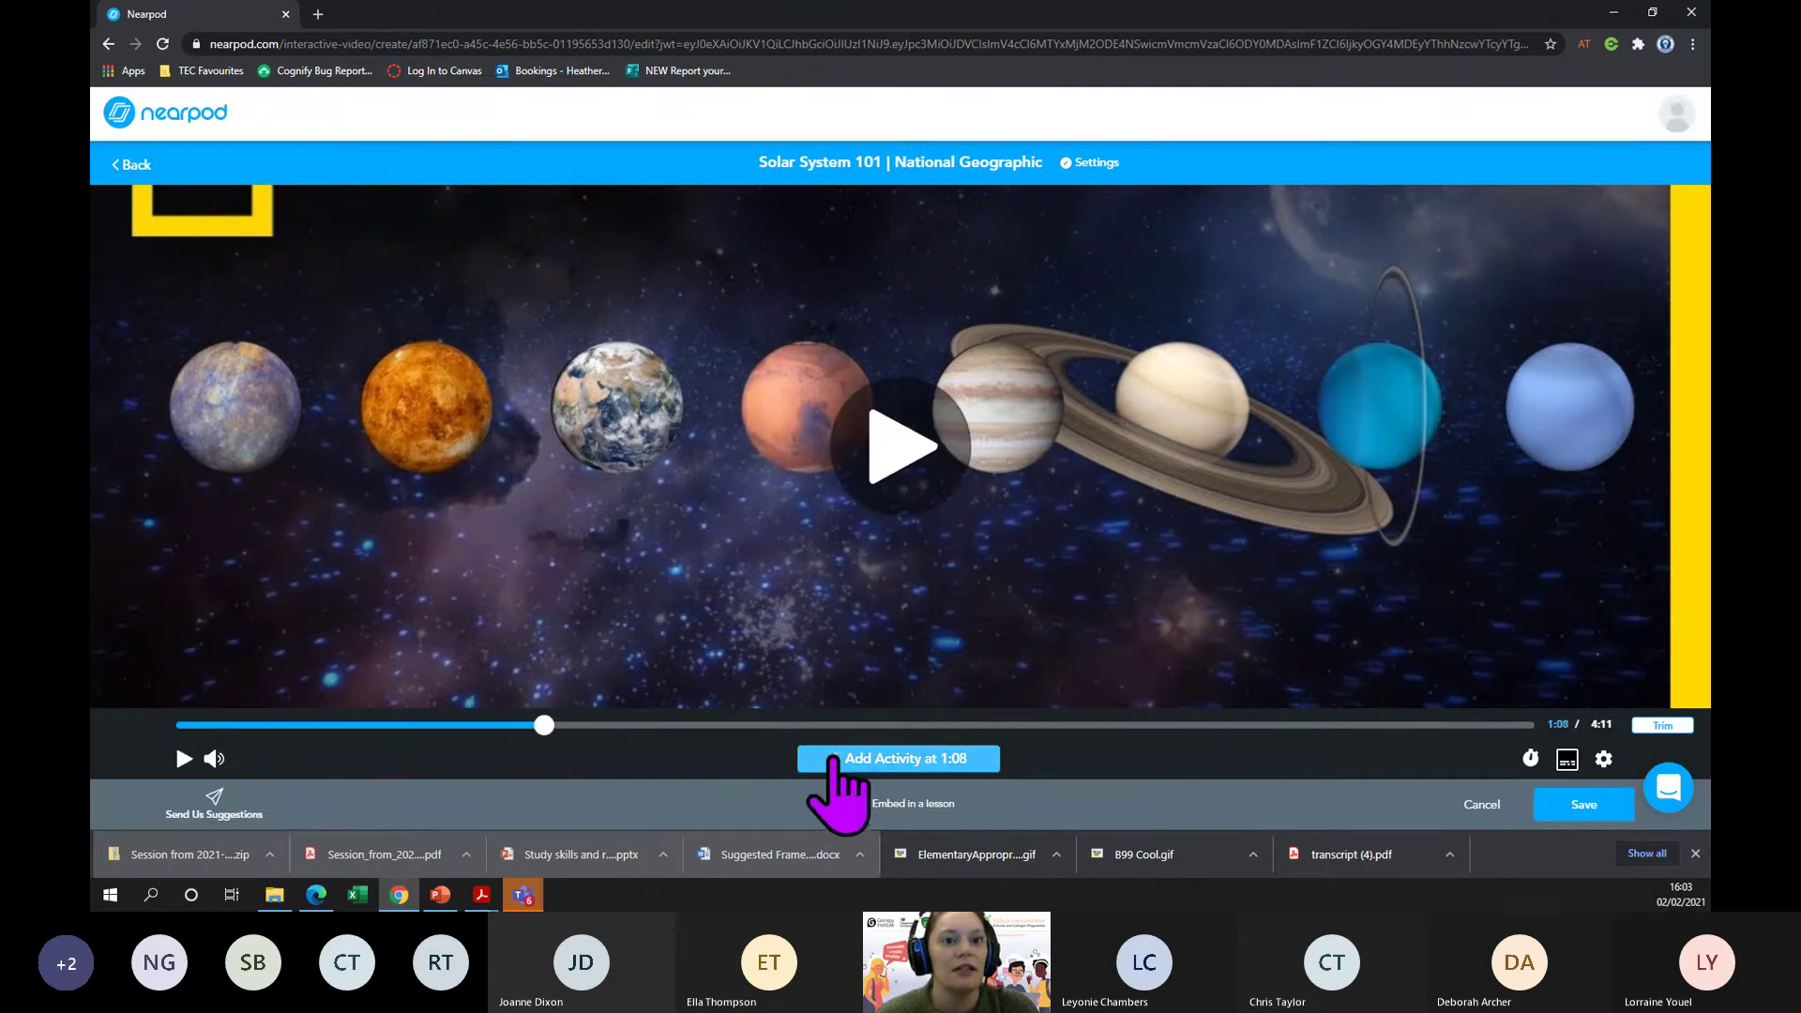
left_click(833, 760)
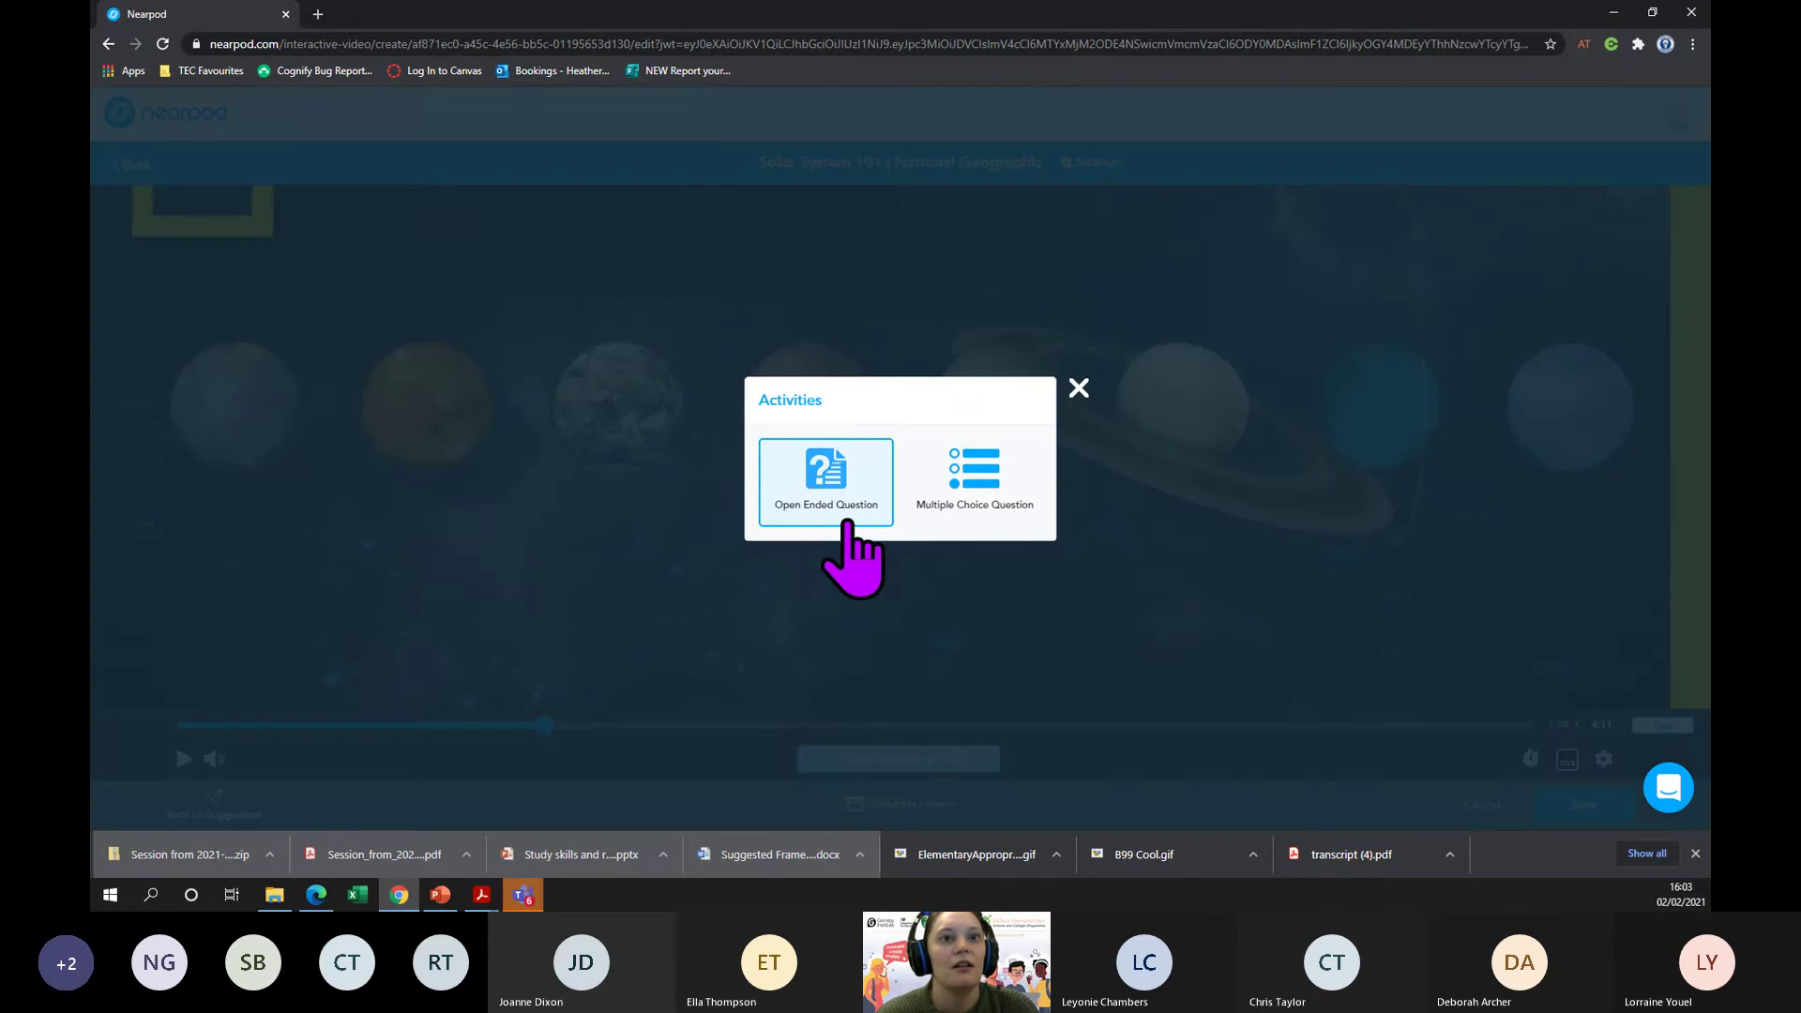
left_click(877, 581)
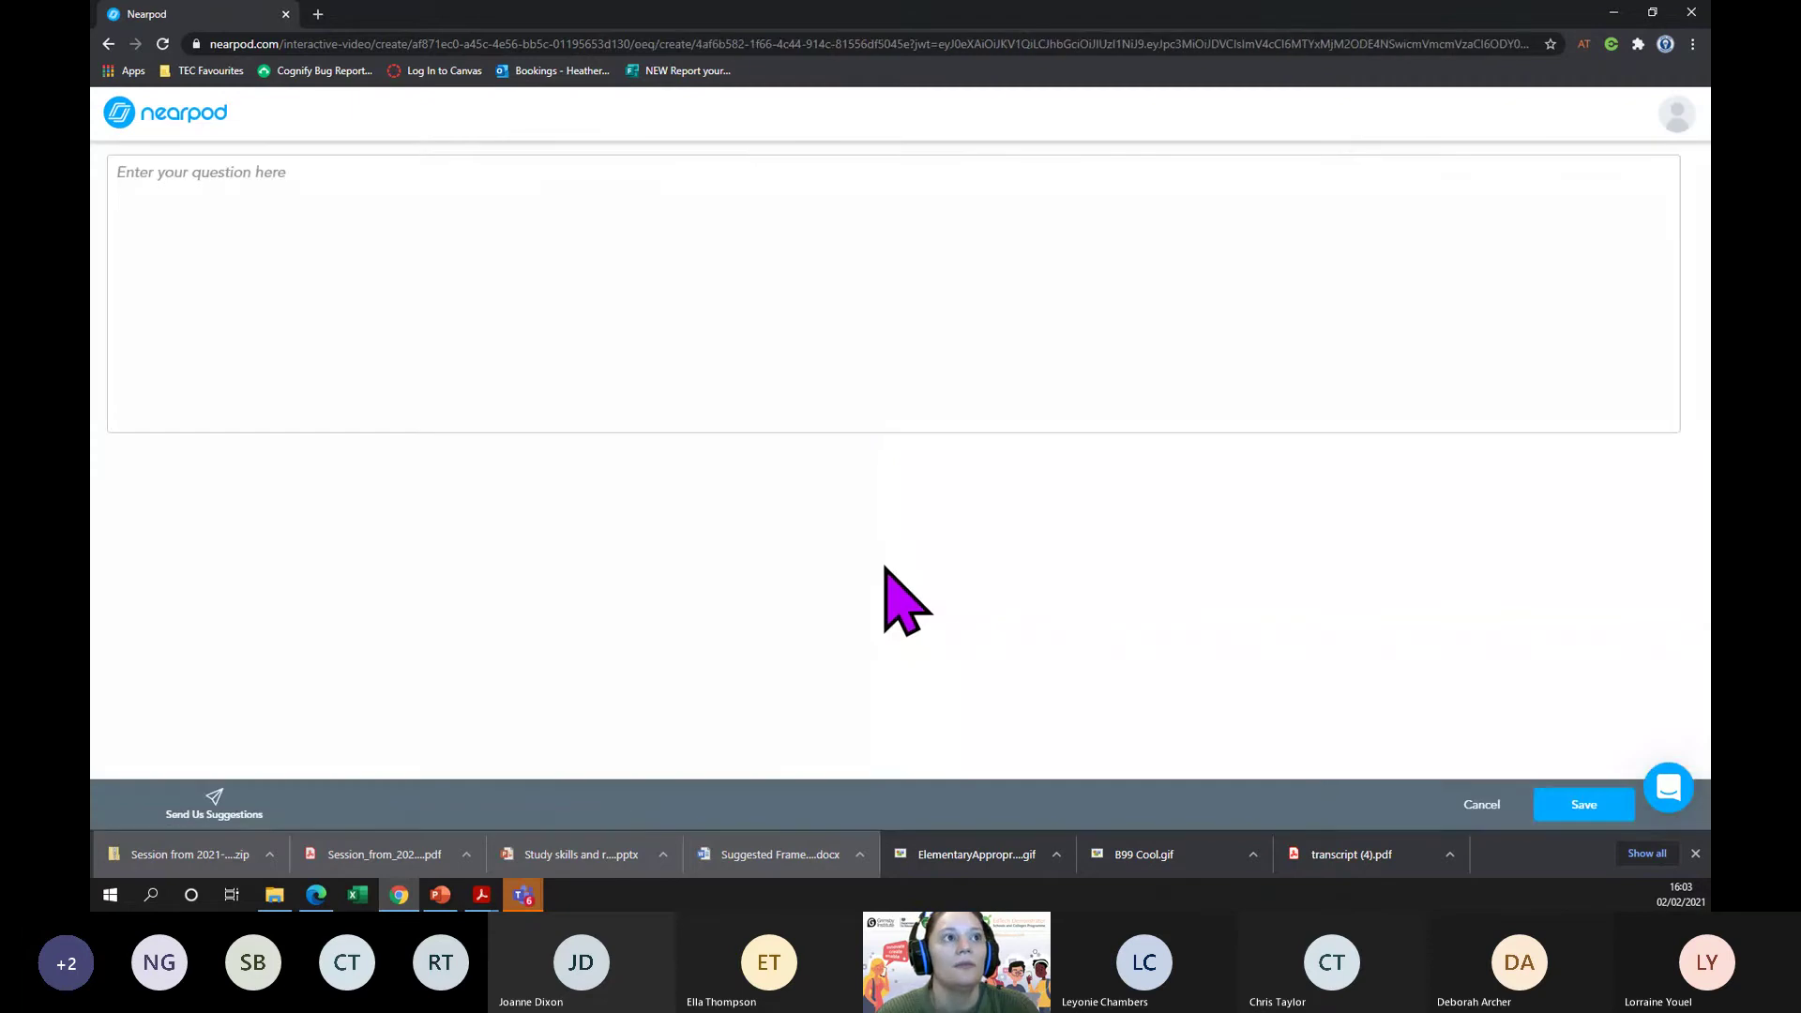
left_click(601, 235)
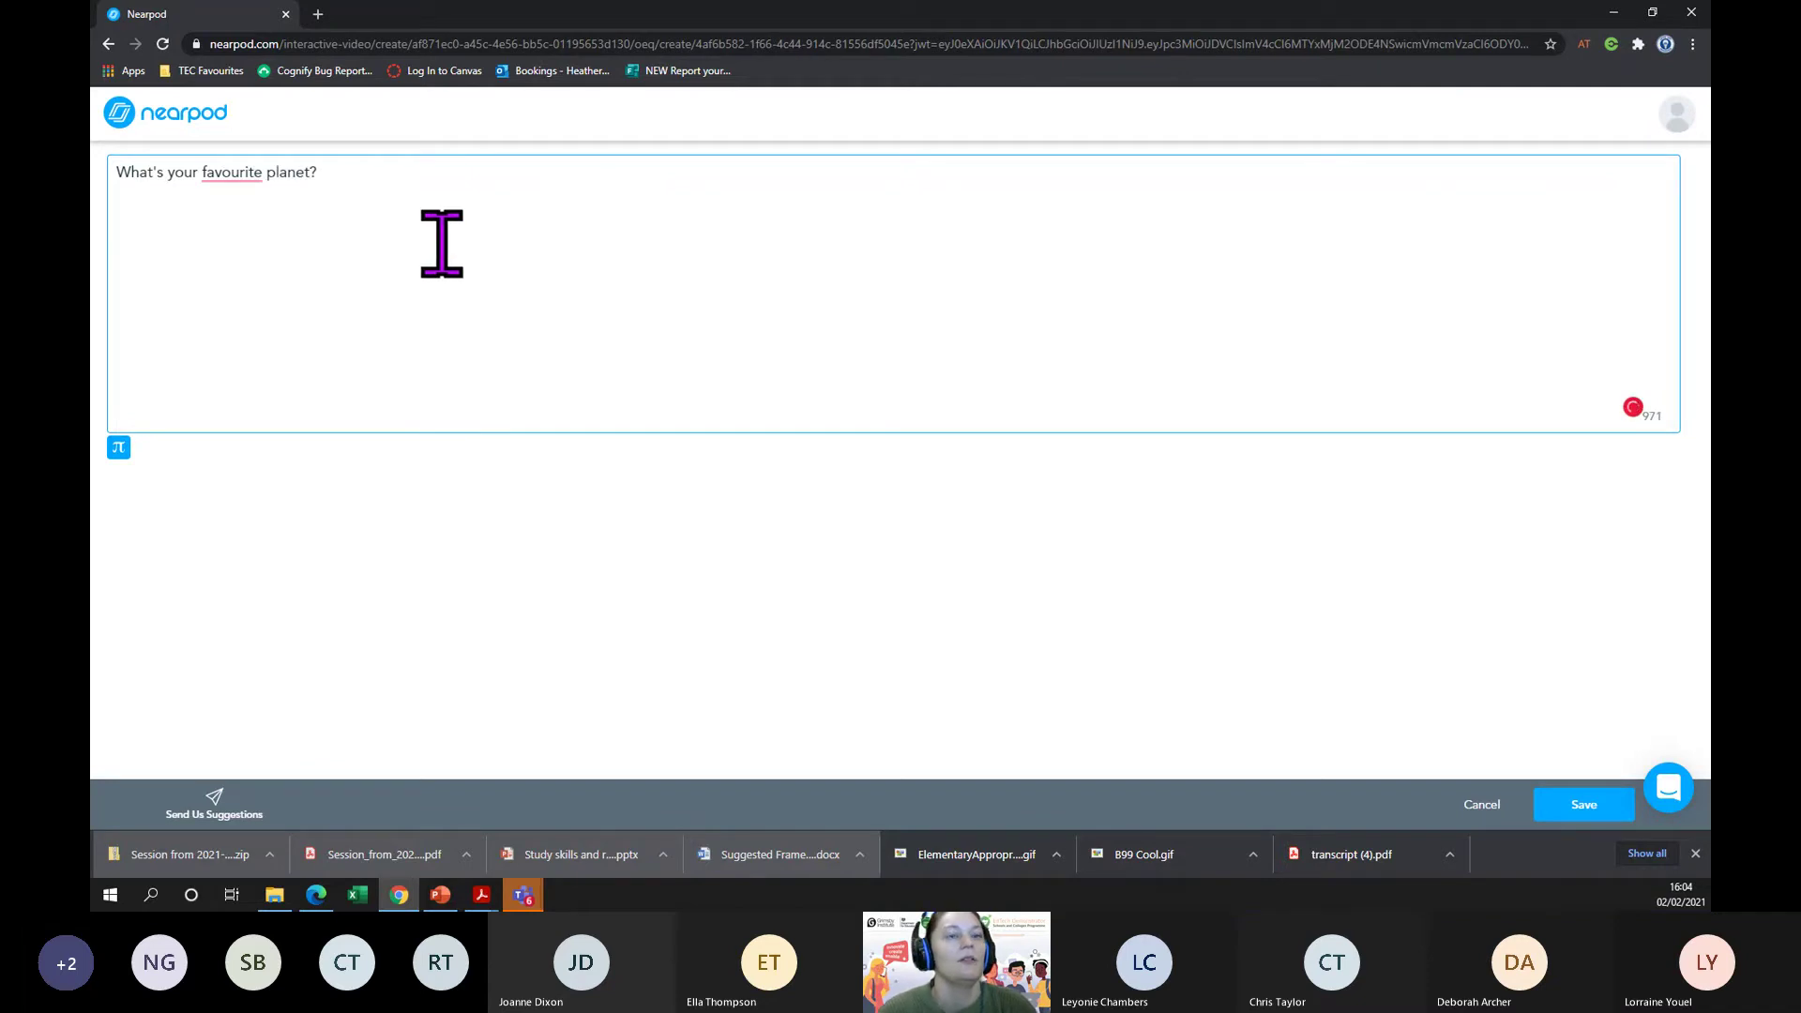
left_click(1557, 803)
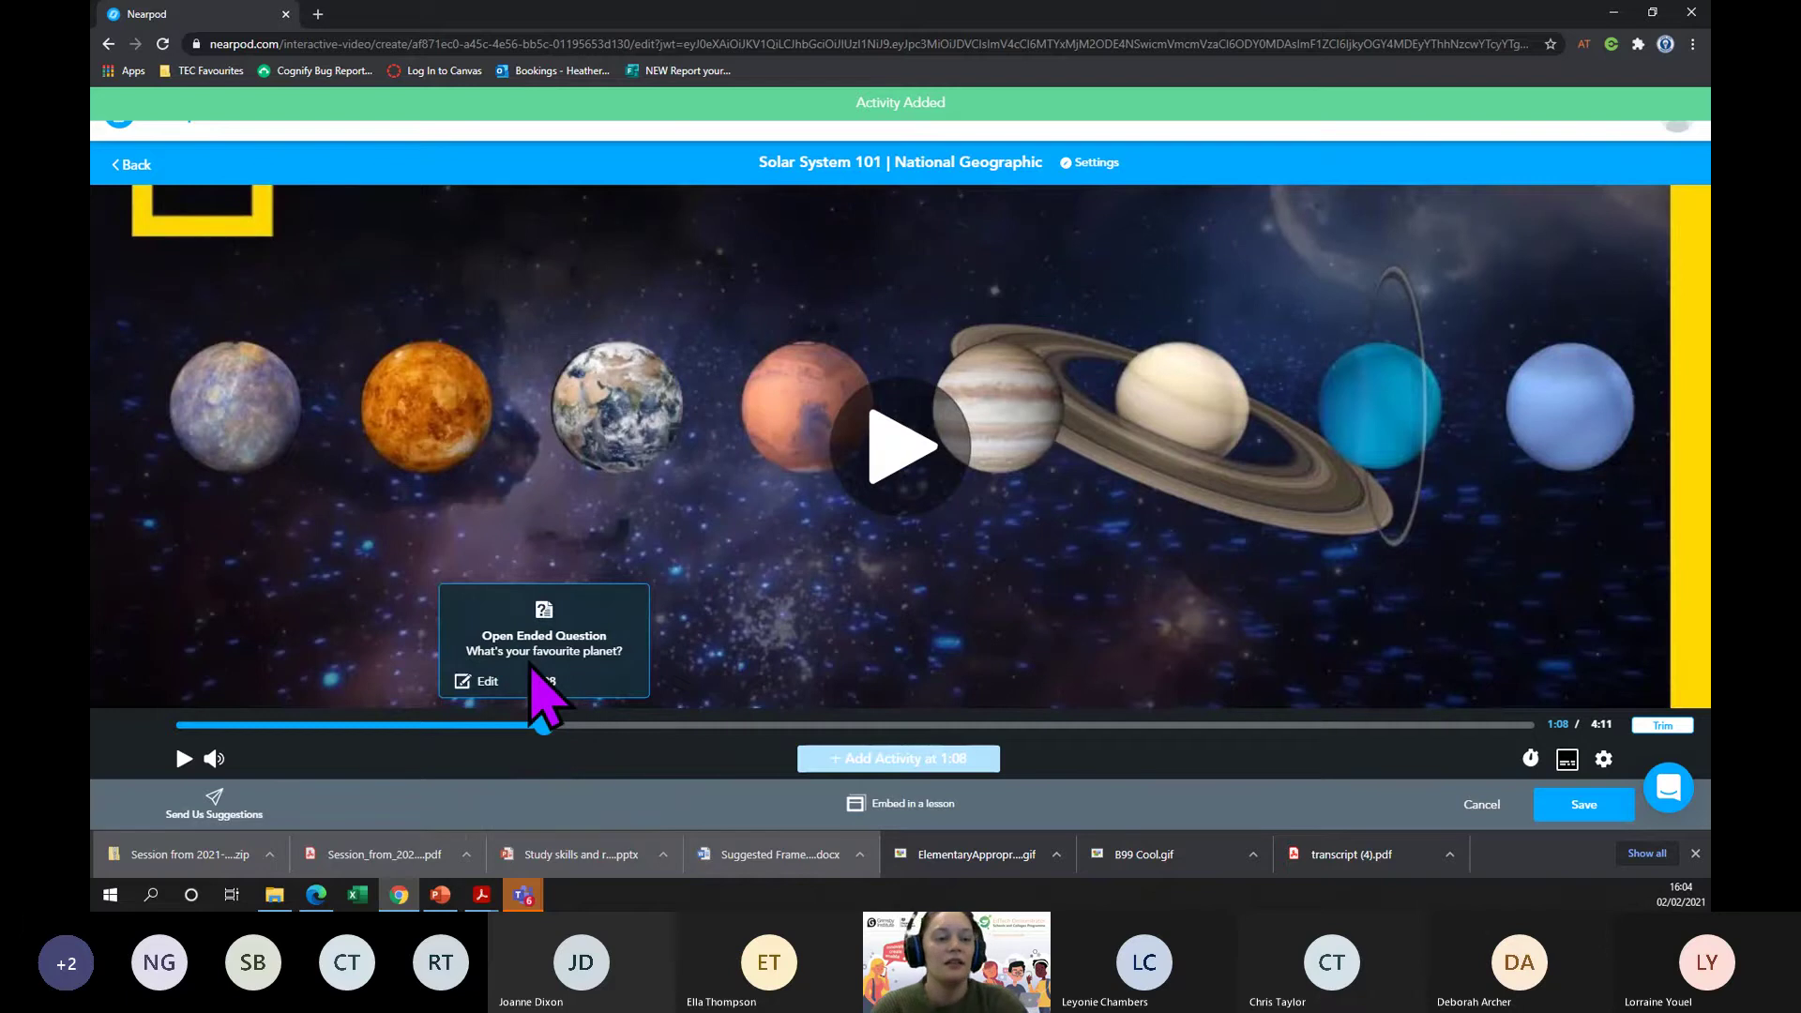
left_click(552, 724)
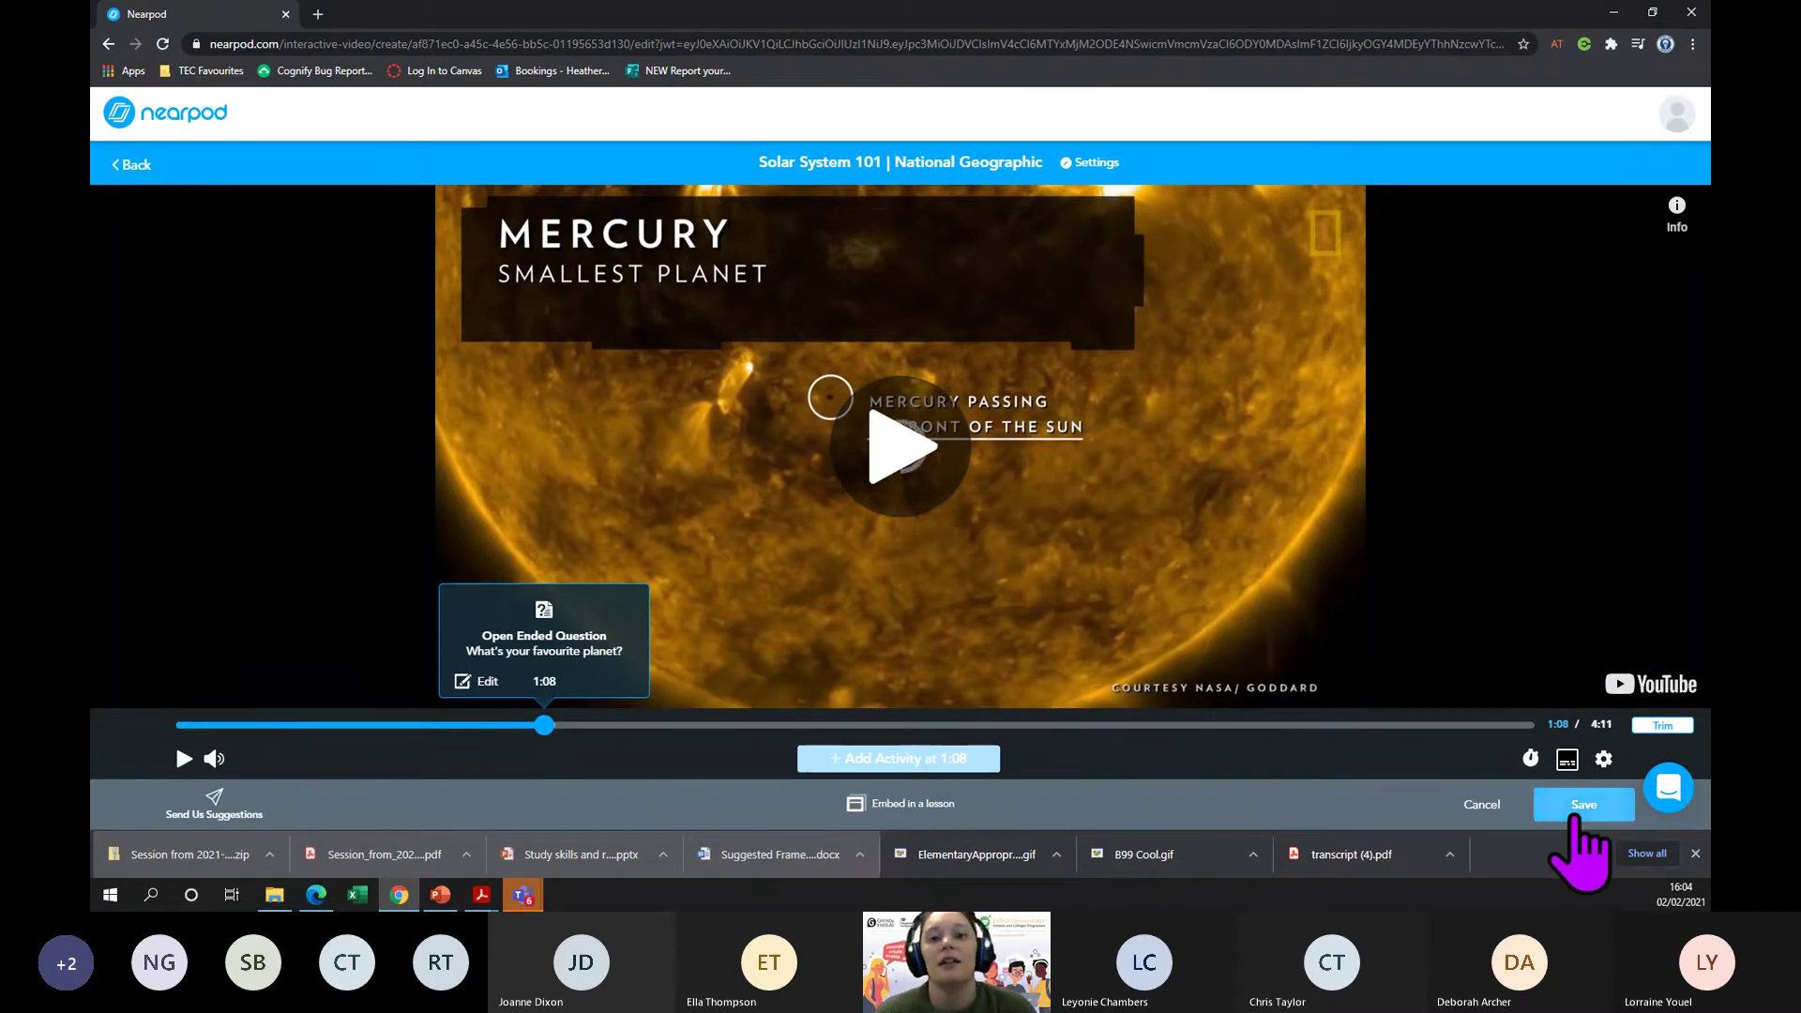
left_click(1571, 797)
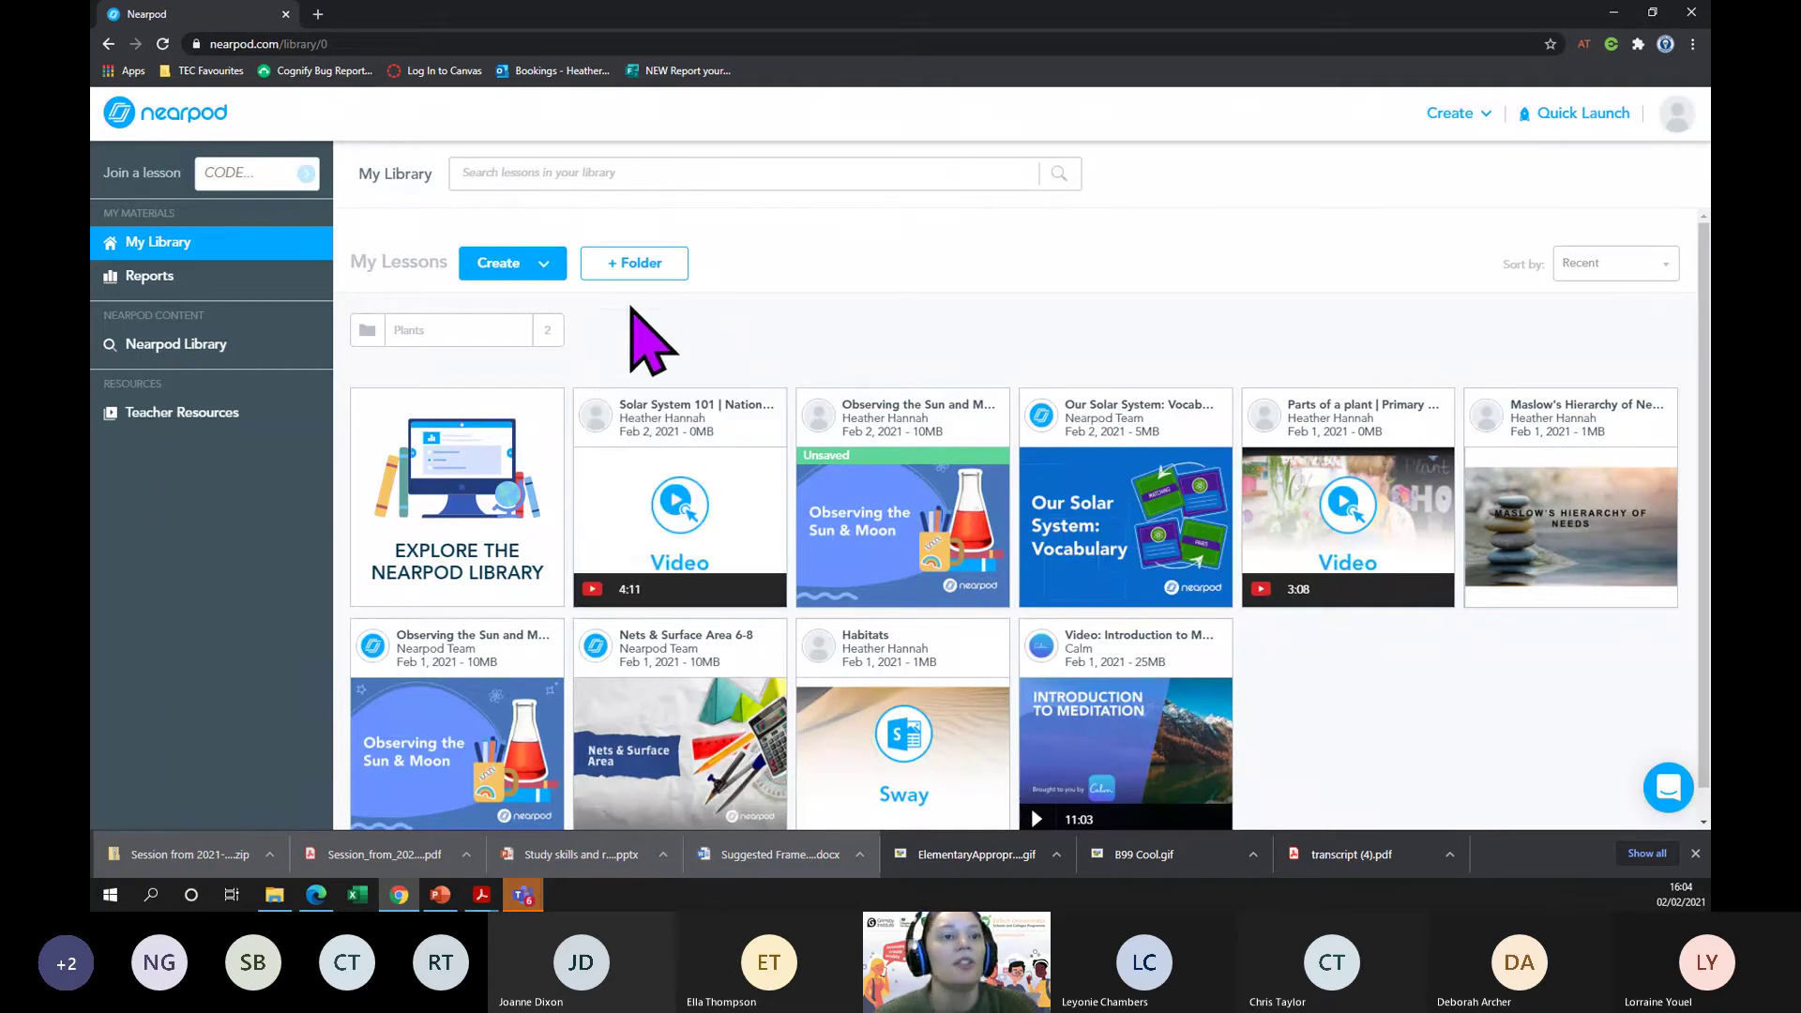
- Create a new blank lesson and show the content and activity types available for its first slide
left_click(546, 270)
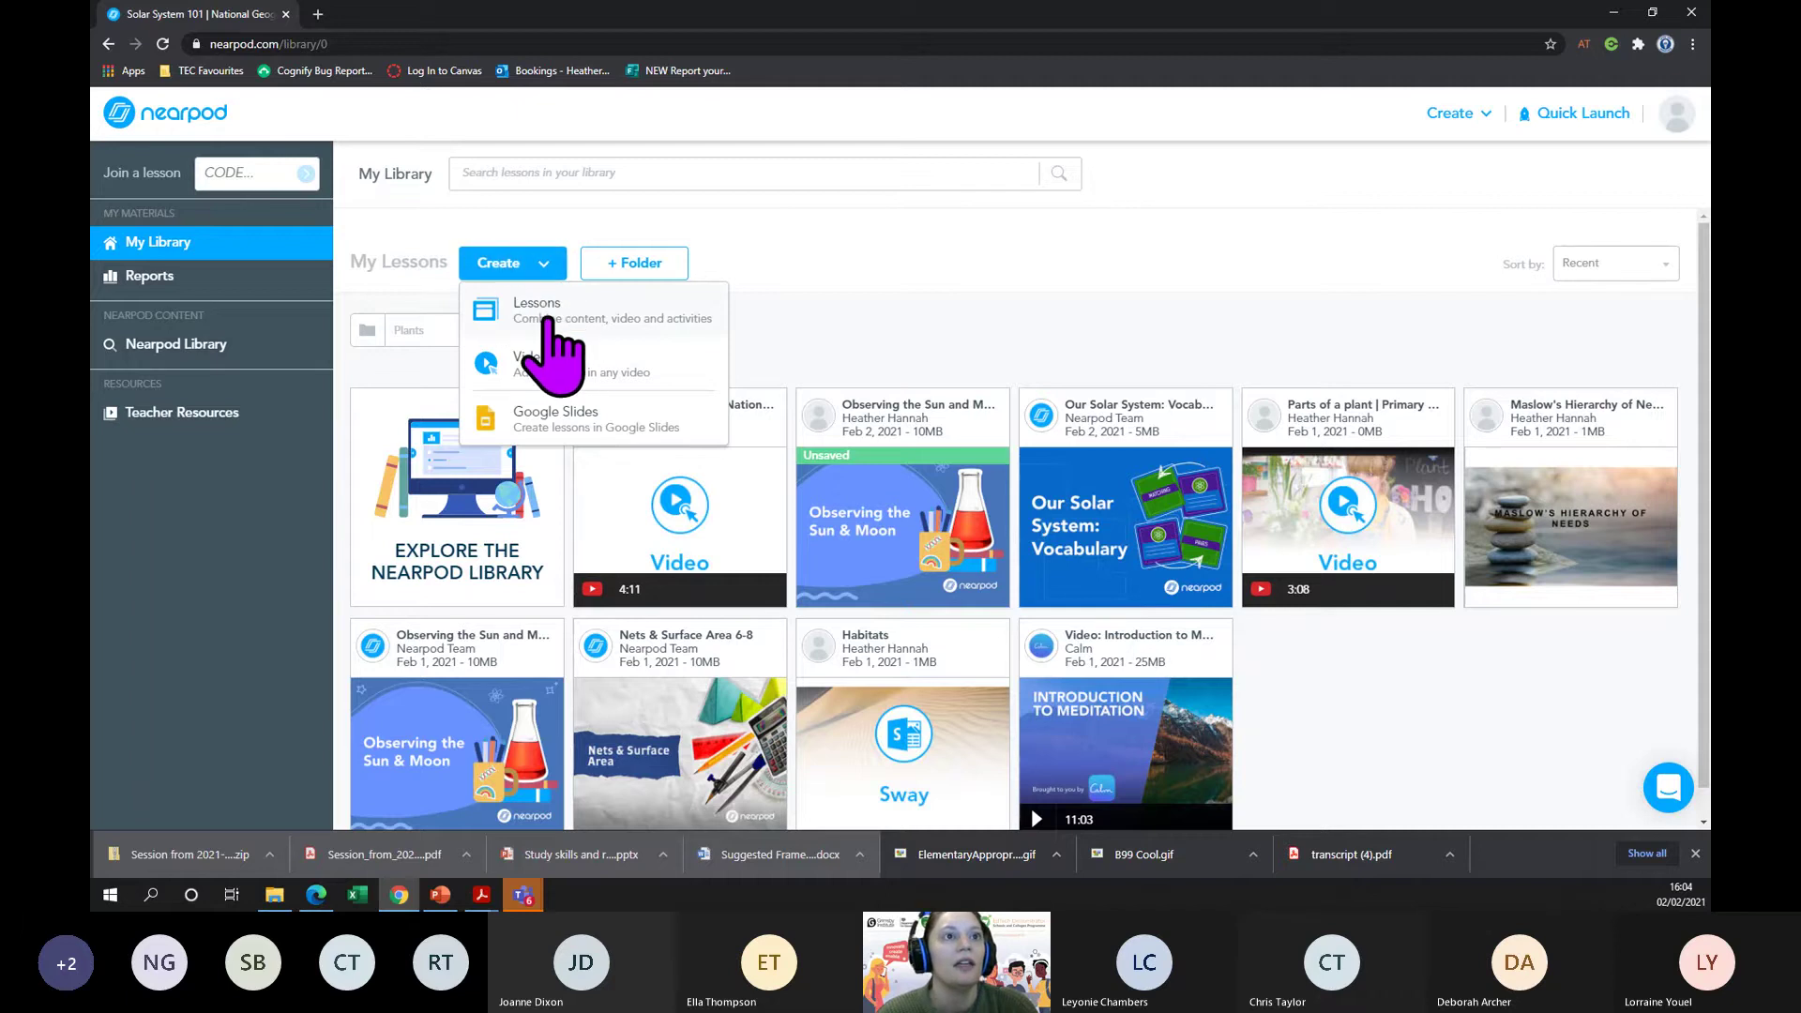
left_click(1078, 586)
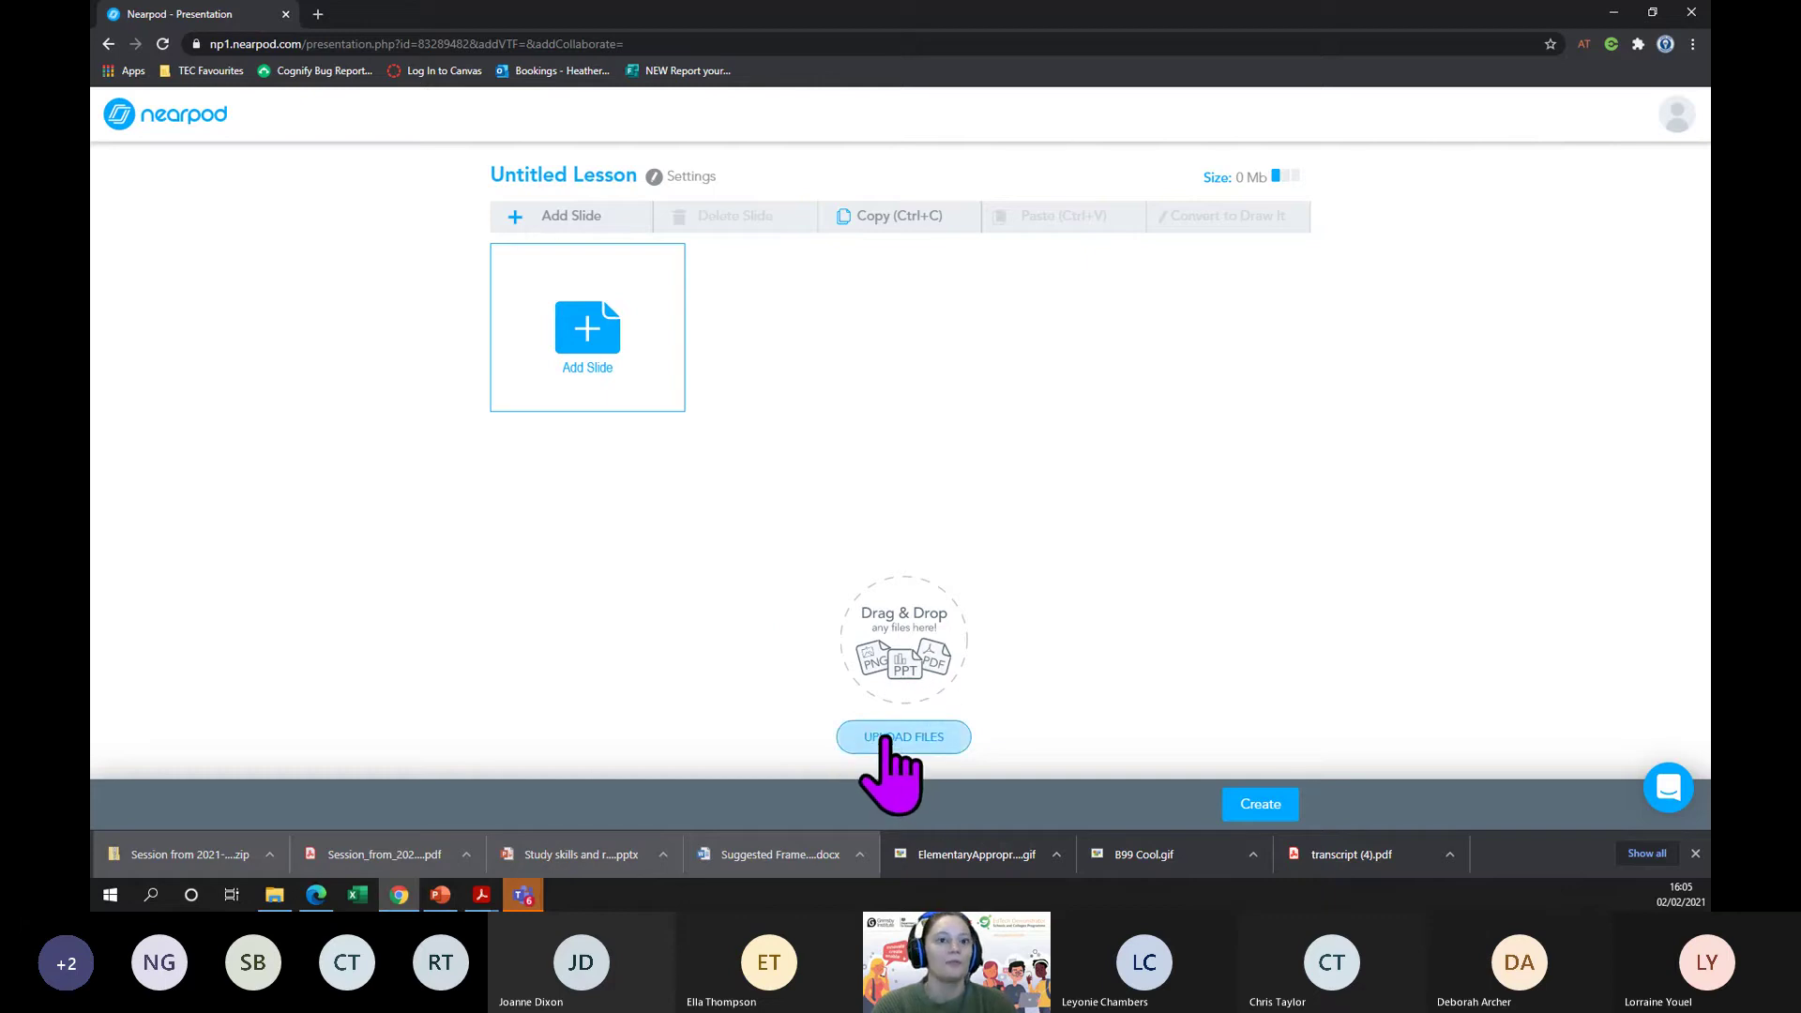
left_click(589, 361)
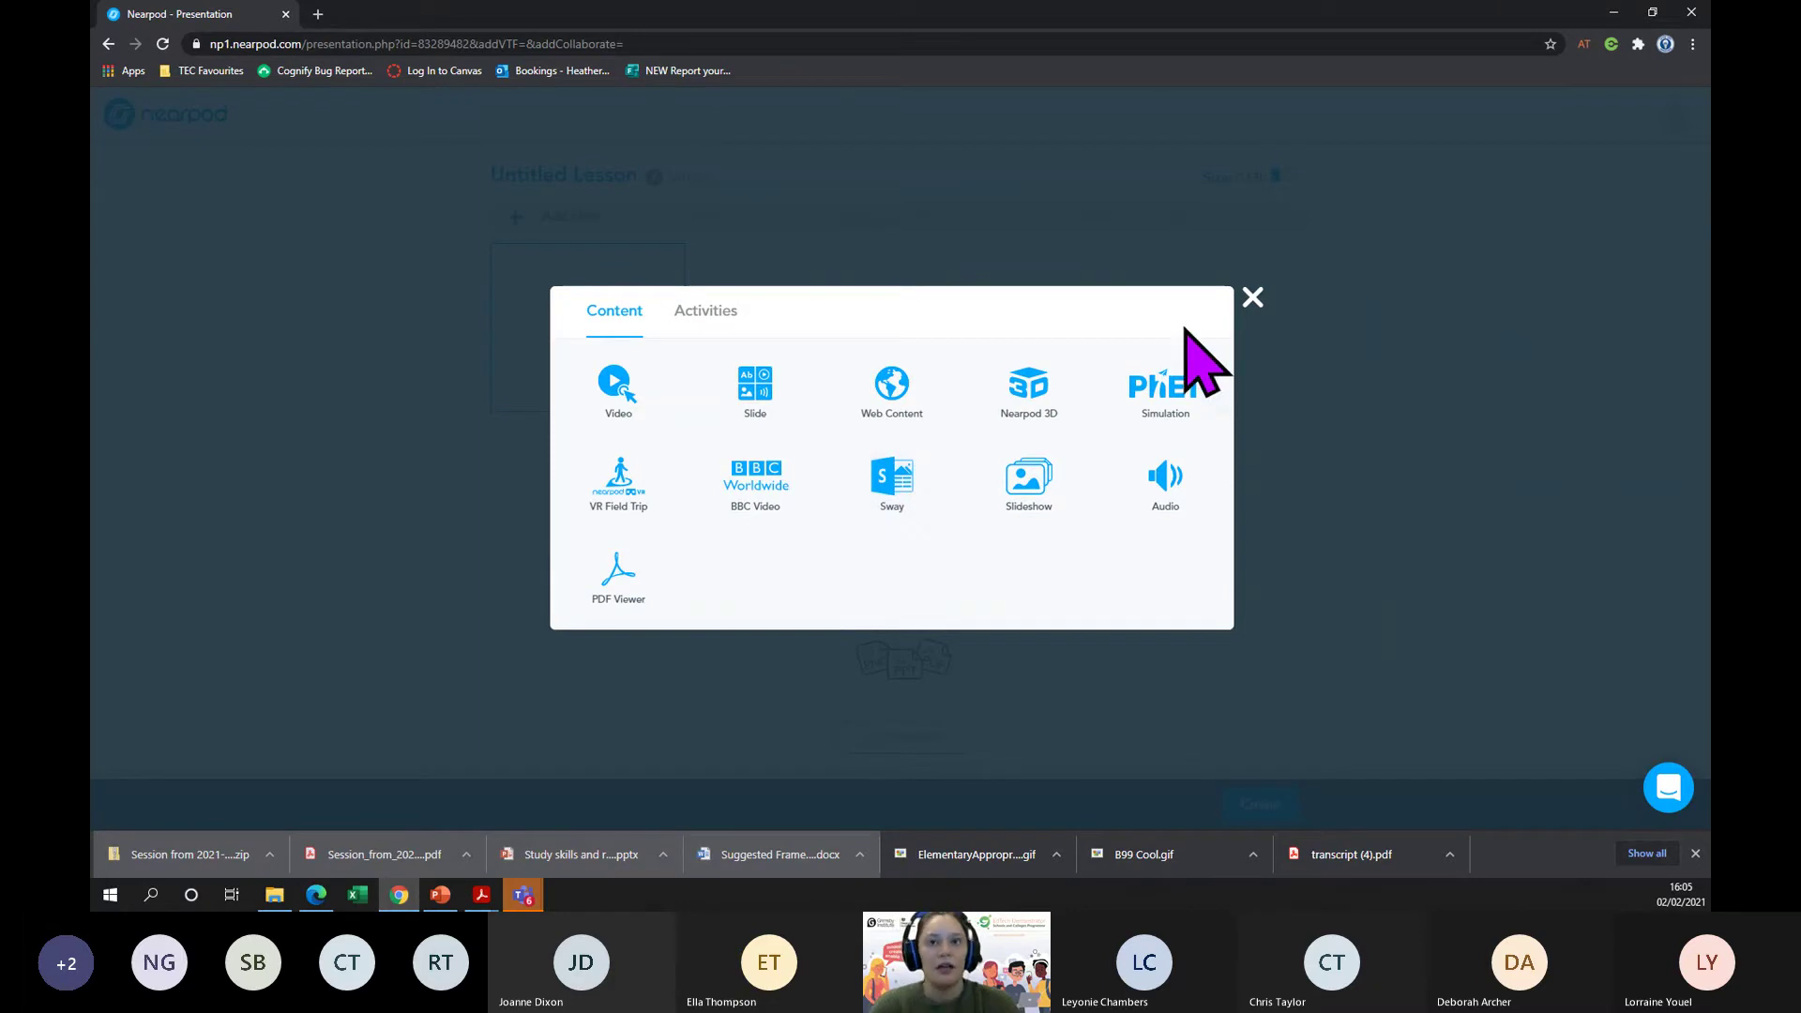
left_click(1253, 298)
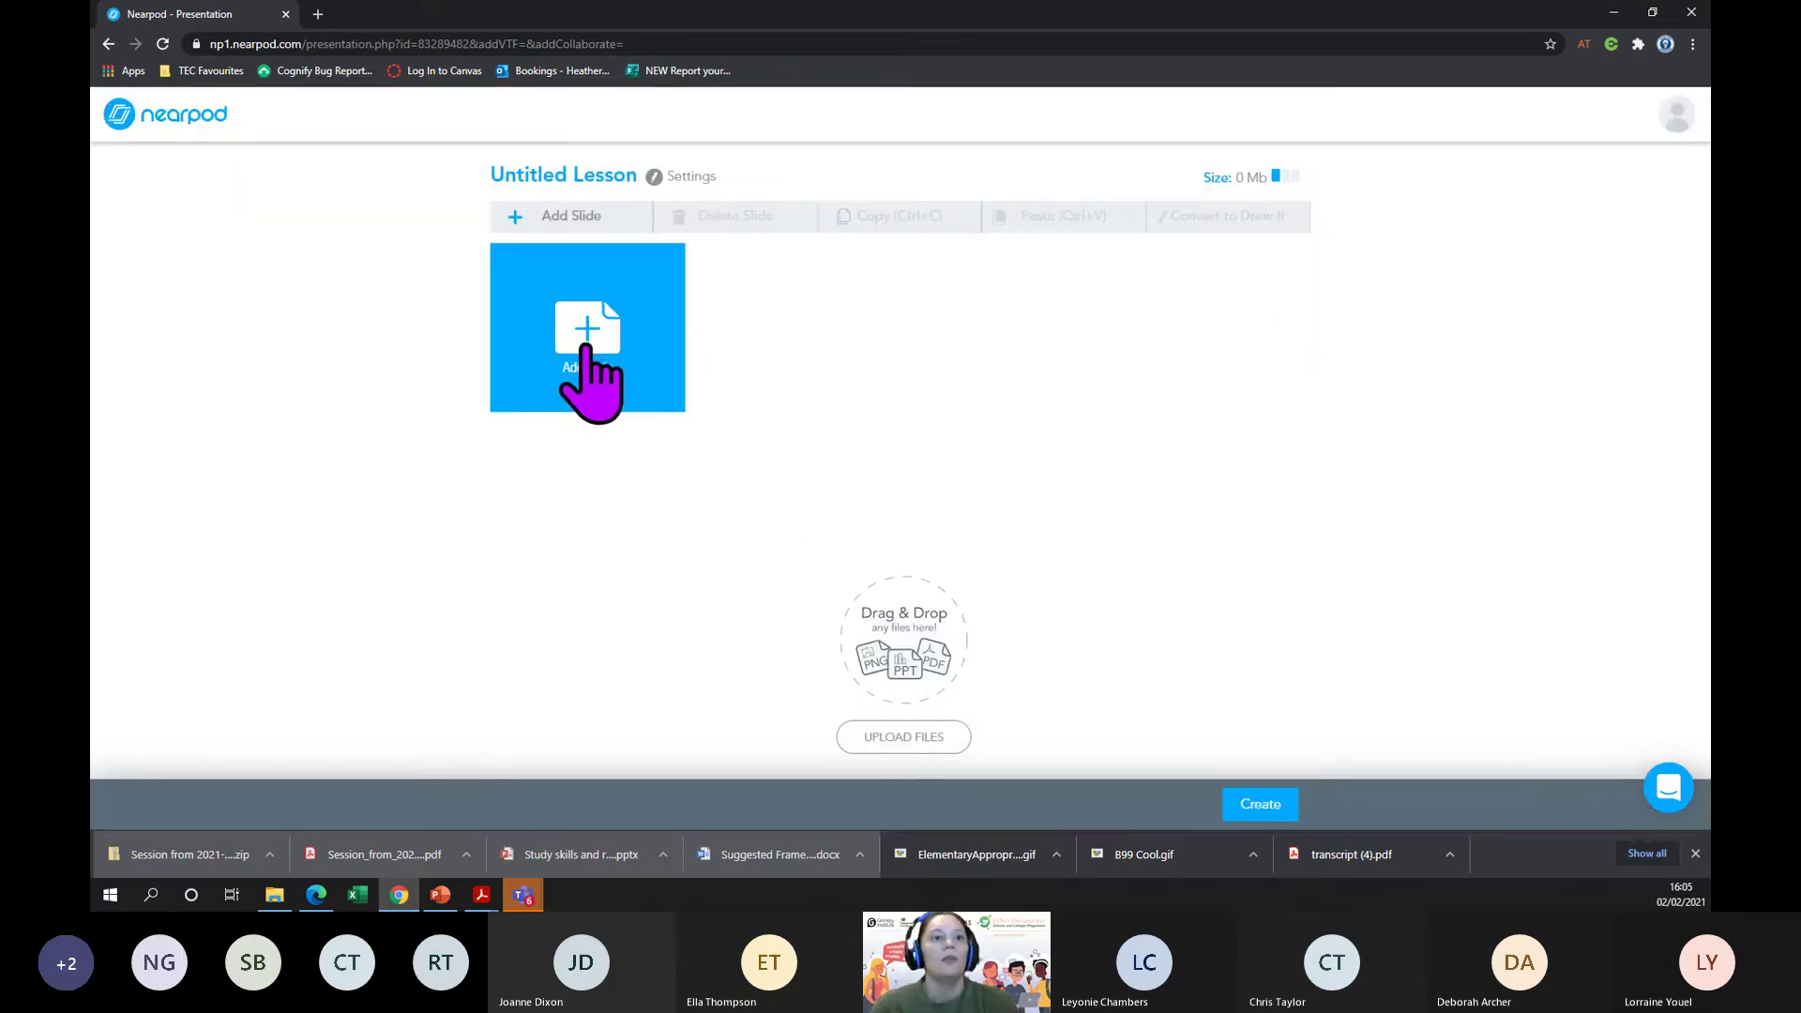
left_click(588, 343)
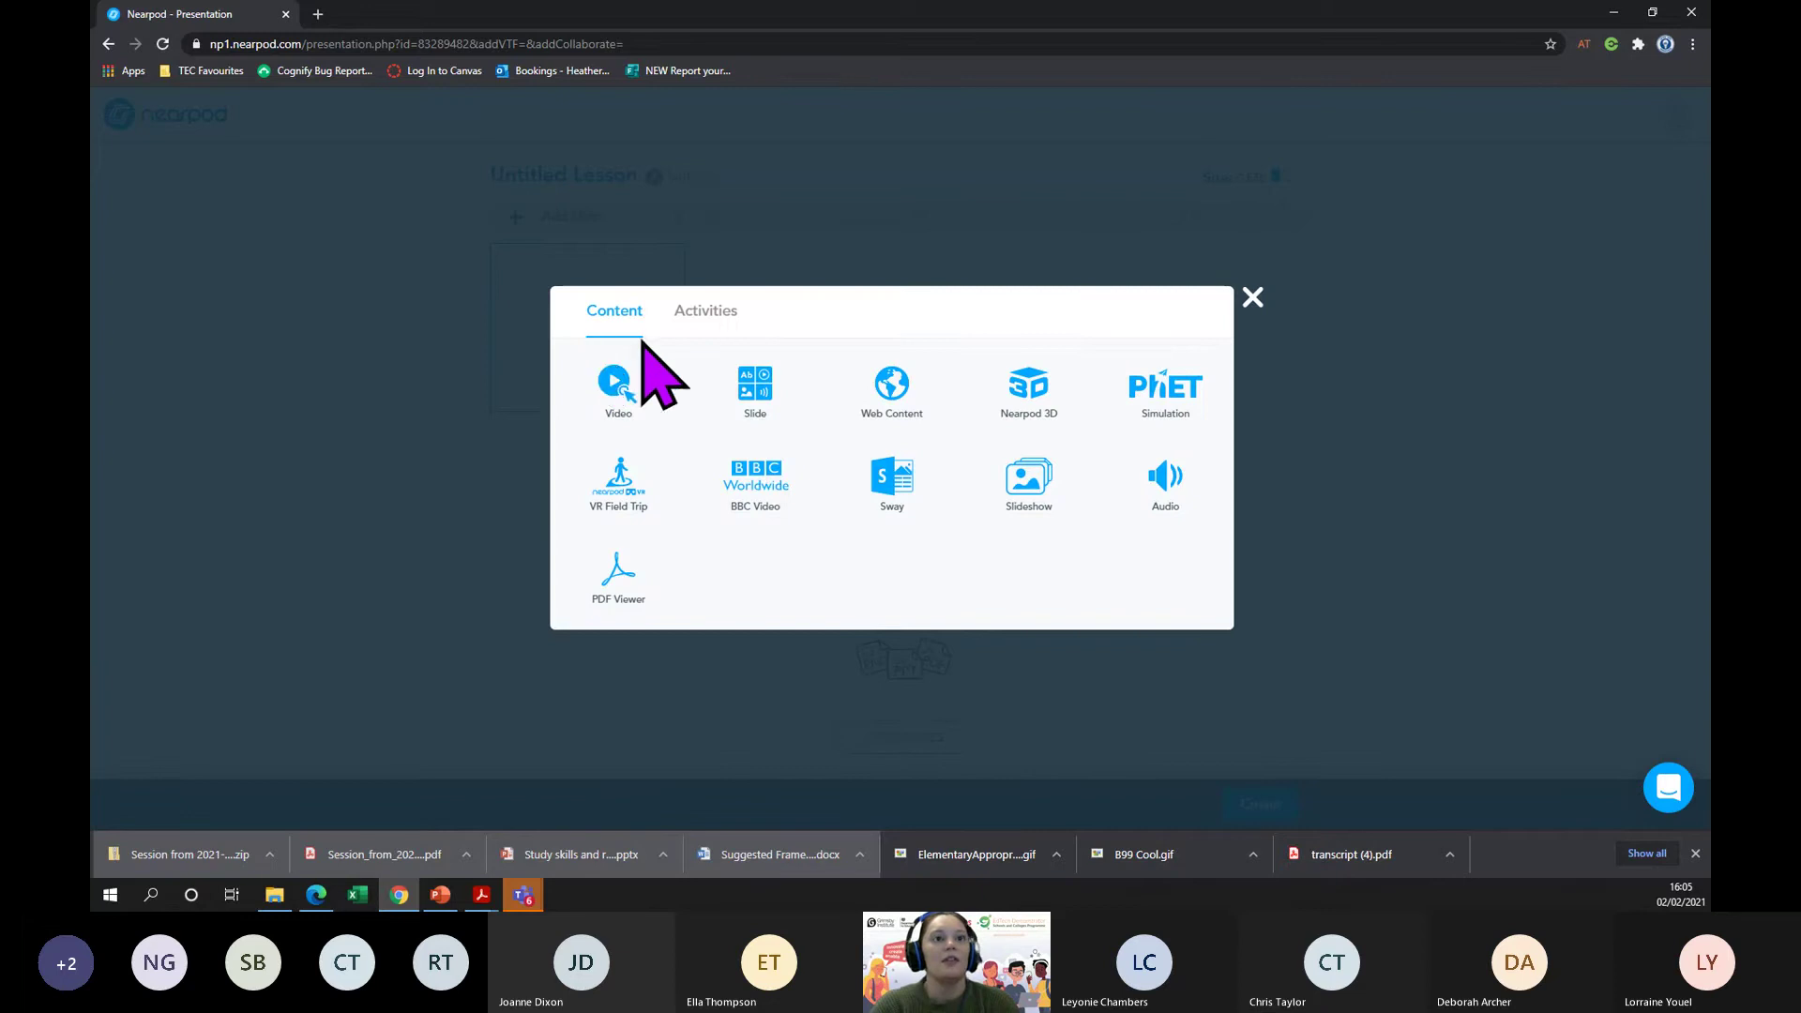
left_click(710, 327)
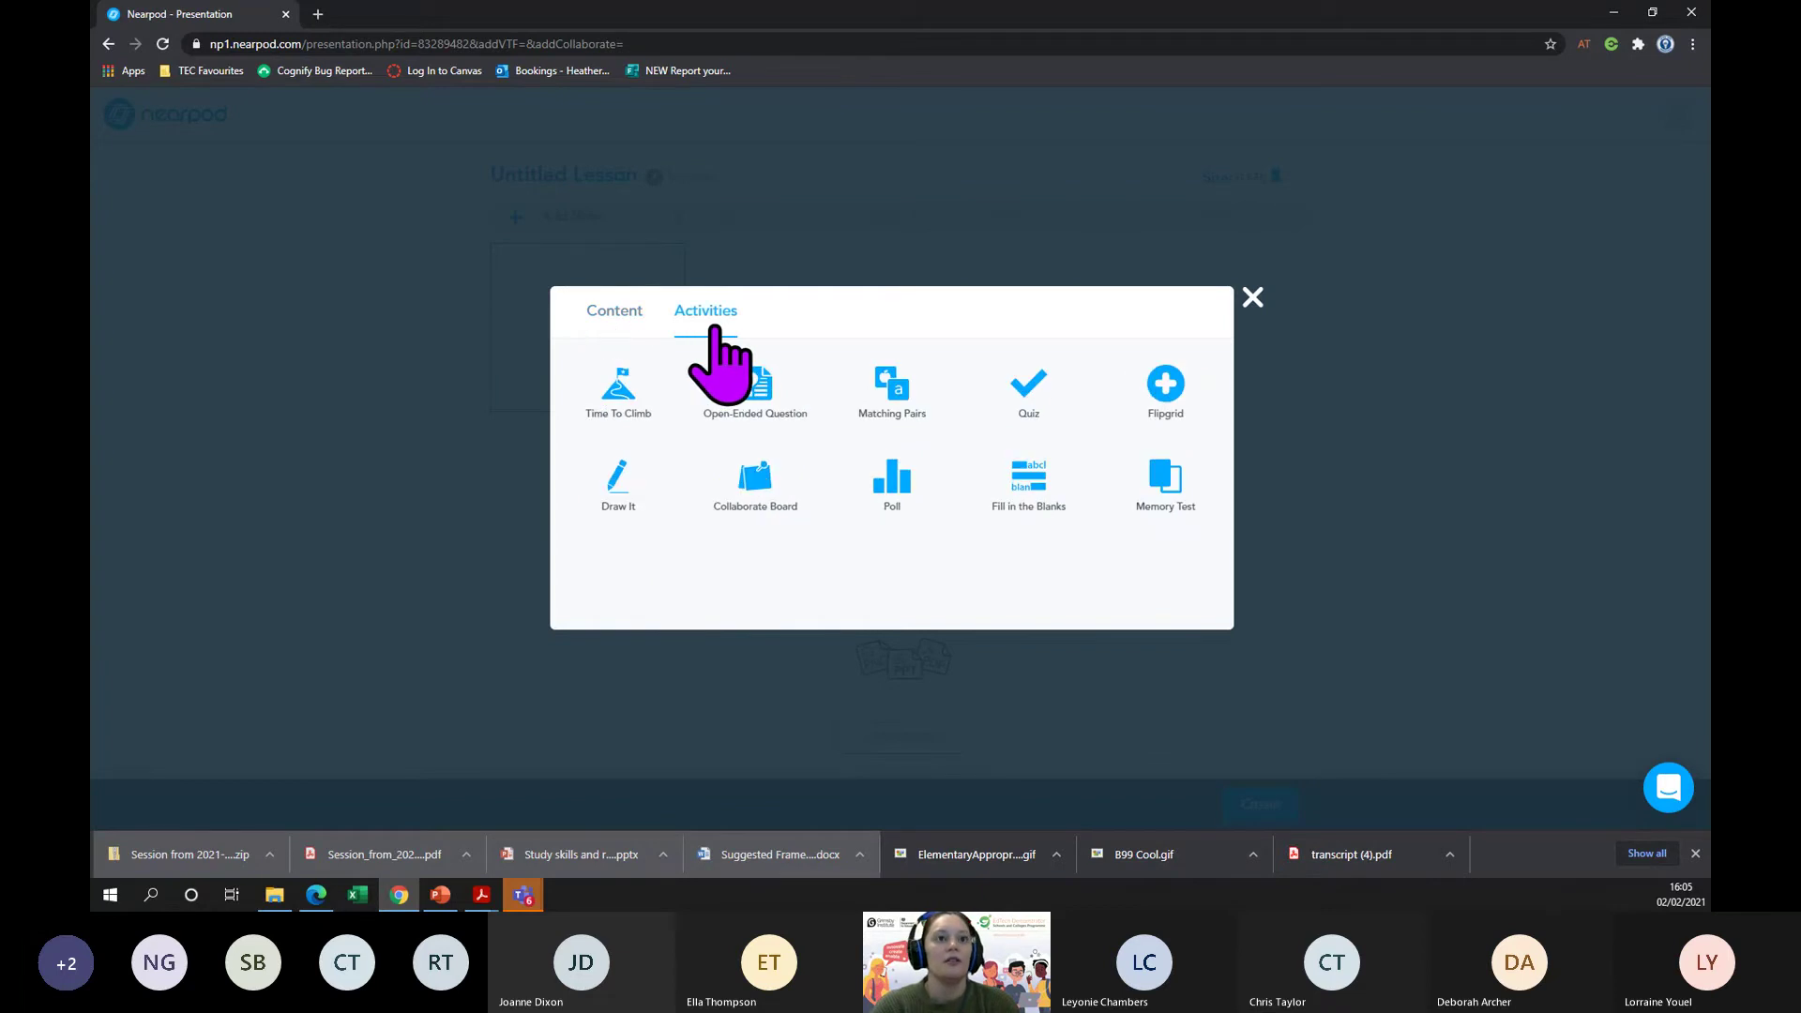
left_click(608, 321)
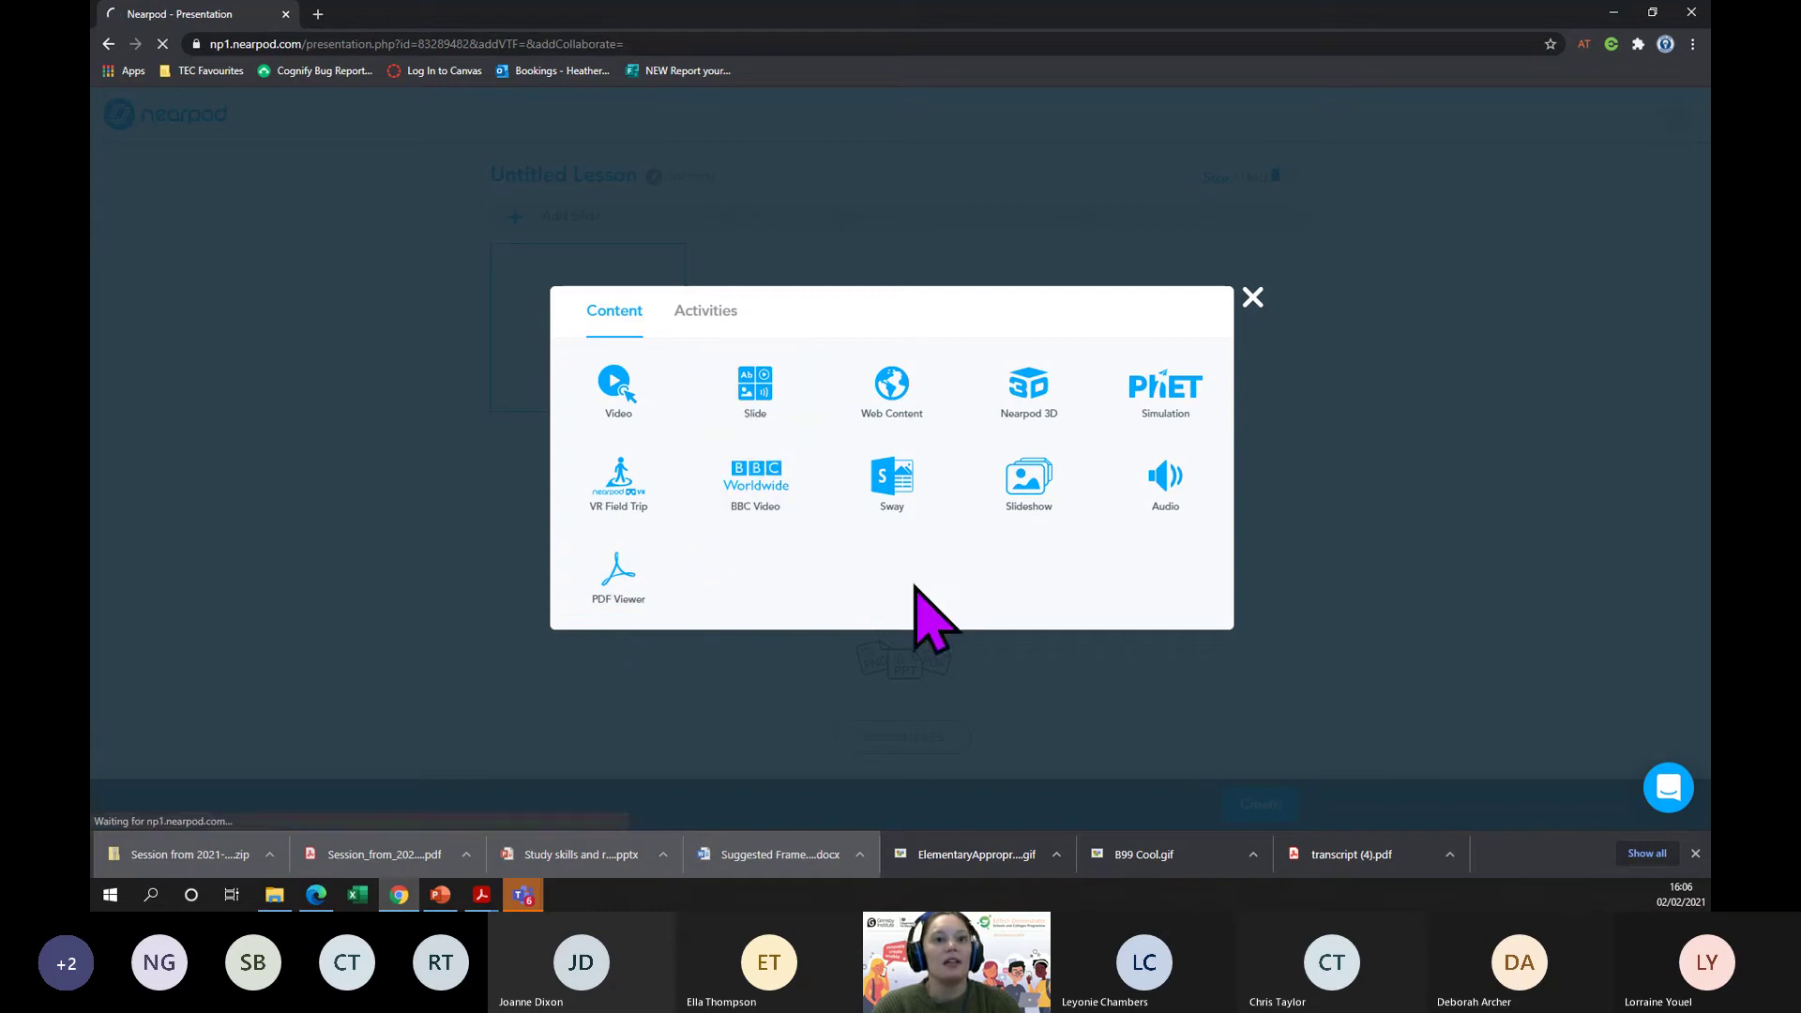
- Add a Slide to the new lesson and enter the title "Solar System"
left_click(748, 386)
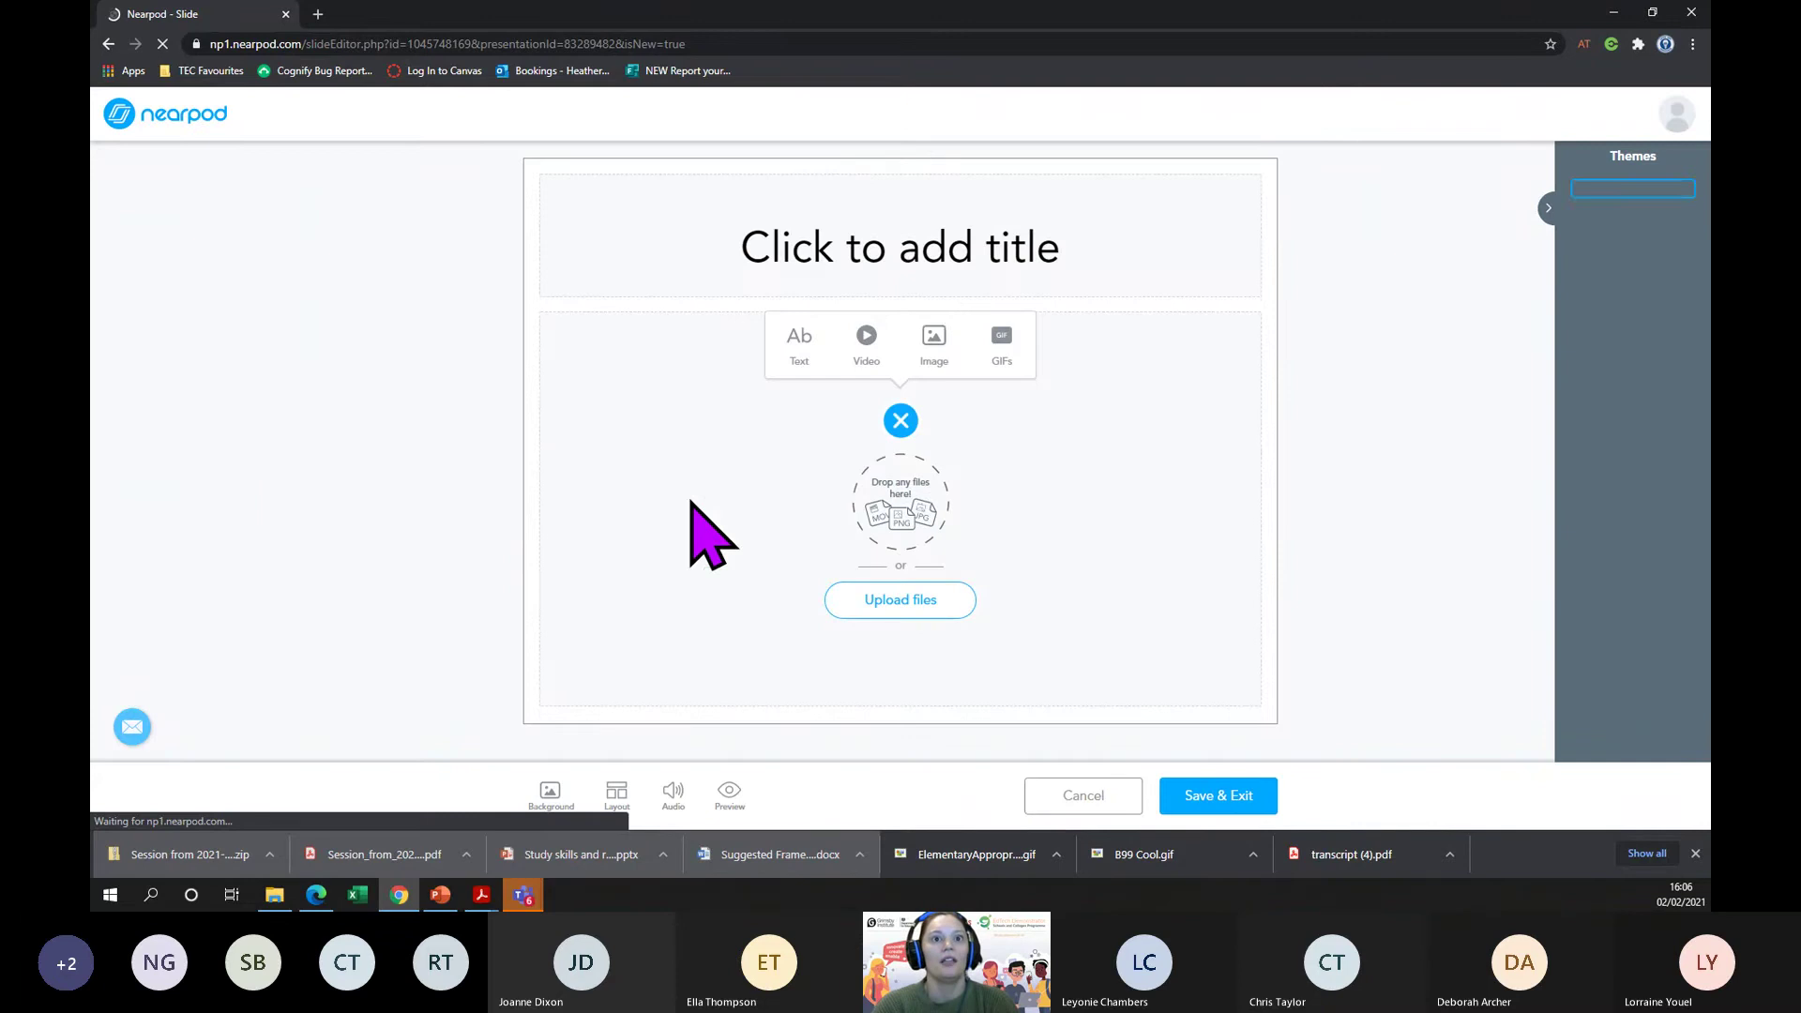
left_click(910, 262)
type("So")
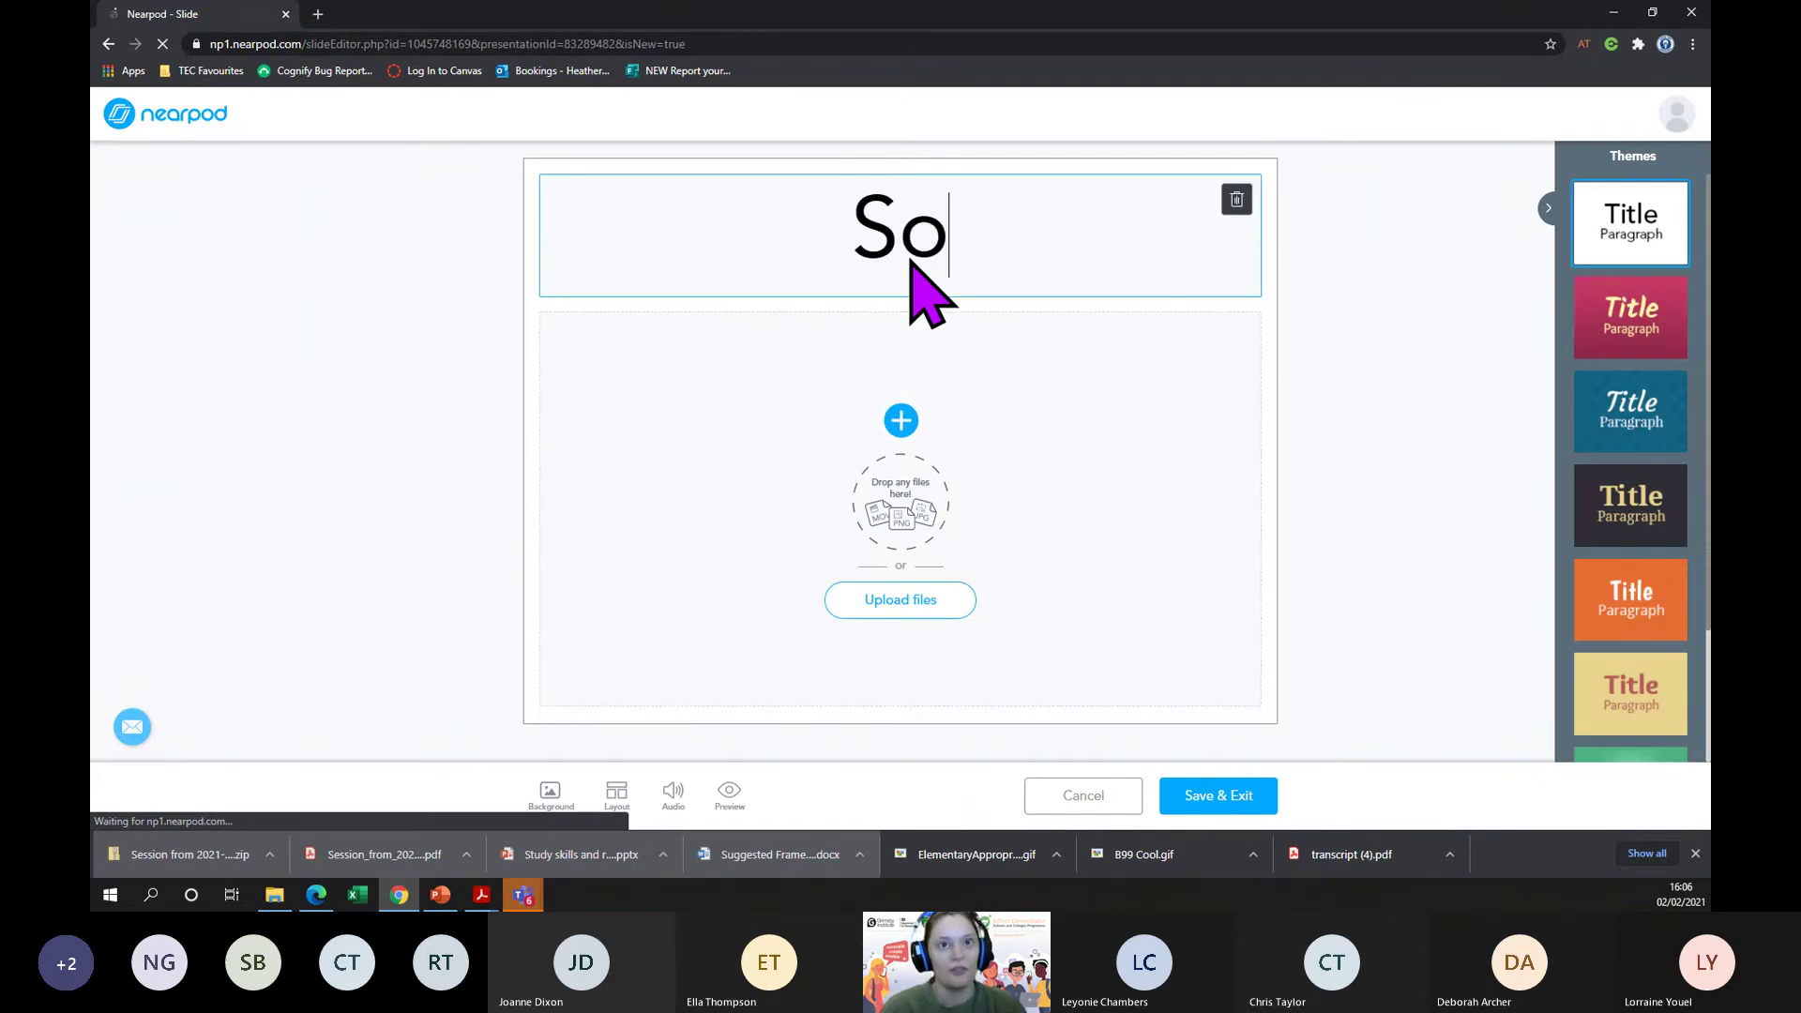
type("lar Sysyerm")
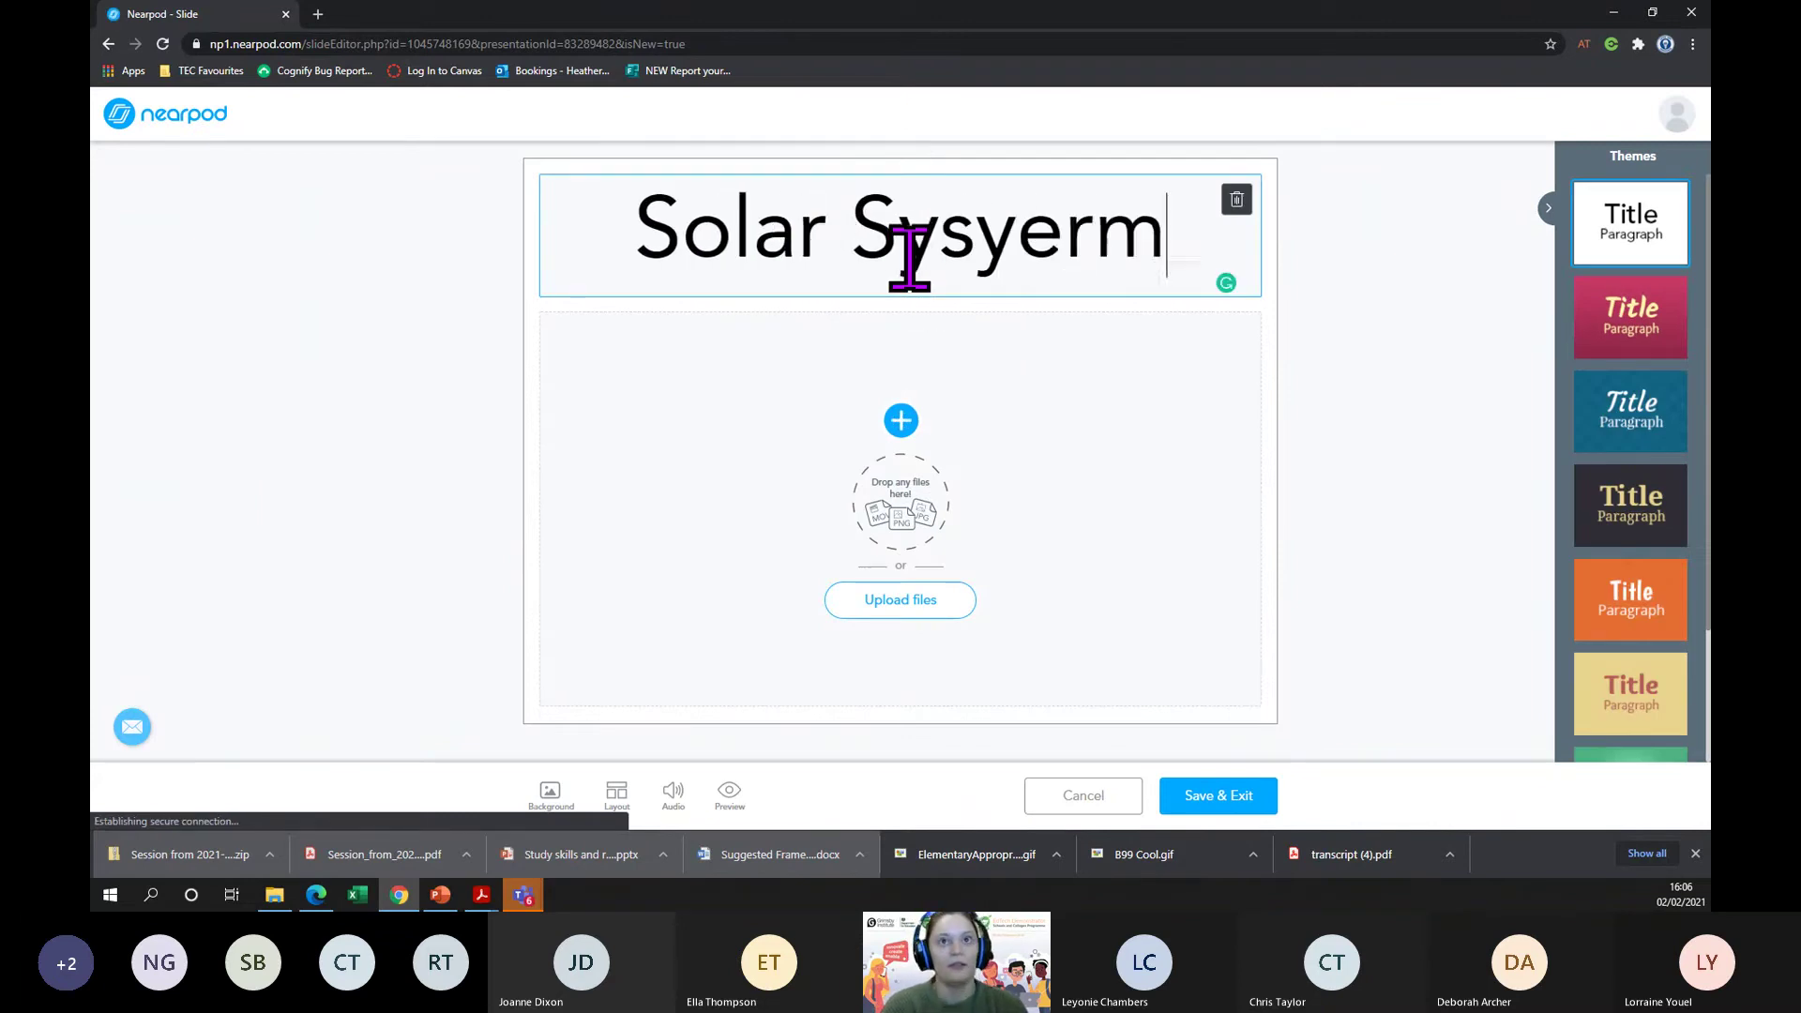
key("BackSpace")
key("BackSpace")
key("BackSpace")
key("BackSpace")
type("tem")
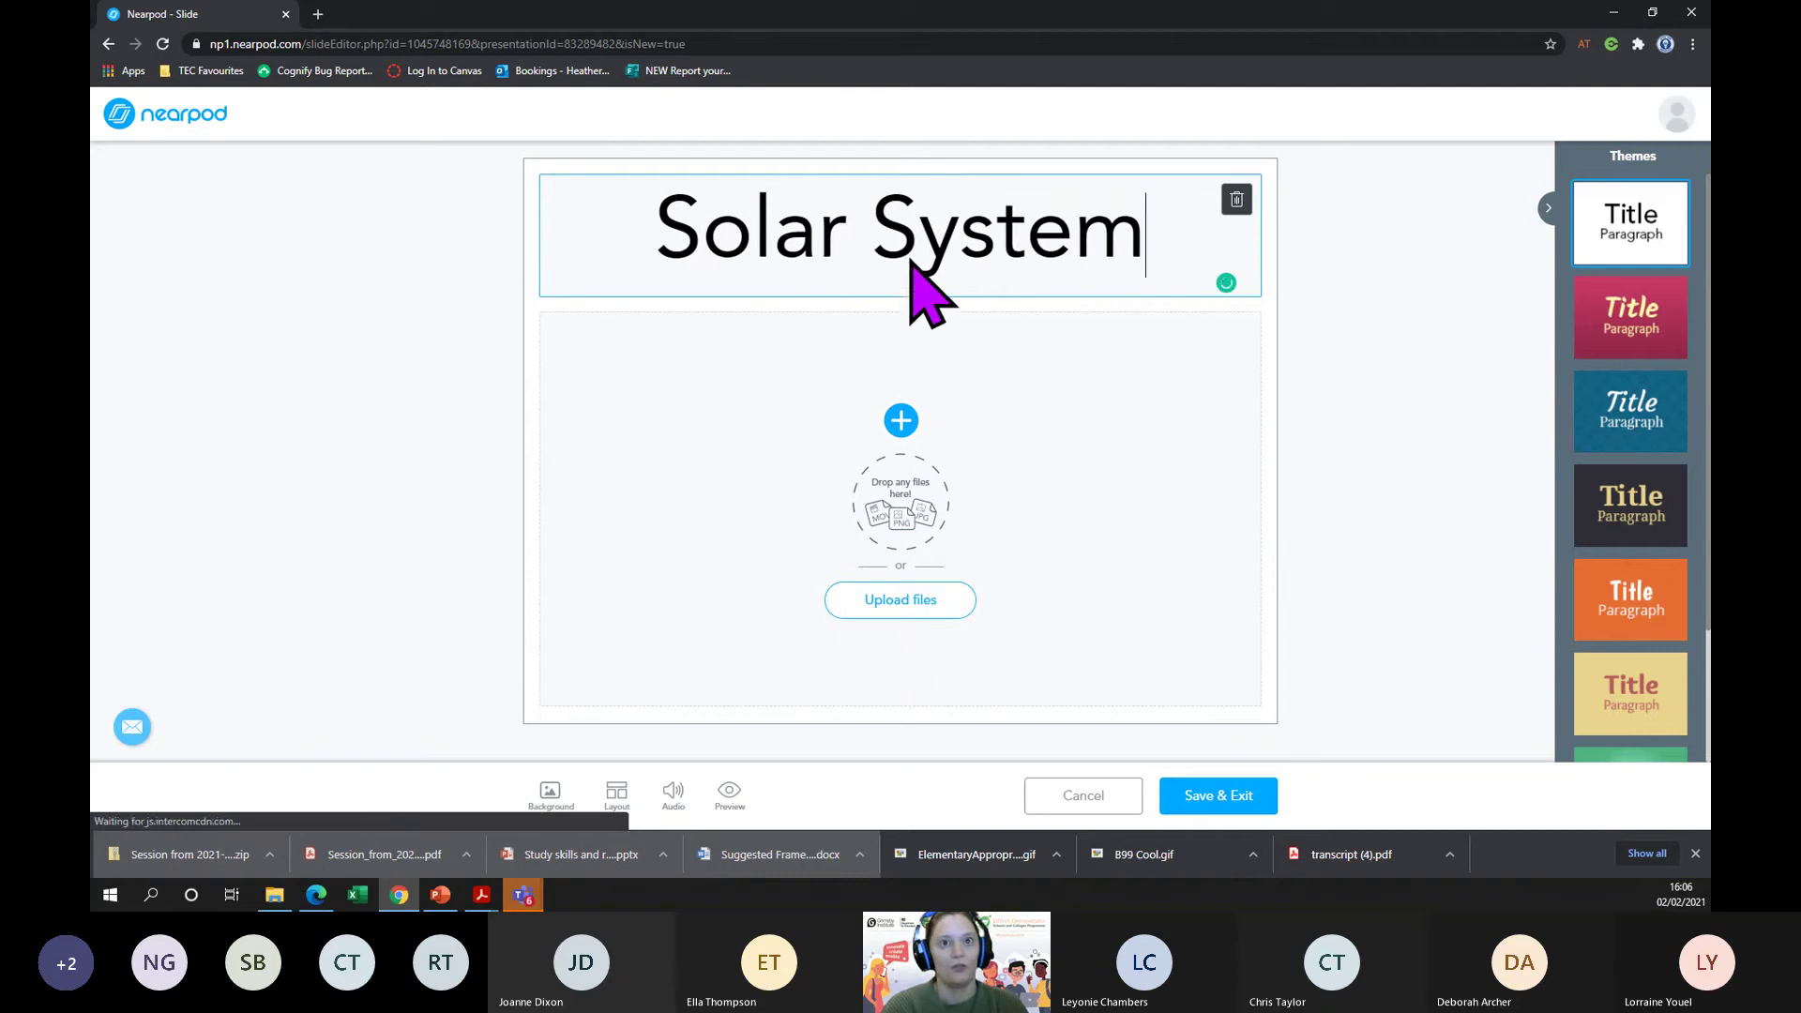
- Add a text element below the slide title reading "Welcome to the lesson on the Solar System!"
left_click(902, 422)
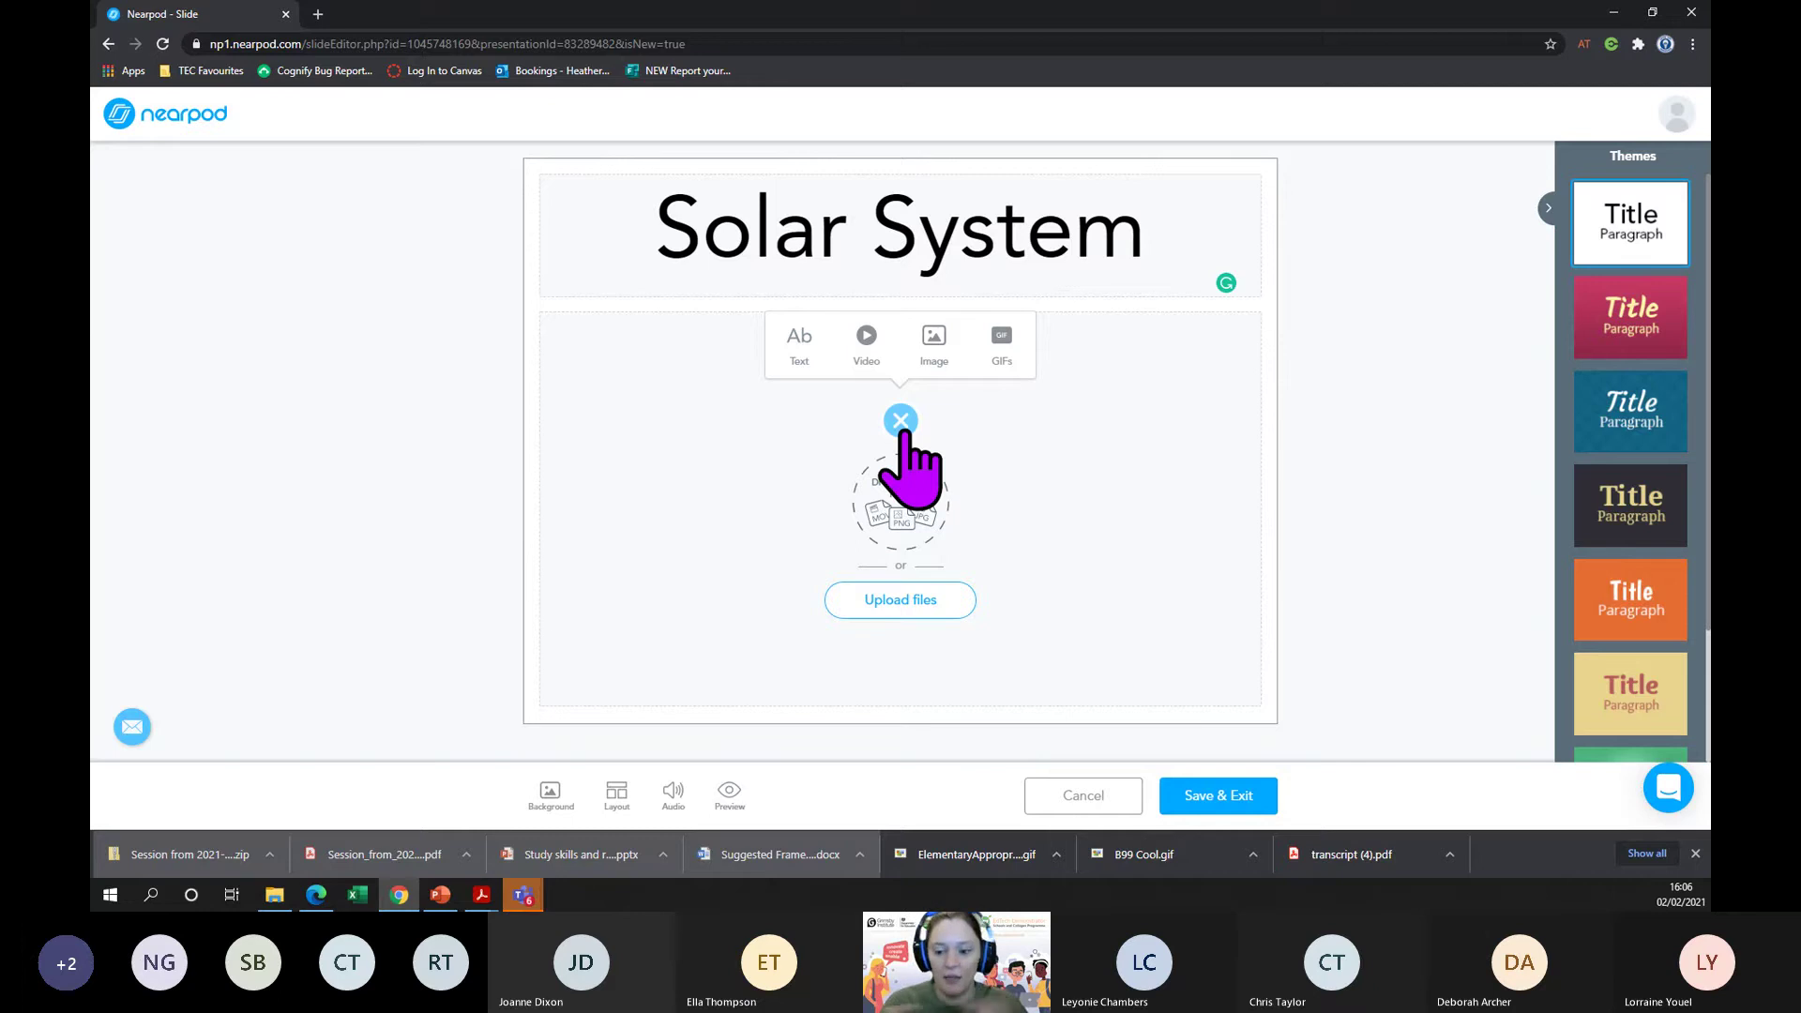
left_click(809, 359)
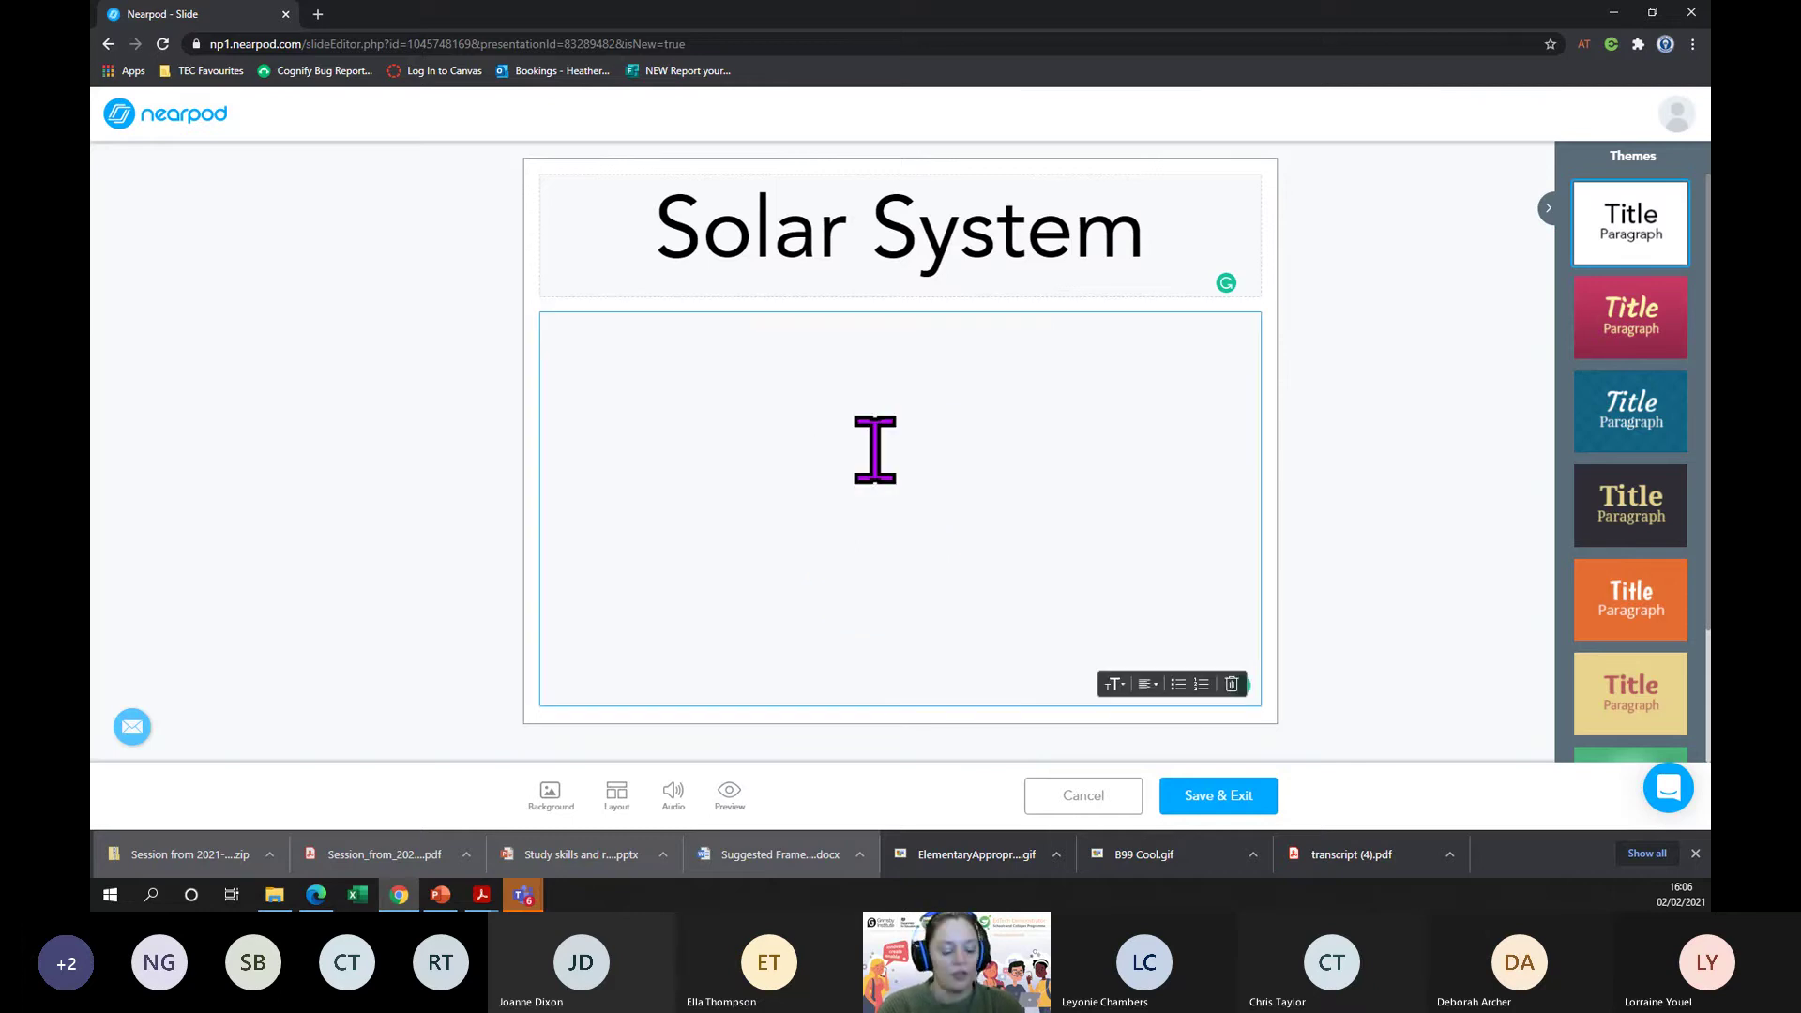
type("Welcome to the lesson on the Solar System!")
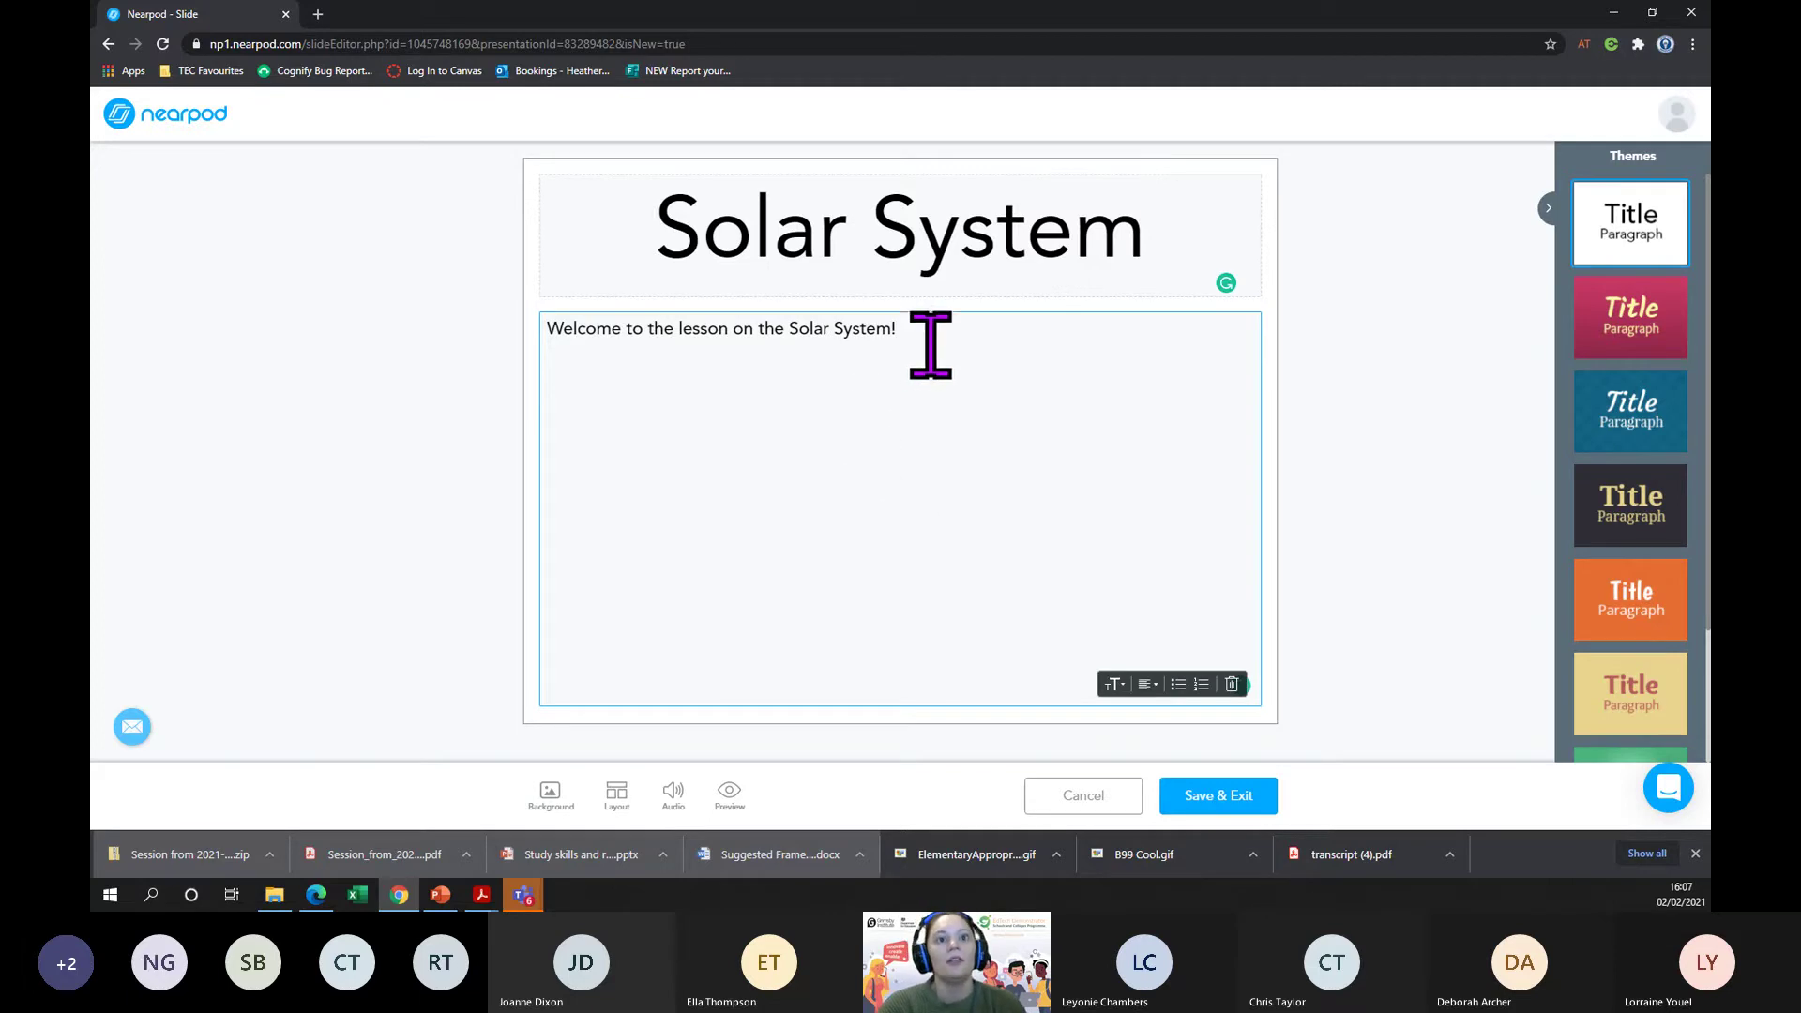
- Set the whole welcome sentence to Huge text size and centre it
left_click_drag(928, 341, 502, 385)
left_click(1113, 685)
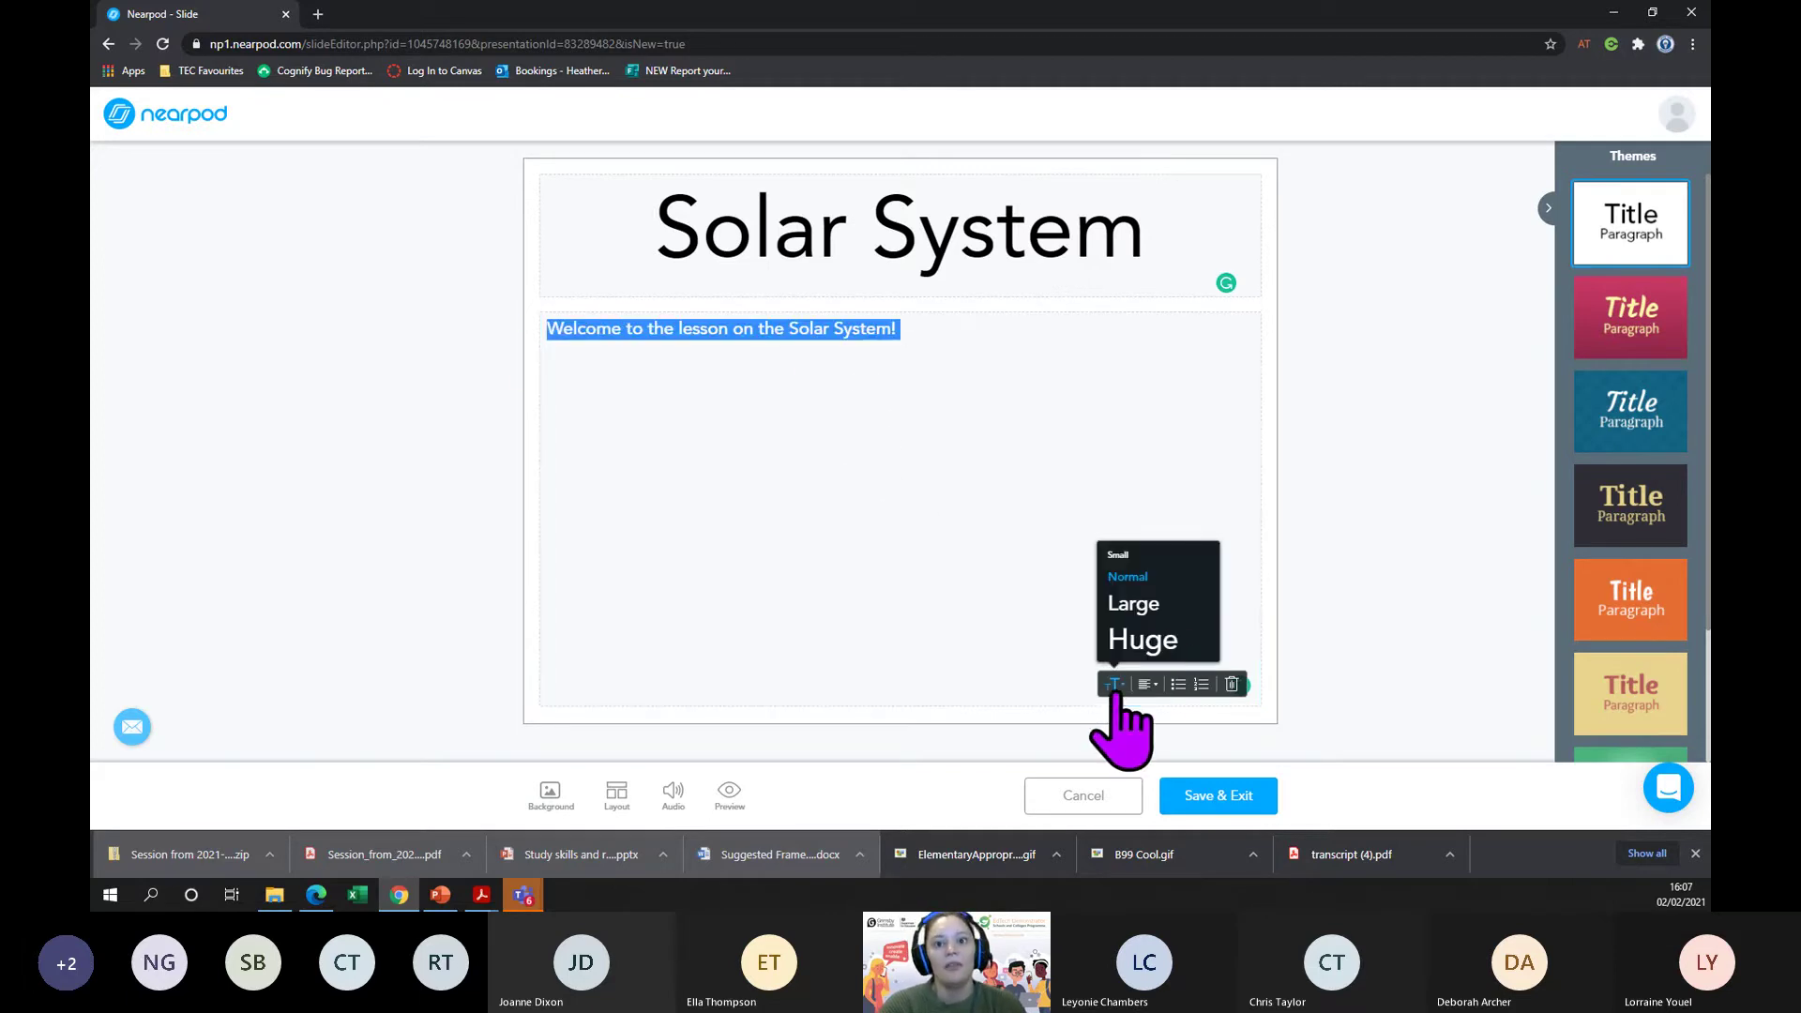
left_click(1168, 654)
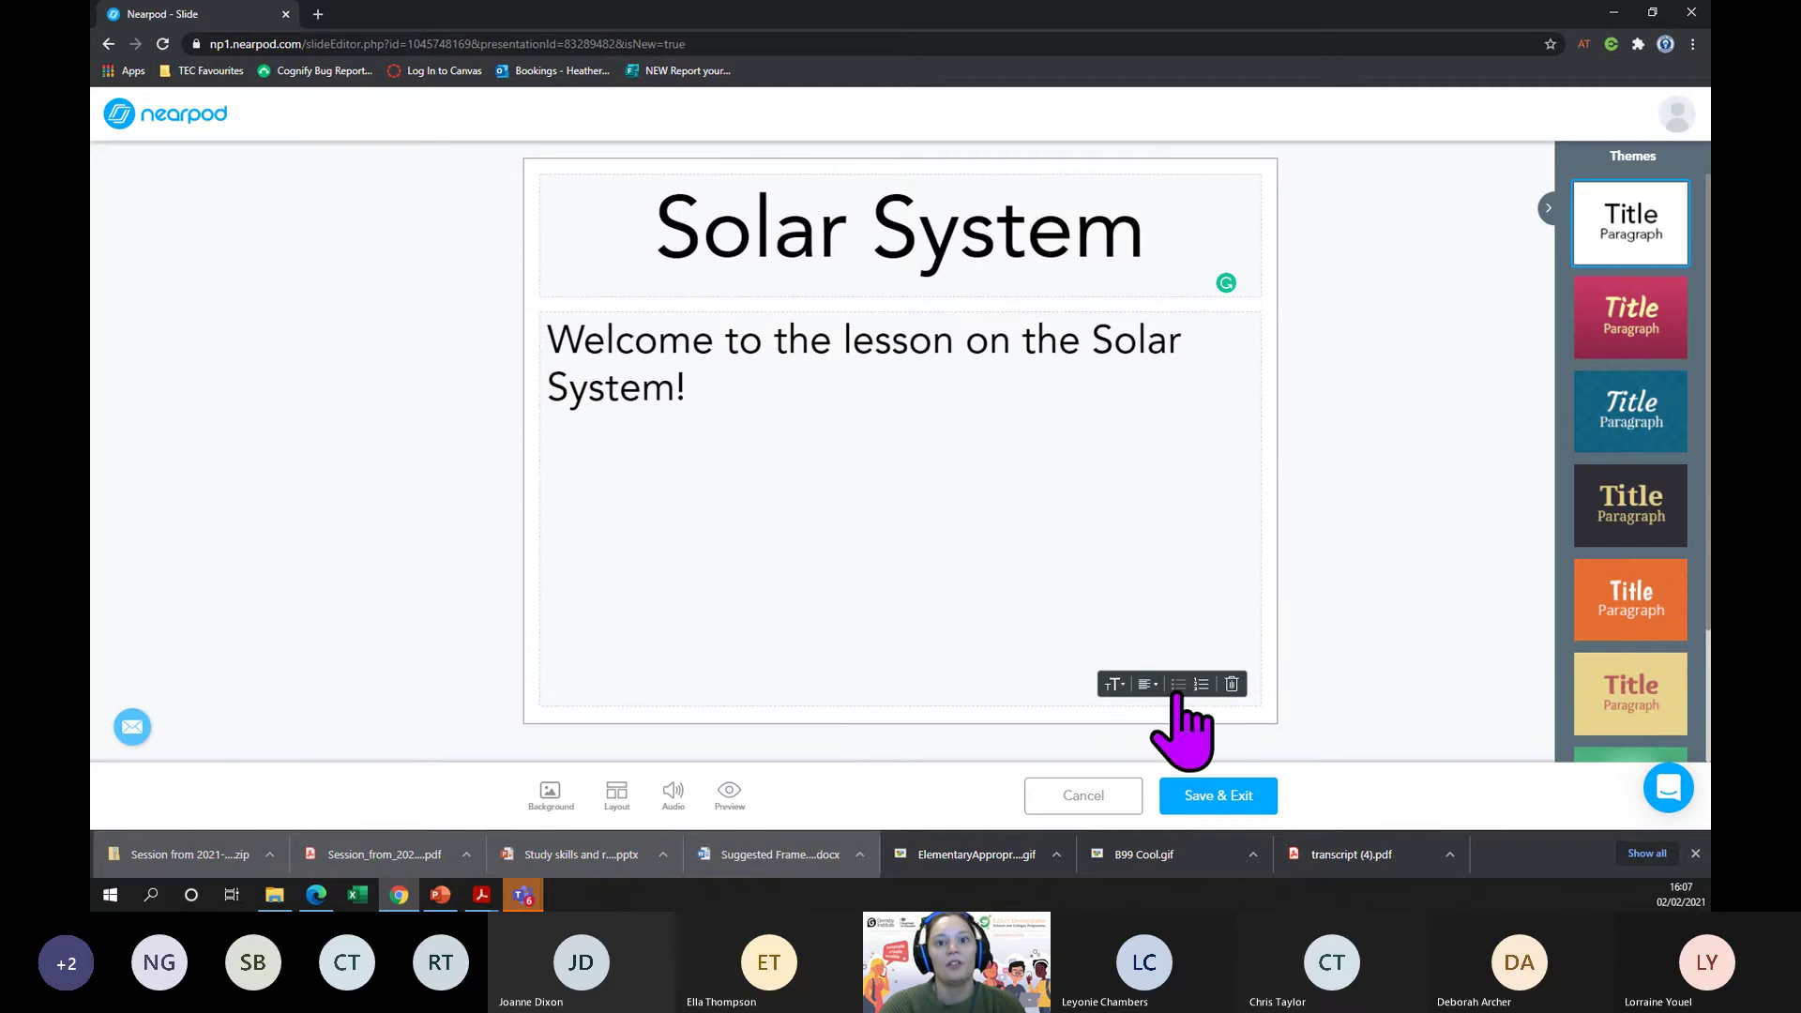
left_click(1148, 685)
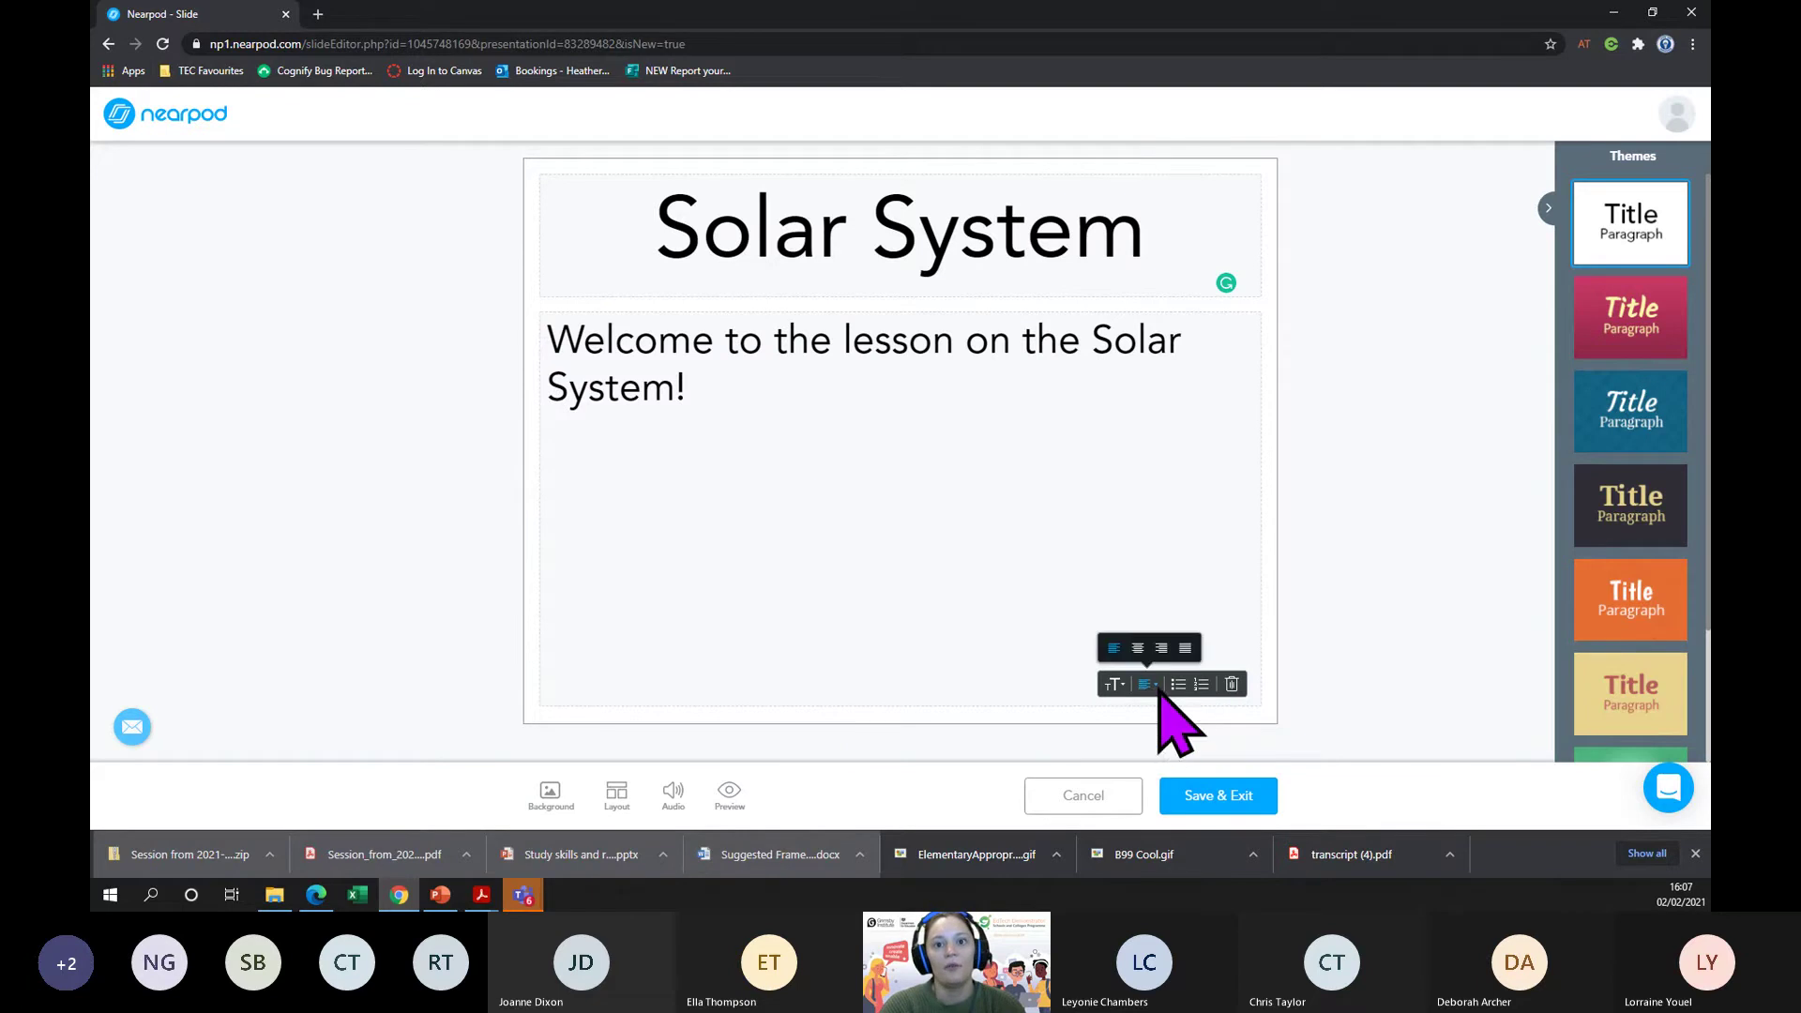
left_click(1138, 648)
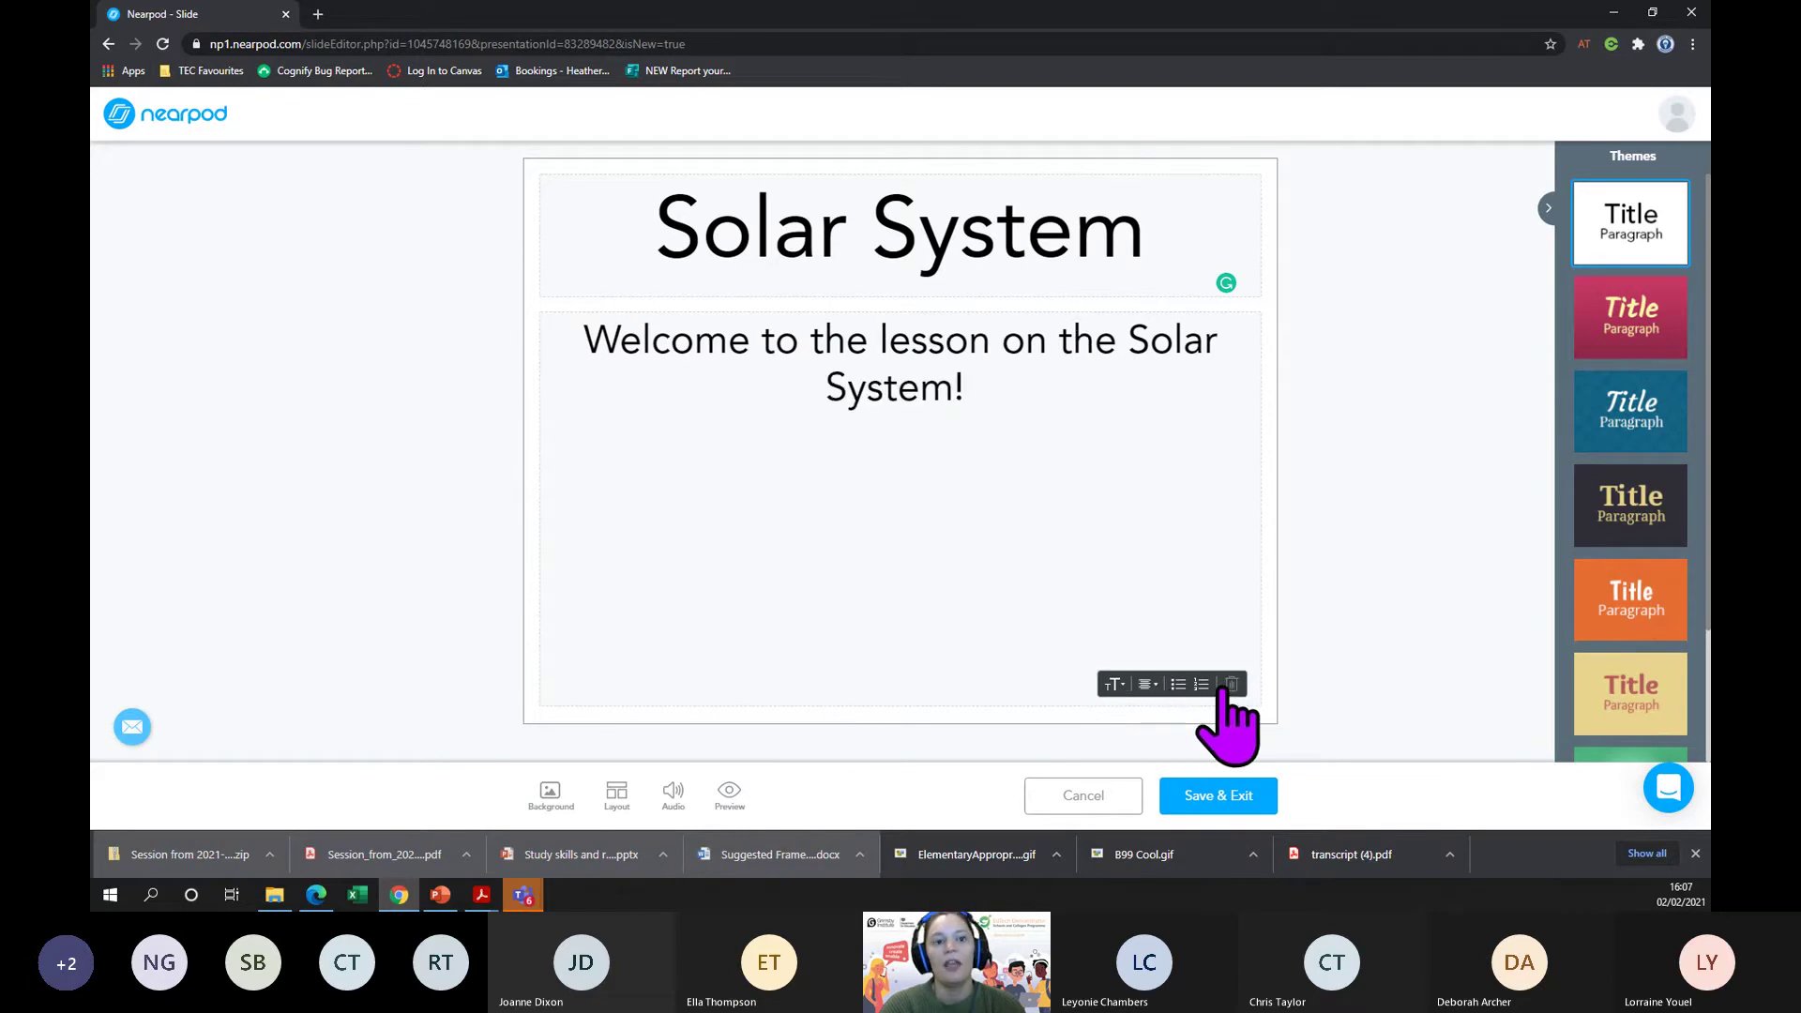
- Try the black theme with white text on the slide, and settle on the dark theme with yellow serif text
scroll(1643, 354, "down", 2)
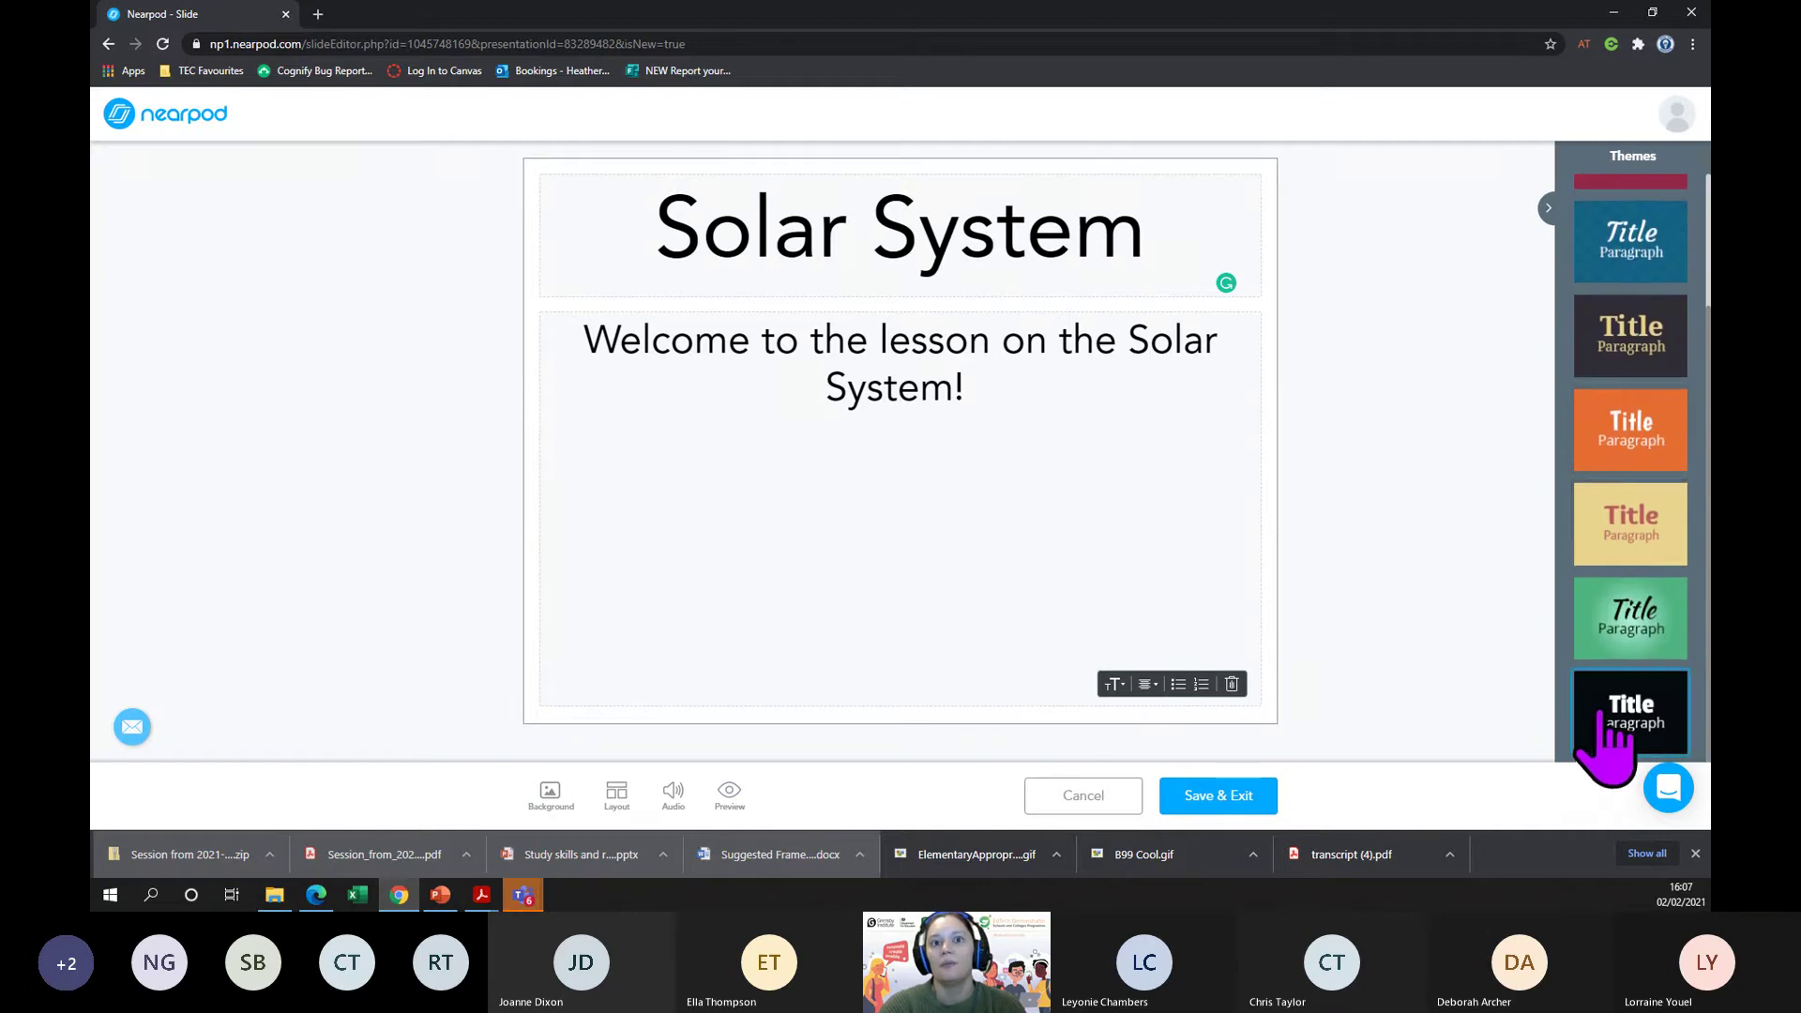
left_click(1600, 715)
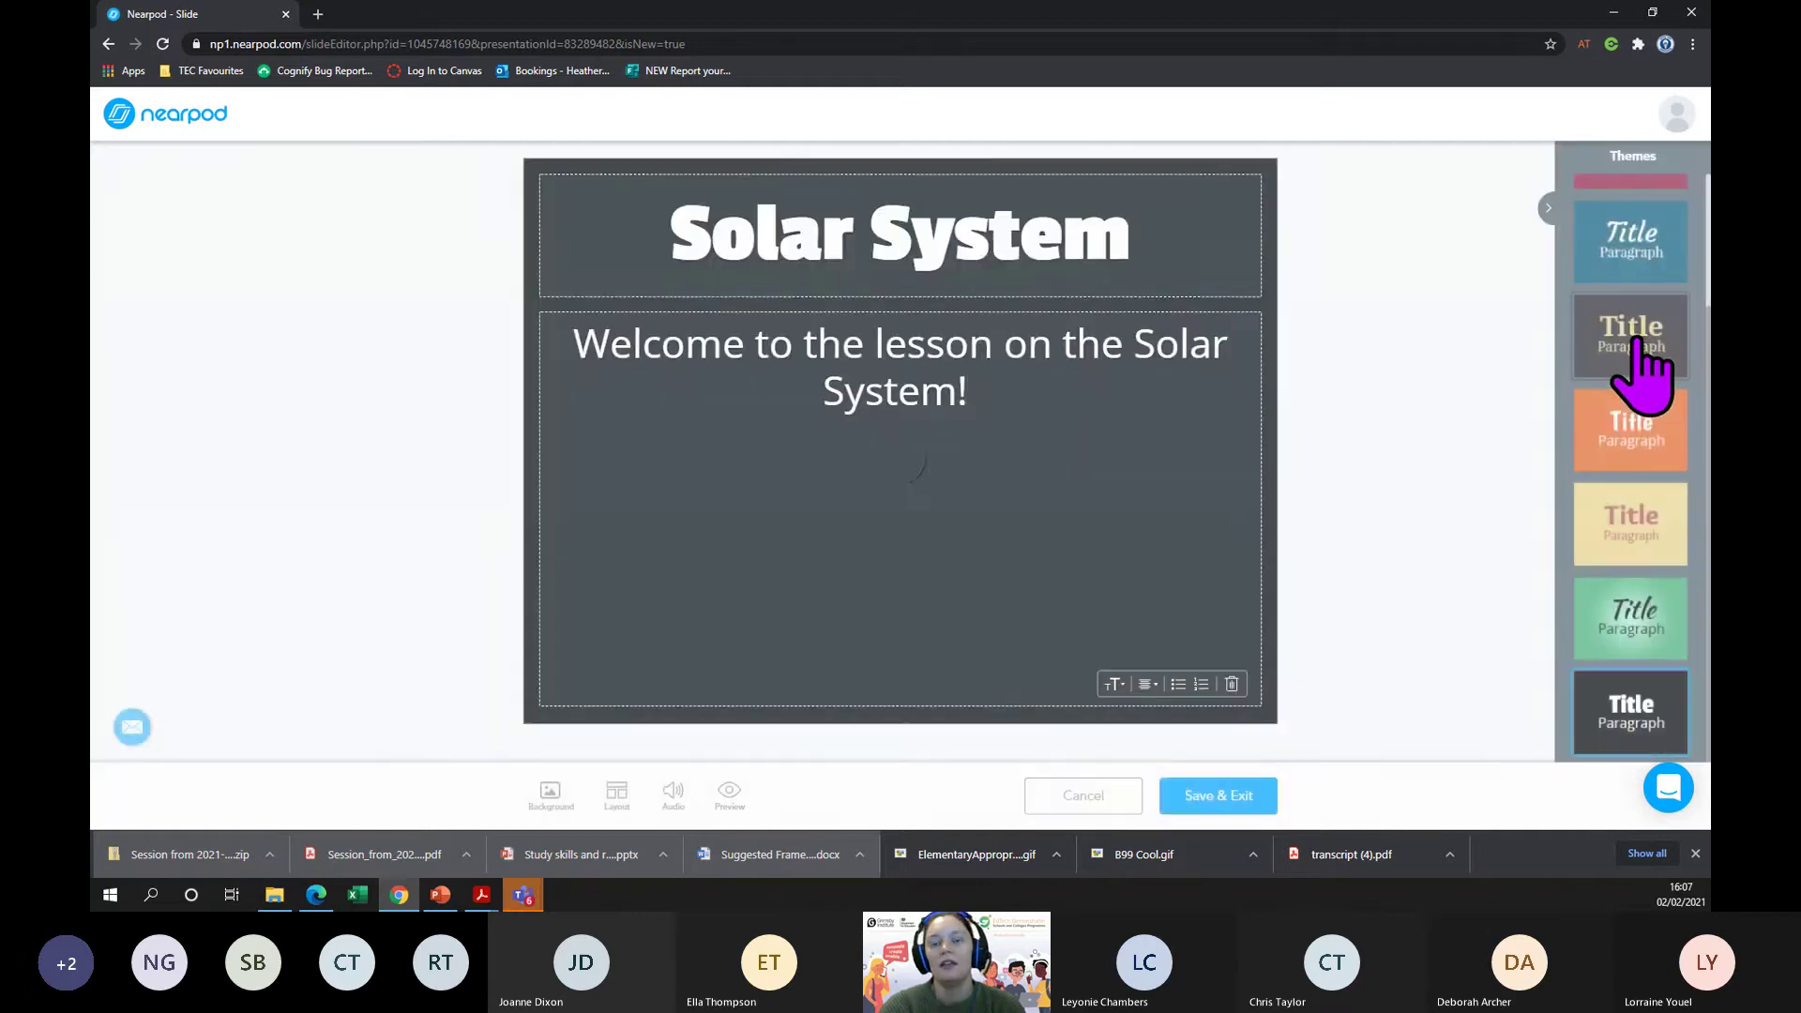
left_click(1635, 342)
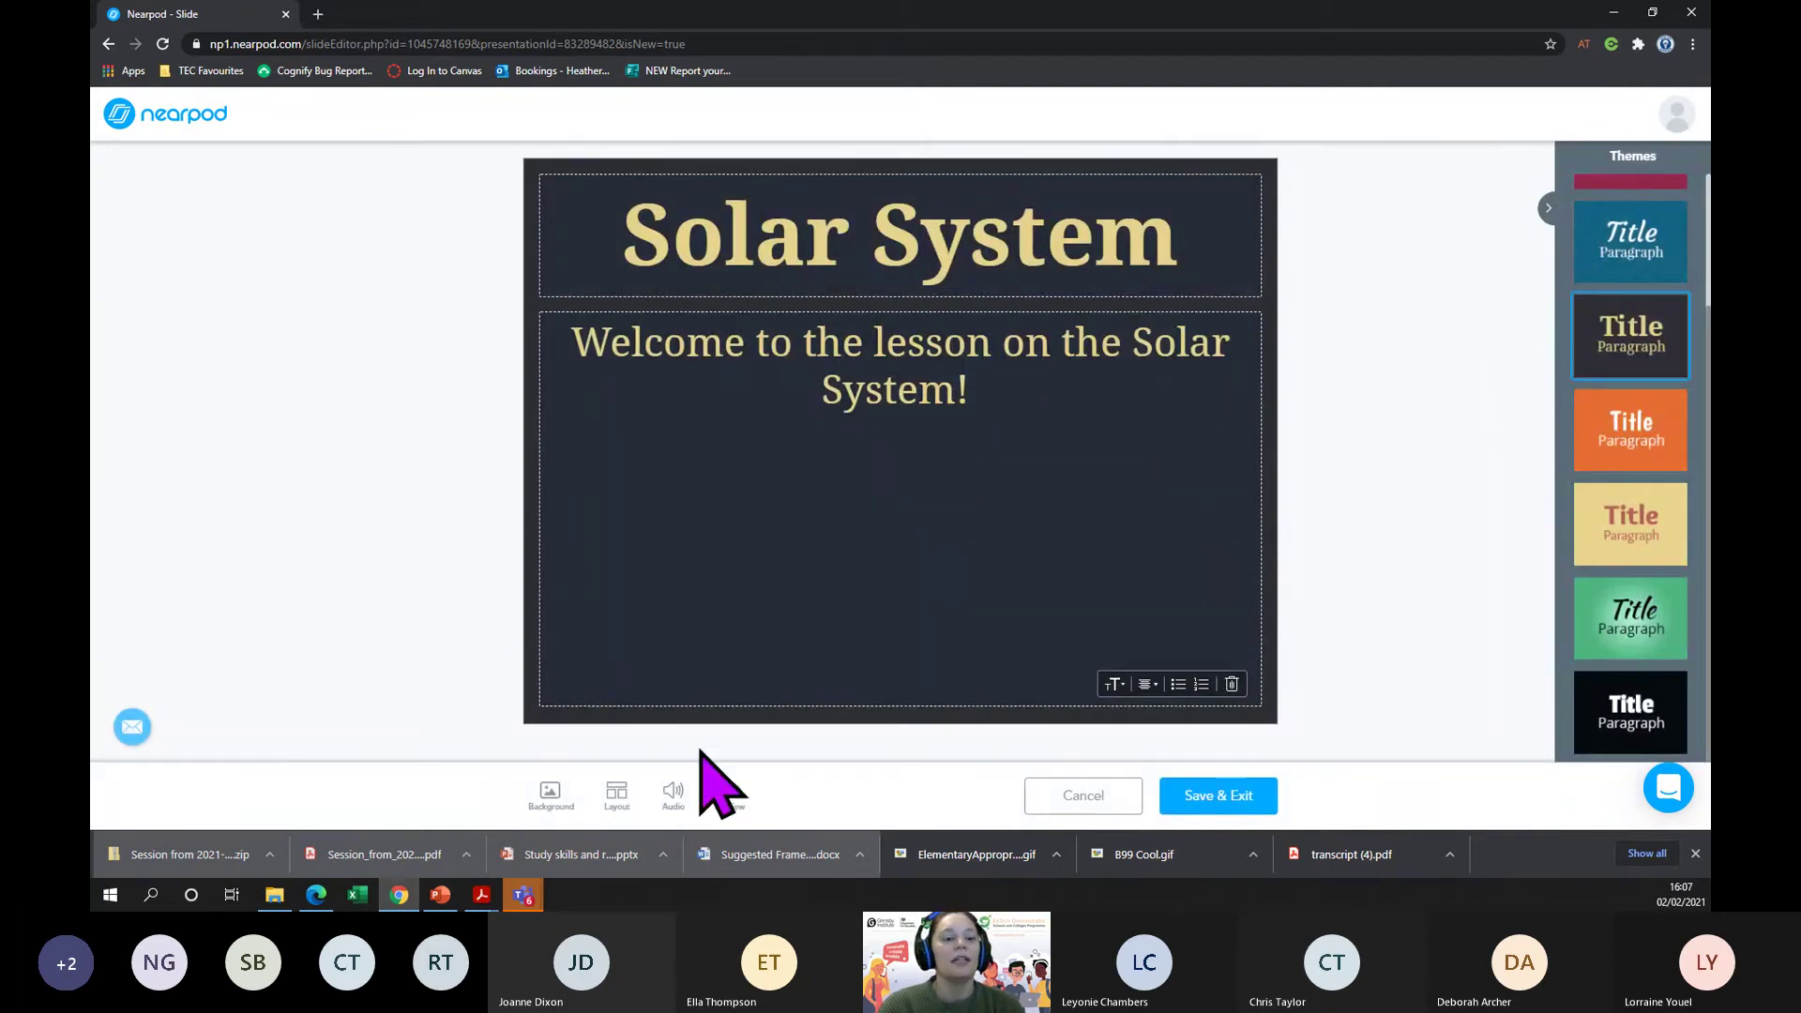
- Record an audio clip of about 3 seconds for the slide, allowing microphone access, and save the recording
left_click(674, 795)
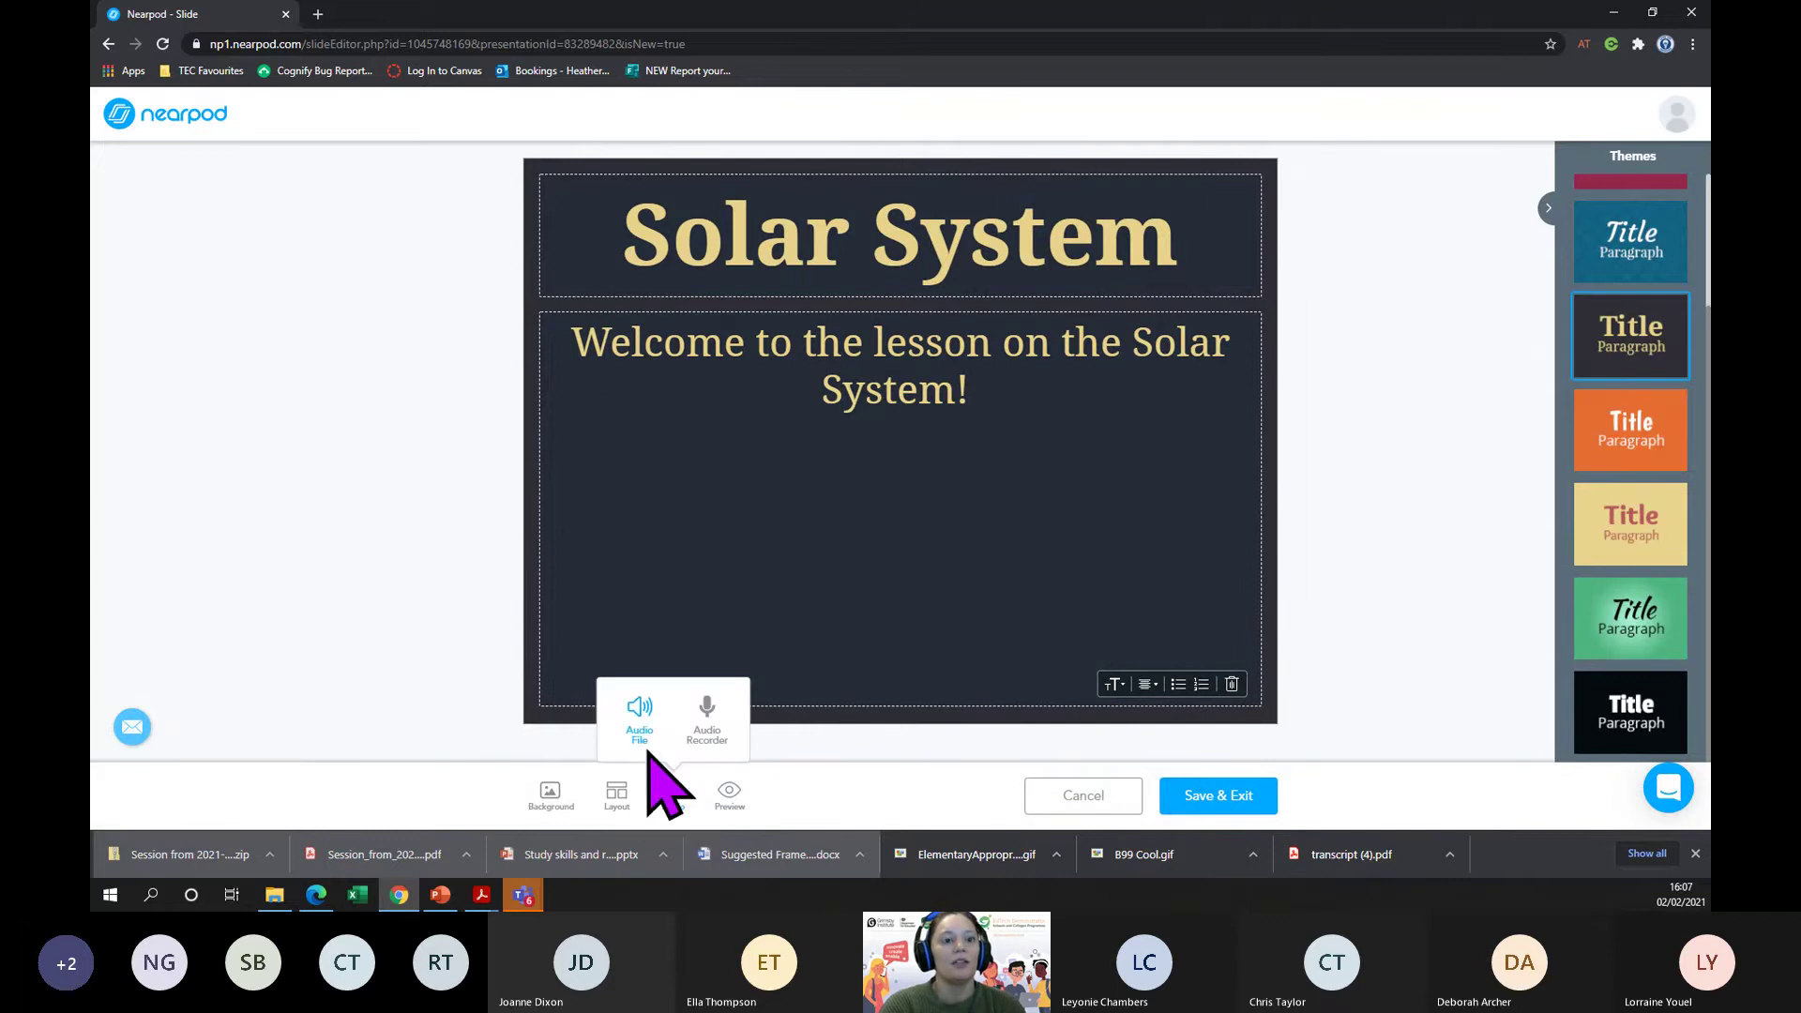
left_click(713, 733)
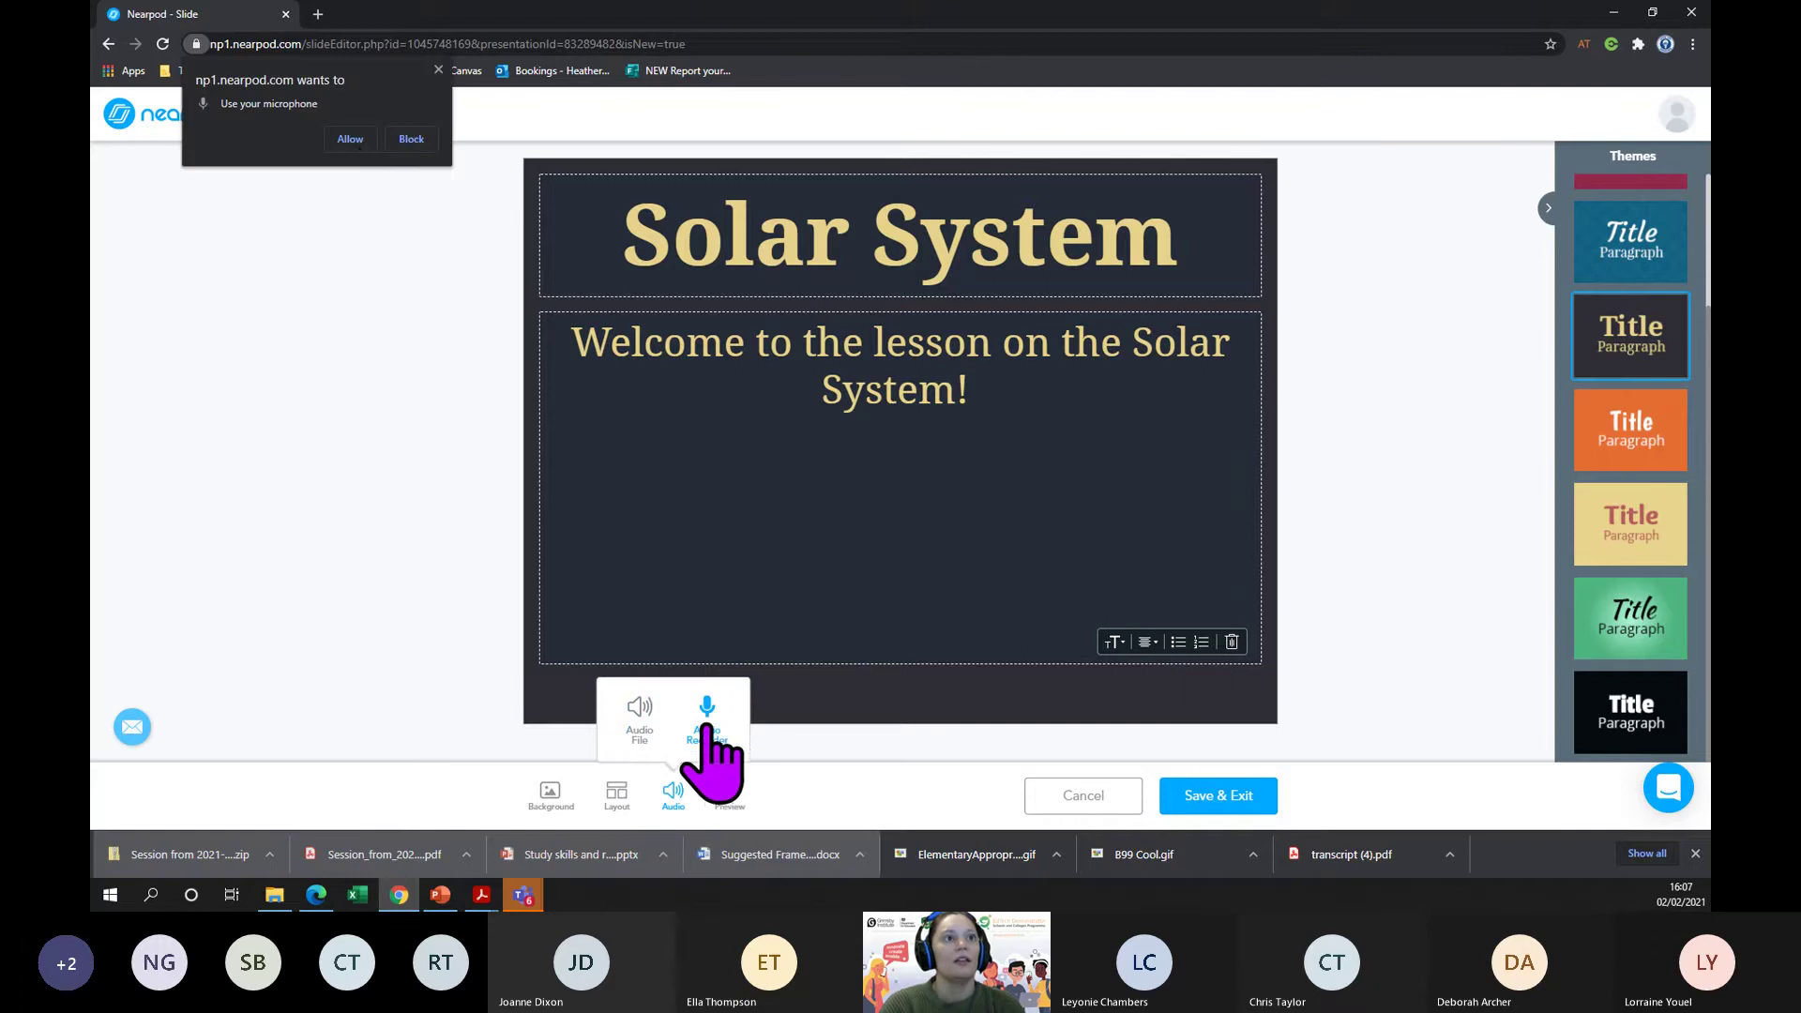
left_click(356, 141)
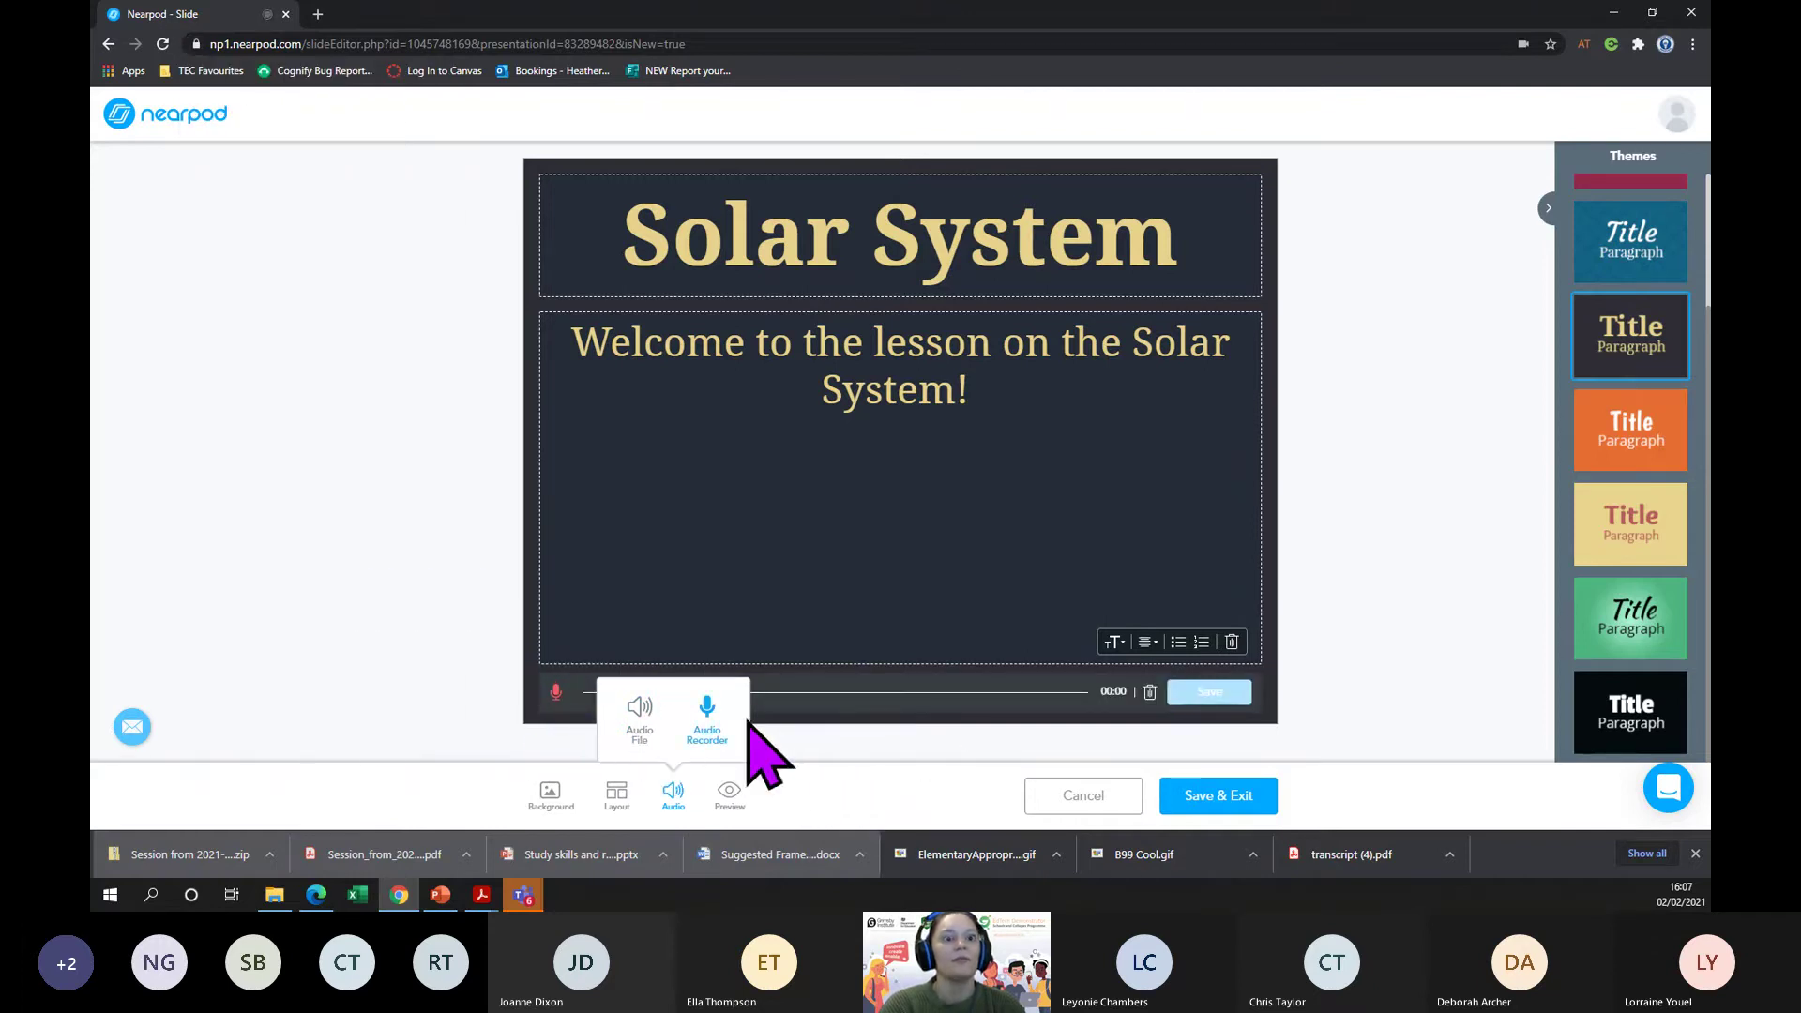
left_click(556, 692)
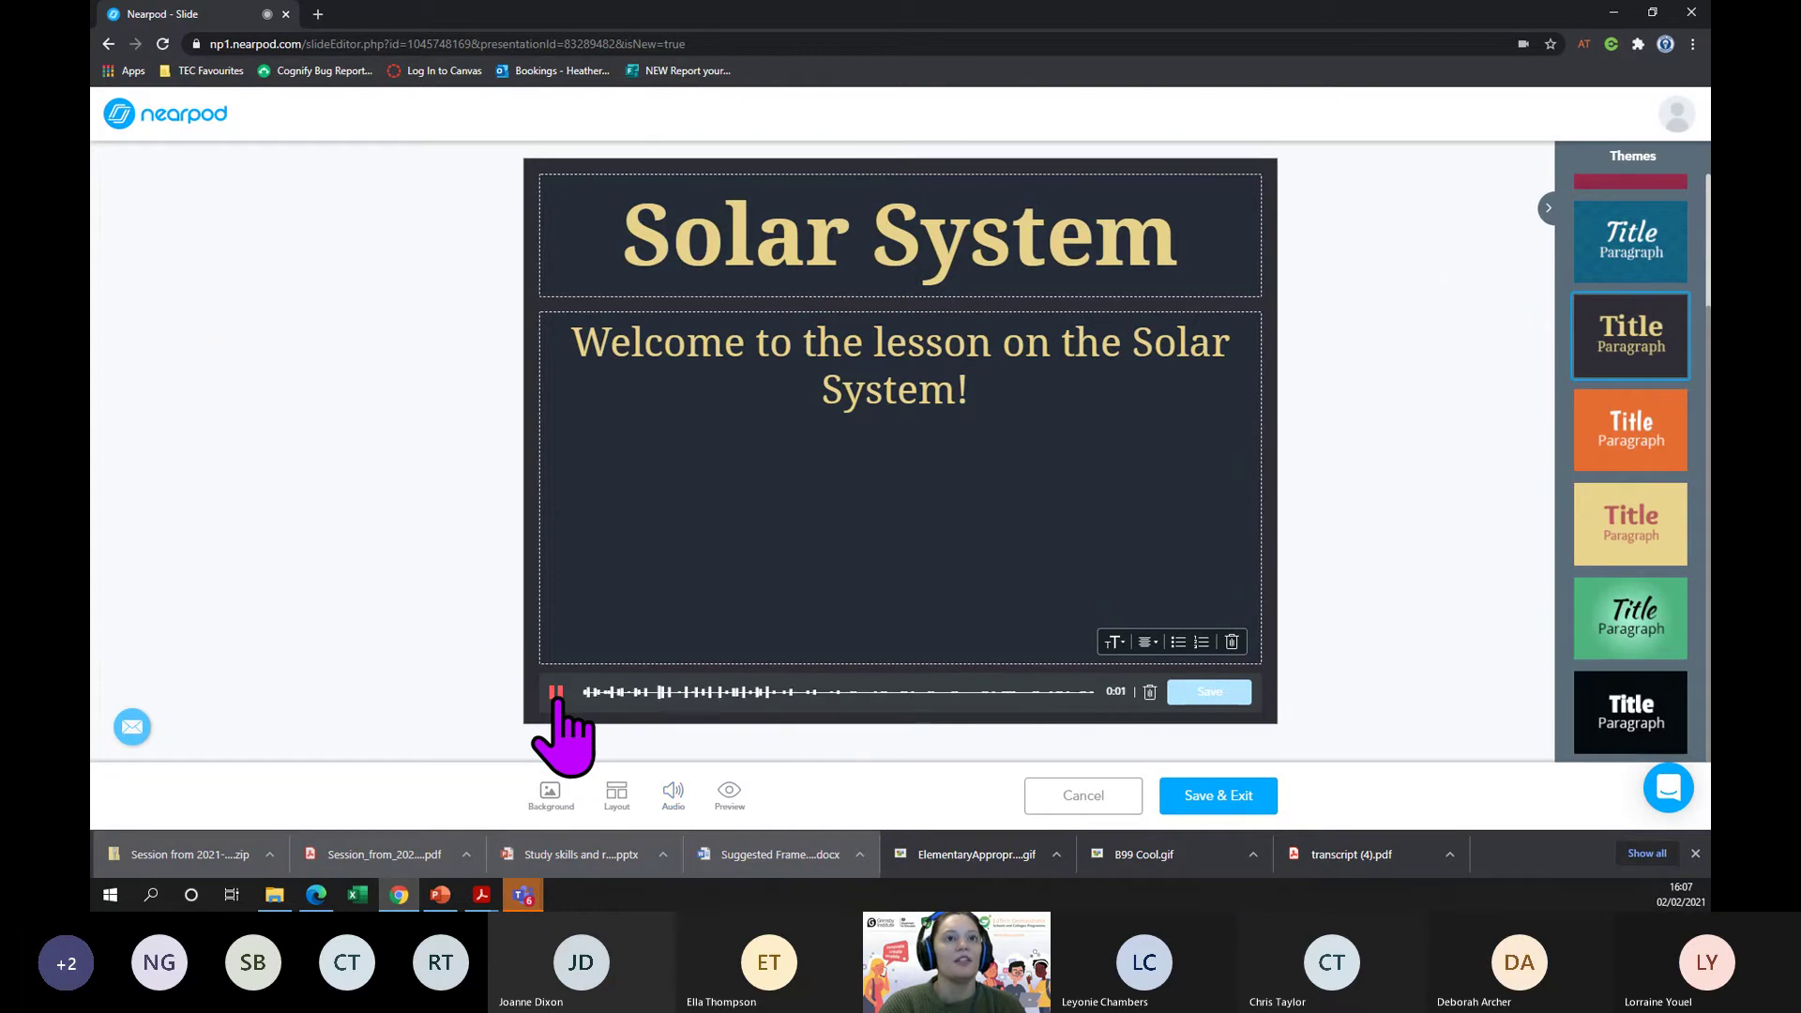
left_click(556, 692)
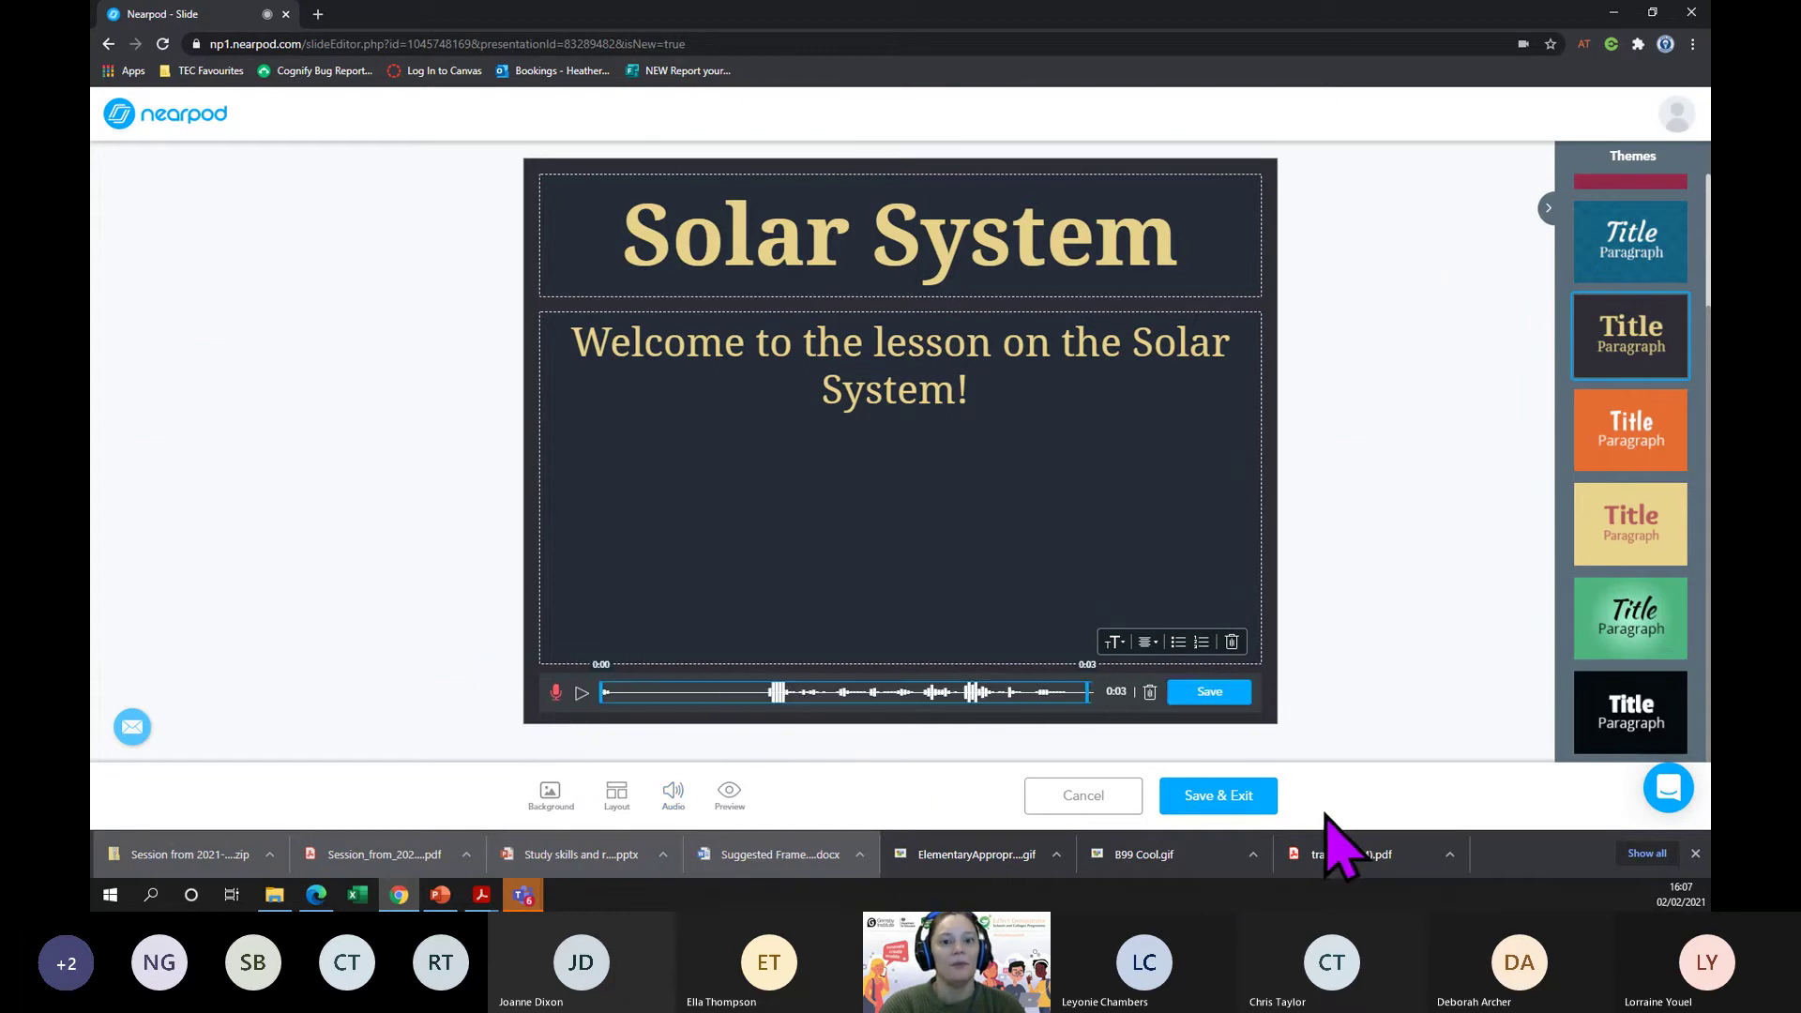
left_click(1210, 694)
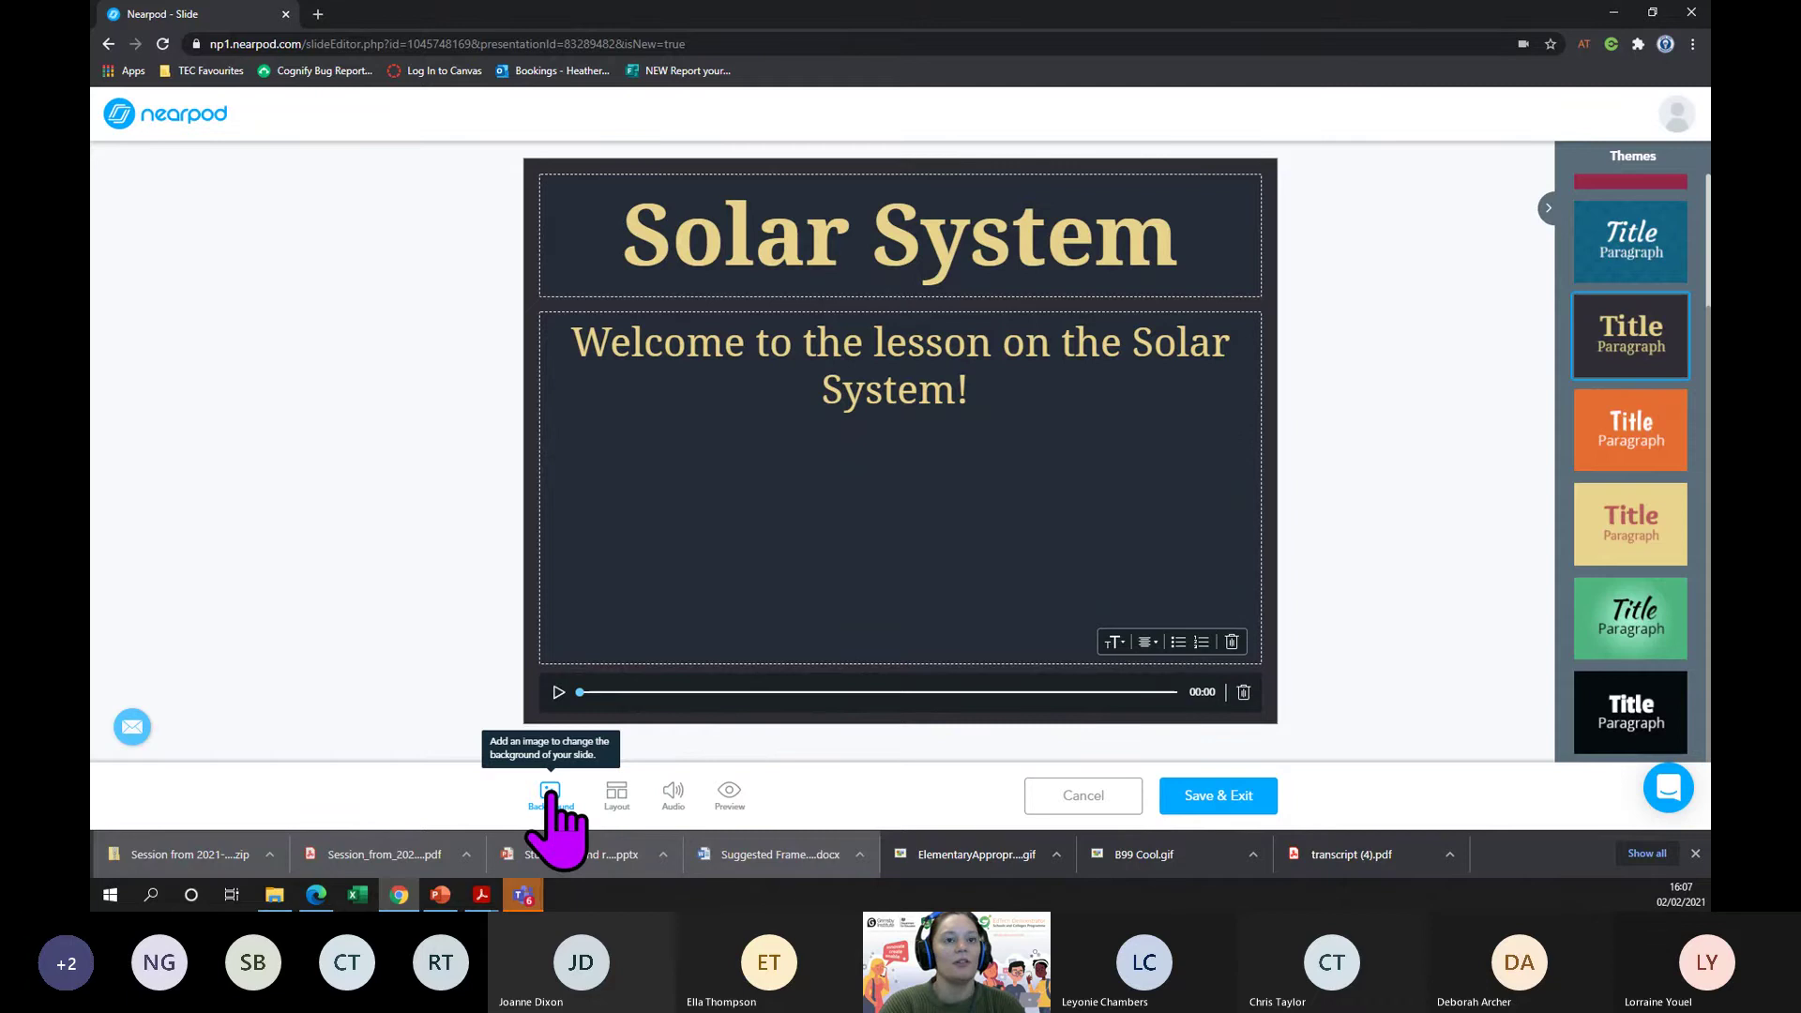
- Search background images for "planet" and set the image of the labelled planets lined up beside the sun as the slide background
left_click(551, 792)
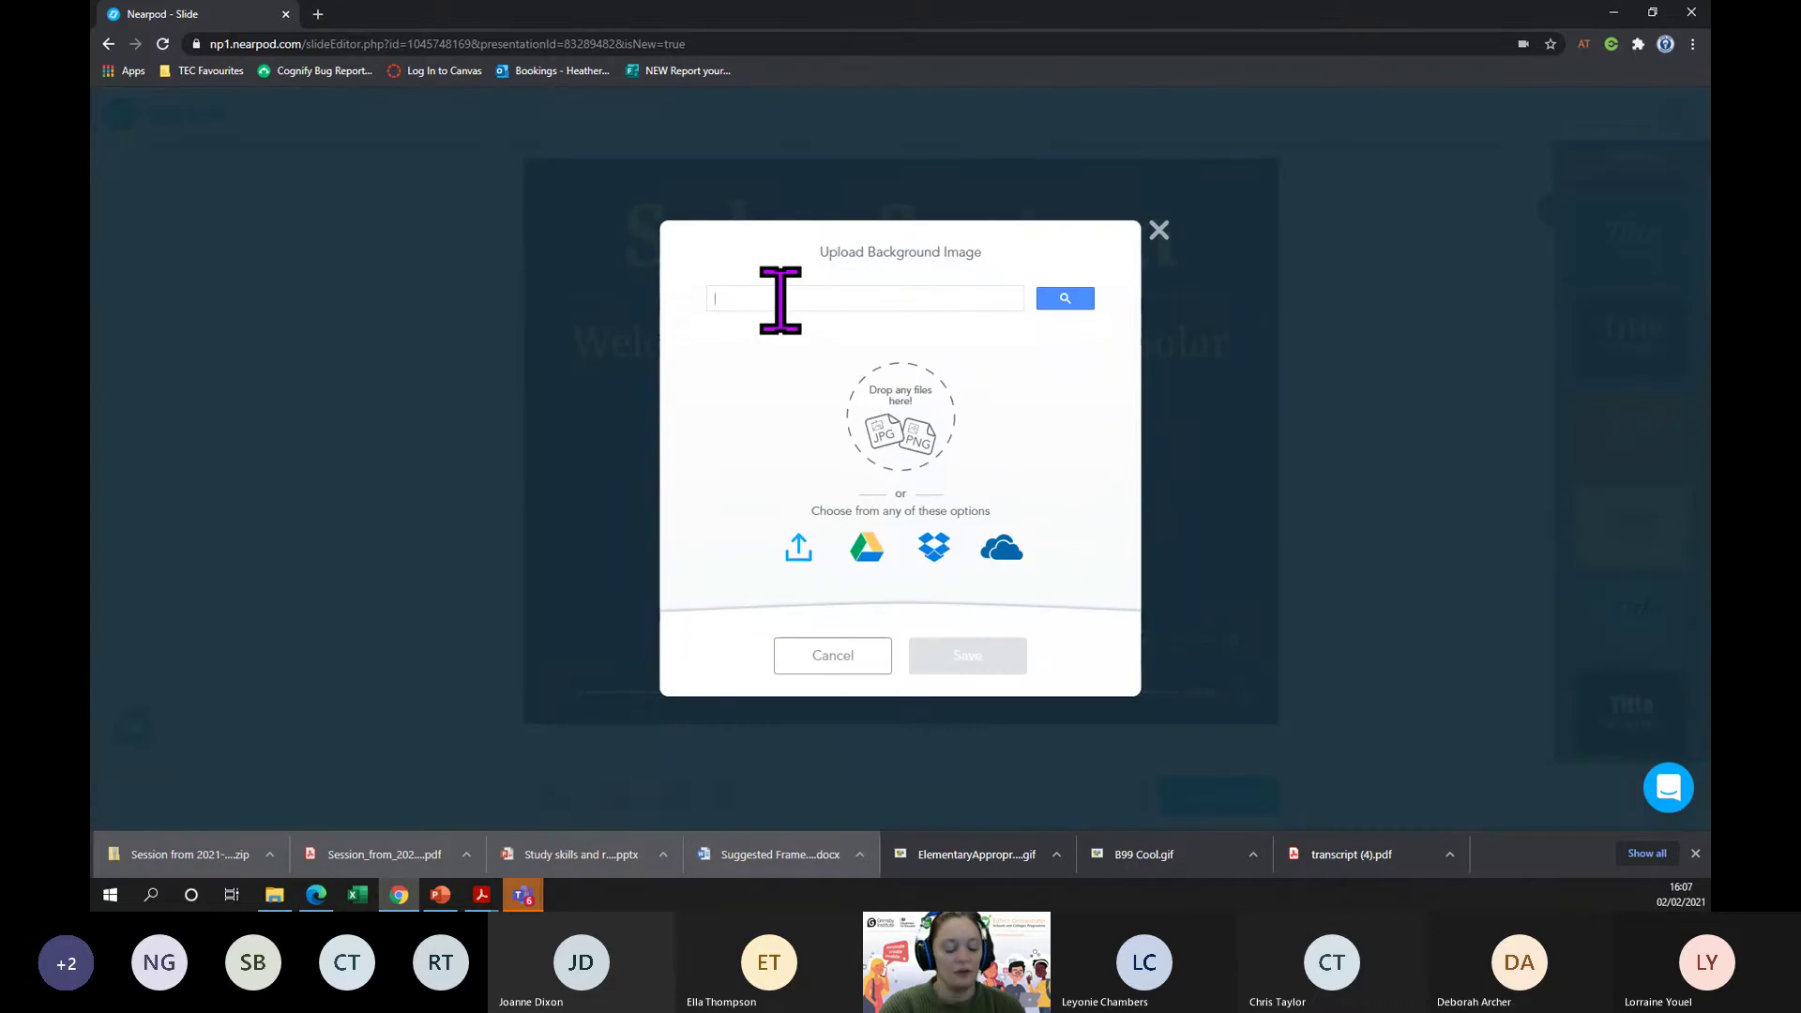
type("planet")
key("Return")
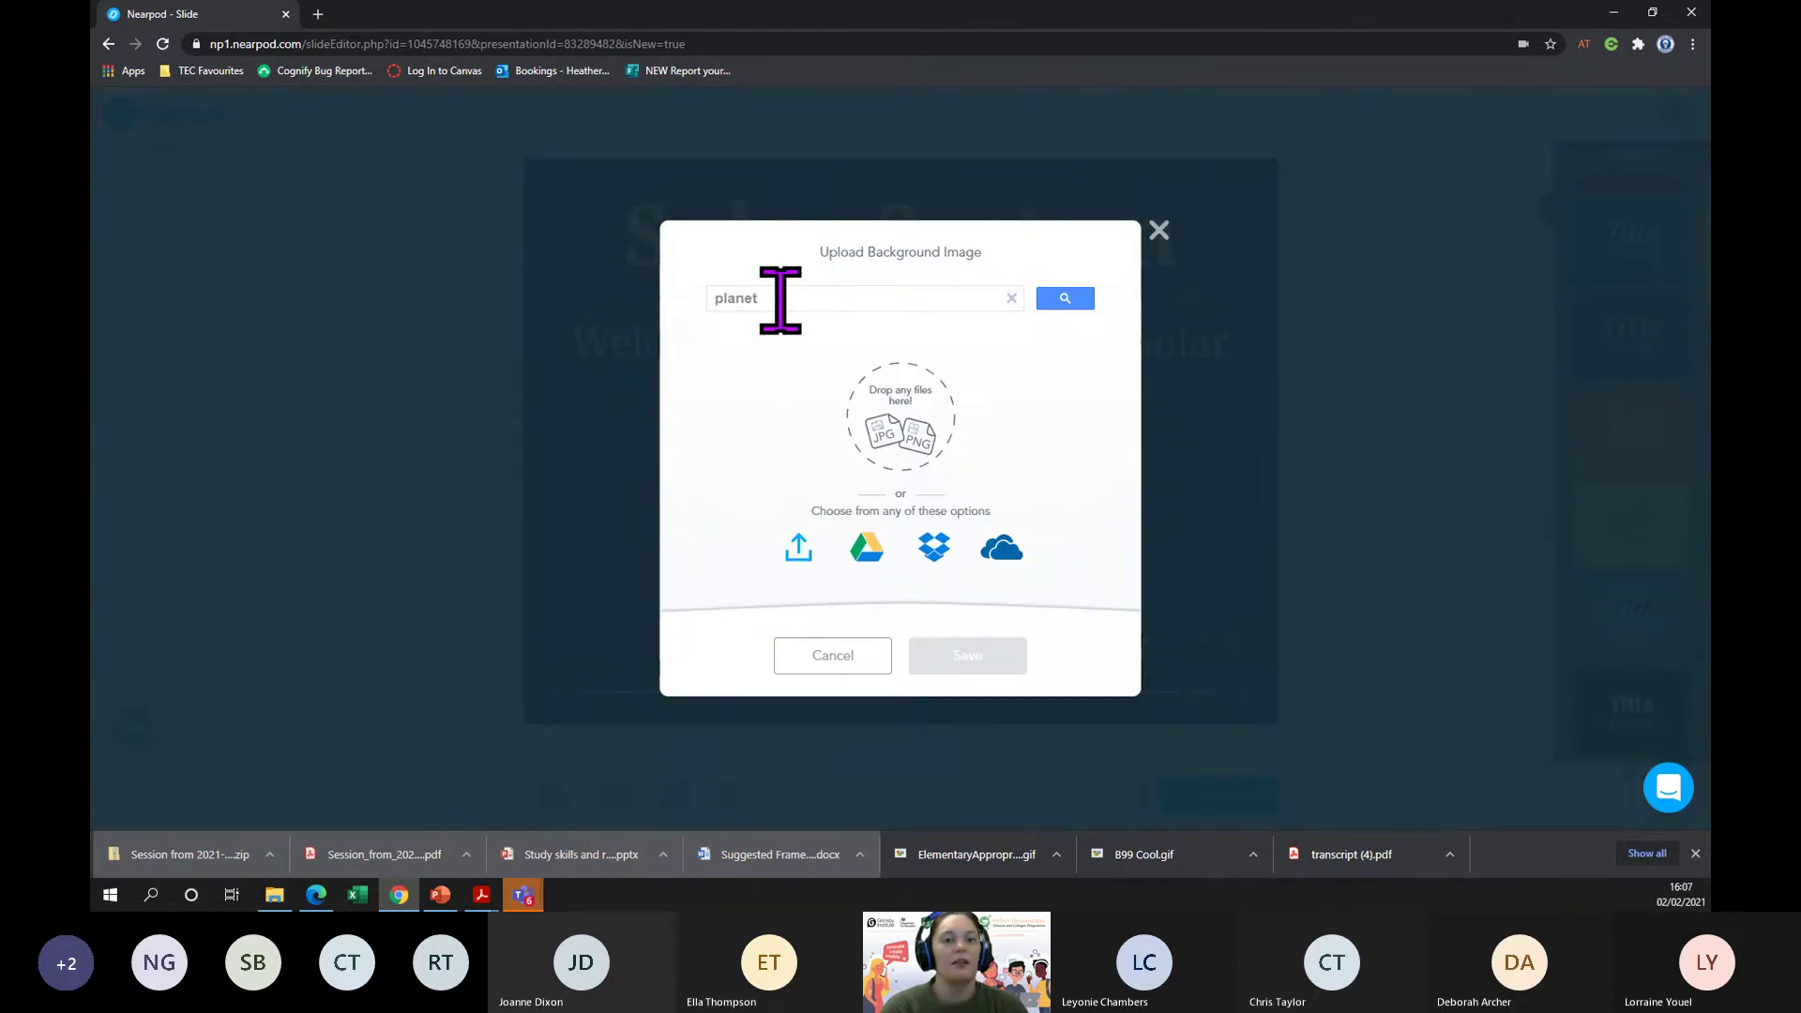
left_click(580, 264)
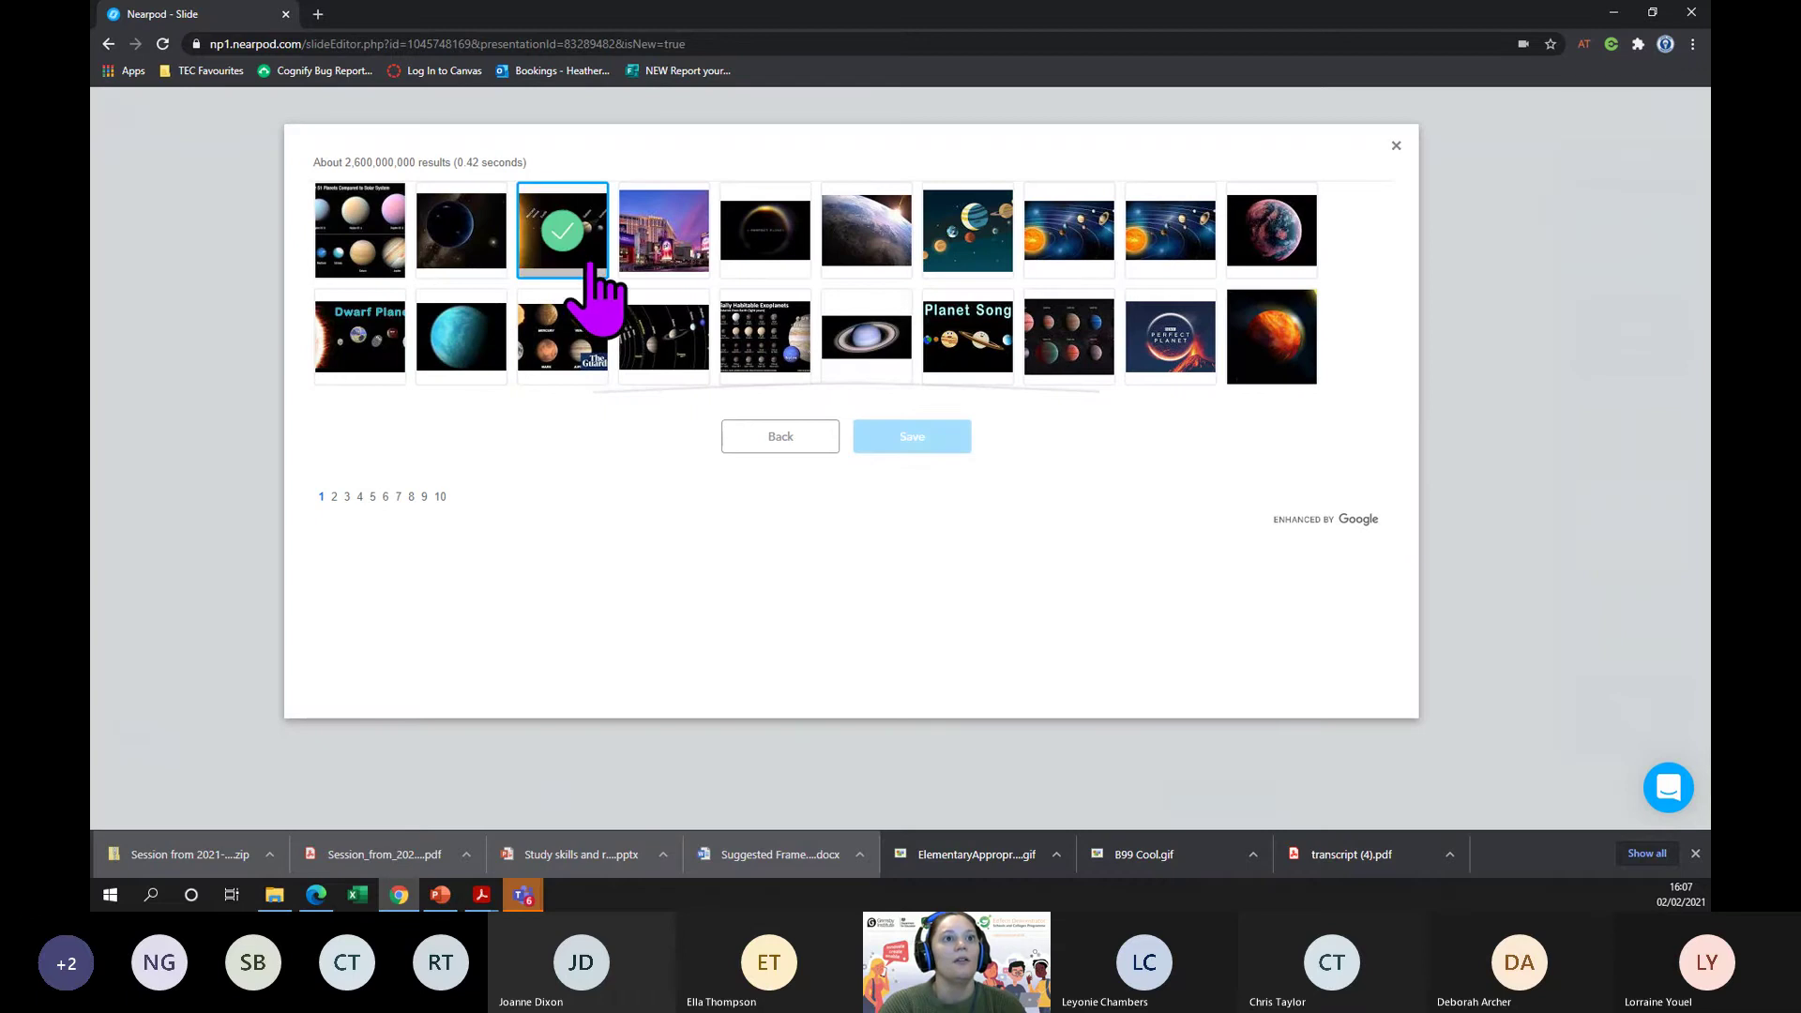
left_click(888, 452)
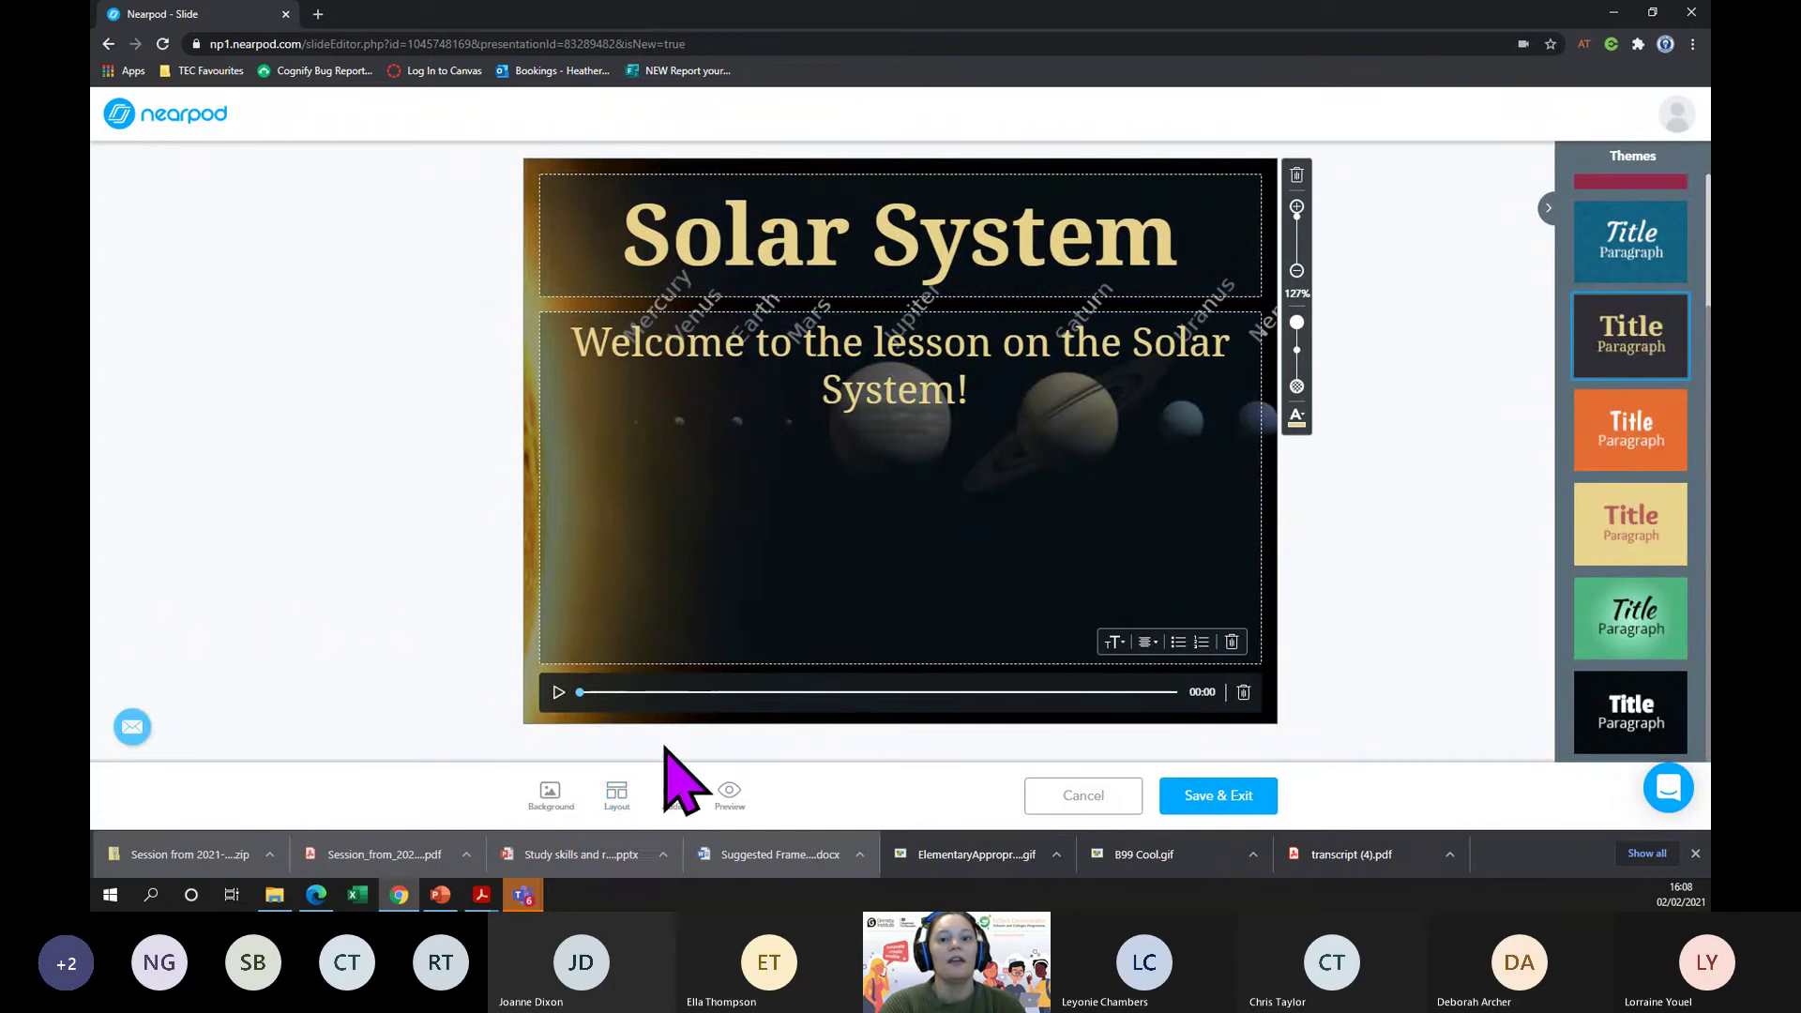
left_click(624, 804)
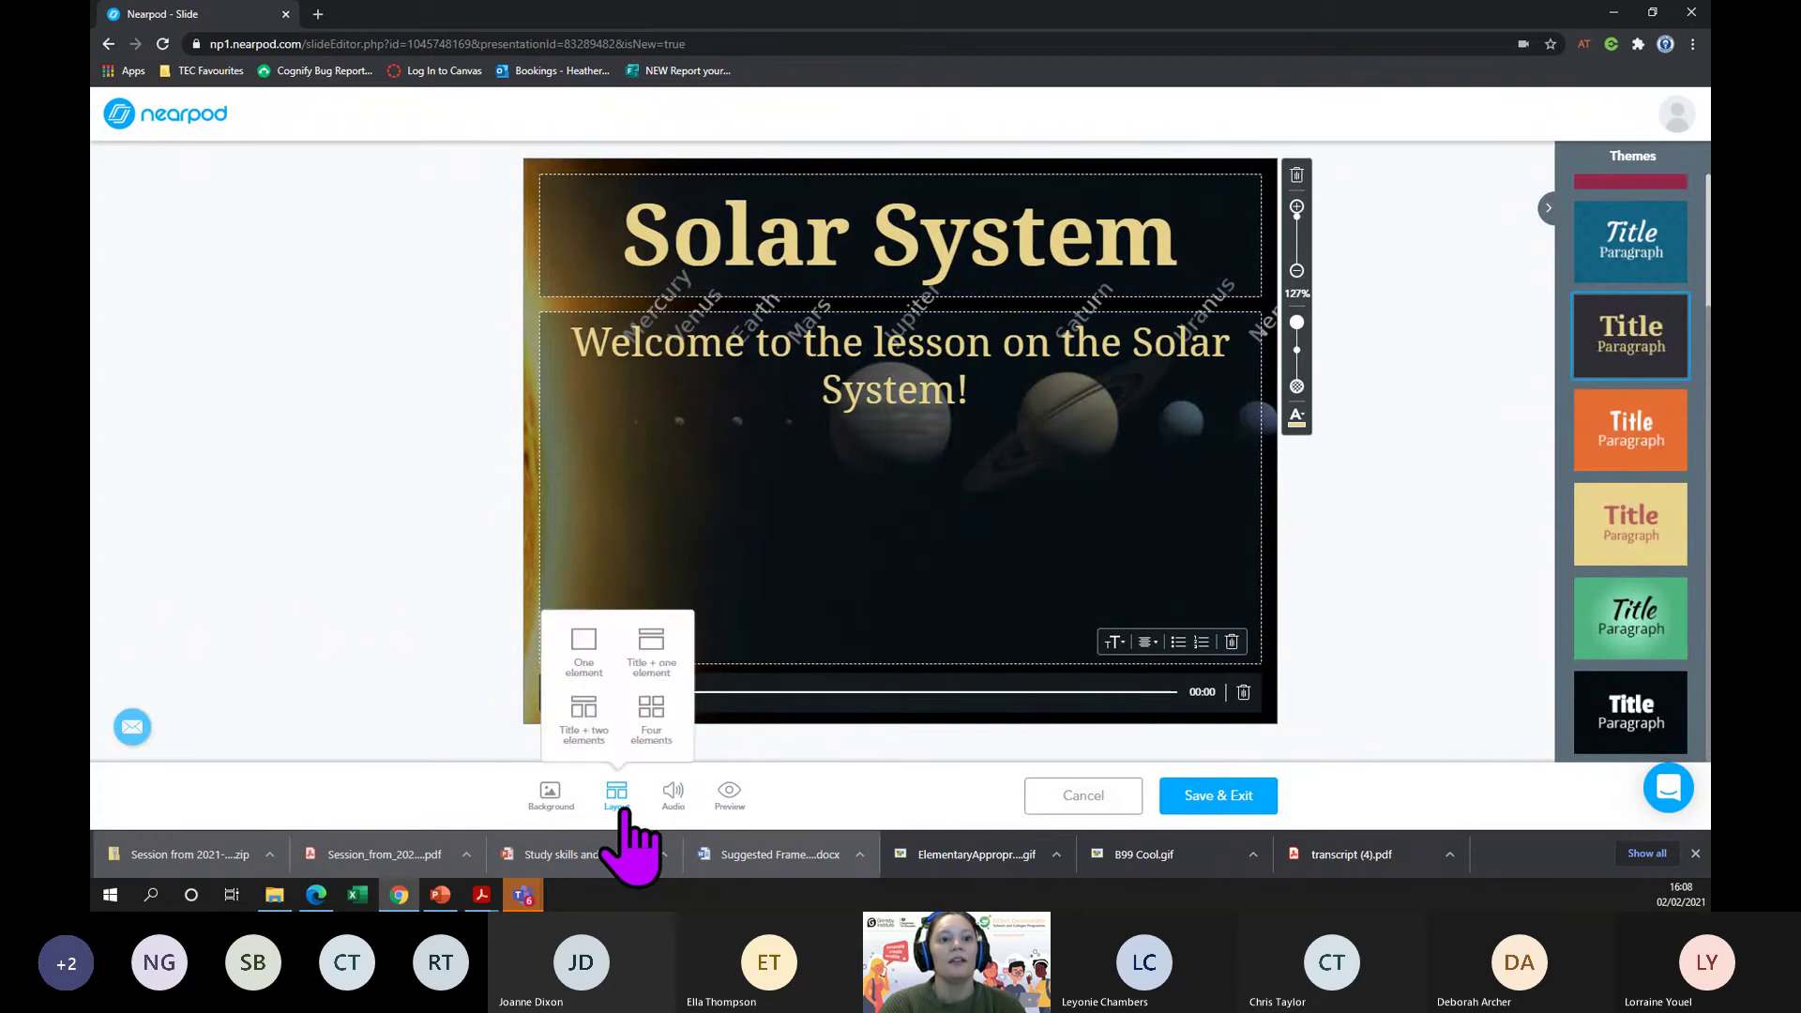
left_click(651, 718)
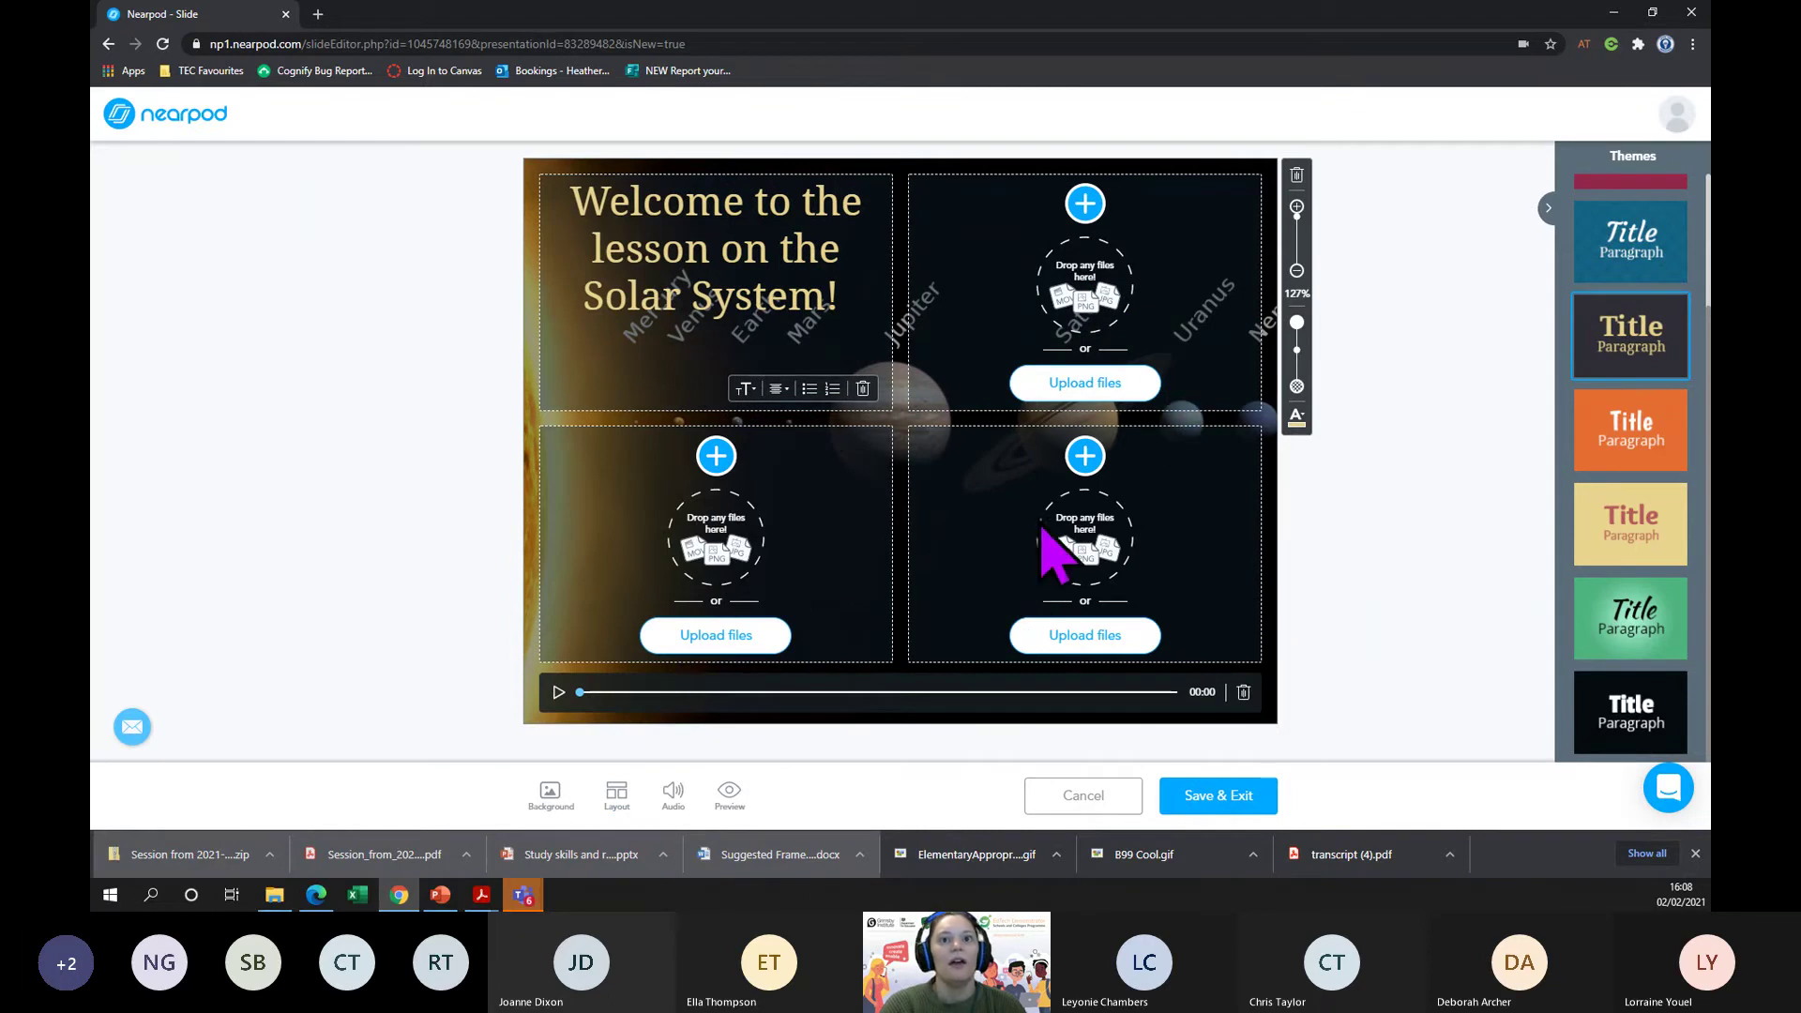
left_click(1086, 203)
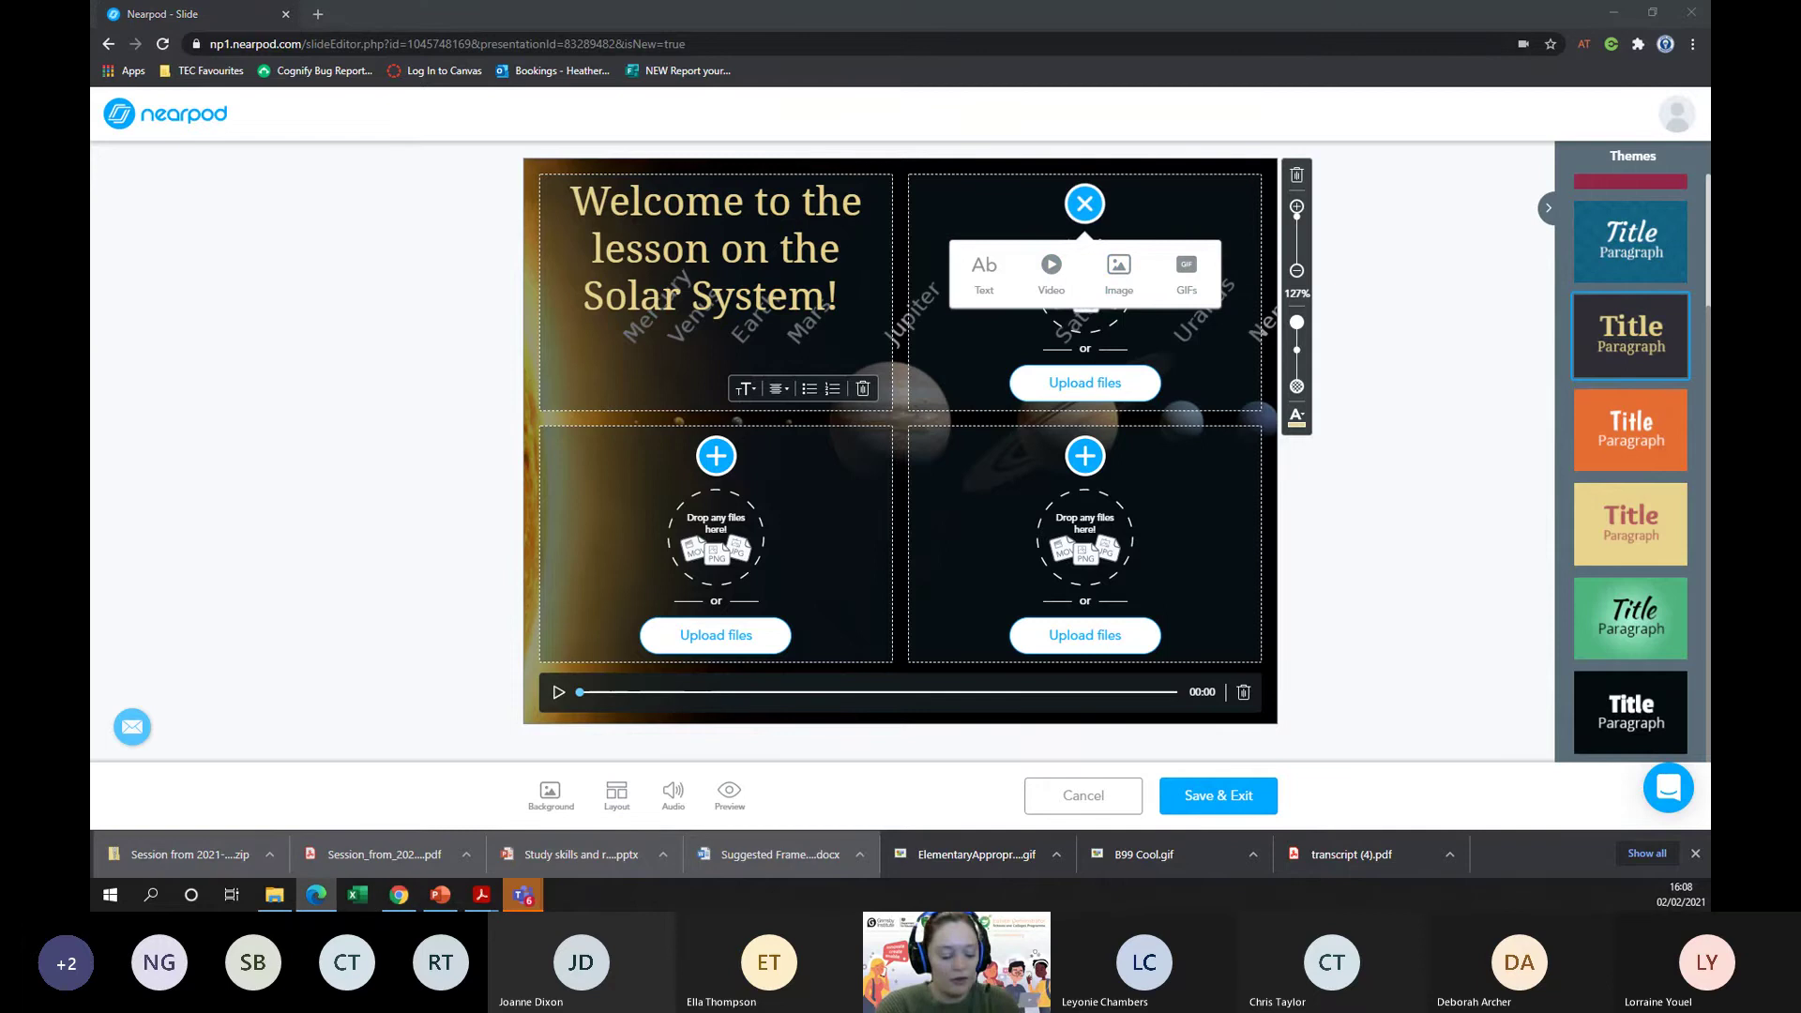
left_click(1051, 267)
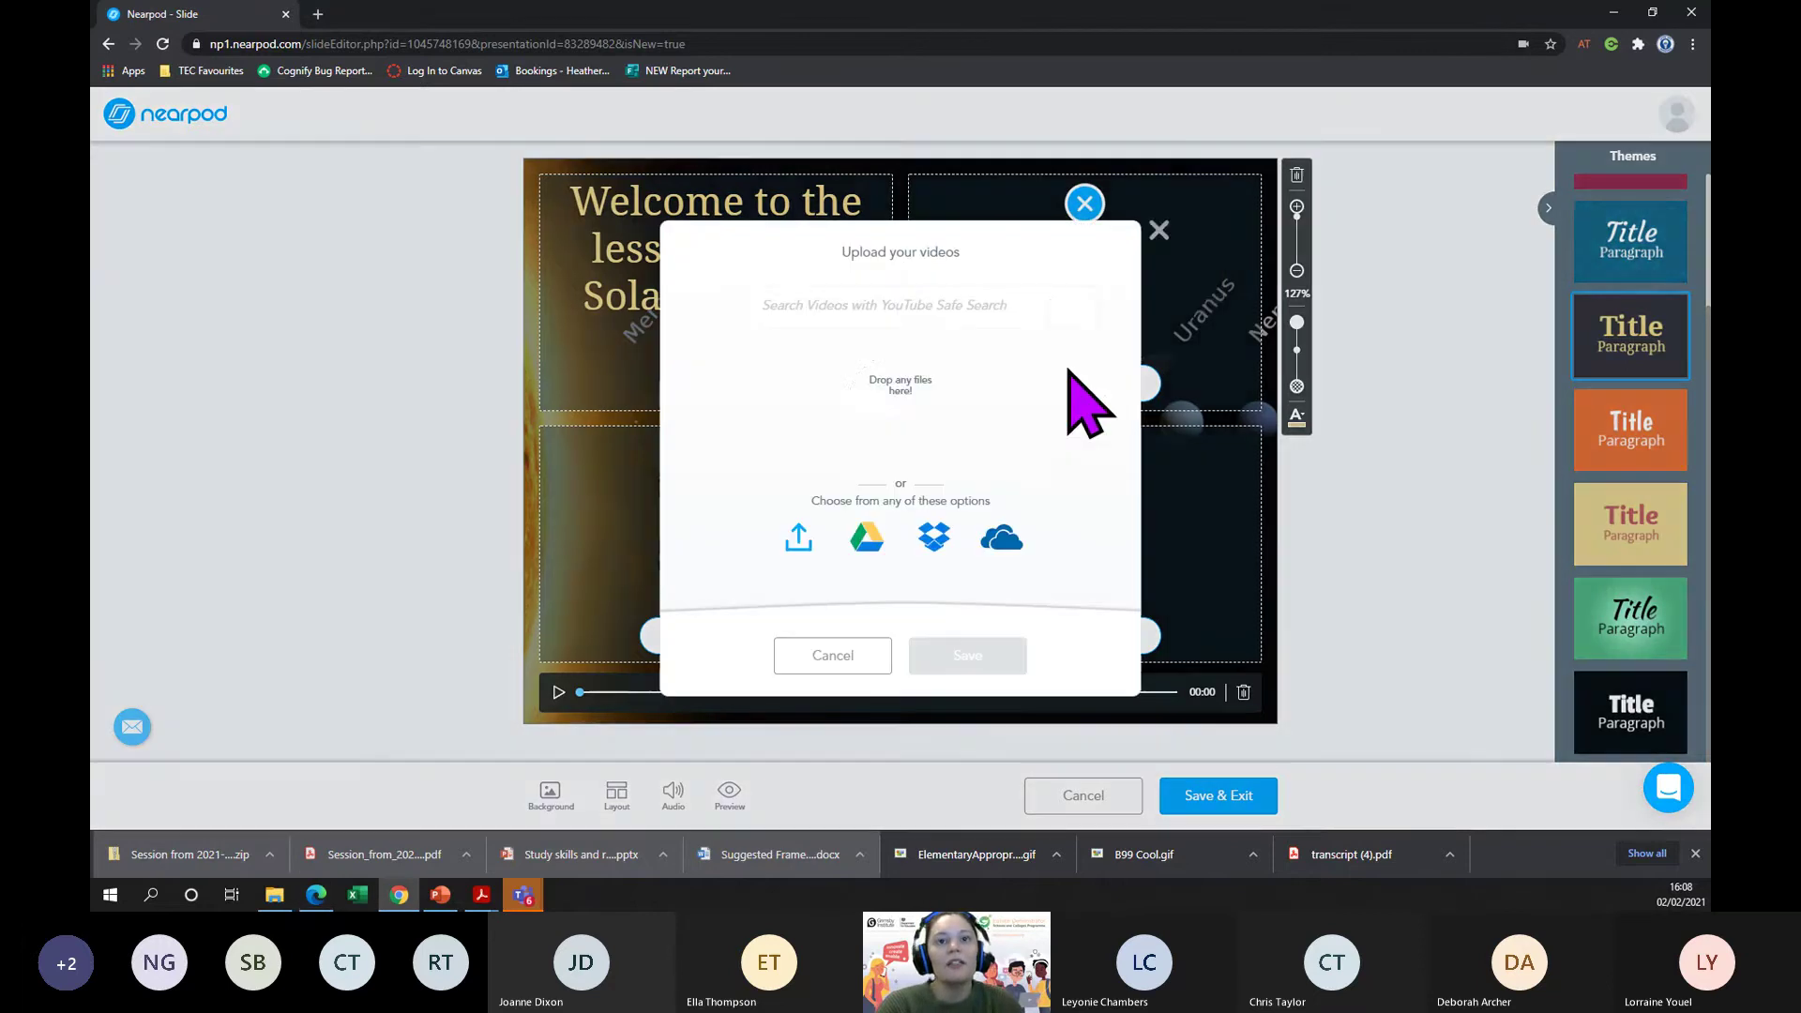
left_click(831, 298)
type("https://www.youtube.com/watch?v=libKVRa01L8&t=37s")
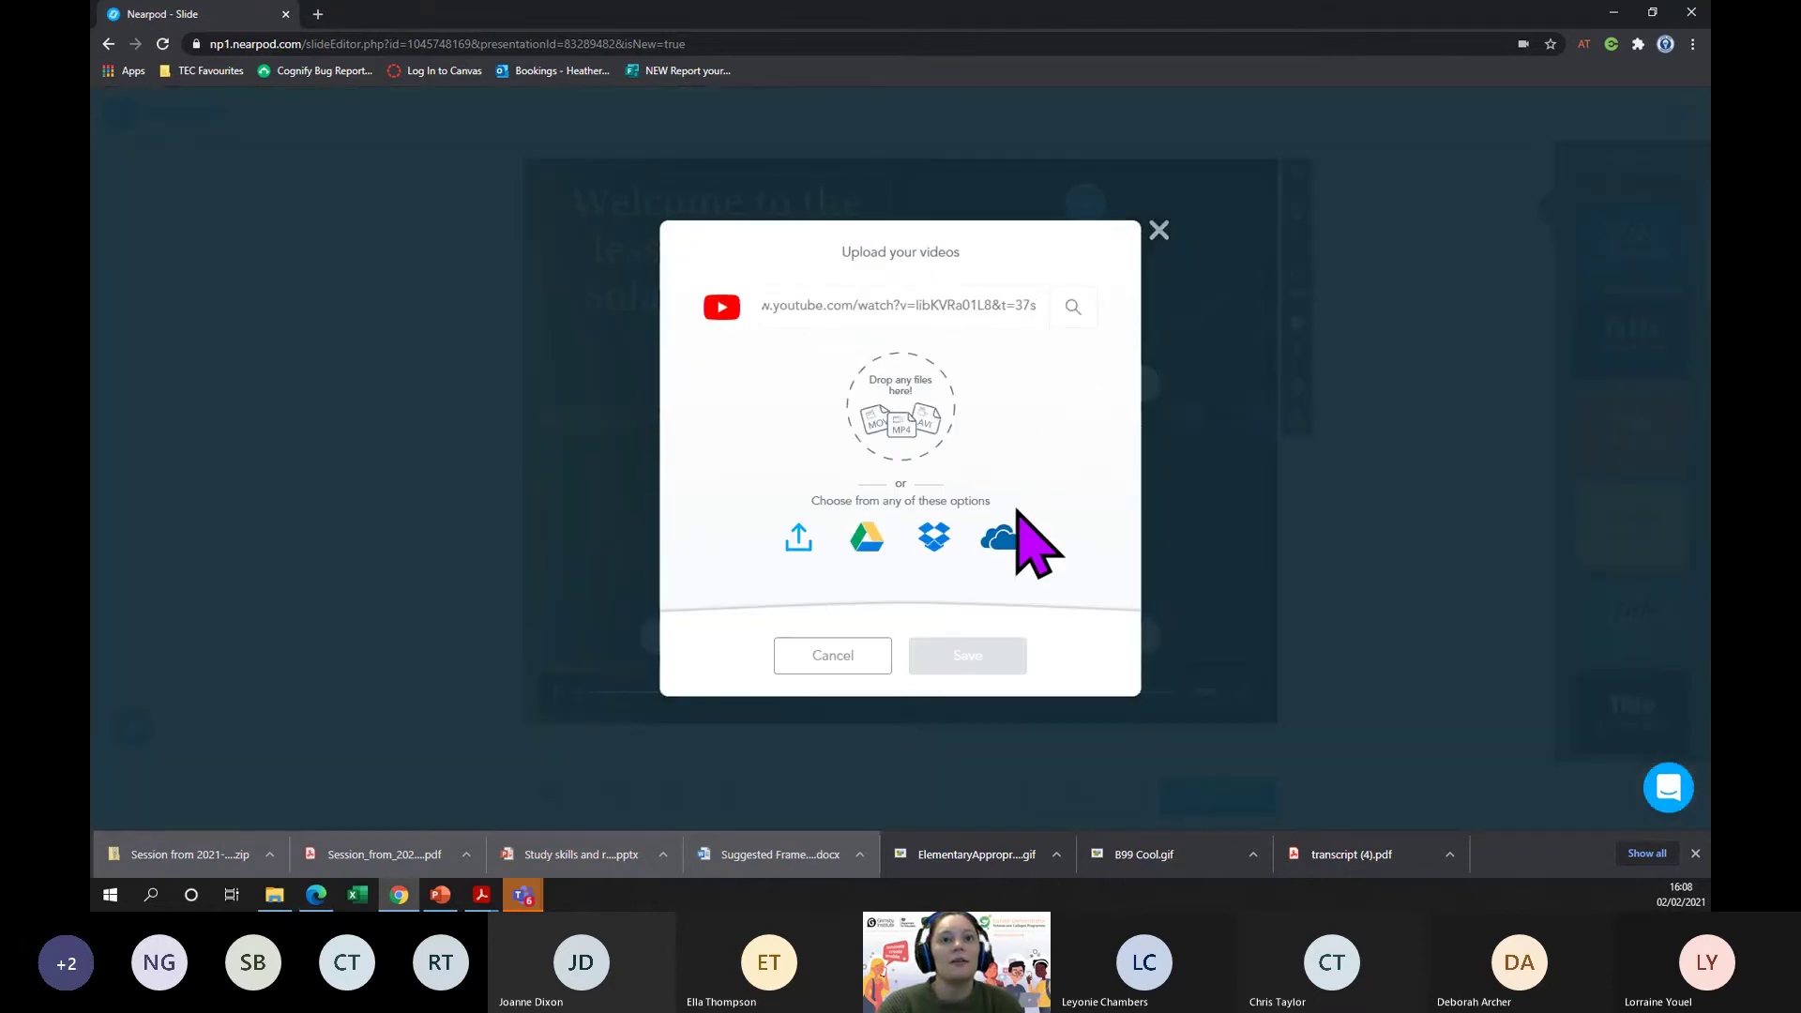
left_click(1073, 306)
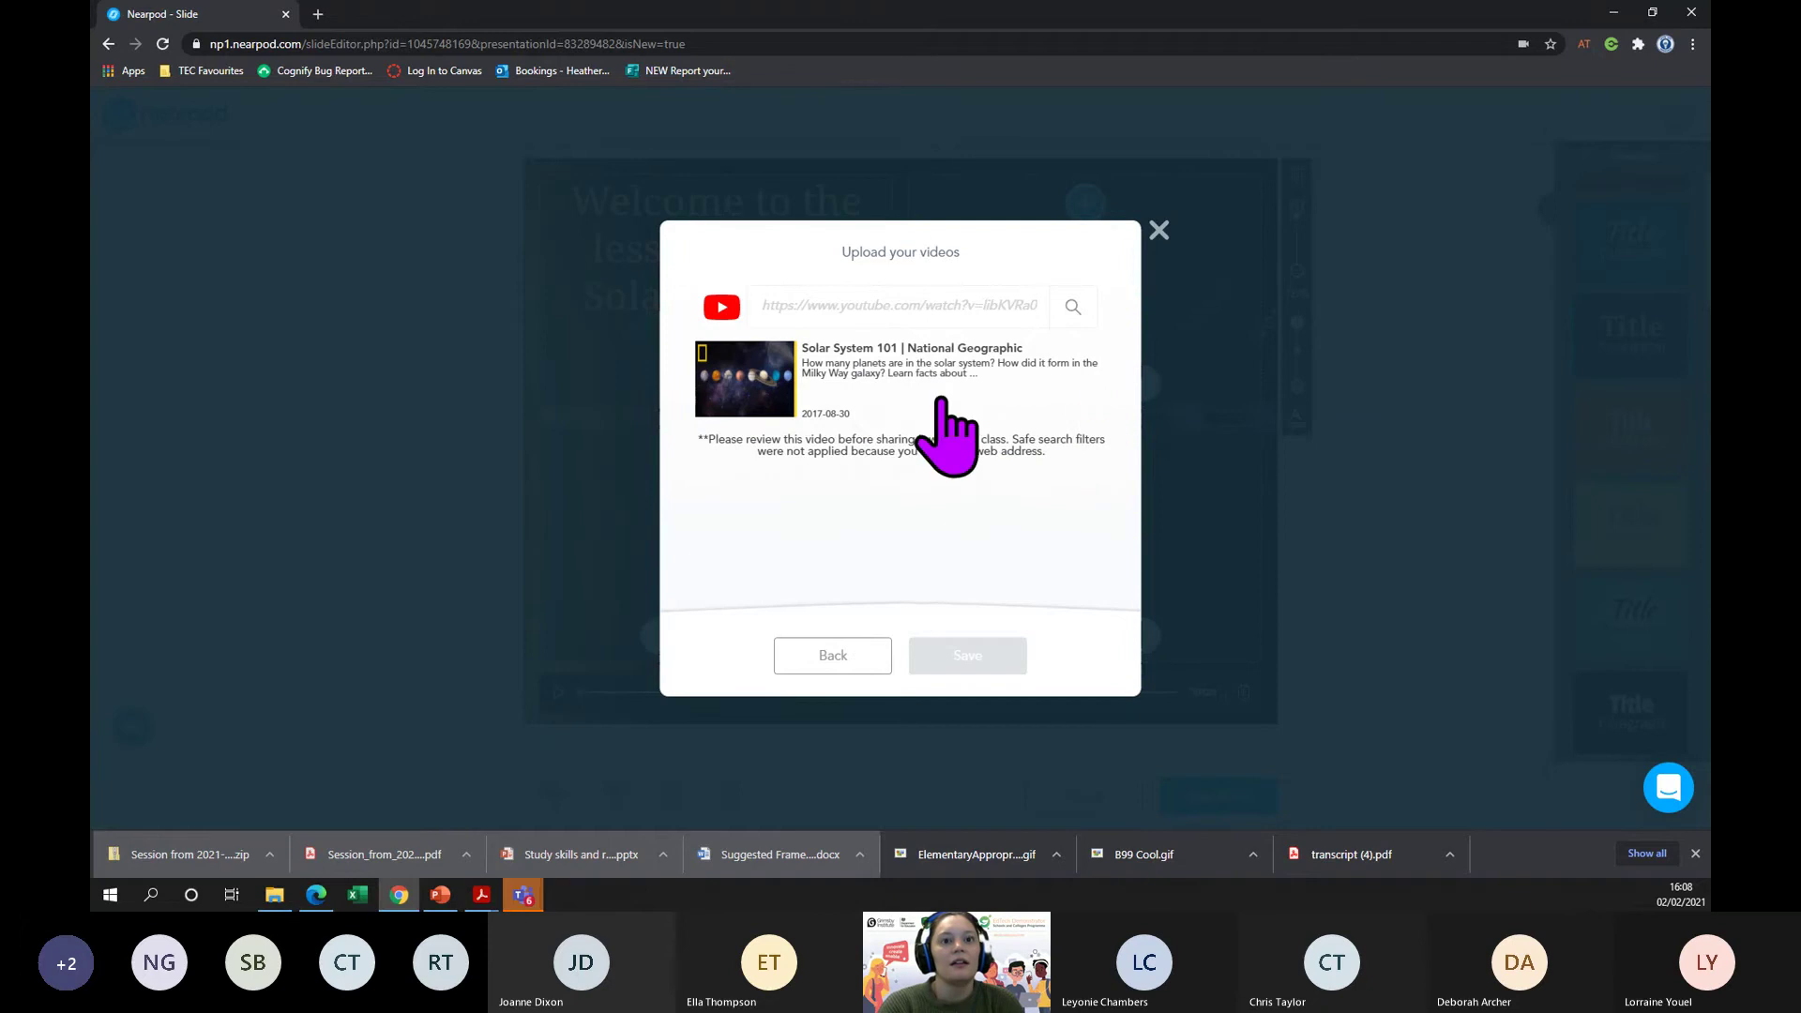
left_click(767, 413)
left_click(938, 656)
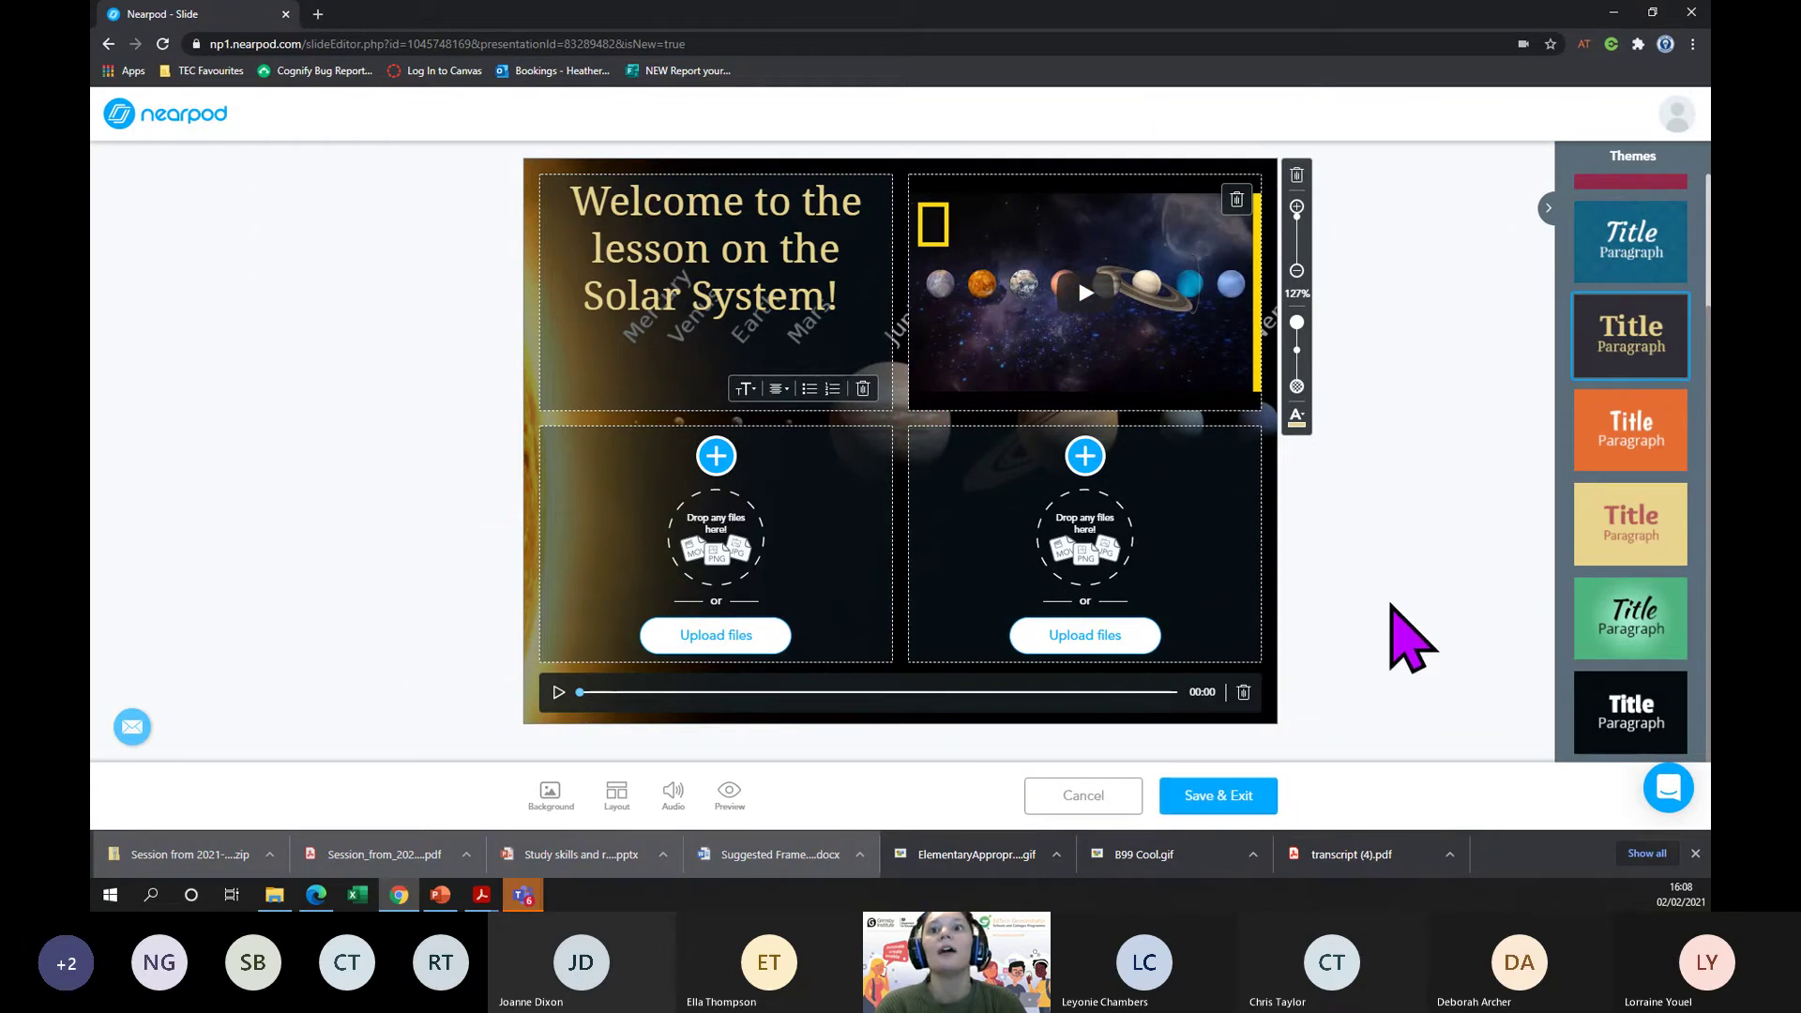
- Save the slide with its new theme applied to the whole lesson and select it in the lesson overview
left_click(1224, 798)
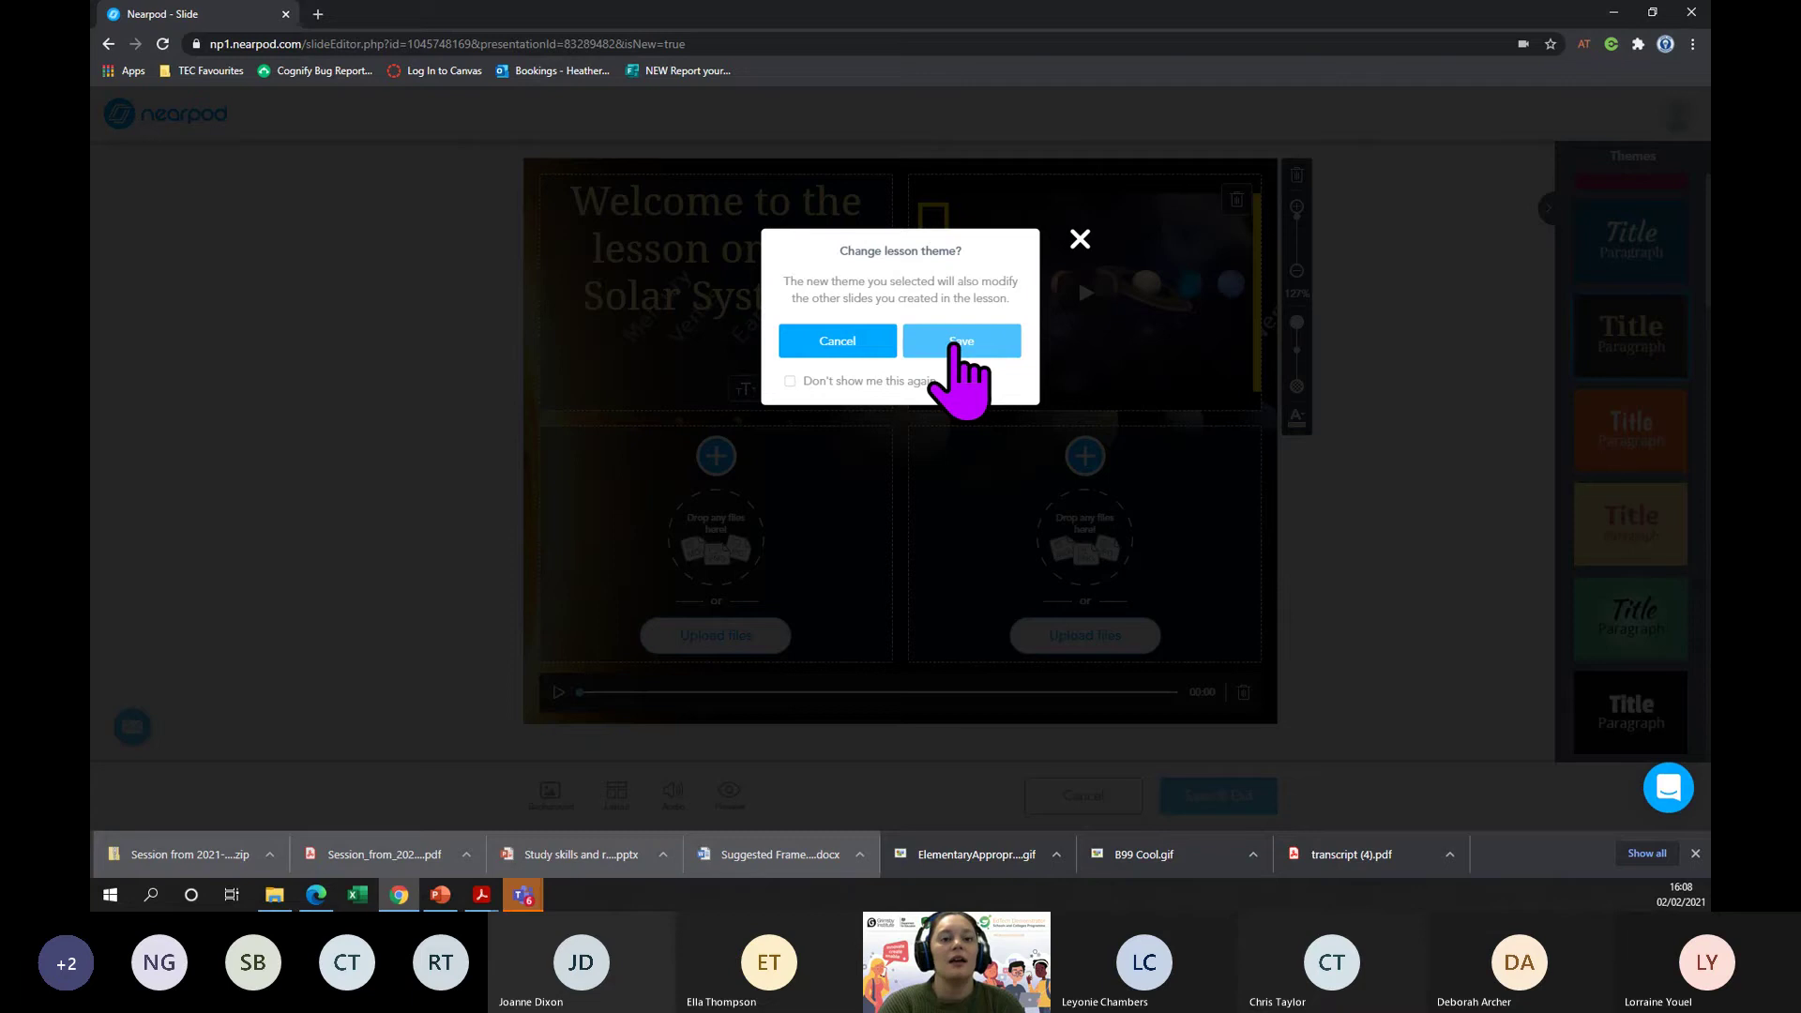
left_click(955, 344)
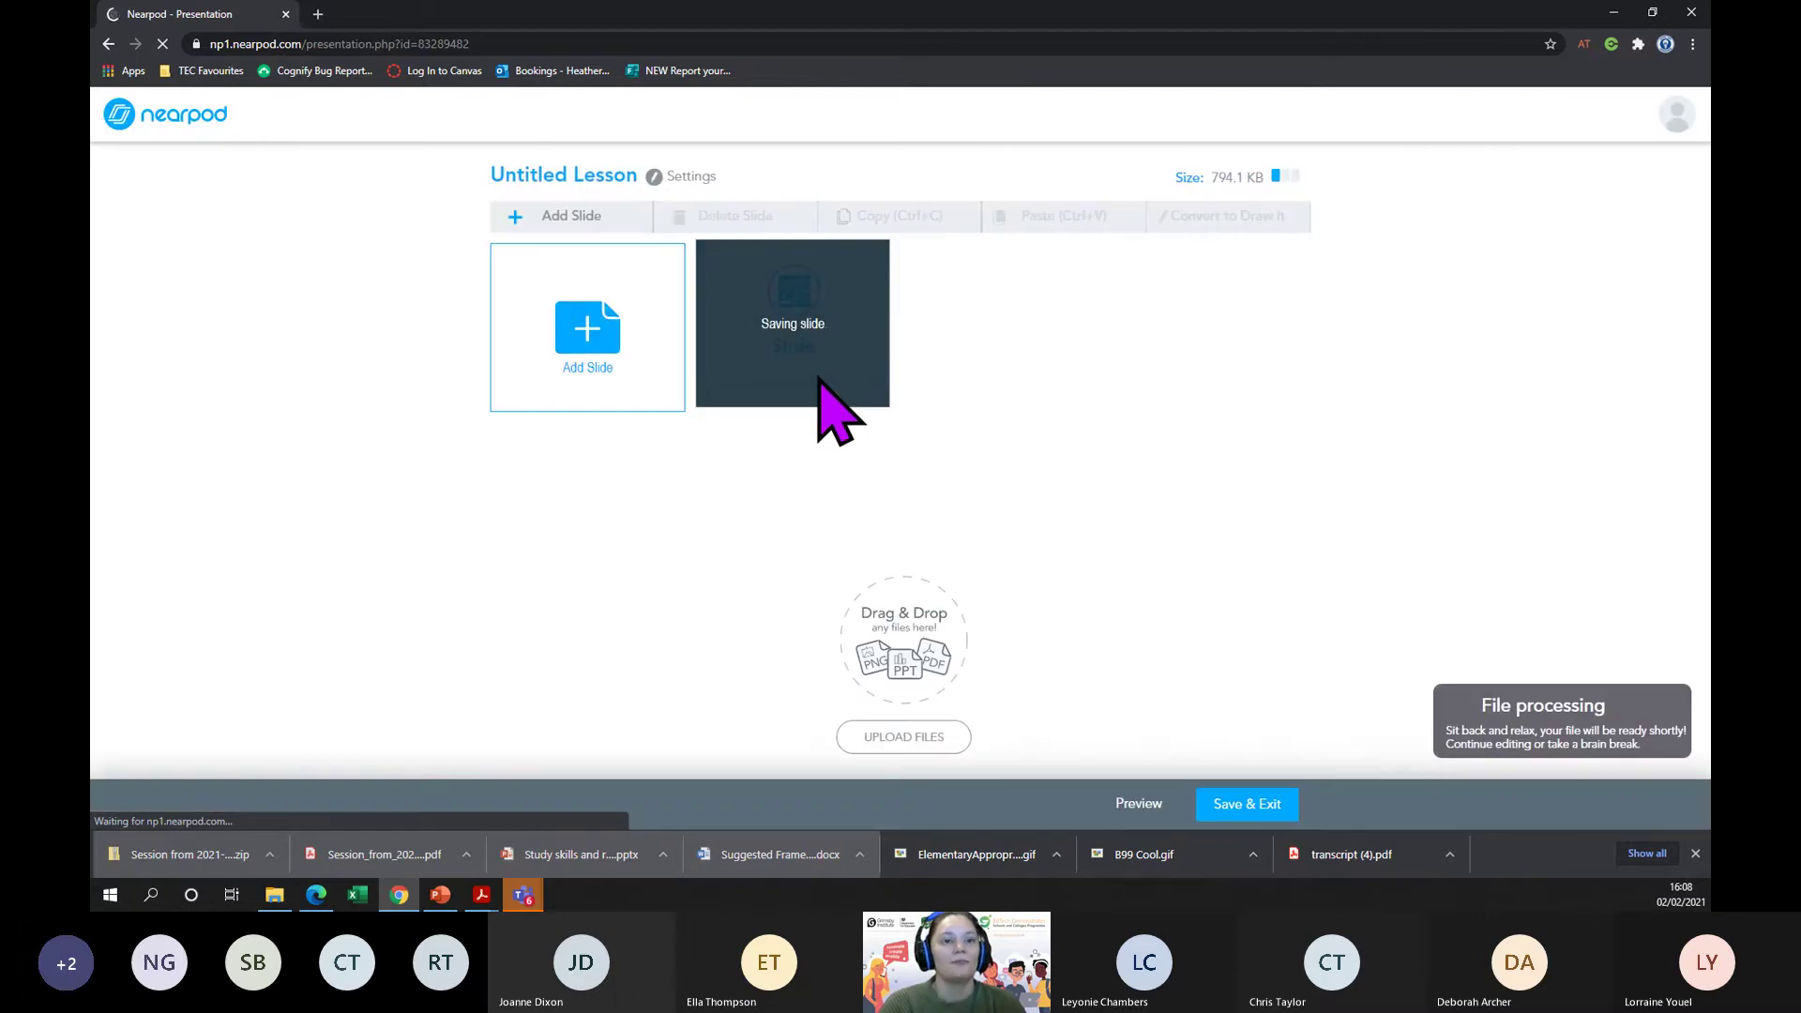
left_click(845, 337)
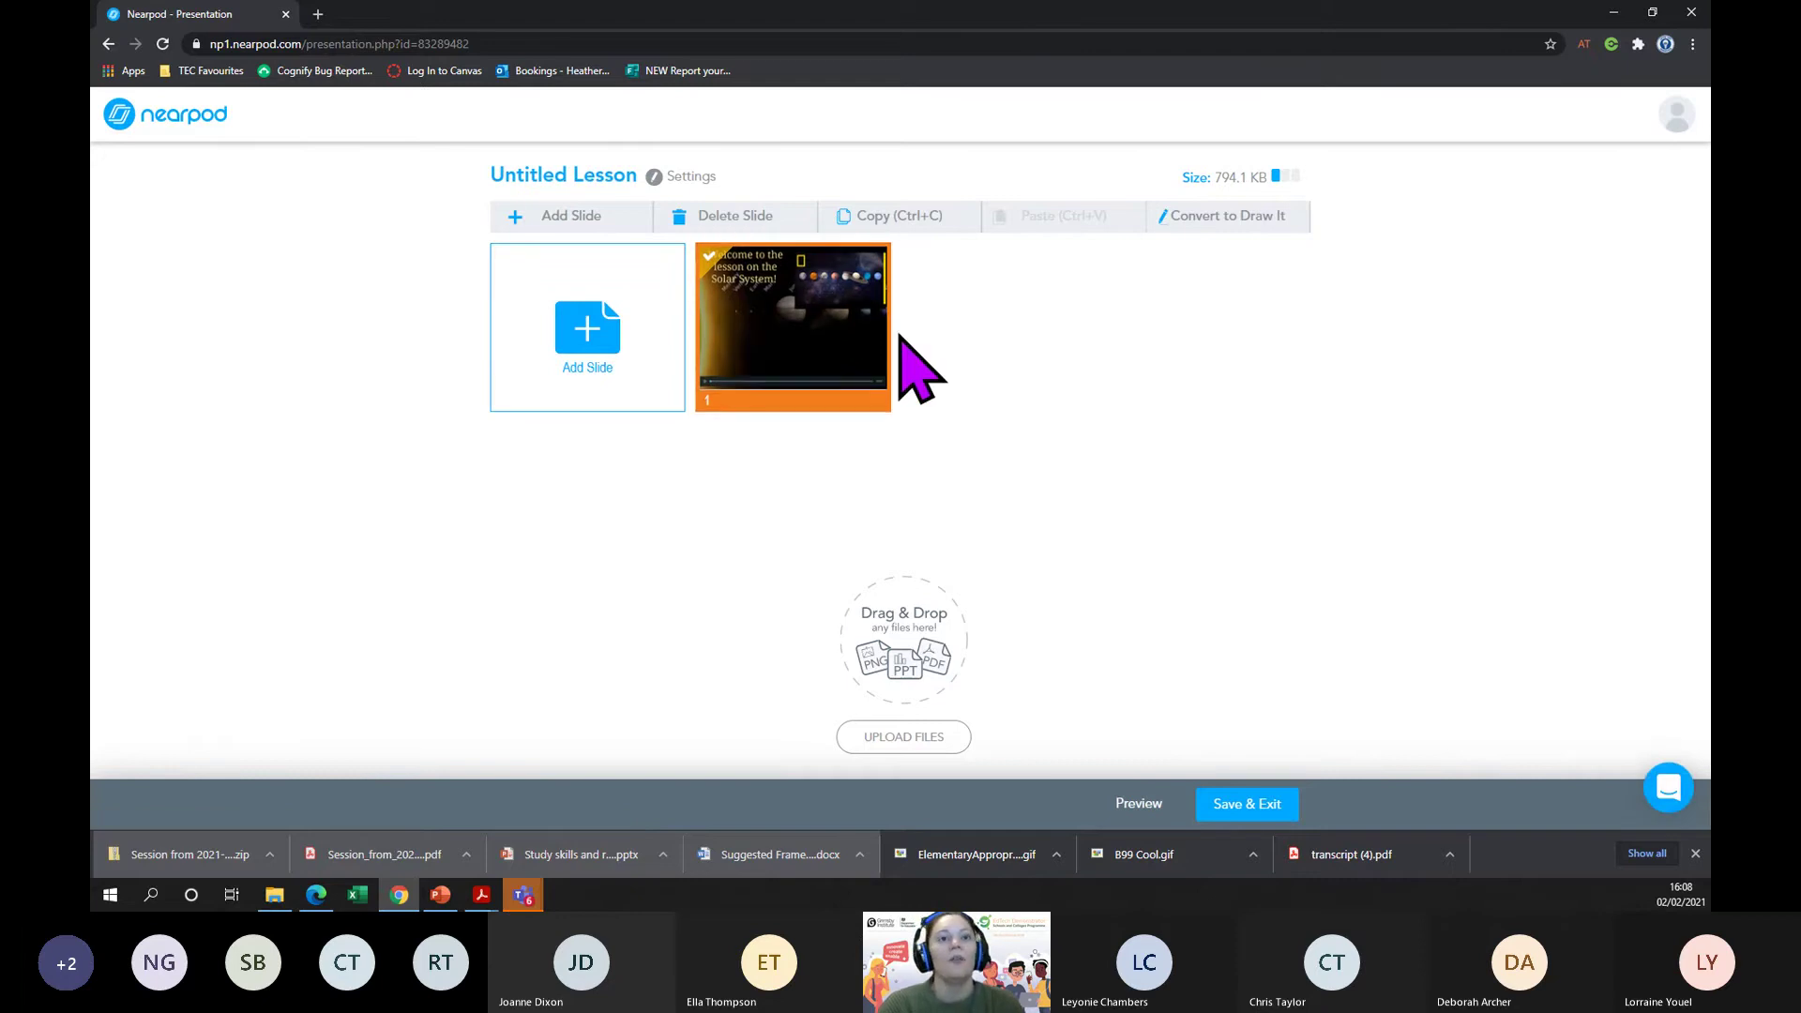
- Add the PhET simulation Gravity & Orbits (Model) from the Science: High School category to the lesson
left_click(619, 335)
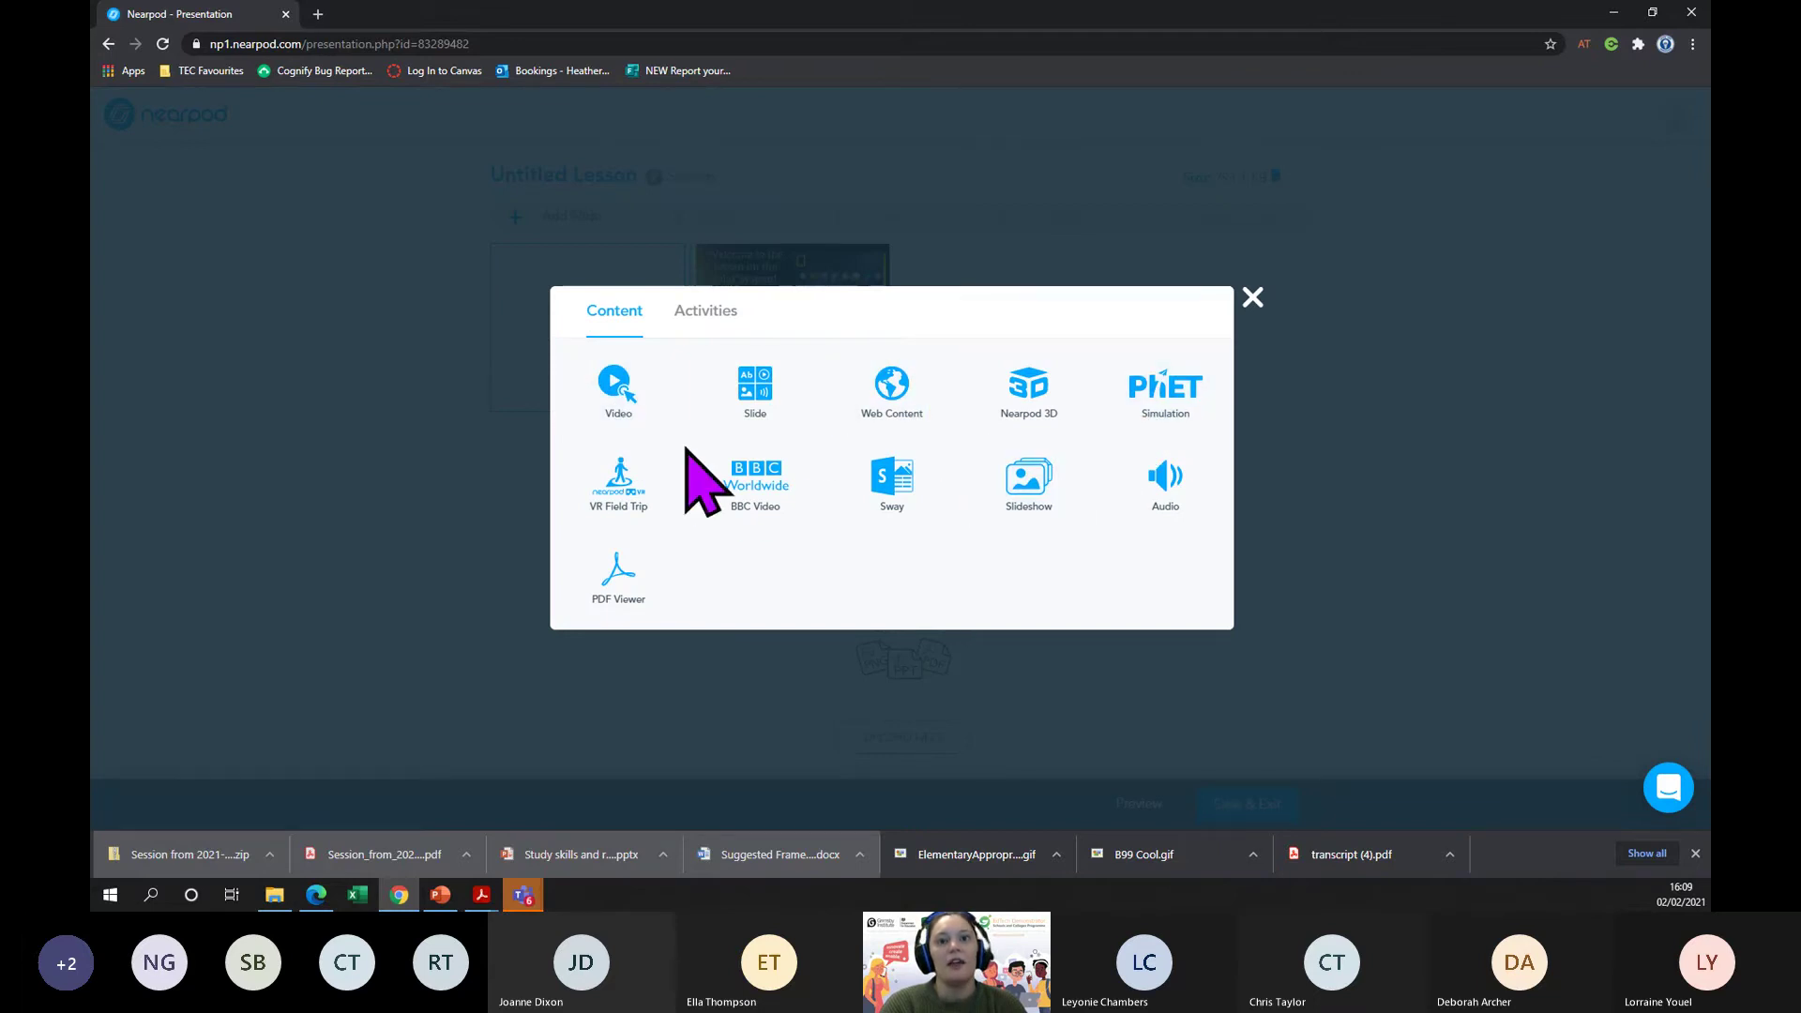
left_click(1144, 413)
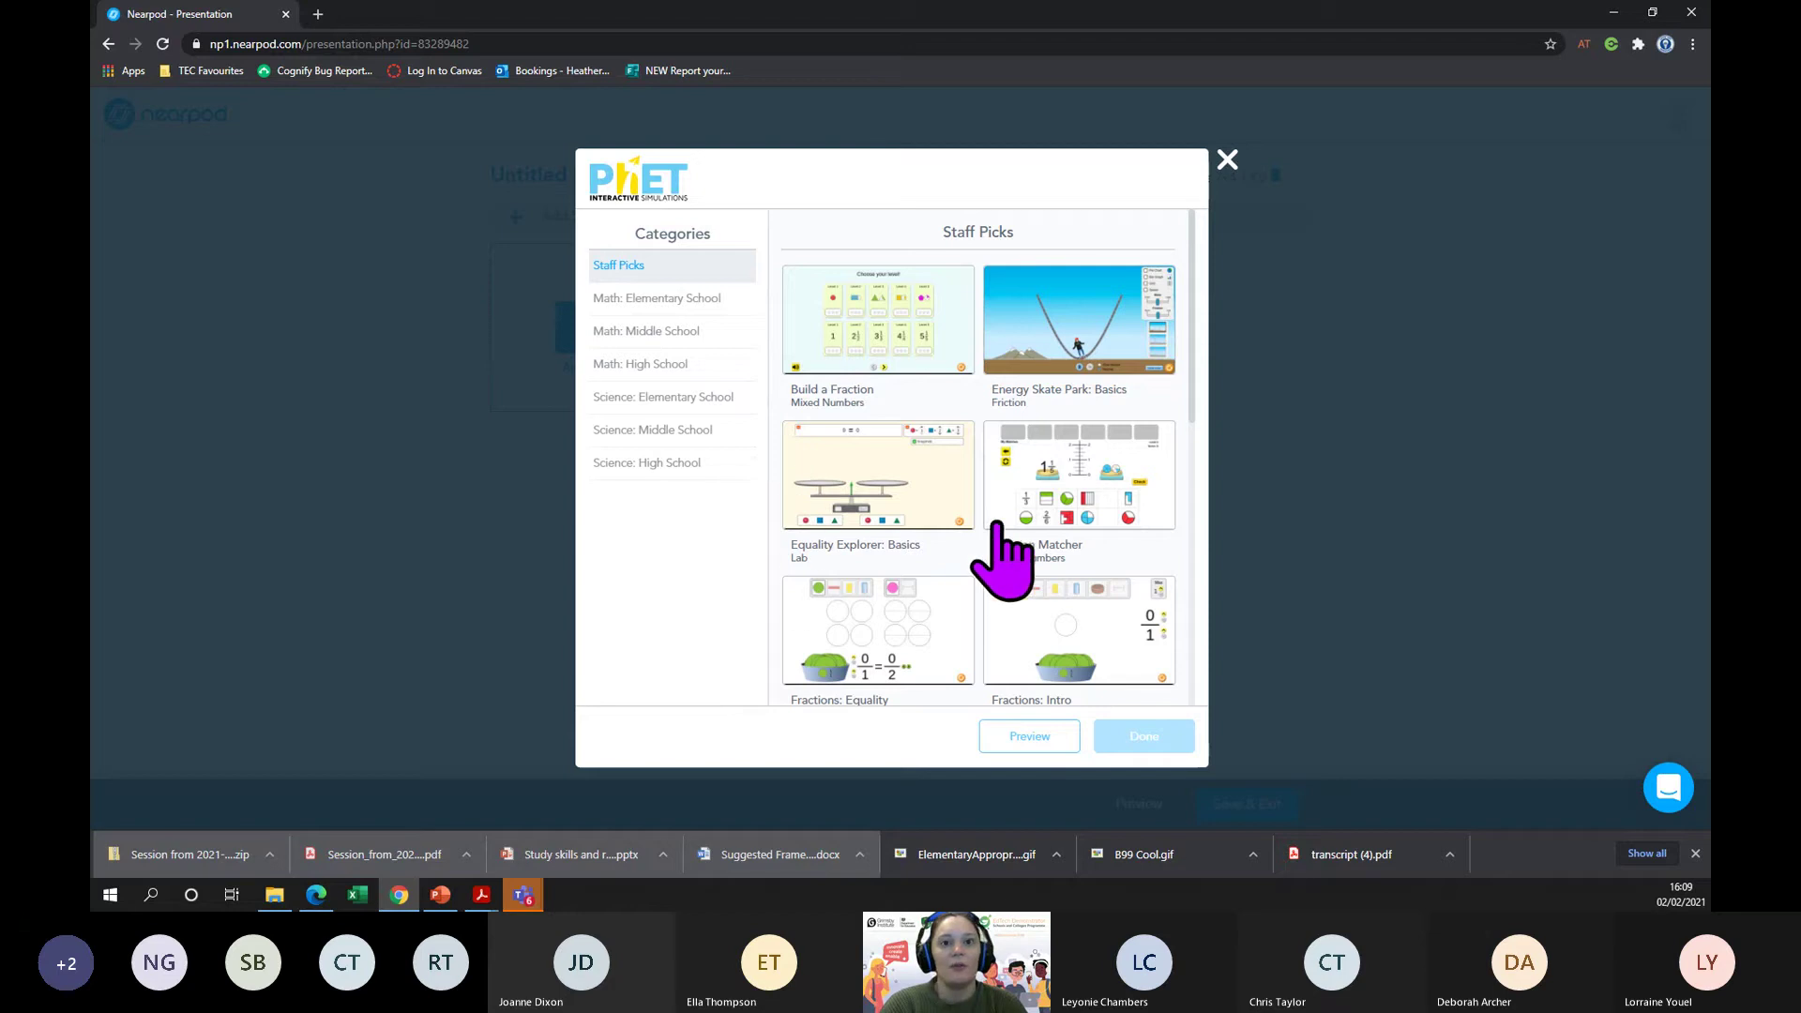
scroll(1036, 516, "down", 2)
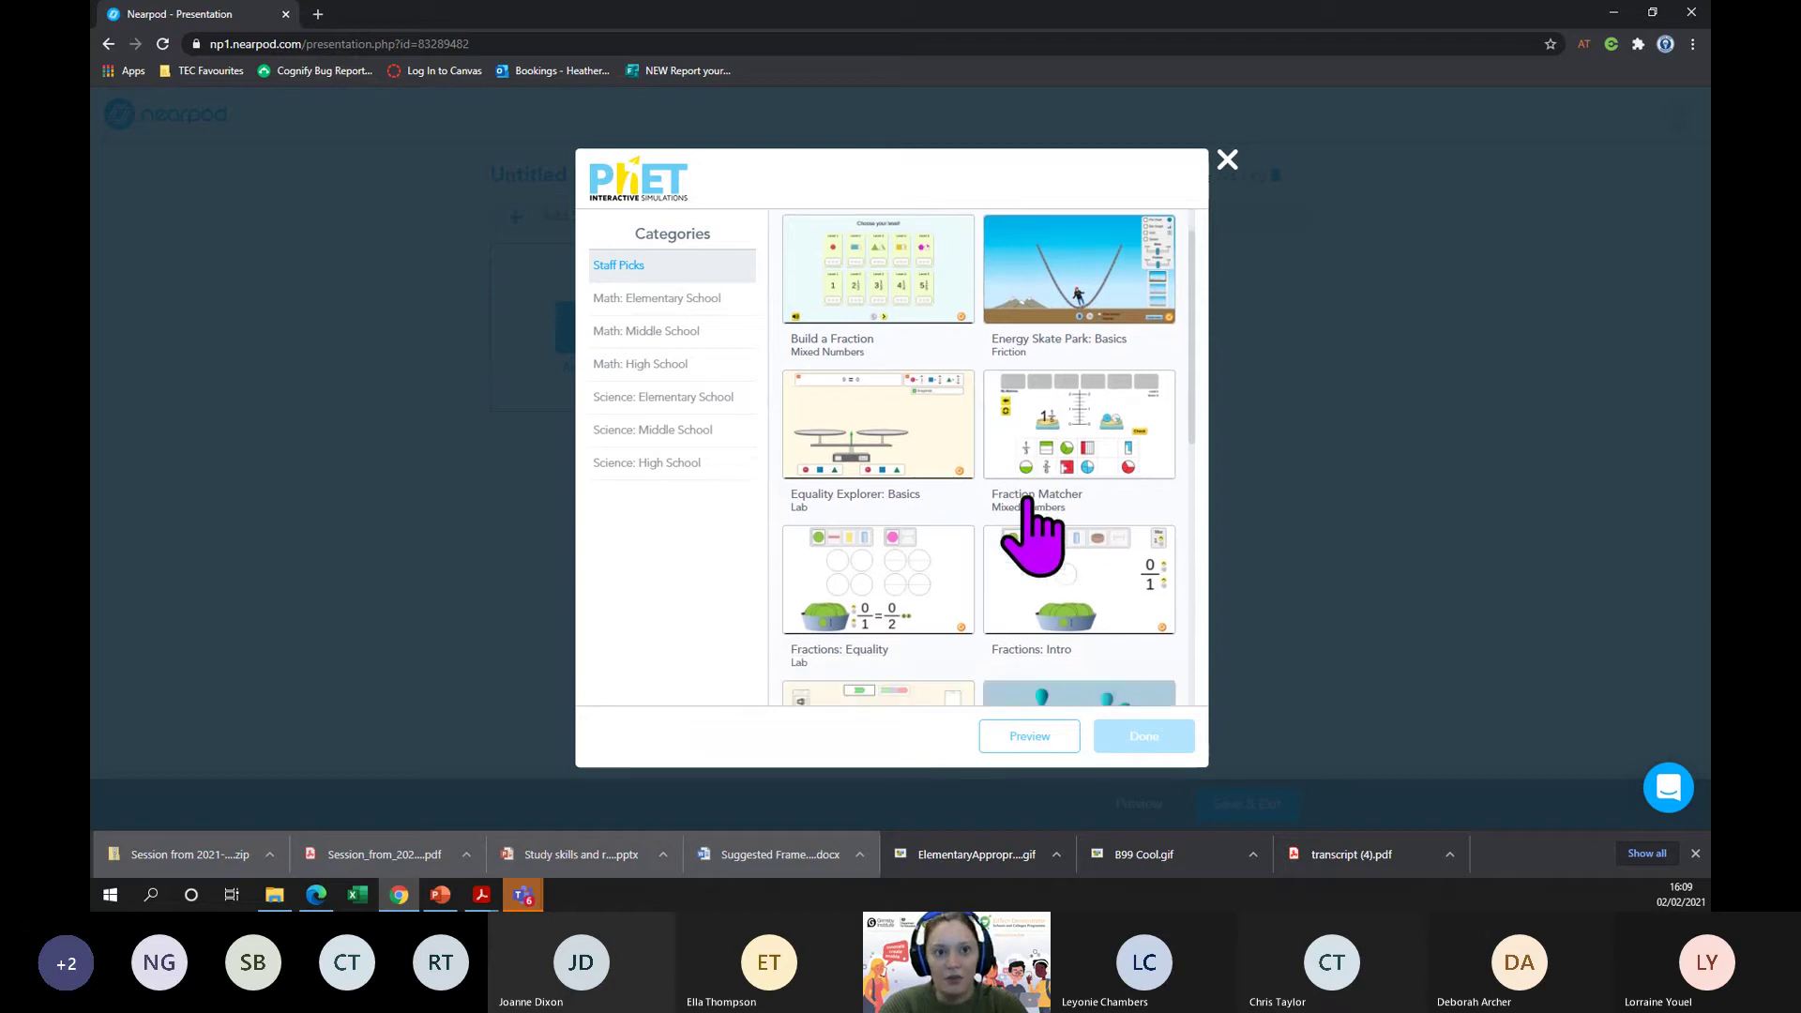
left_click(689, 462)
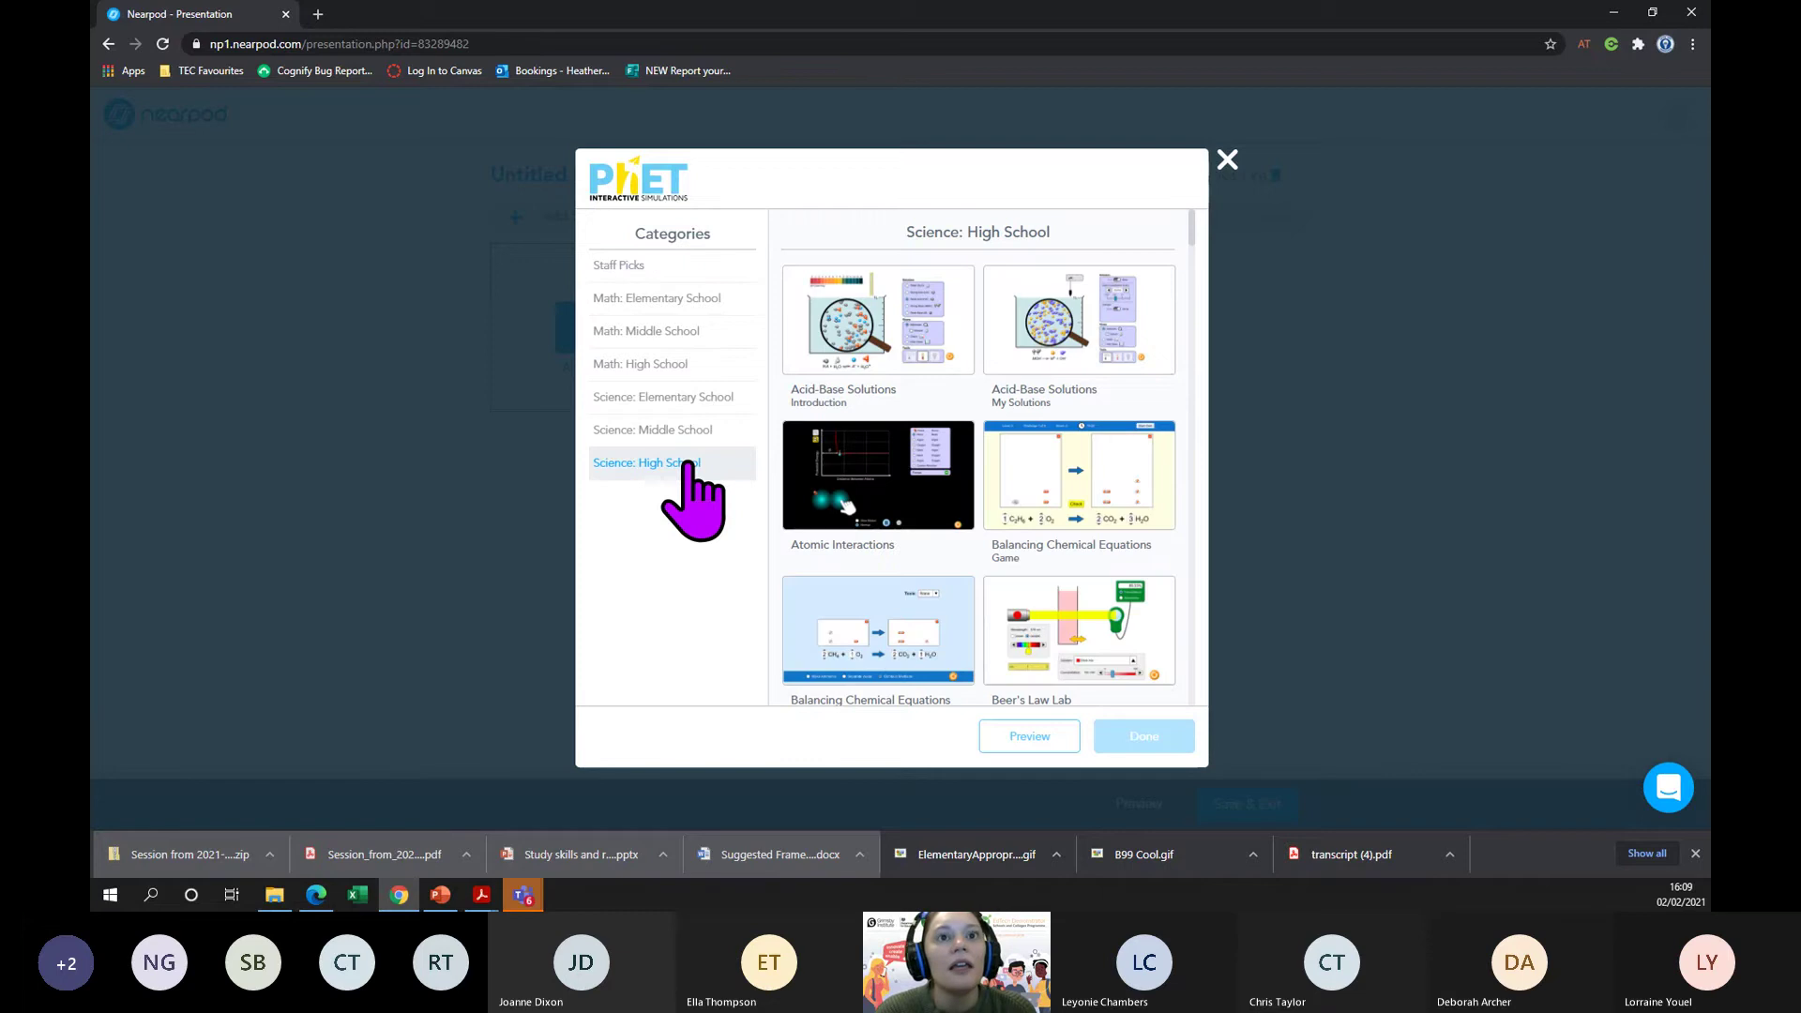
scroll(1045, 461, "down", 3)
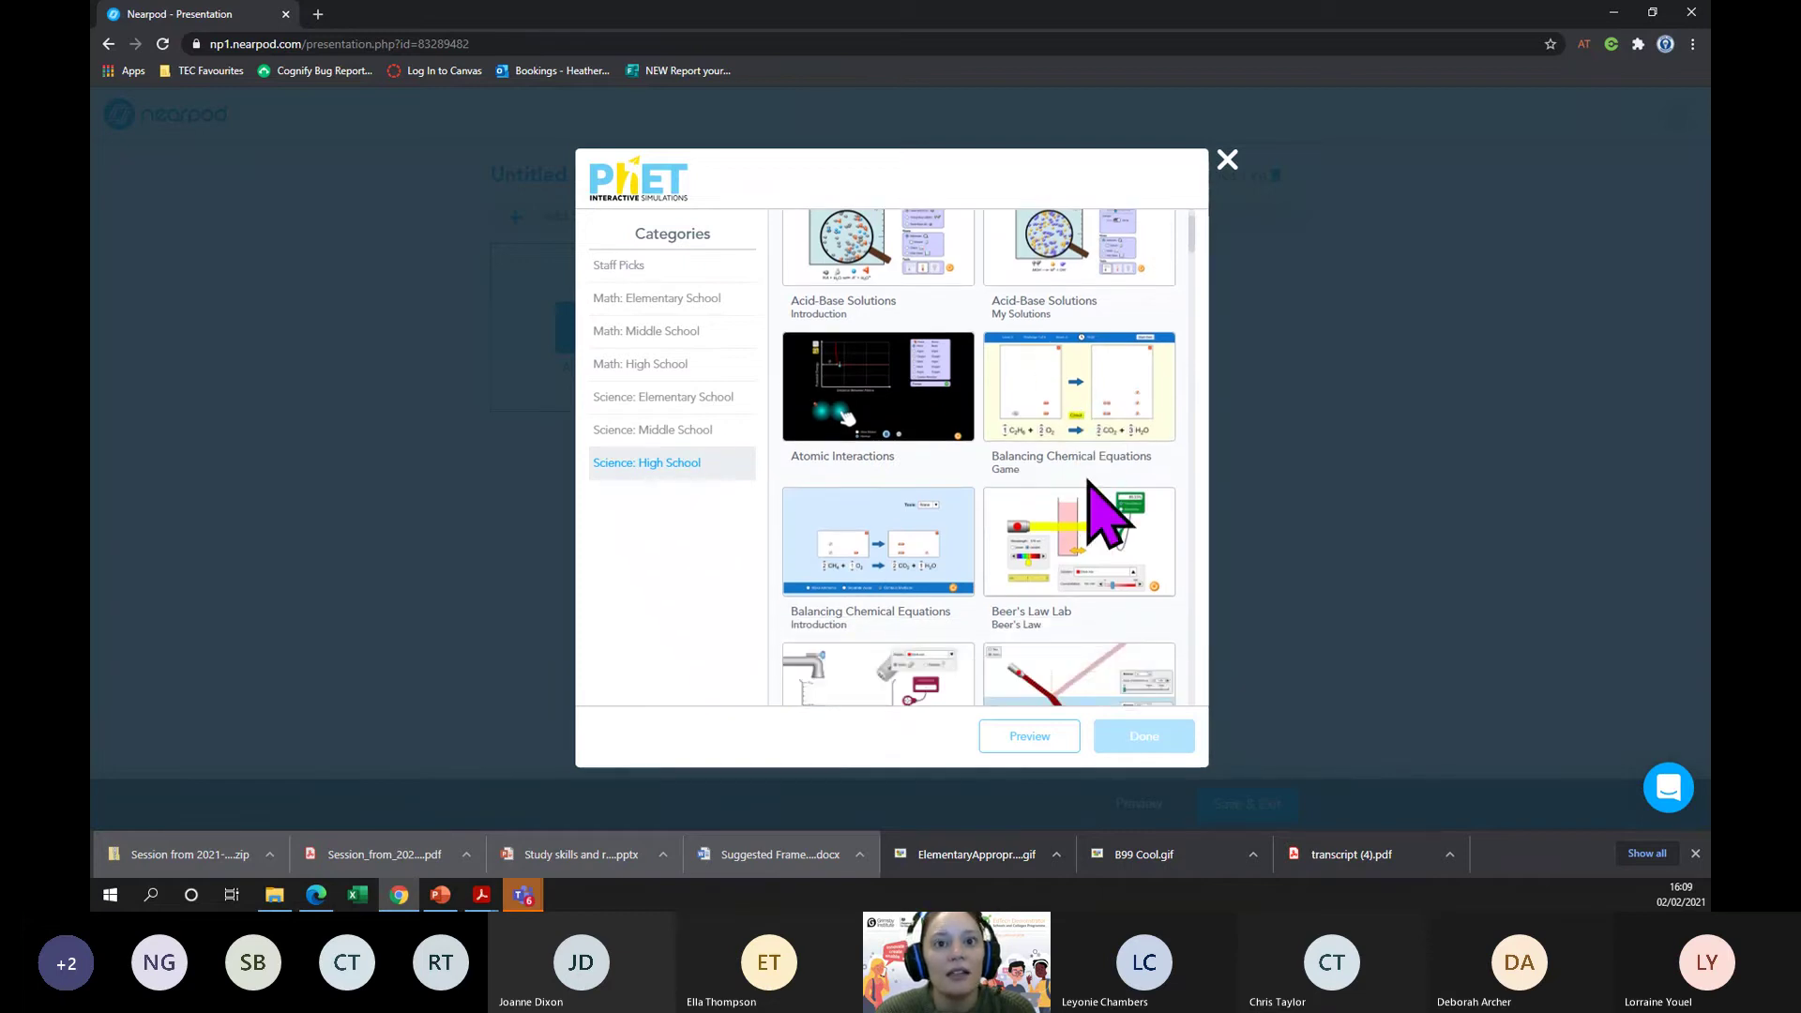
scroll(1194, 314, "down", 8)
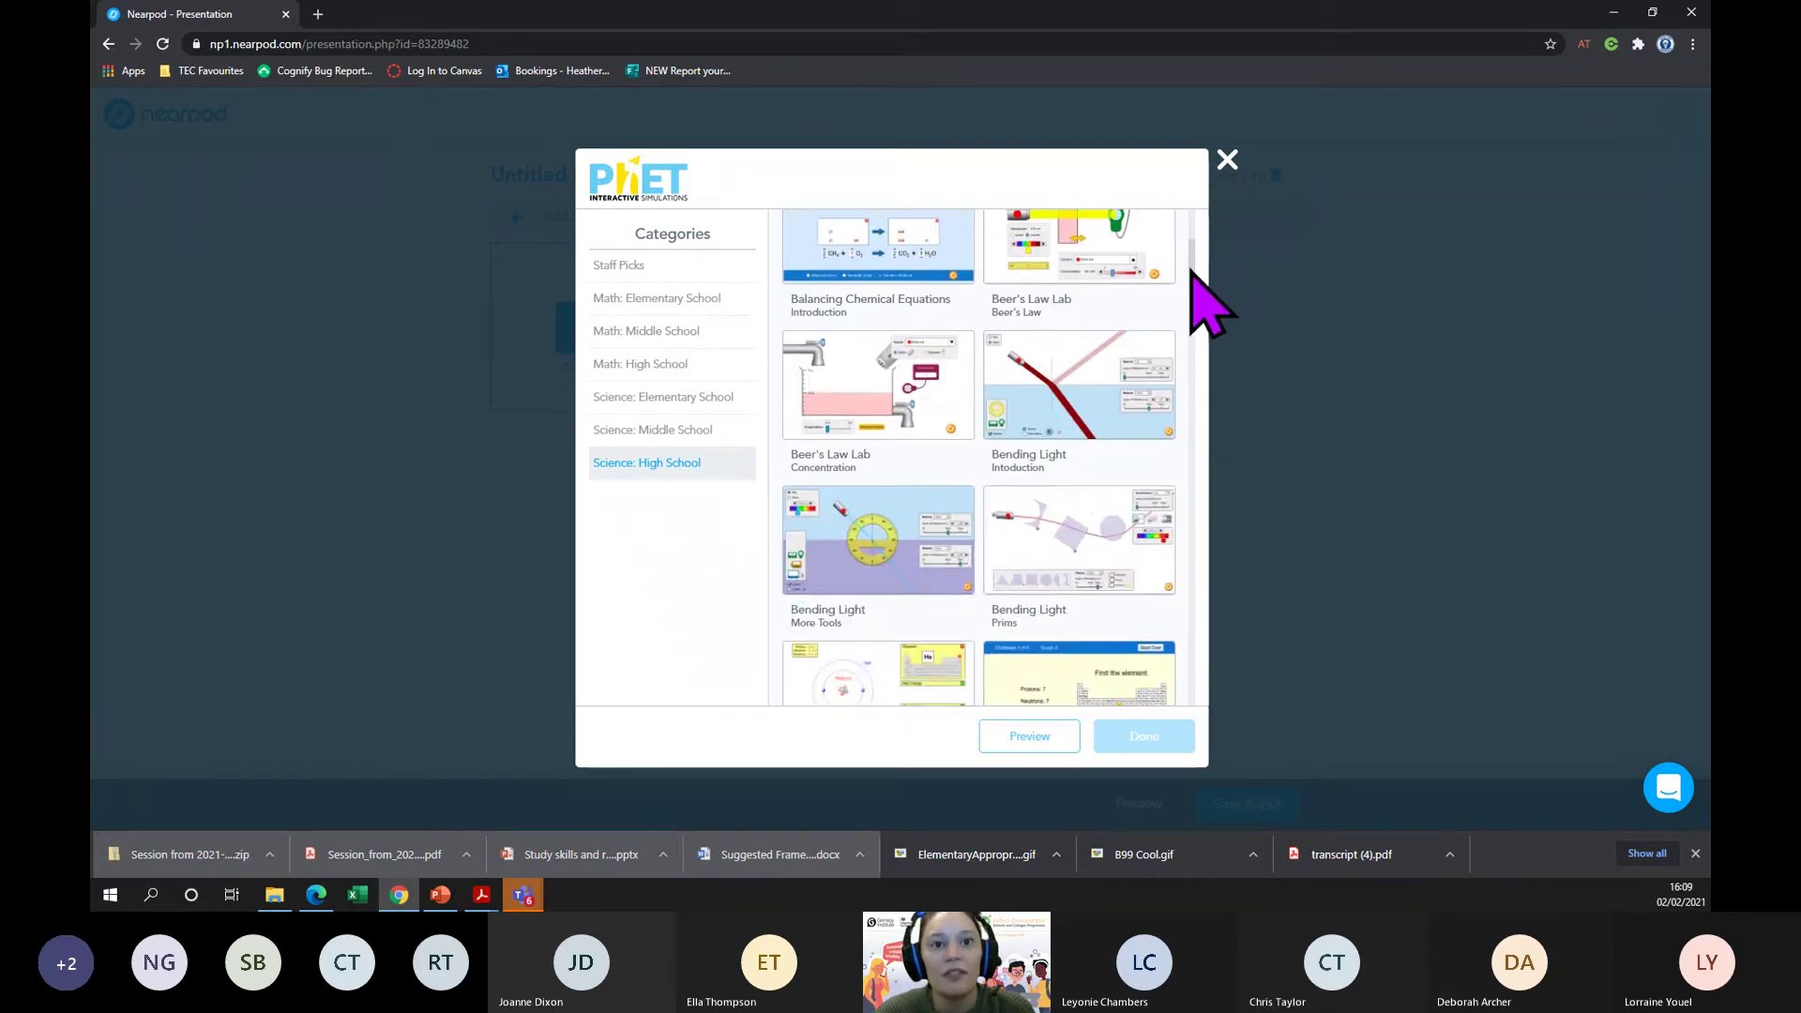
left_click_drag(1191, 289, 1183, 452)
scroll(1188, 324, "down", 1)
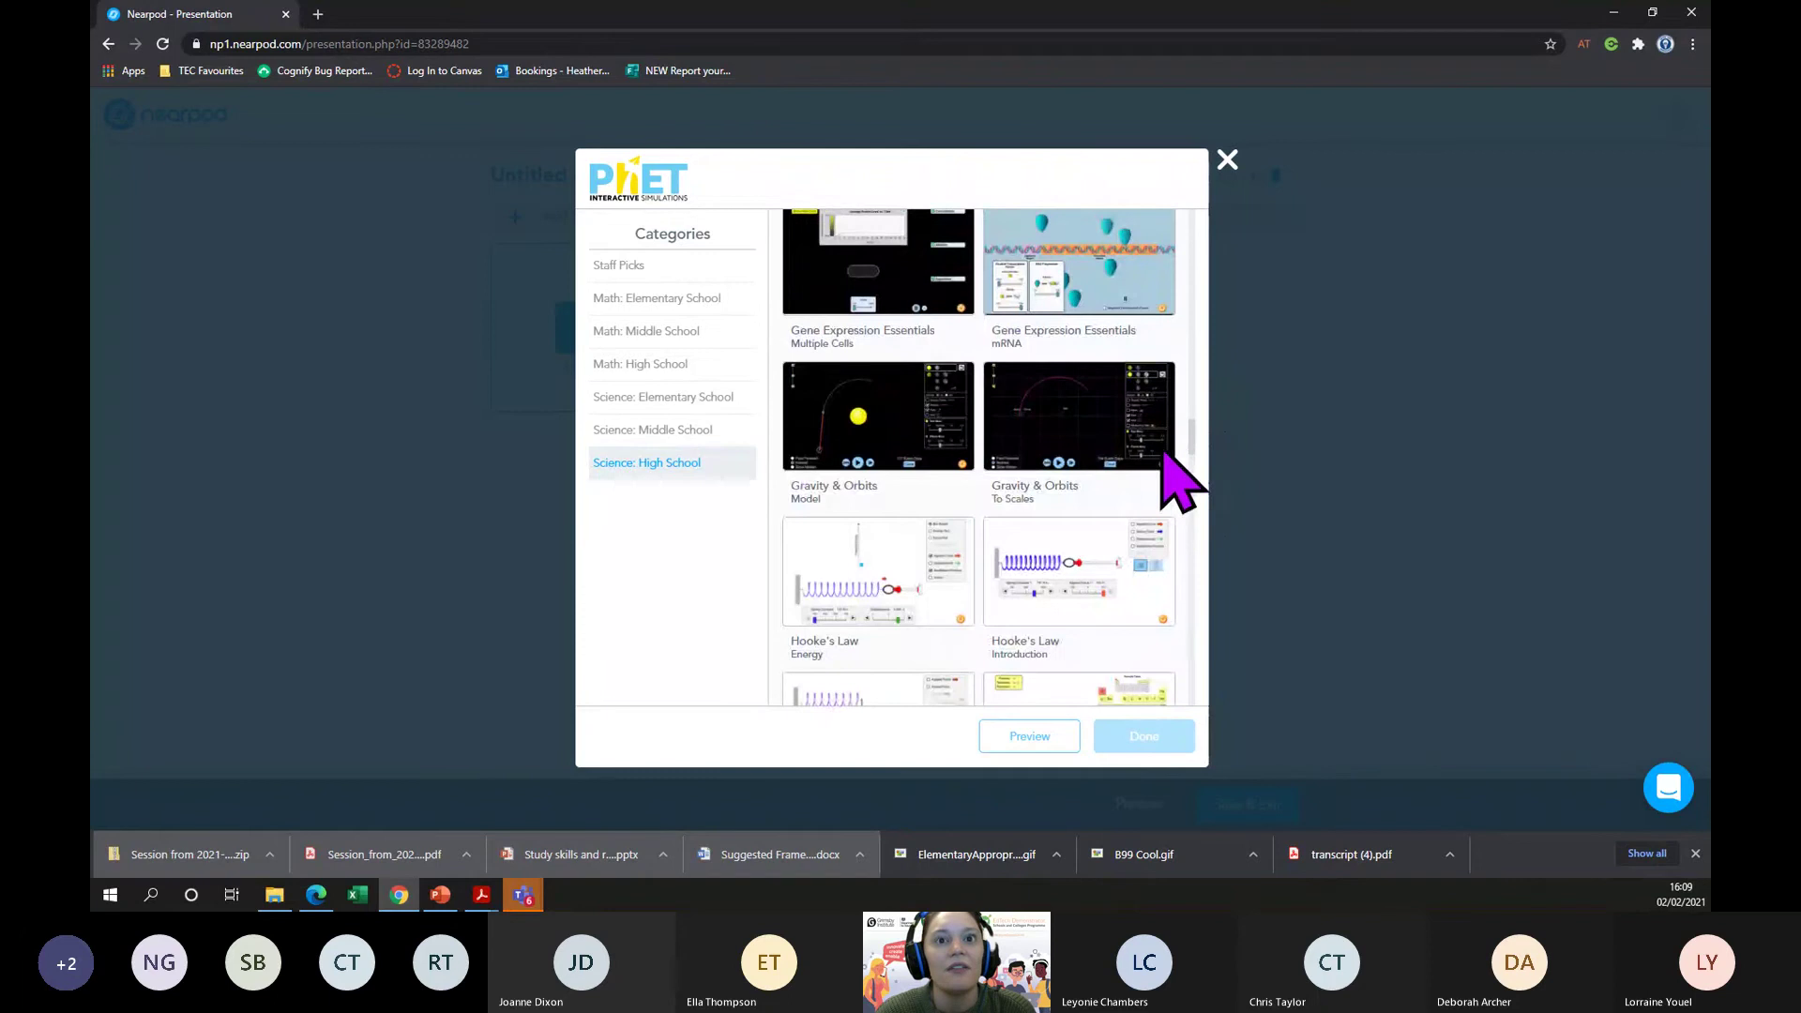
left_click(901, 404)
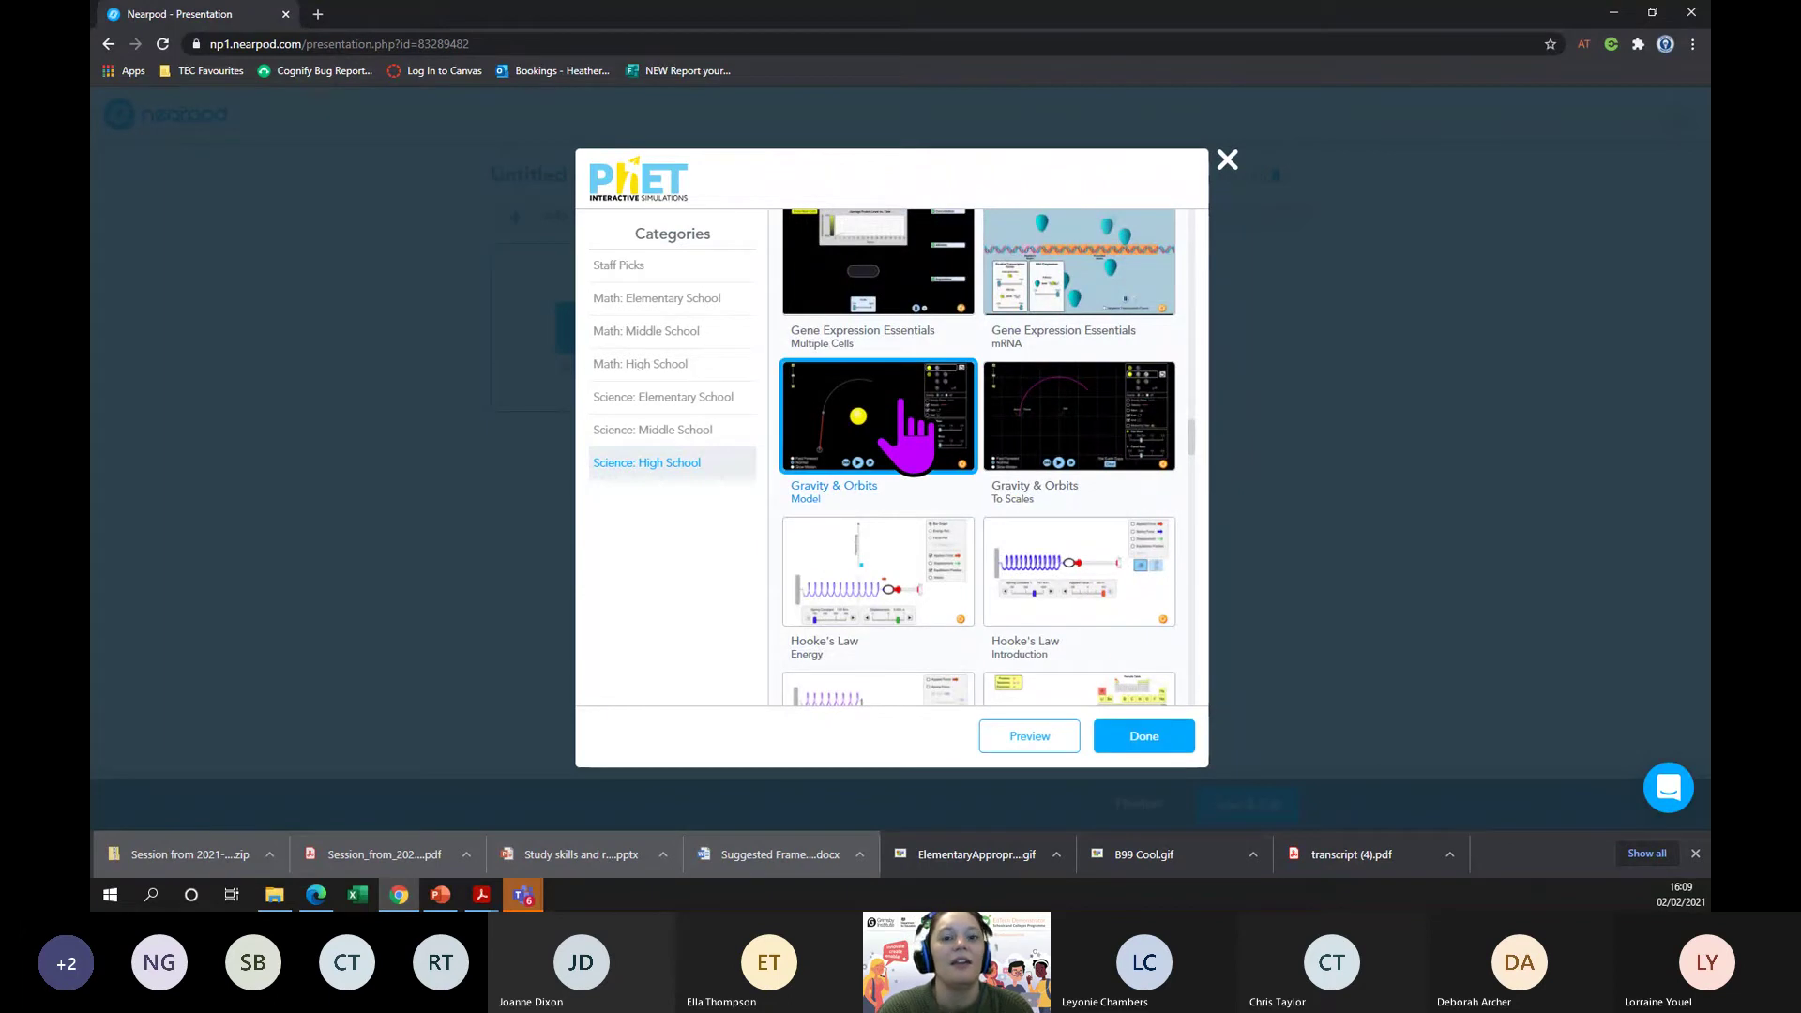
left_click(1142, 746)
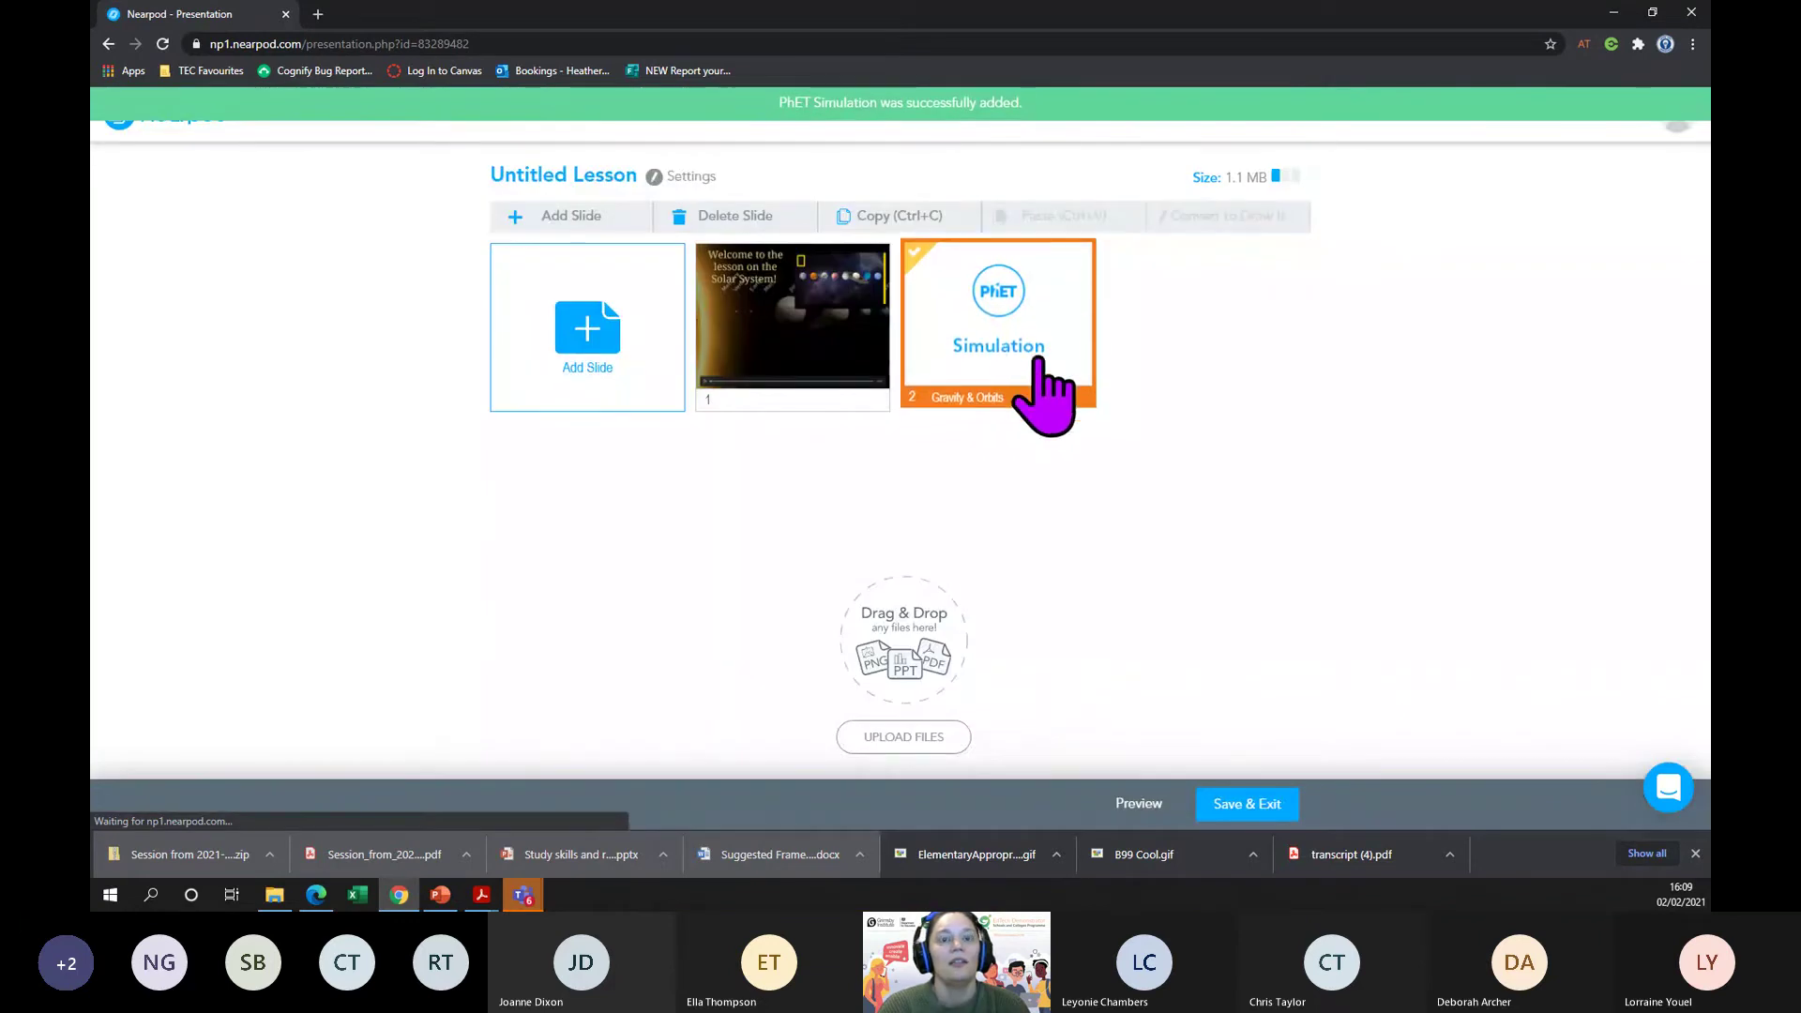
- Add a poll asking "Whats your favourite planet?" with the answer options Earth, Mars and Jupiter, and save it
left_click(605, 342)
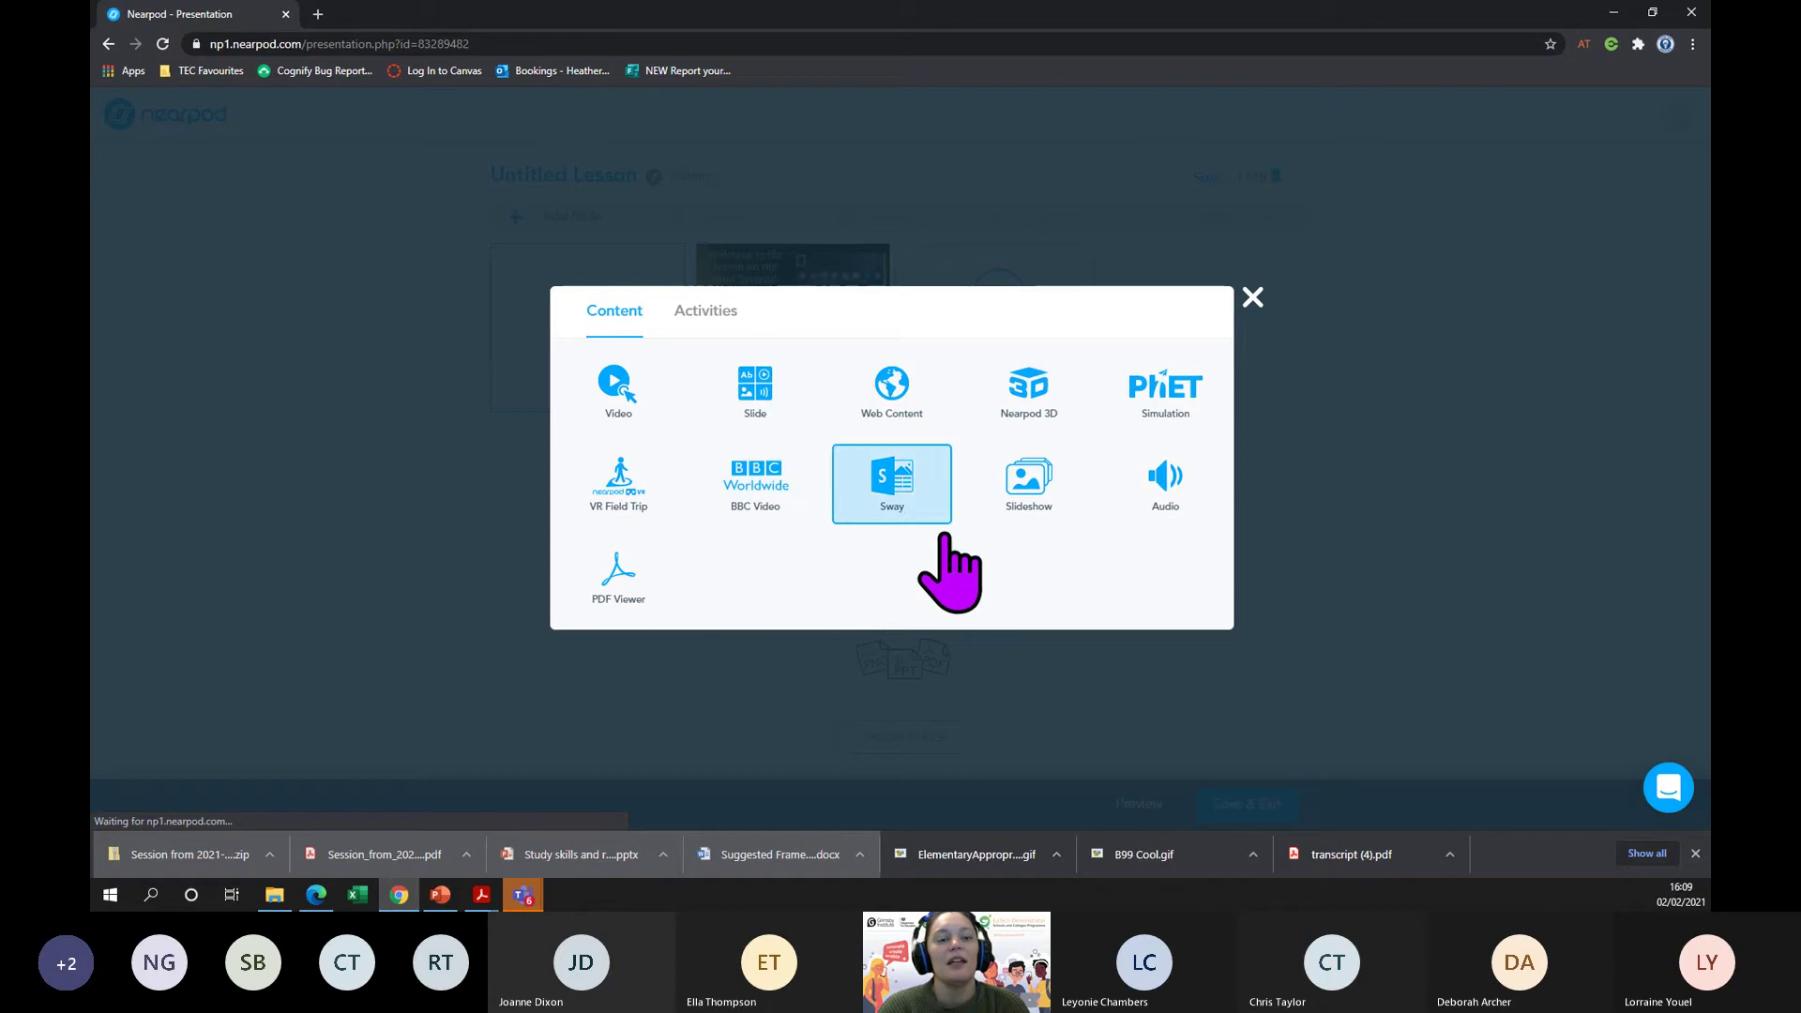
left_click(706, 312)
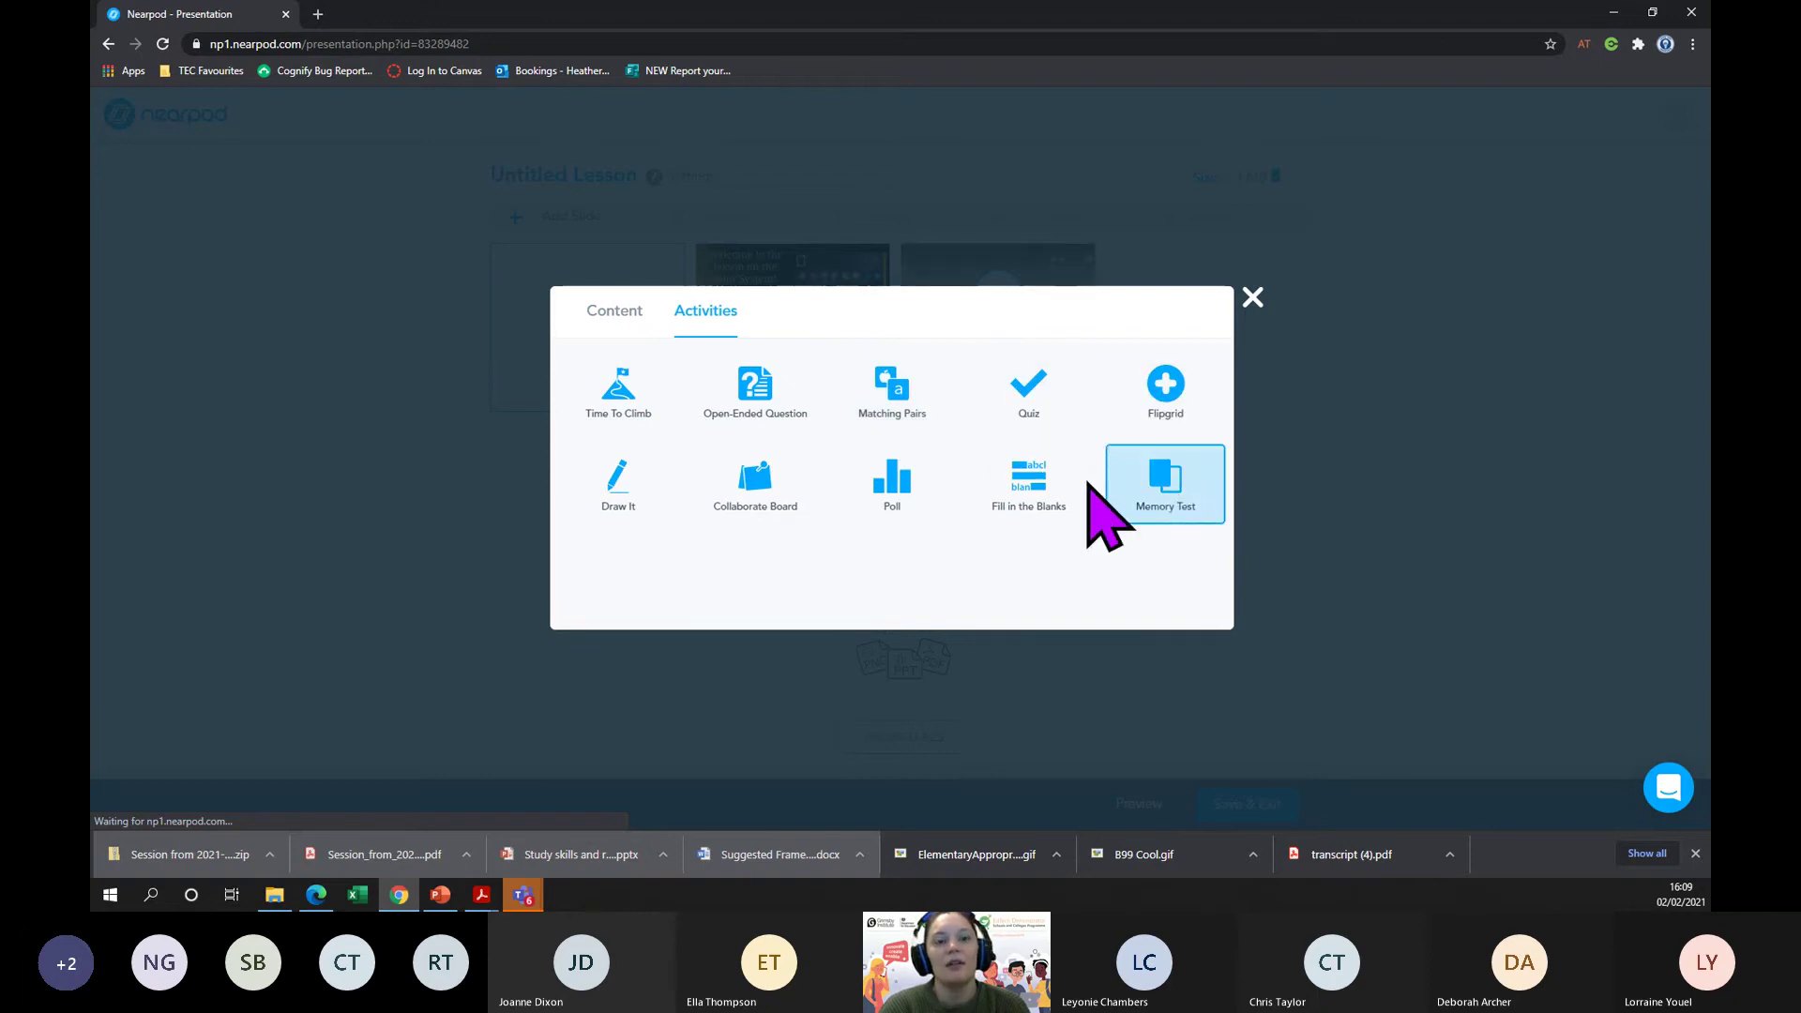
left_click(887, 487)
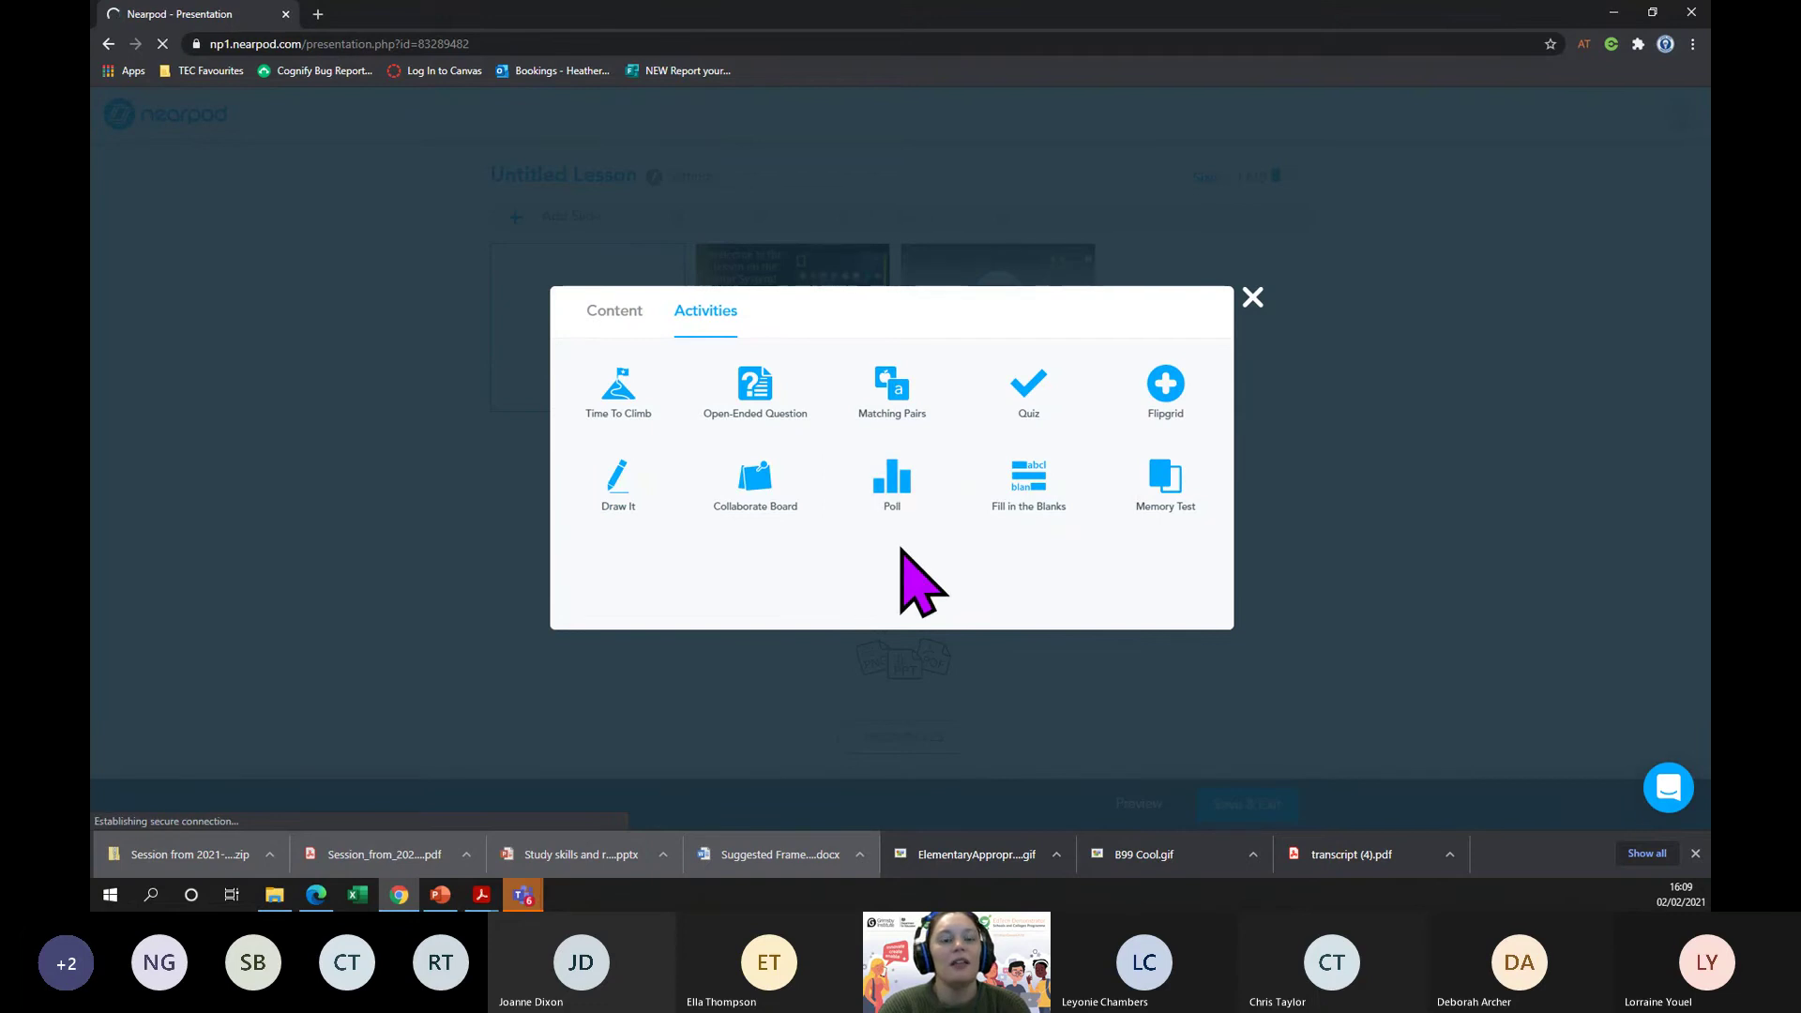
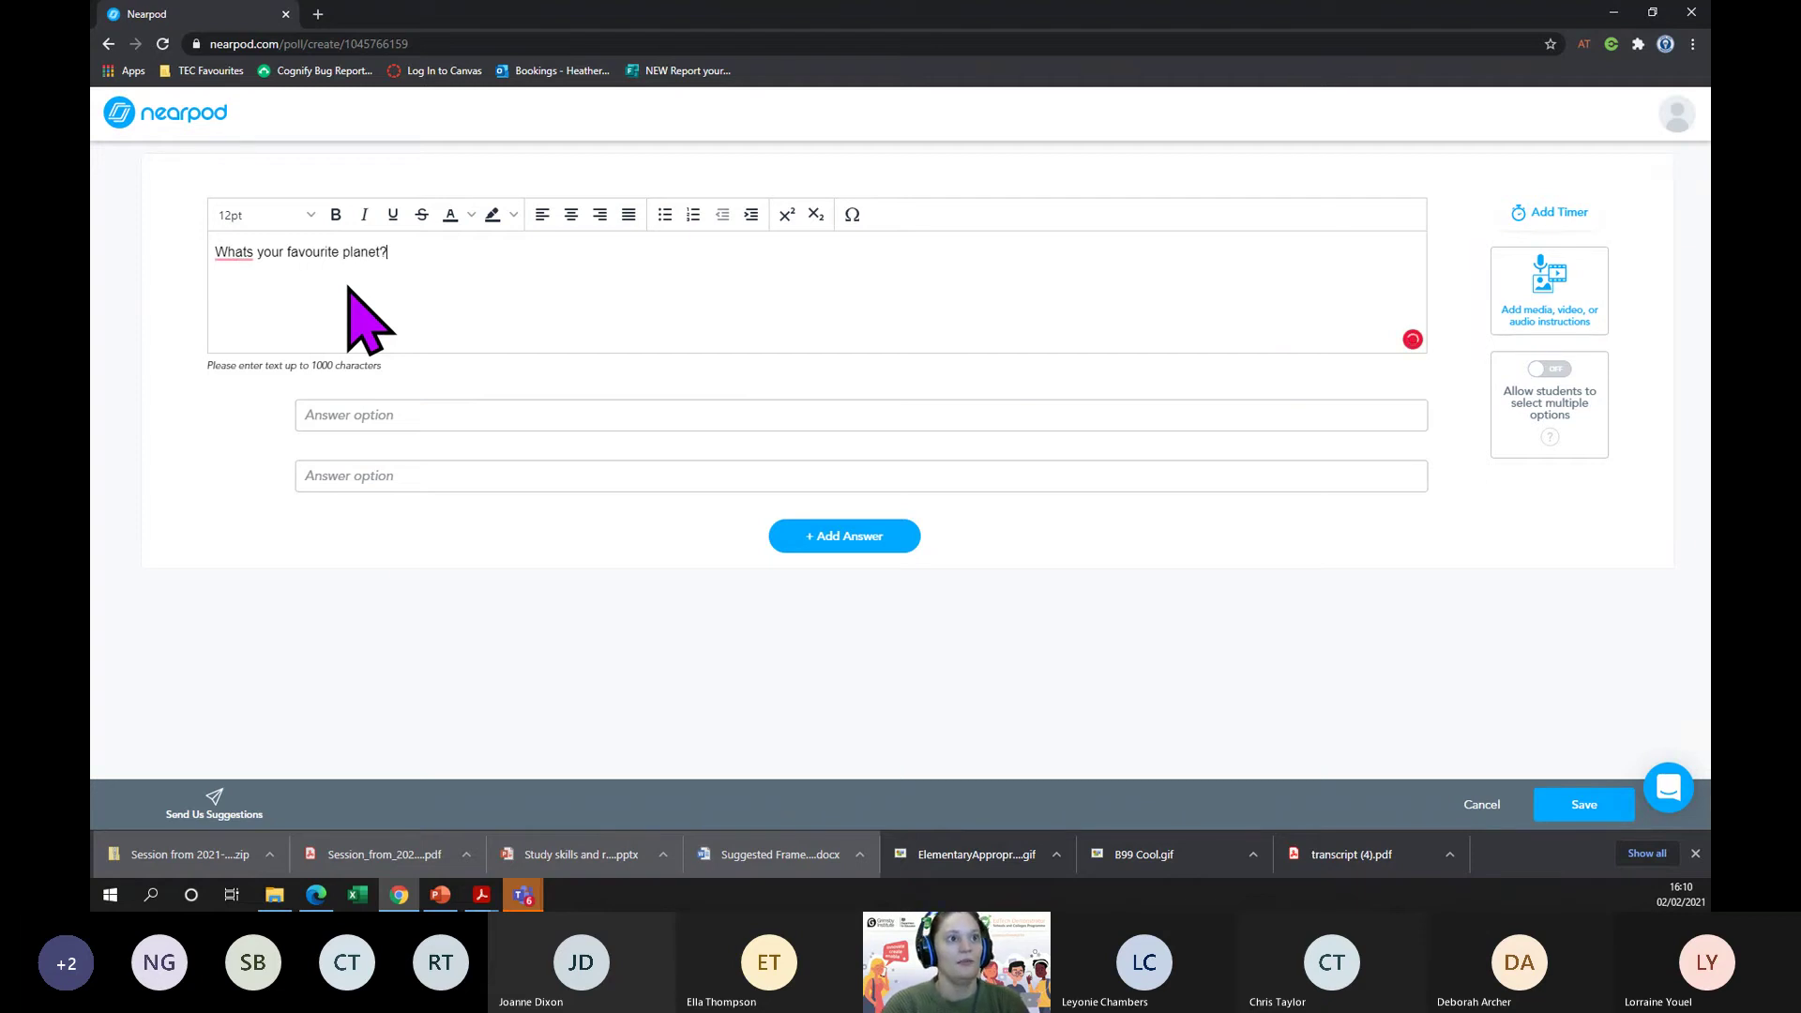
left_click(418, 414)
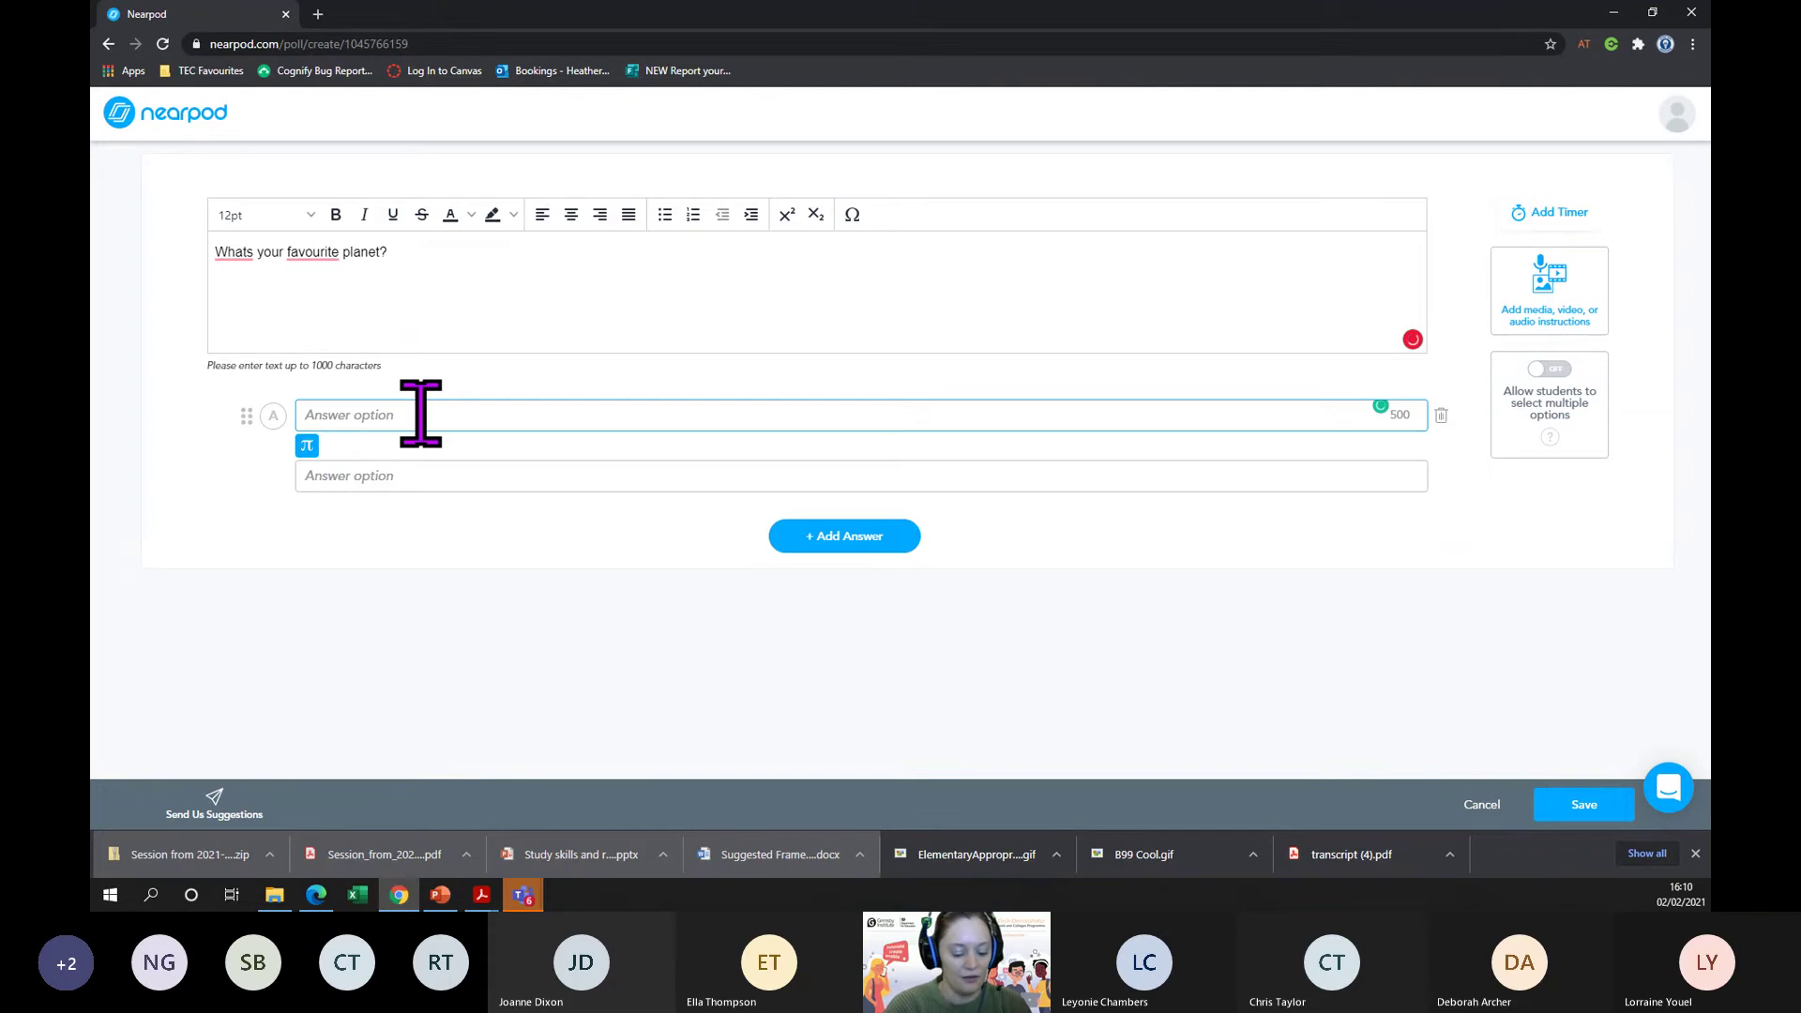
left_click(442, 475)
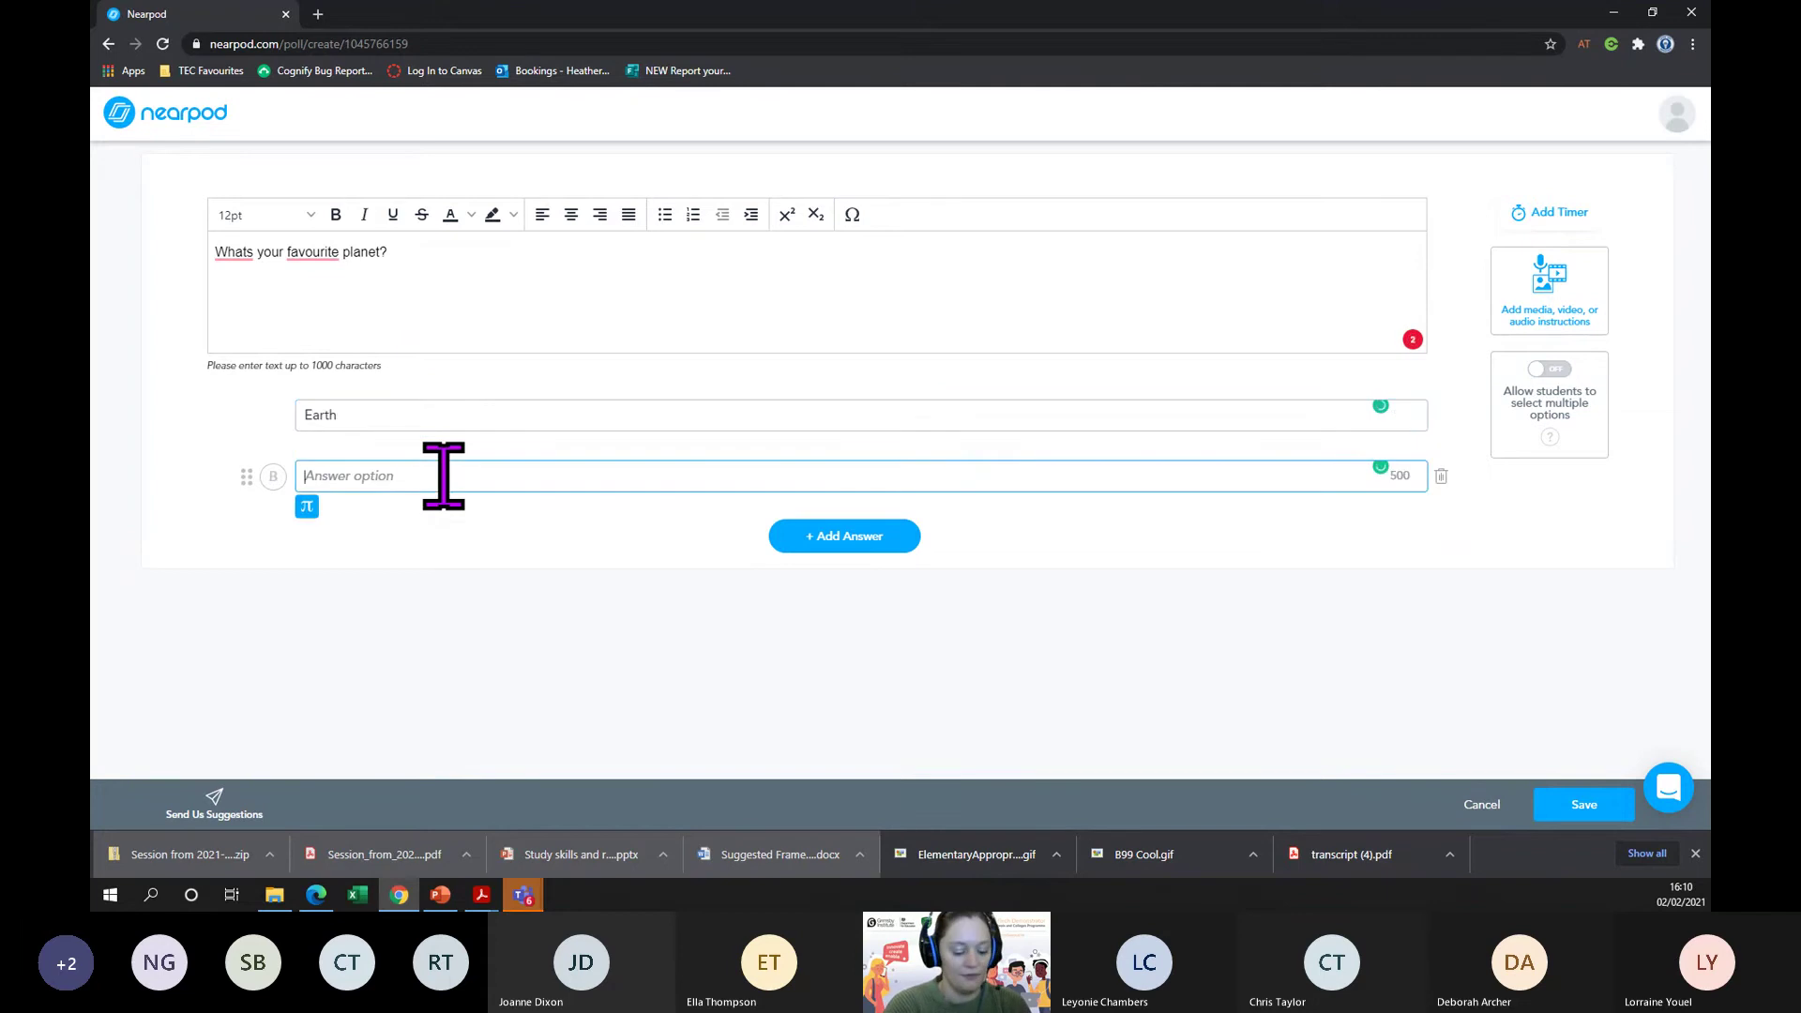
left_click(850, 540)
left_click(848, 548)
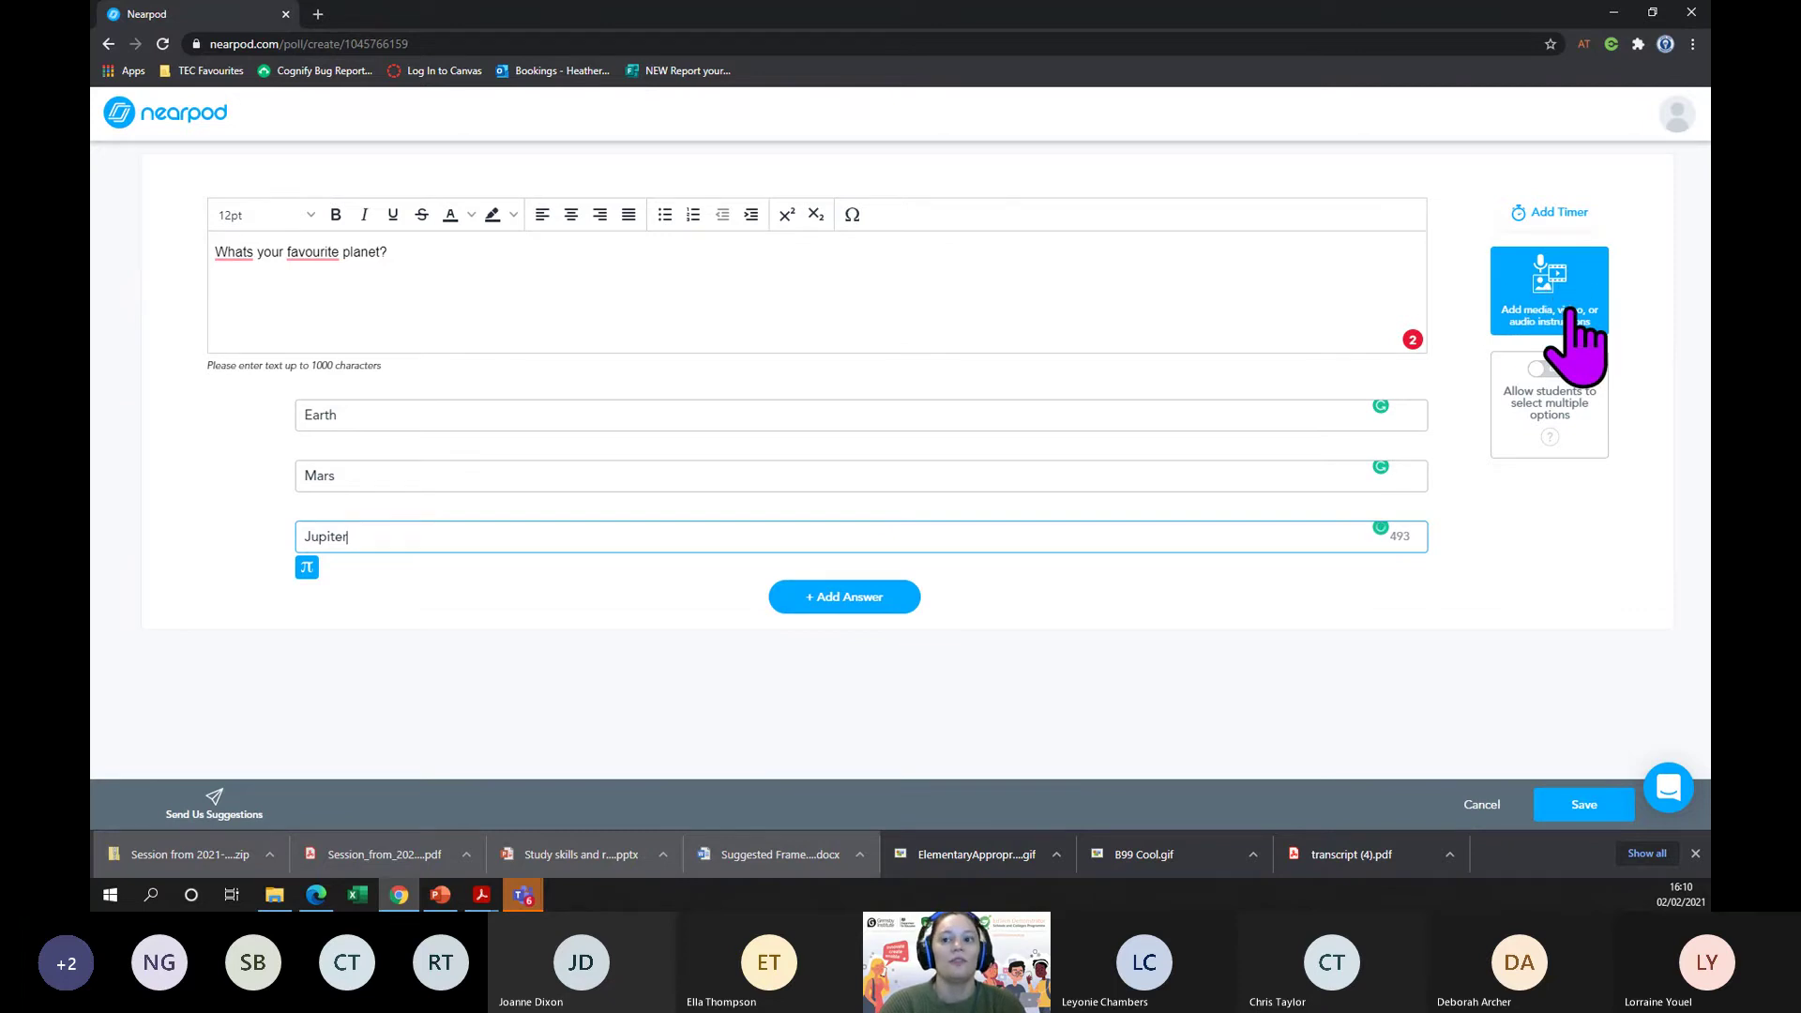
left_click(1584, 806)
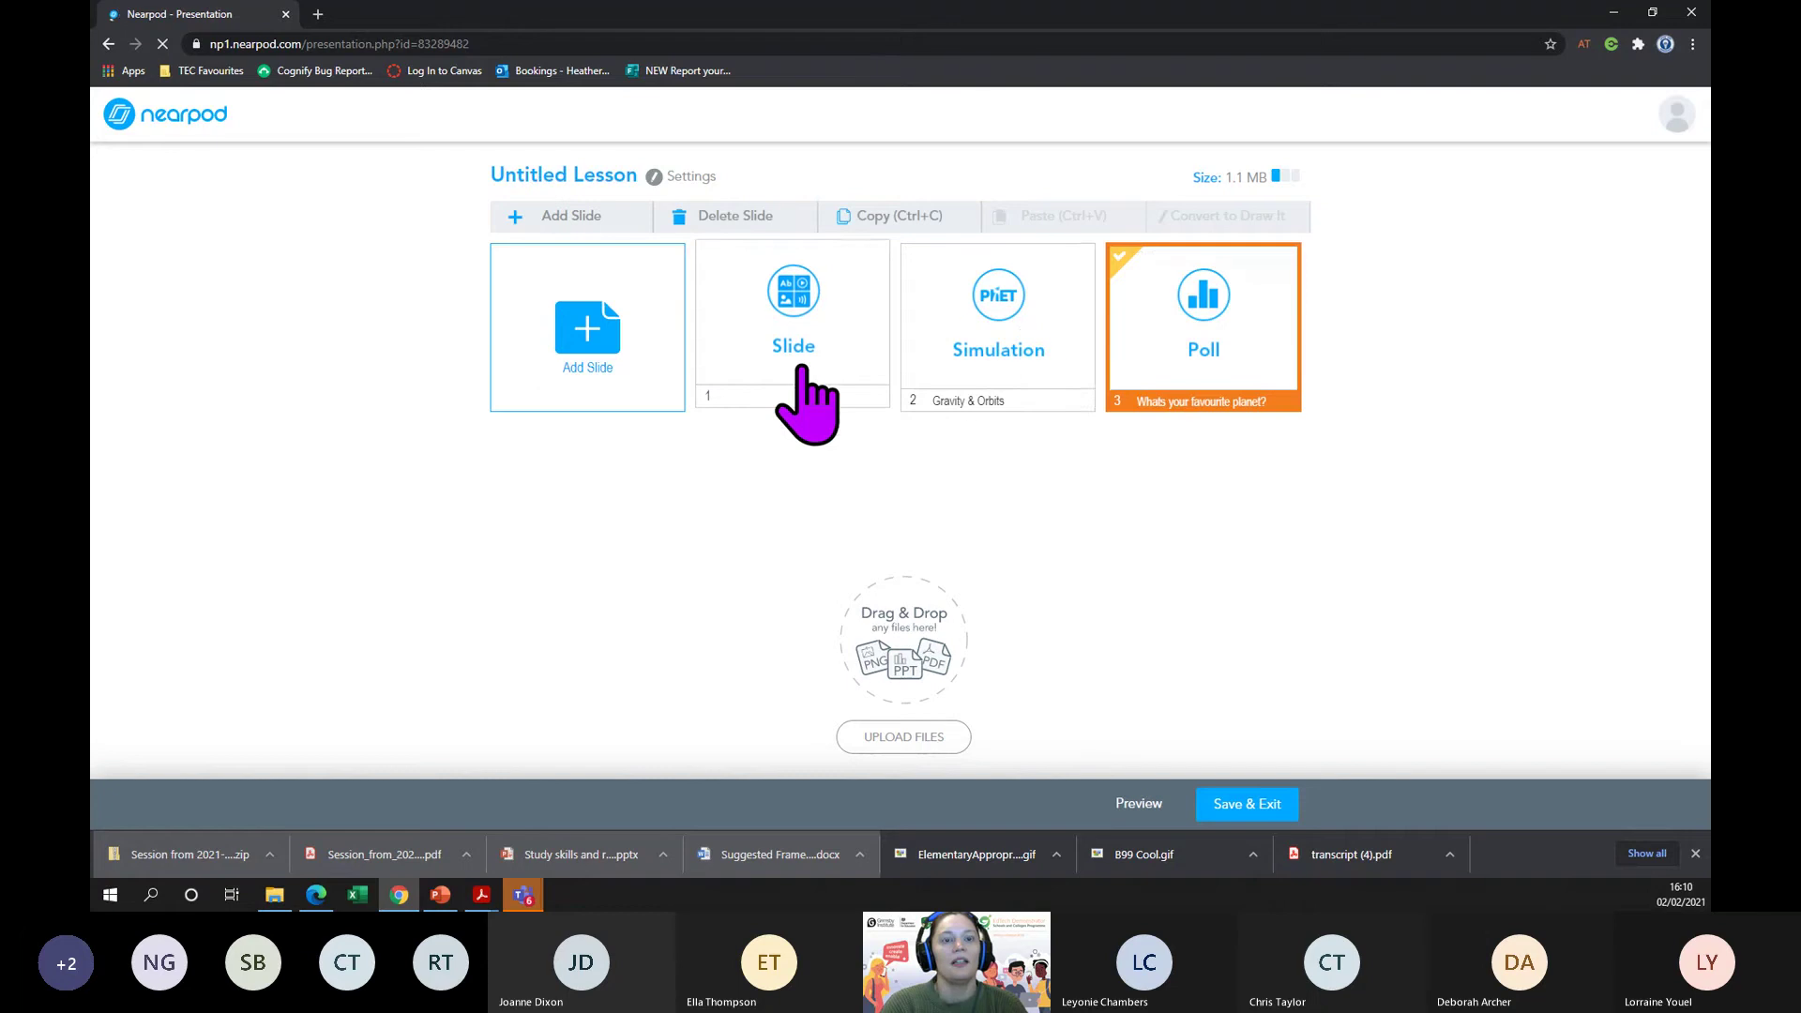
left_click(616, 339)
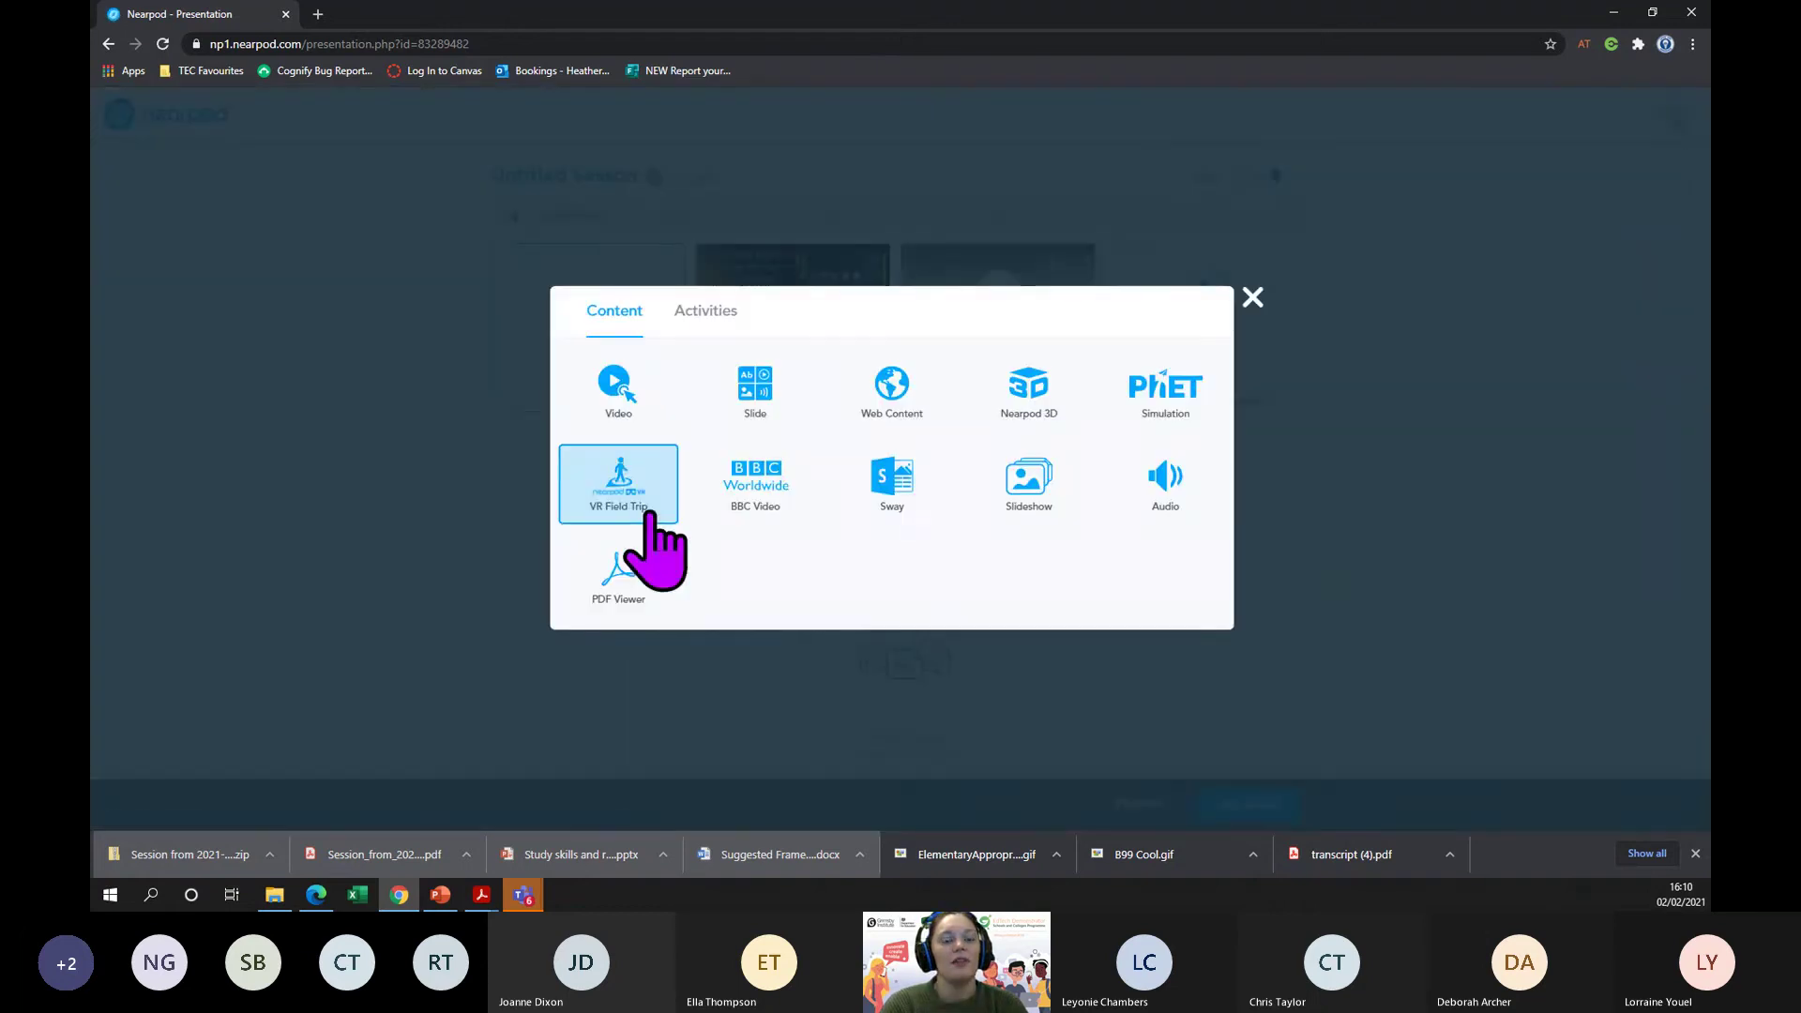
left_click(706, 315)
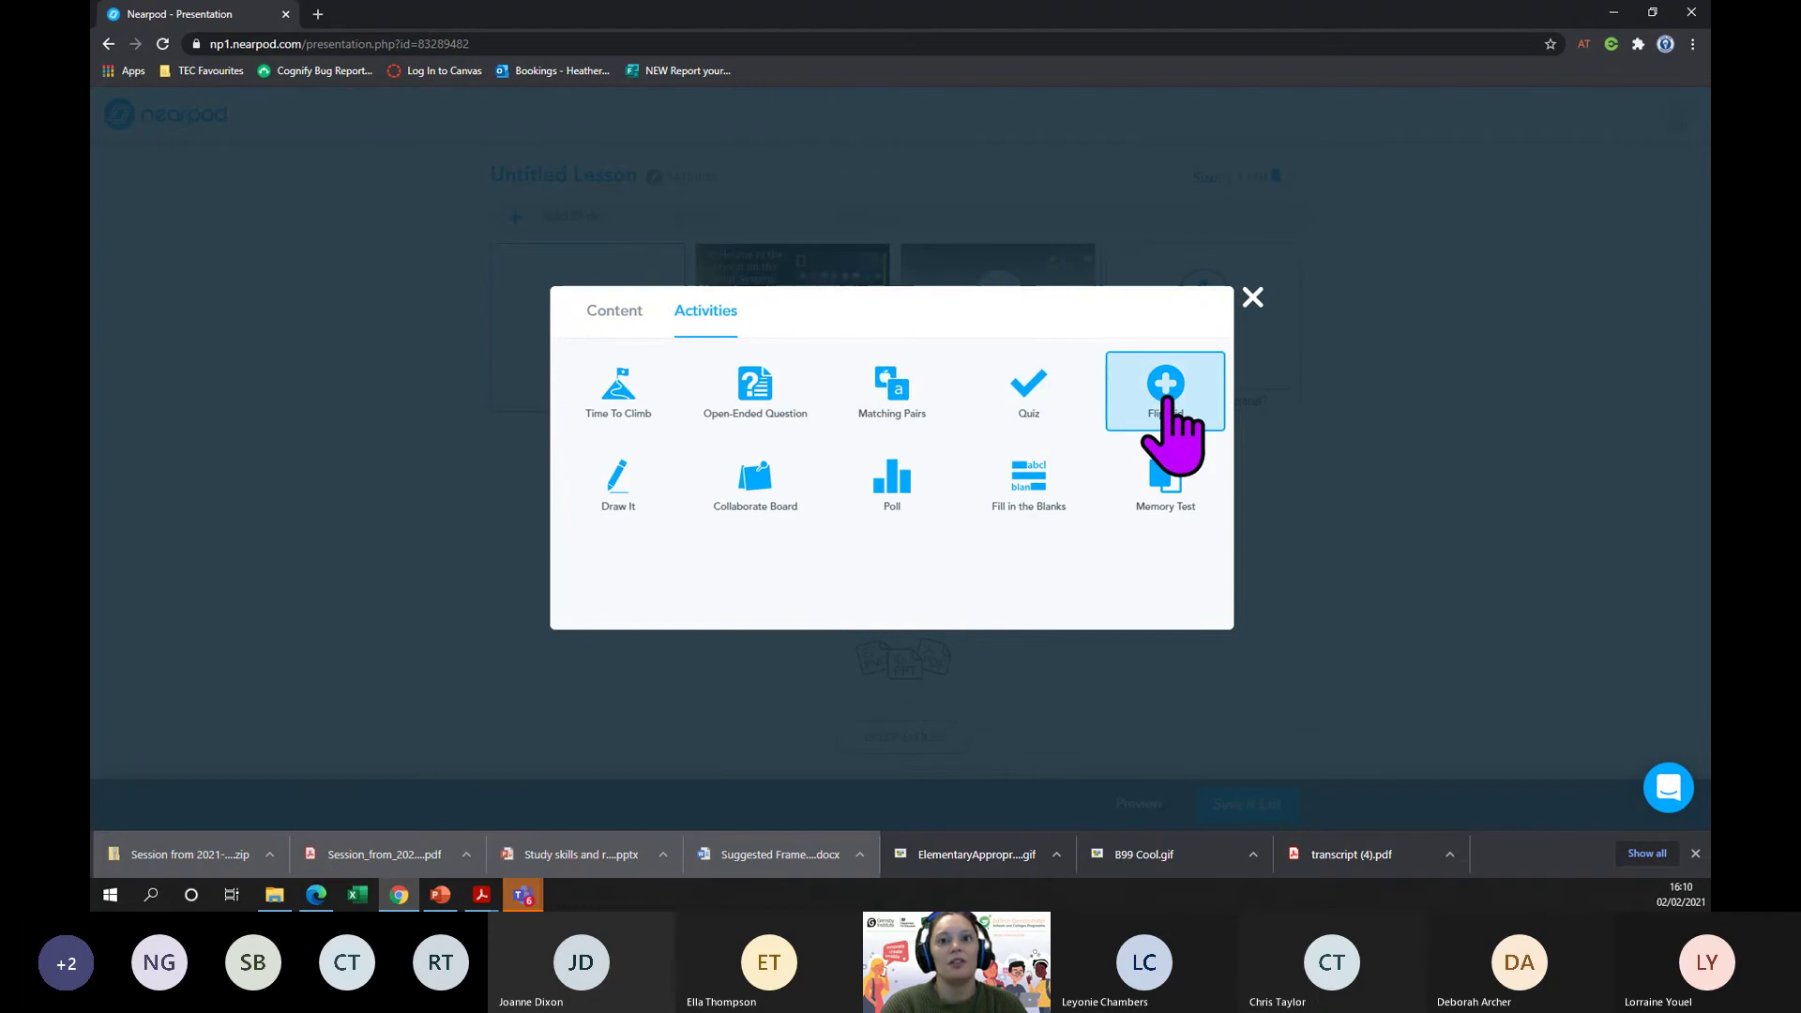
left_click(1166, 402)
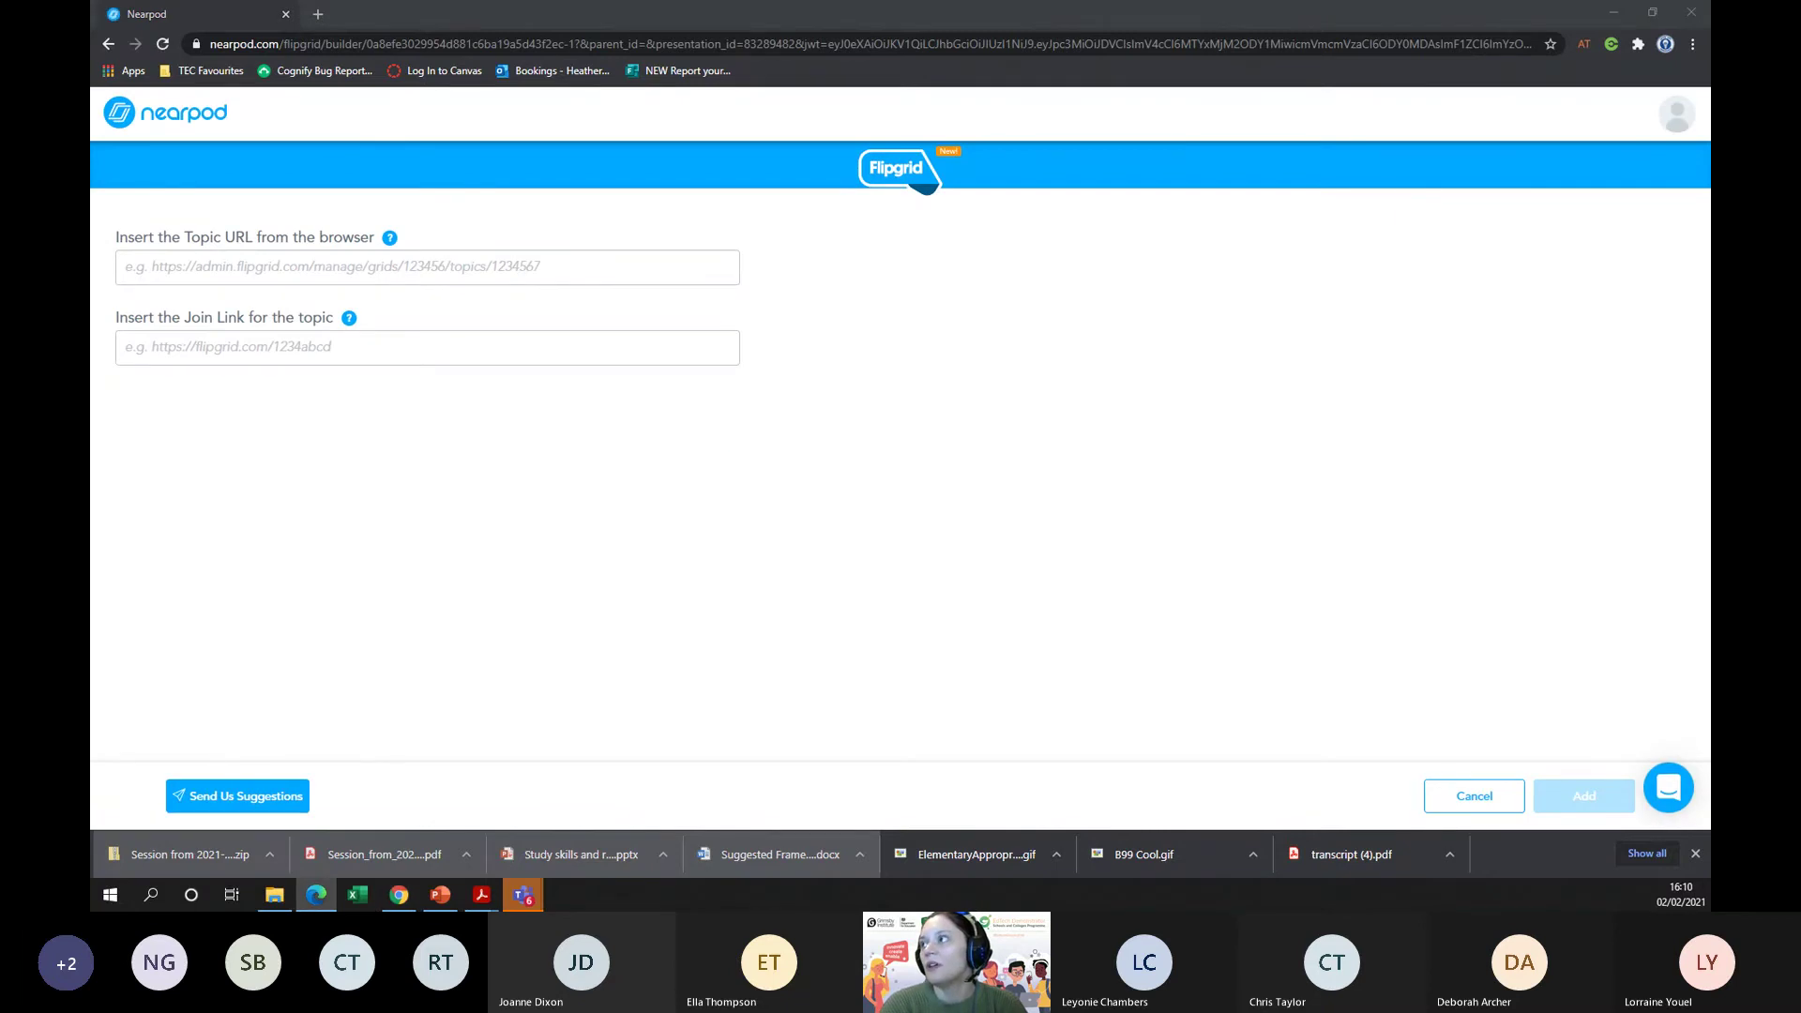
left_click_drag(1709, 122, 1503, 81)
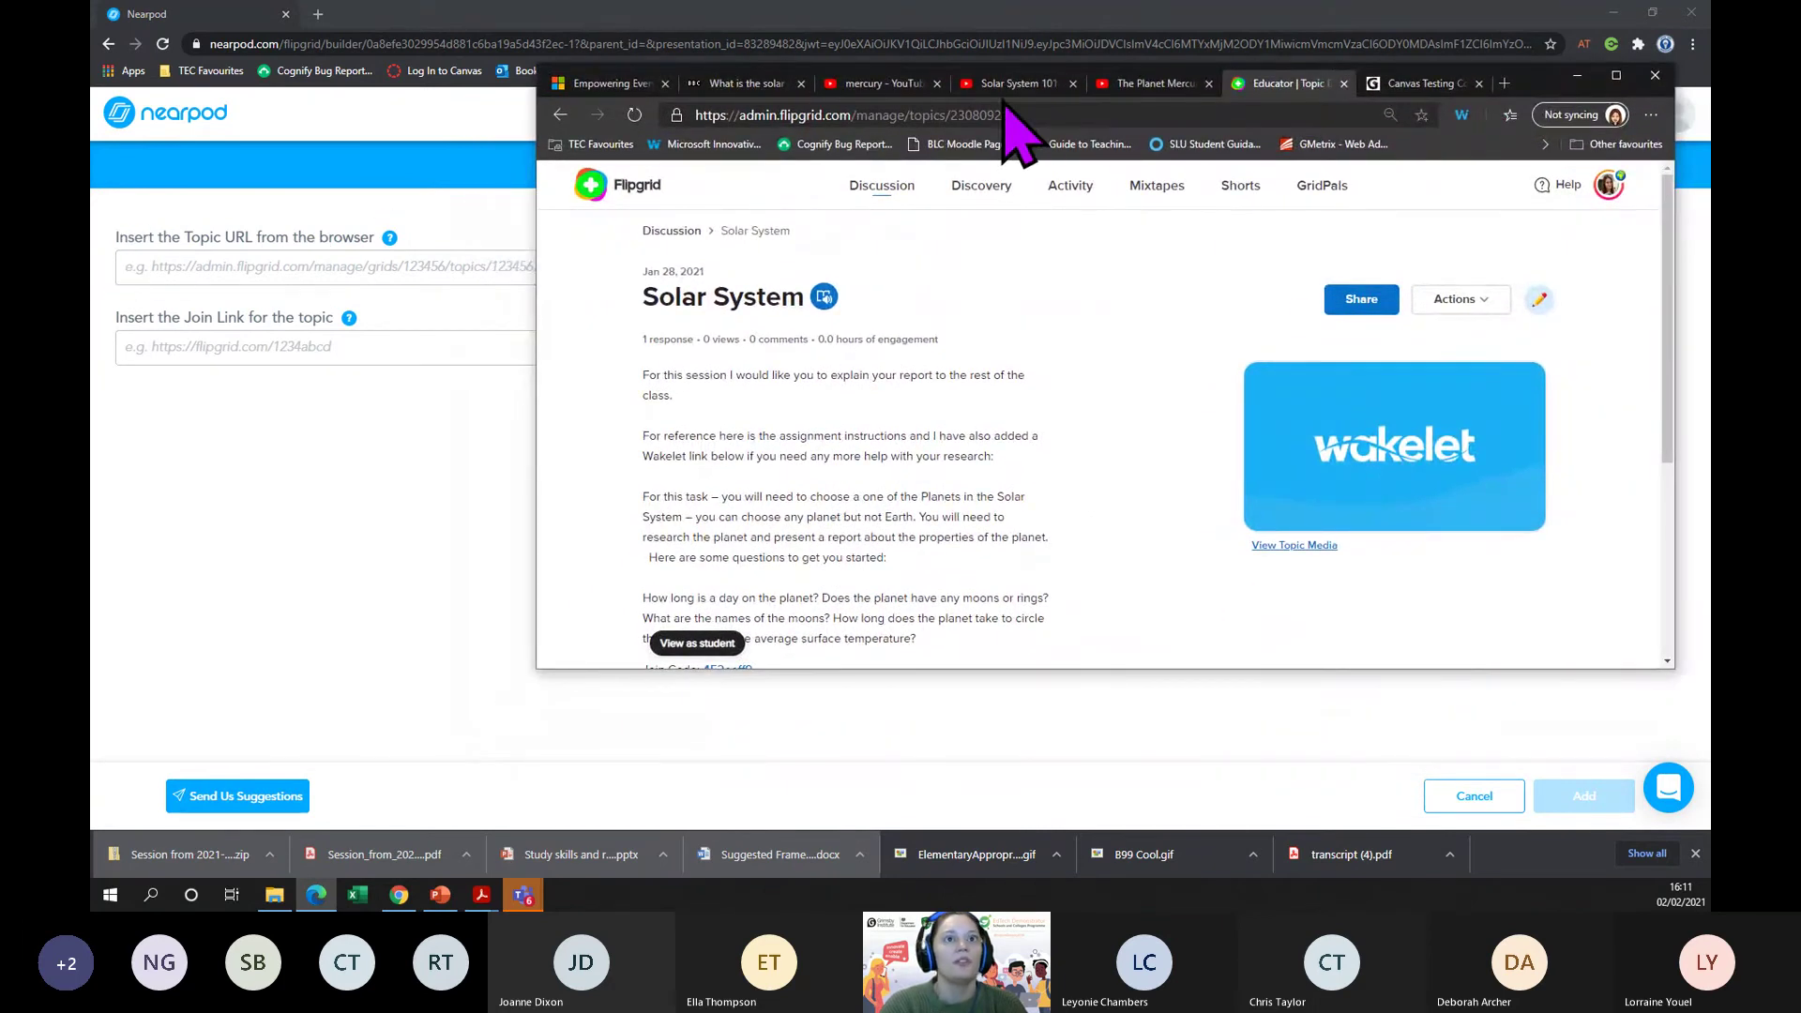
left_click(1086, 115)
key("ctrl+c")
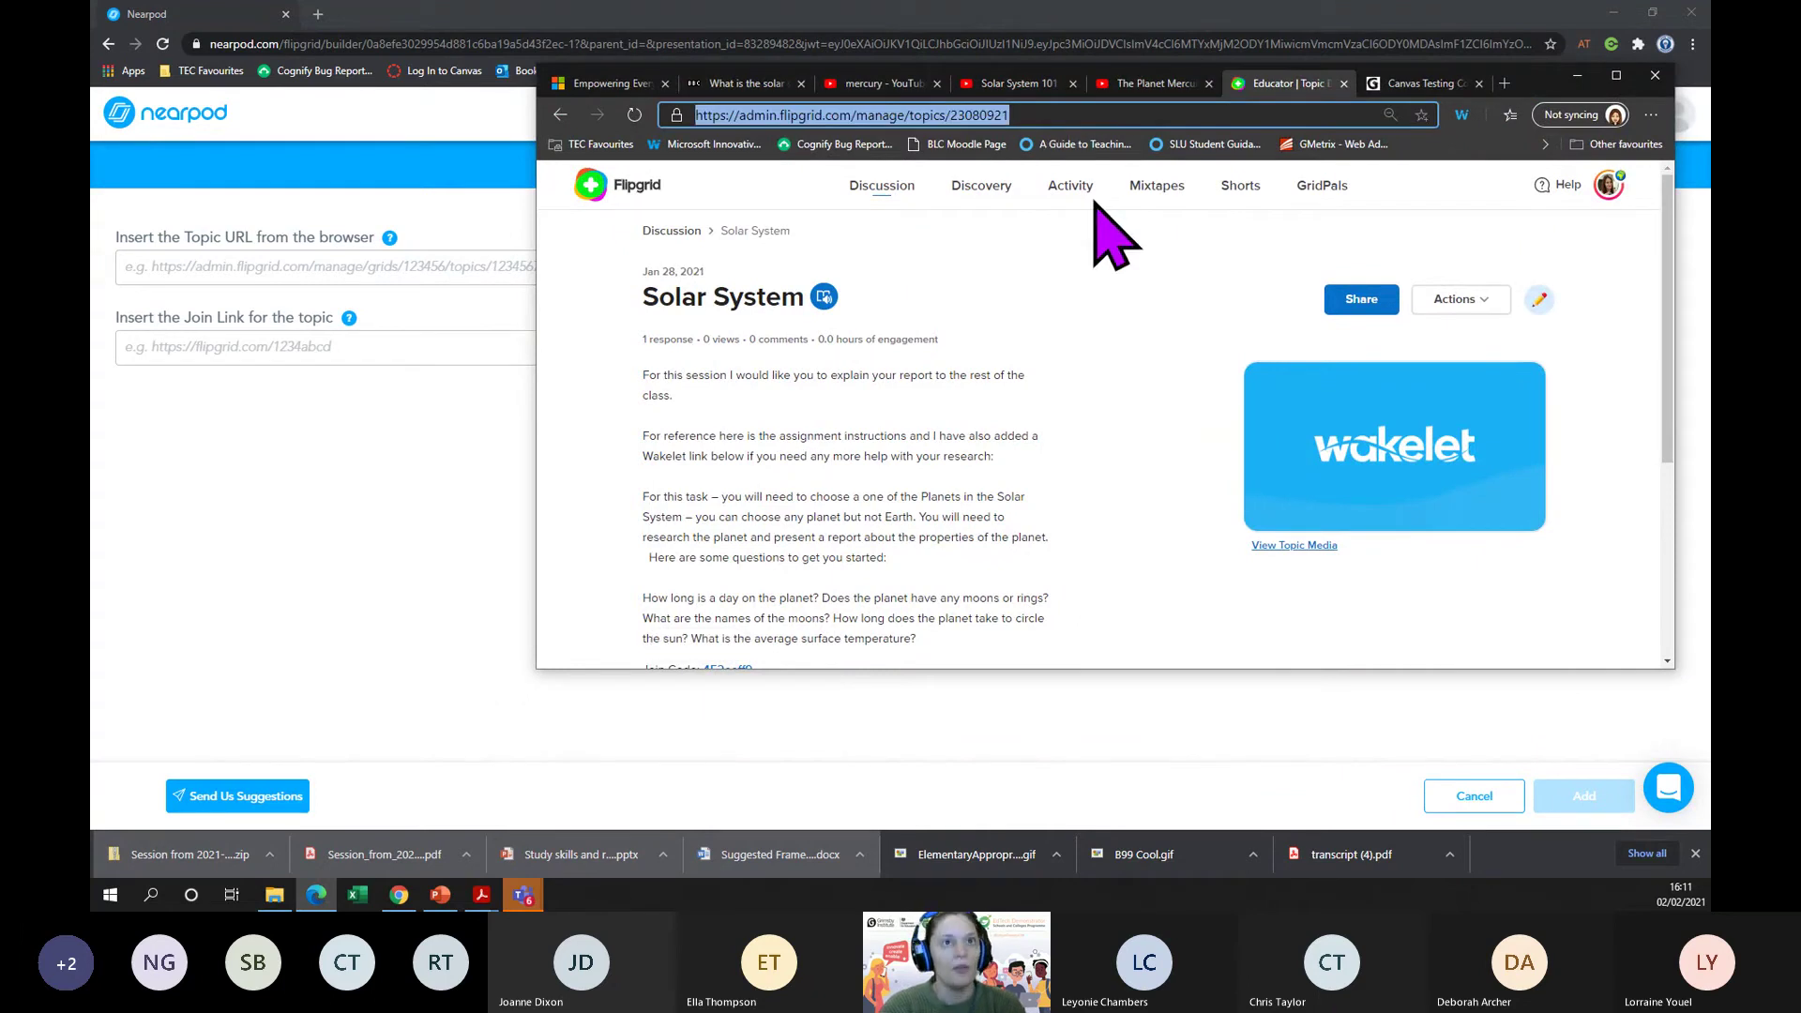
left_click(338, 432)
left_click(328, 268)
key("ctrl+v")
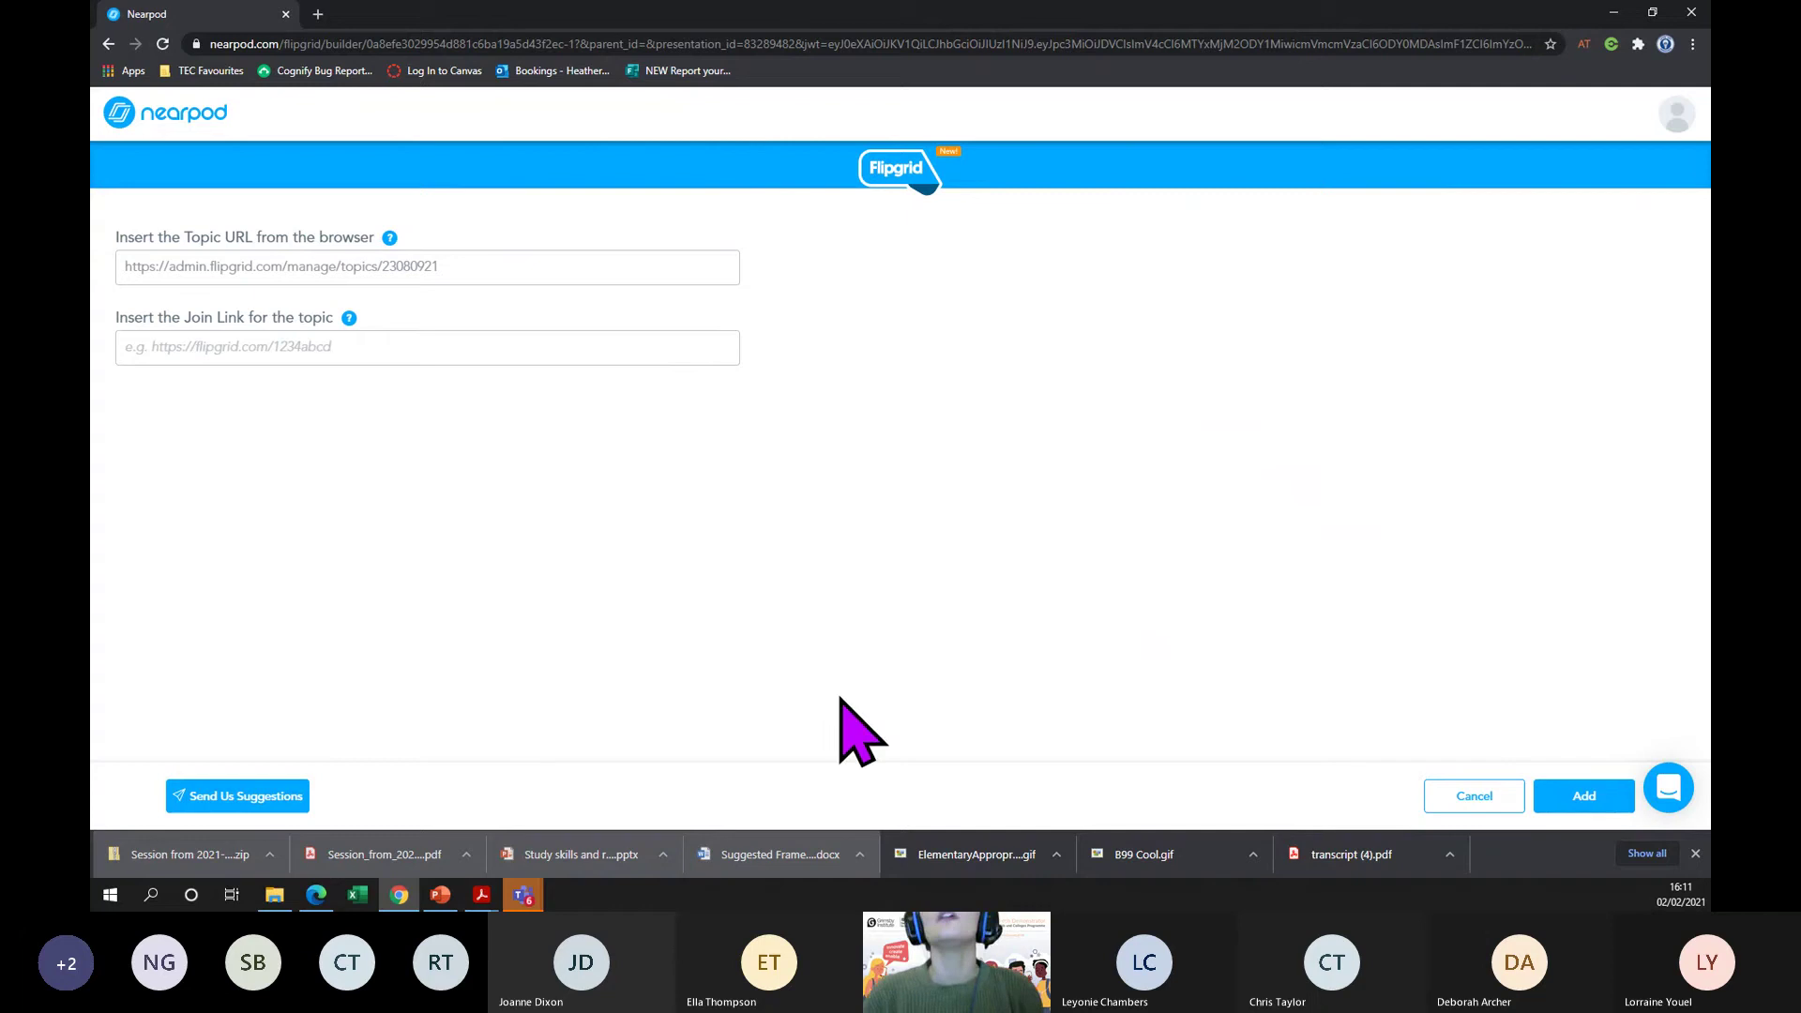
- Copy the join link from the Solar System topic in Edge, paste it as the activity's Join Link in Chrome, and add the Flipgrid activity
key("Tab")
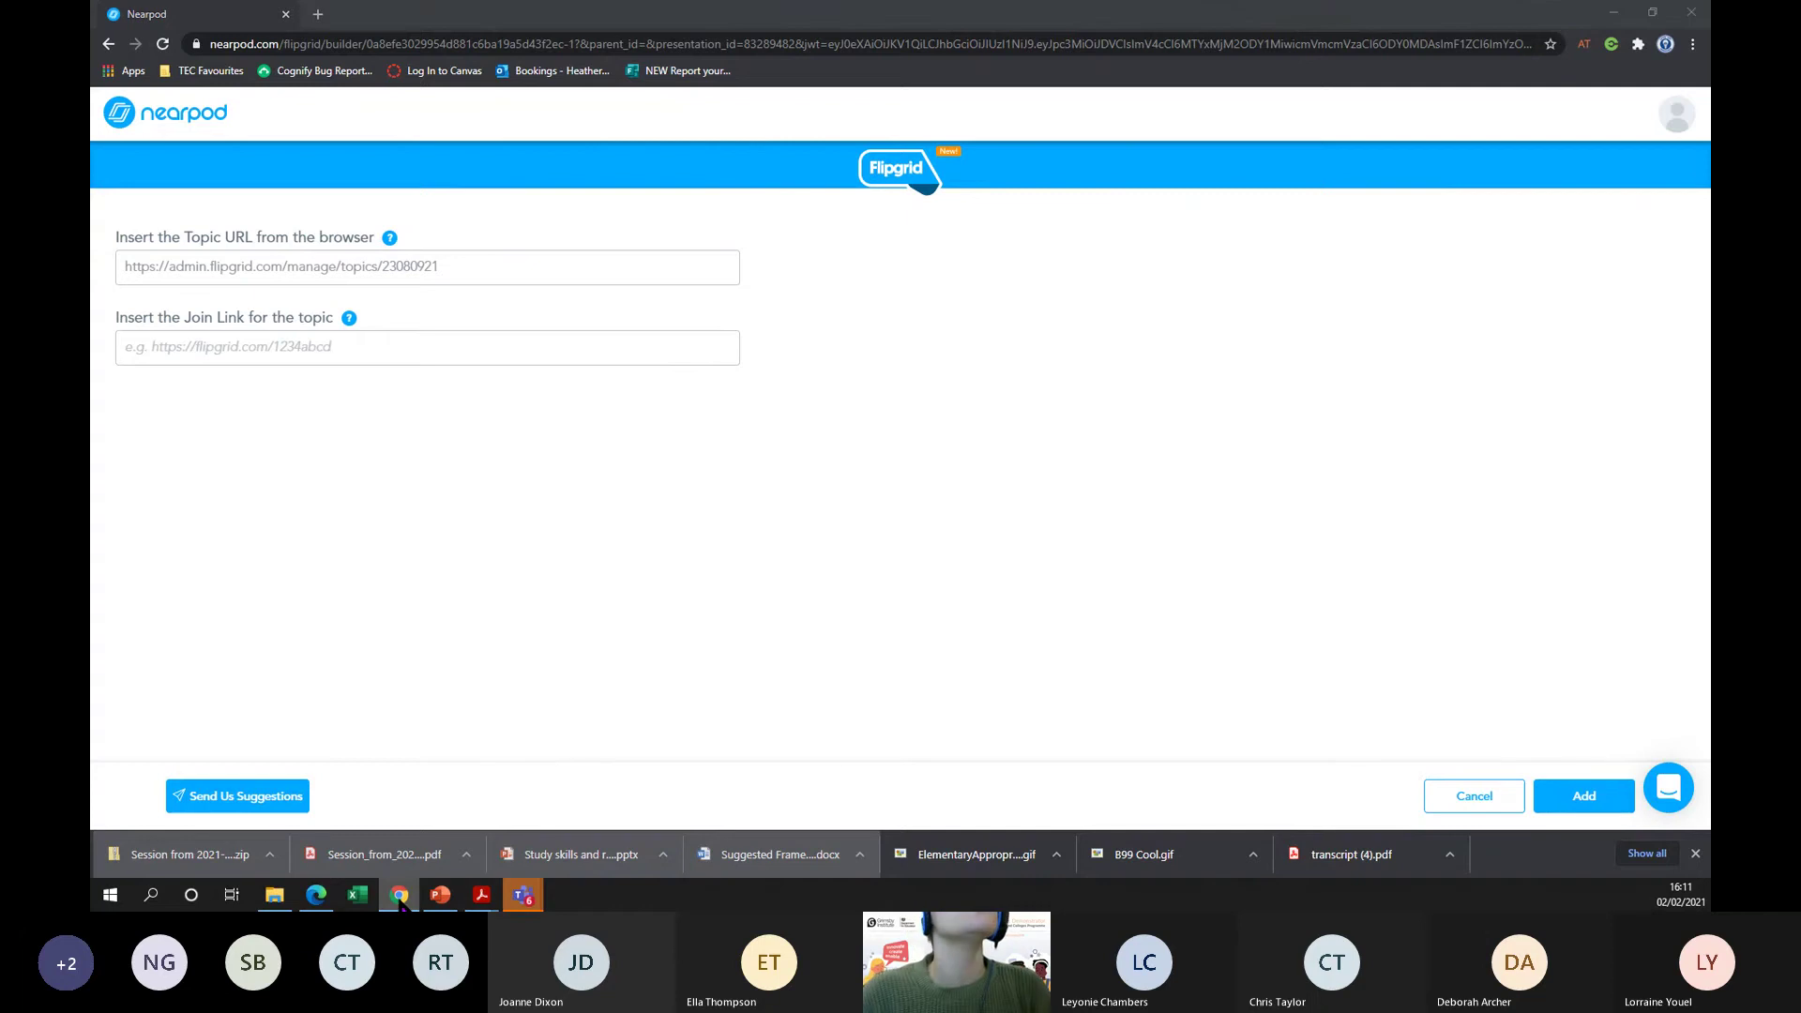
left_click(316, 894)
scroll(1036, 347, "down", 3)
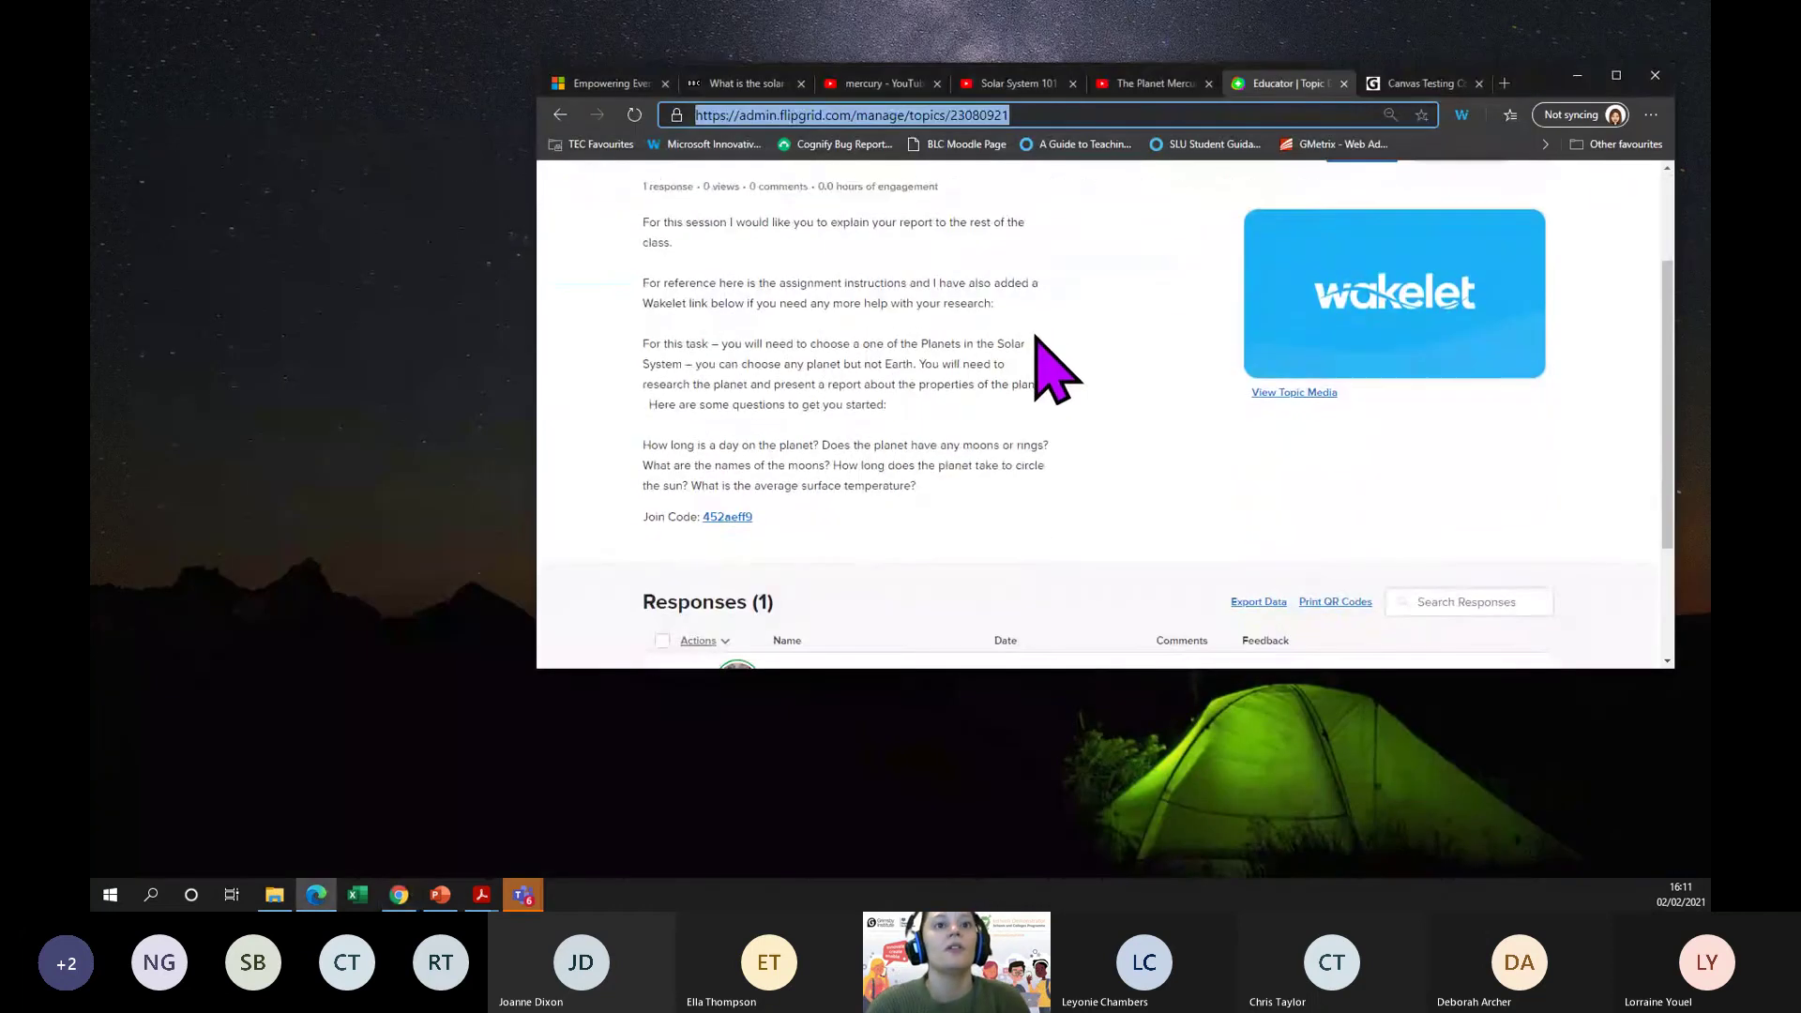
right_click(733, 366)
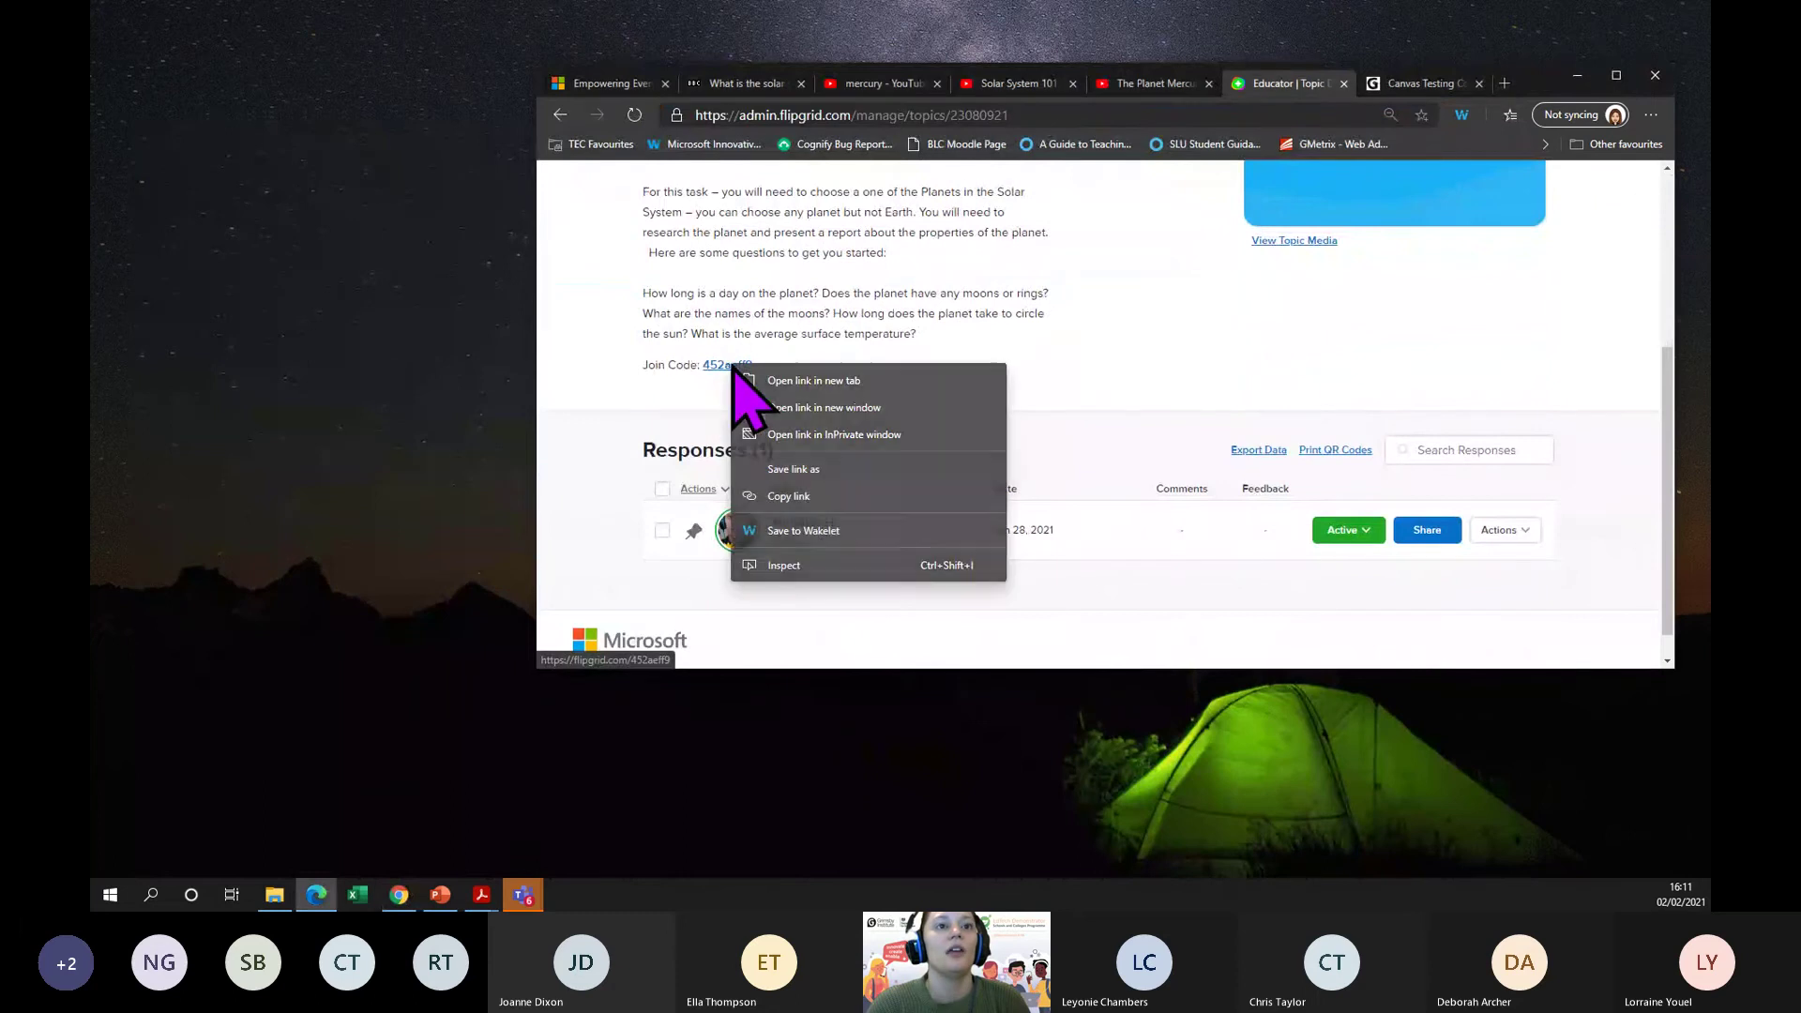
left_click(805, 498)
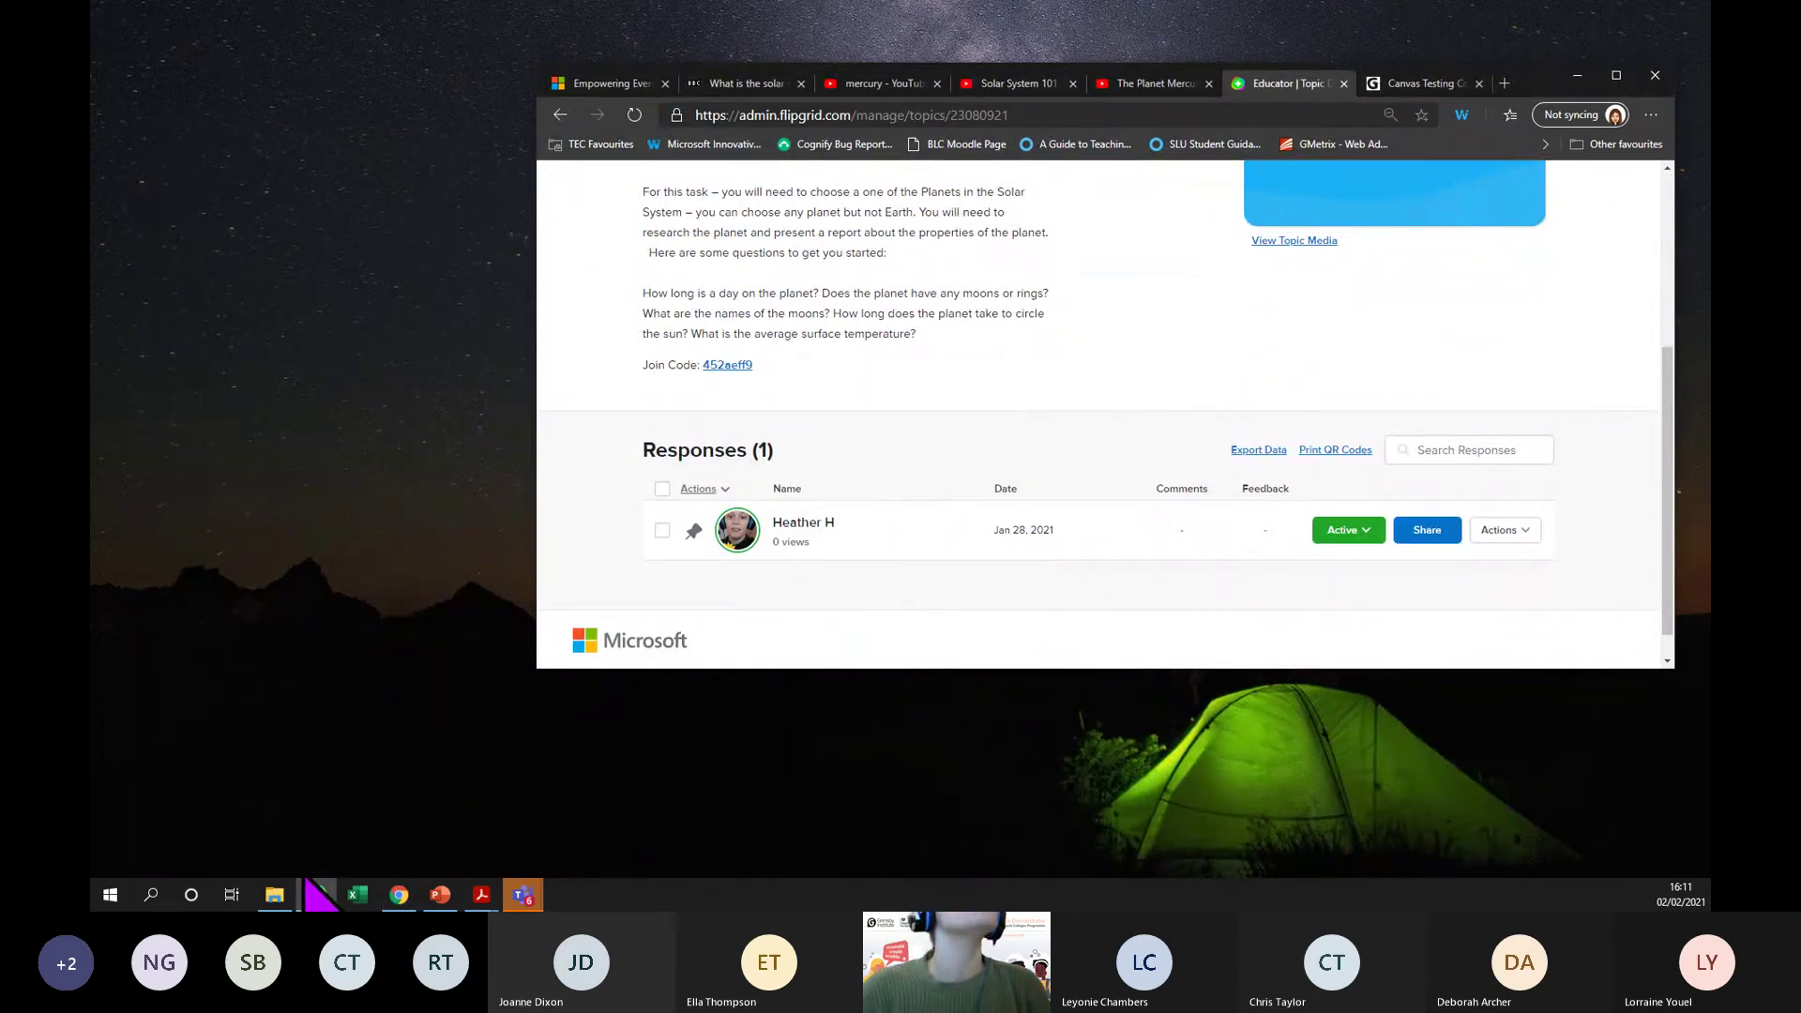
left_click(315, 895)
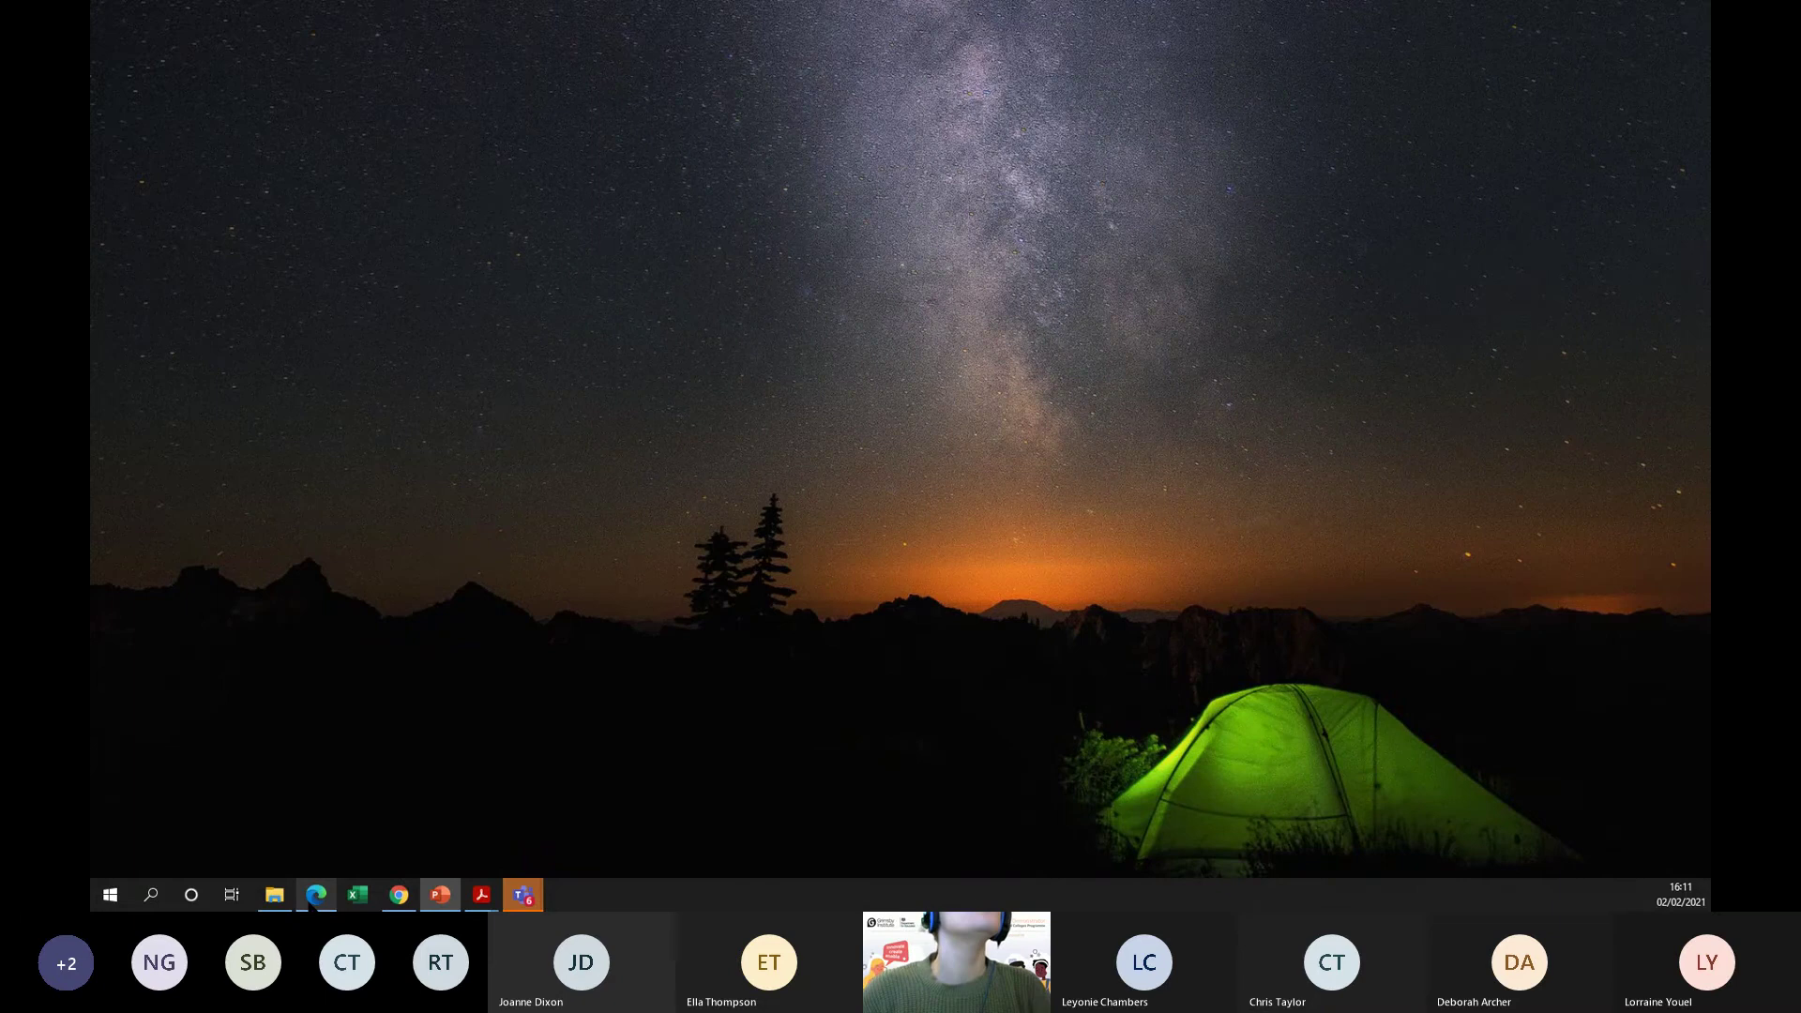
left_click(401, 897)
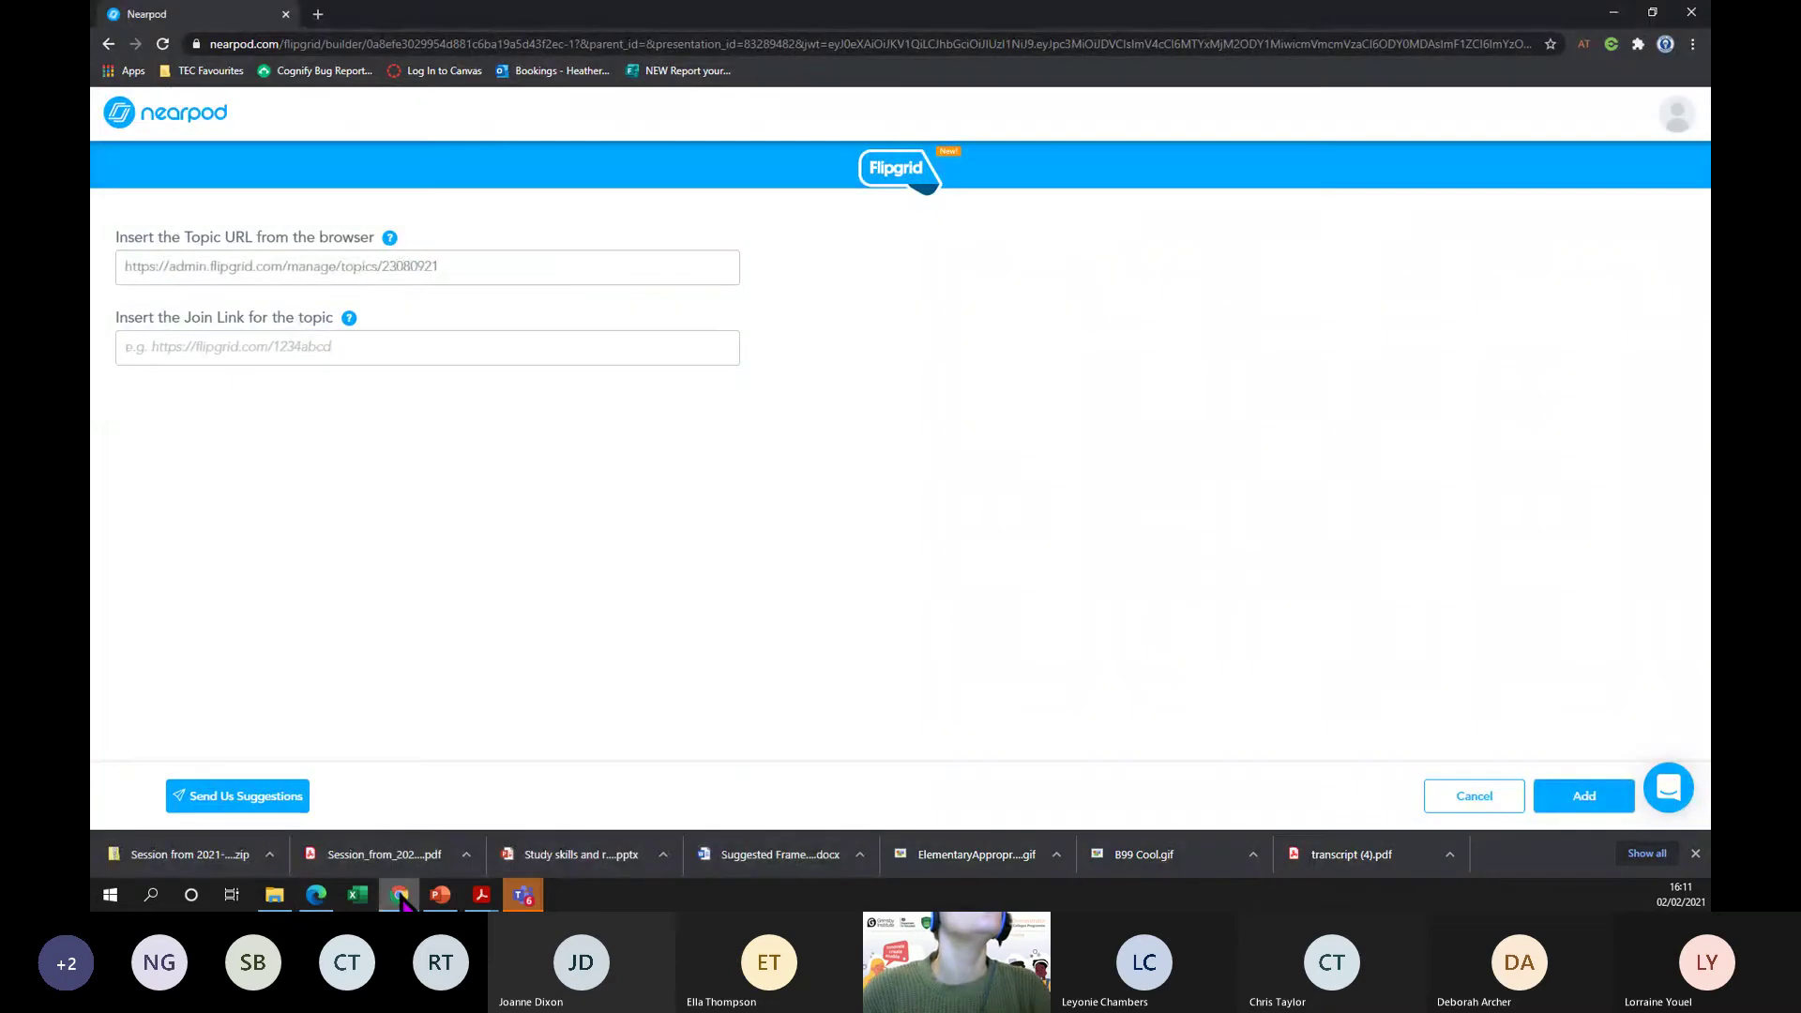
left_click(369, 346)
key("ctrl+v")
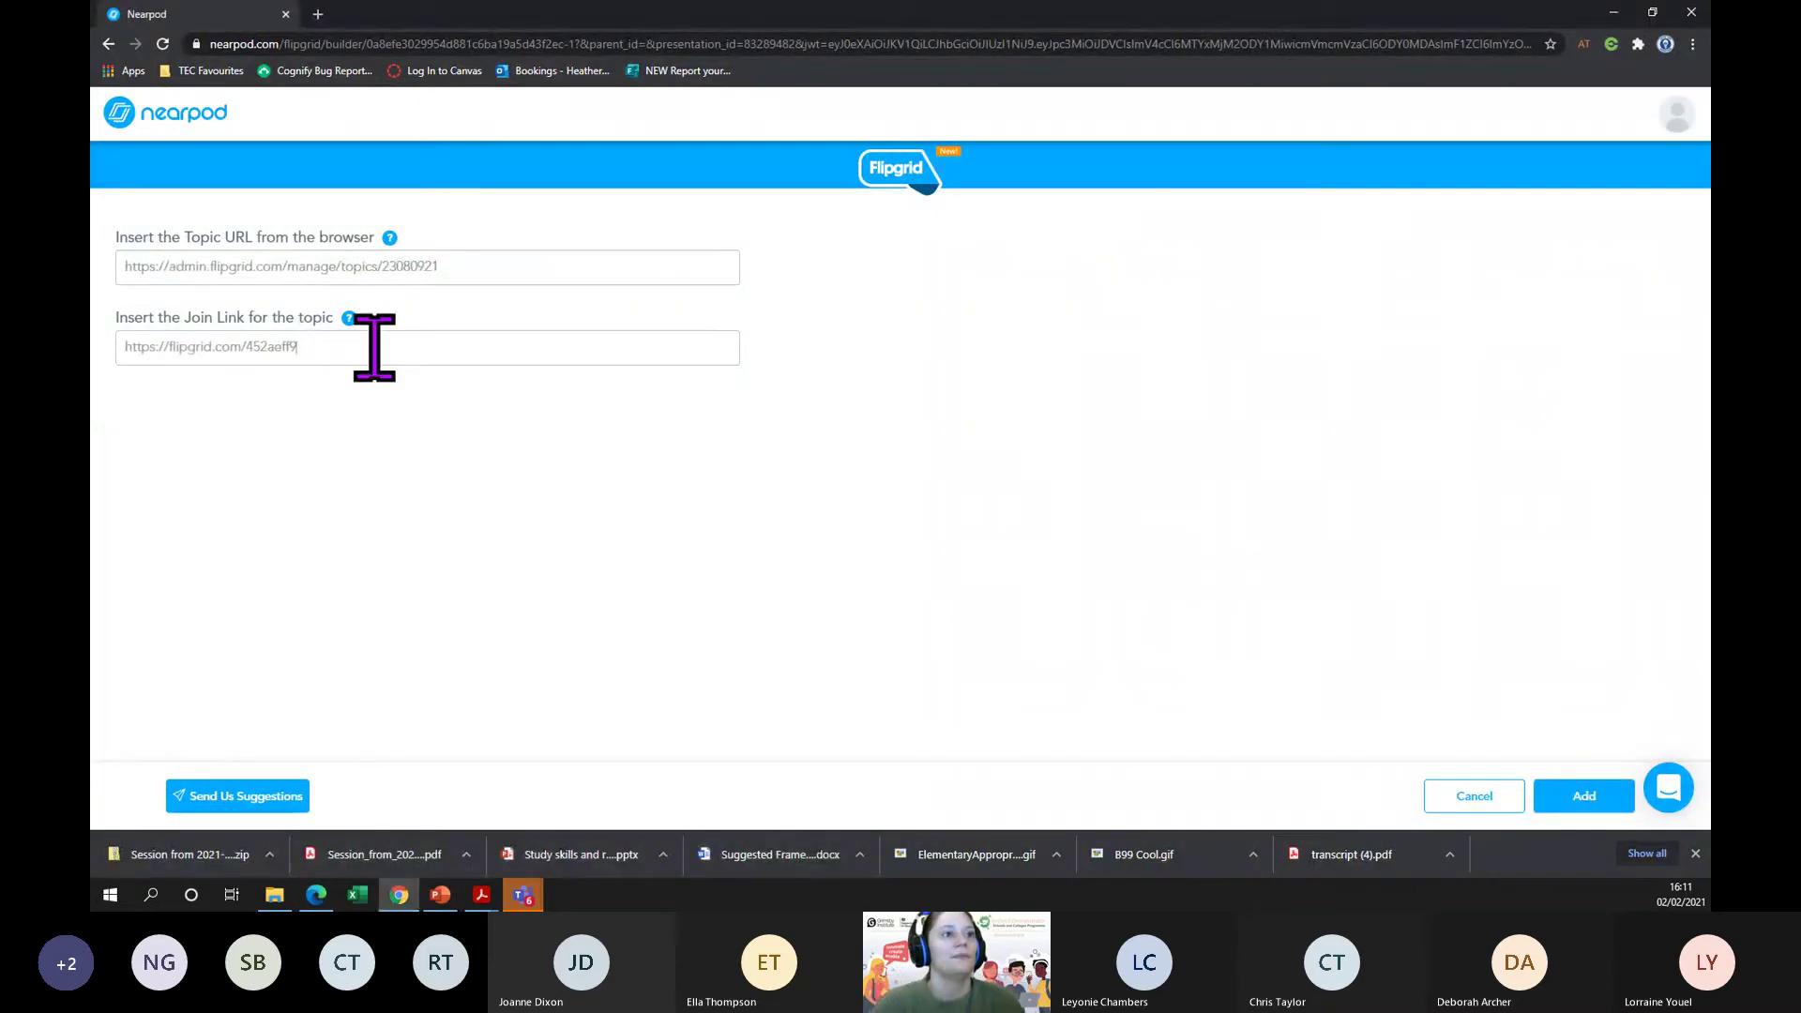
left_click(1583, 799)
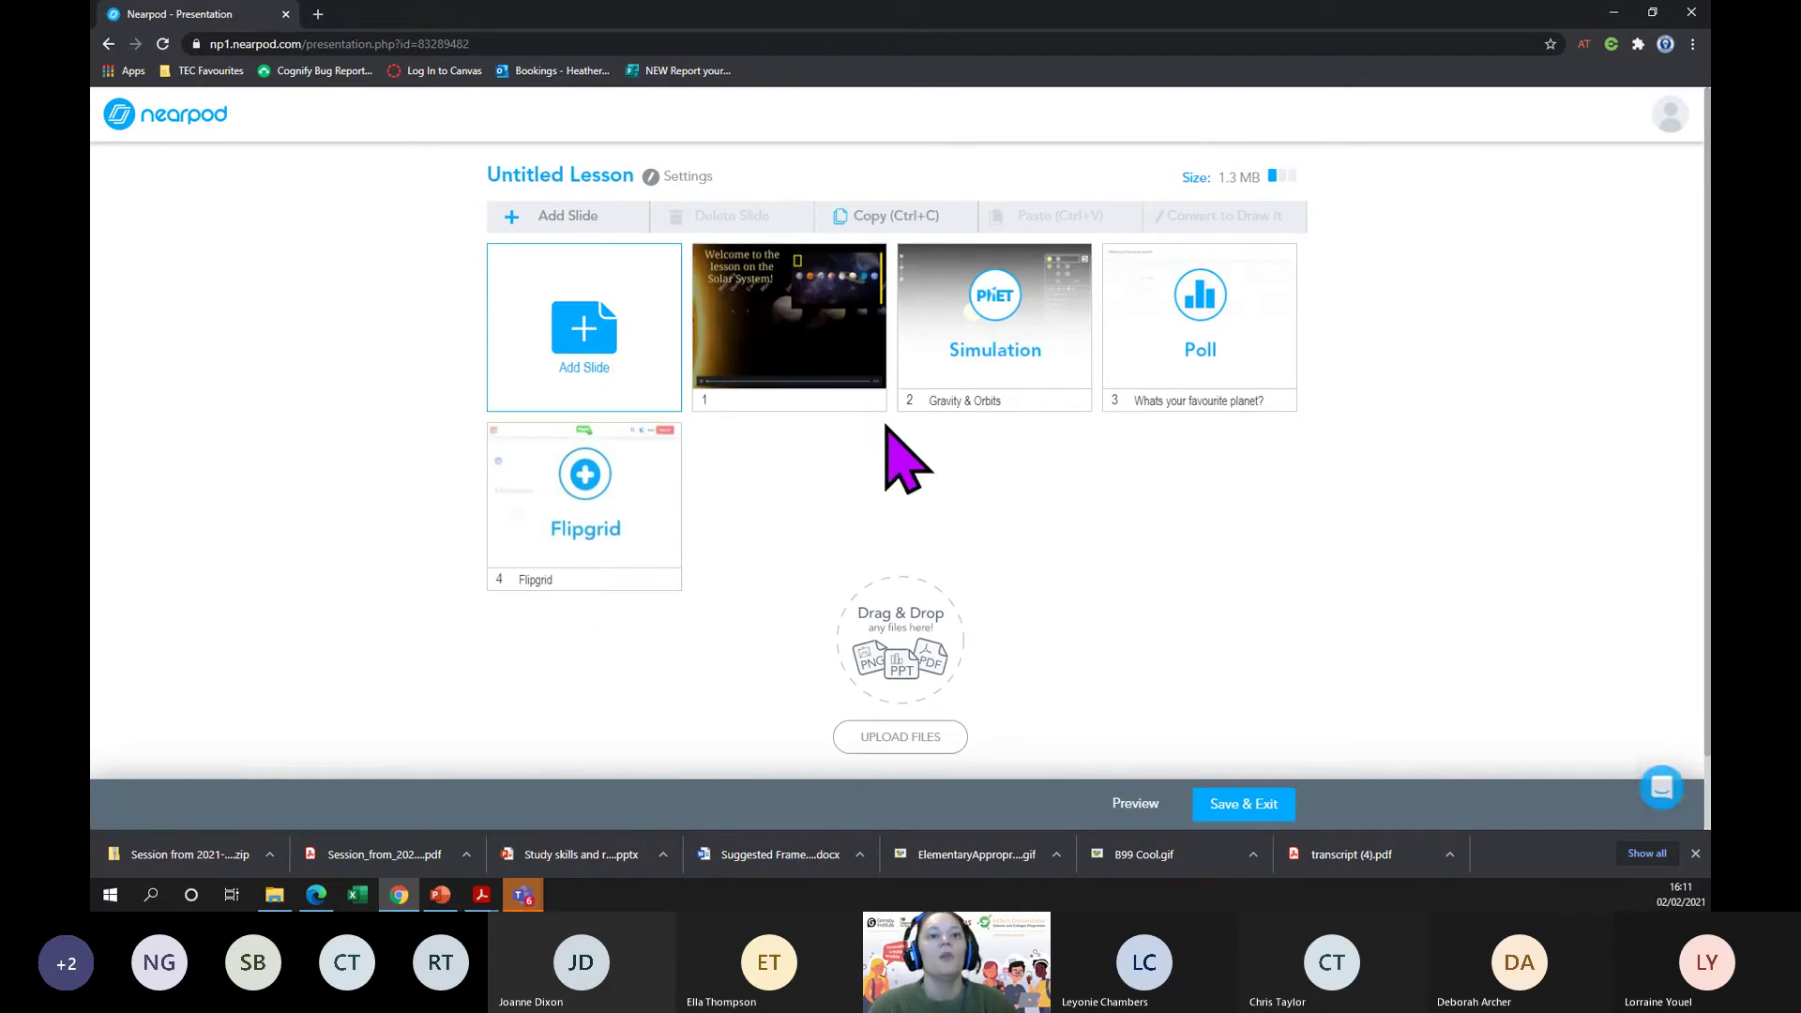
- Name the lesson Solar System, look through the grade and subject options without choosing any, and save and exit the lesson
left_click(1267, 809)
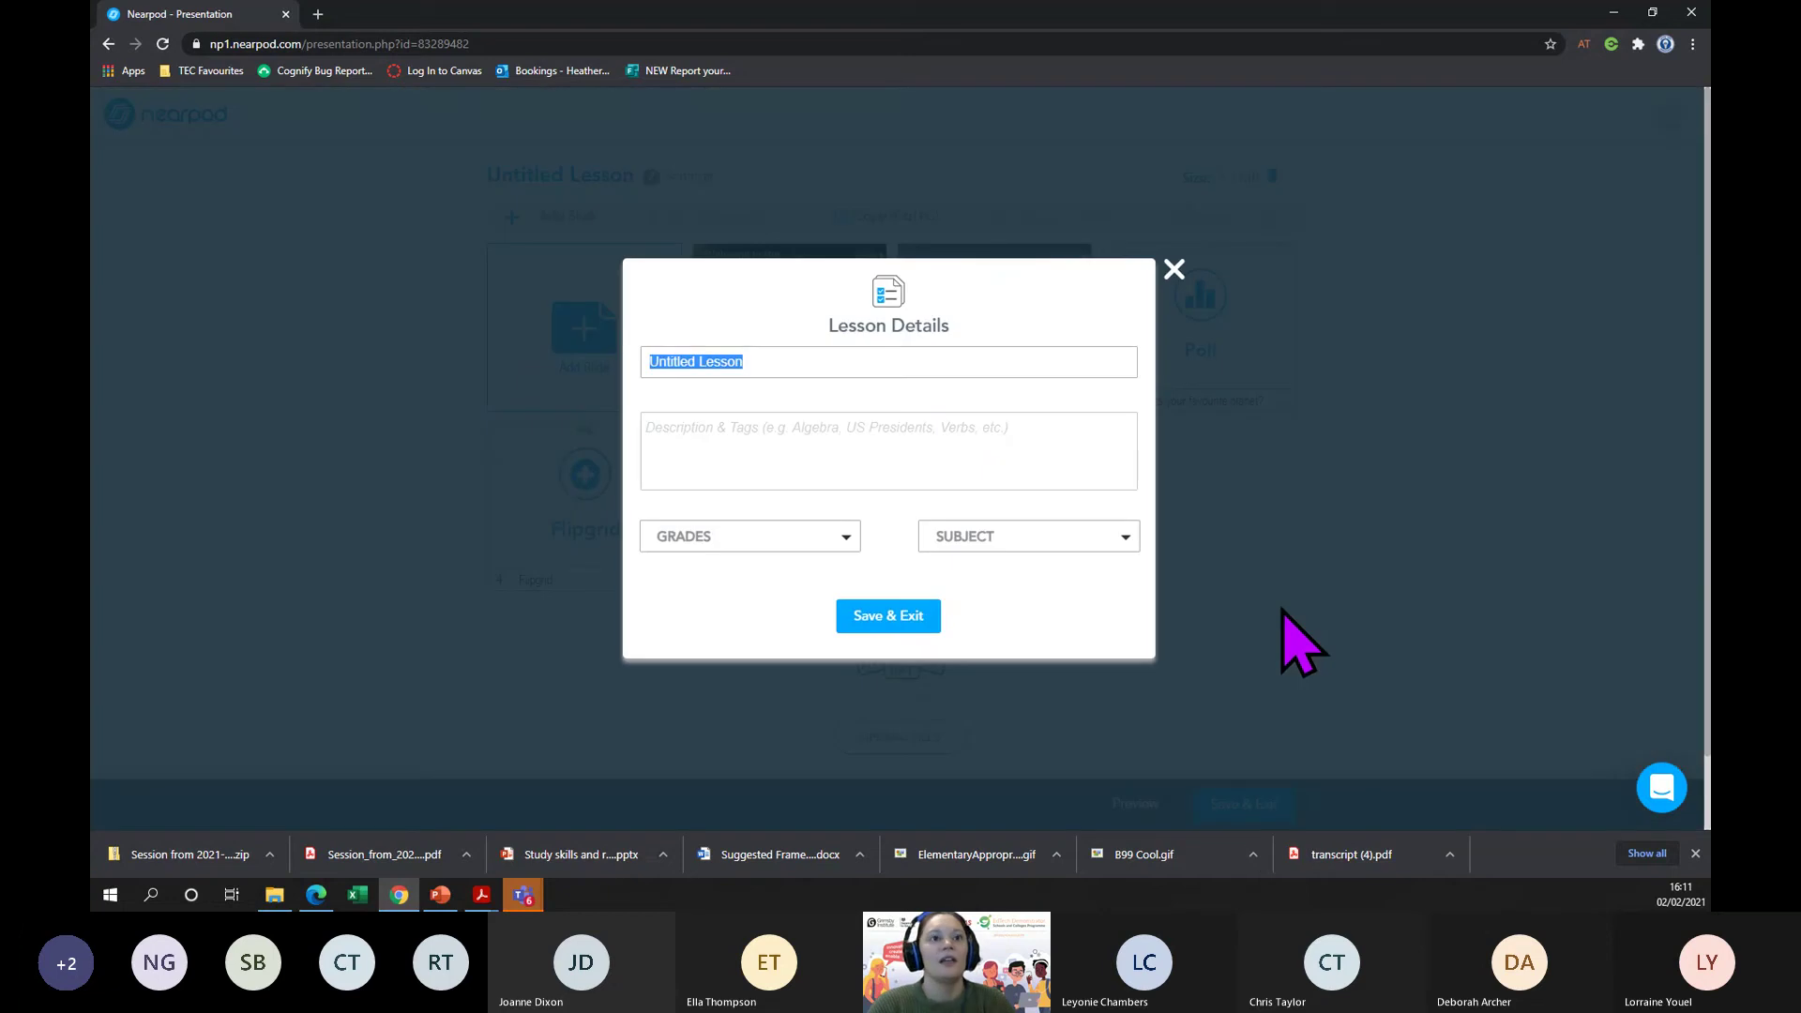
type("Solar System")
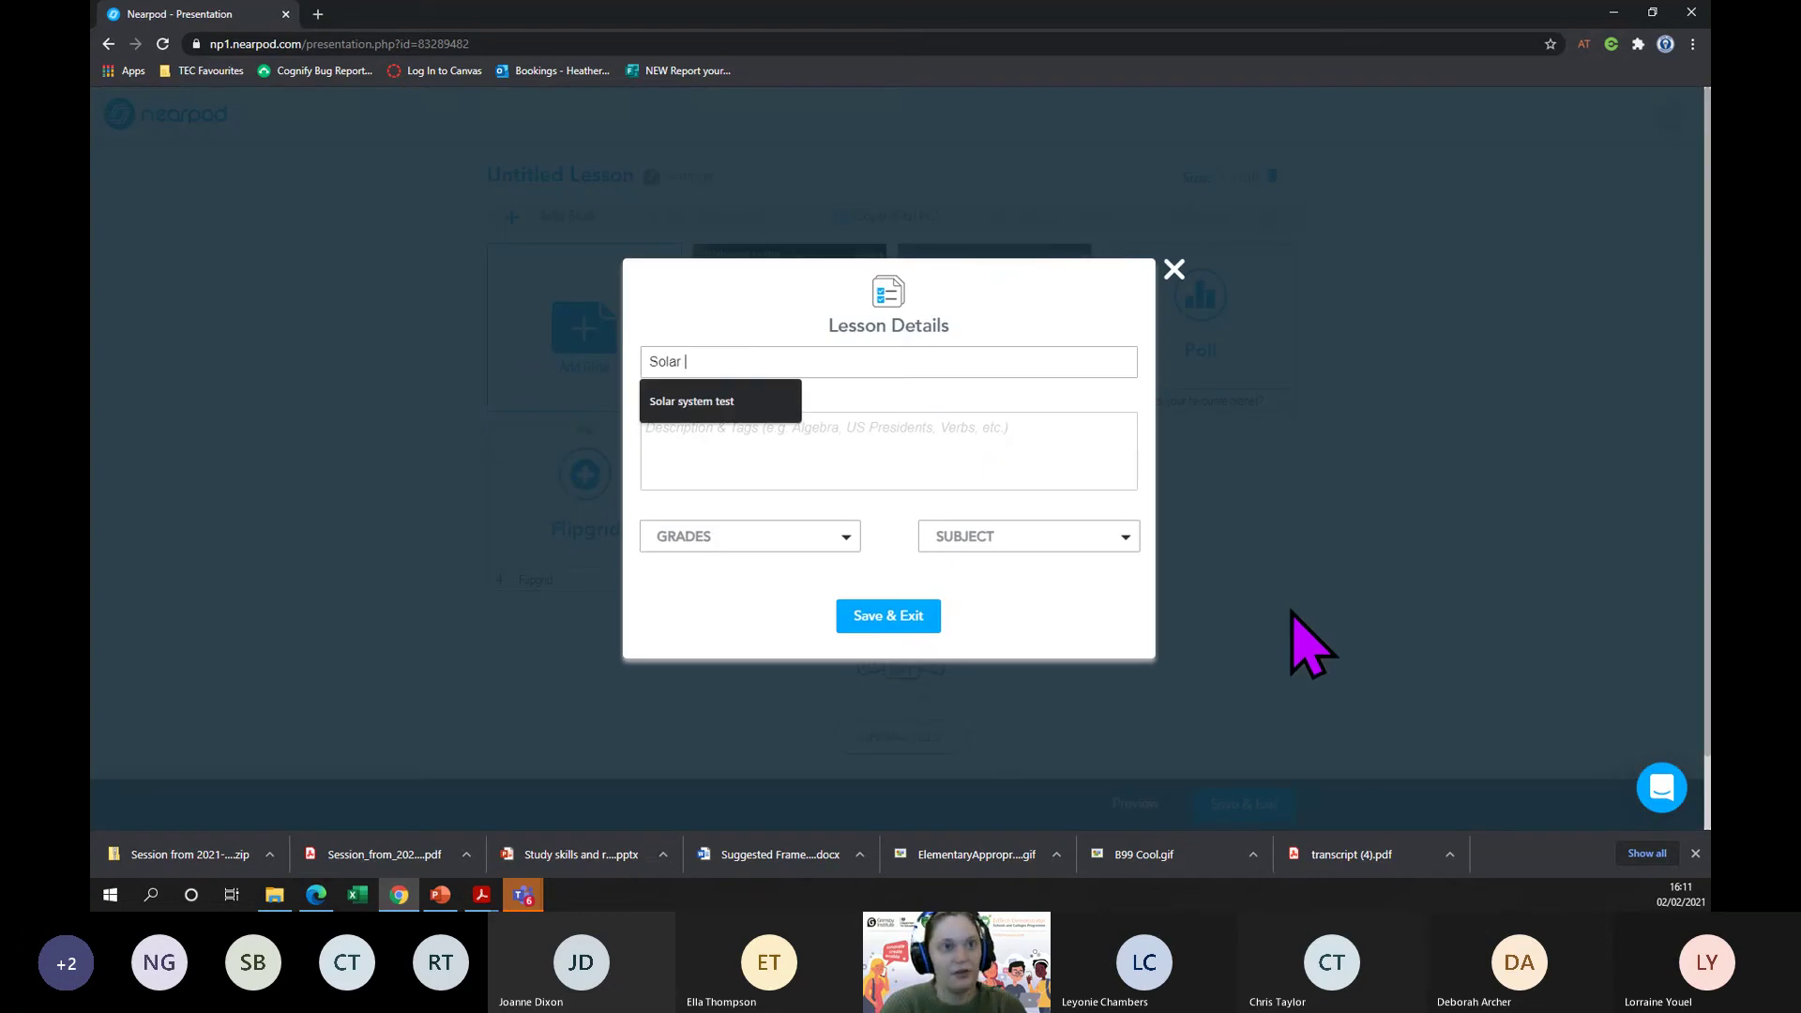
left_click(1022, 469)
left_click(829, 549)
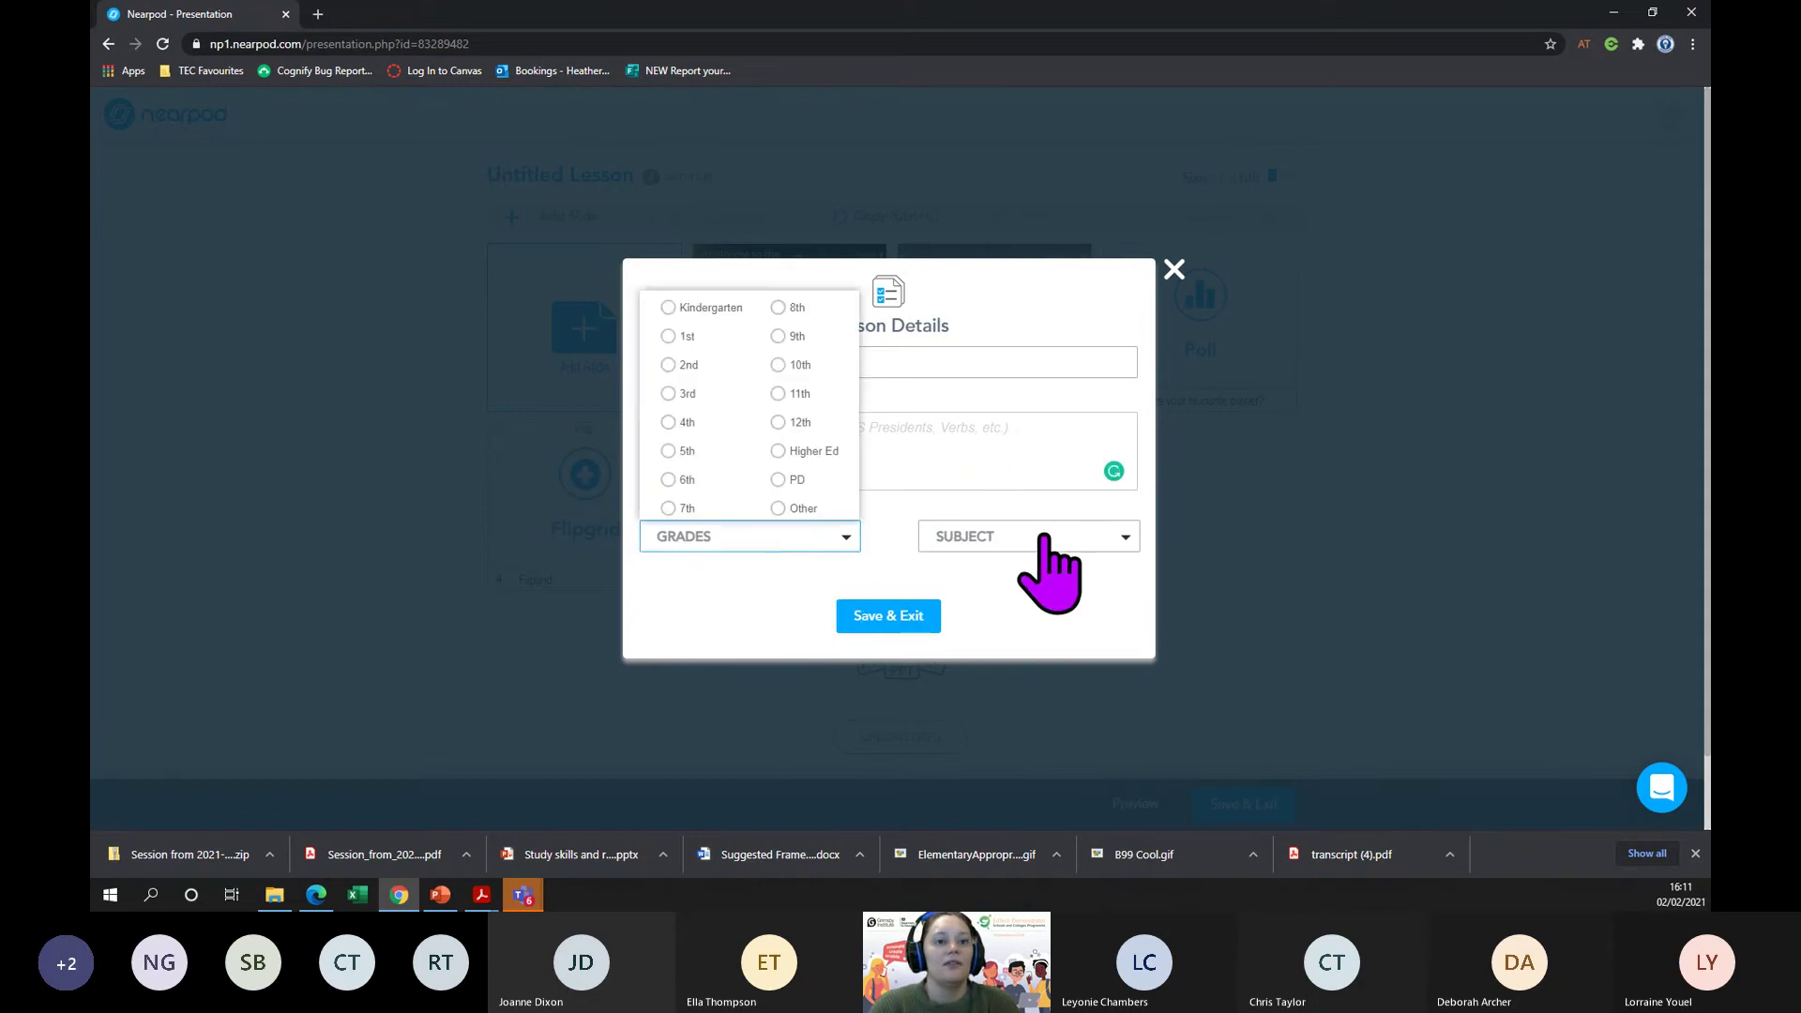
left_click(1041, 539)
left_click(1065, 580)
left_click(1041, 542)
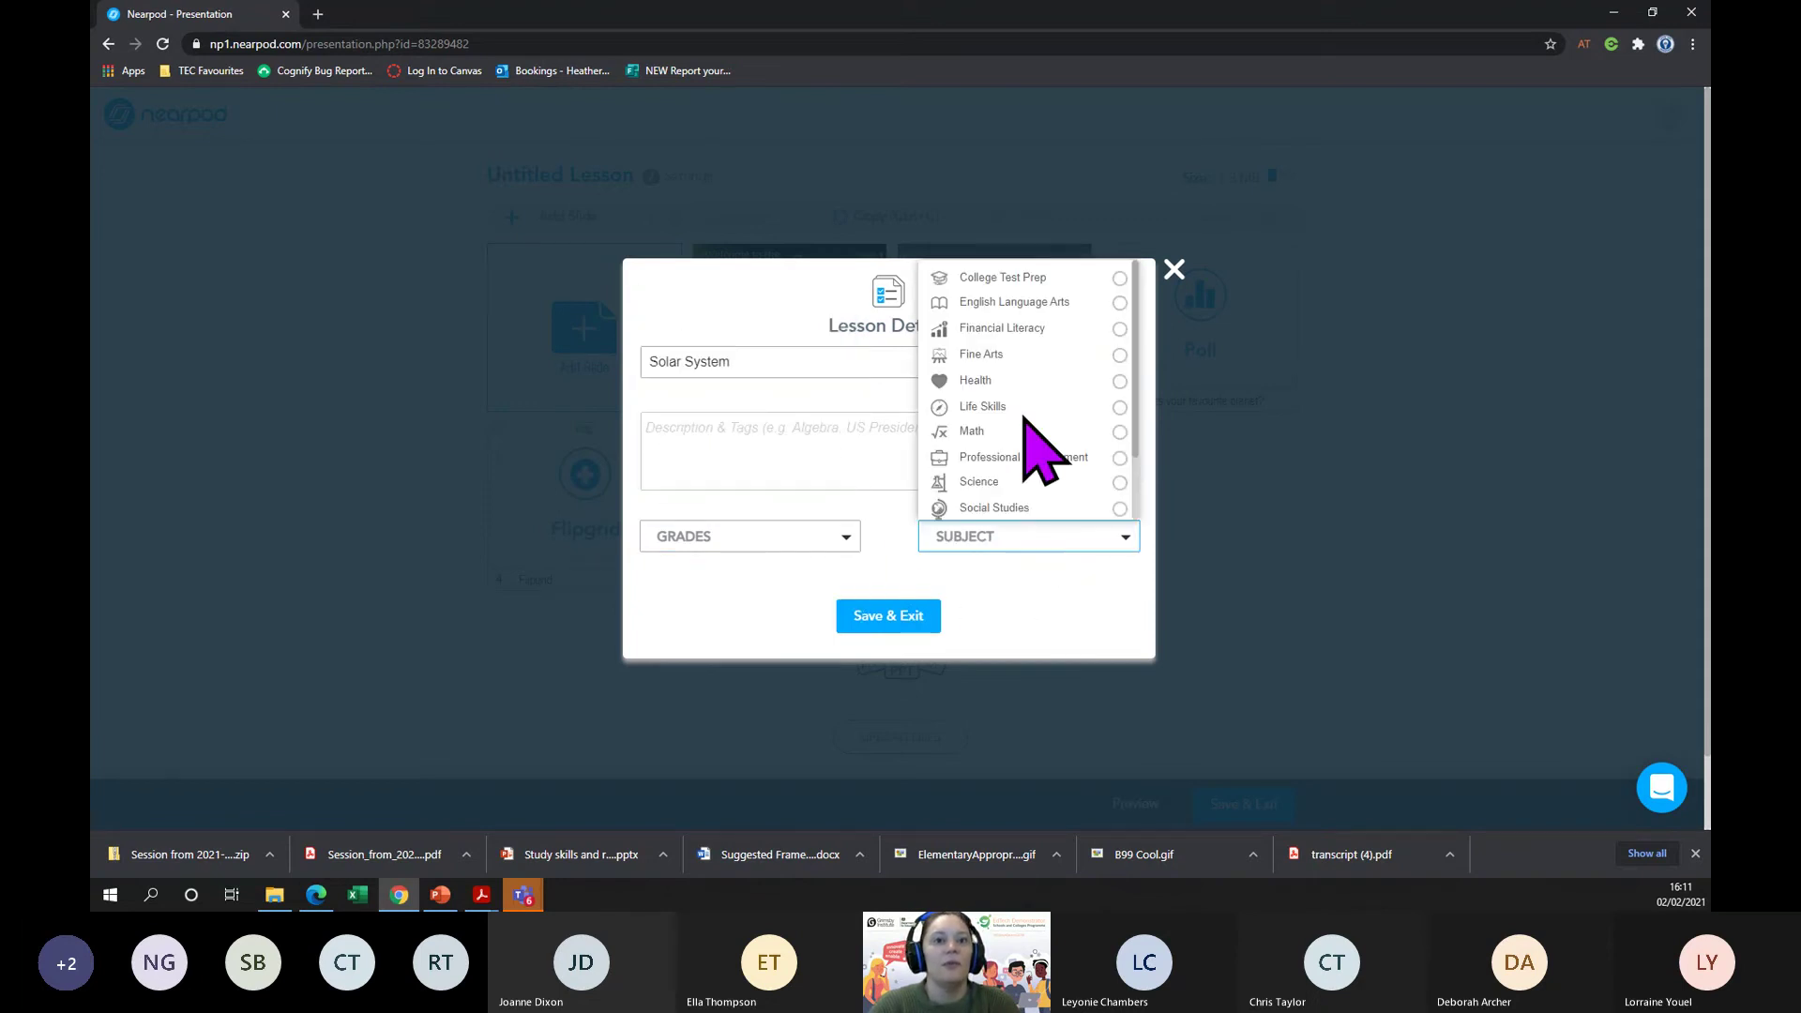
left_click(749, 542)
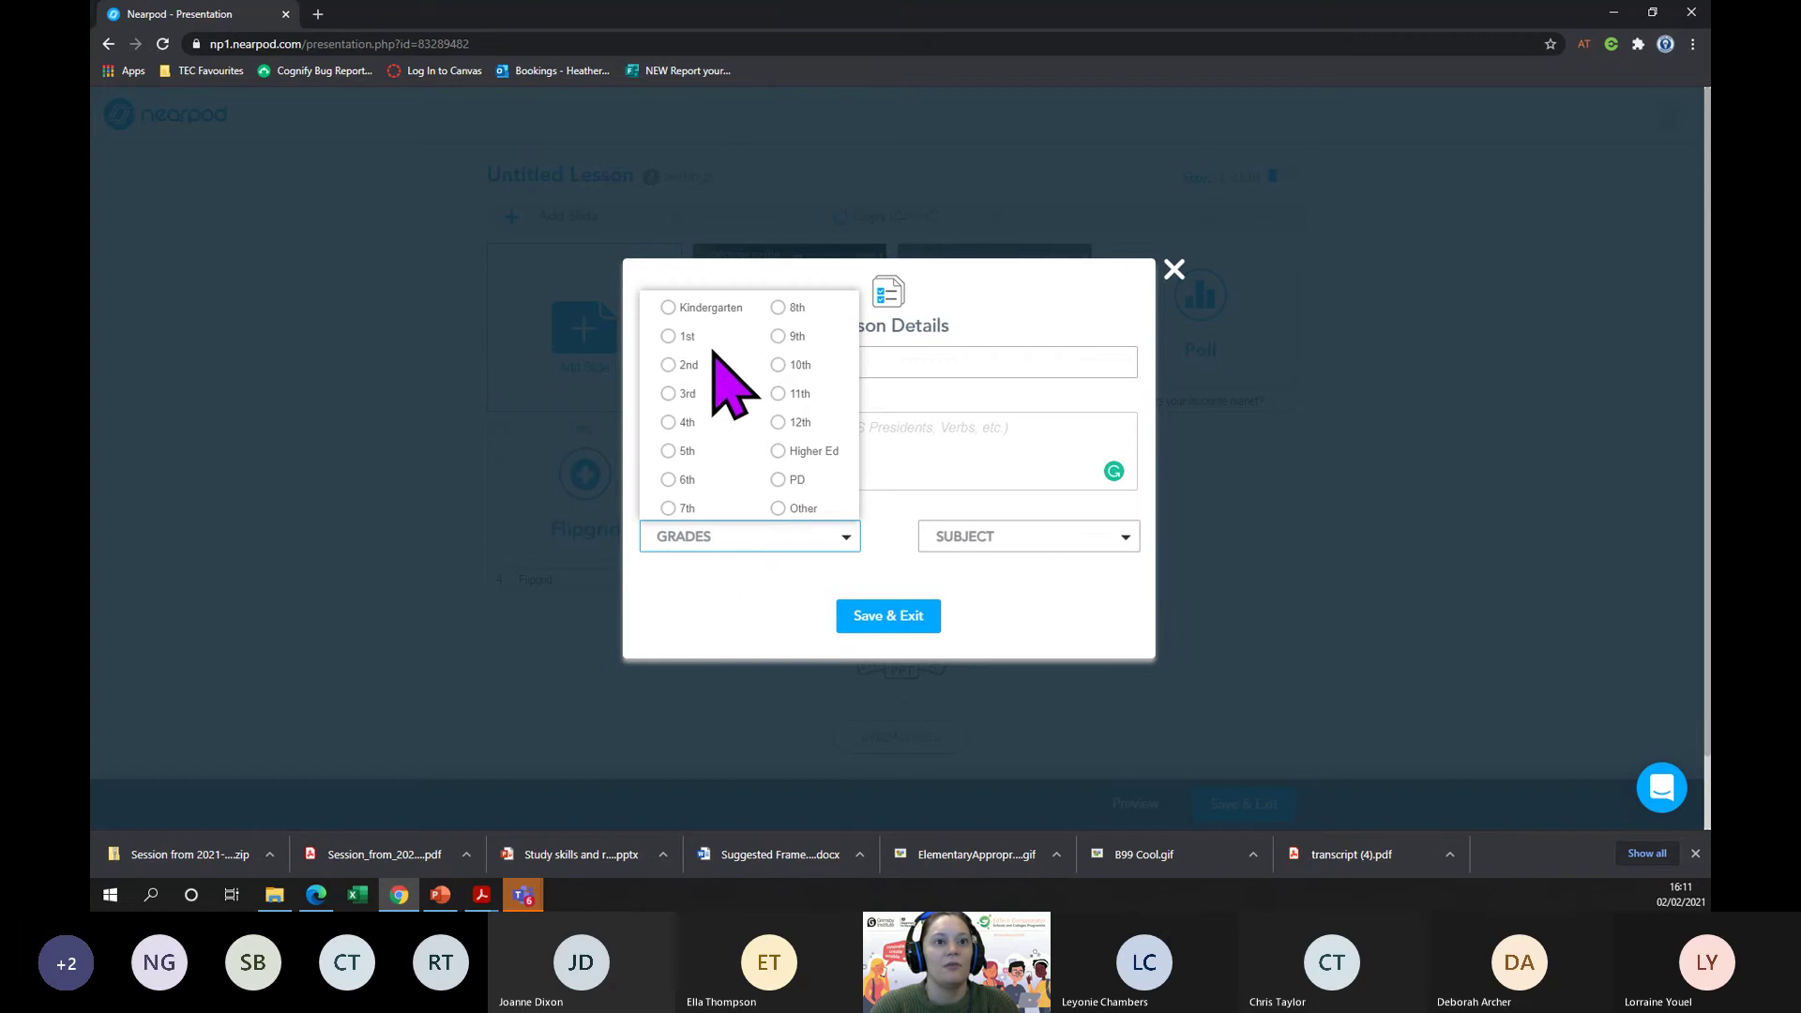
left_click(1069, 588)
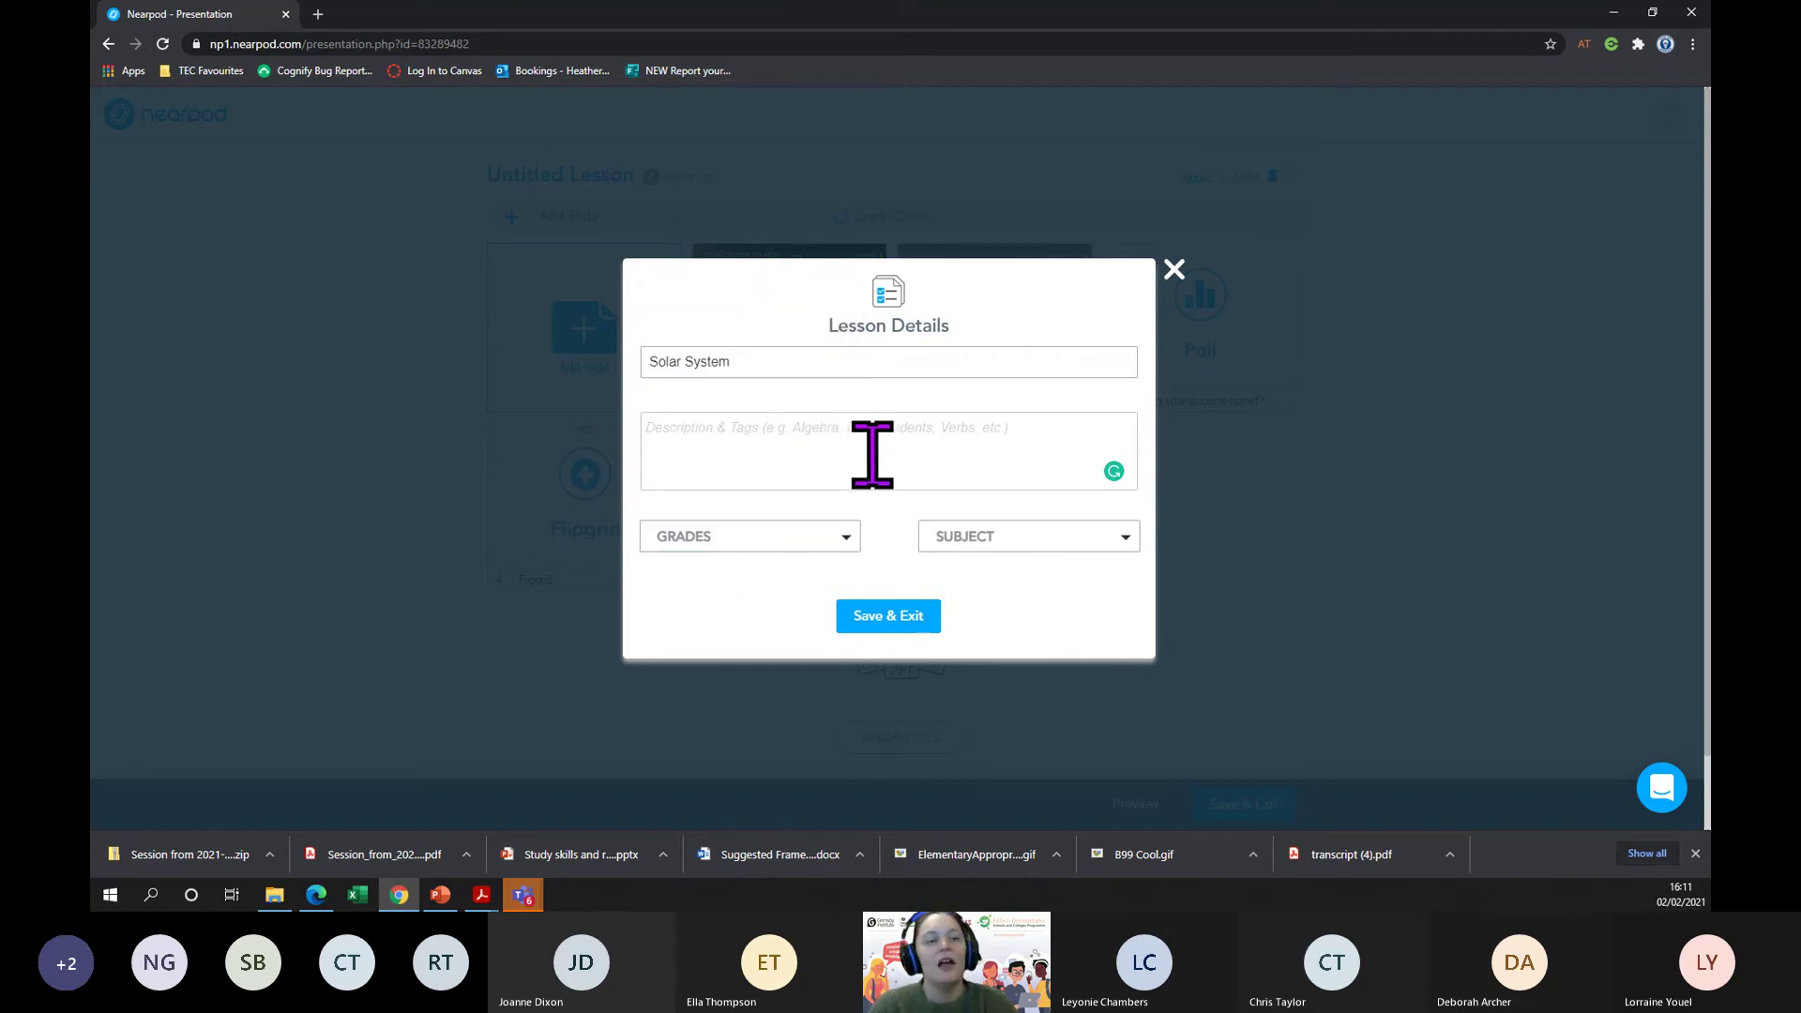
left_click(903, 621)
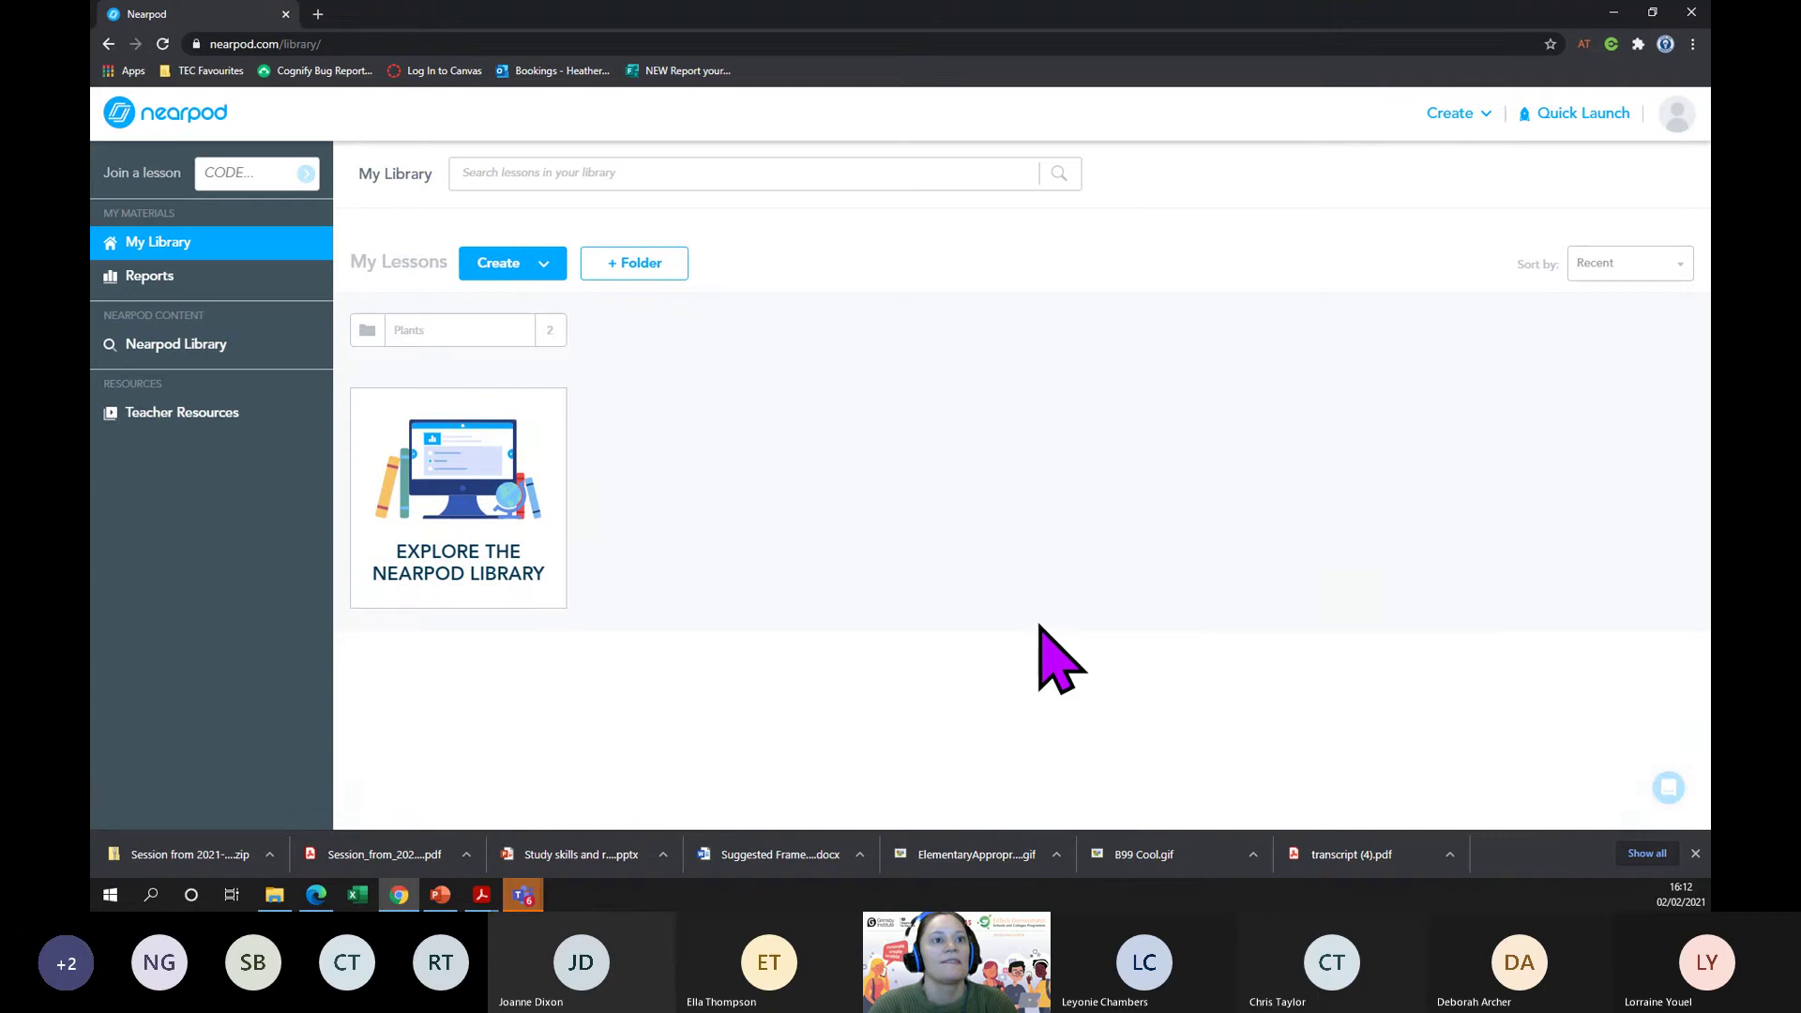
- Preview the new Solar System lesson from the library and go through its welcome slide to the PhET simulation
mouse_move(748, 488)
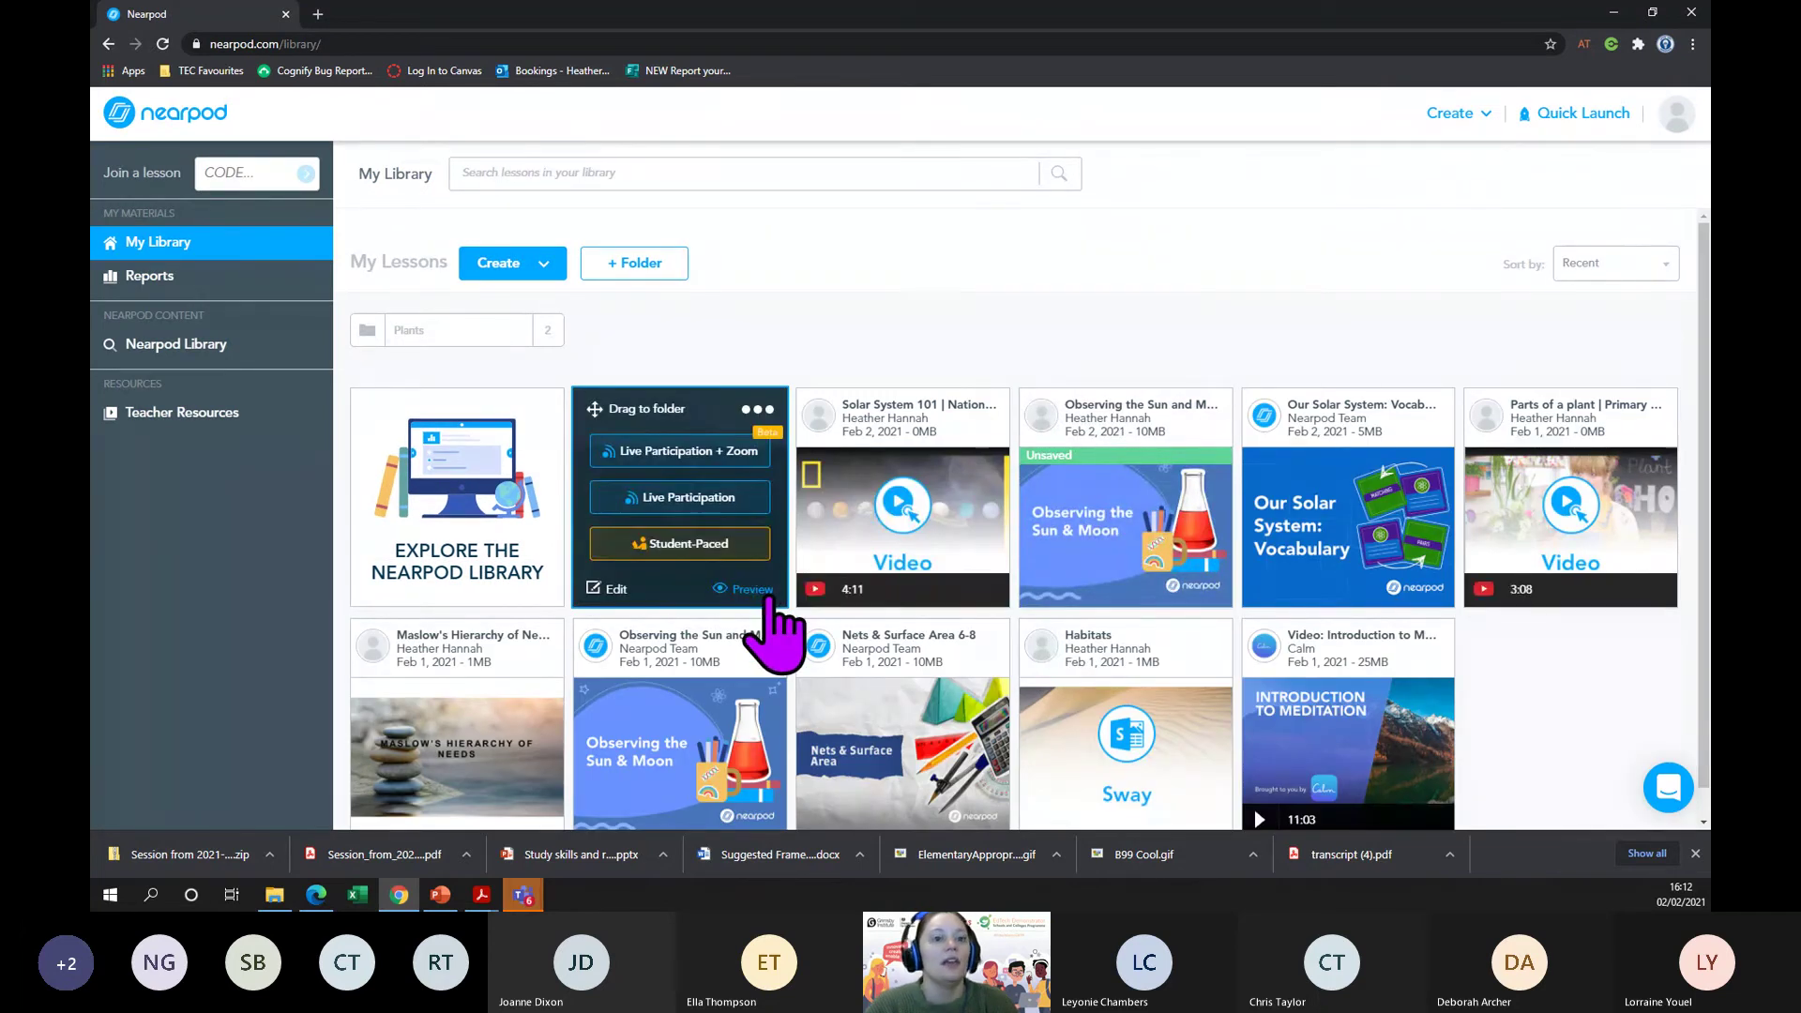
left_click(769, 591)
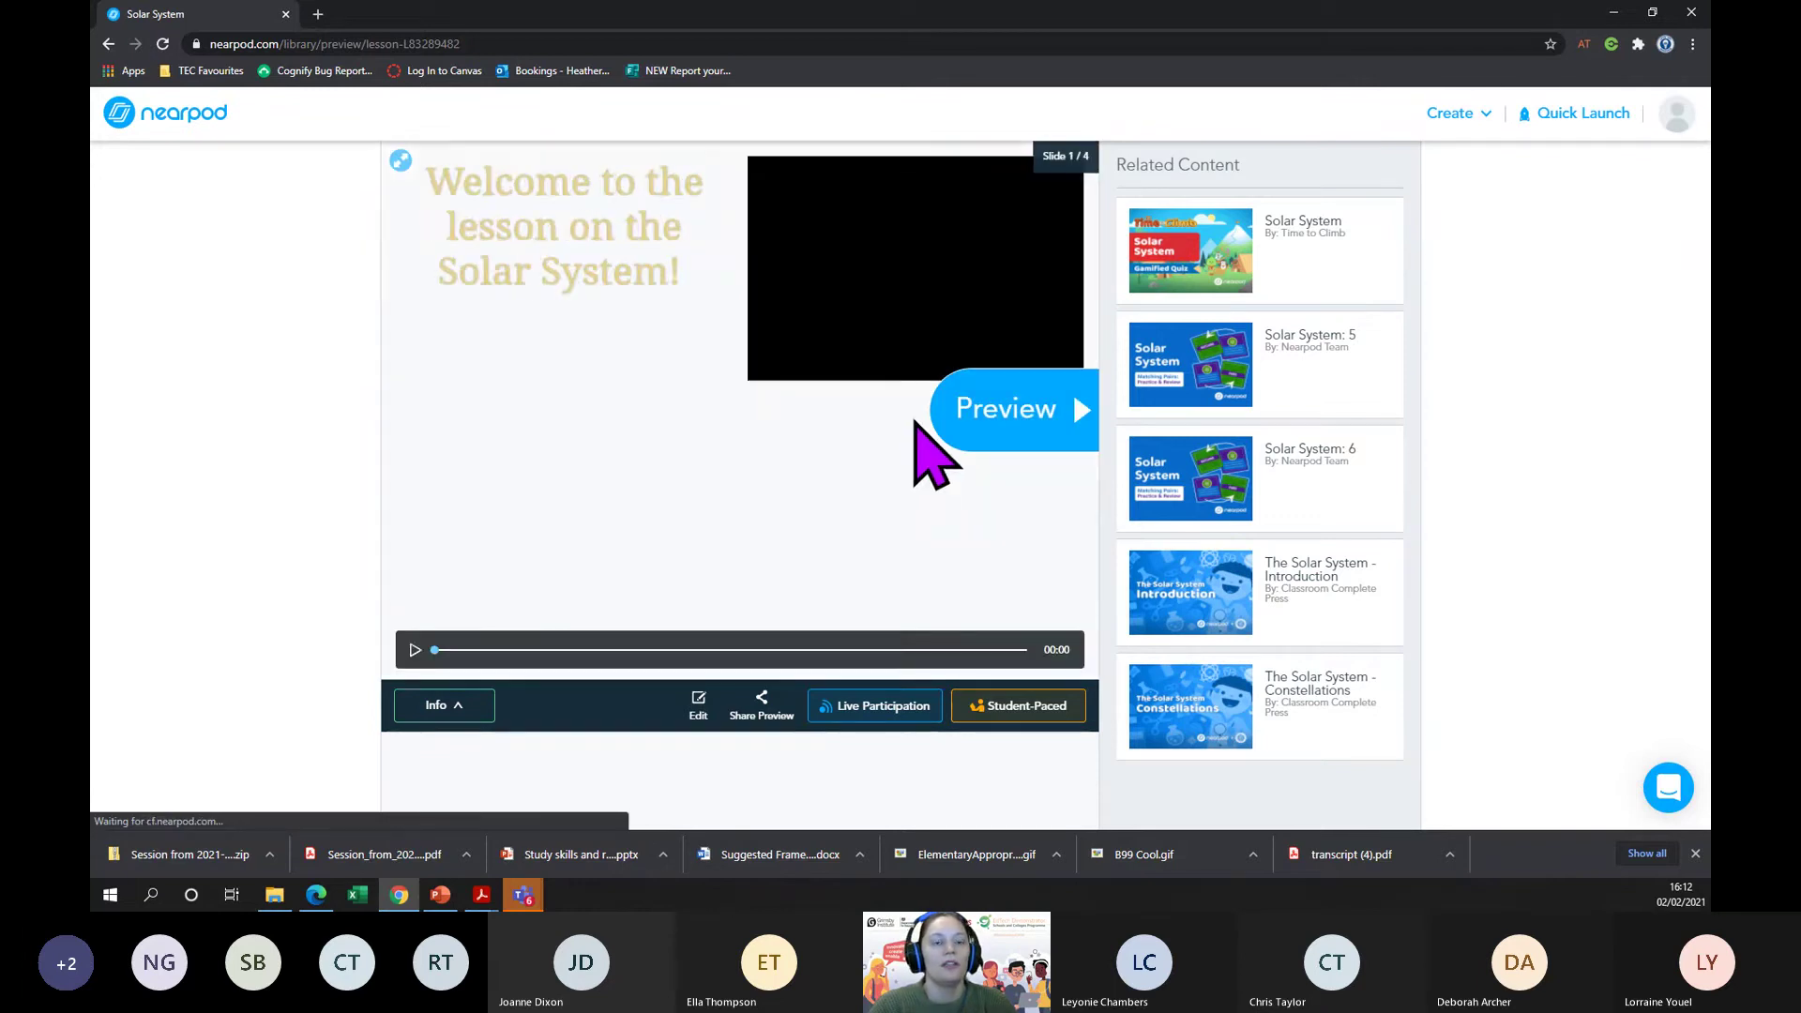
left_click(1050, 439)
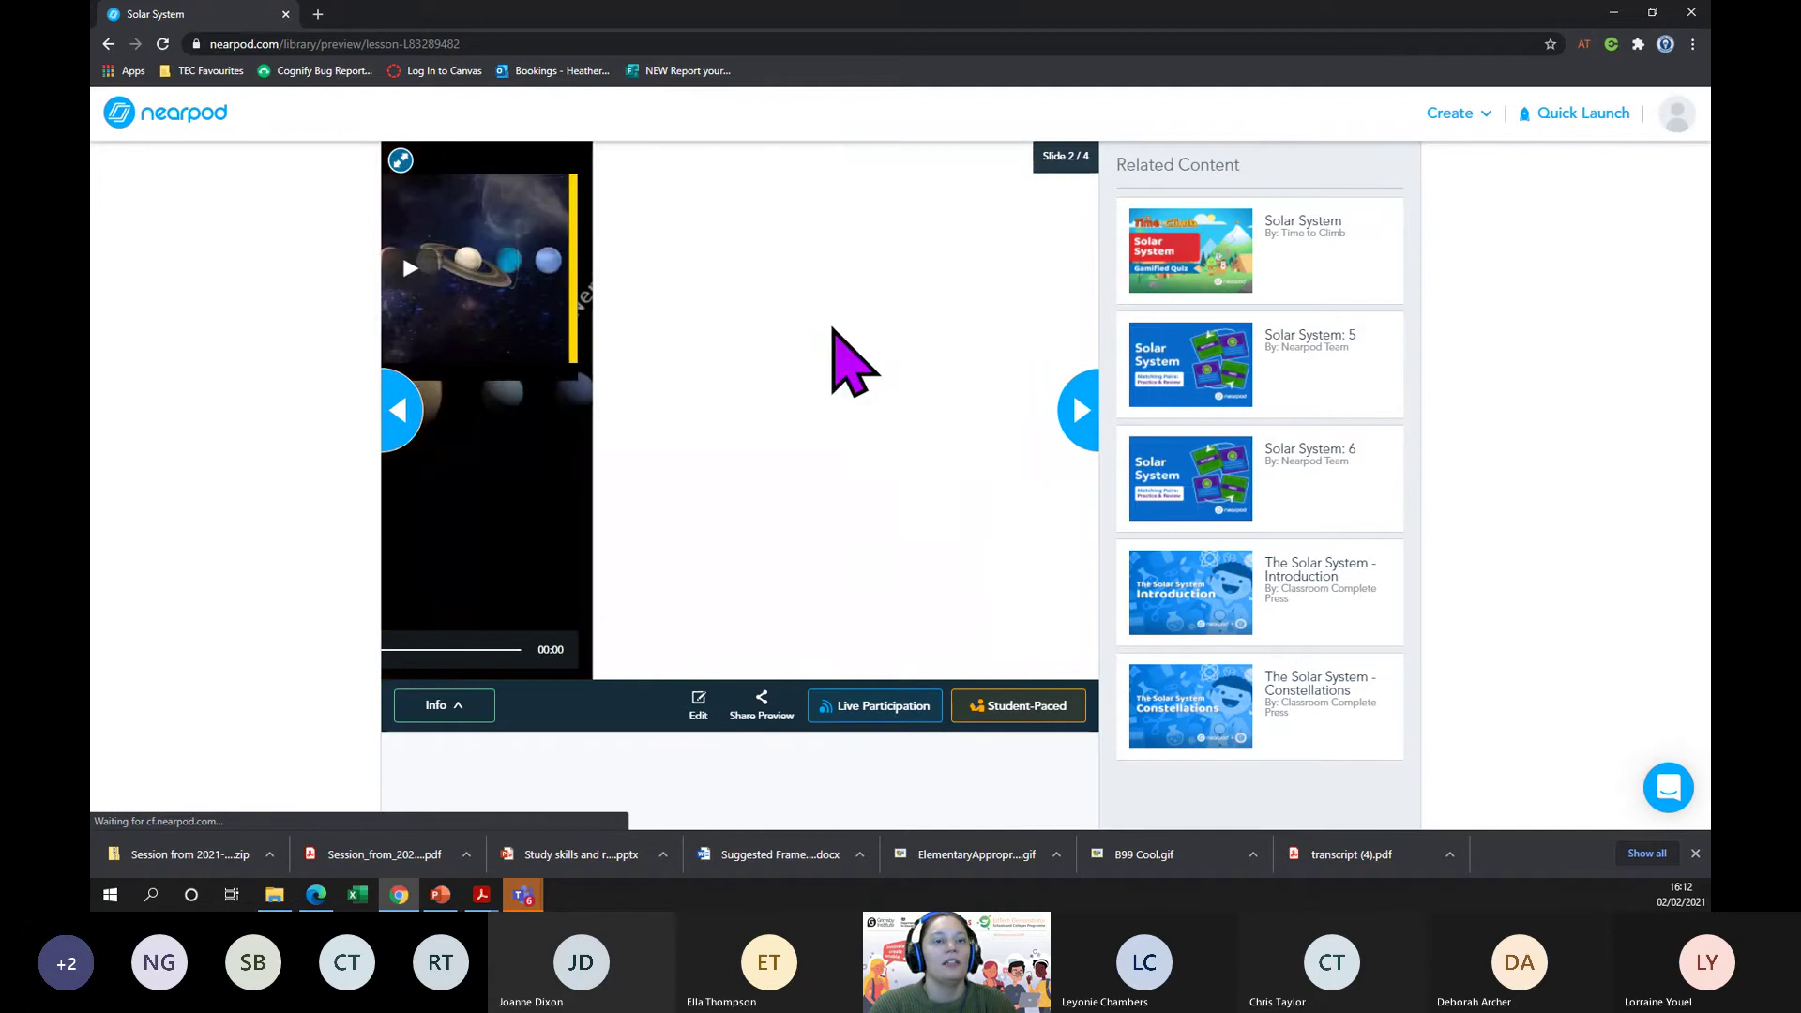
left_click(401, 411)
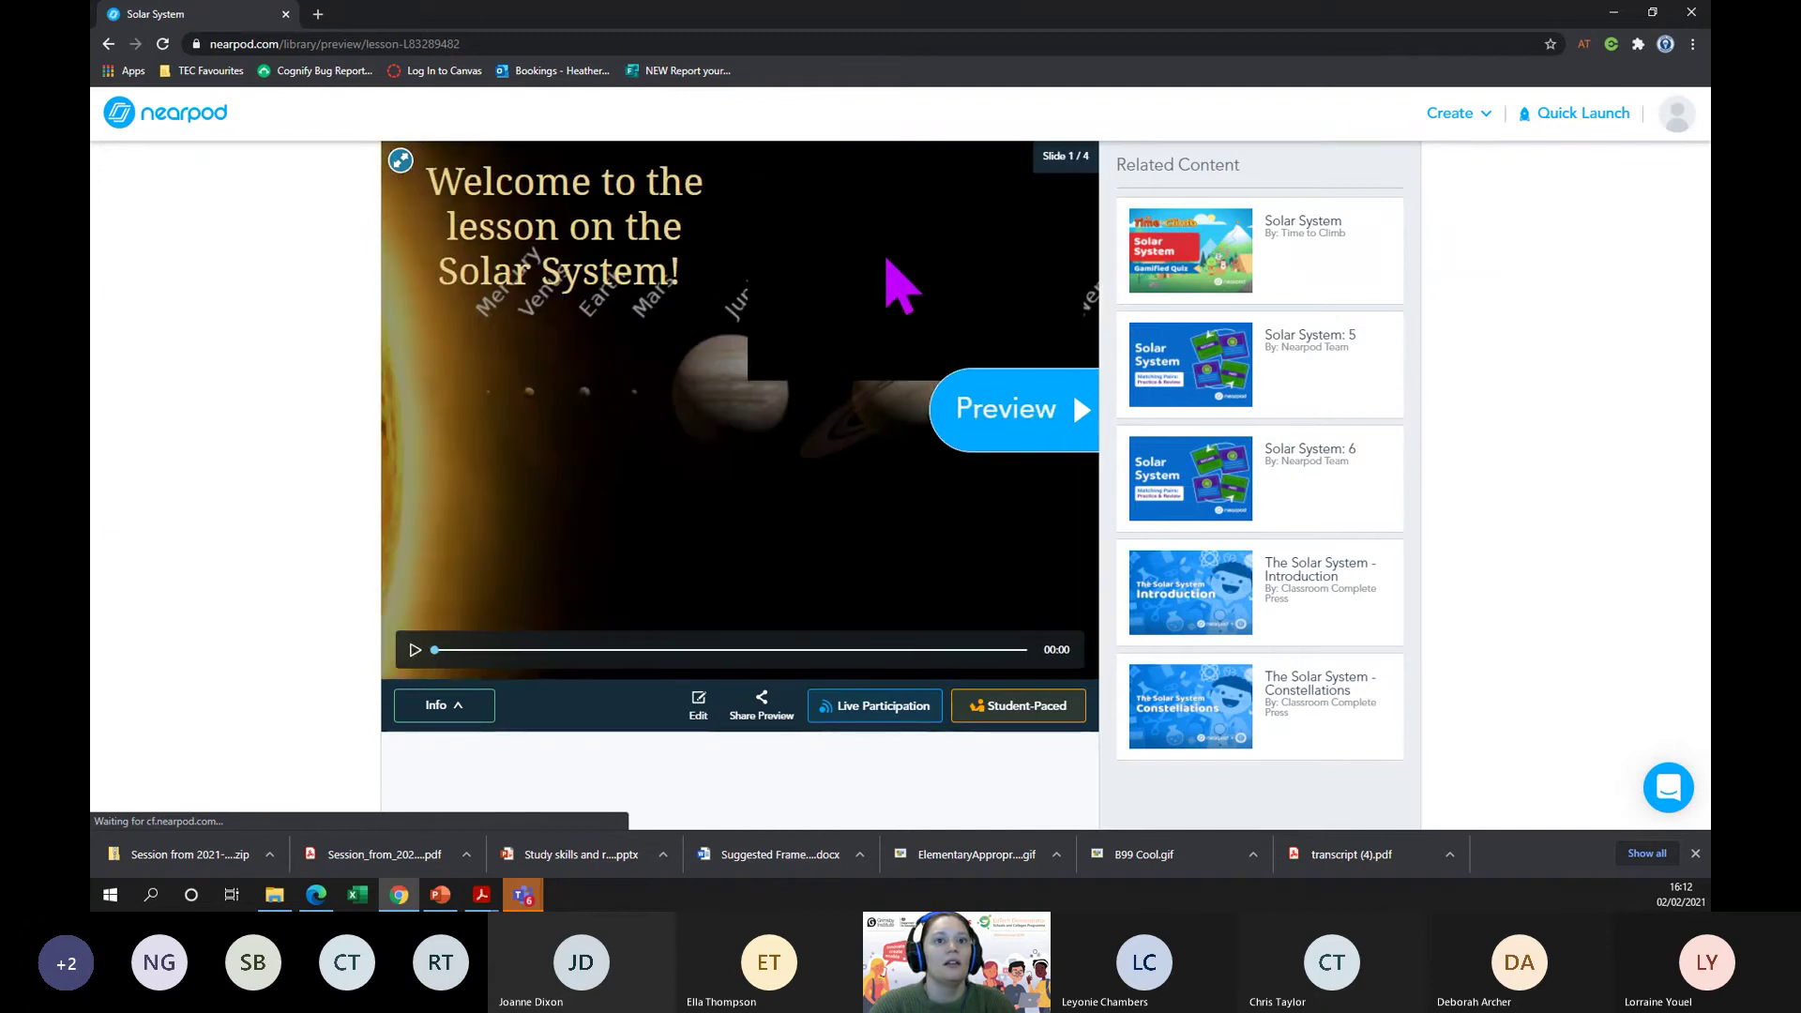
left_click(1034, 429)
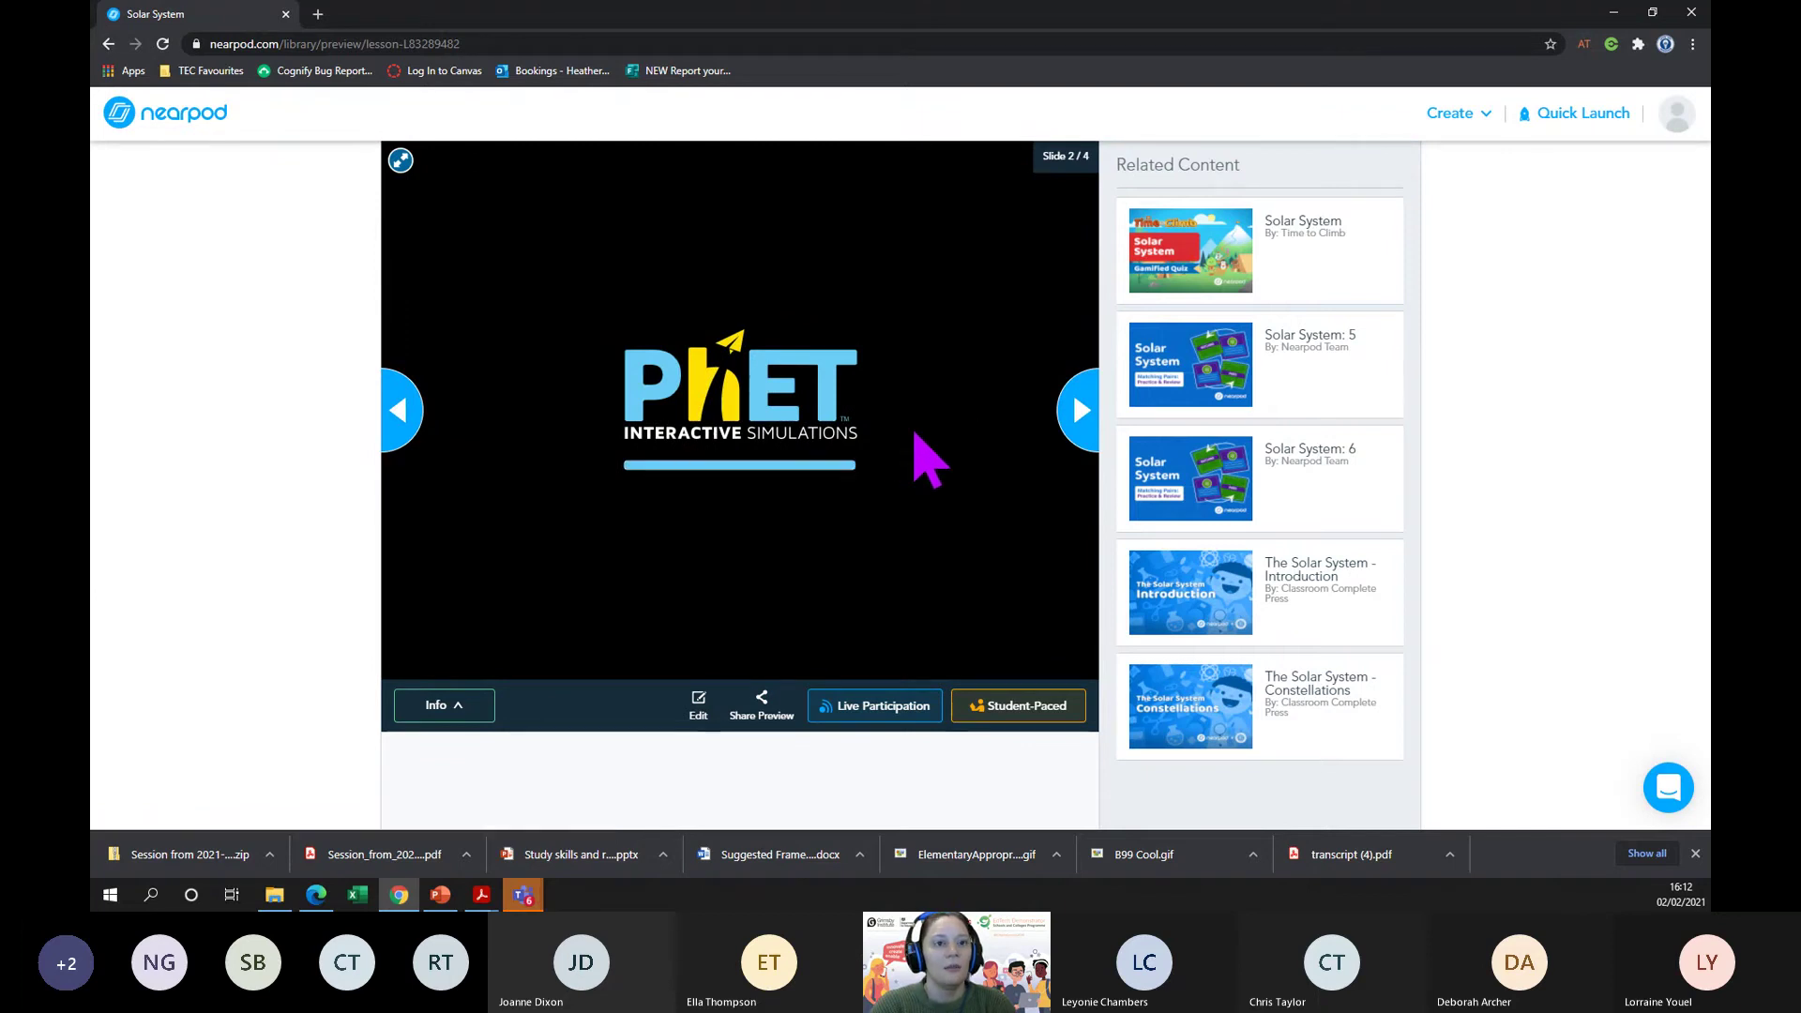
- Run the Gravity And Orbits simulation, try the Fast Forward and Slow Motion speeds, and pause it
left_click(657, 578)
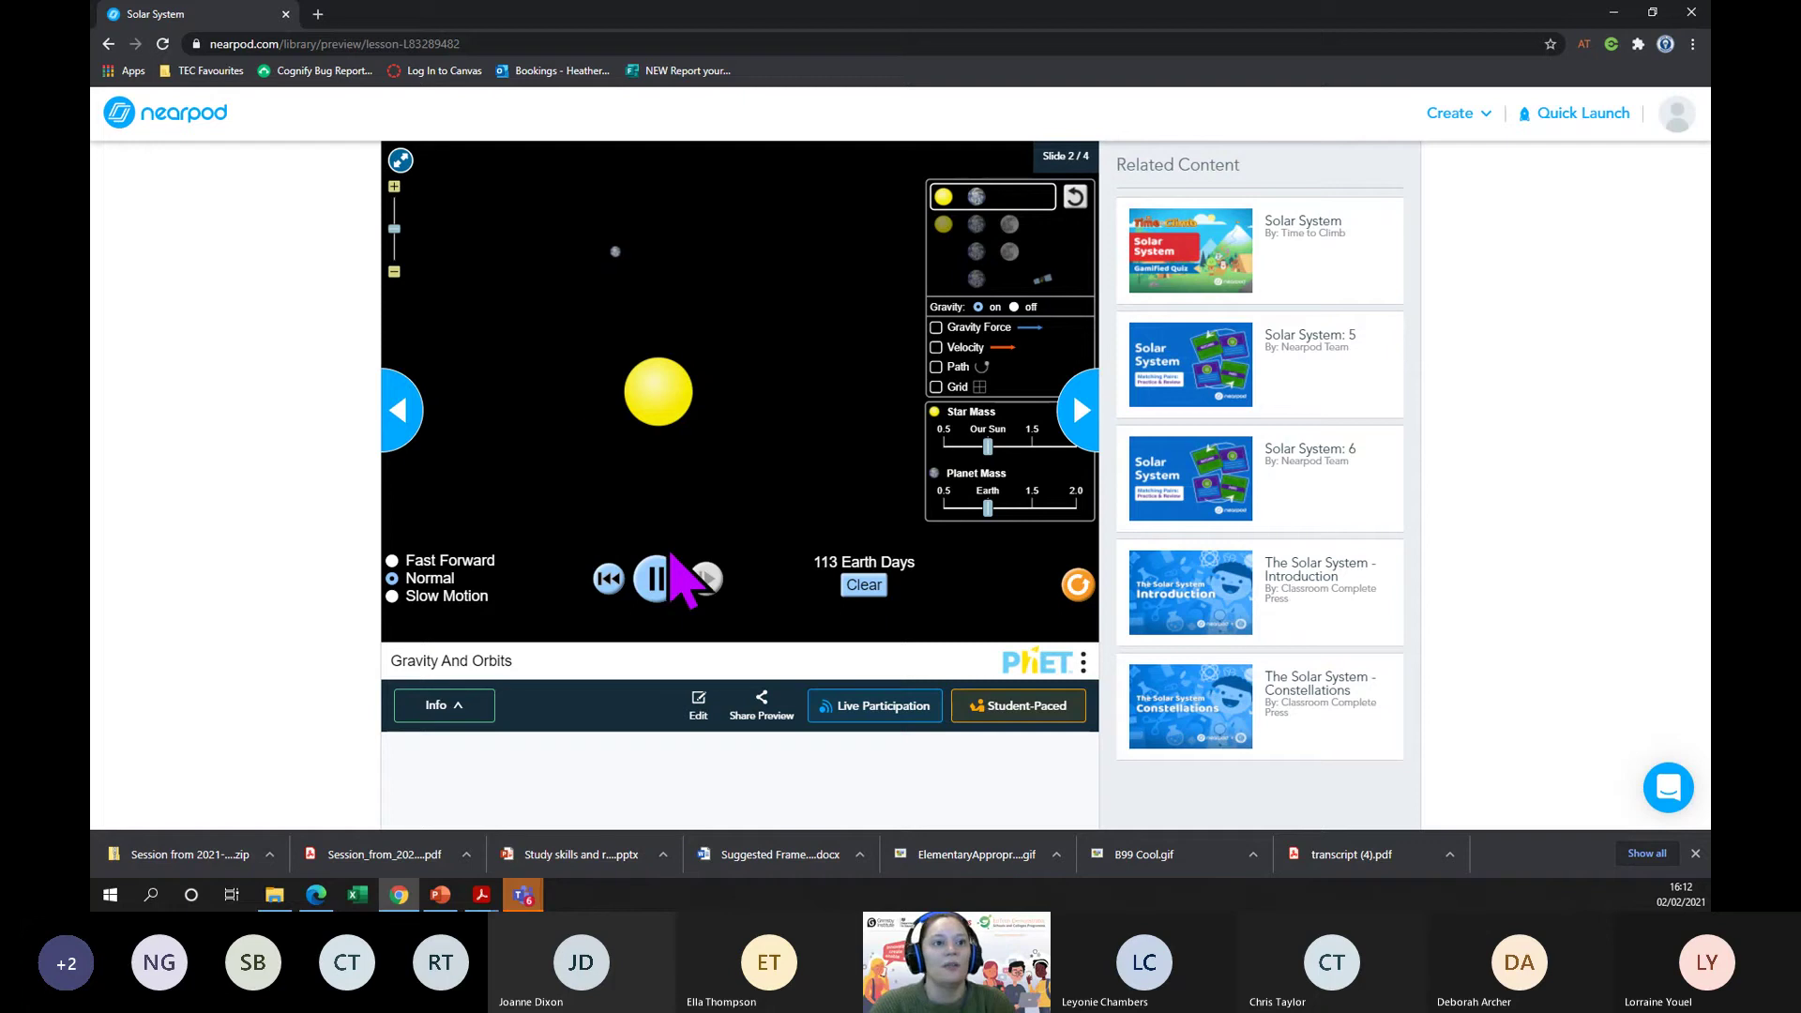
left_click(424, 562)
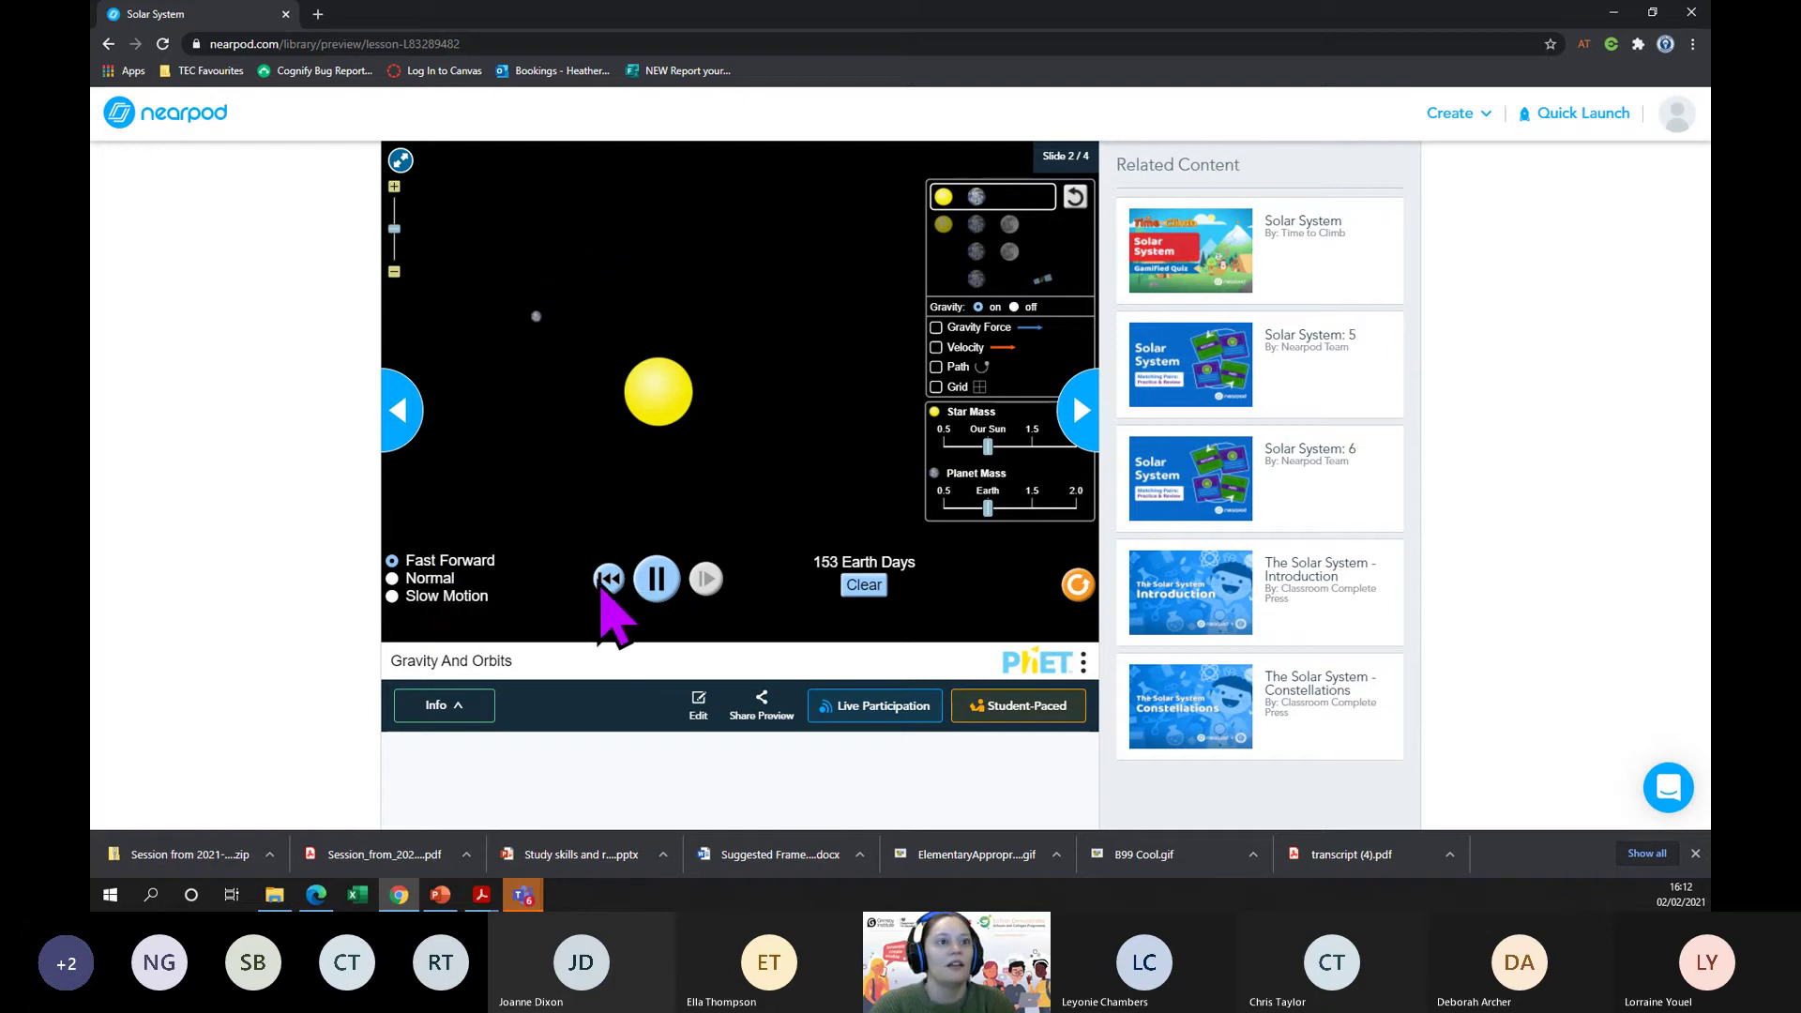
left_click(417, 596)
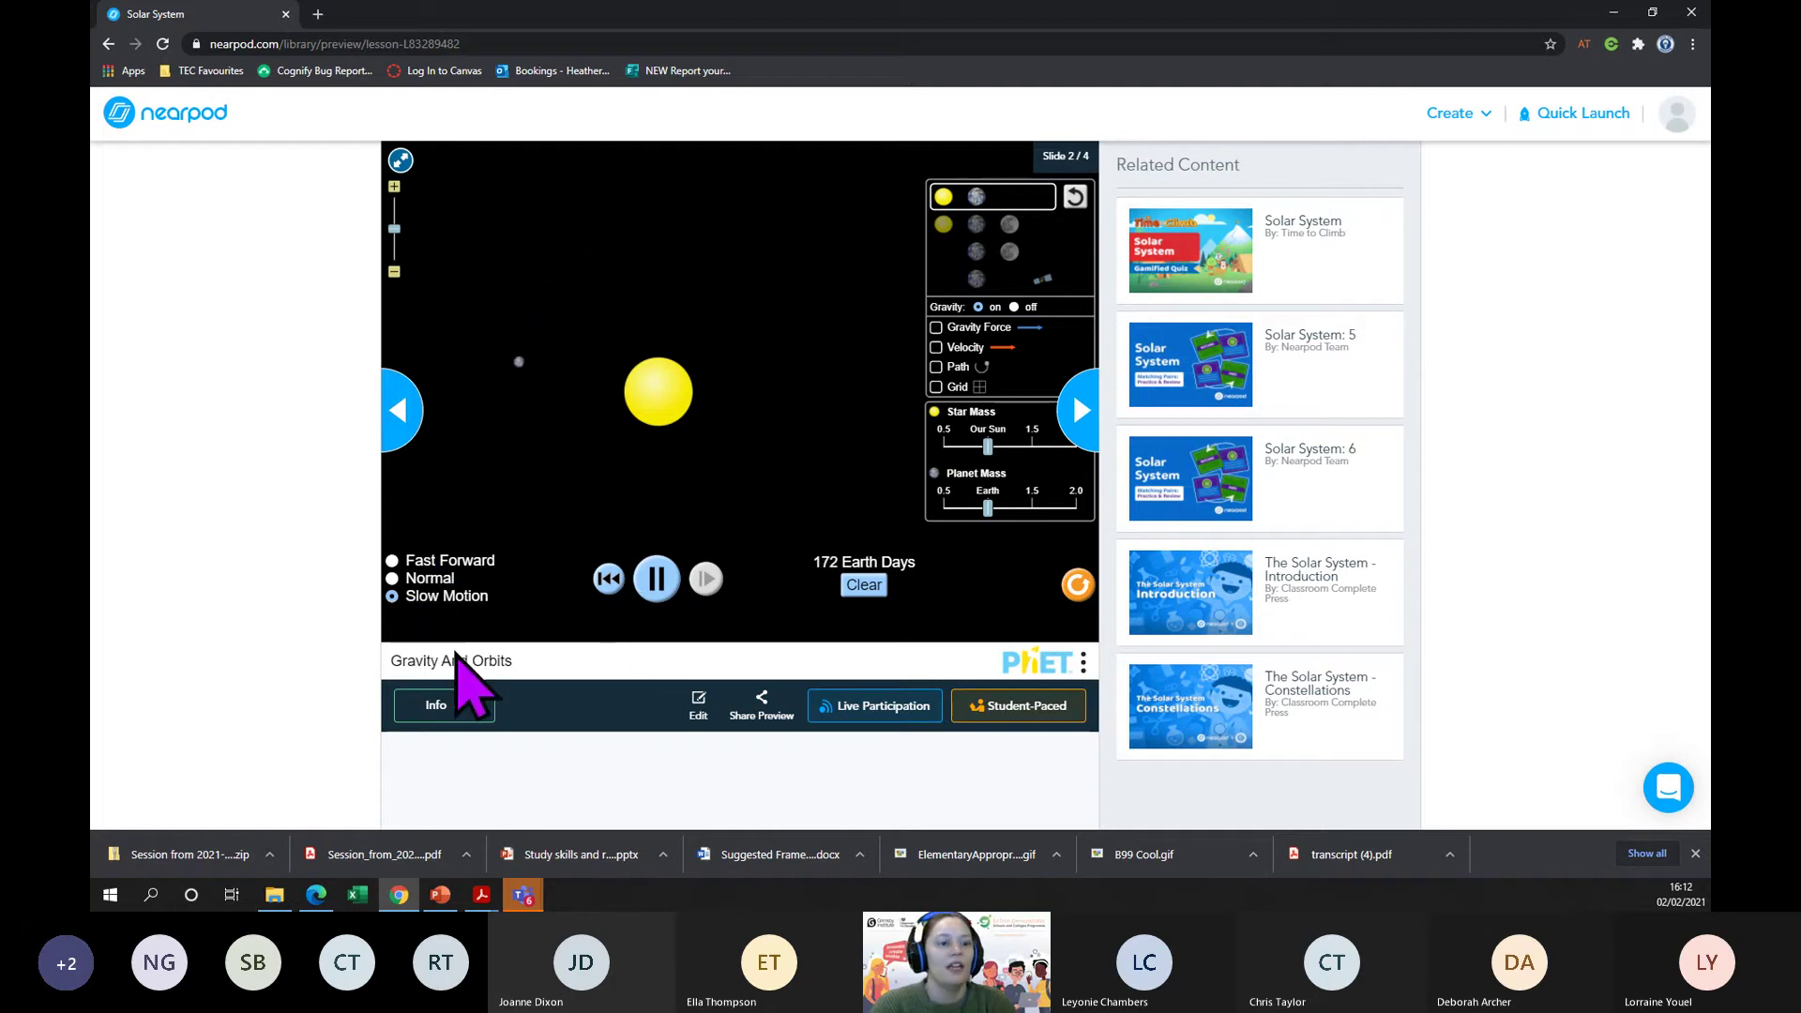
left_click(657, 579)
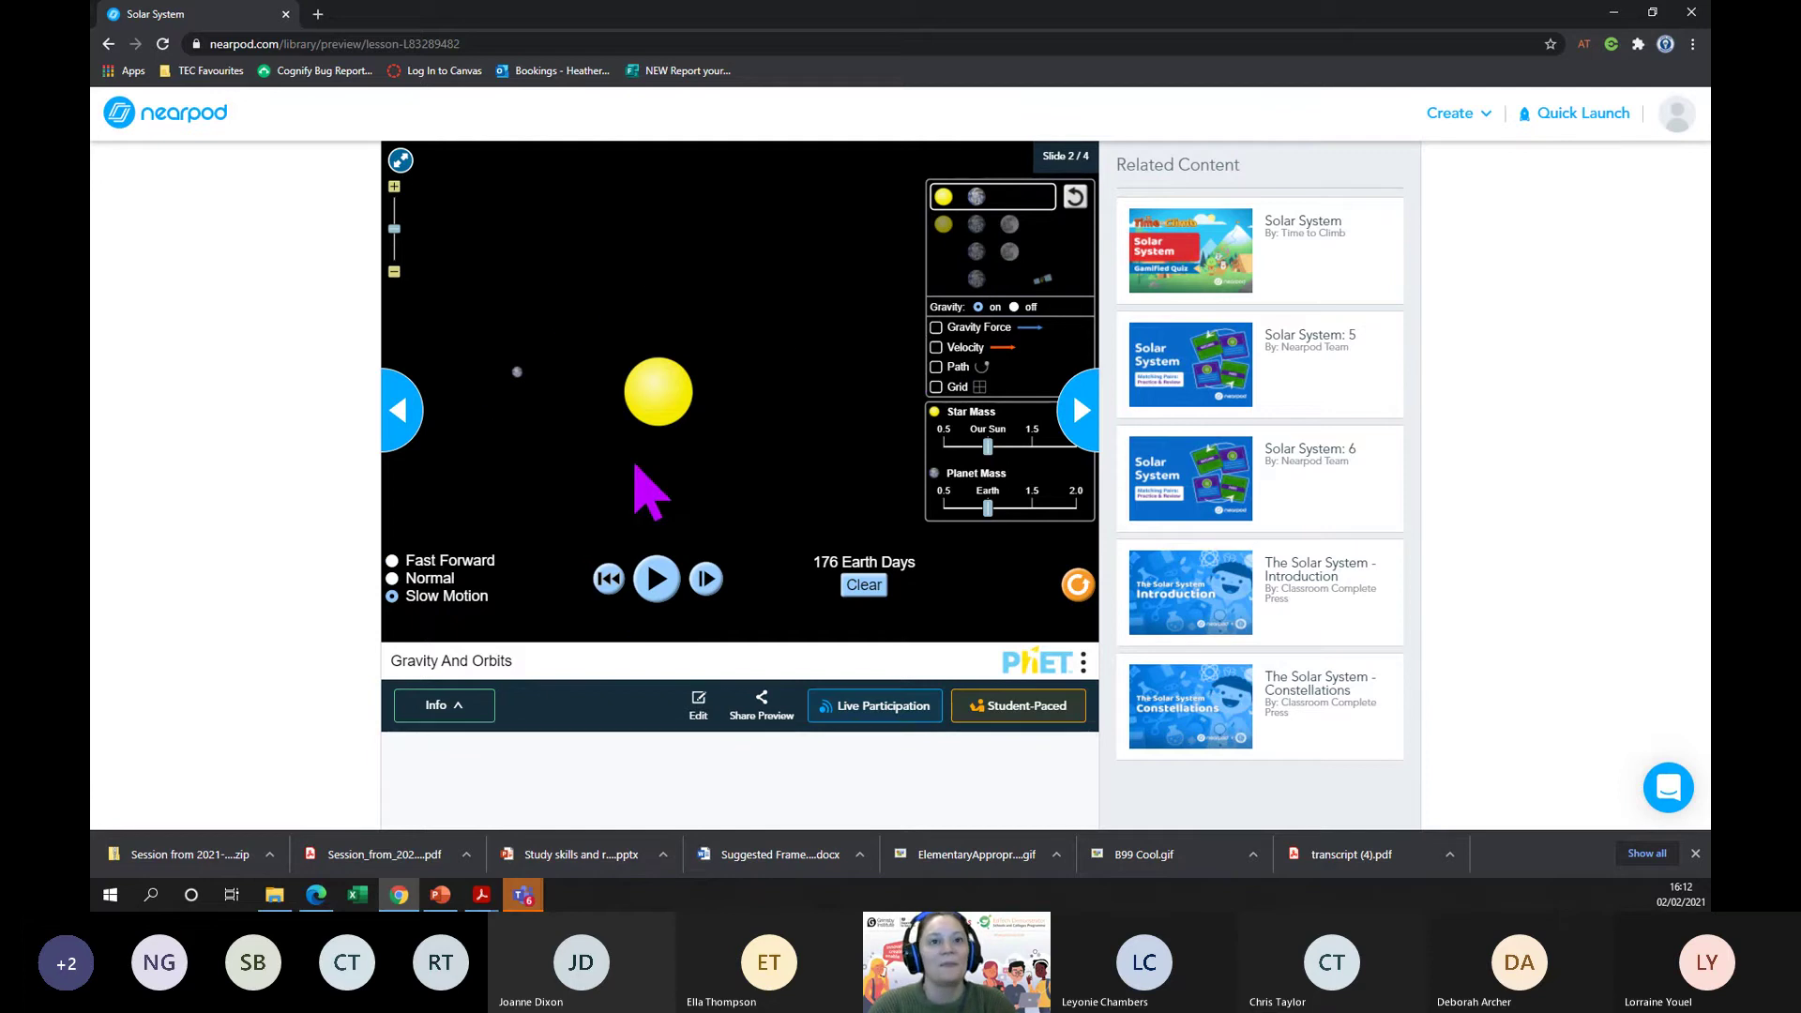
- Answer the favourite planet poll with Jupiter, advance to the Flipgrid slide and return to My Library
left_click(1082, 420)
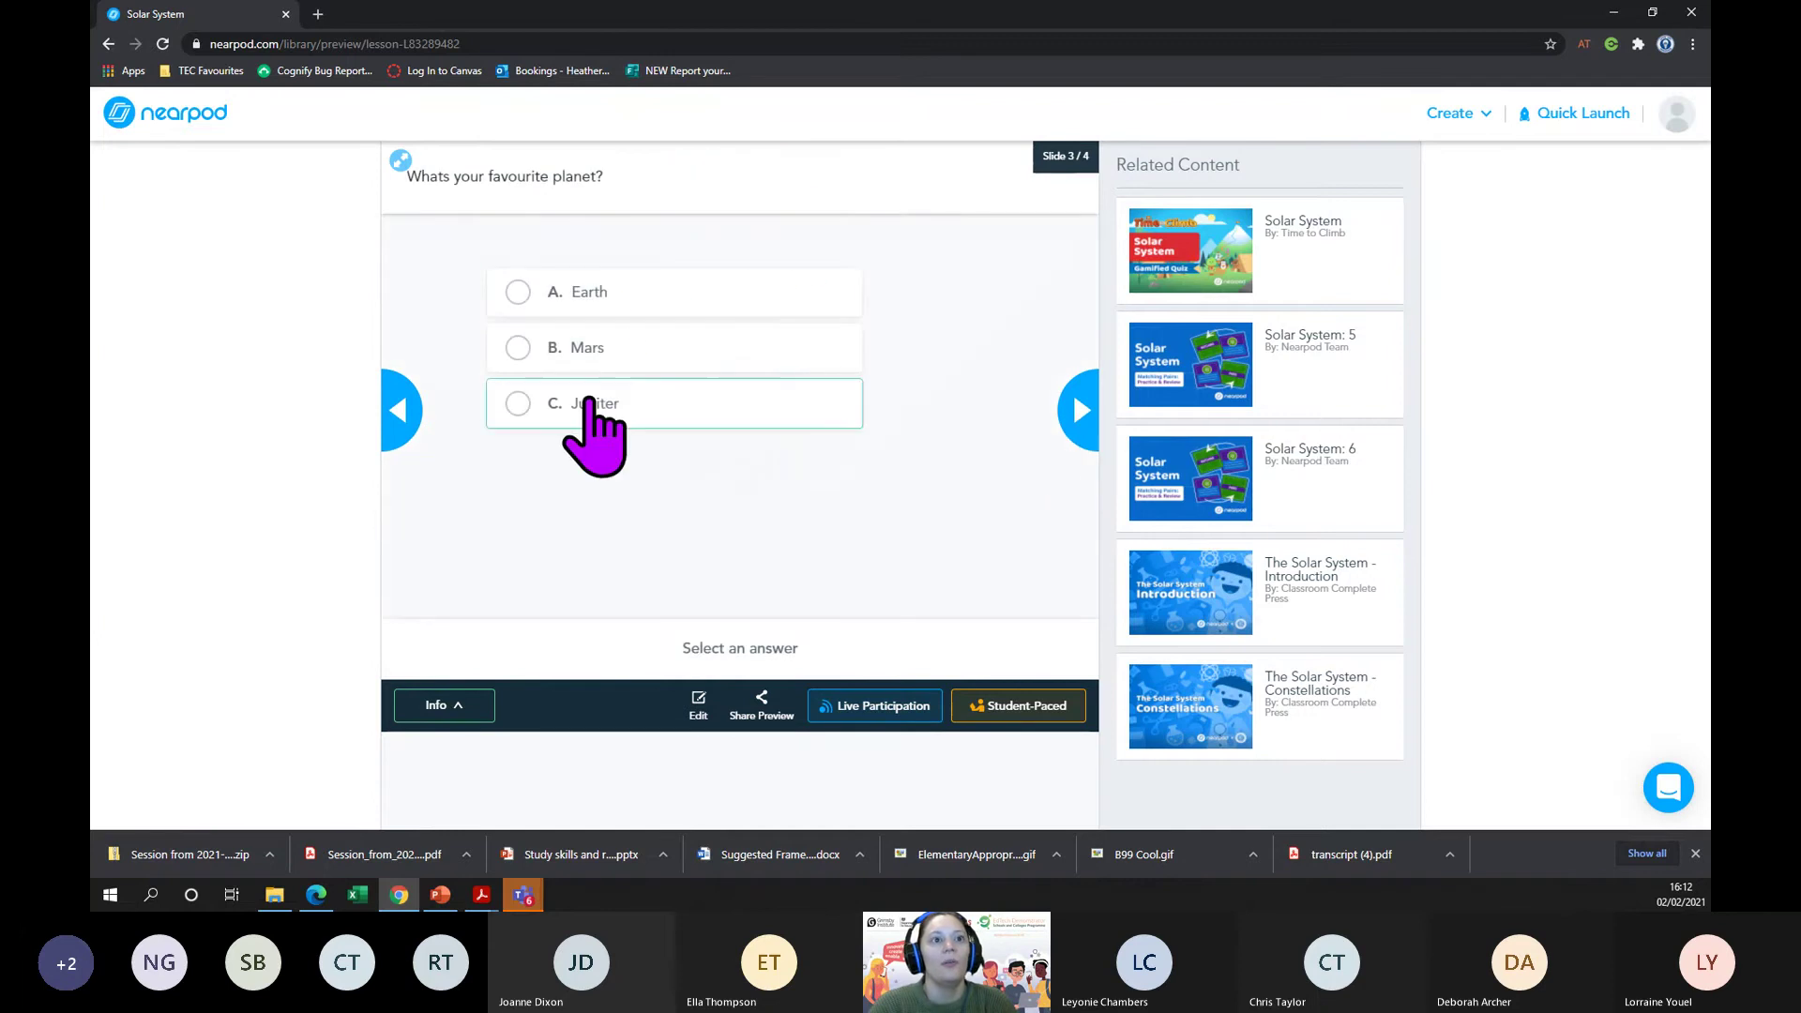
left_click(633, 413)
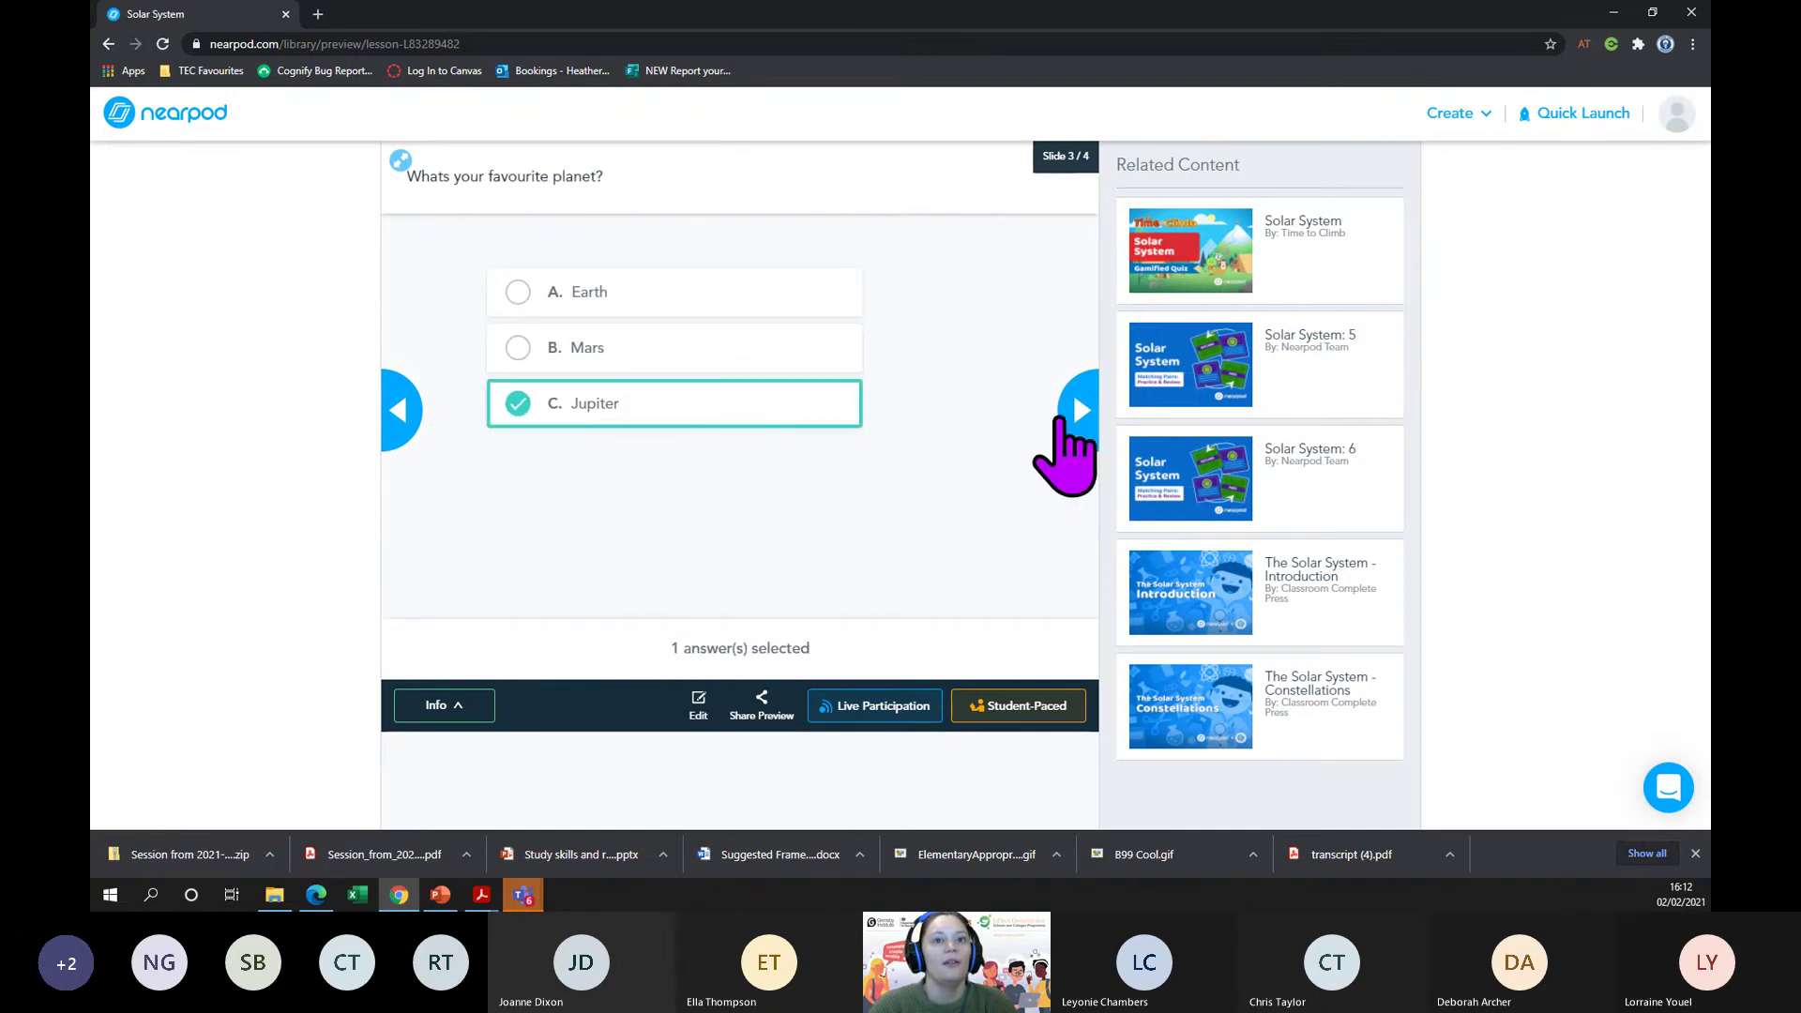
left_click(1075, 410)
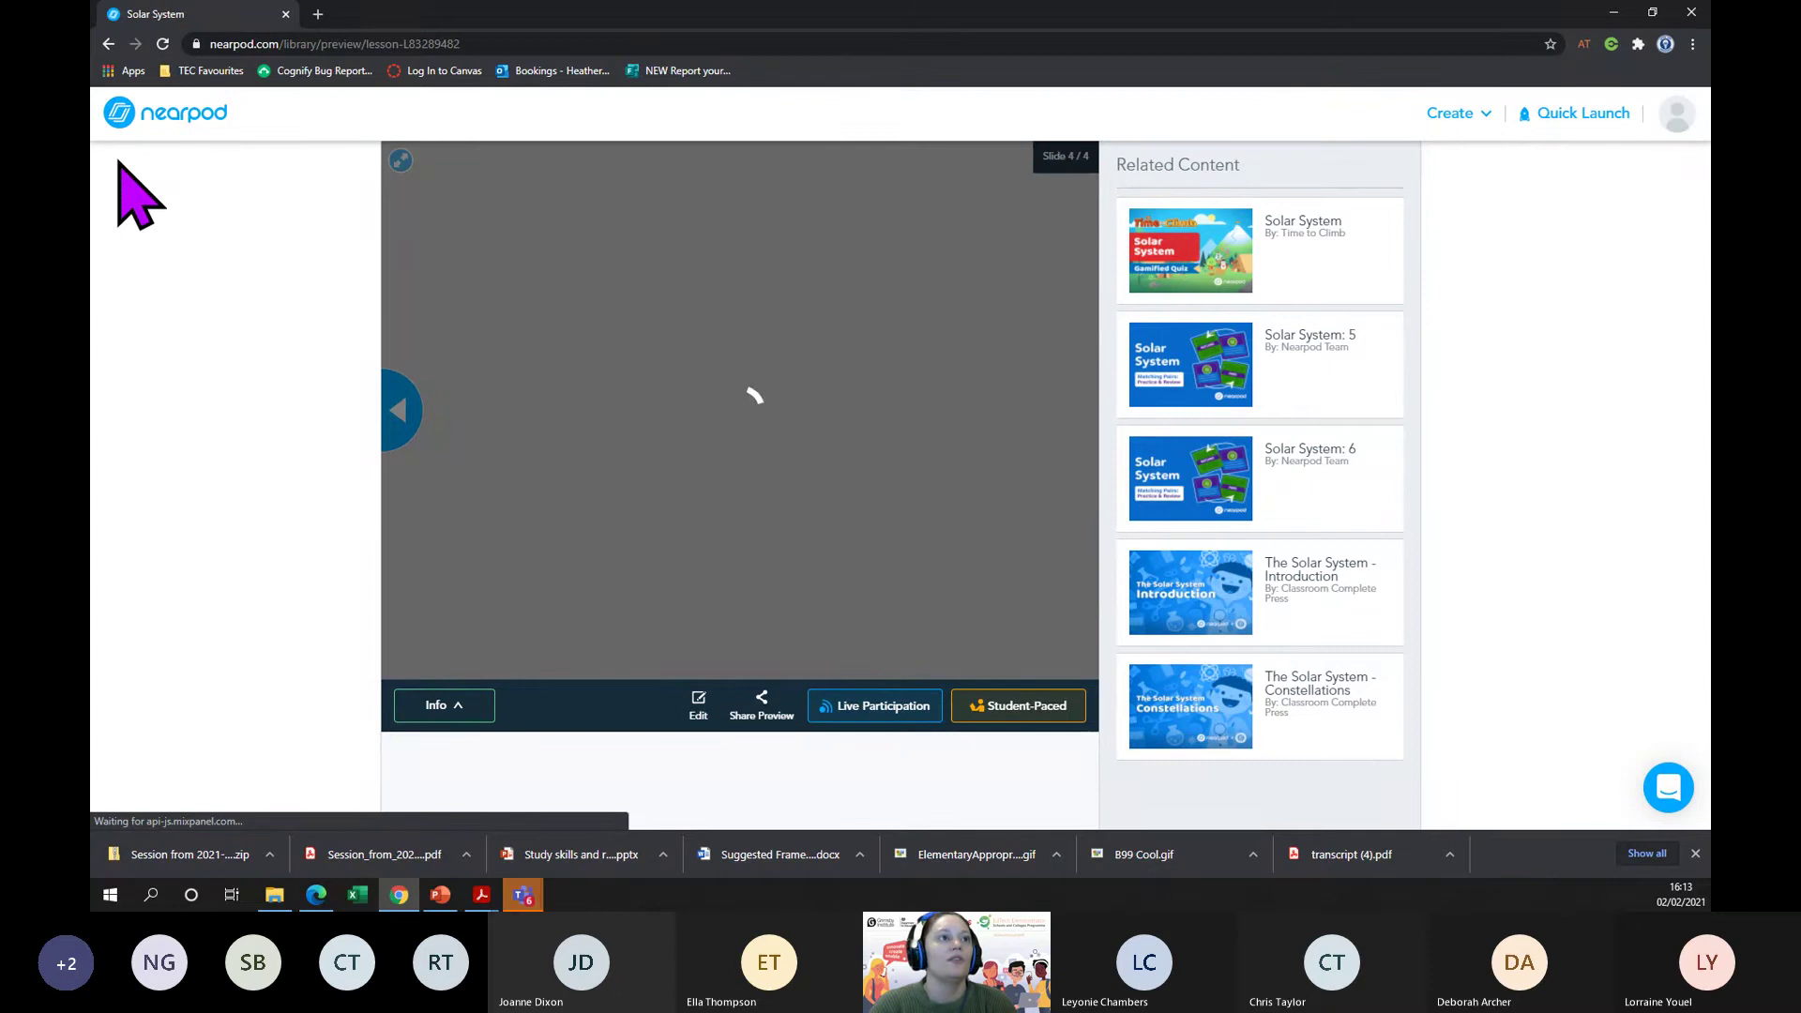
left_click(108, 45)
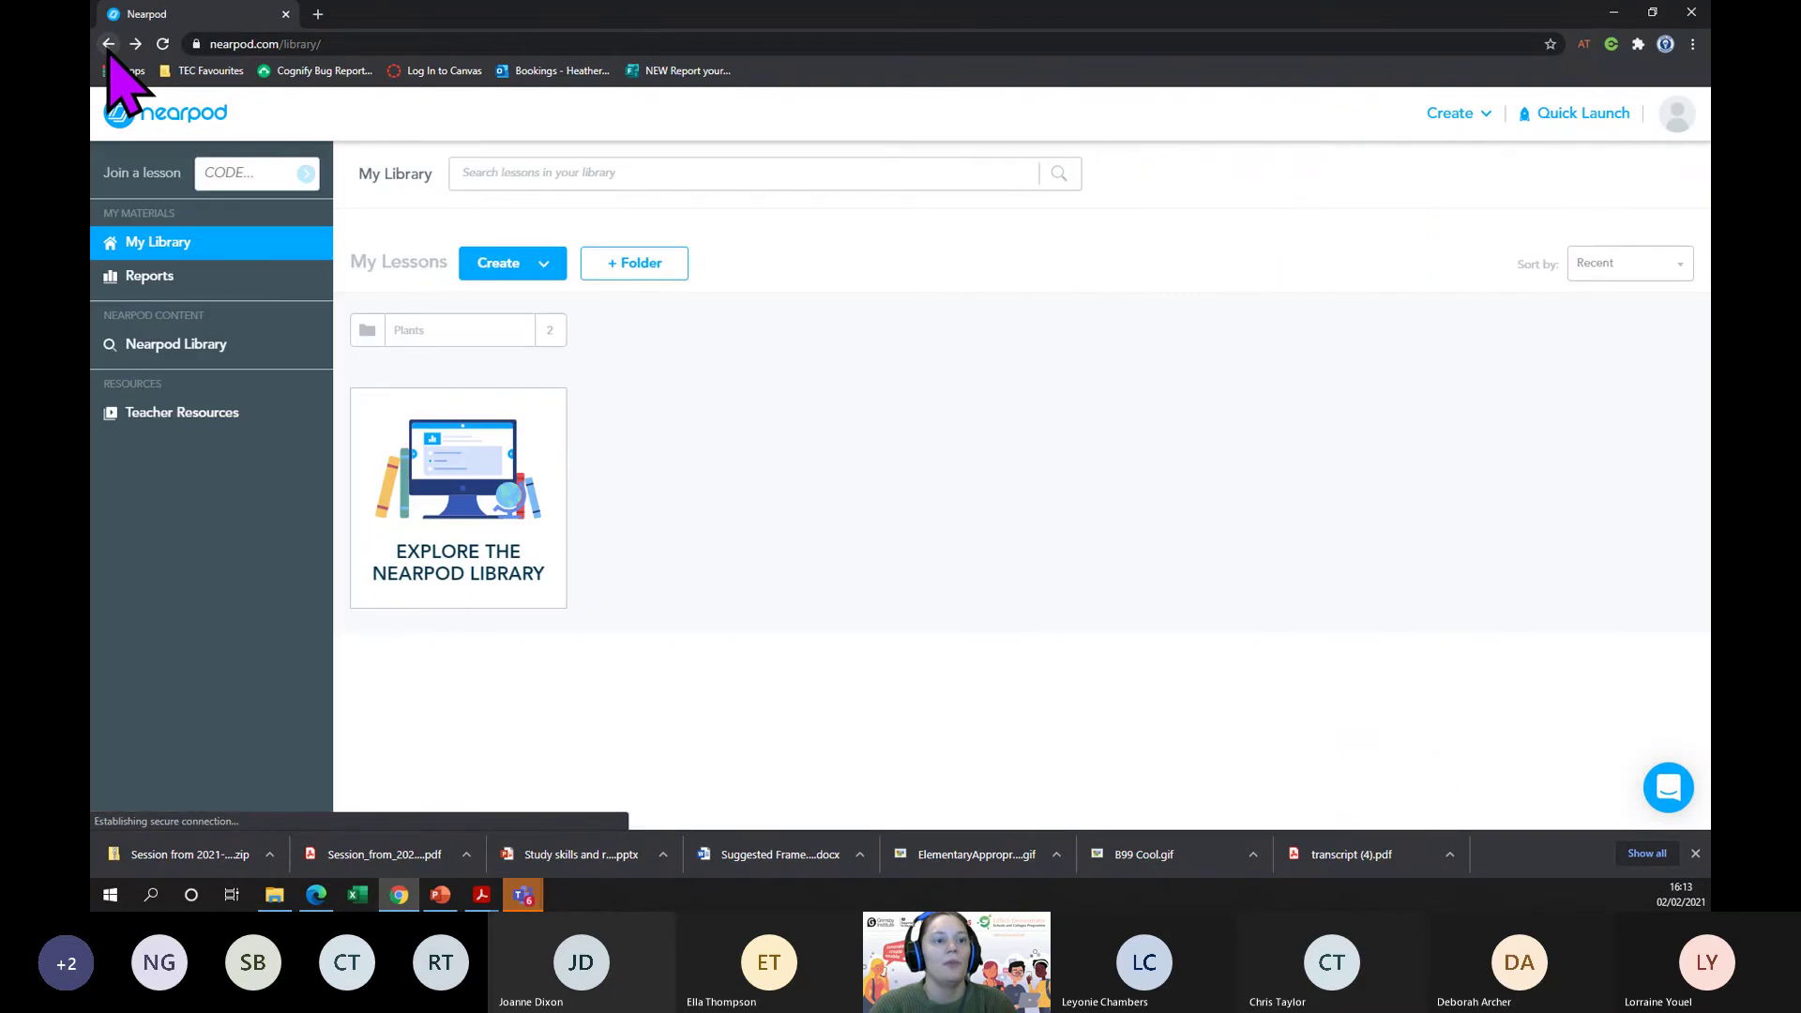
- Launch the Solar System lesson as Student-Paced, extend its end date to March 27, 2021, and require student responses to prevent skipping
mouse_move(716, 454)
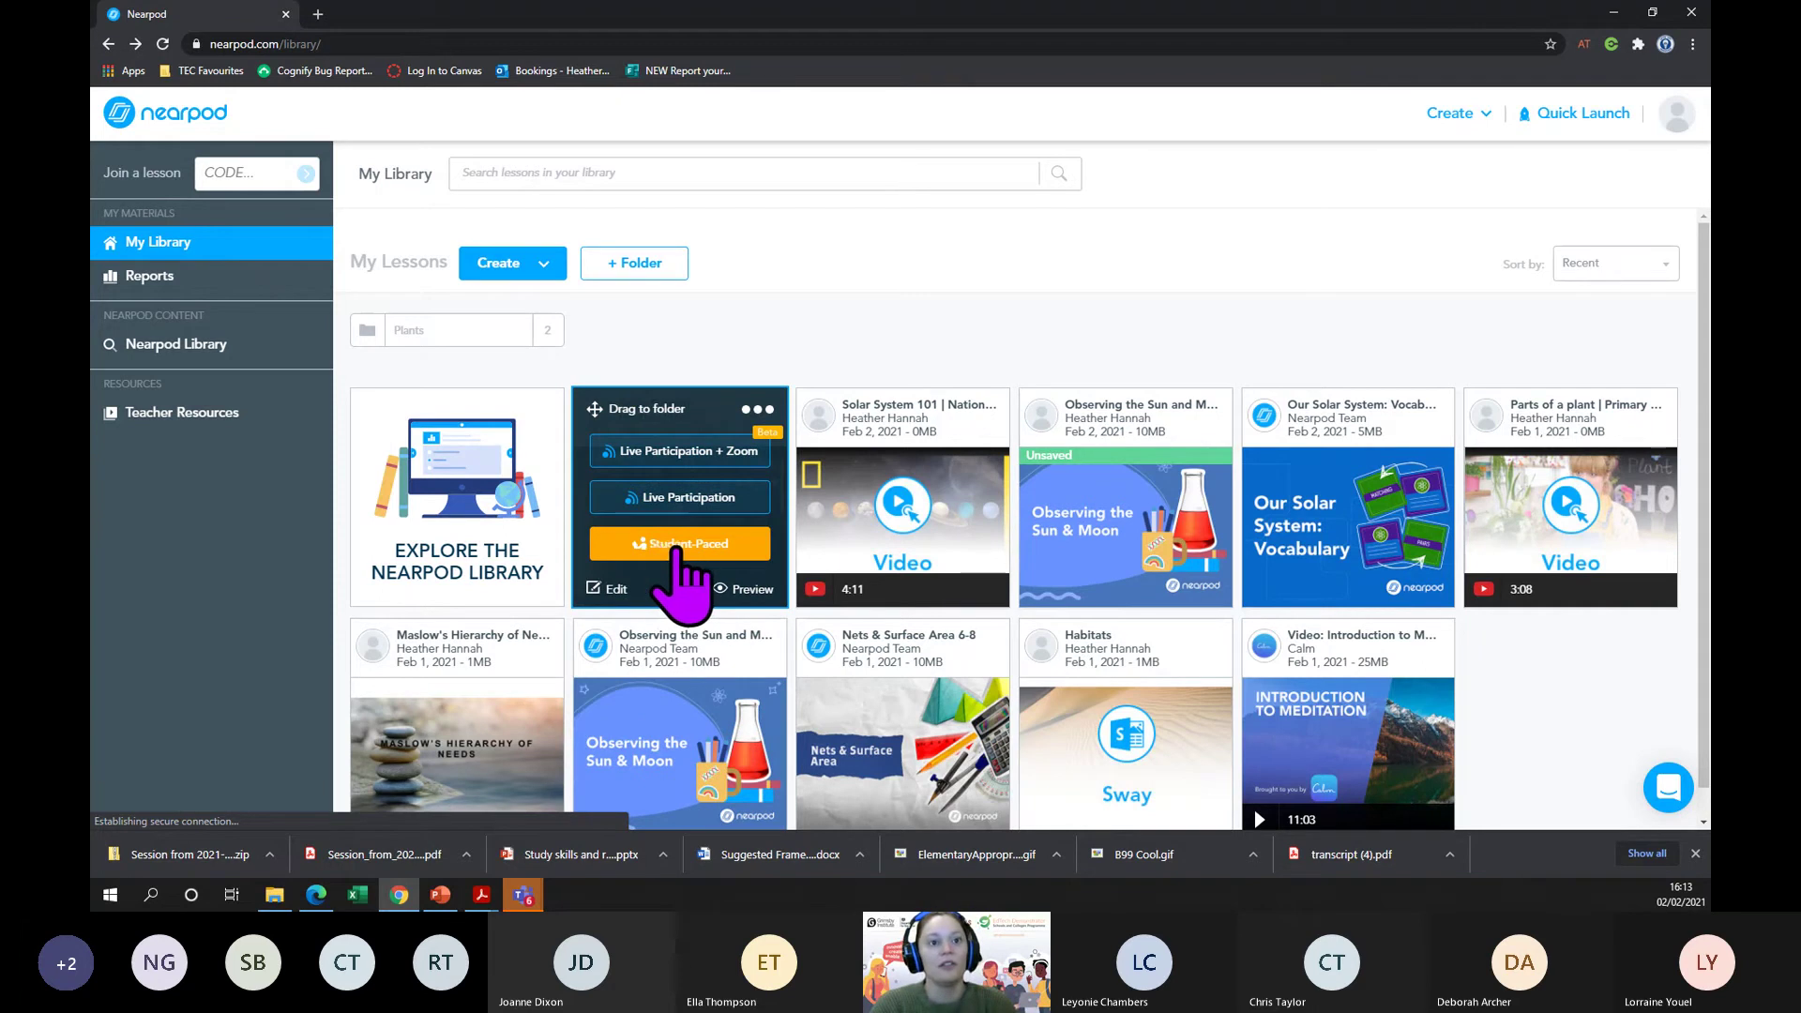
left_click(675, 547)
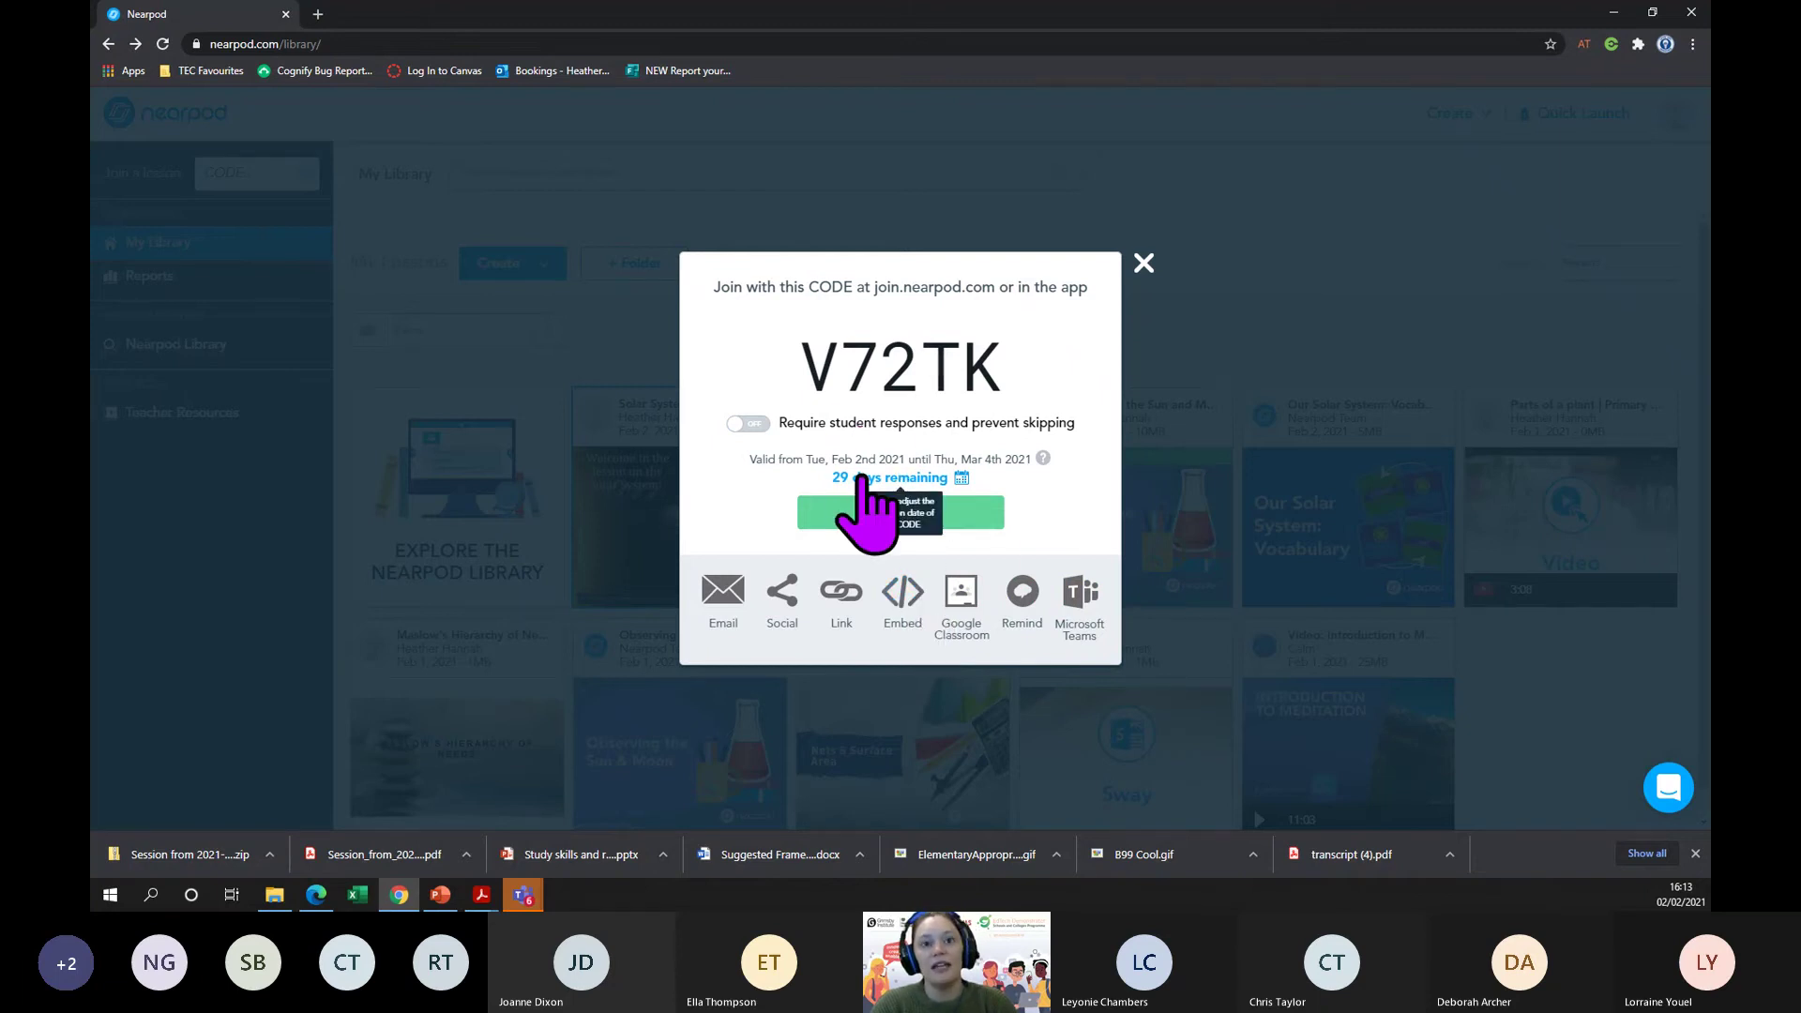
left_click(961, 478)
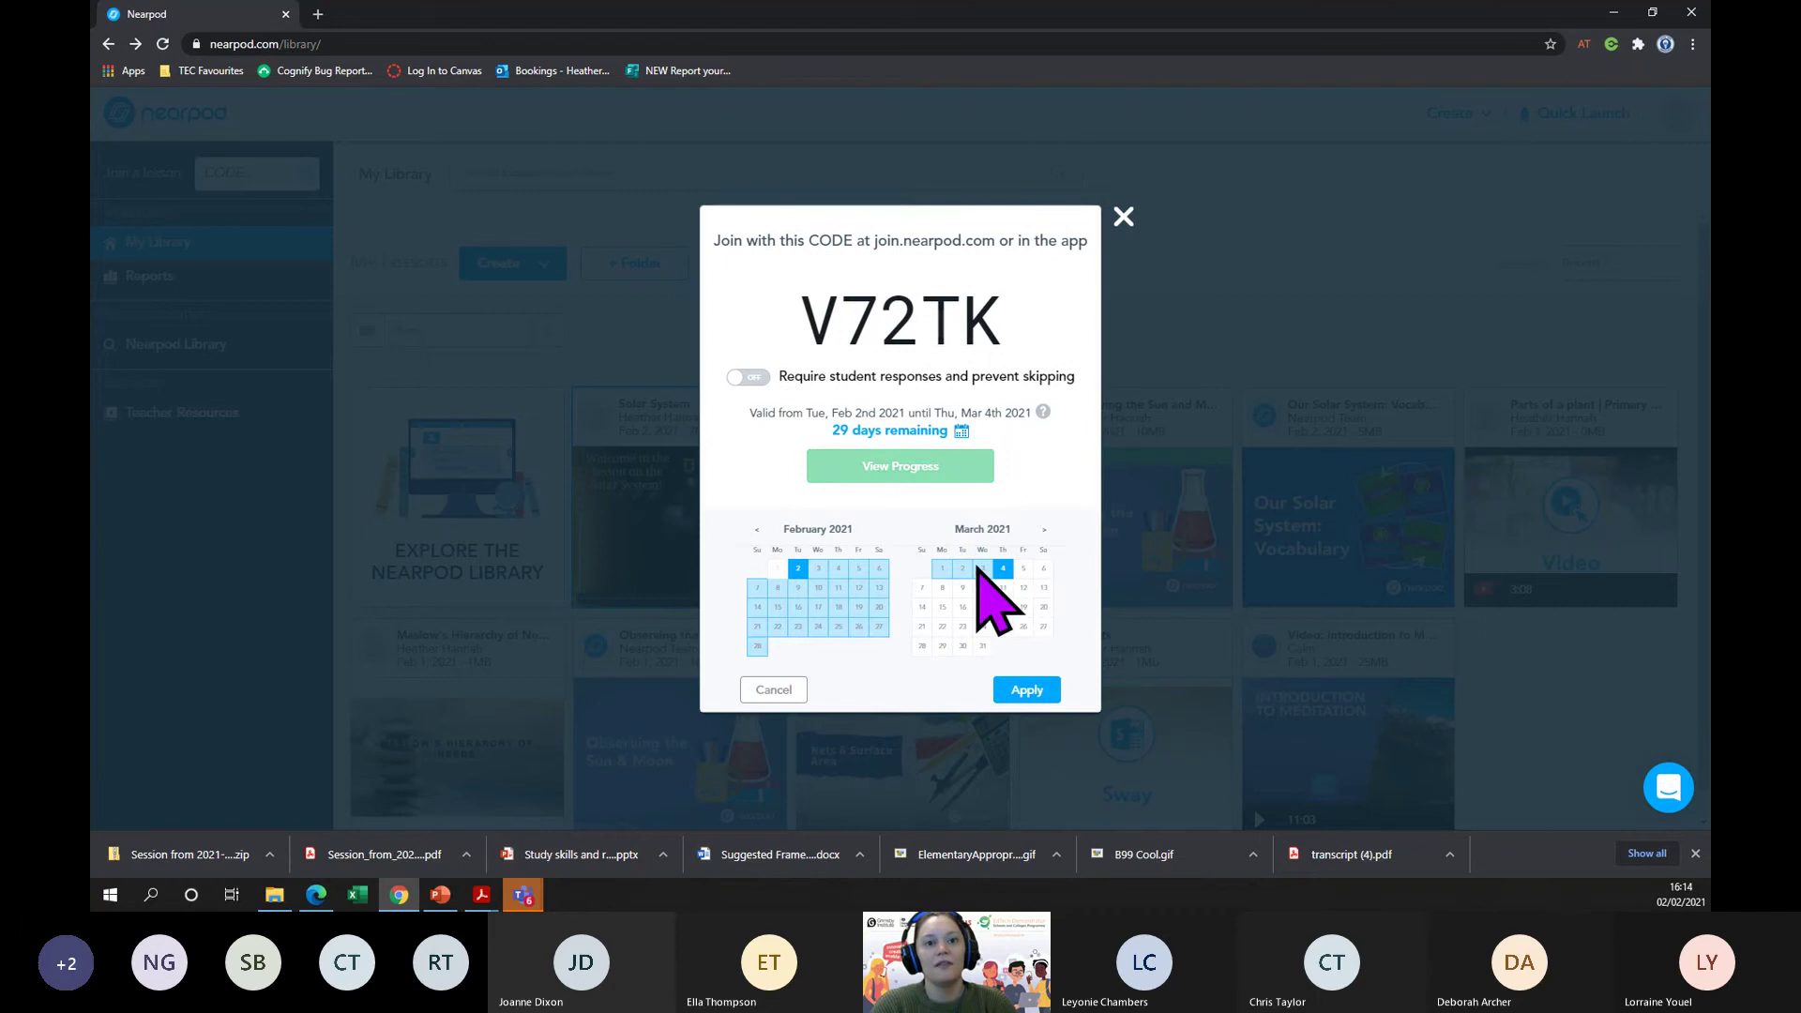
left_click(1023, 626)
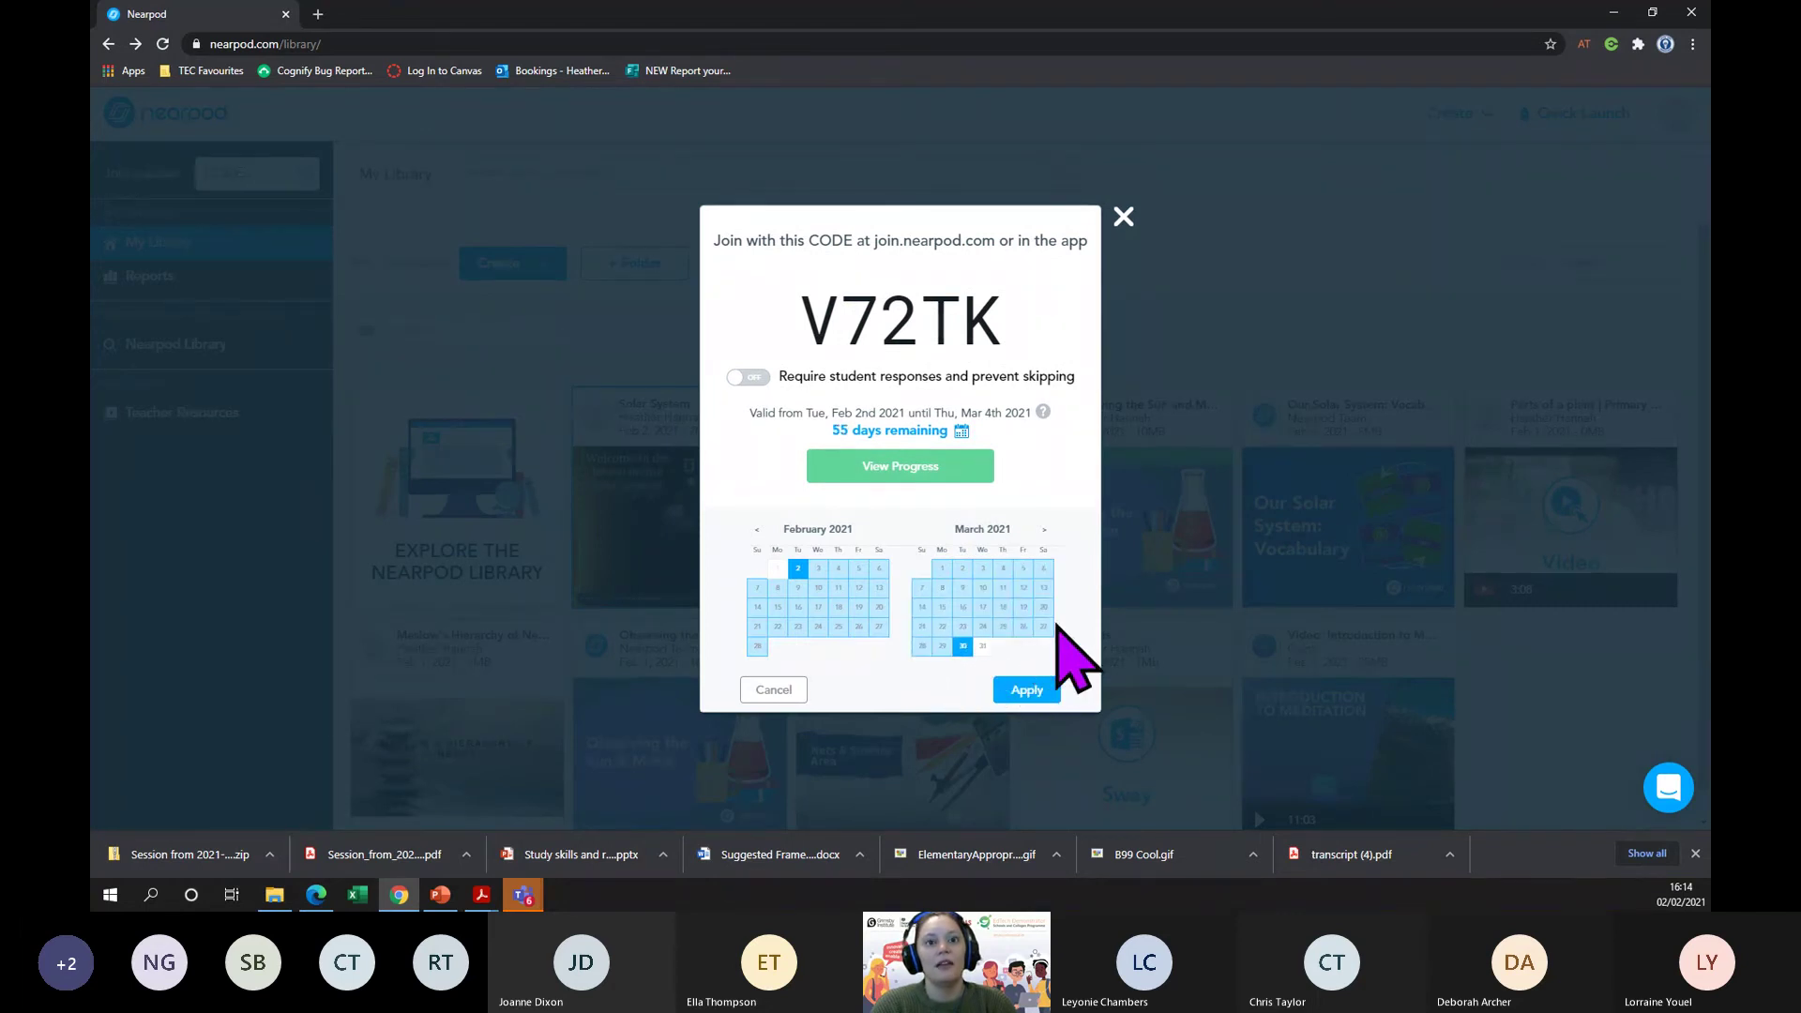
left_click(1043, 625)
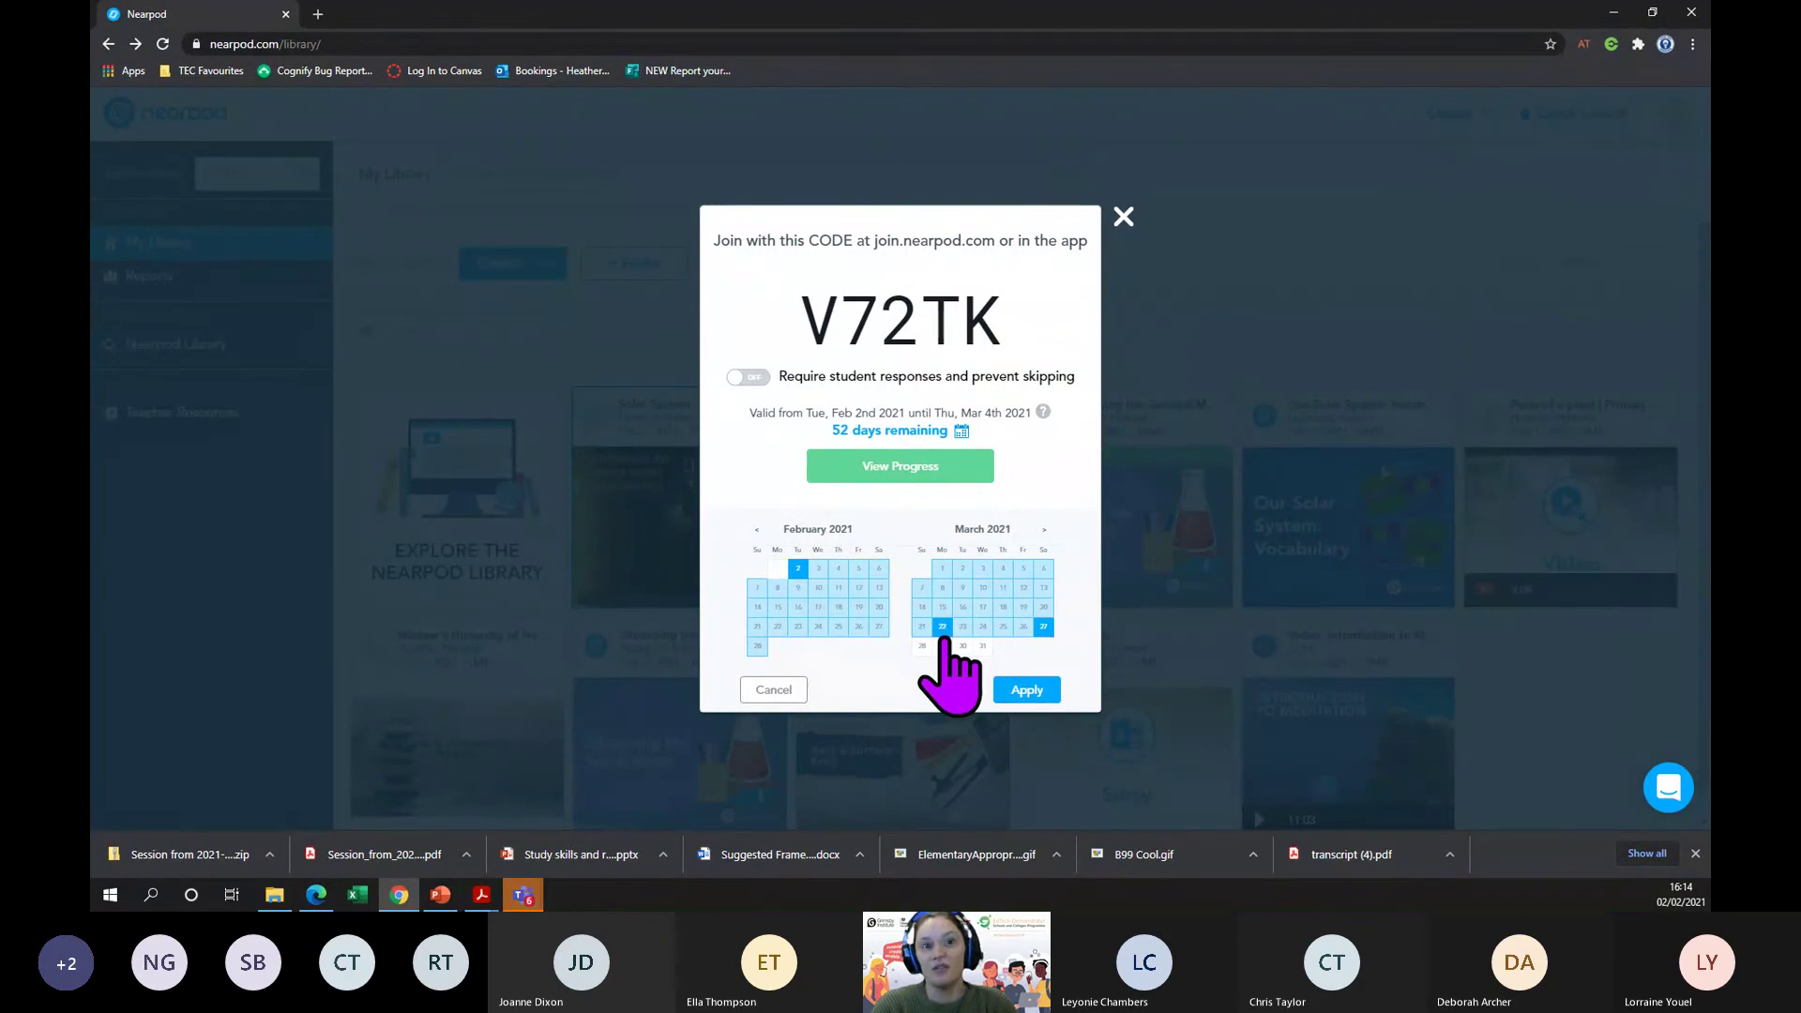
left_click(1027, 693)
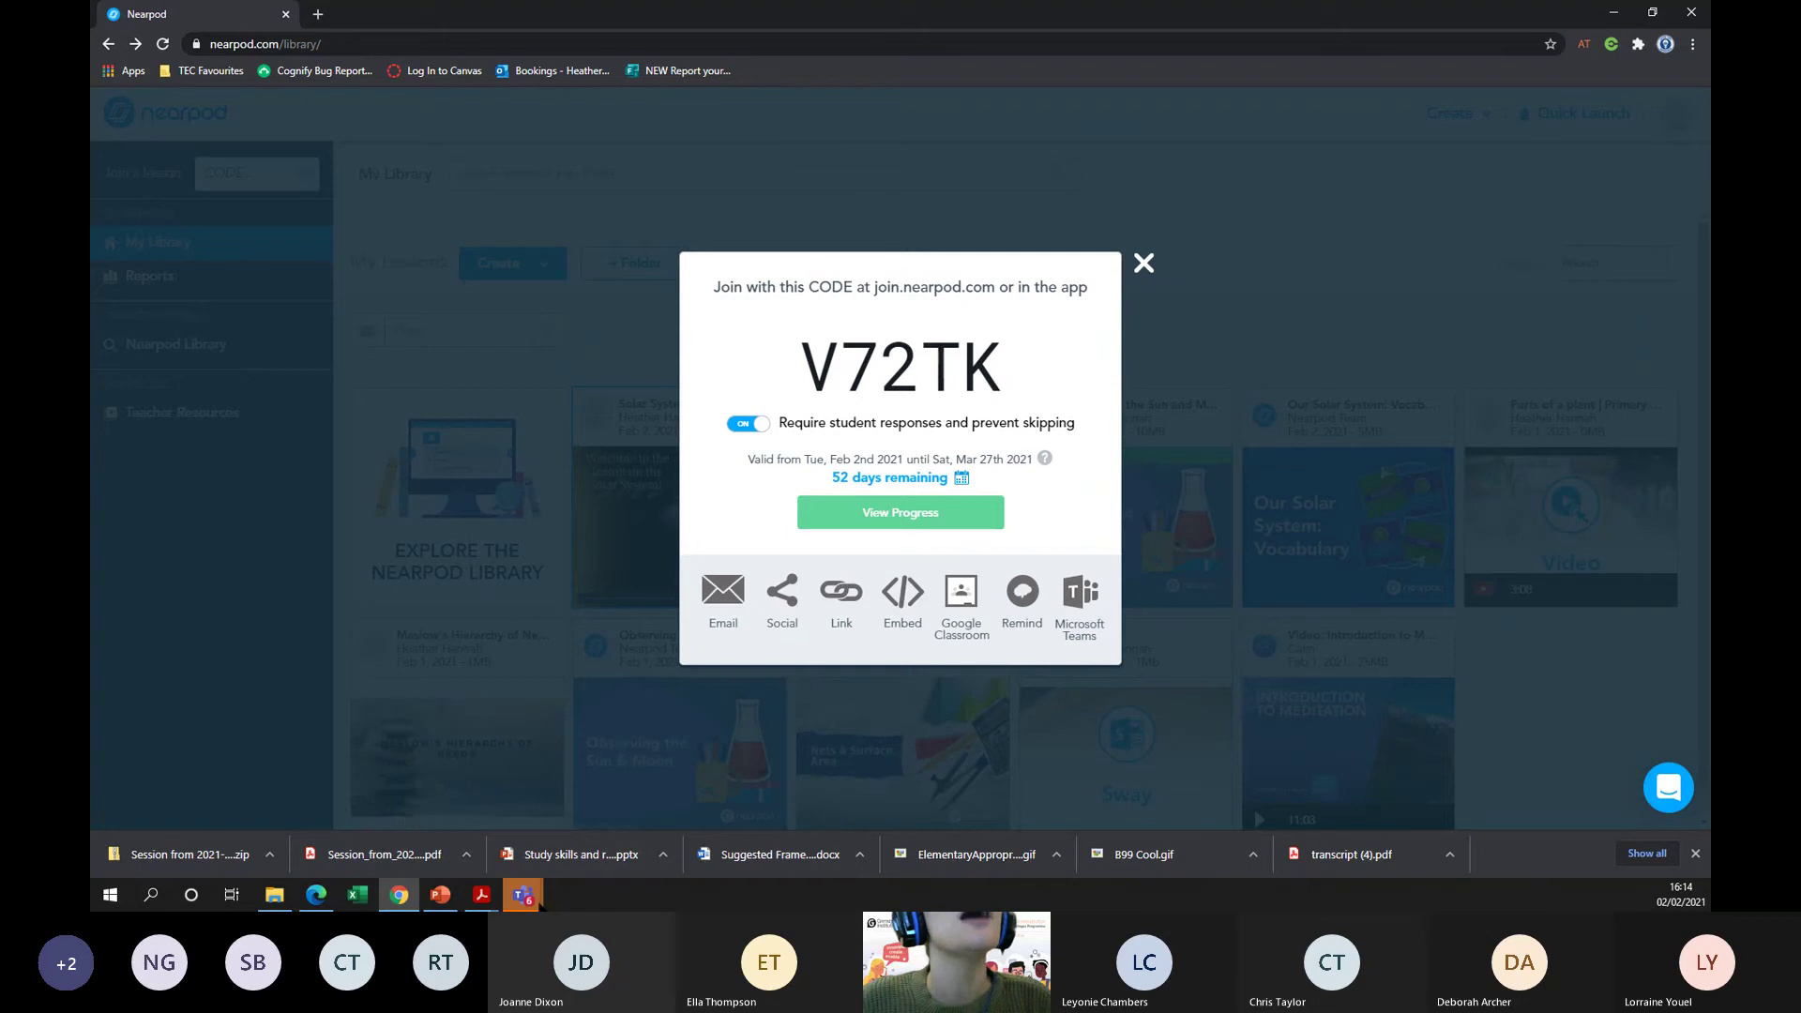
- Switch to Microsoft Teams to view the Nearpod link posted in the Science channel, and return to the lesson's sharing options in Chrome
mouse_move(522, 894)
left_click(466, 802)
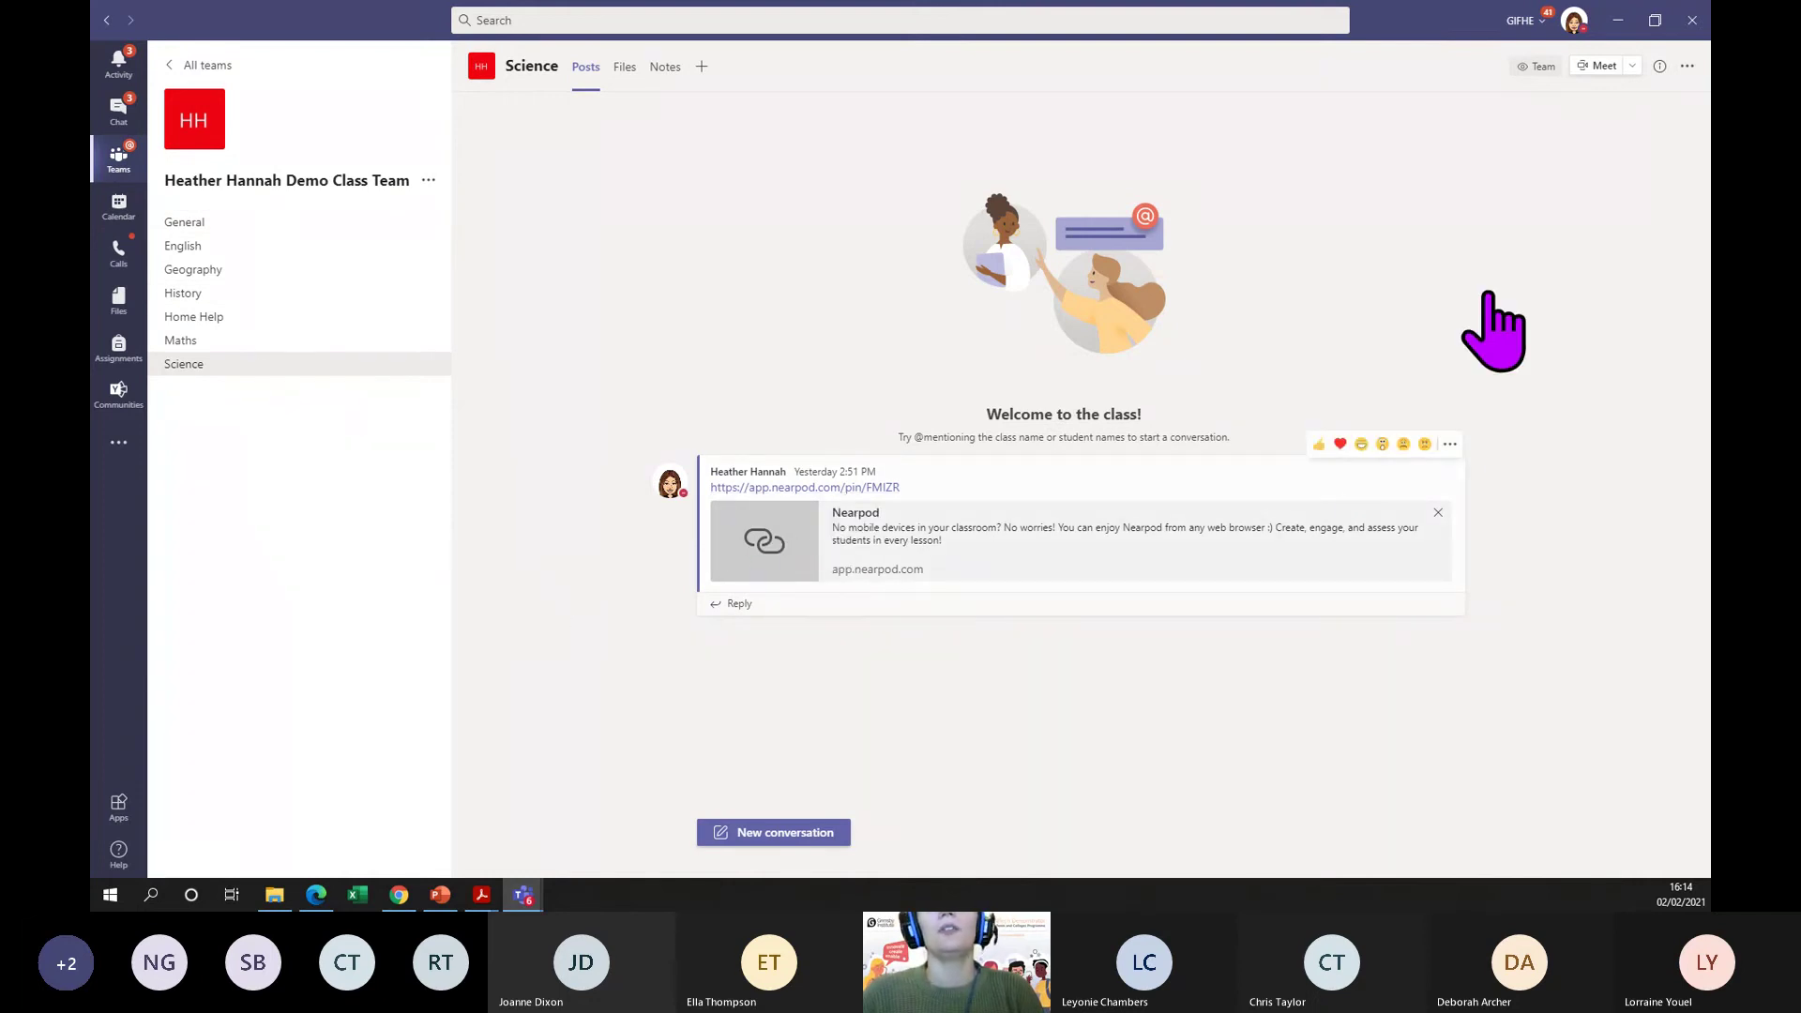
left_click(1617, 21)
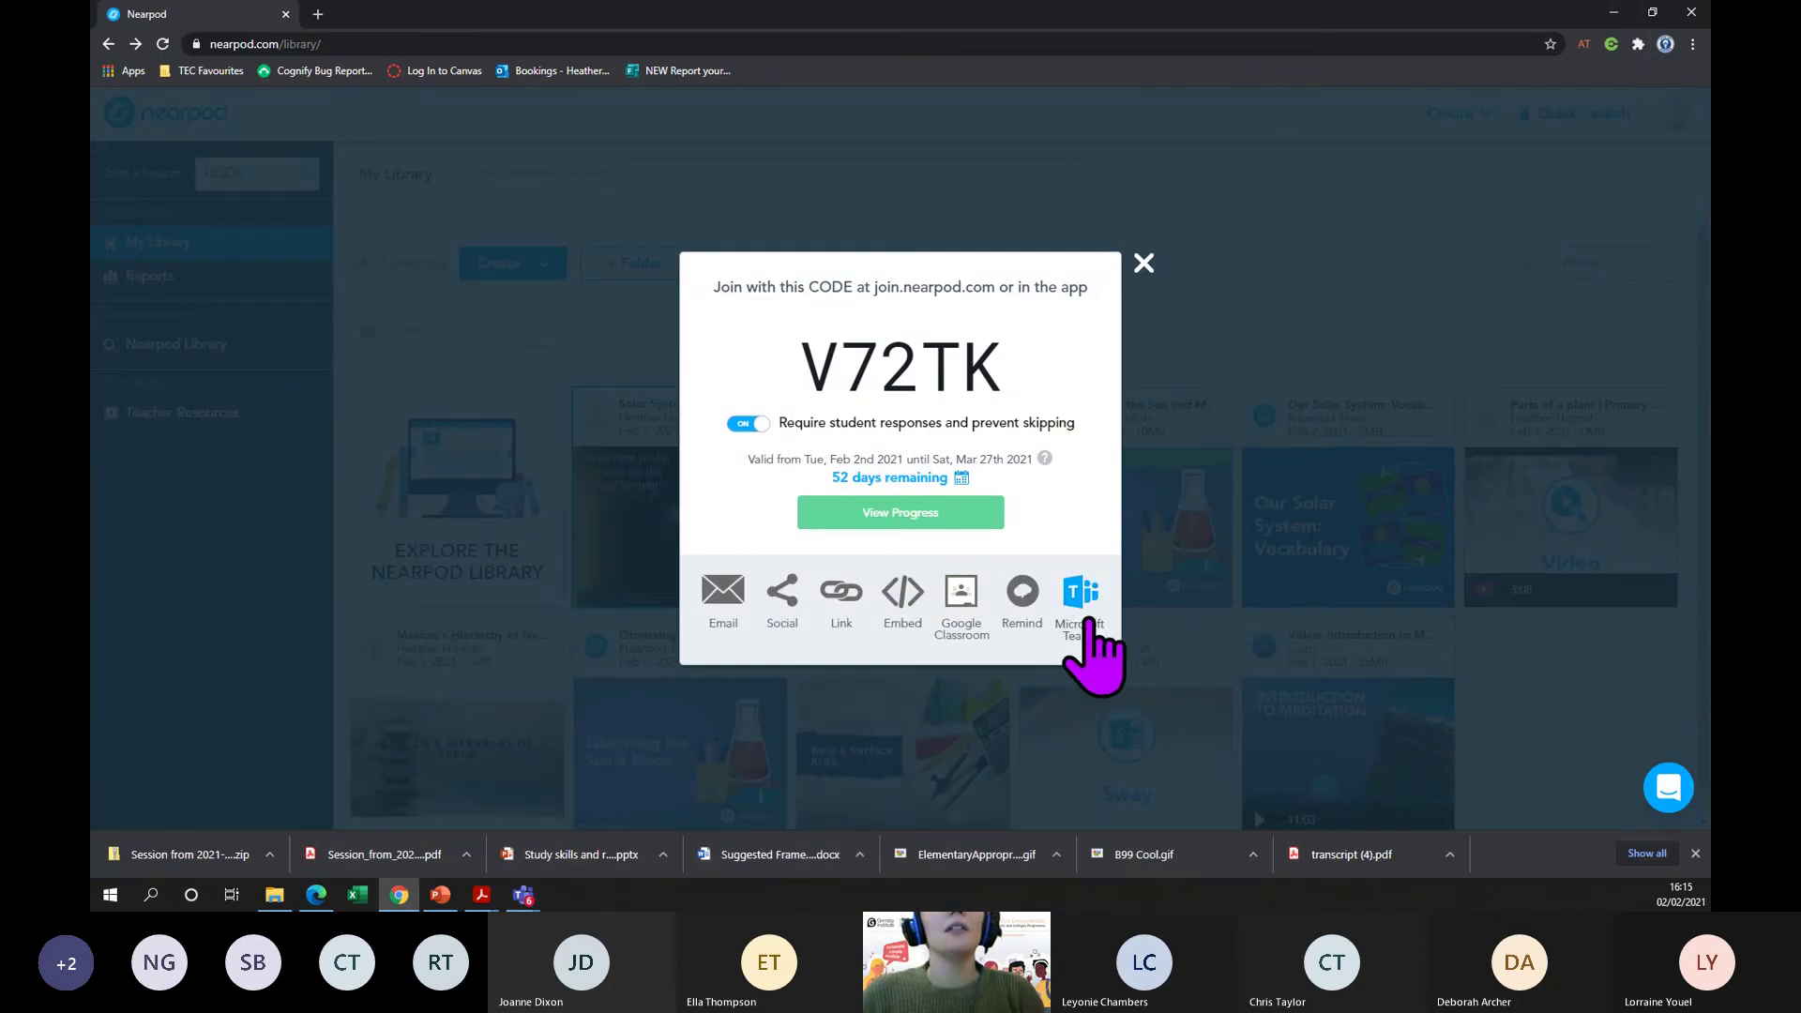
- Copy the Small embed code for the student-paced Solar System lesson
left_click(898, 610)
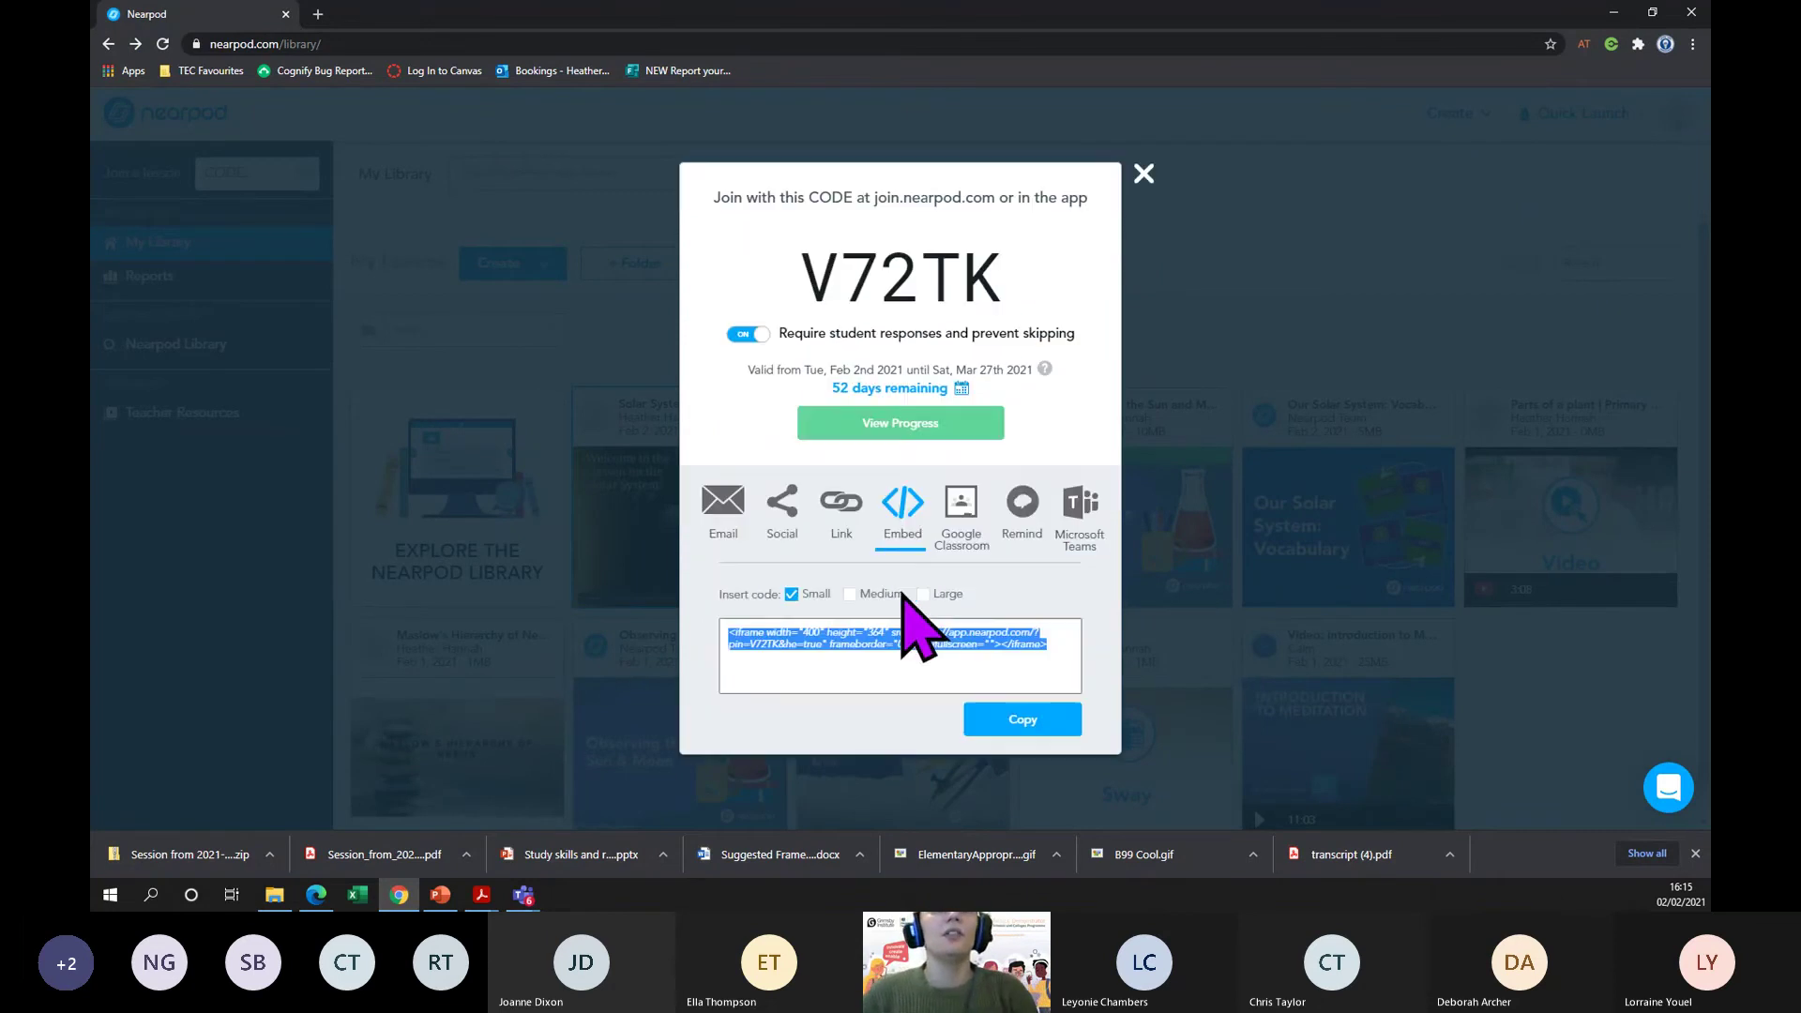
left_click(1029, 727)
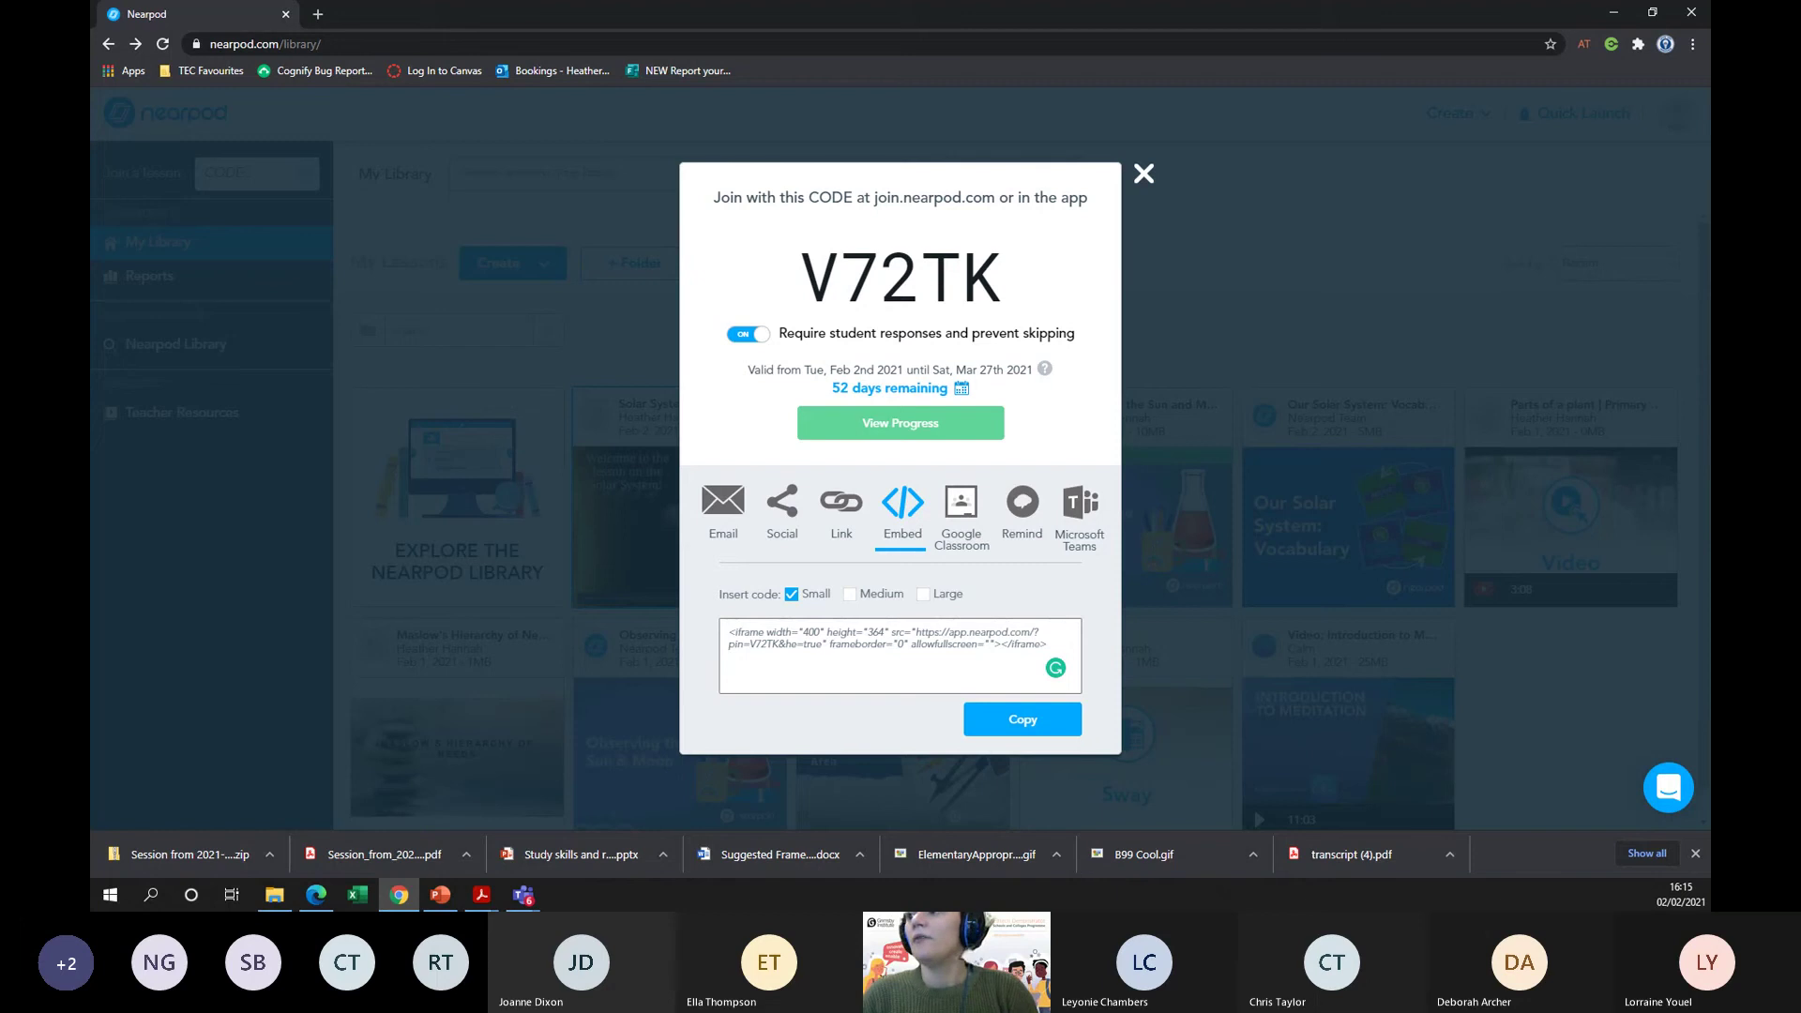
key("alt+Tab")
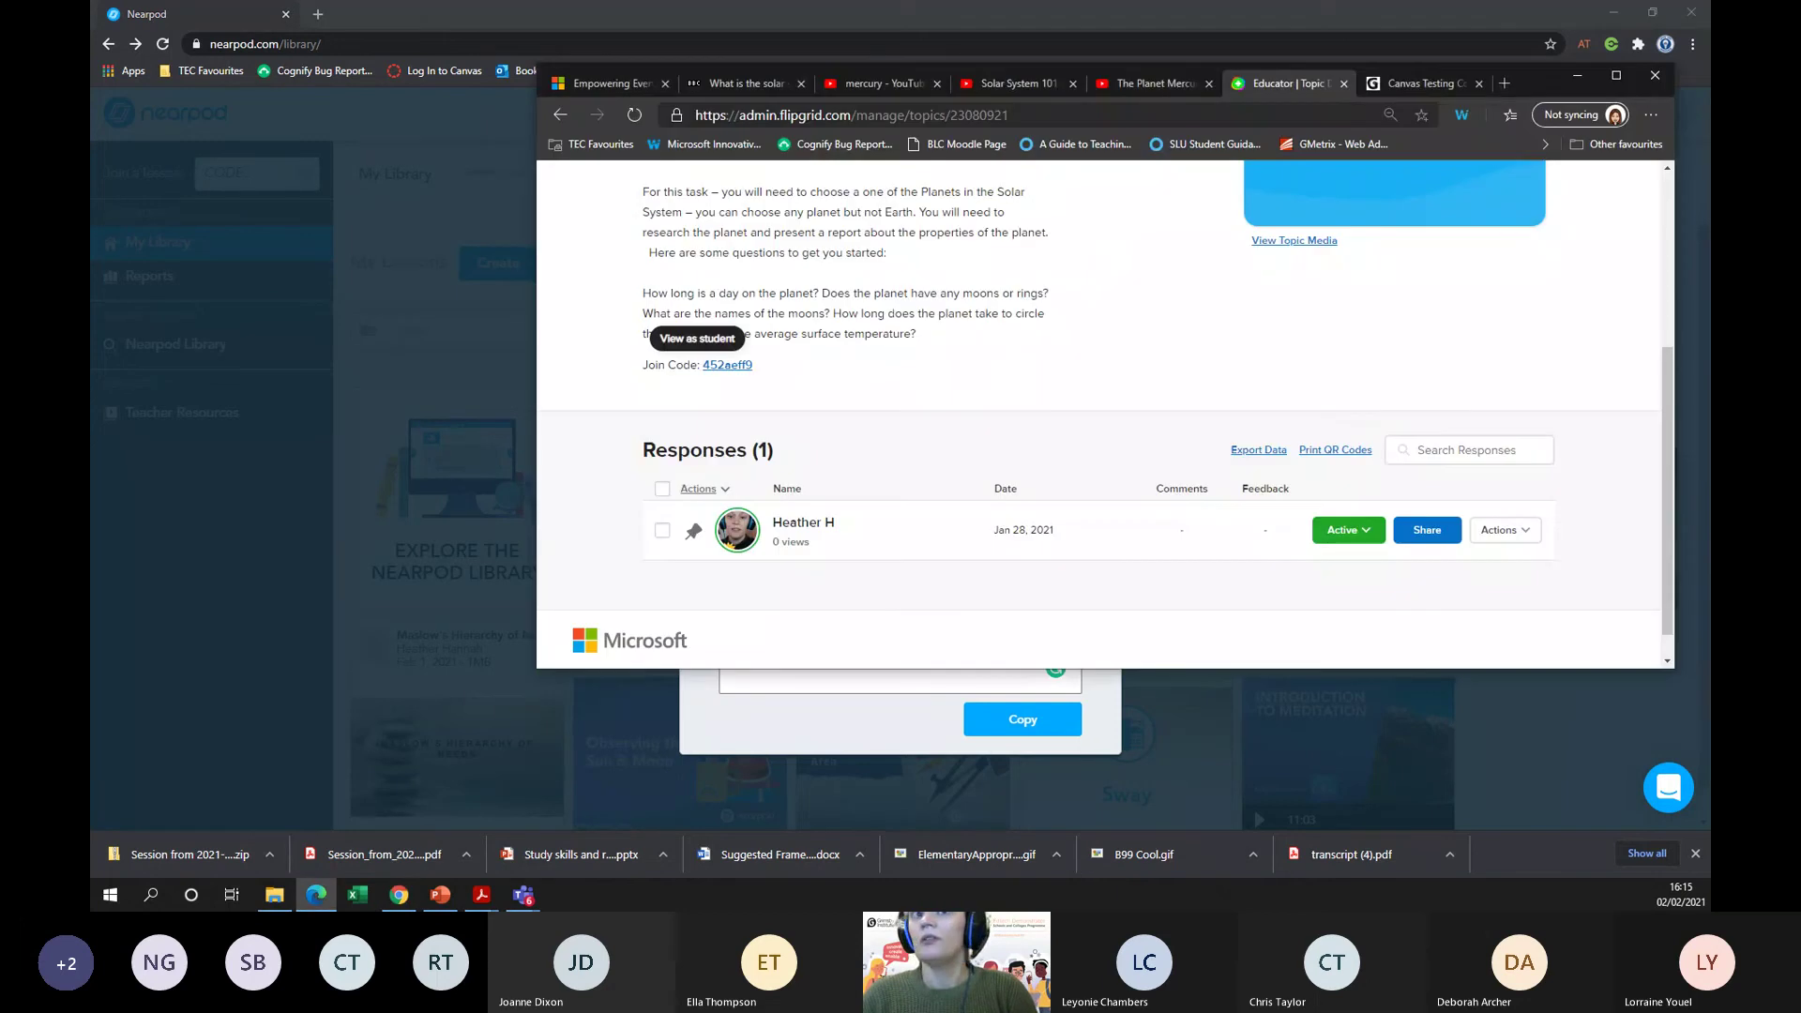
key("alt+Tab")
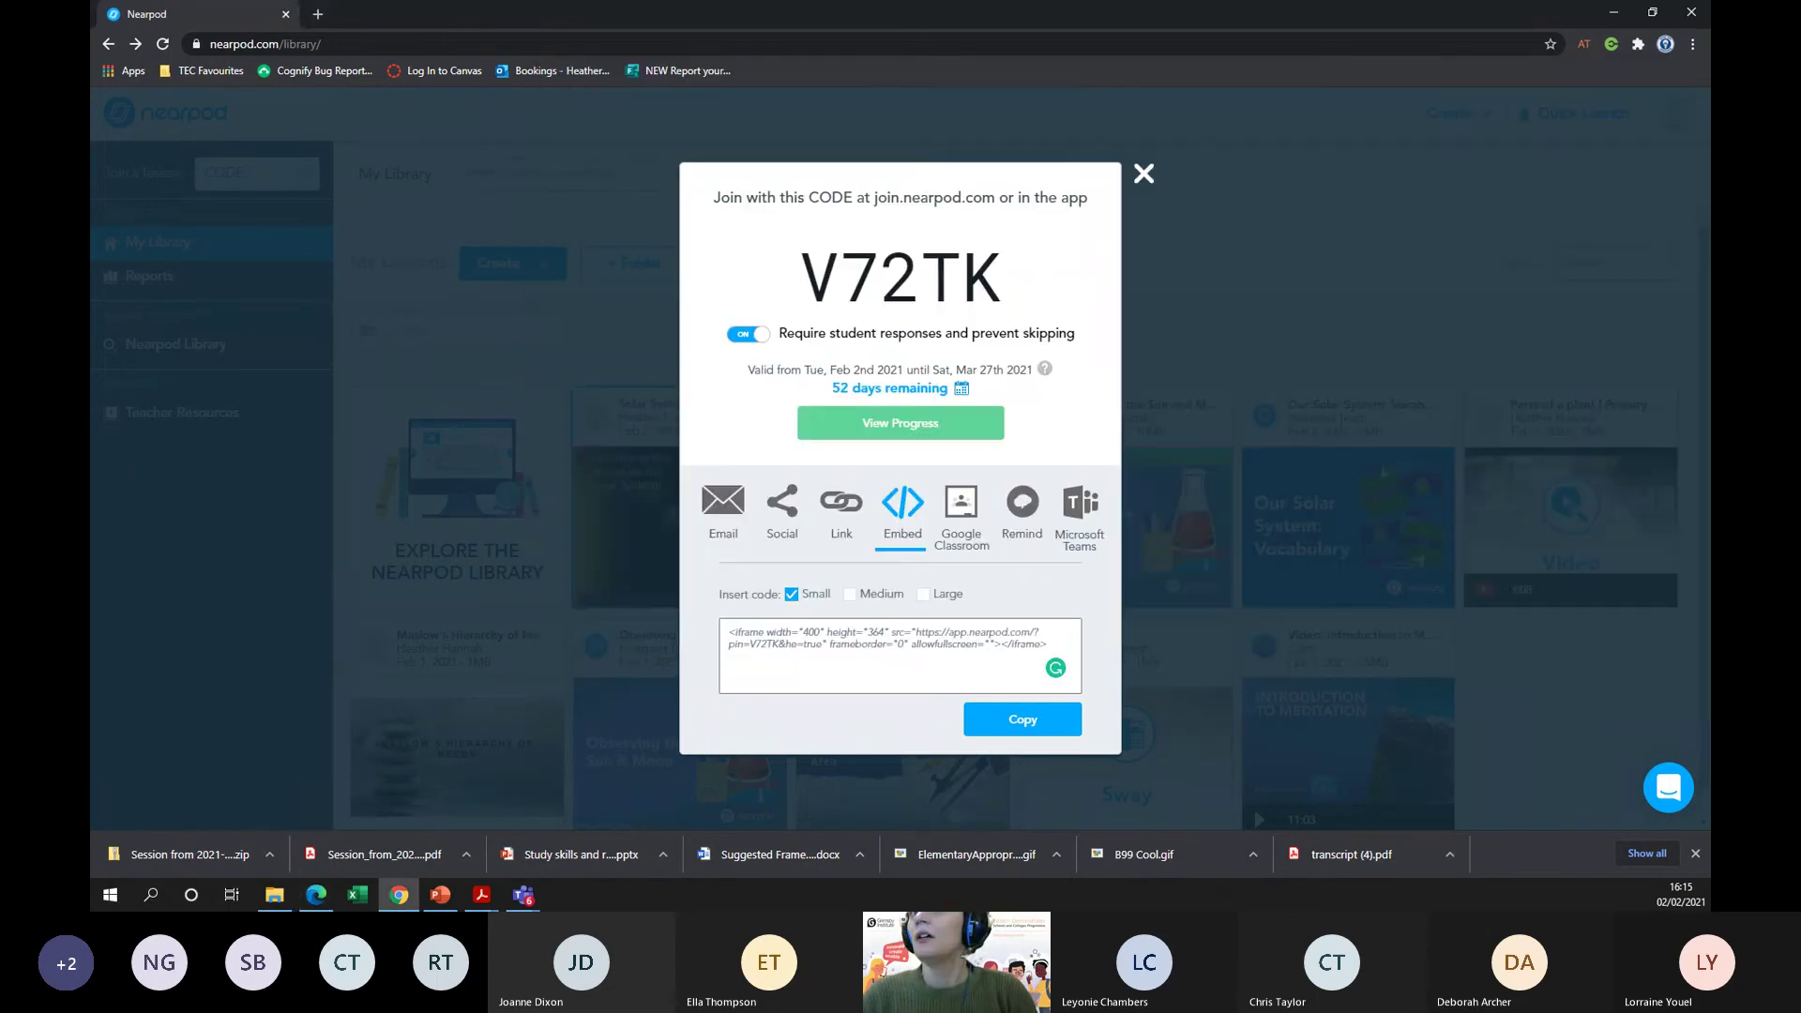
key("alt+Tab")
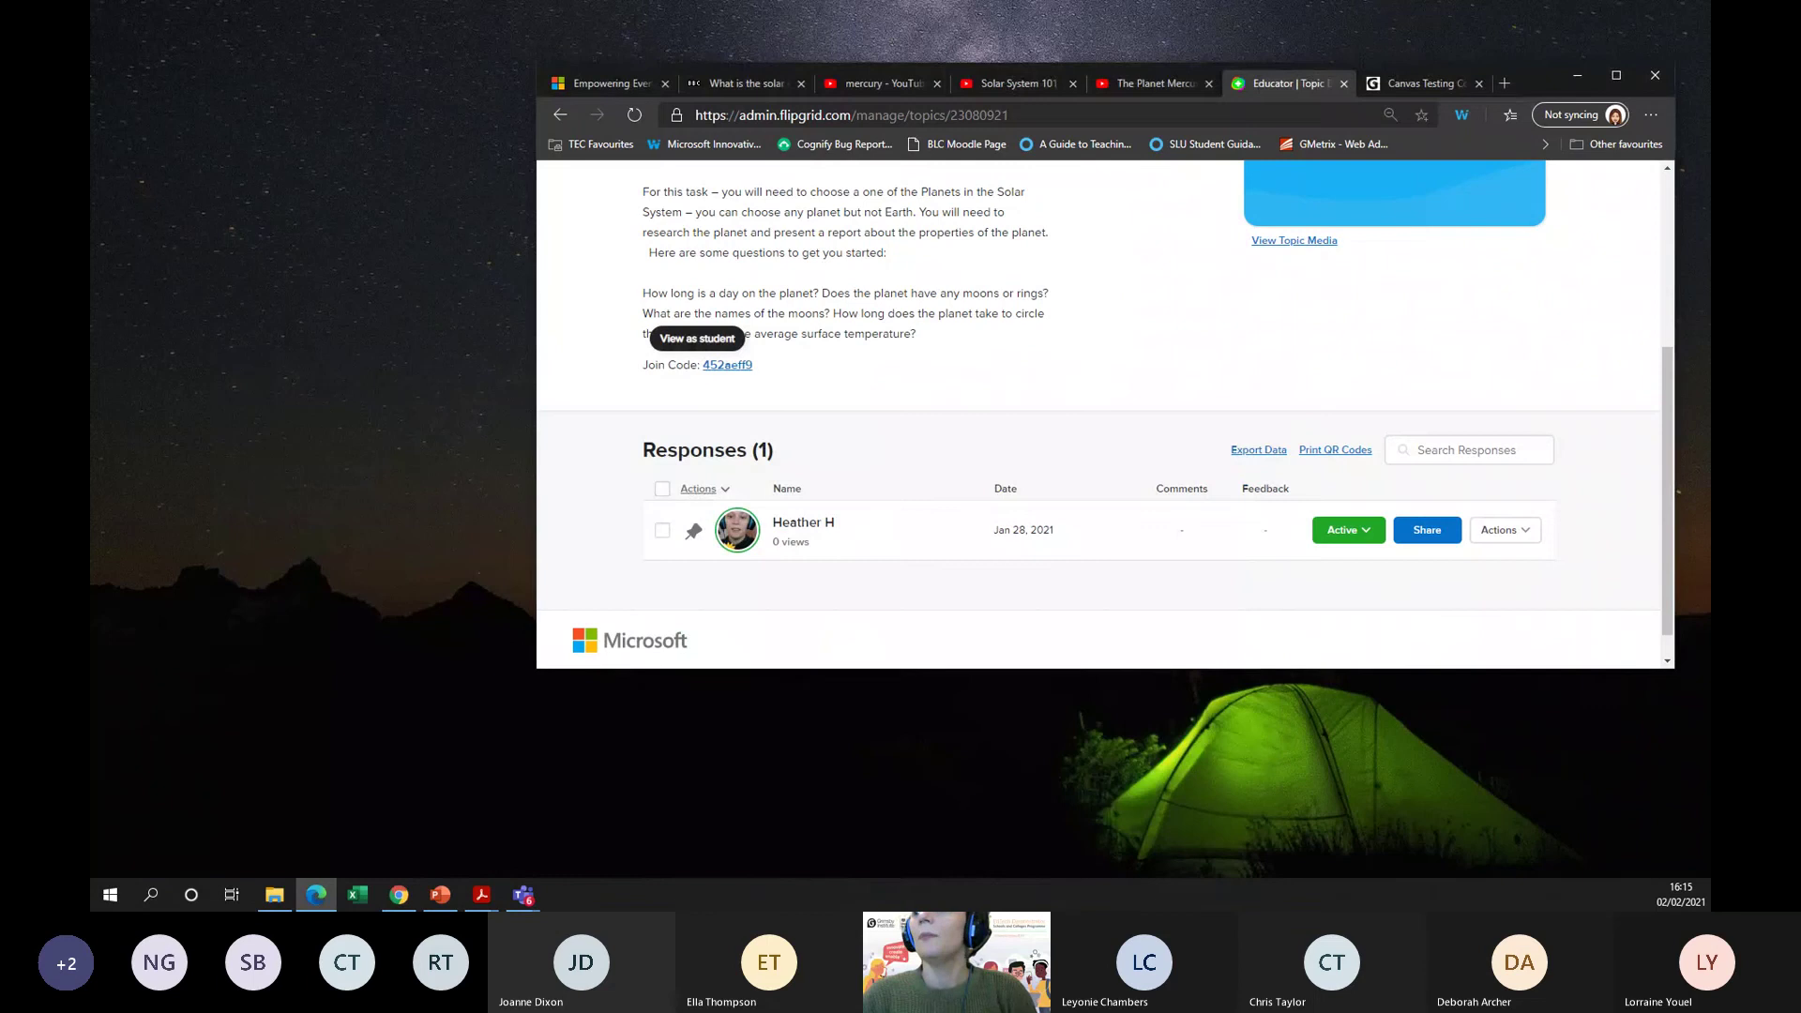
key("alt+Tab")
key("alt+Tab")
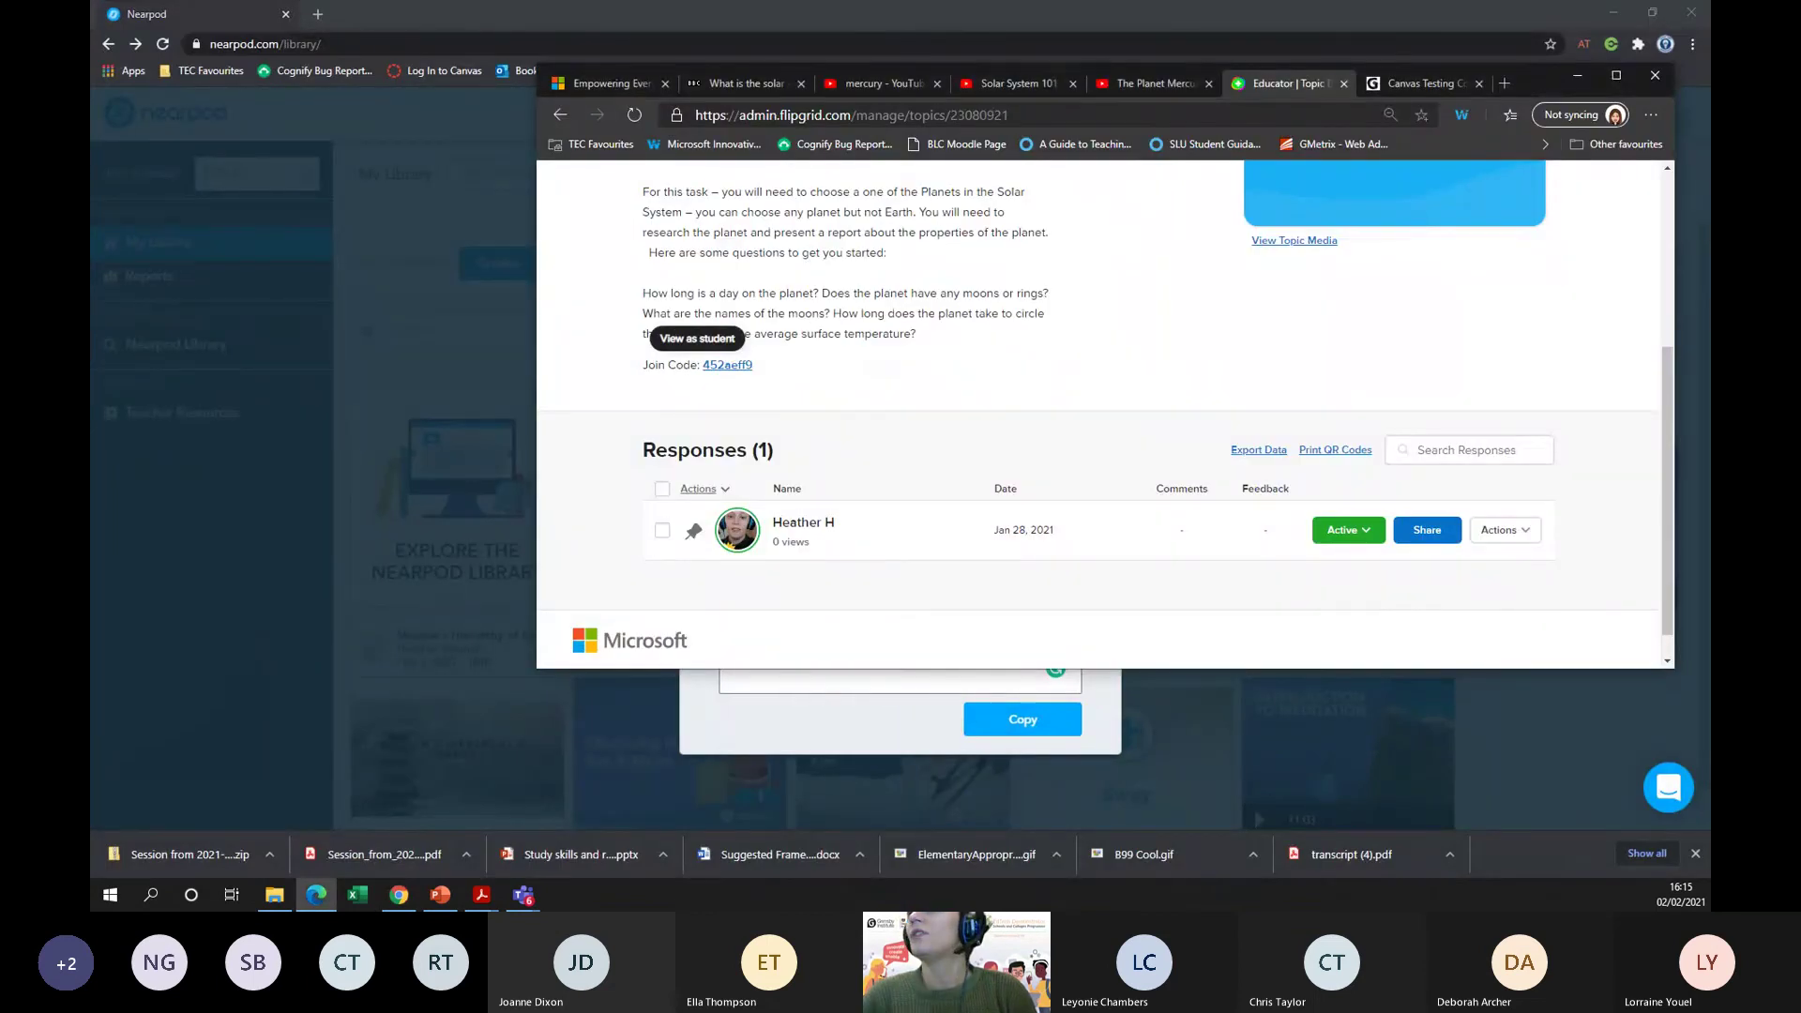
key("alt+Tab")
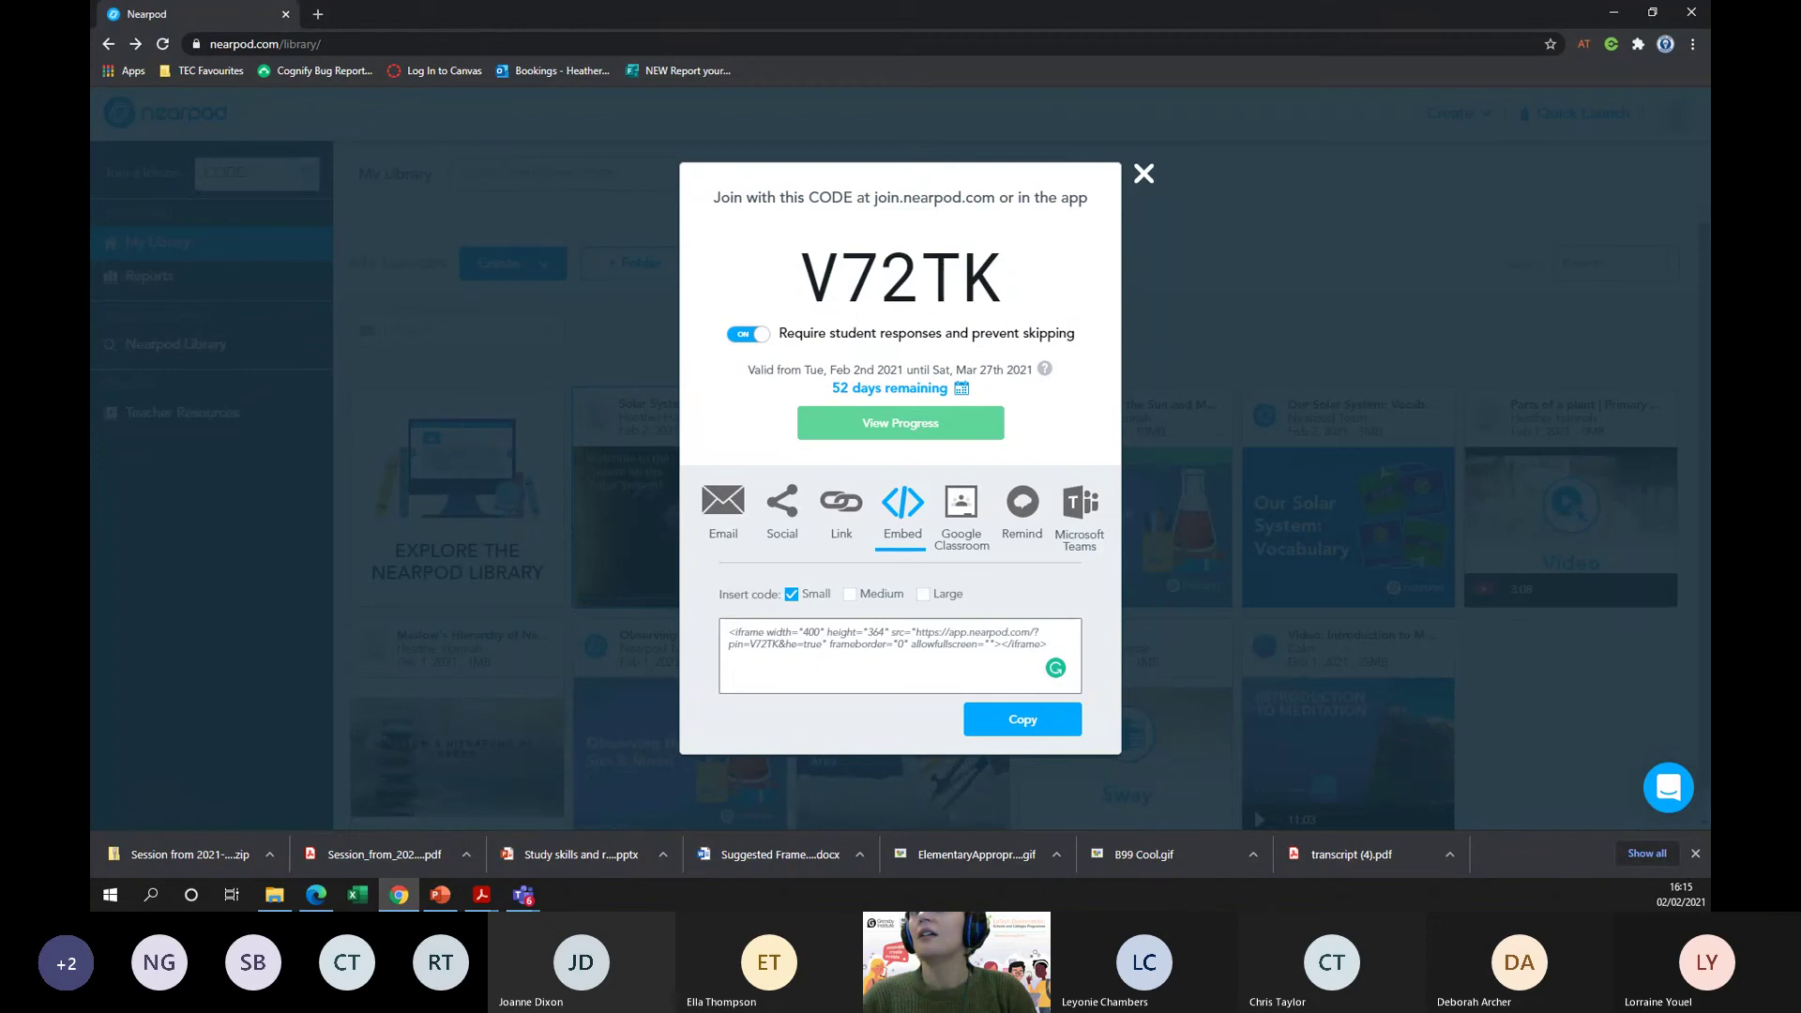
- Switch to the Canvas page editor in Edge and embed the copied Nearpod lesson code in the page body
key("alt+Tab")
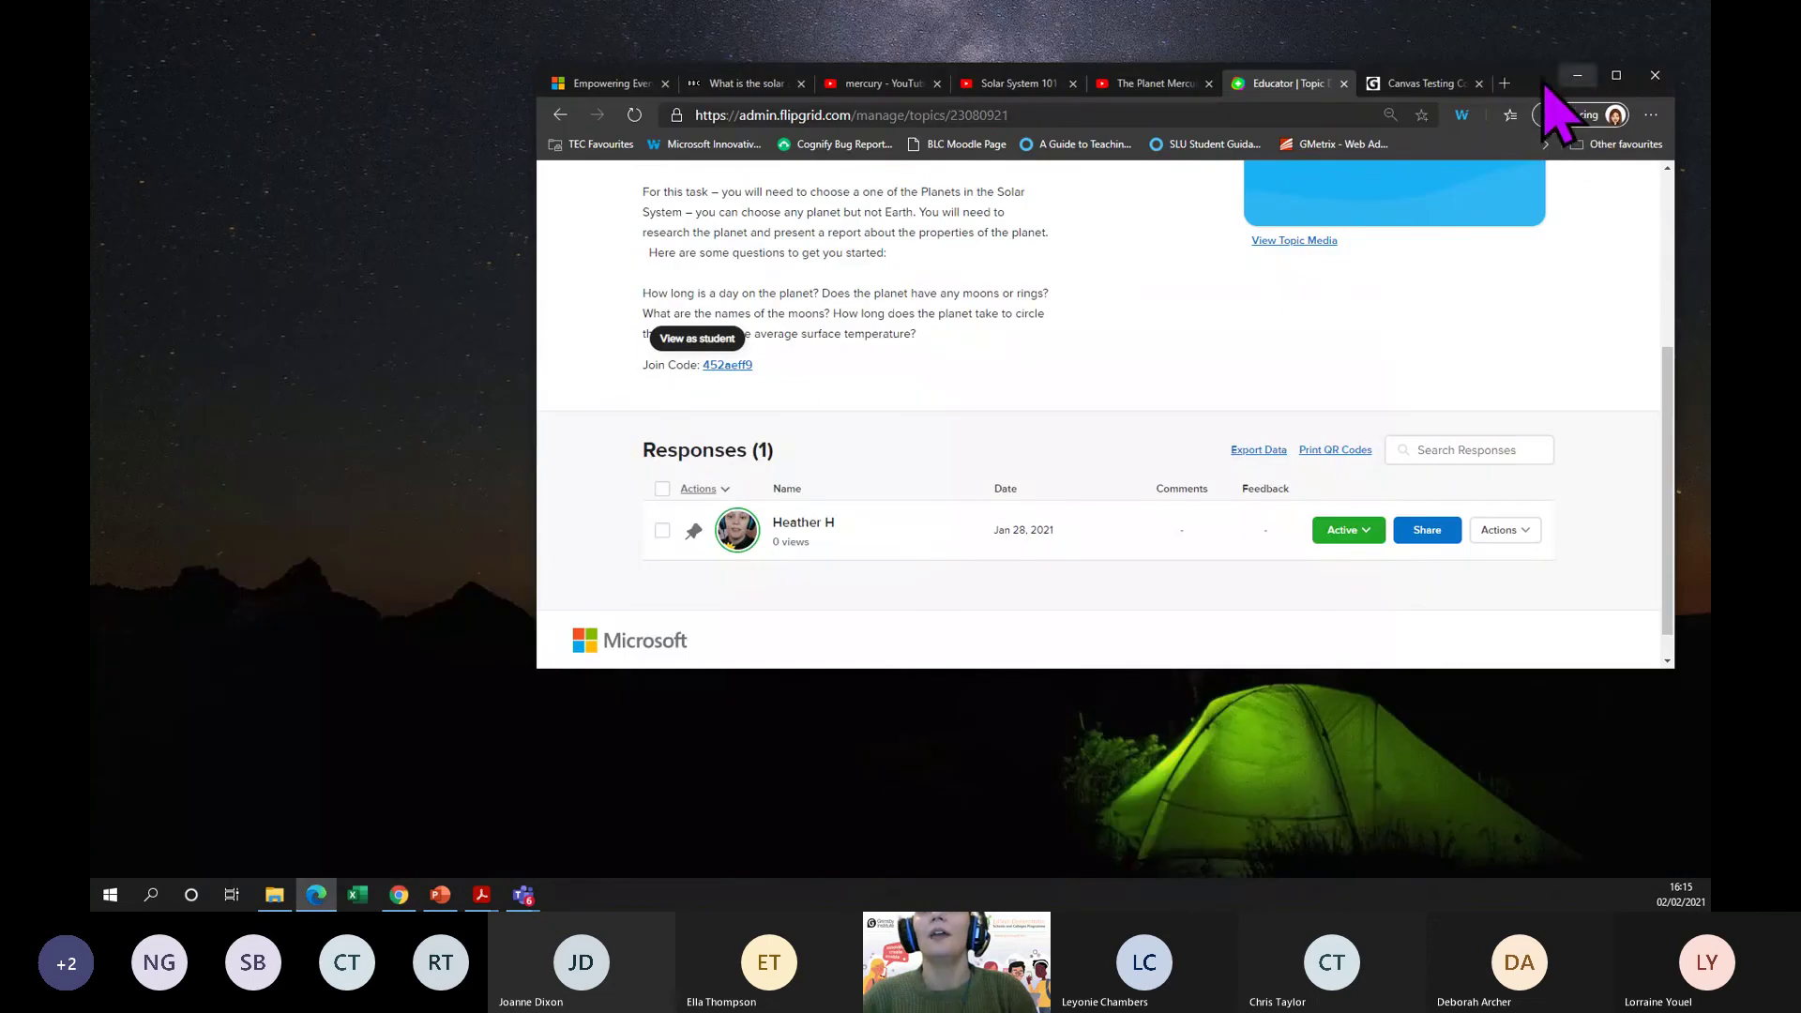
left_click(1431, 83)
left_click(1616, 76)
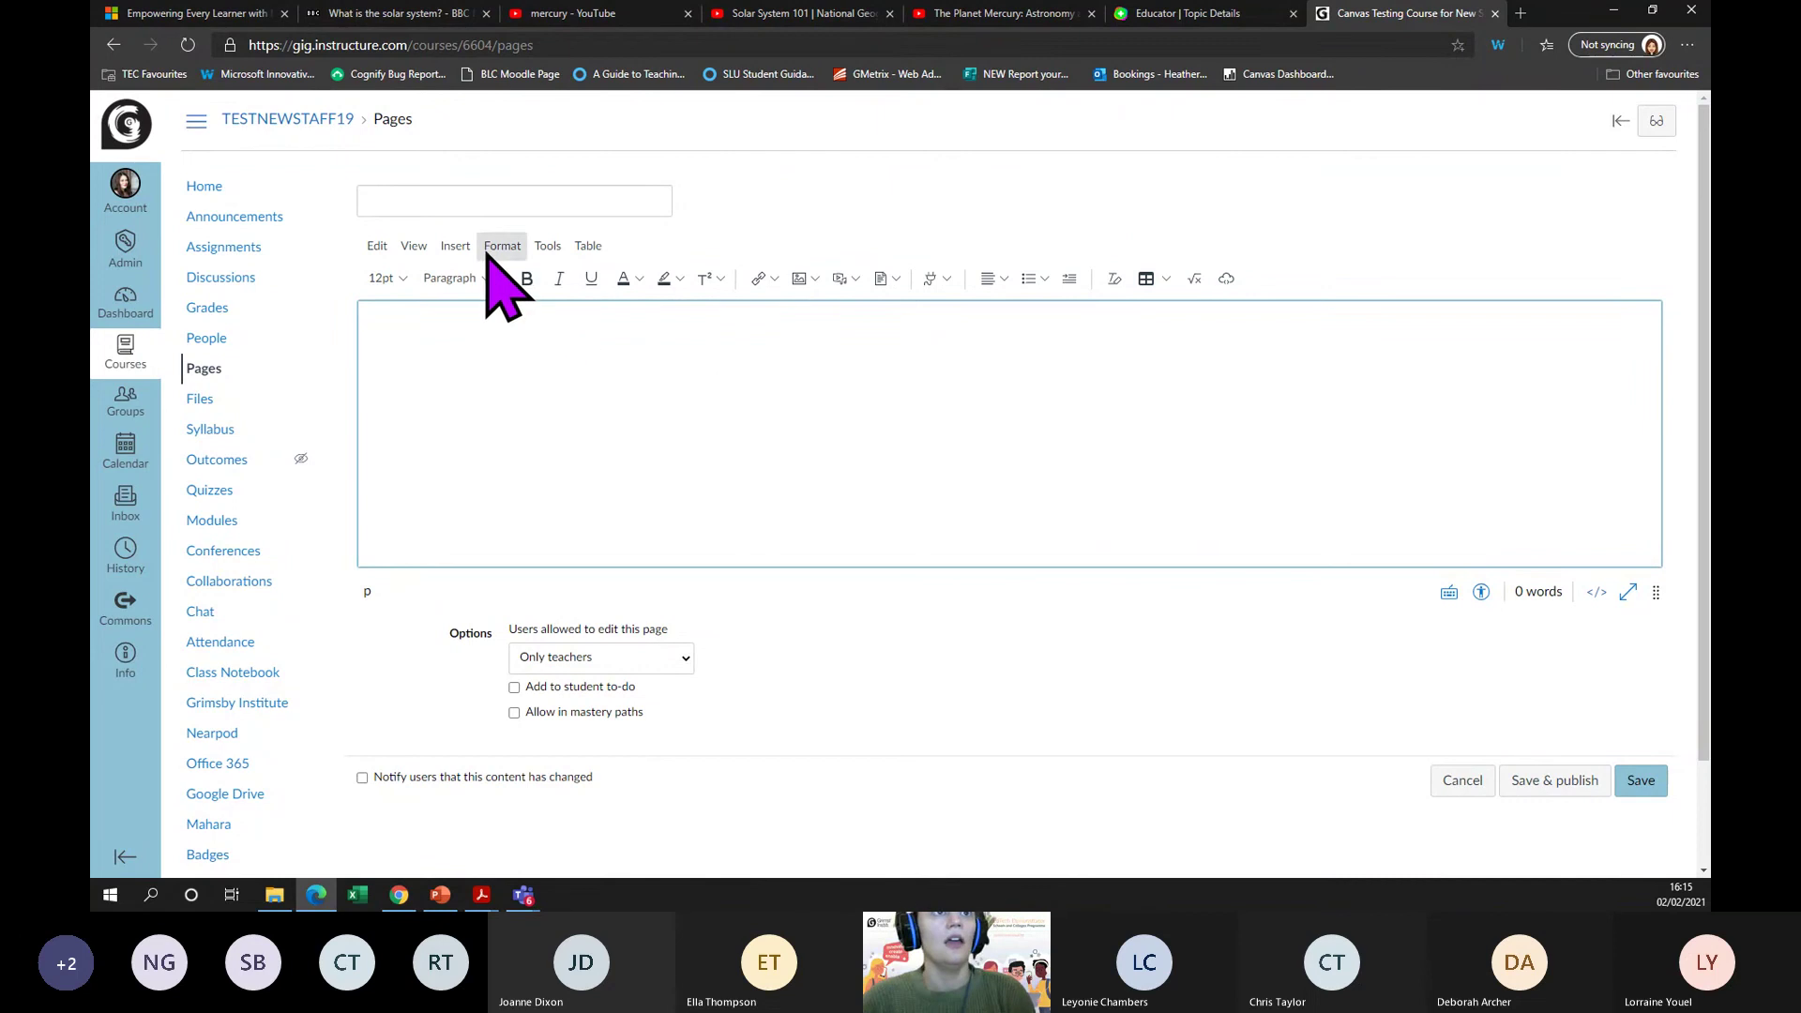
left_click(488, 251)
left_click(487, 249)
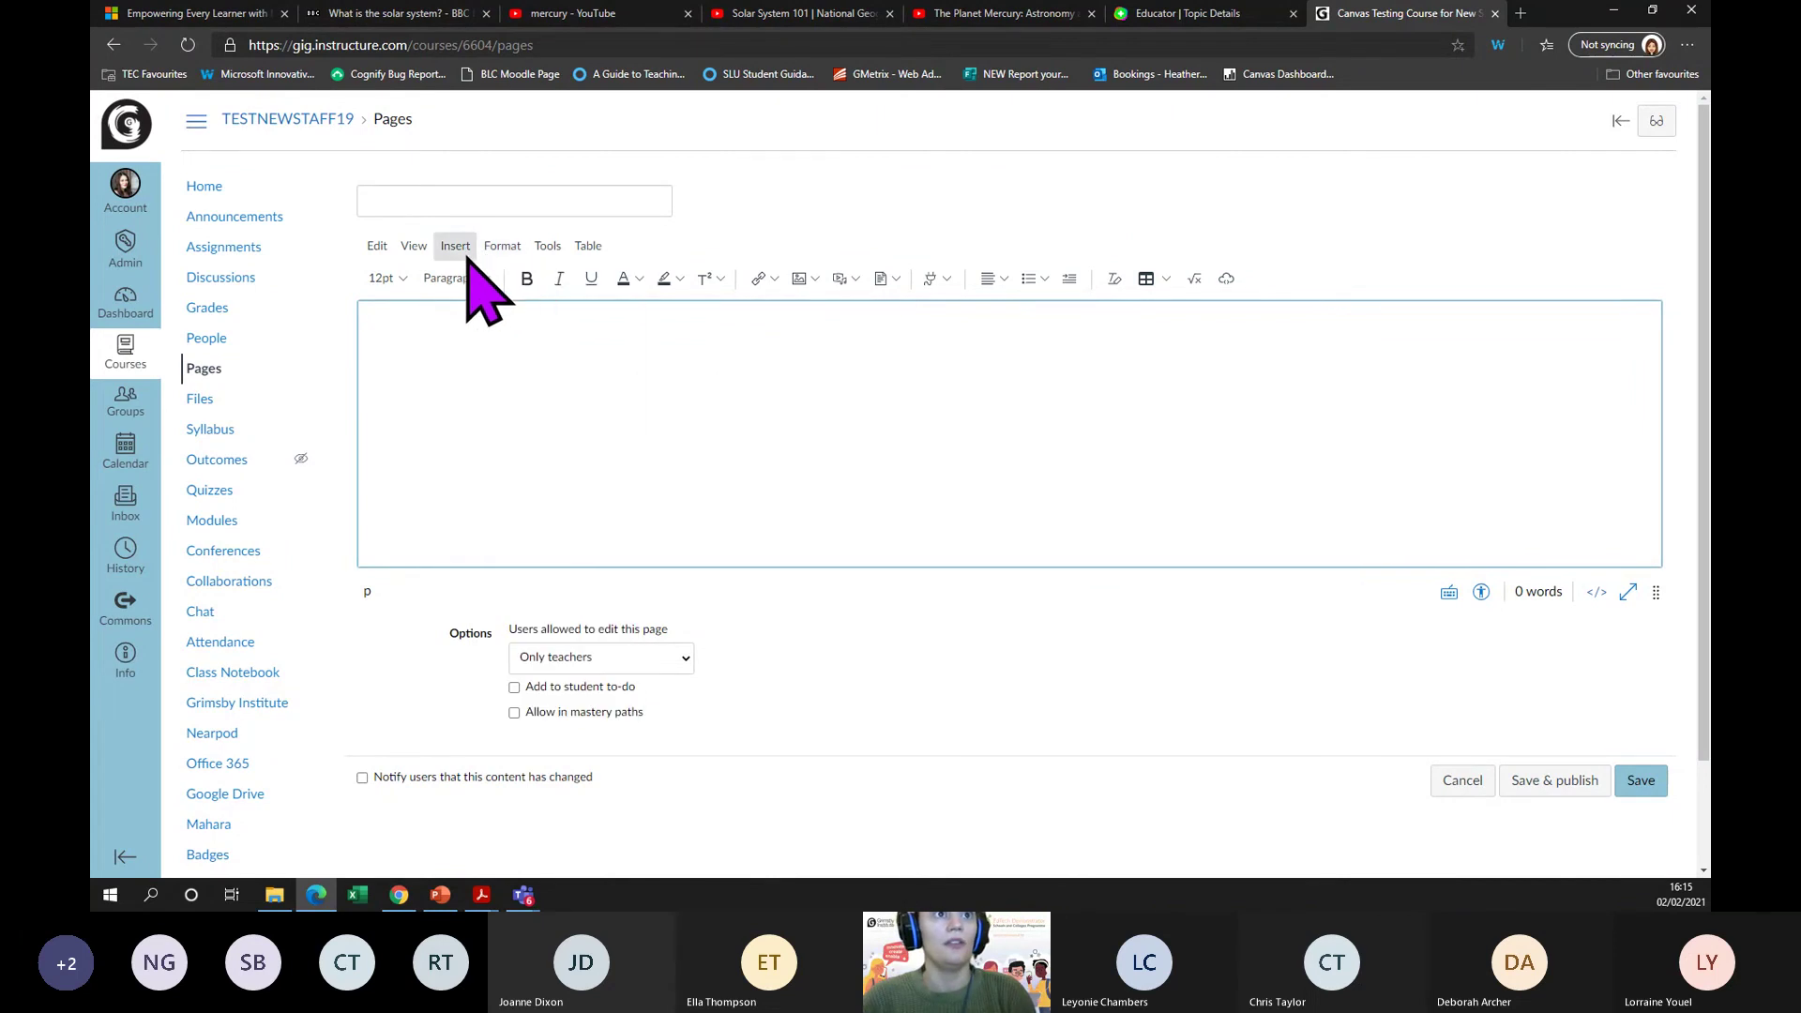
left_click(455, 248)
mouse_move(495, 424)
key("Escape")
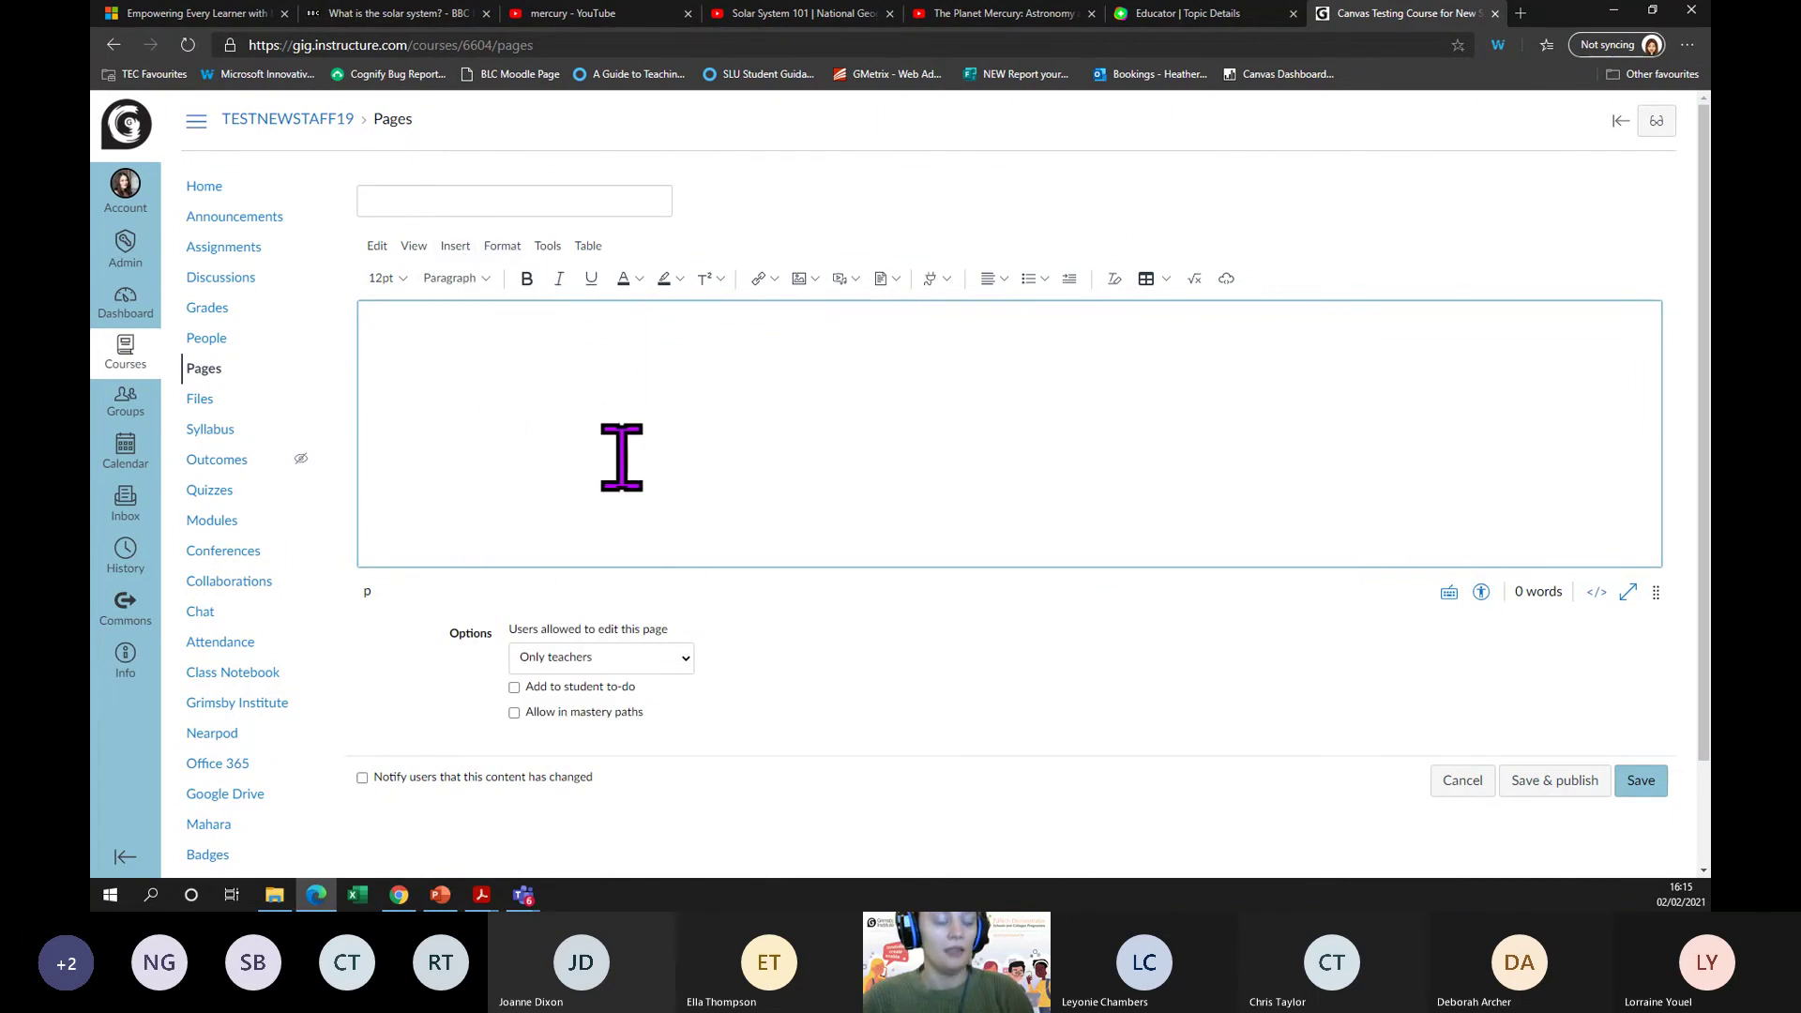
left_click(735, 490)
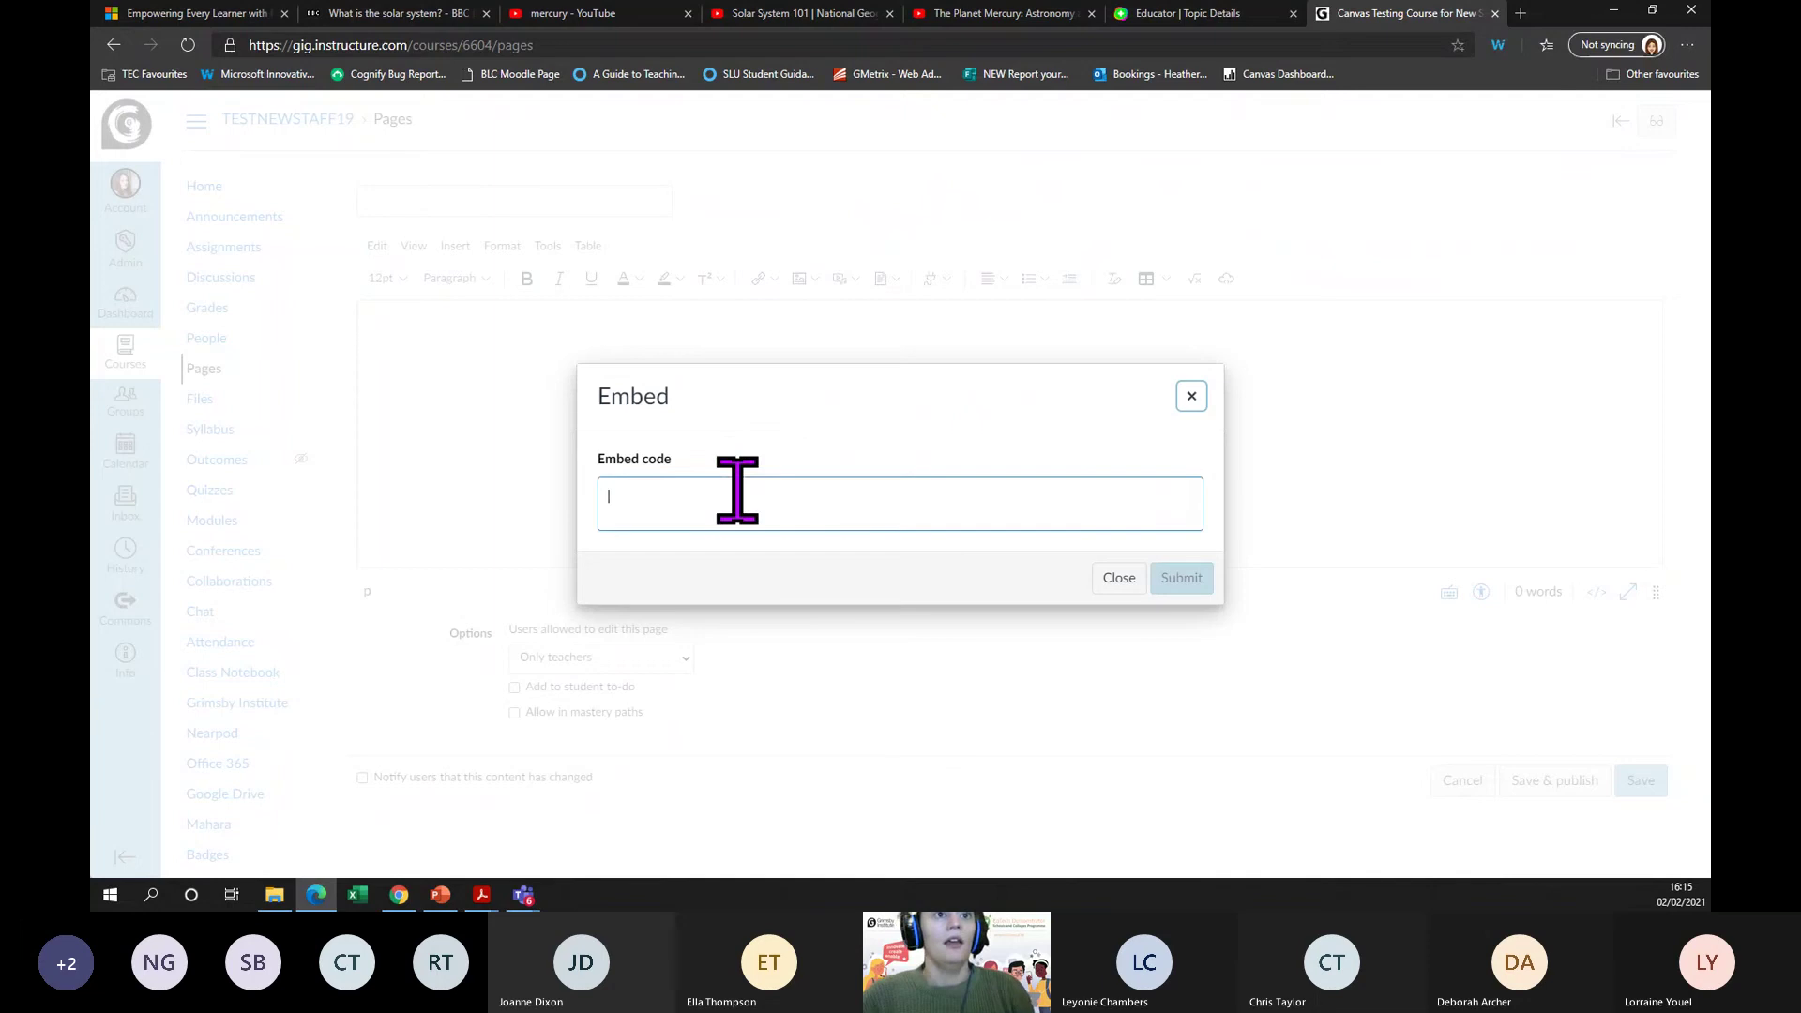
key("ctrl+v")
left_click(1207, 597)
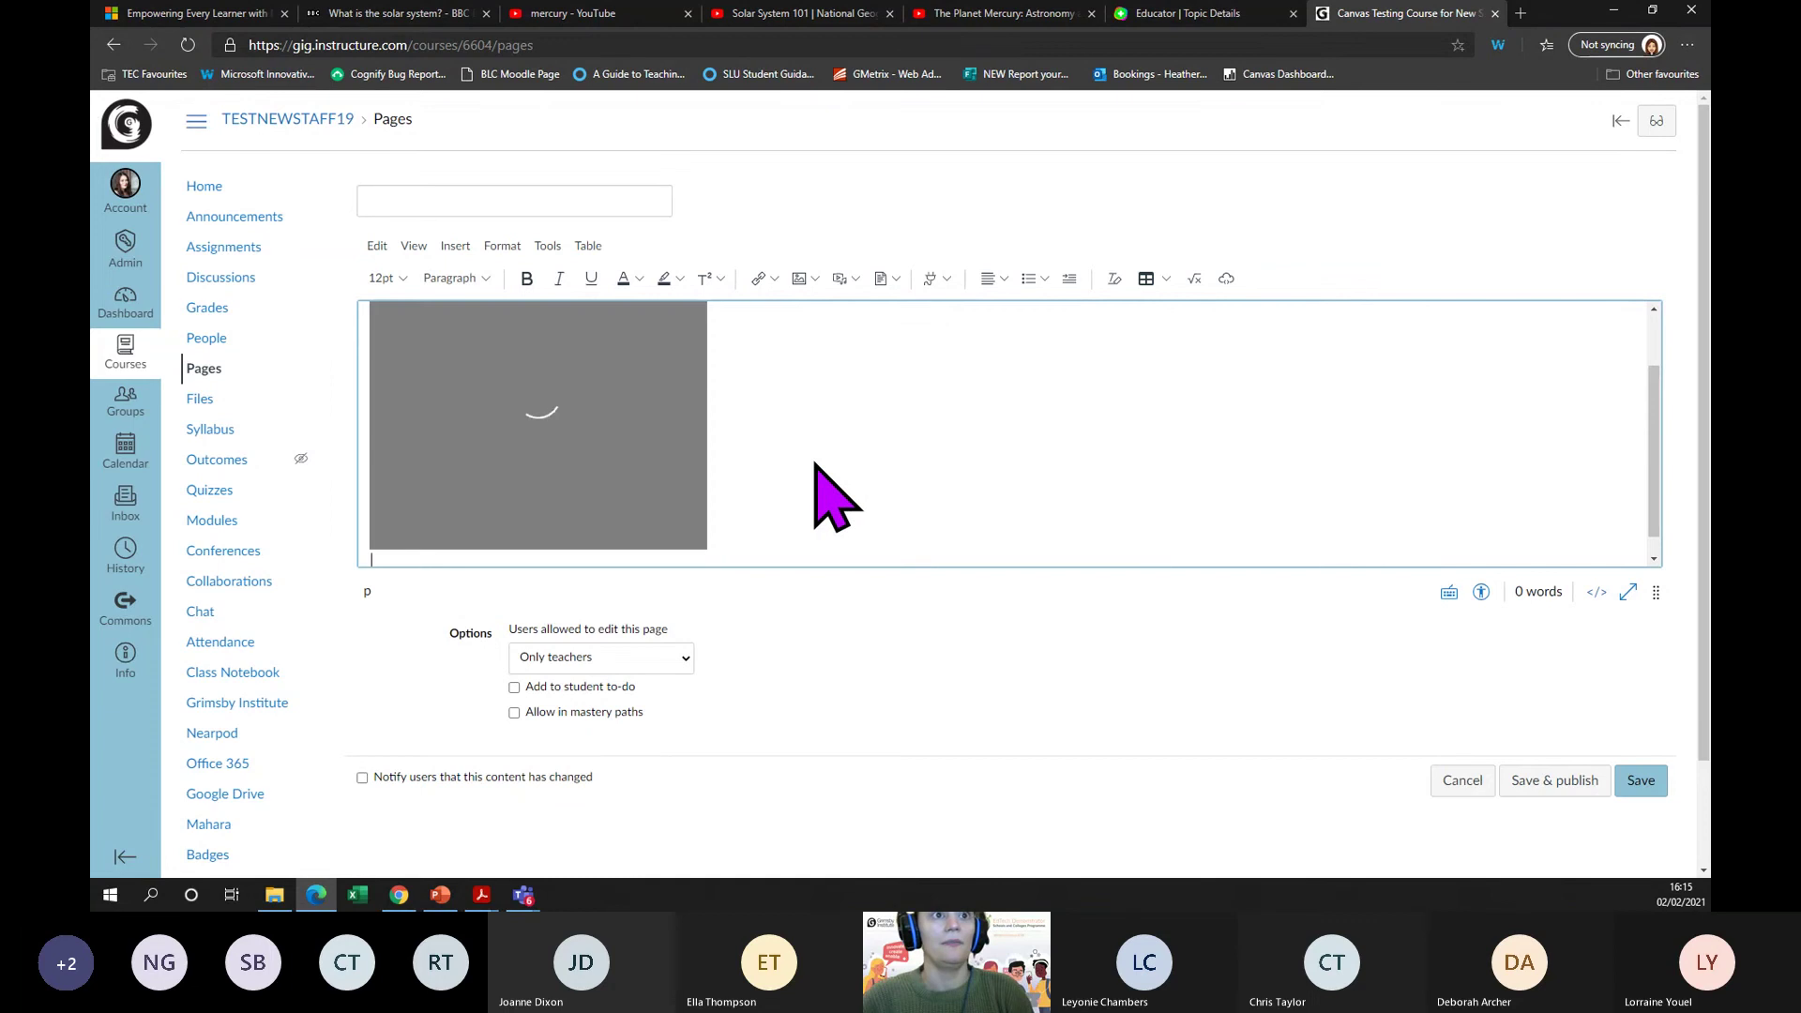
- Try to save the Canvas page, enter "Solar System" as its title, and view the embedded Nearpod lesson
left_click(1639, 784)
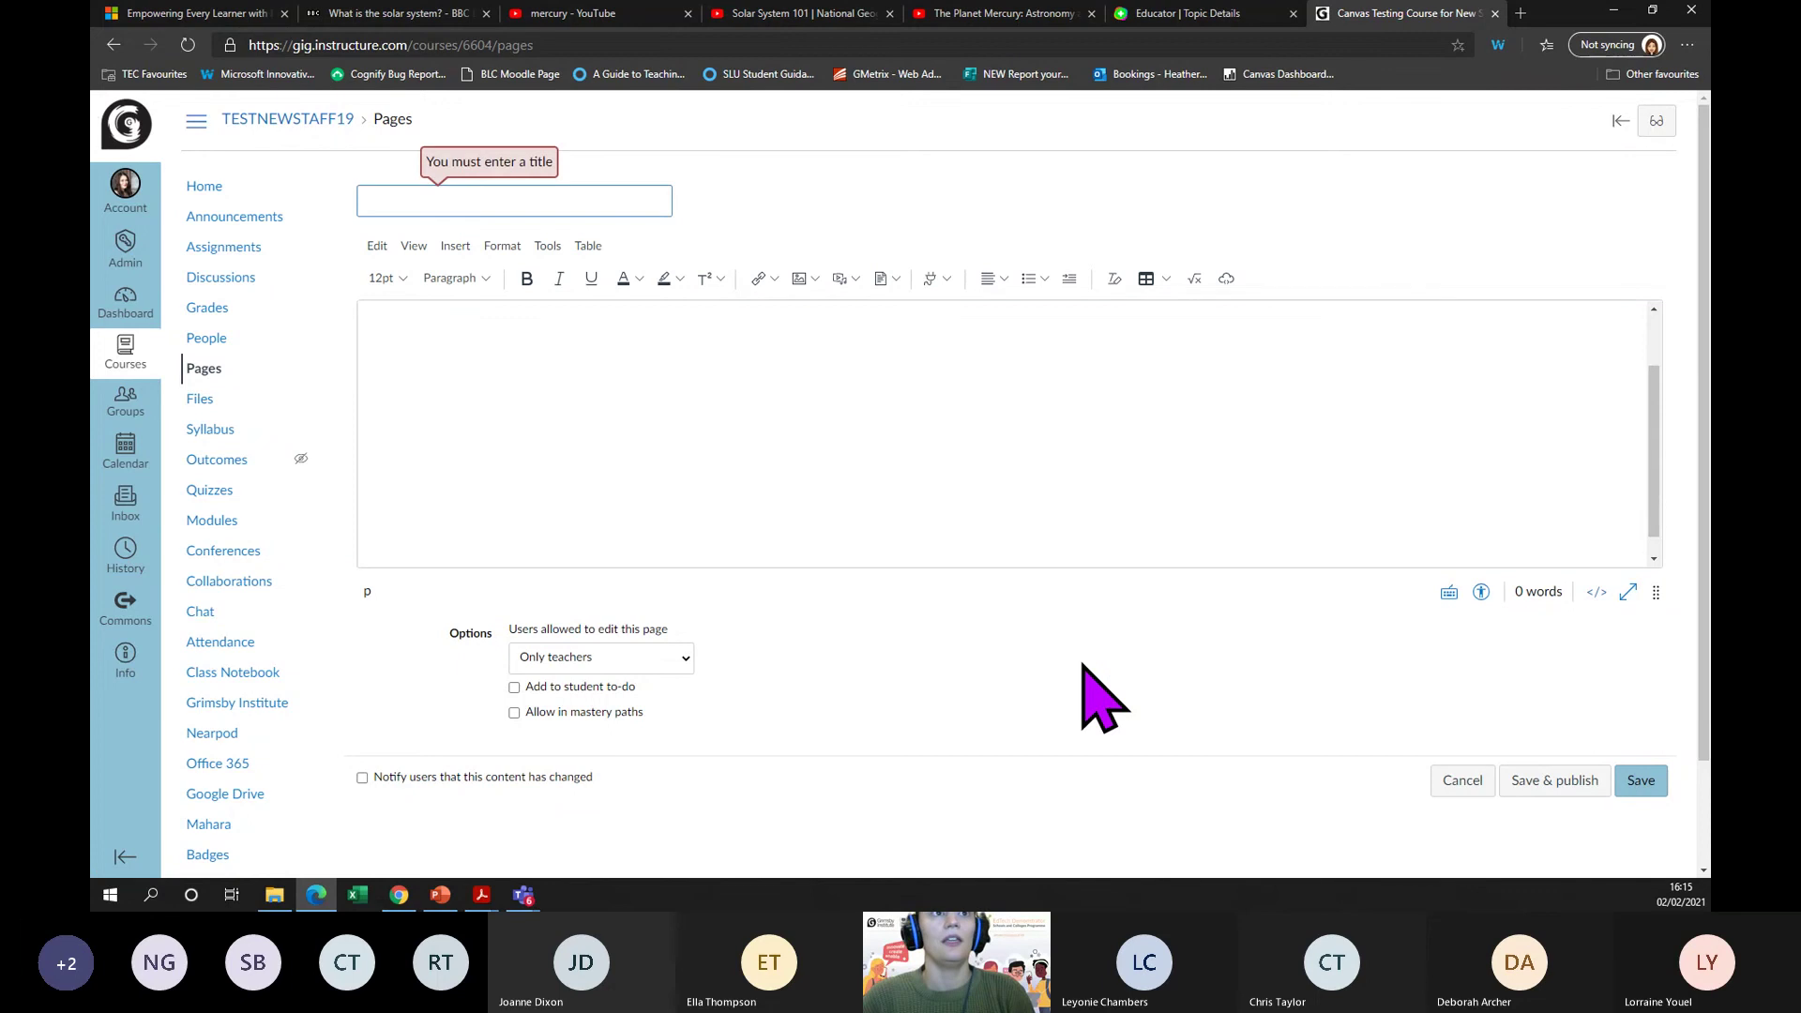
left_click(578, 197)
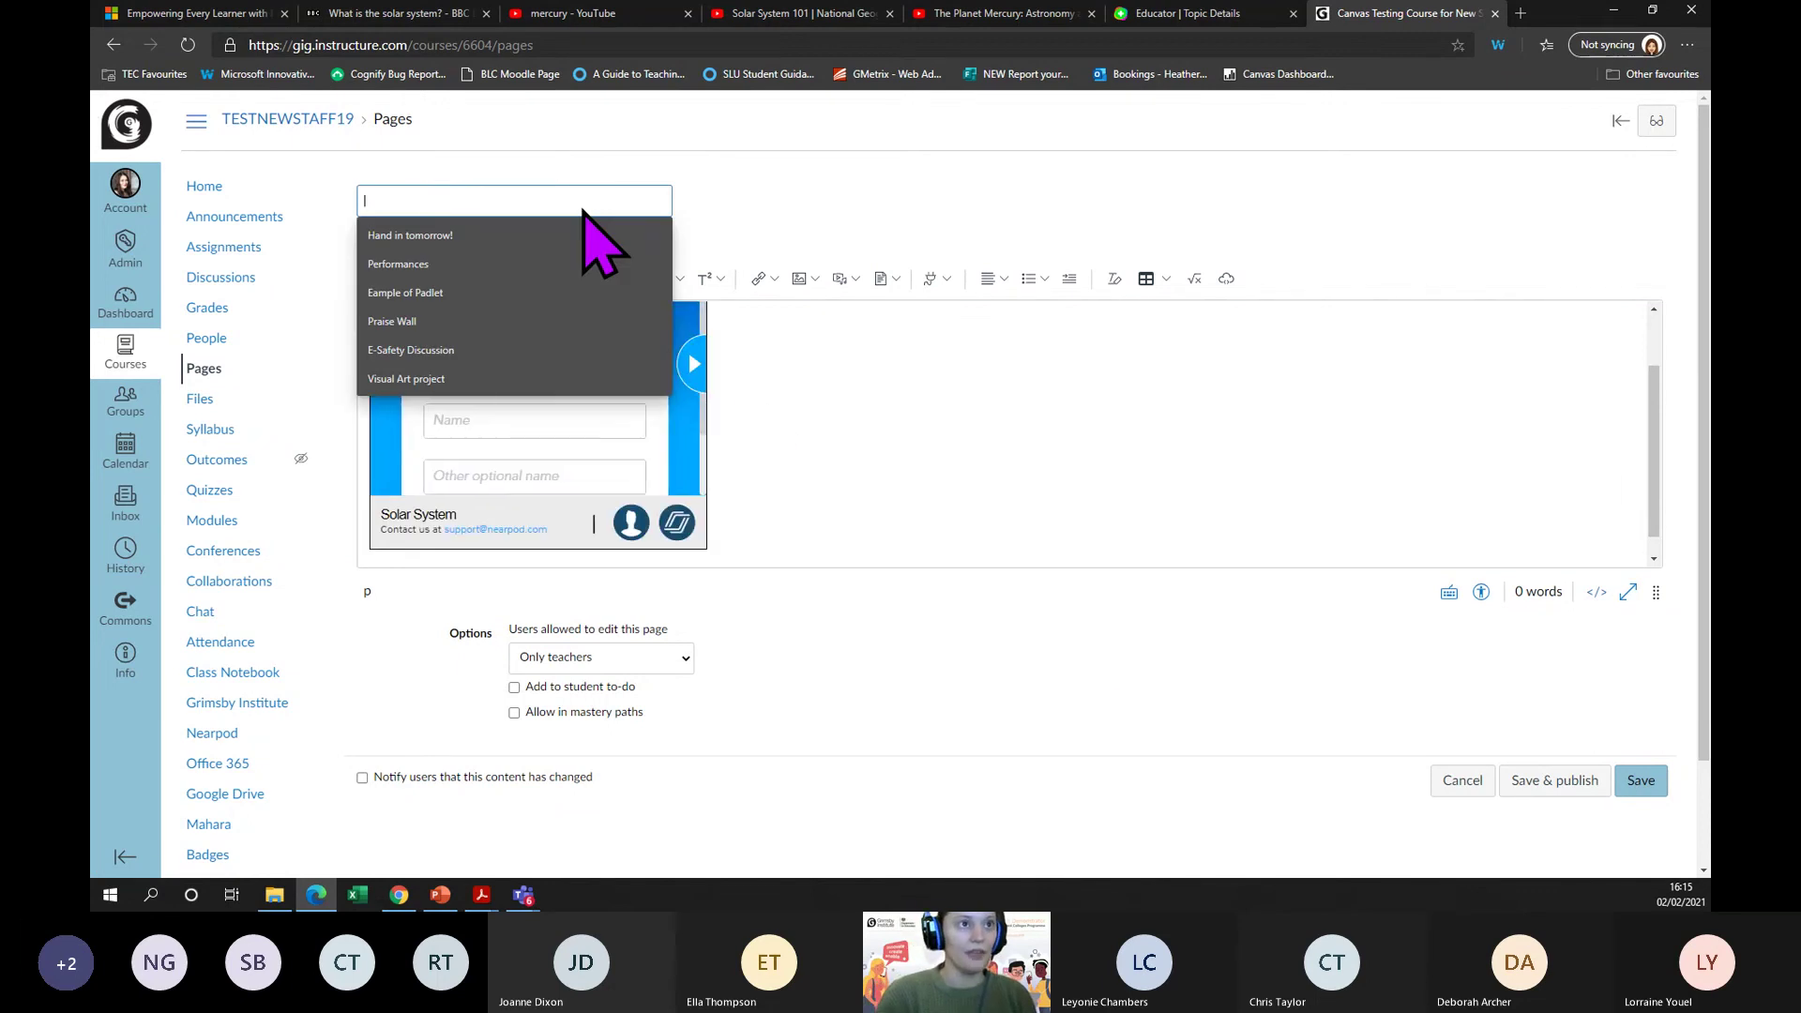
type("SOl")
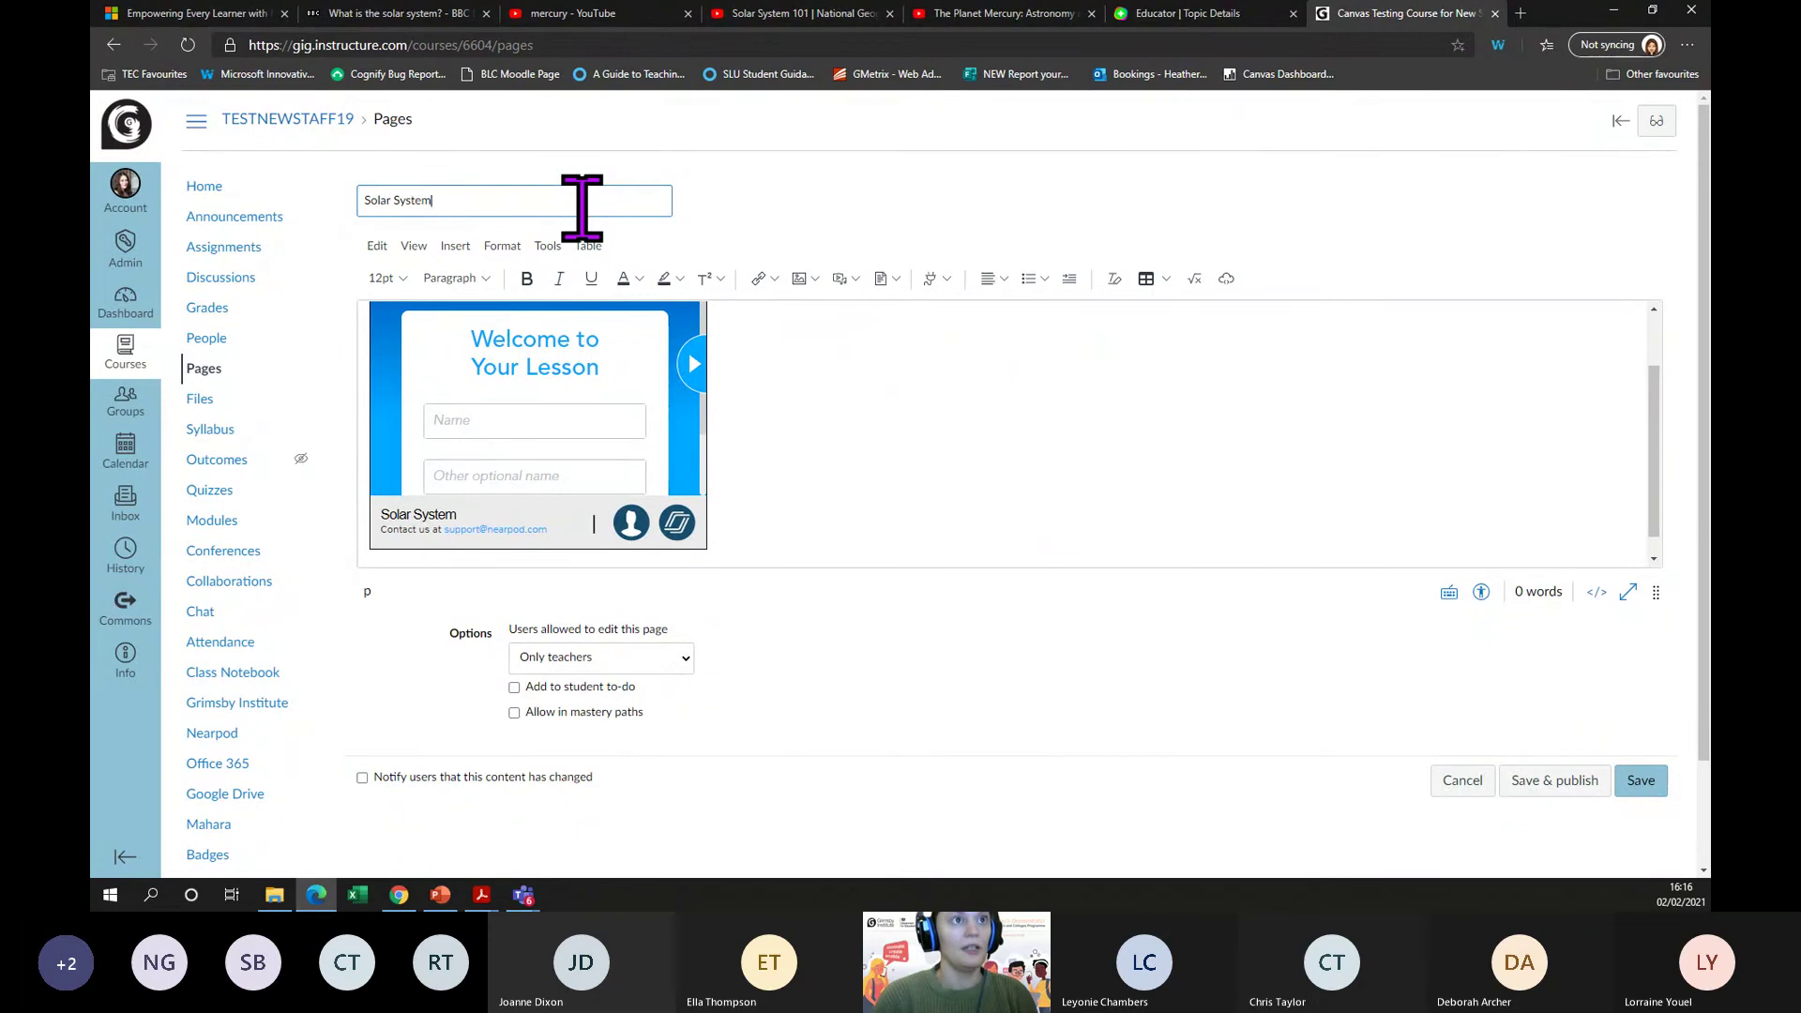
scroll(788, 506, "up", 1)
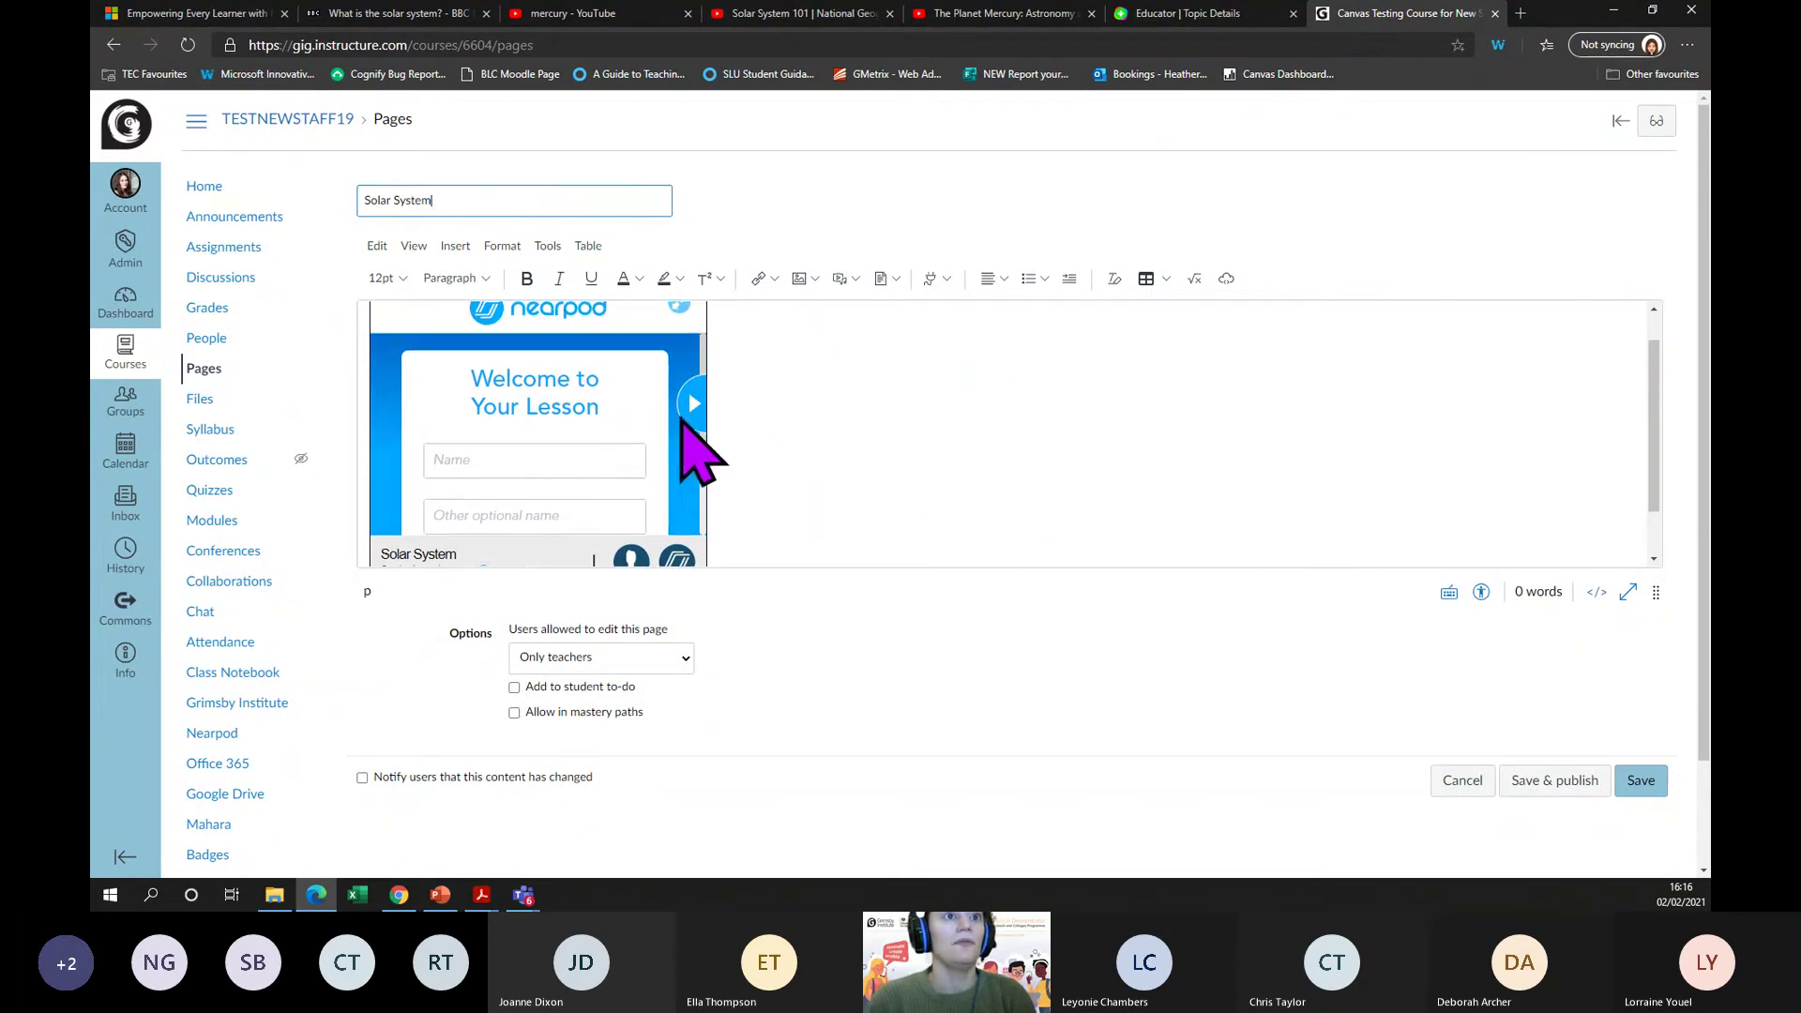
scroll(682, 419, "up", 1)
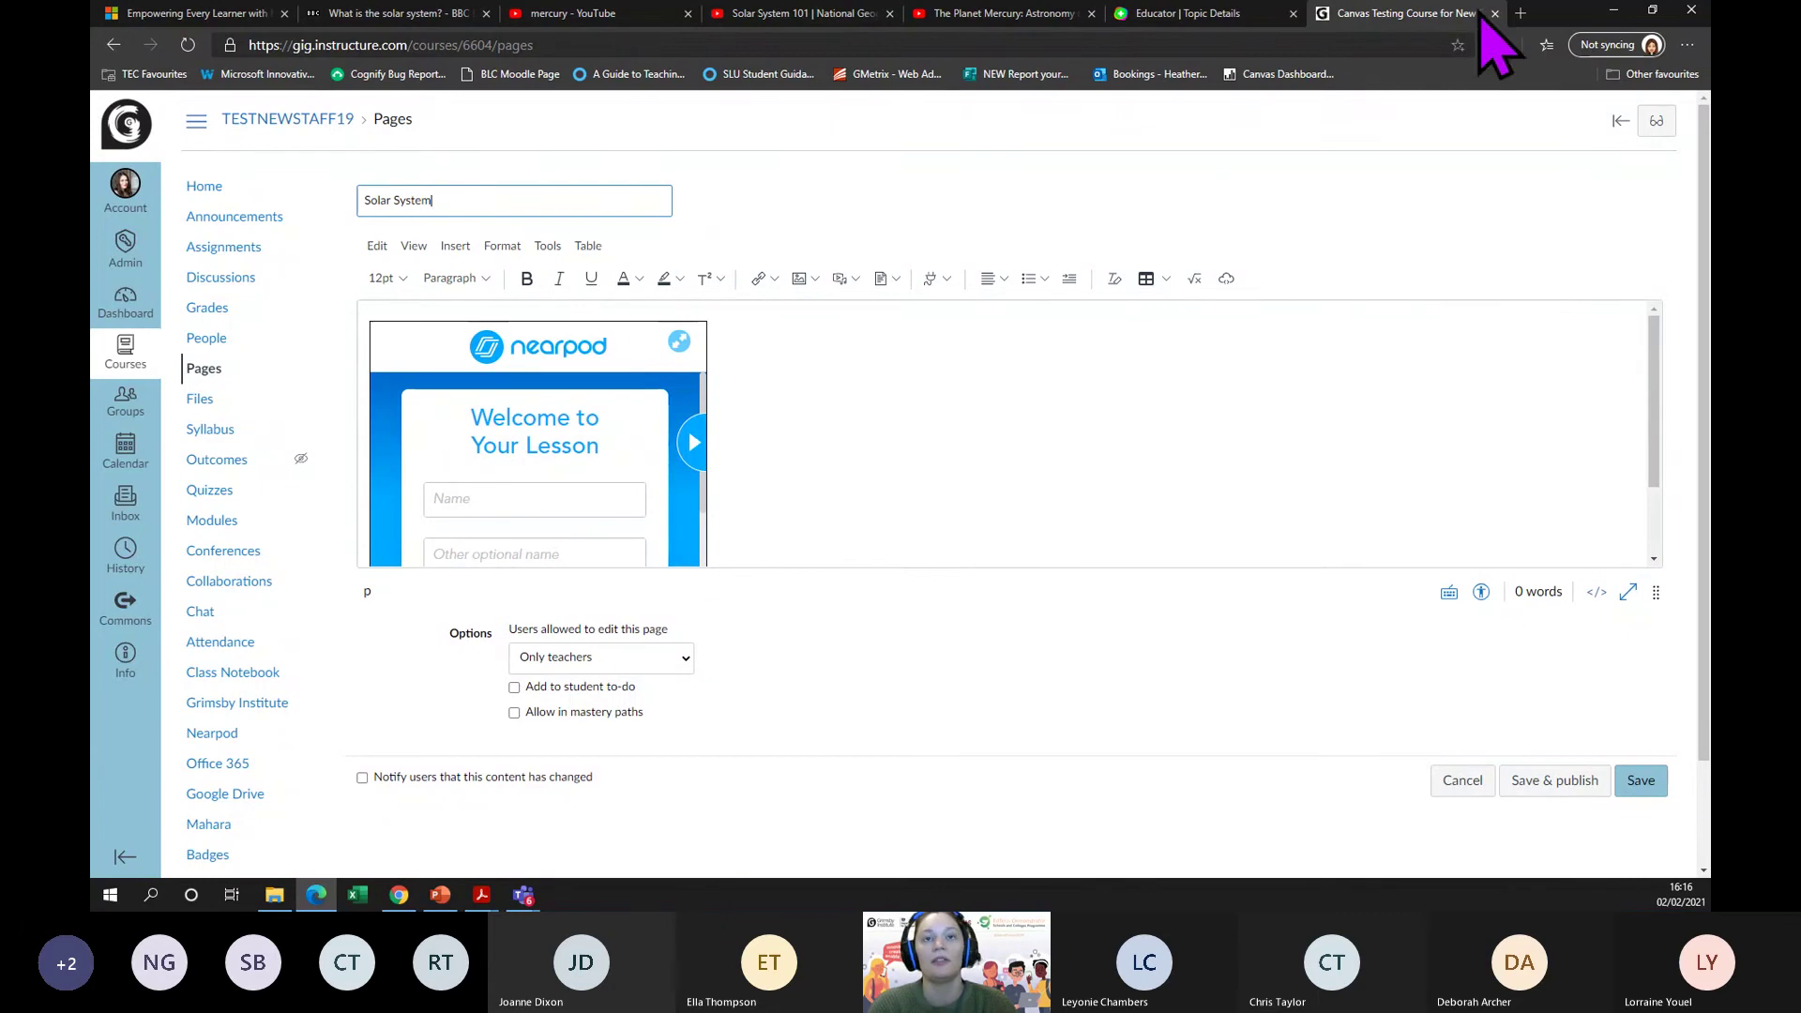
- Return to Nearpod in Chrome and close the student-paced sharing options to show My Library
left_click(1613, 11)
key("alt+Tab")
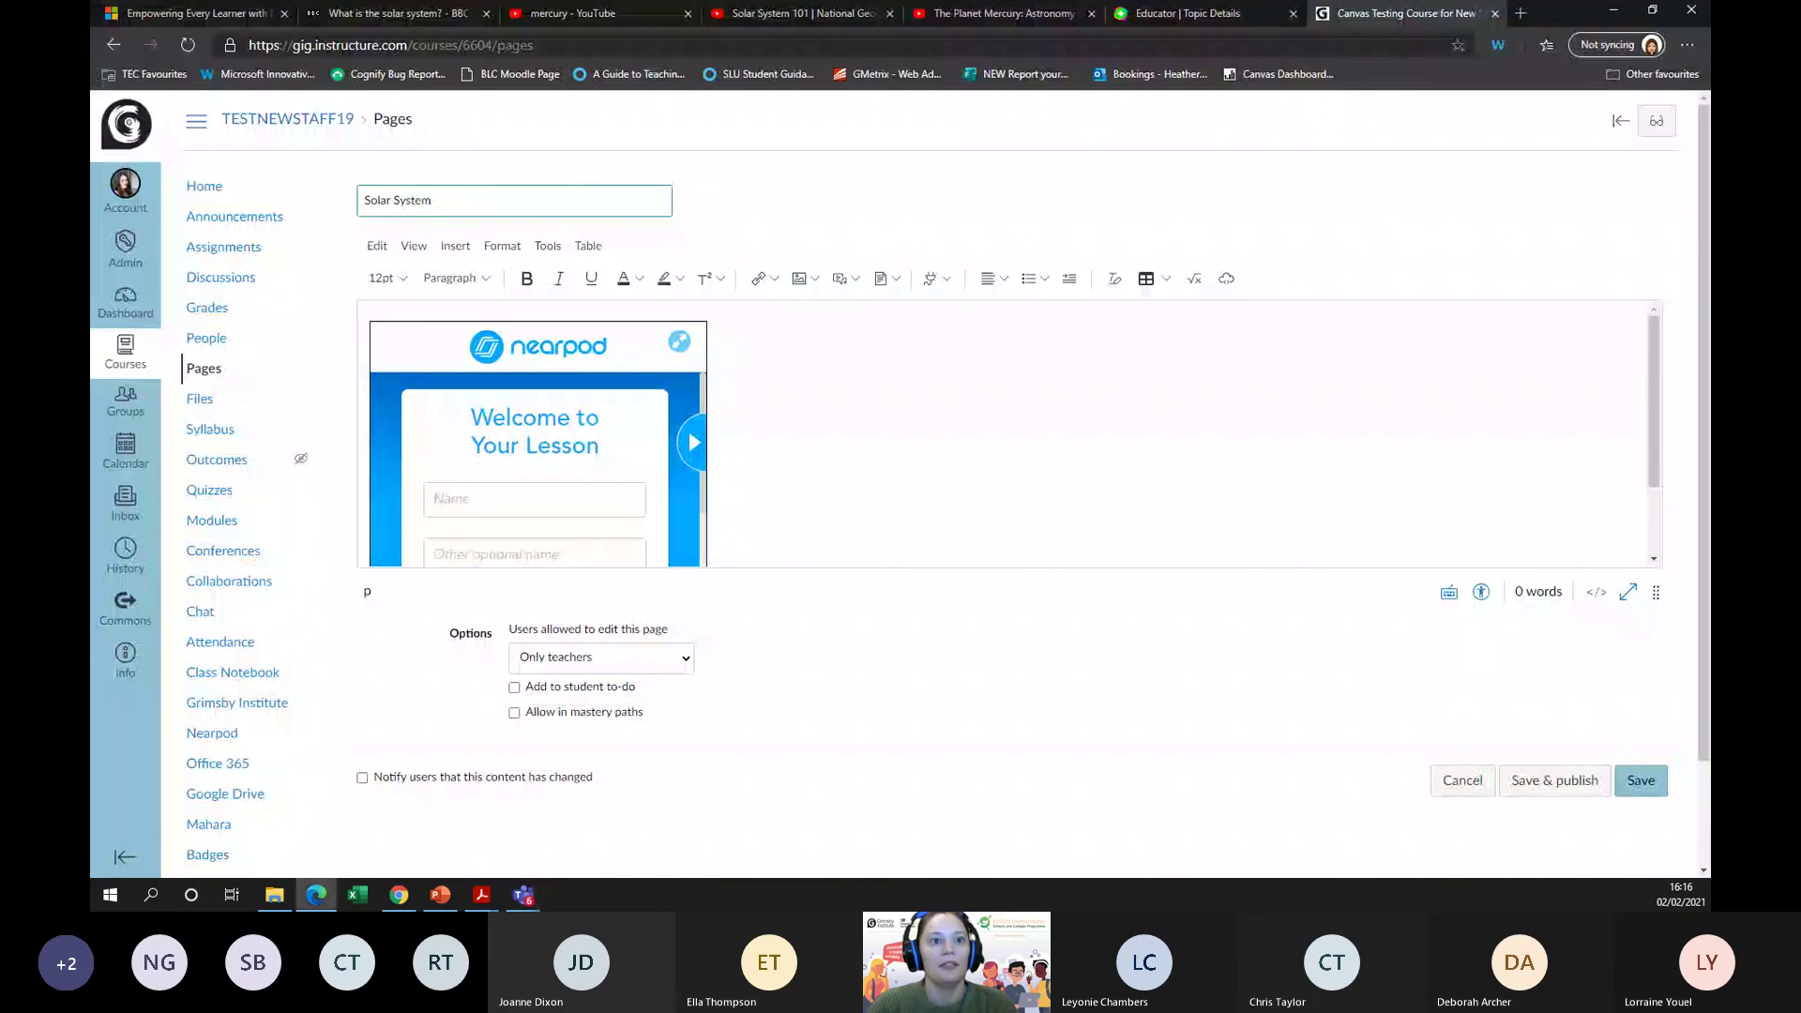
key("alt+Tab")
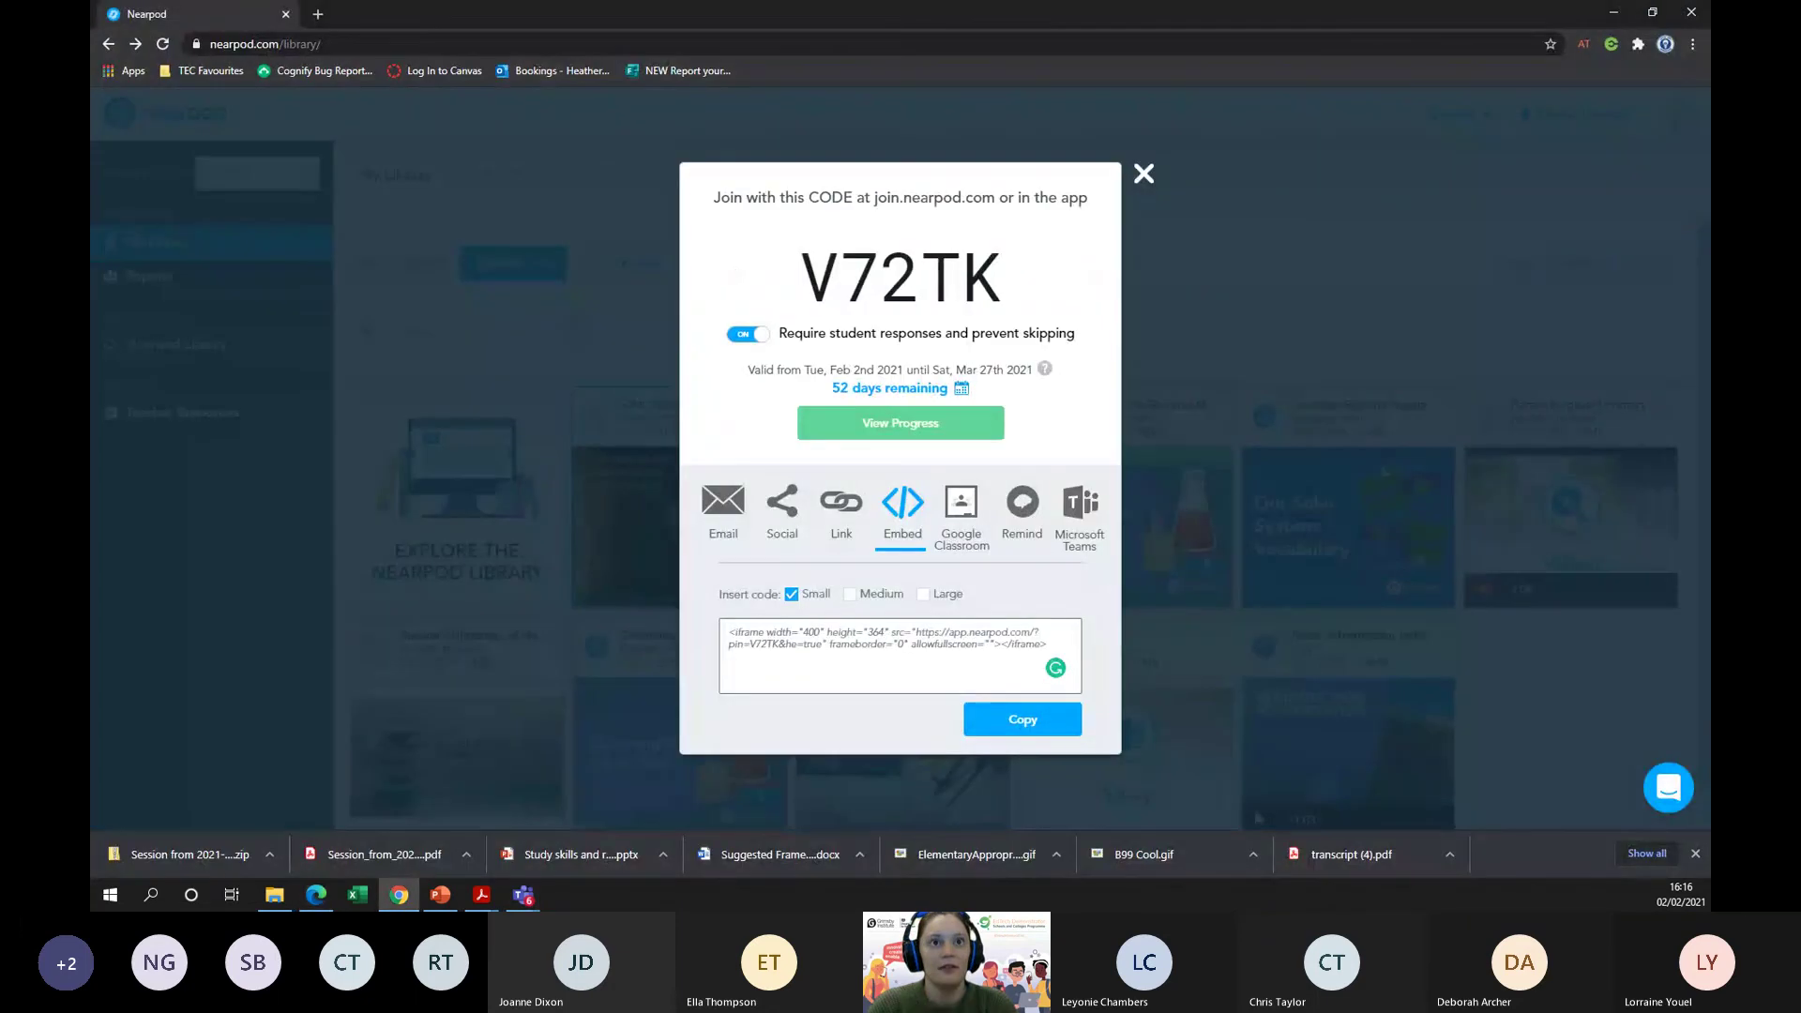
left_click(1142, 175)
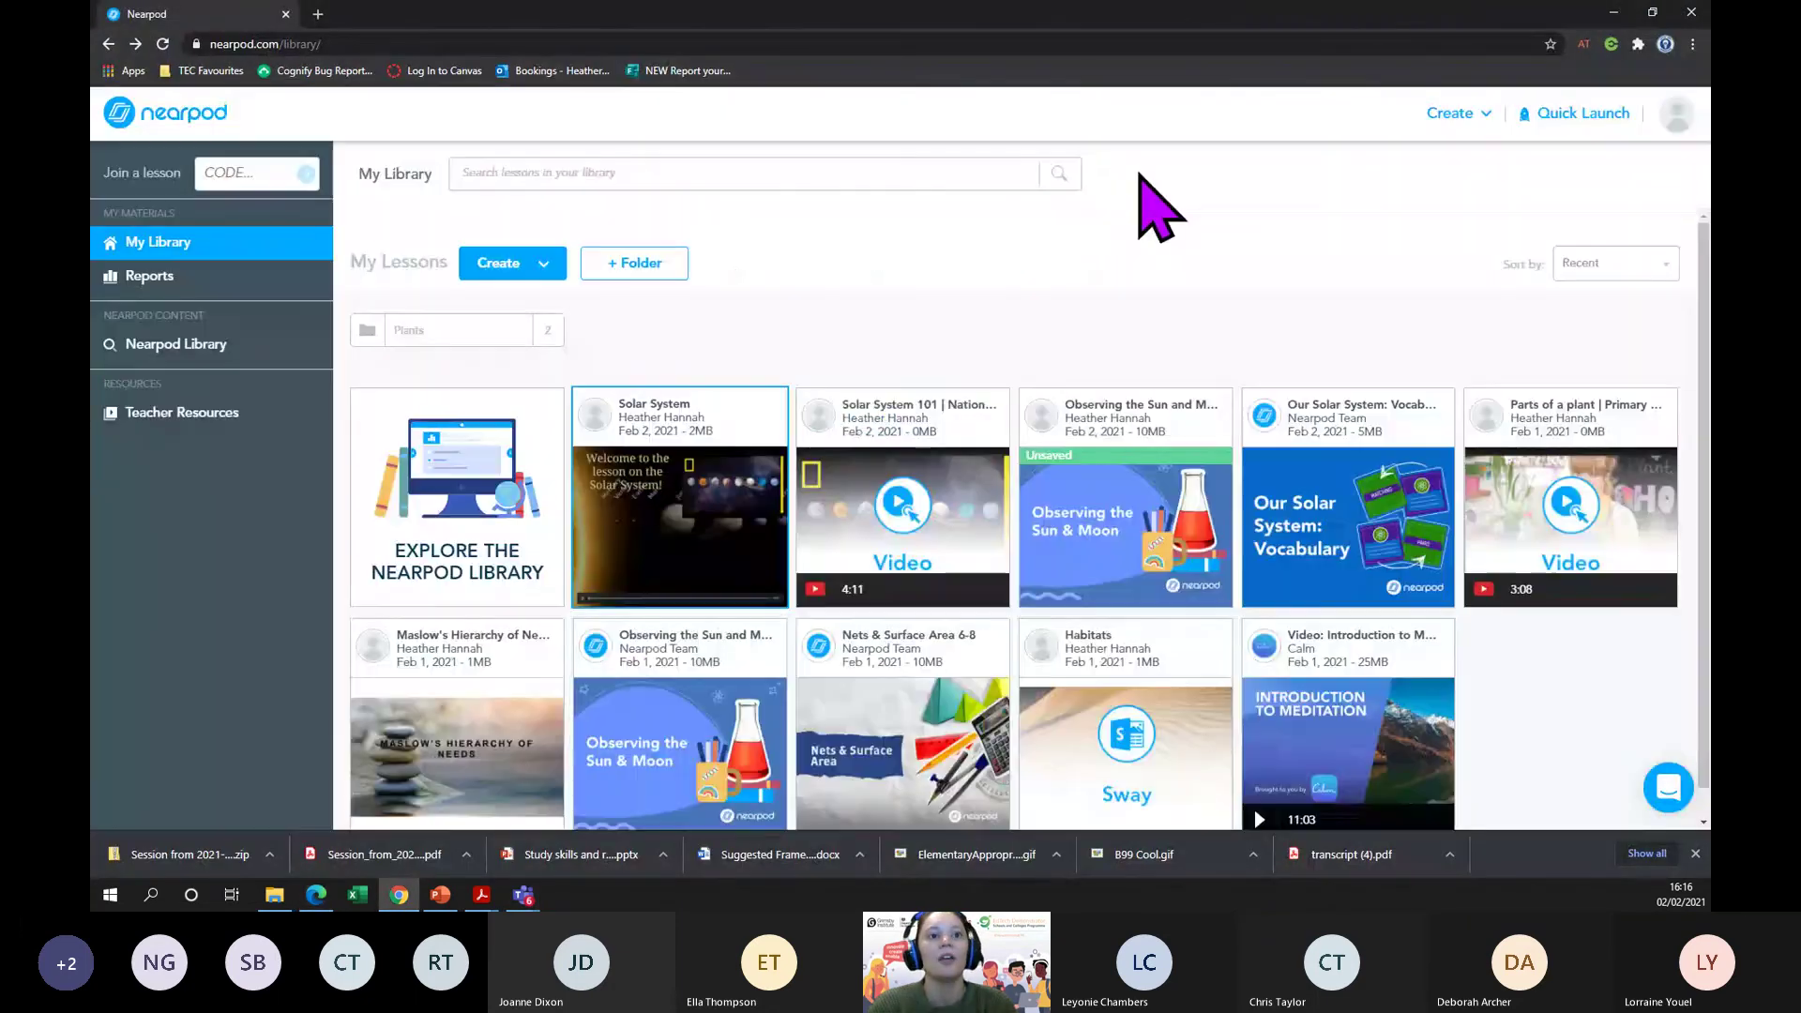
mouse_move(943, 488)
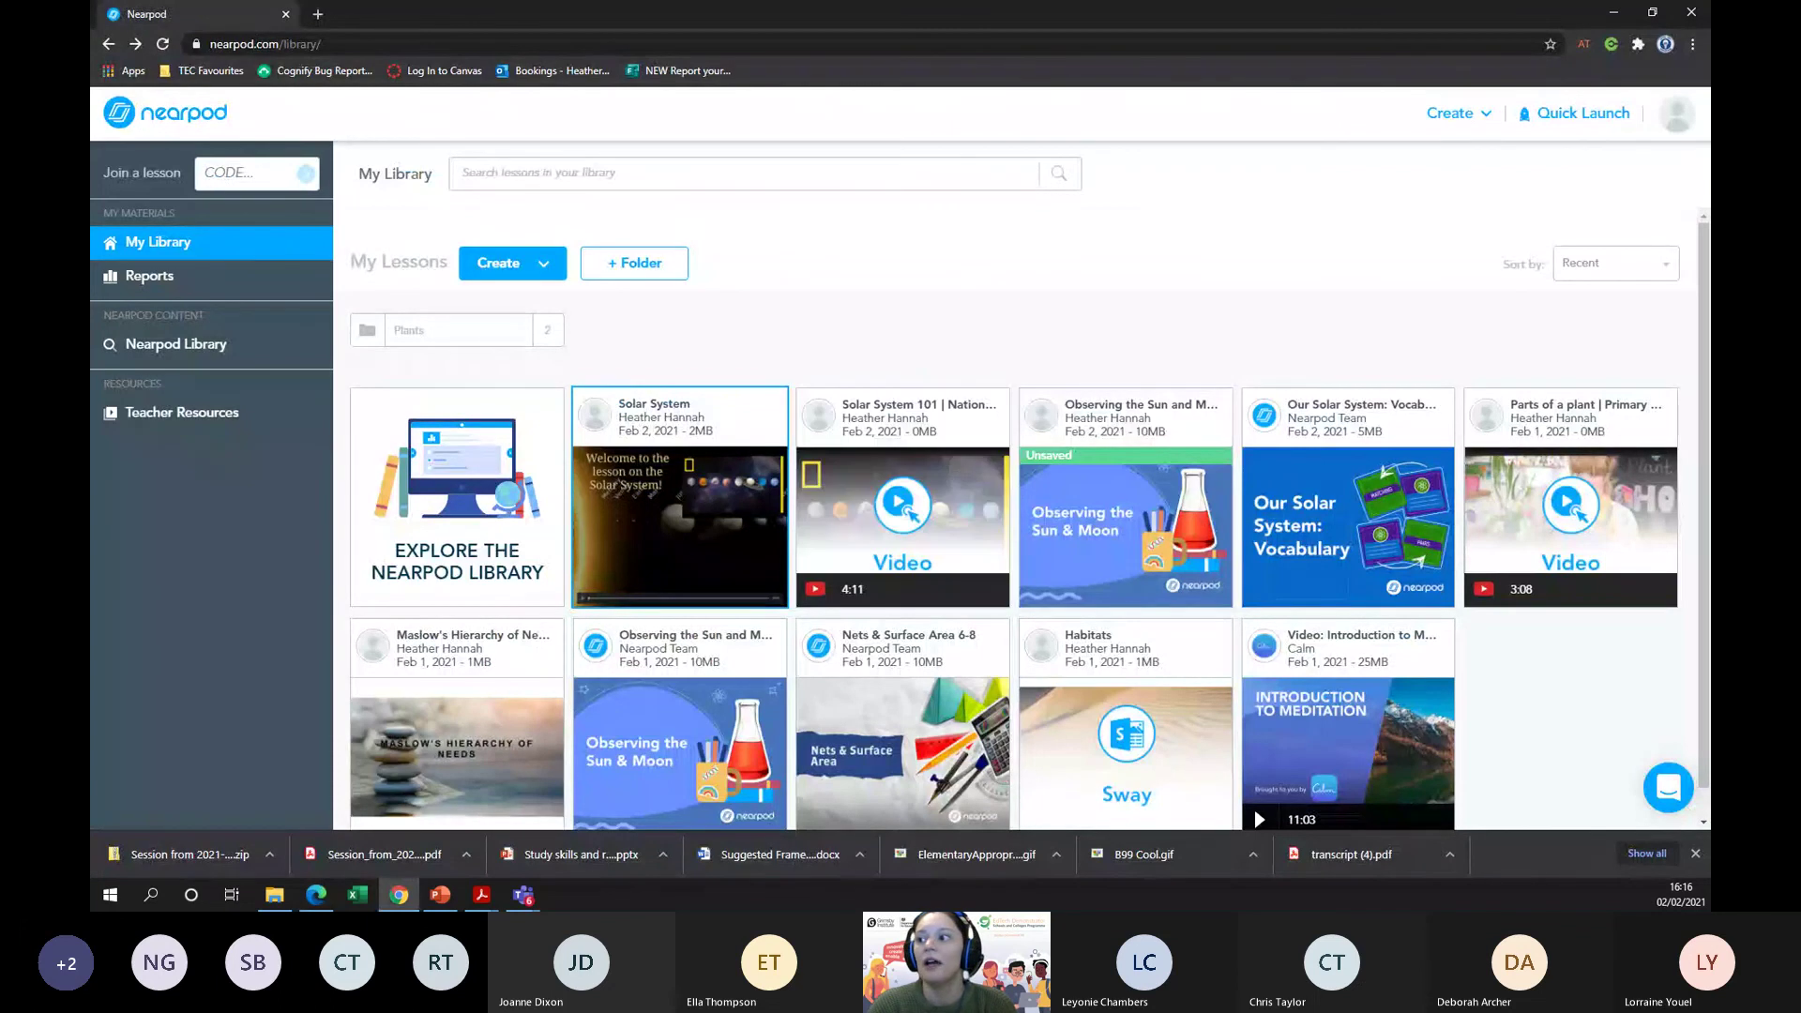
key("alt+Tab")
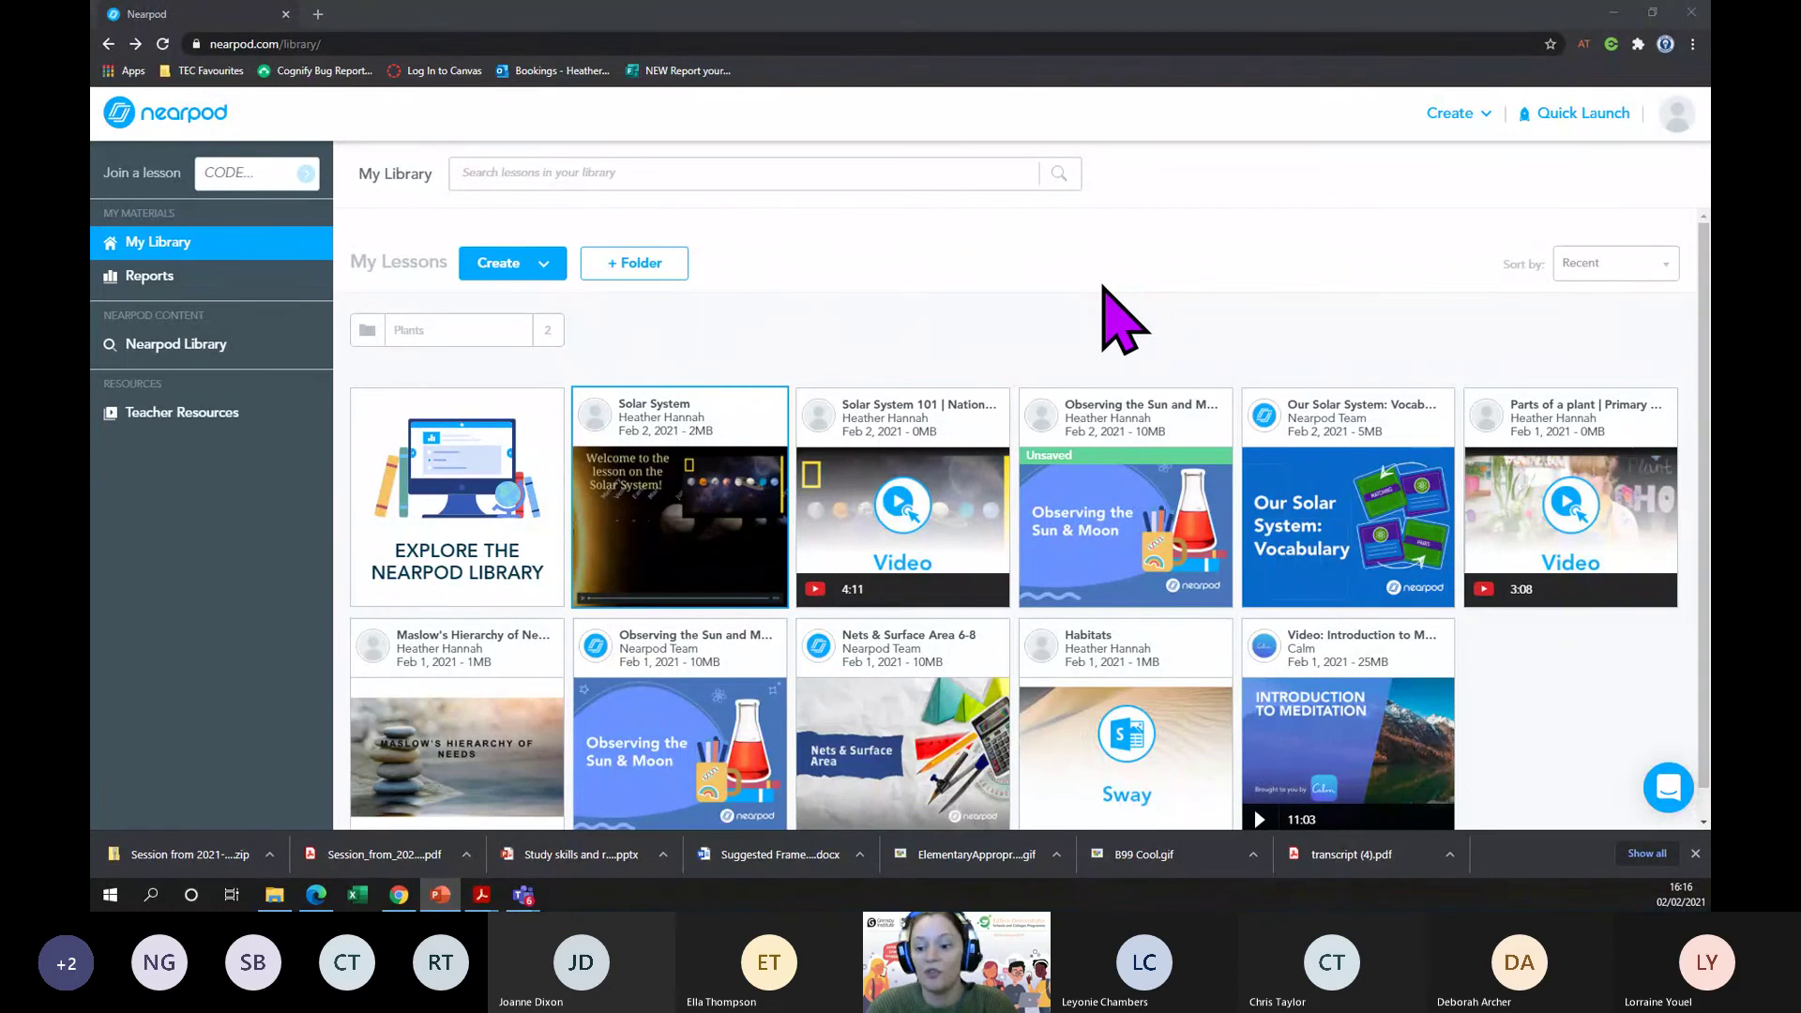
- Preview the Solar System lesson through to the Flipgrid slide and join the Flipgrid topic with Microsoft
mouse_move(692, 565)
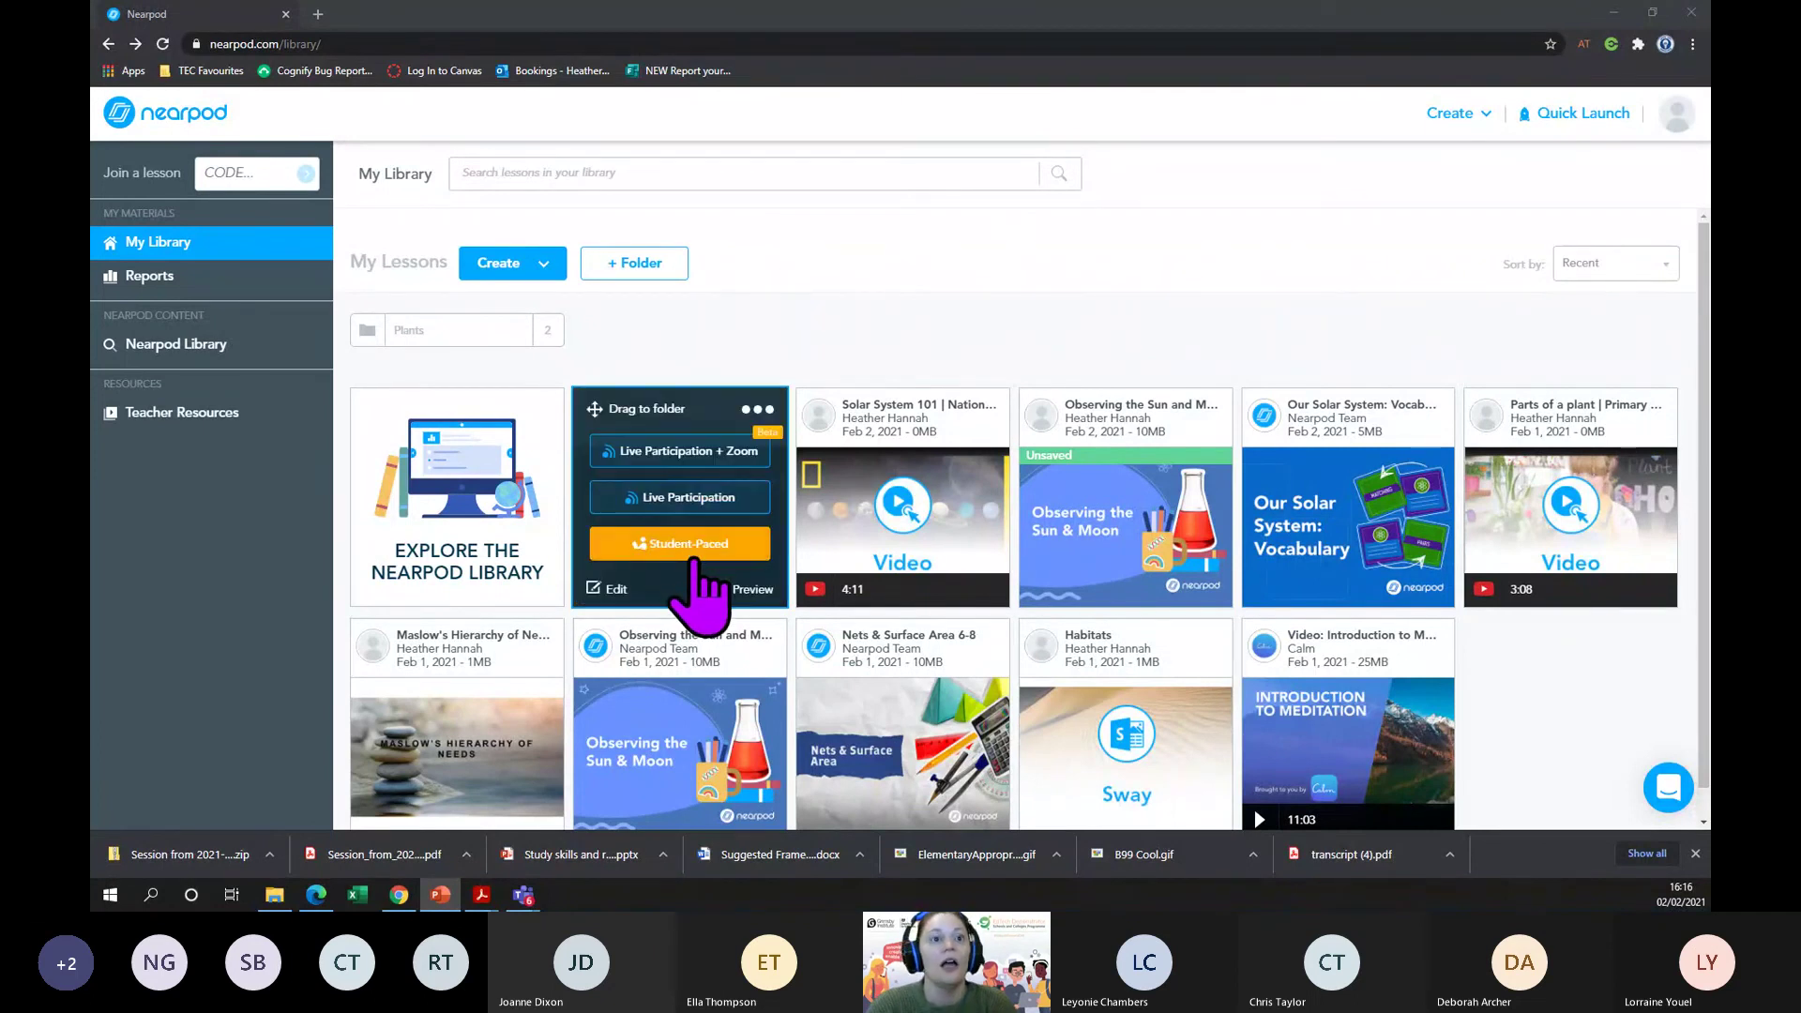
left_click(745, 589)
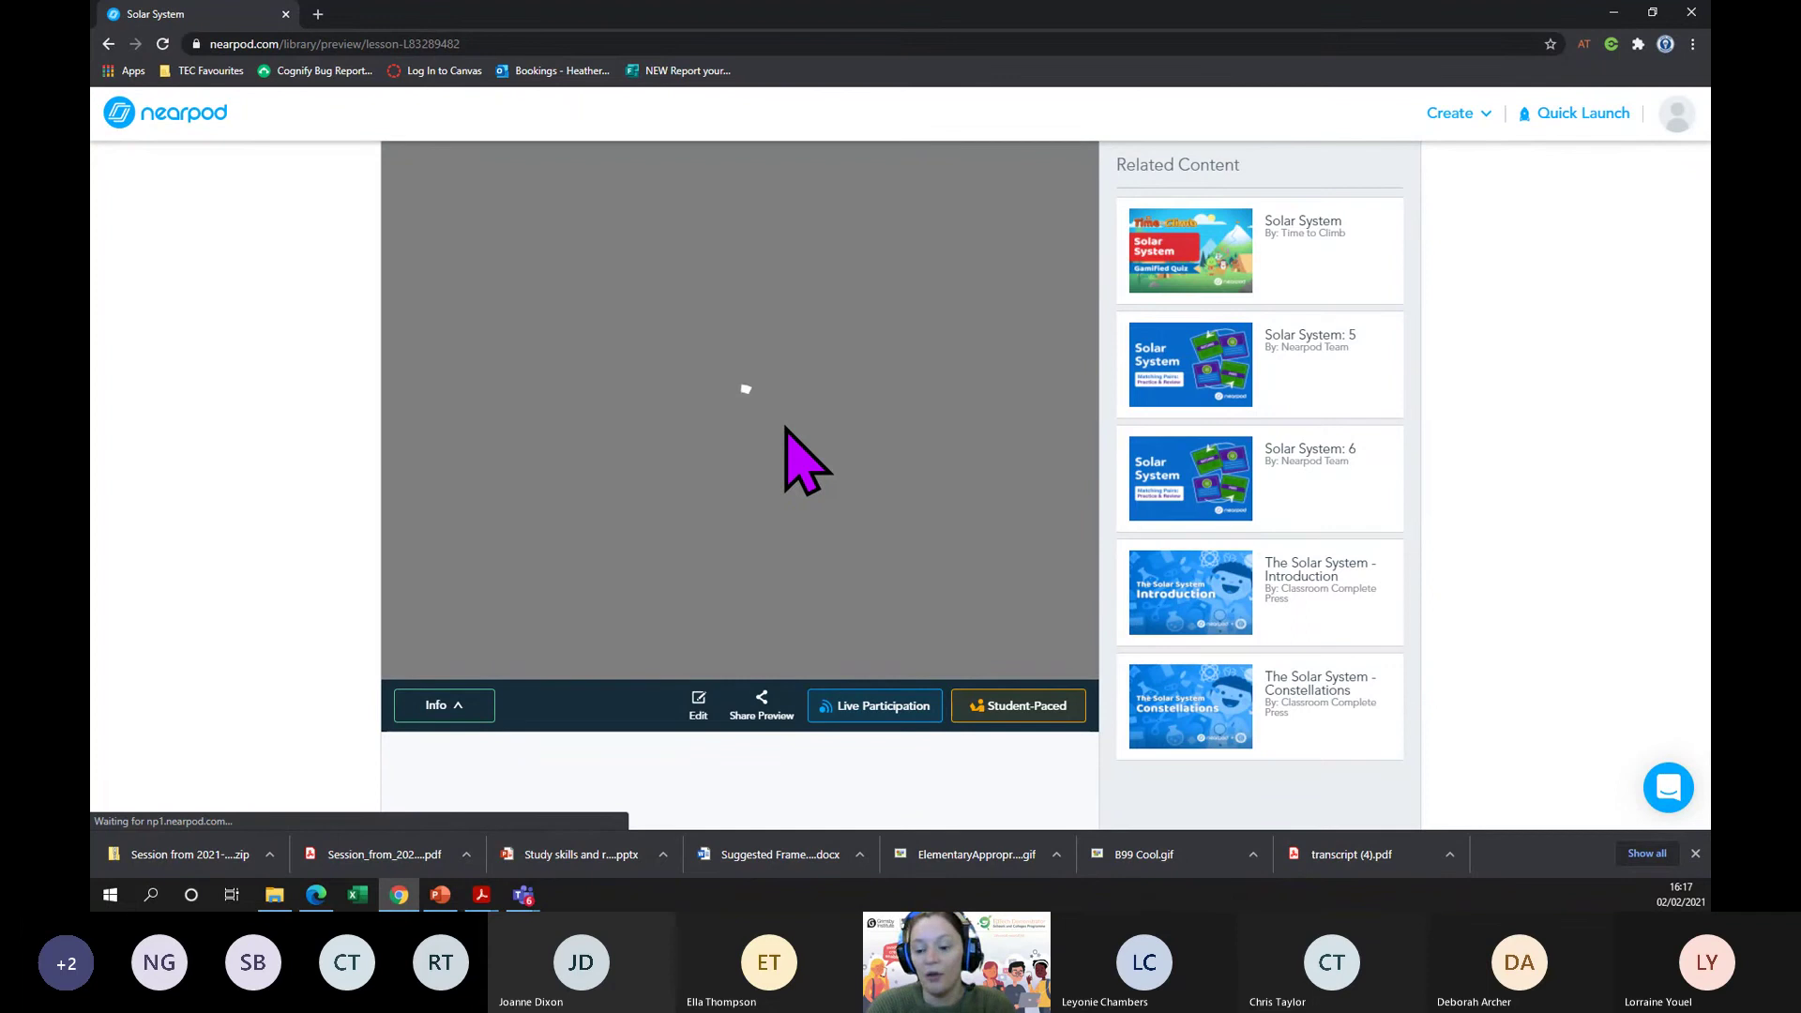
left_click(1027, 455)
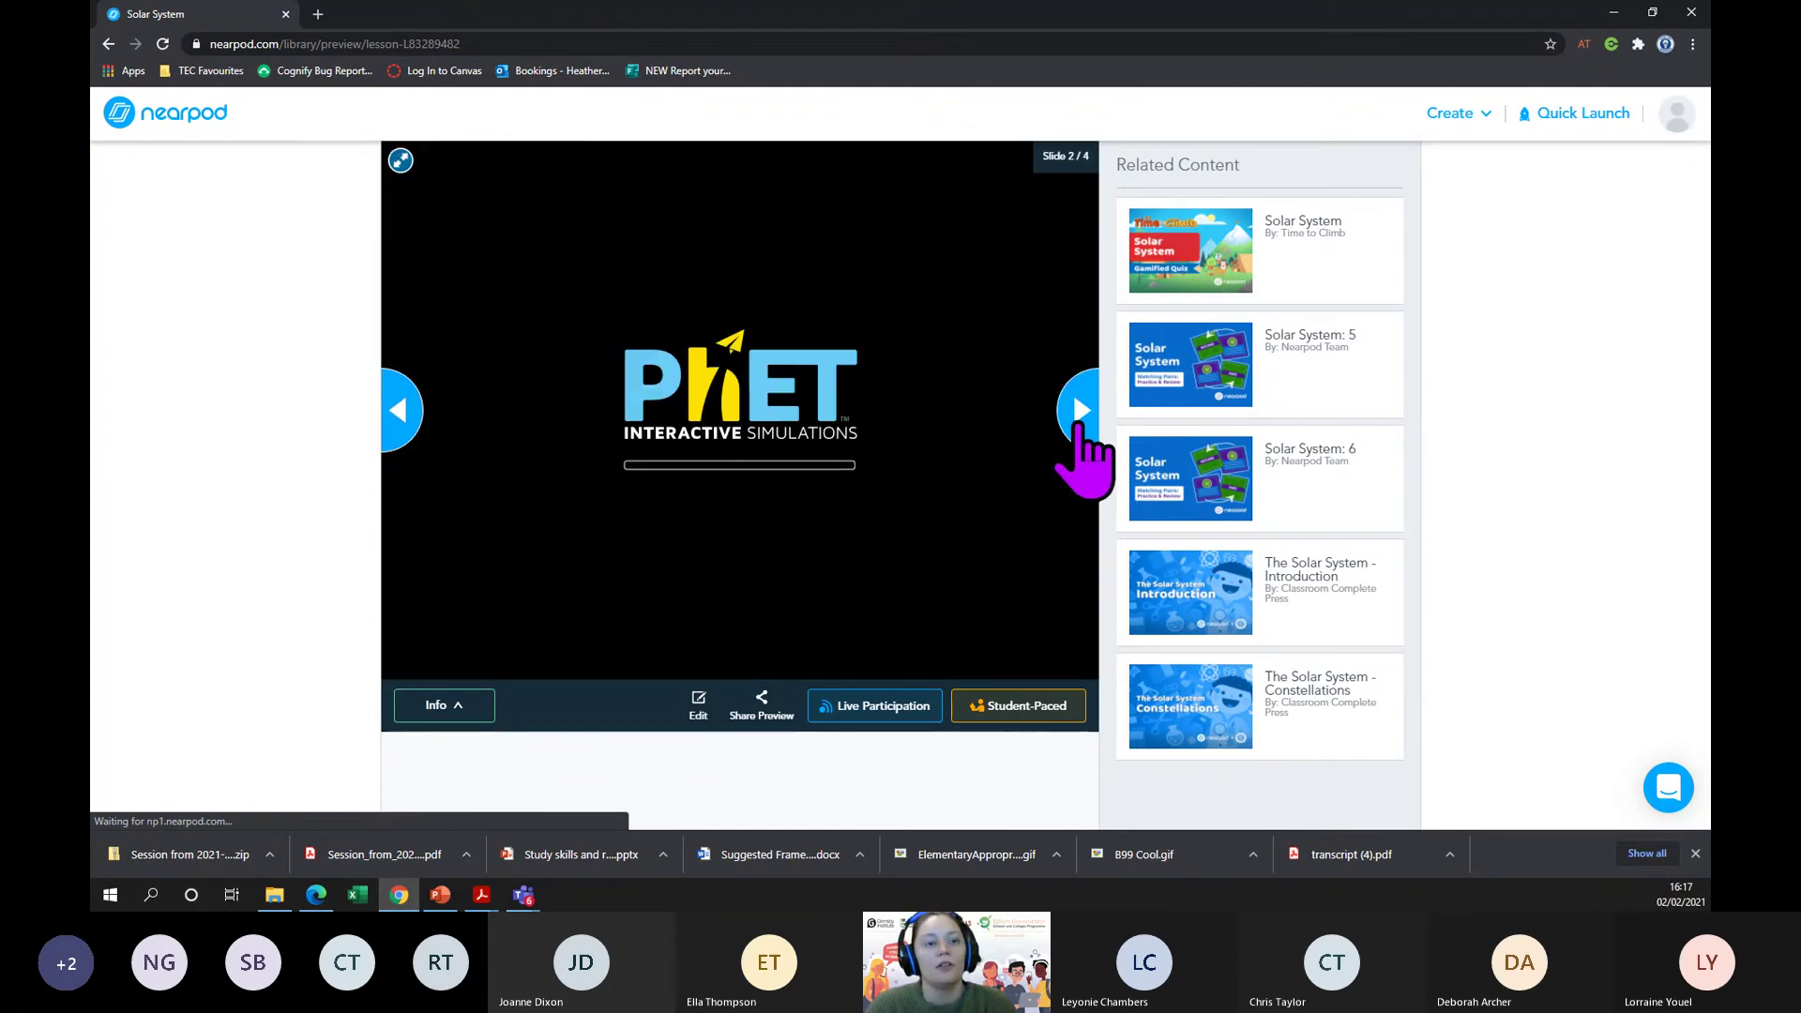
left_click(1080, 410)
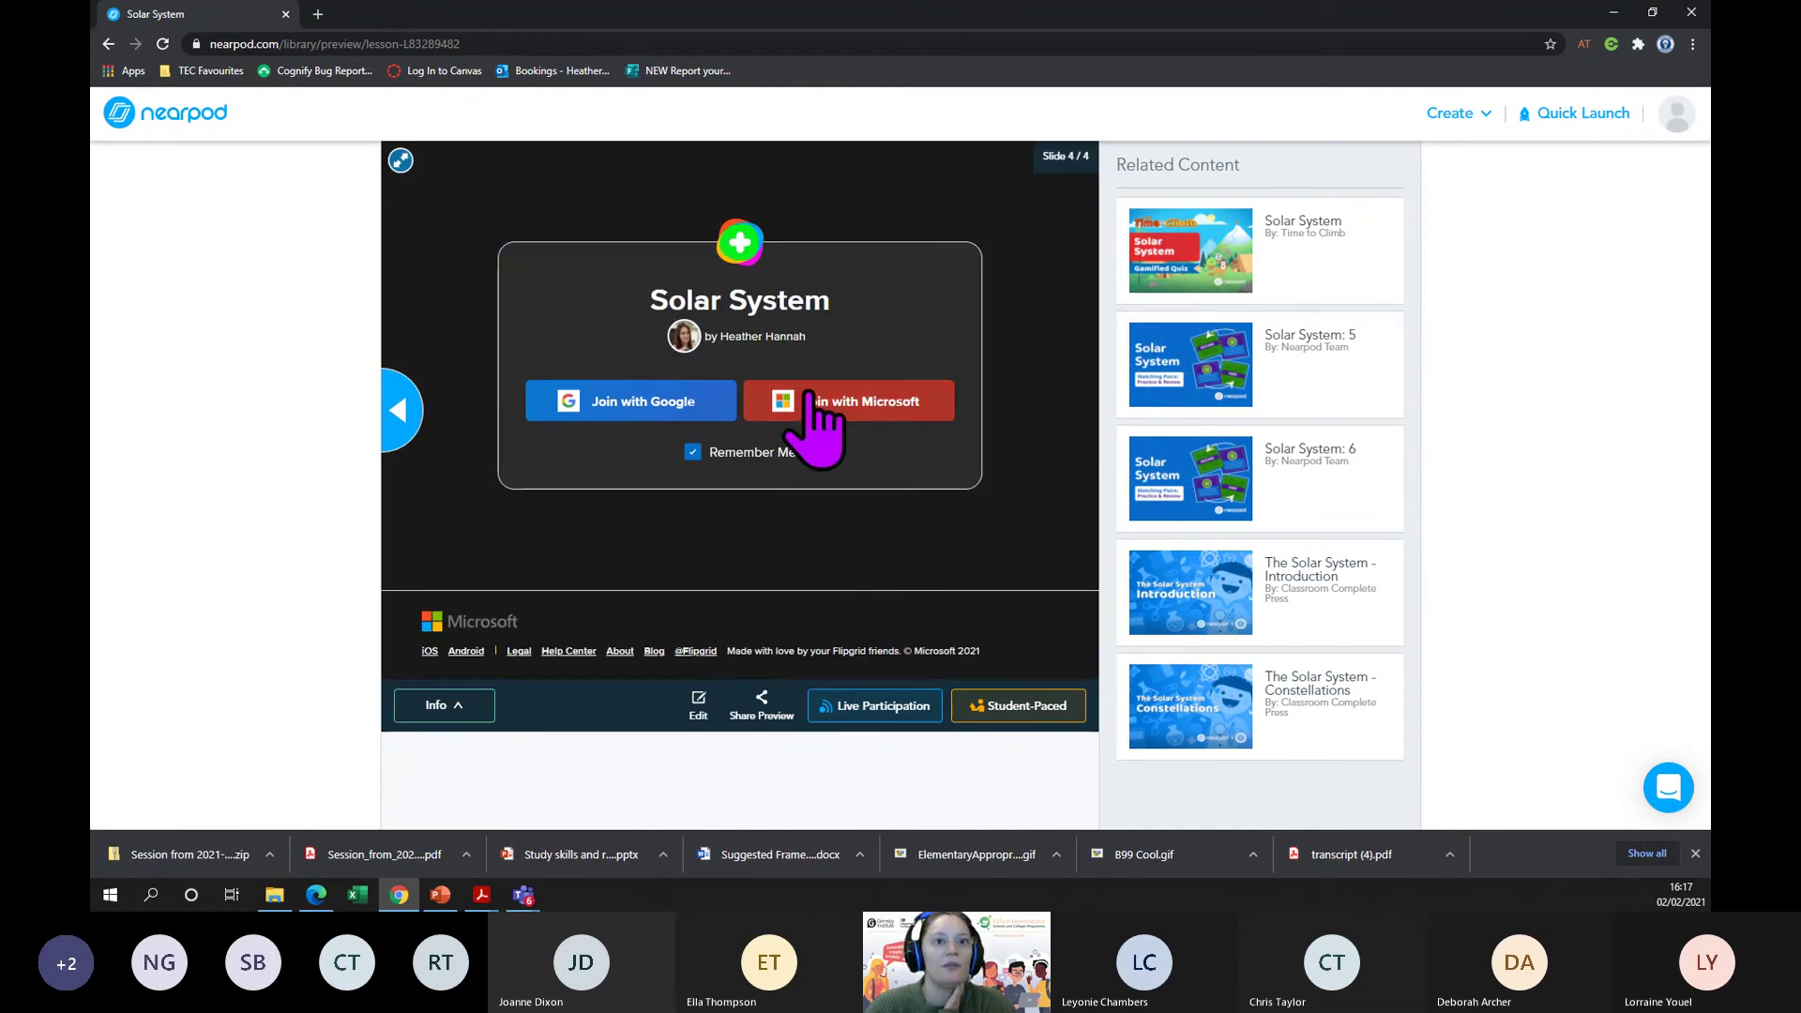
left_click(932, 422)
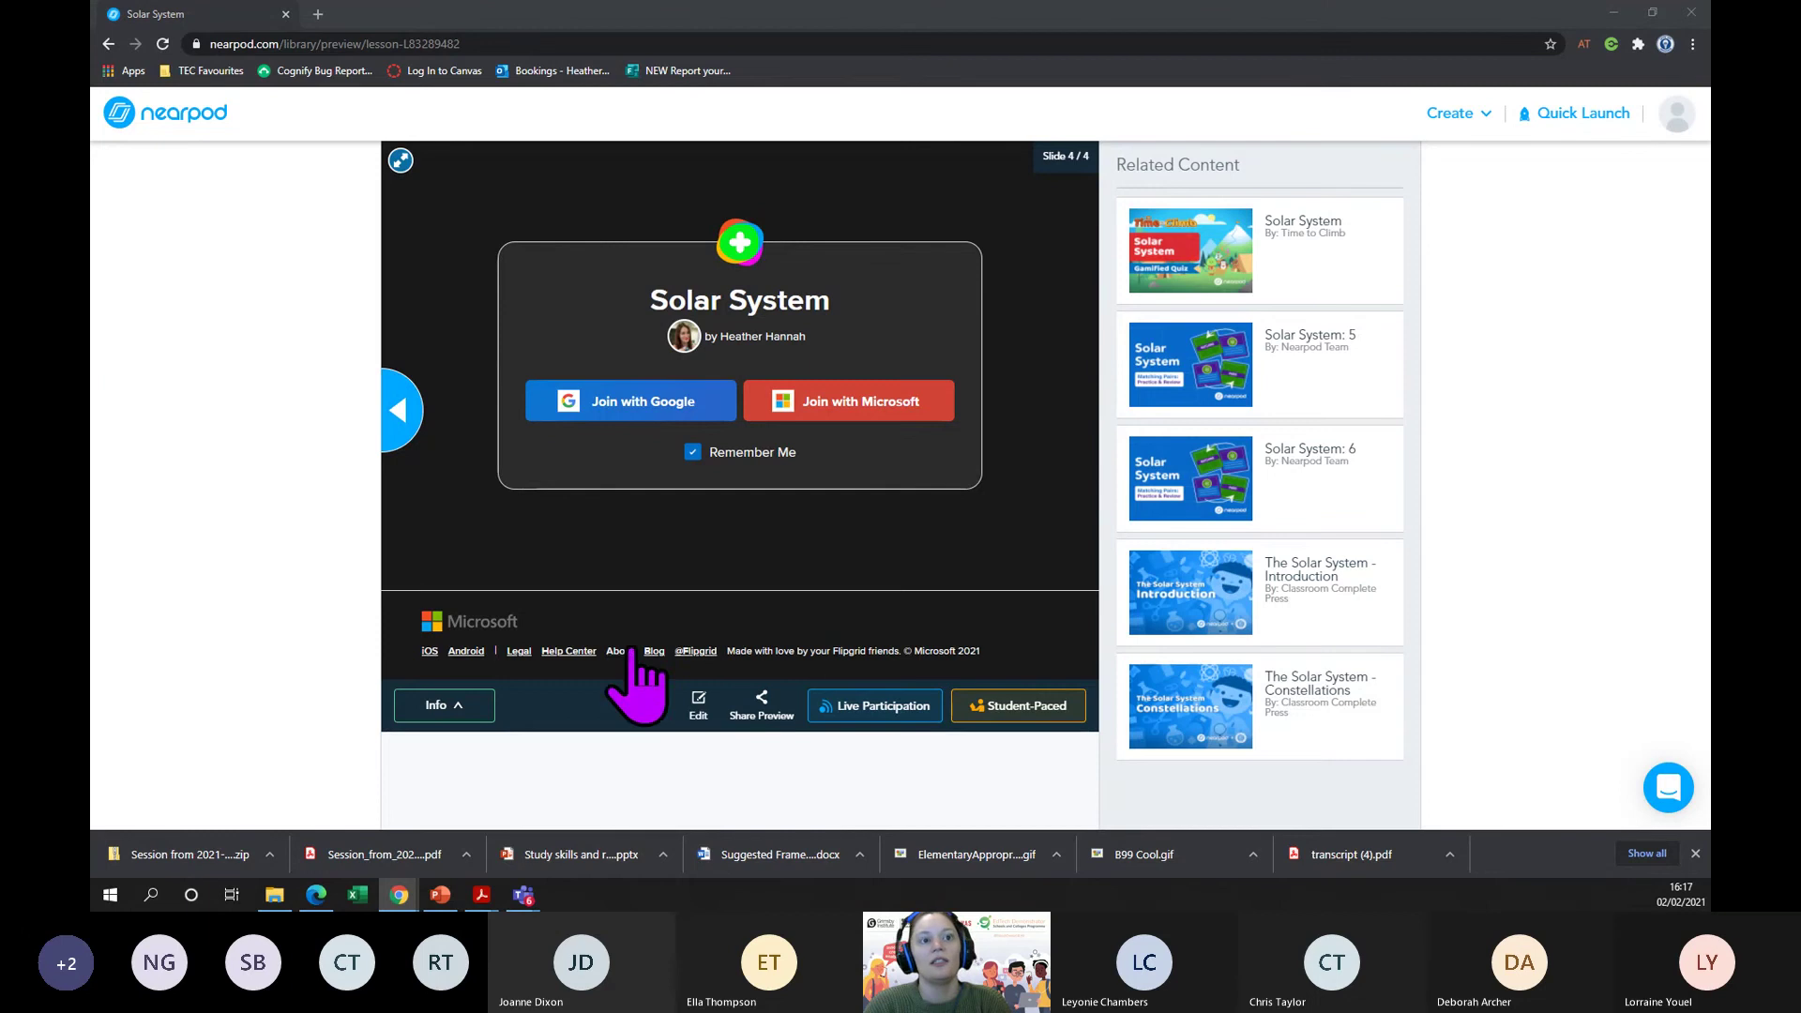
left_click(745, 387)
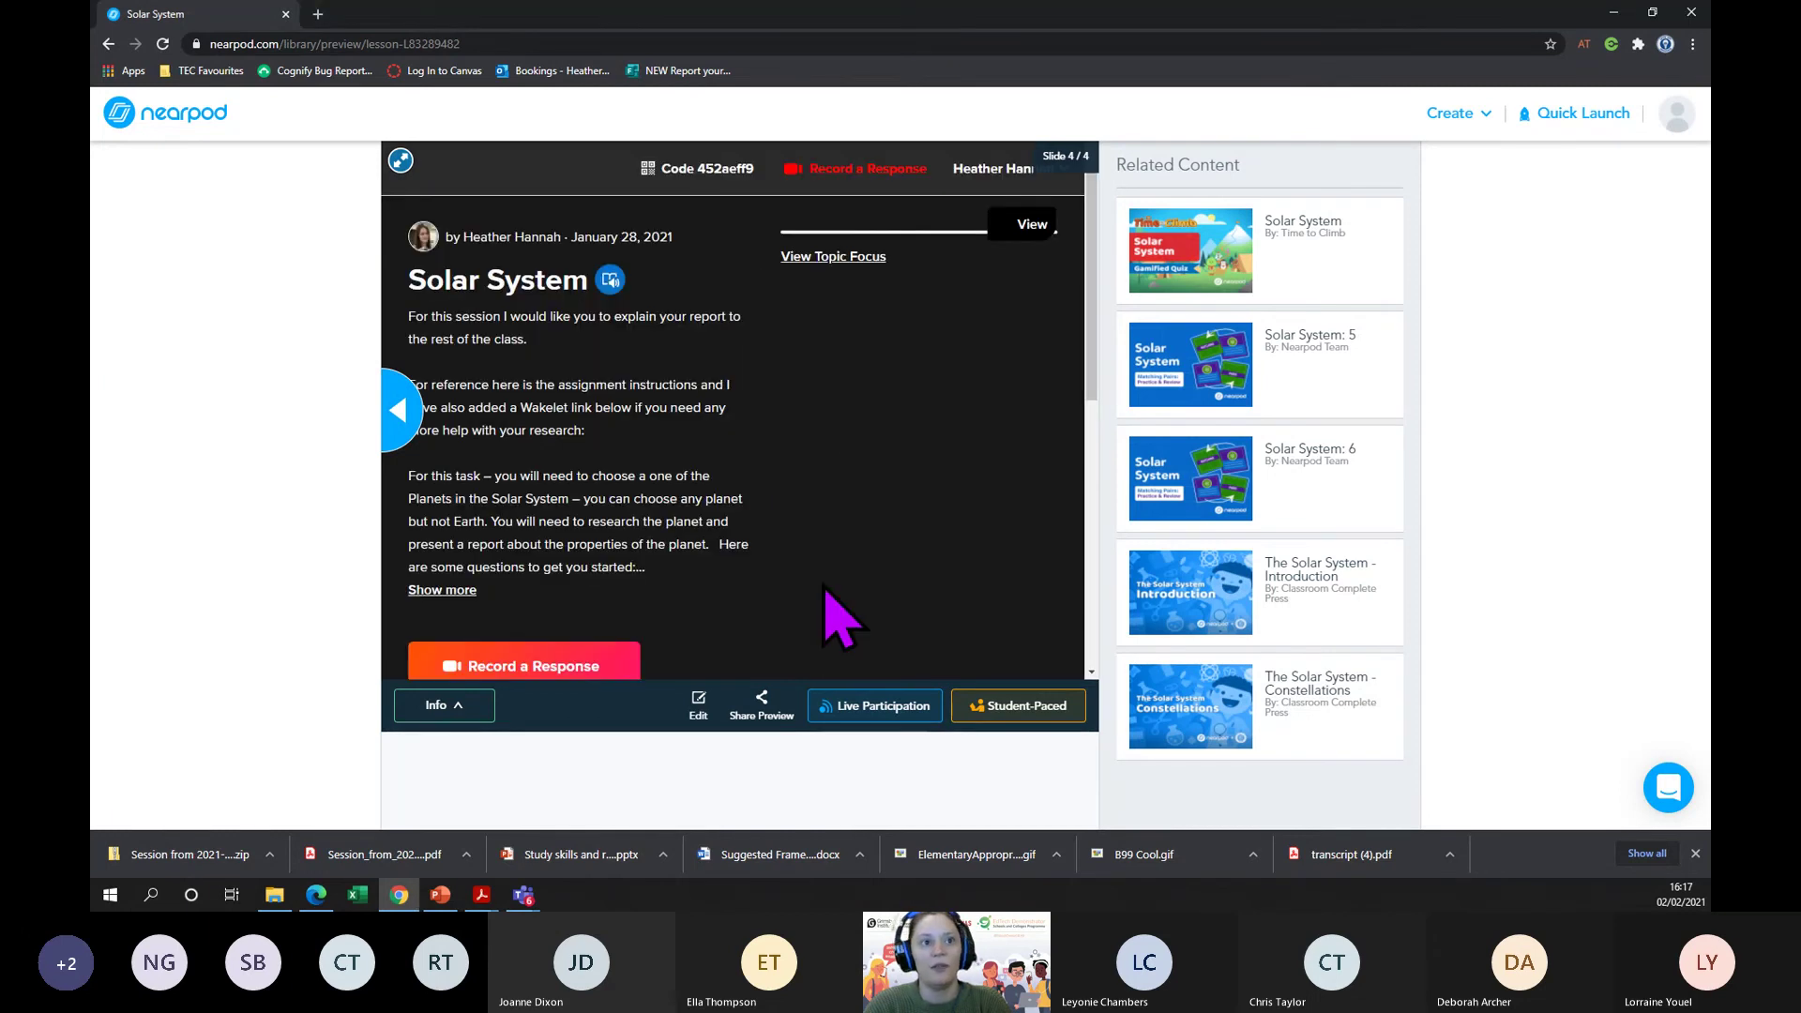
- Examine the embedded Flipgrid topic's instructions, recording option and responses, and return to My Library
scroll(847, 430, "down", 2)
scroll(854, 451, "down", 2)
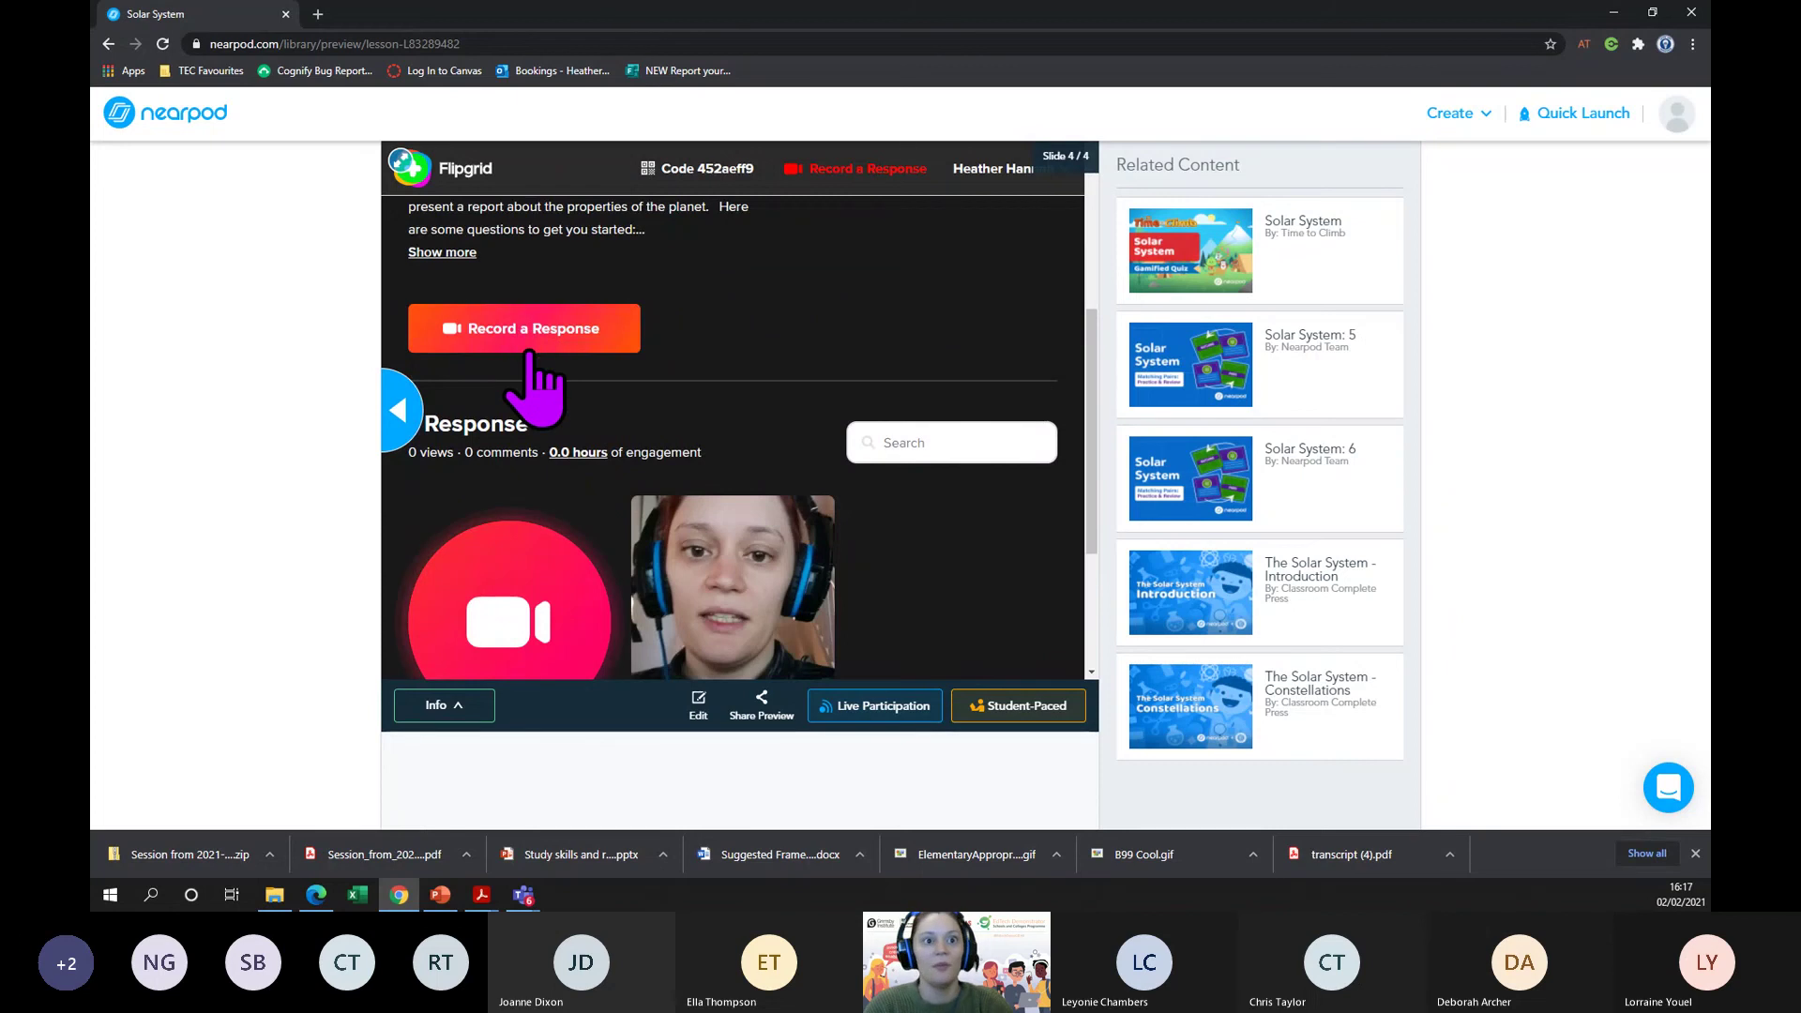
scroll(938, 600, "up", 2)
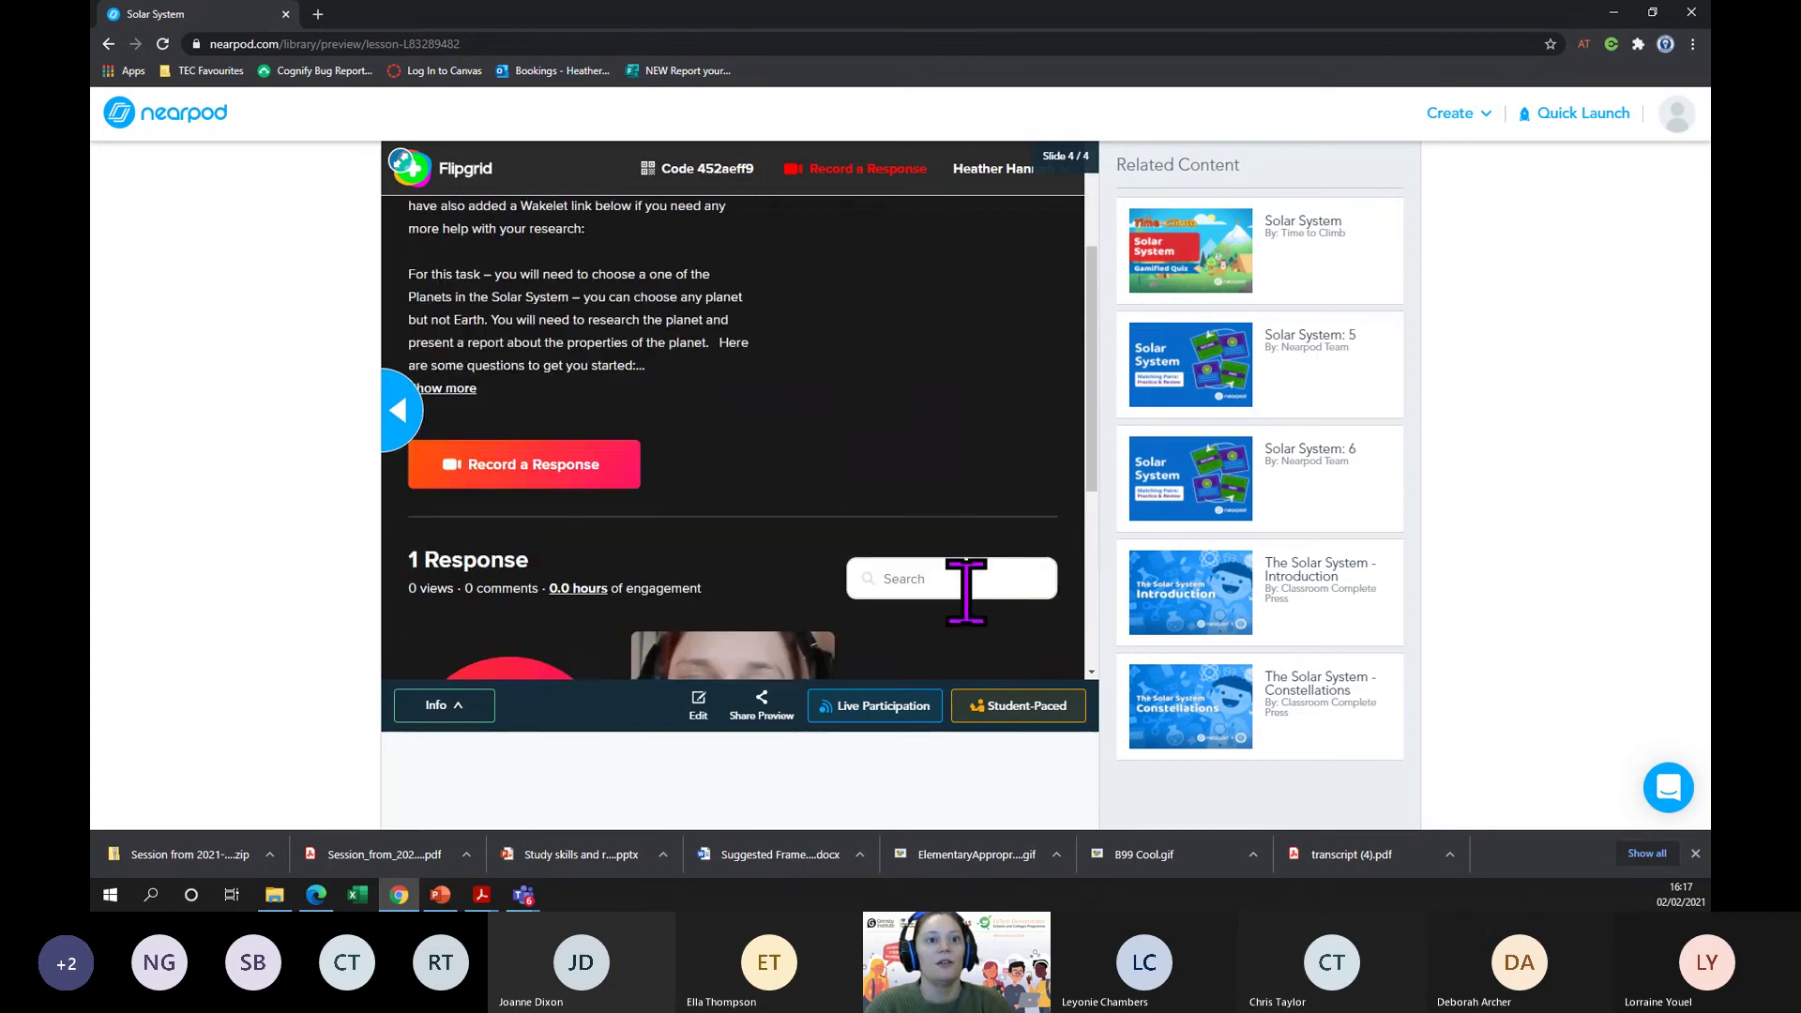
scroll(966, 591, "up", 3)
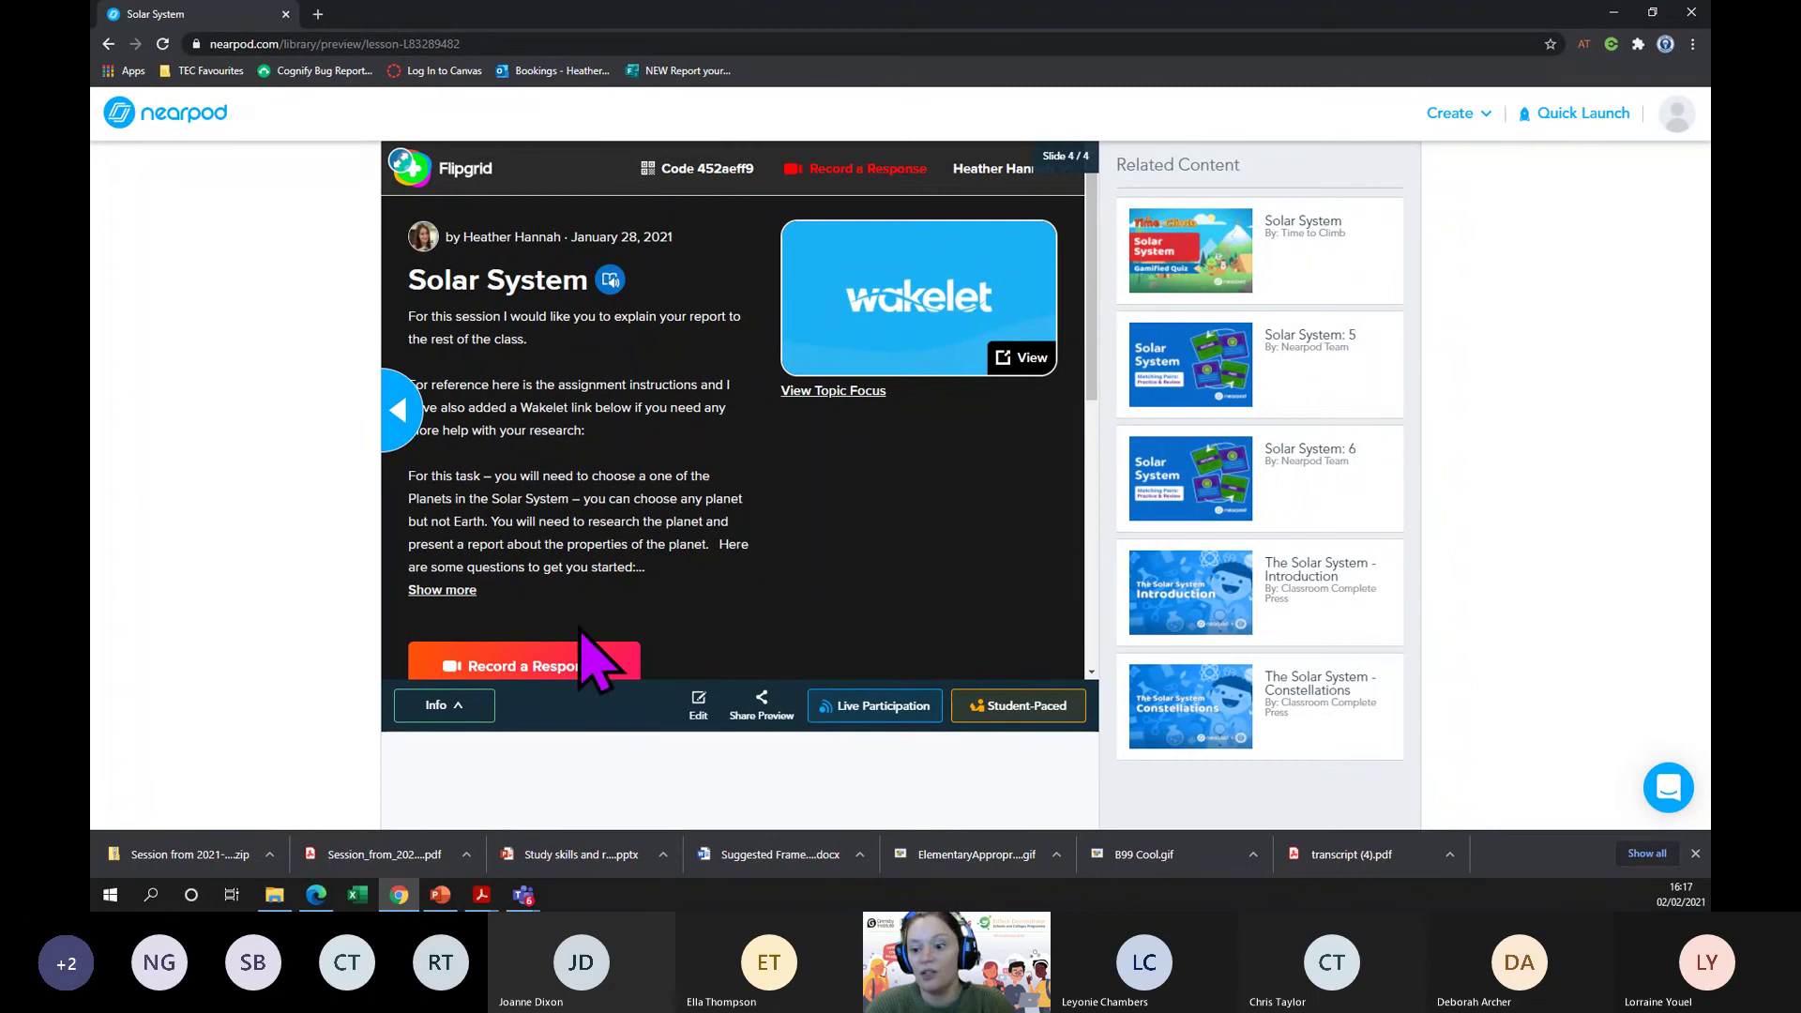
left_click(184, 115)
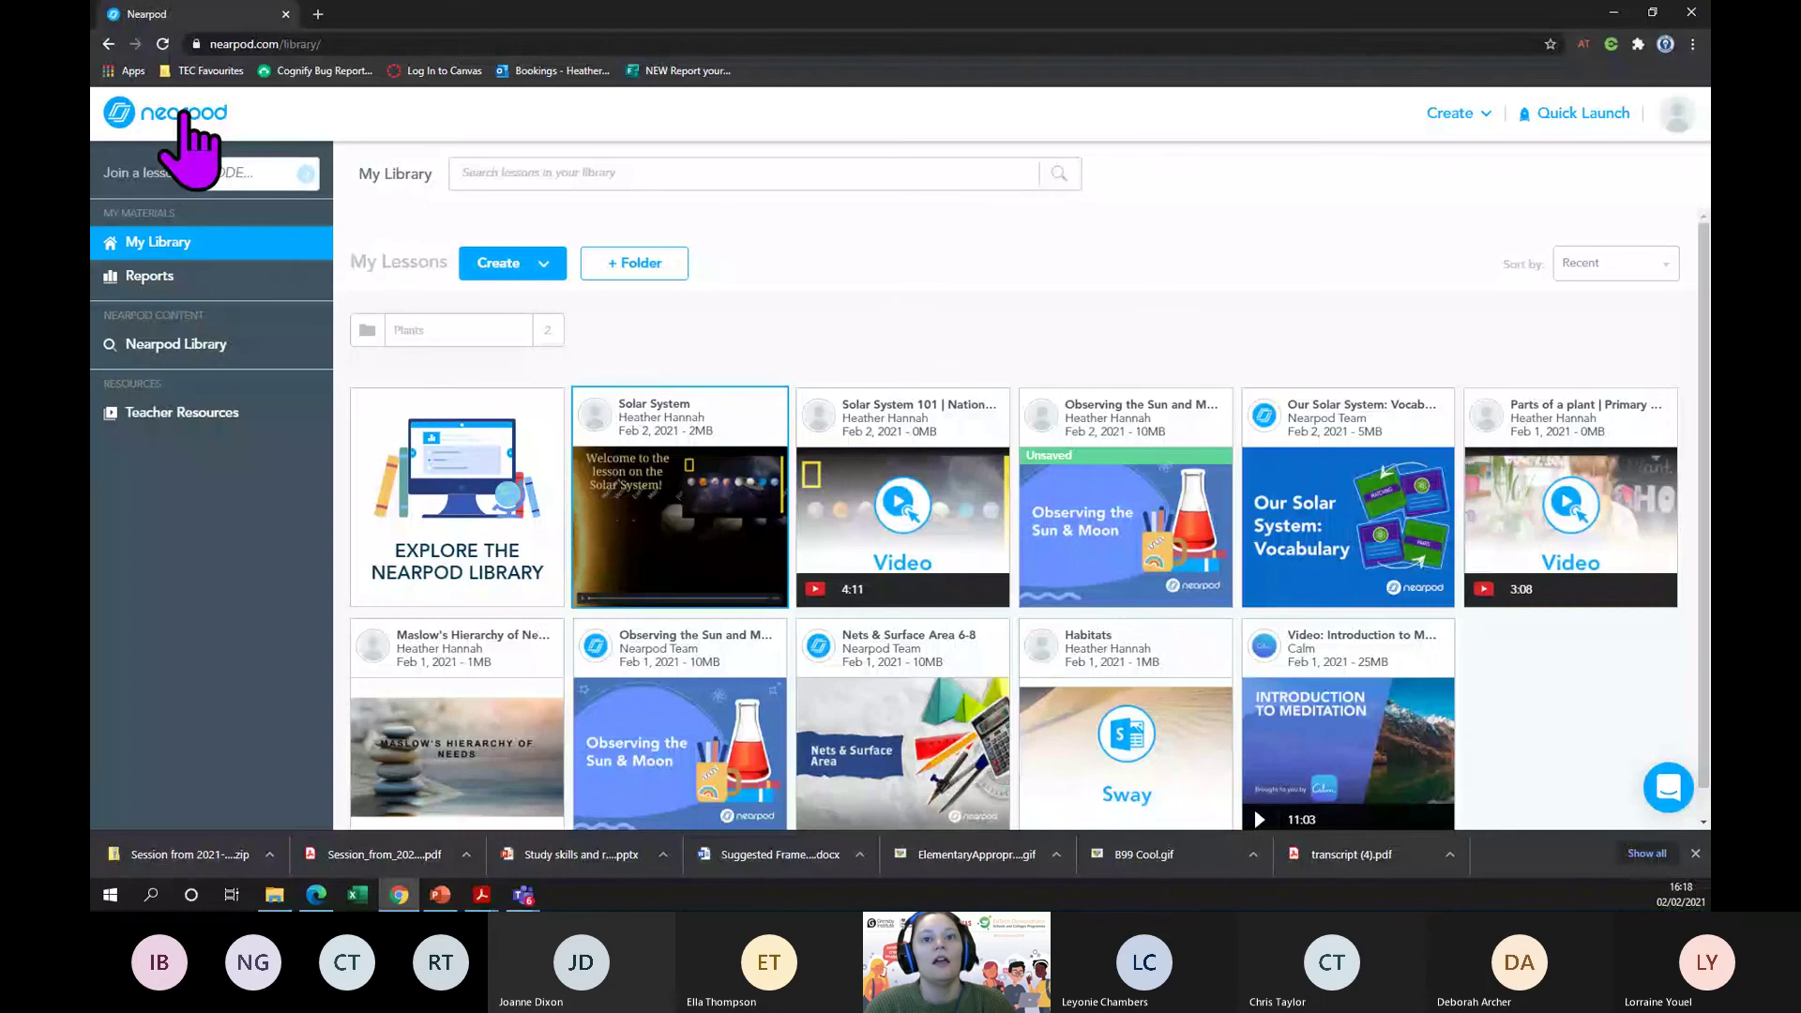
- Preview the Maslow's Hierarchy of Needs lesson up to the Discussion slide, including its Flipgrid starter activity, and return to My Library
scroll(1186, 313, "down", 1)
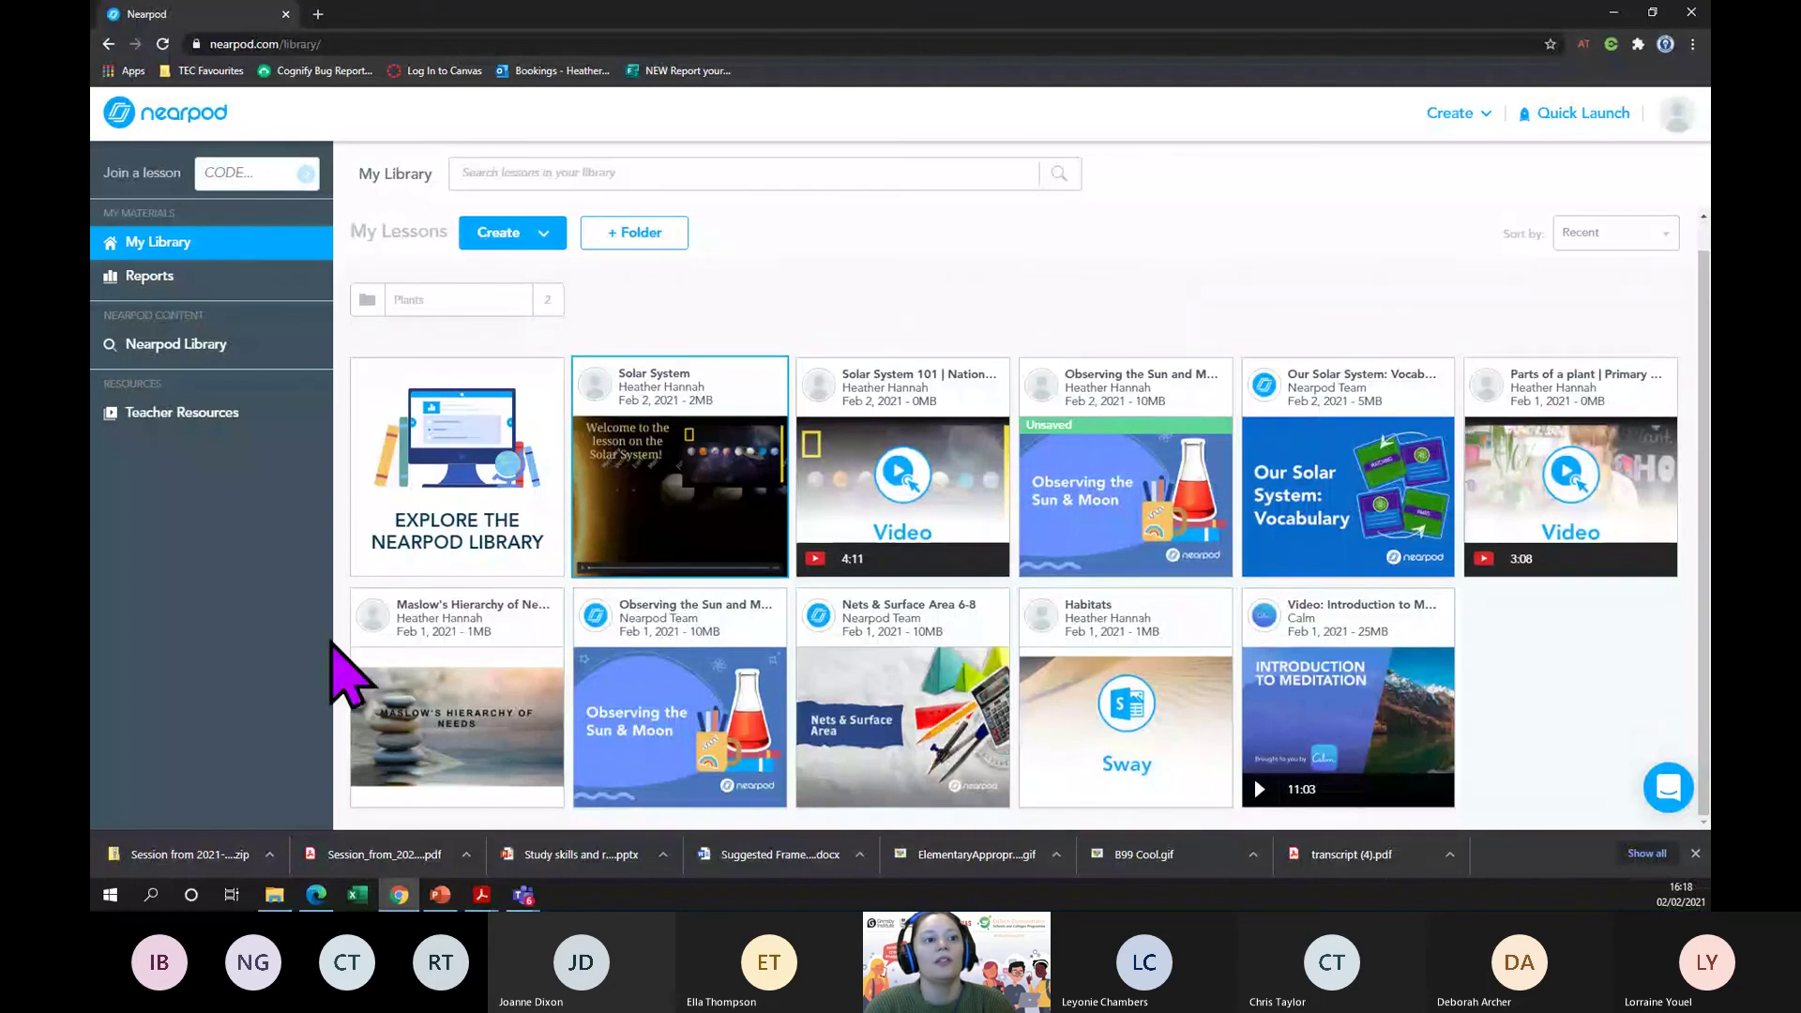
mouse_move(514, 685)
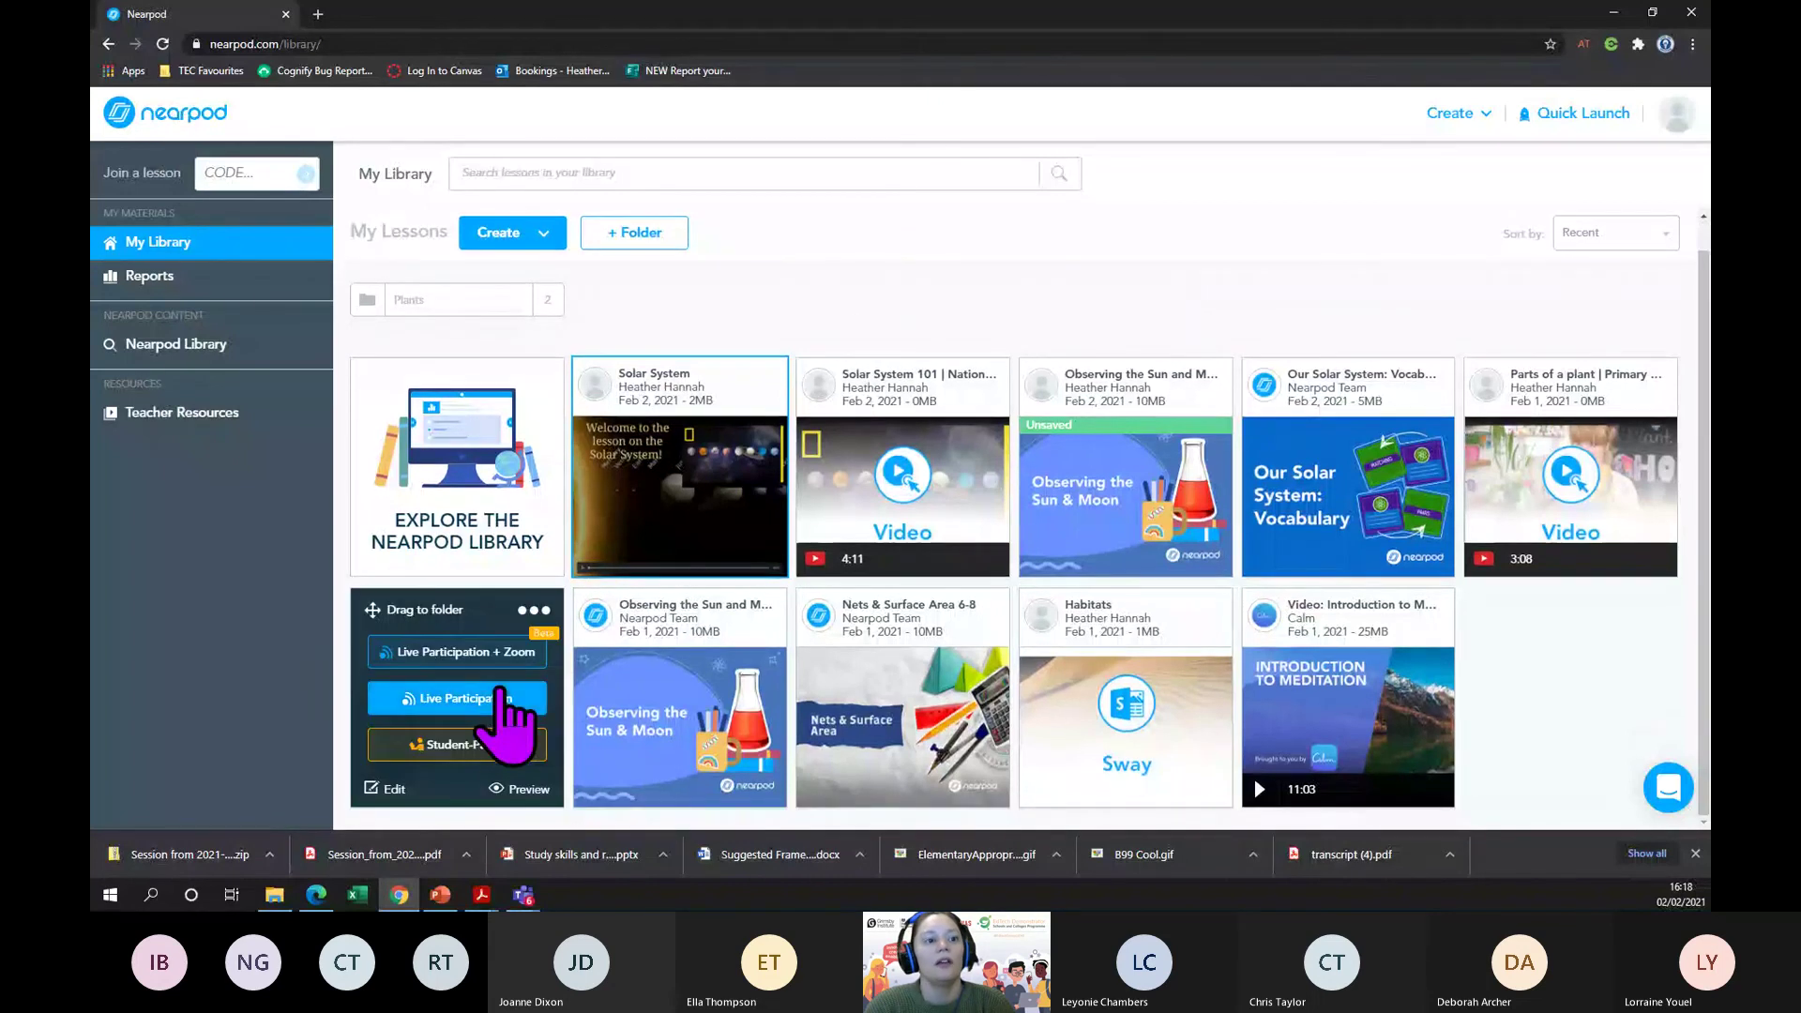
left_click(523, 791)
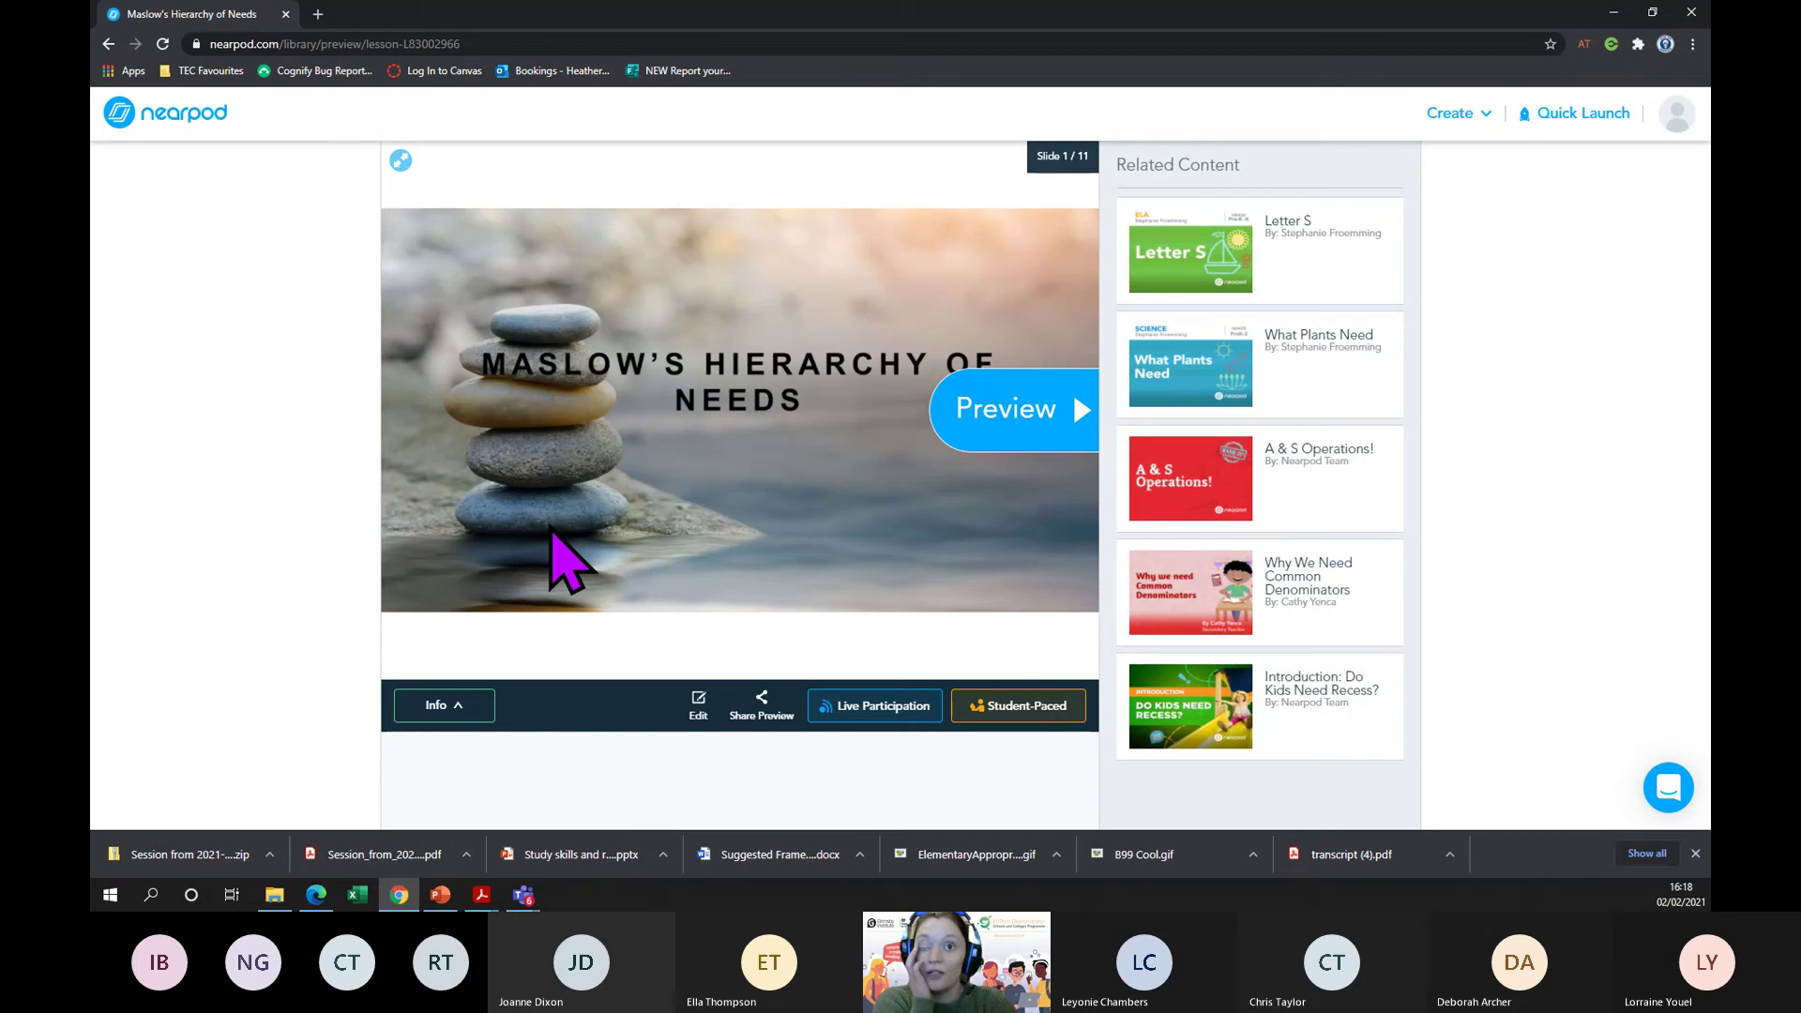
left_click(1013, 413)
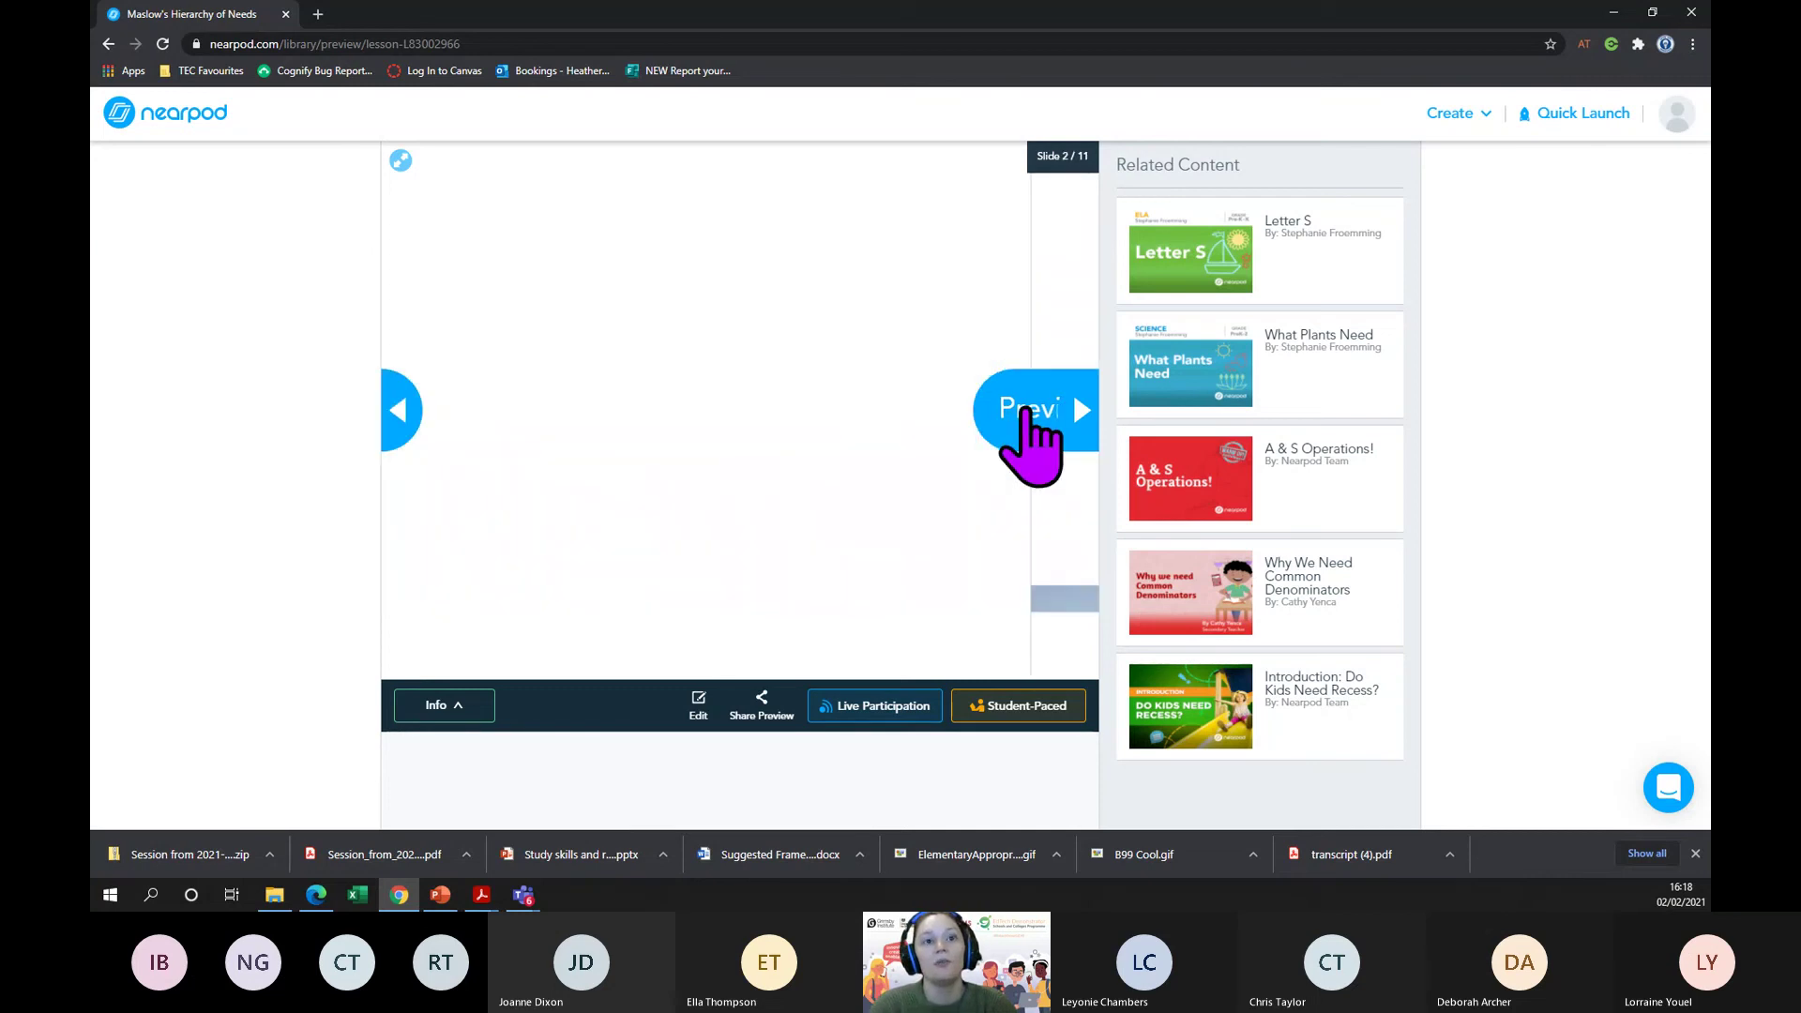
double_click(1078, 403)
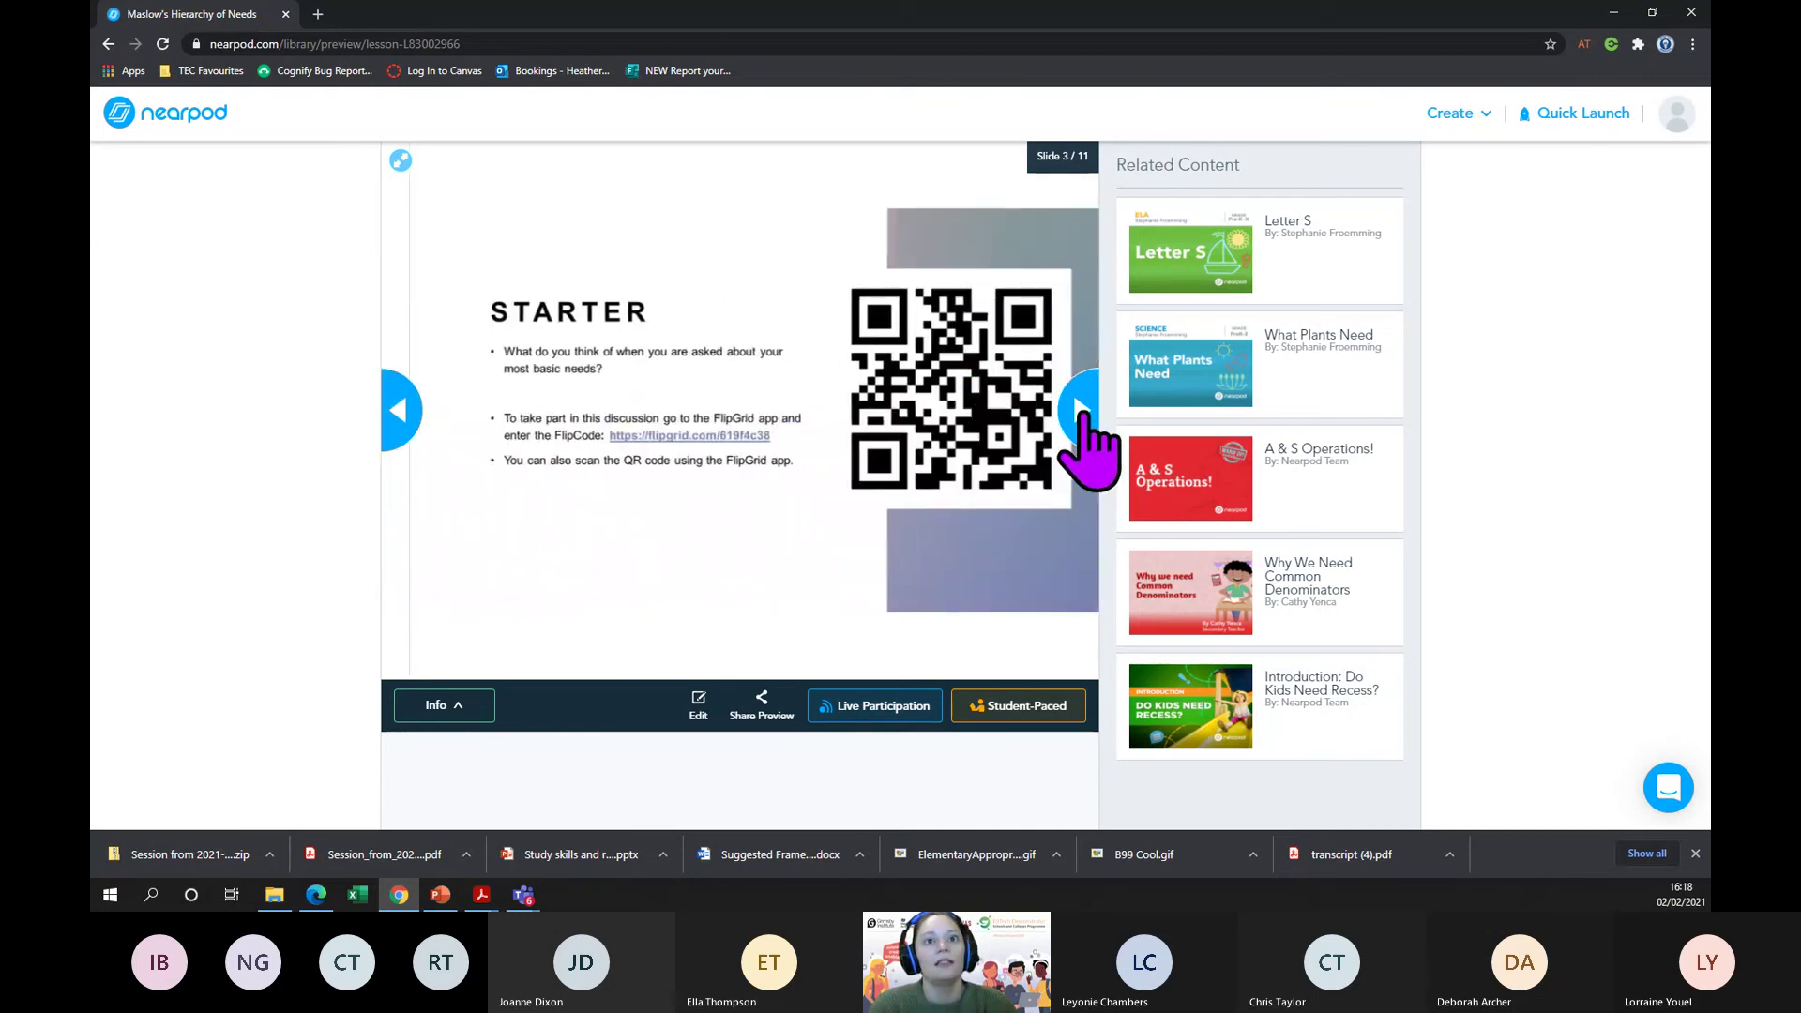
left_click(1080, 410)
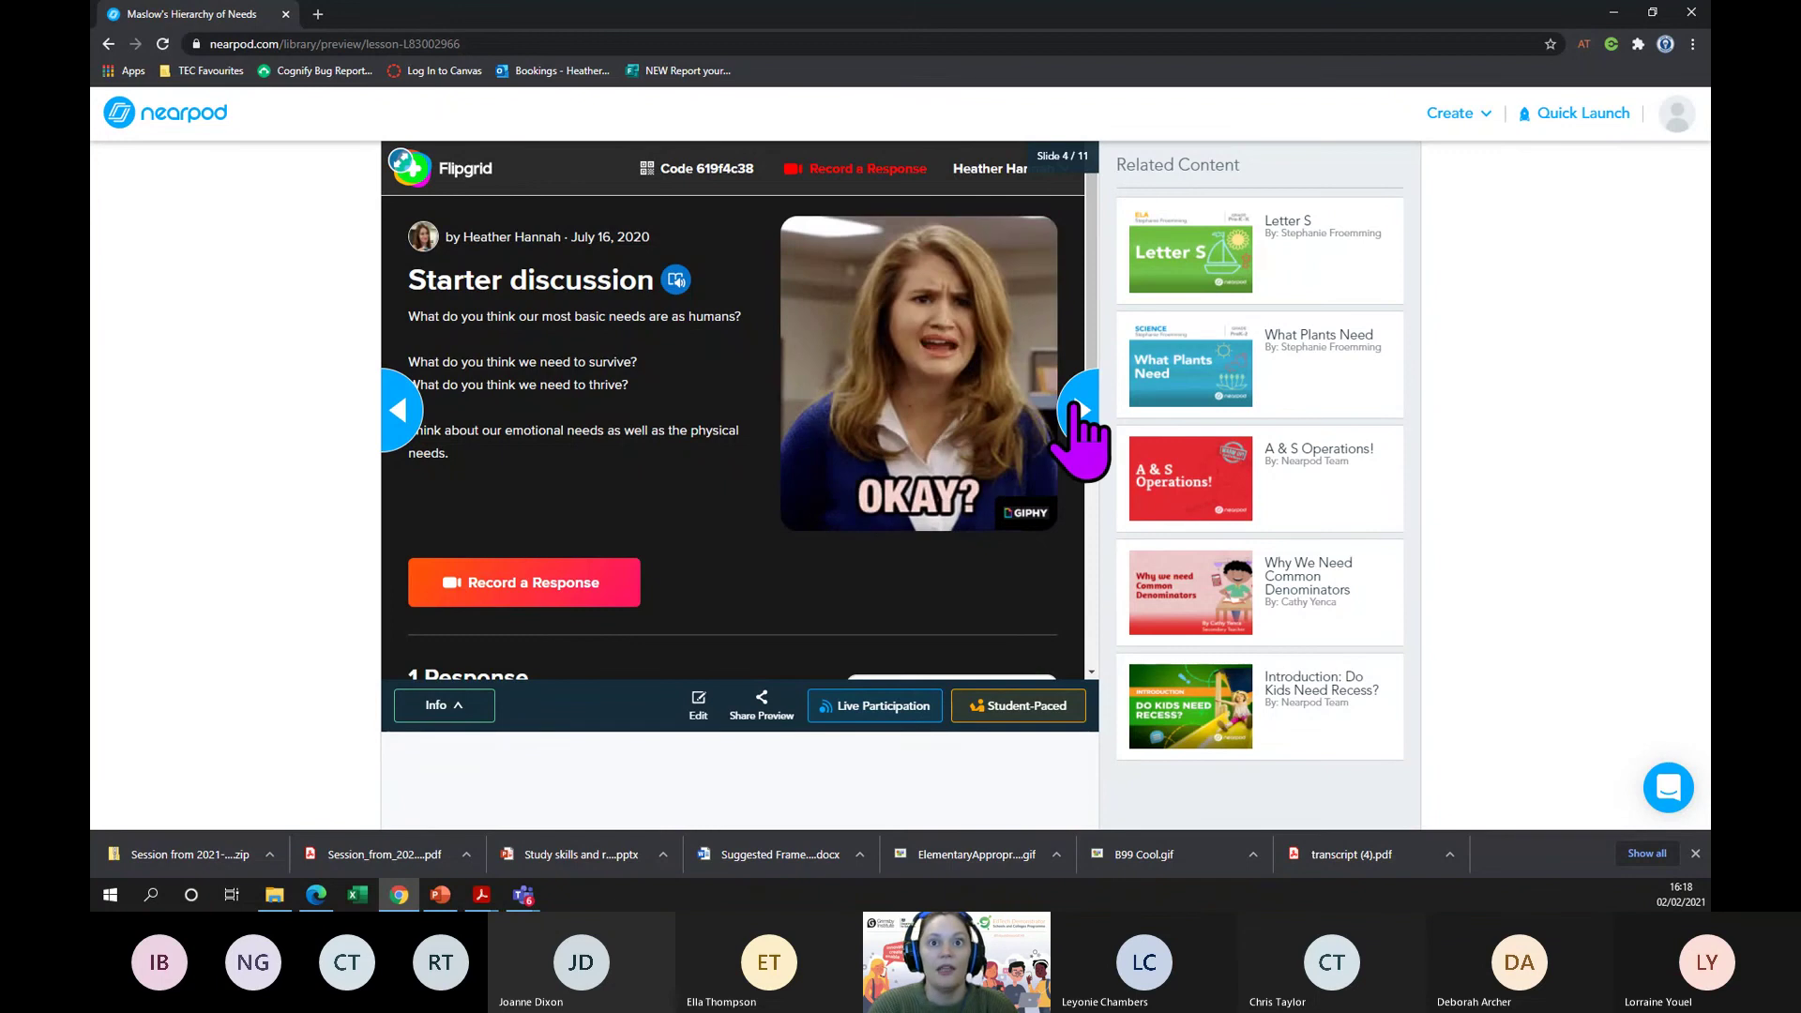
left_click(1076, 409)
left_click(1076, 407)
left_click(1076, 408)
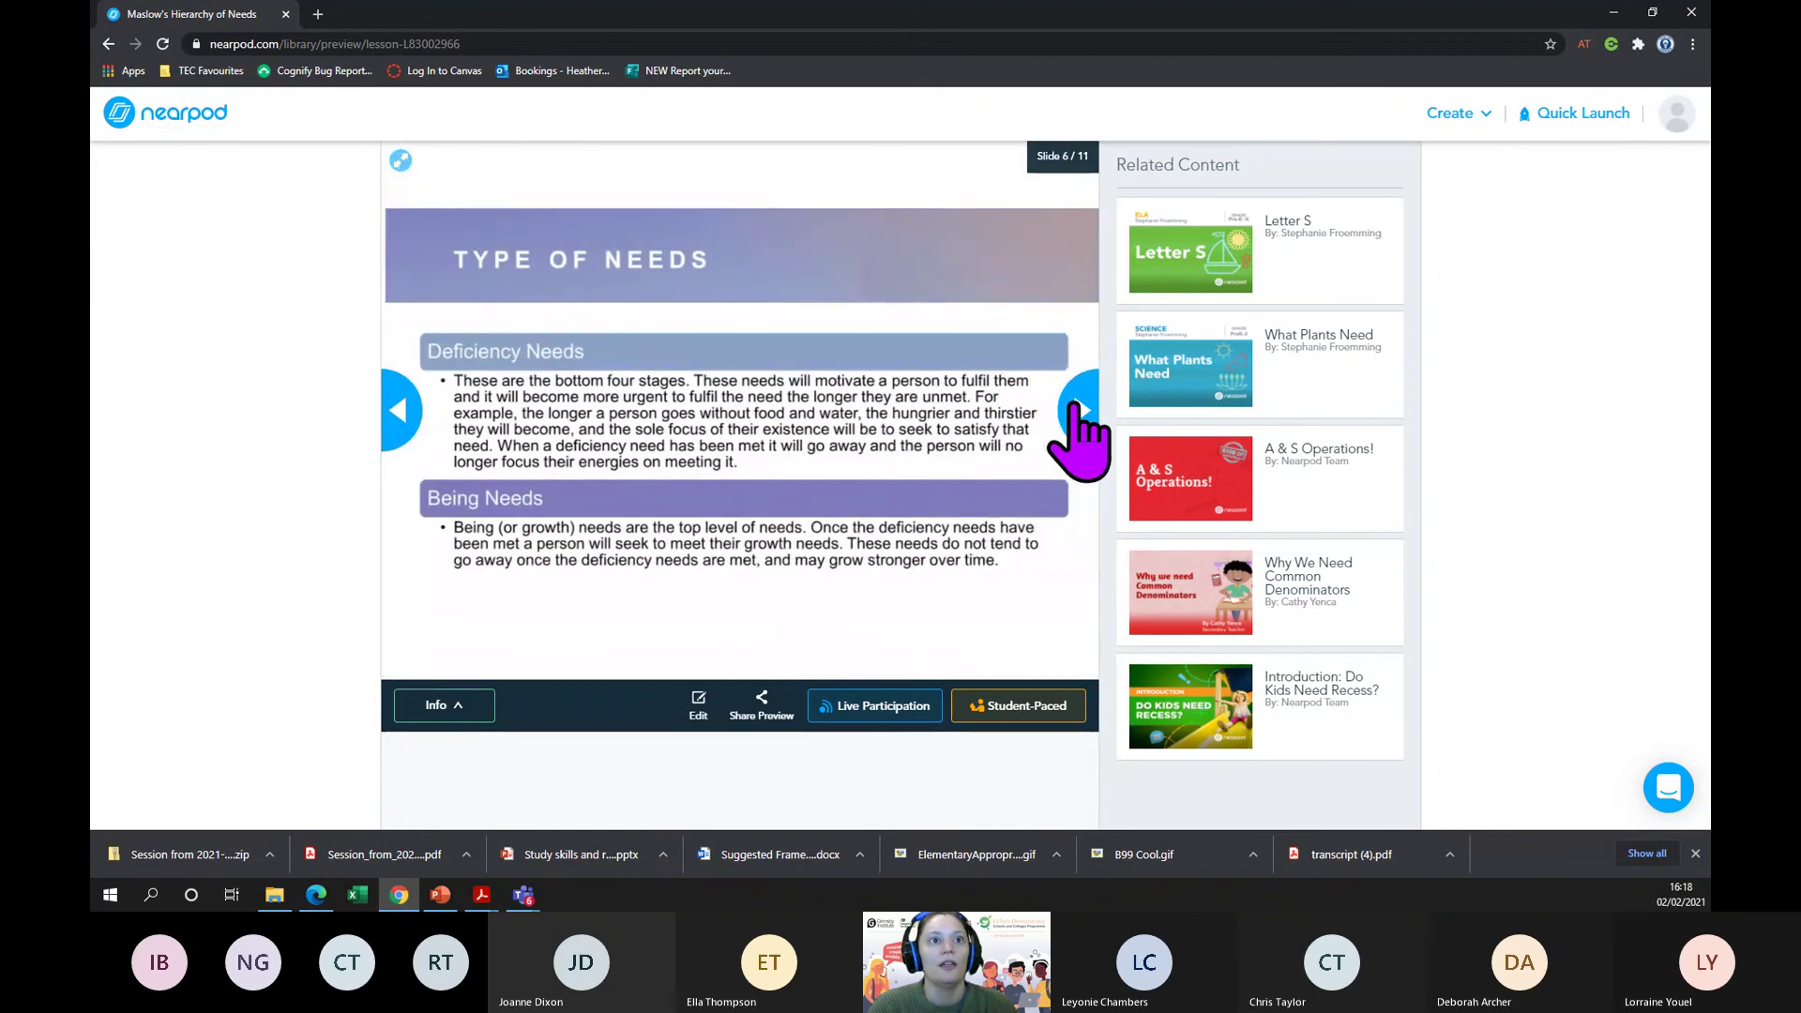
left_click(1076, 408)
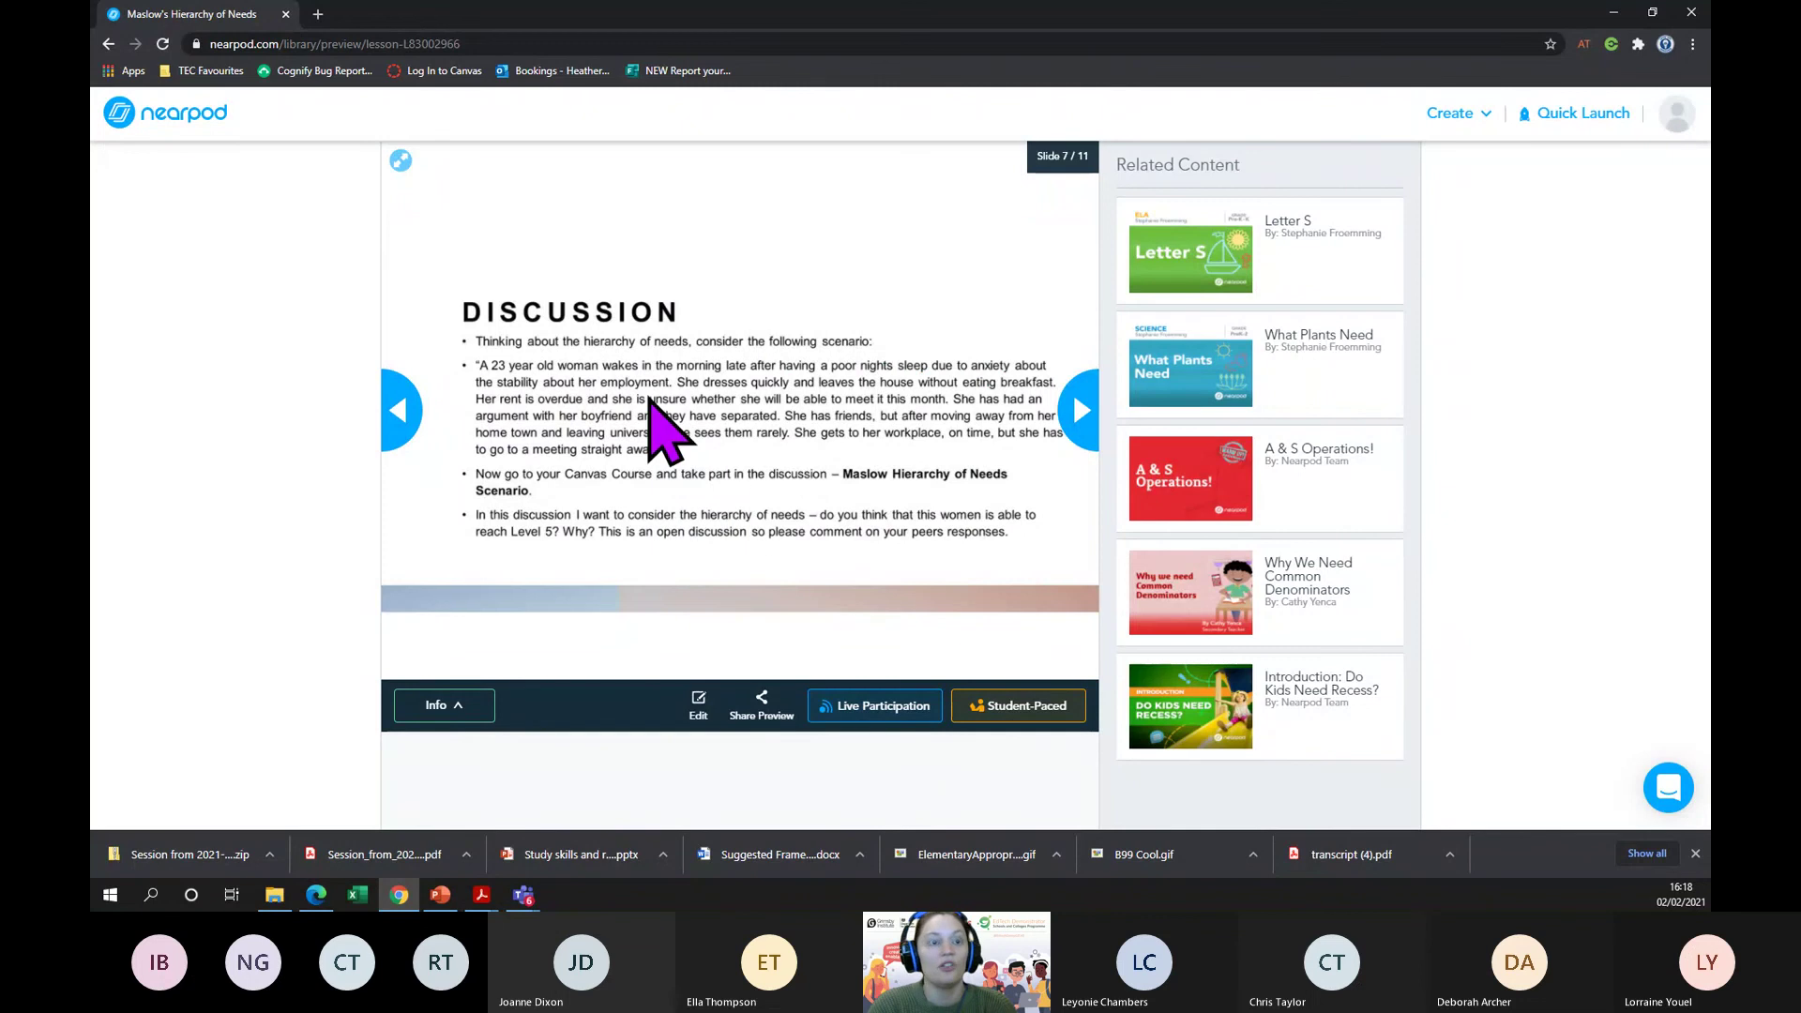
left_click(105, 47)
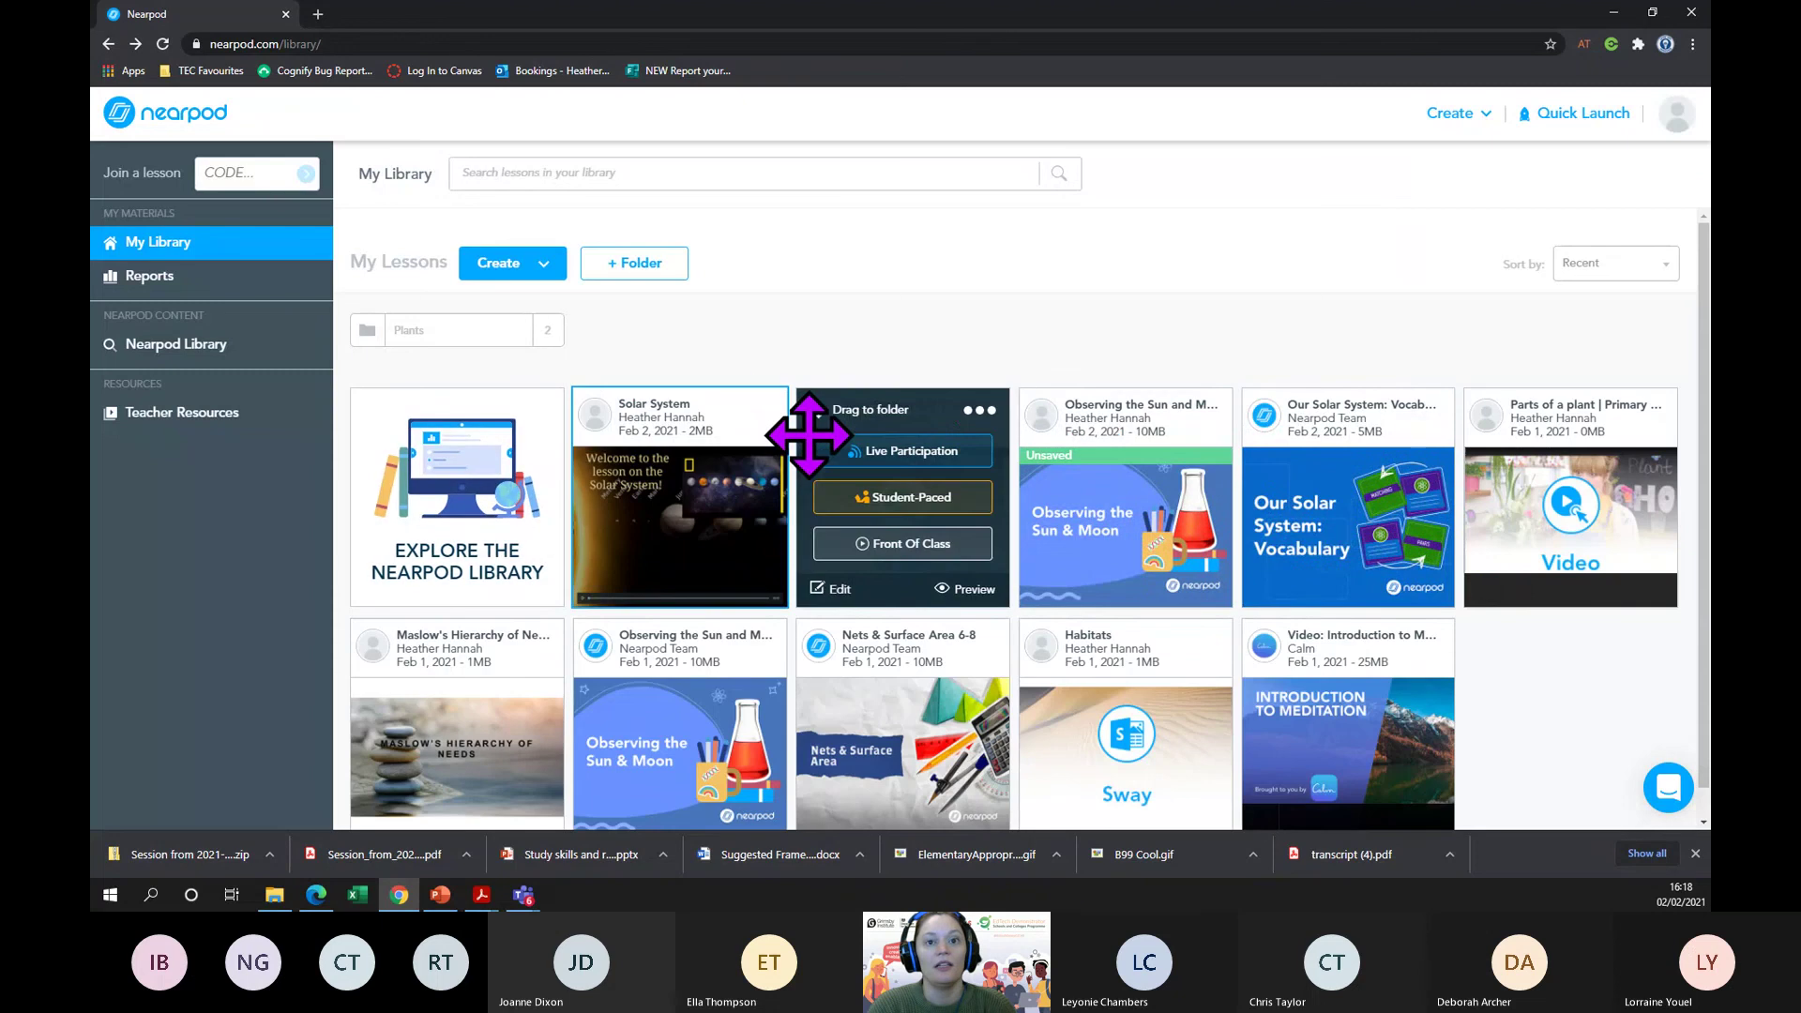
- Preview the Habitats lesson, read through its Desert Habitat Sway slide, and return to My Library
scroll(1548, 699, "down", 1)
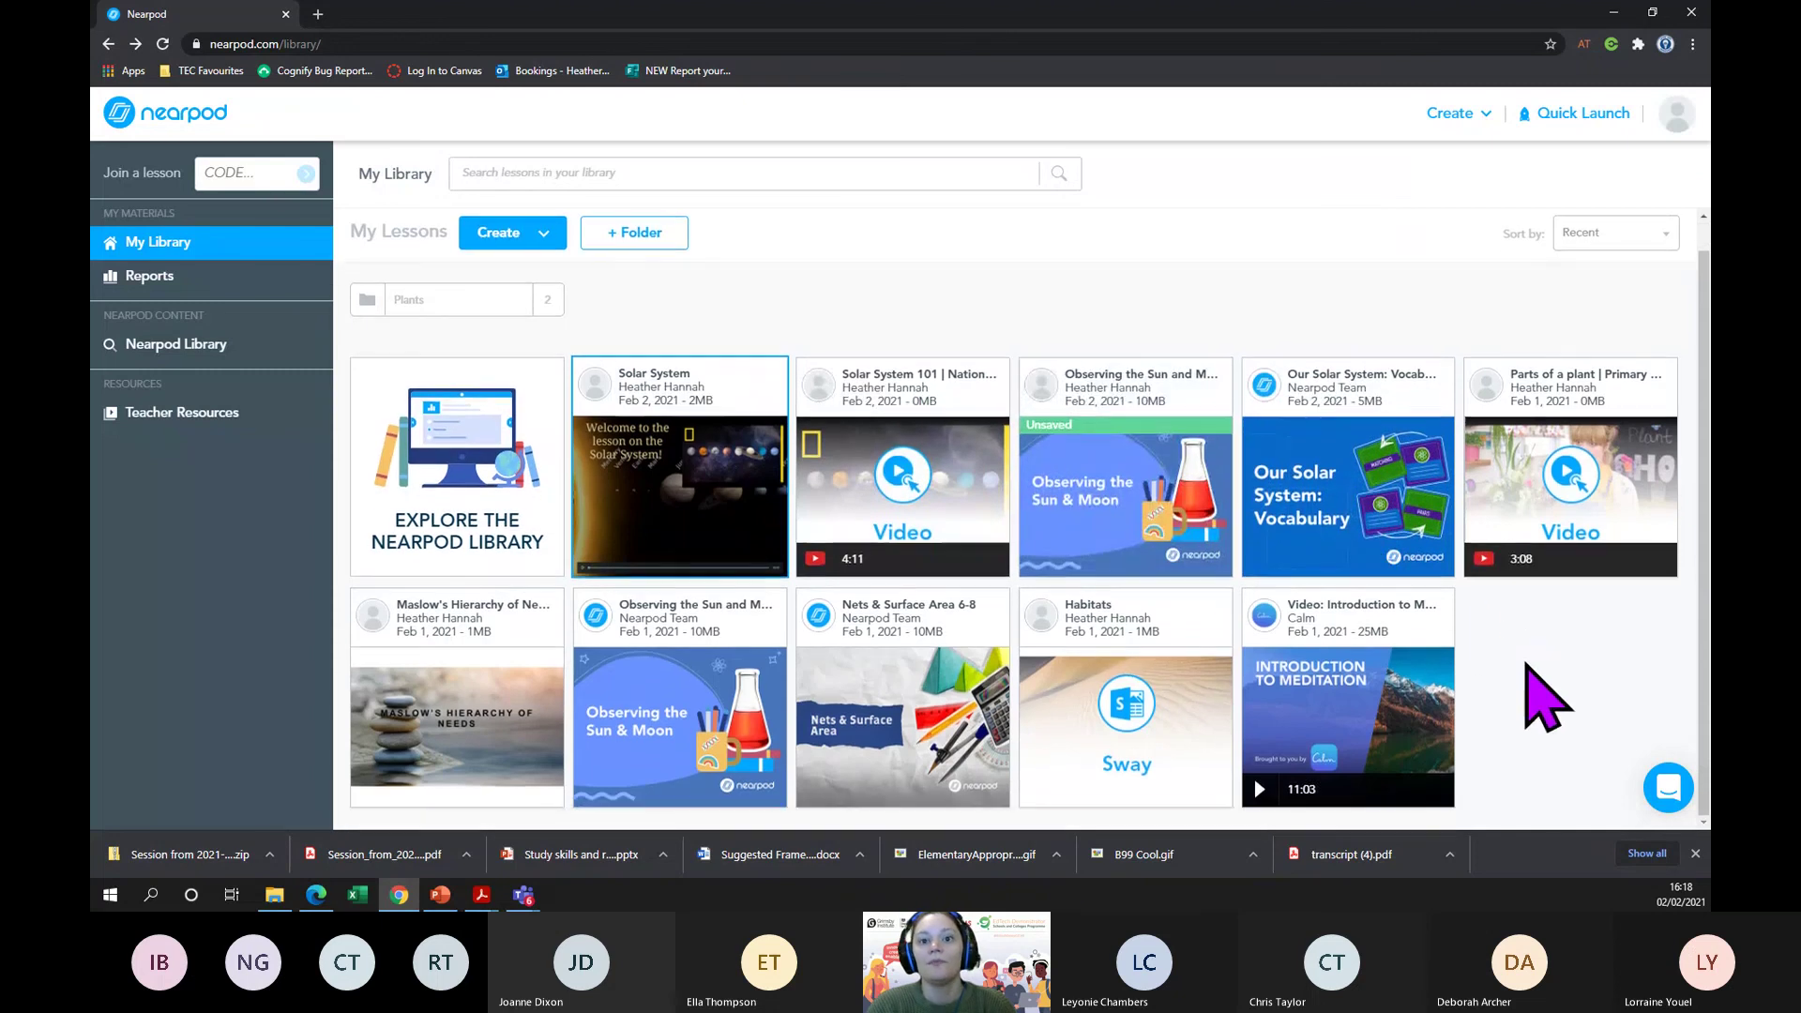
mouse_move(1158, 806)
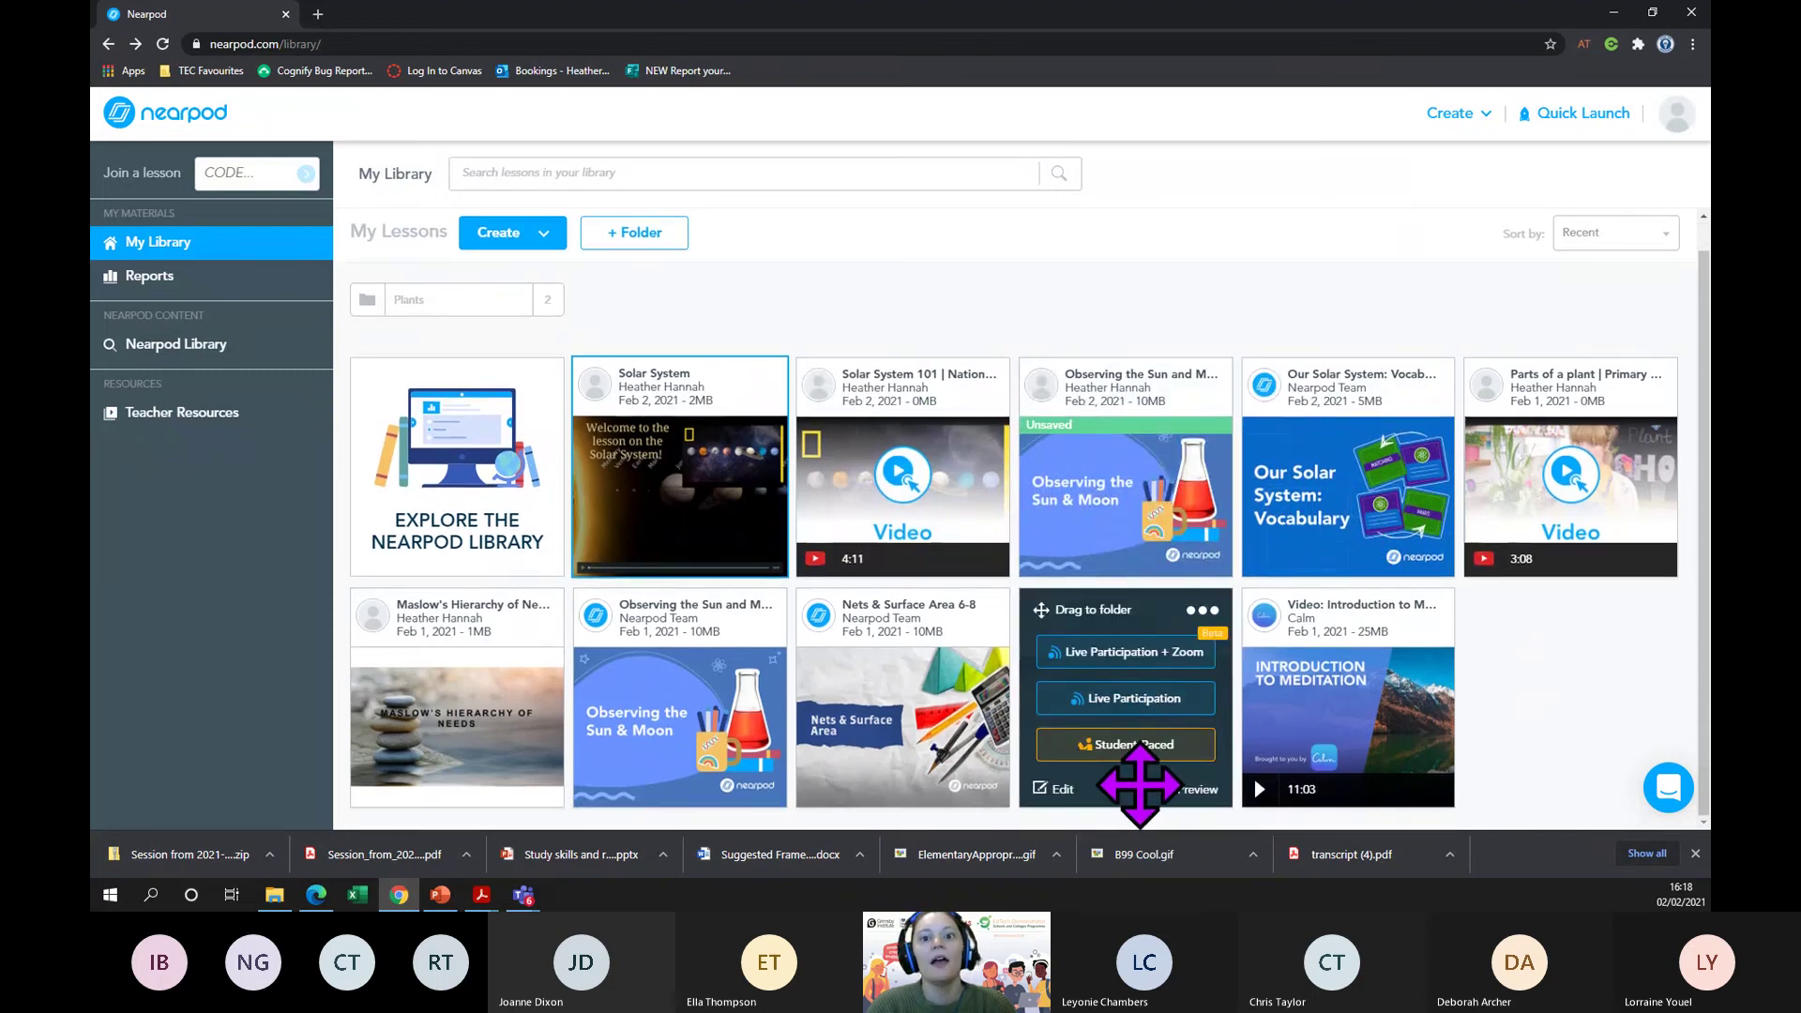
left_click(1190, 789)
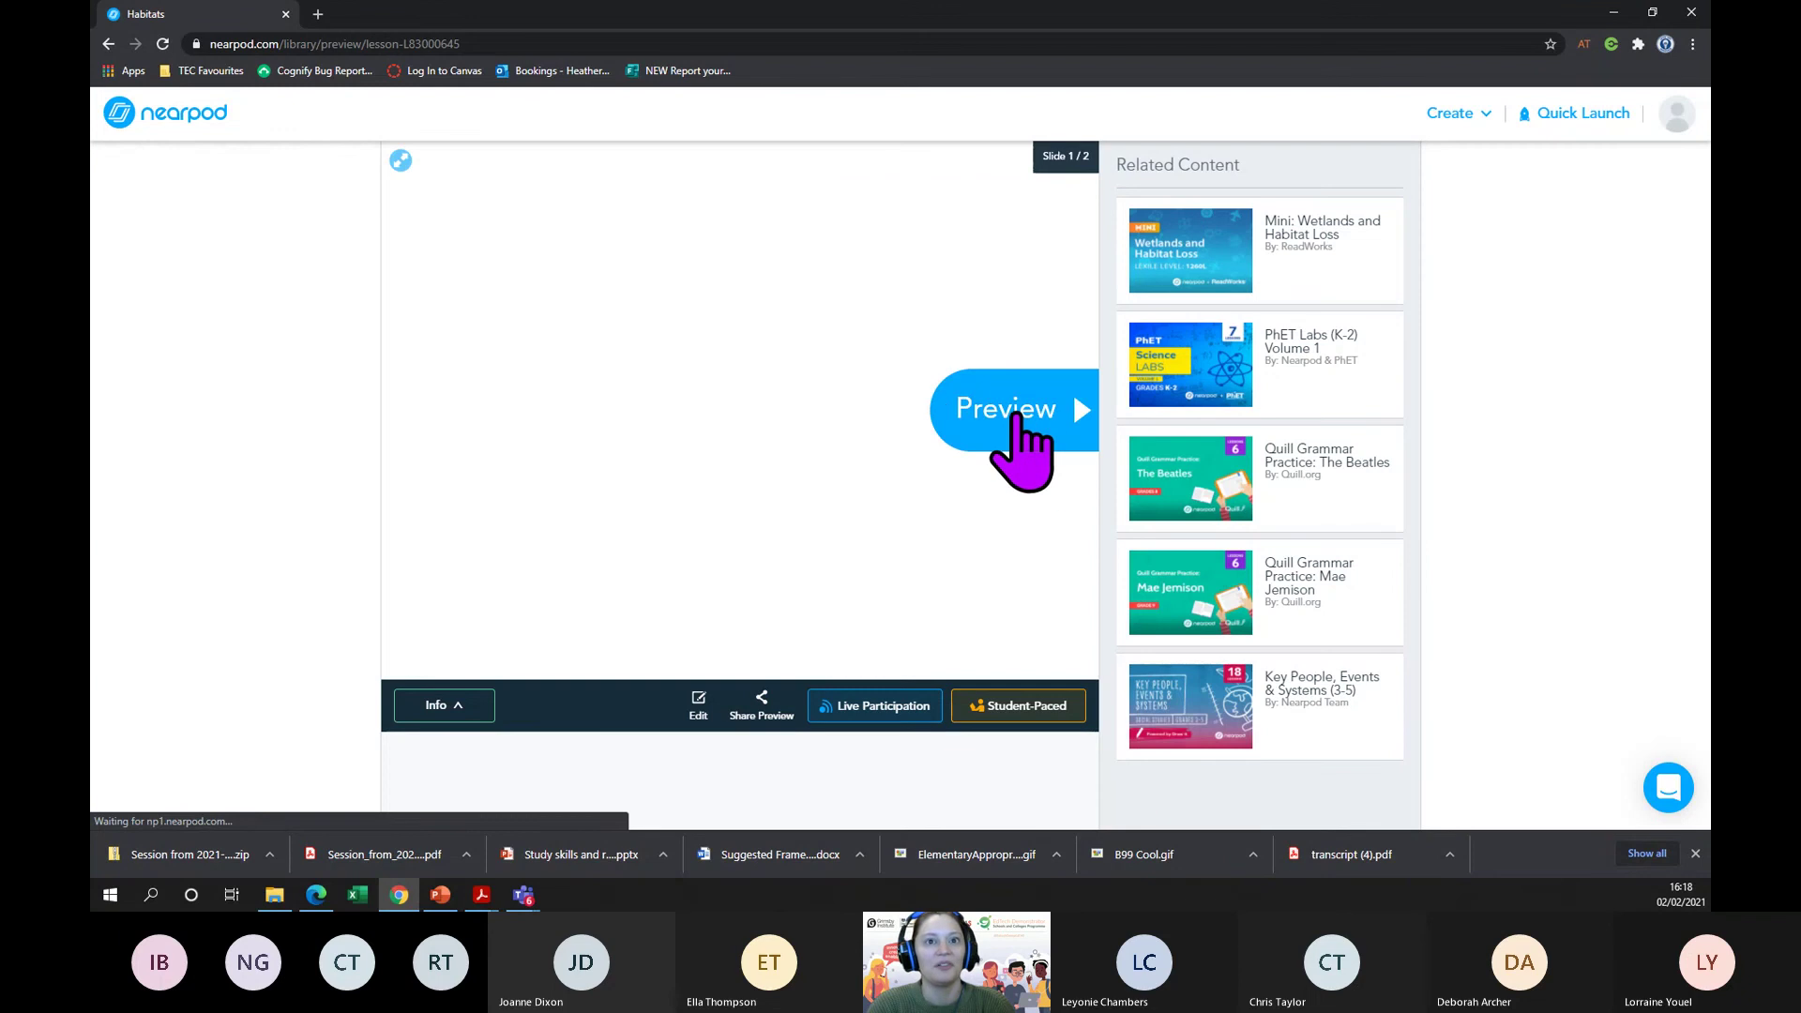
left_click(1022, 449)
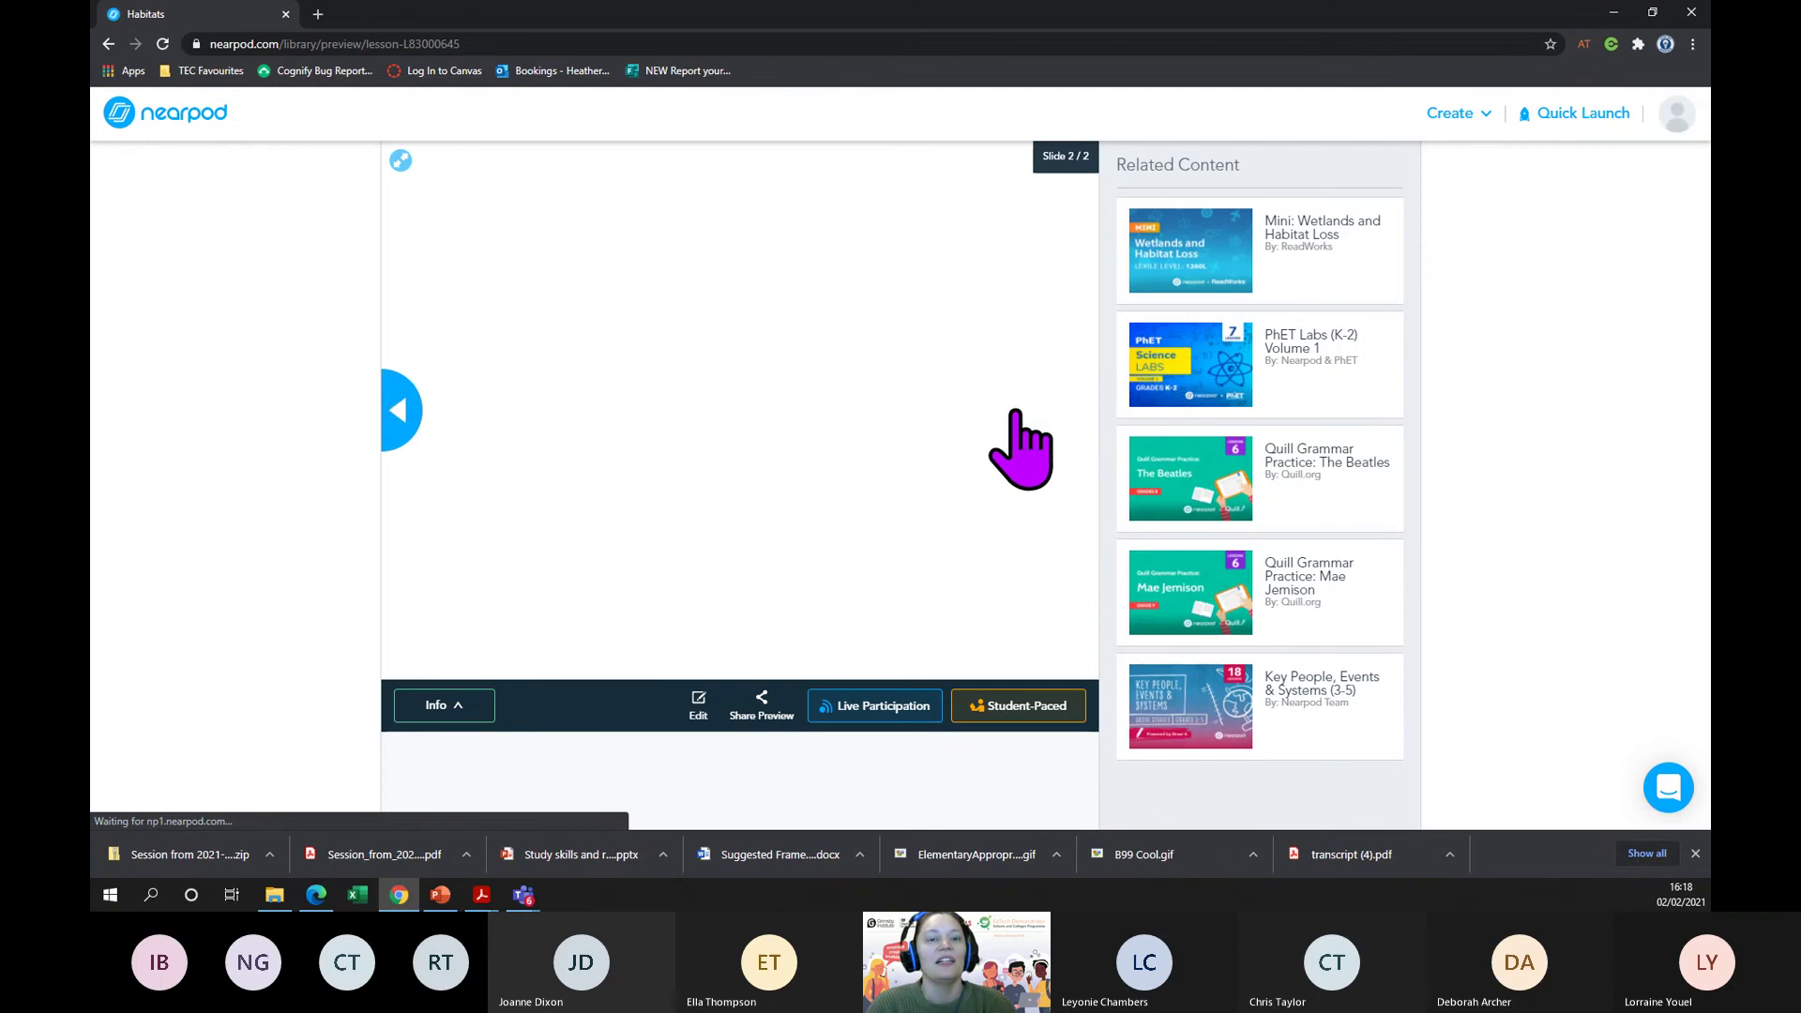
left_click(403, 410)
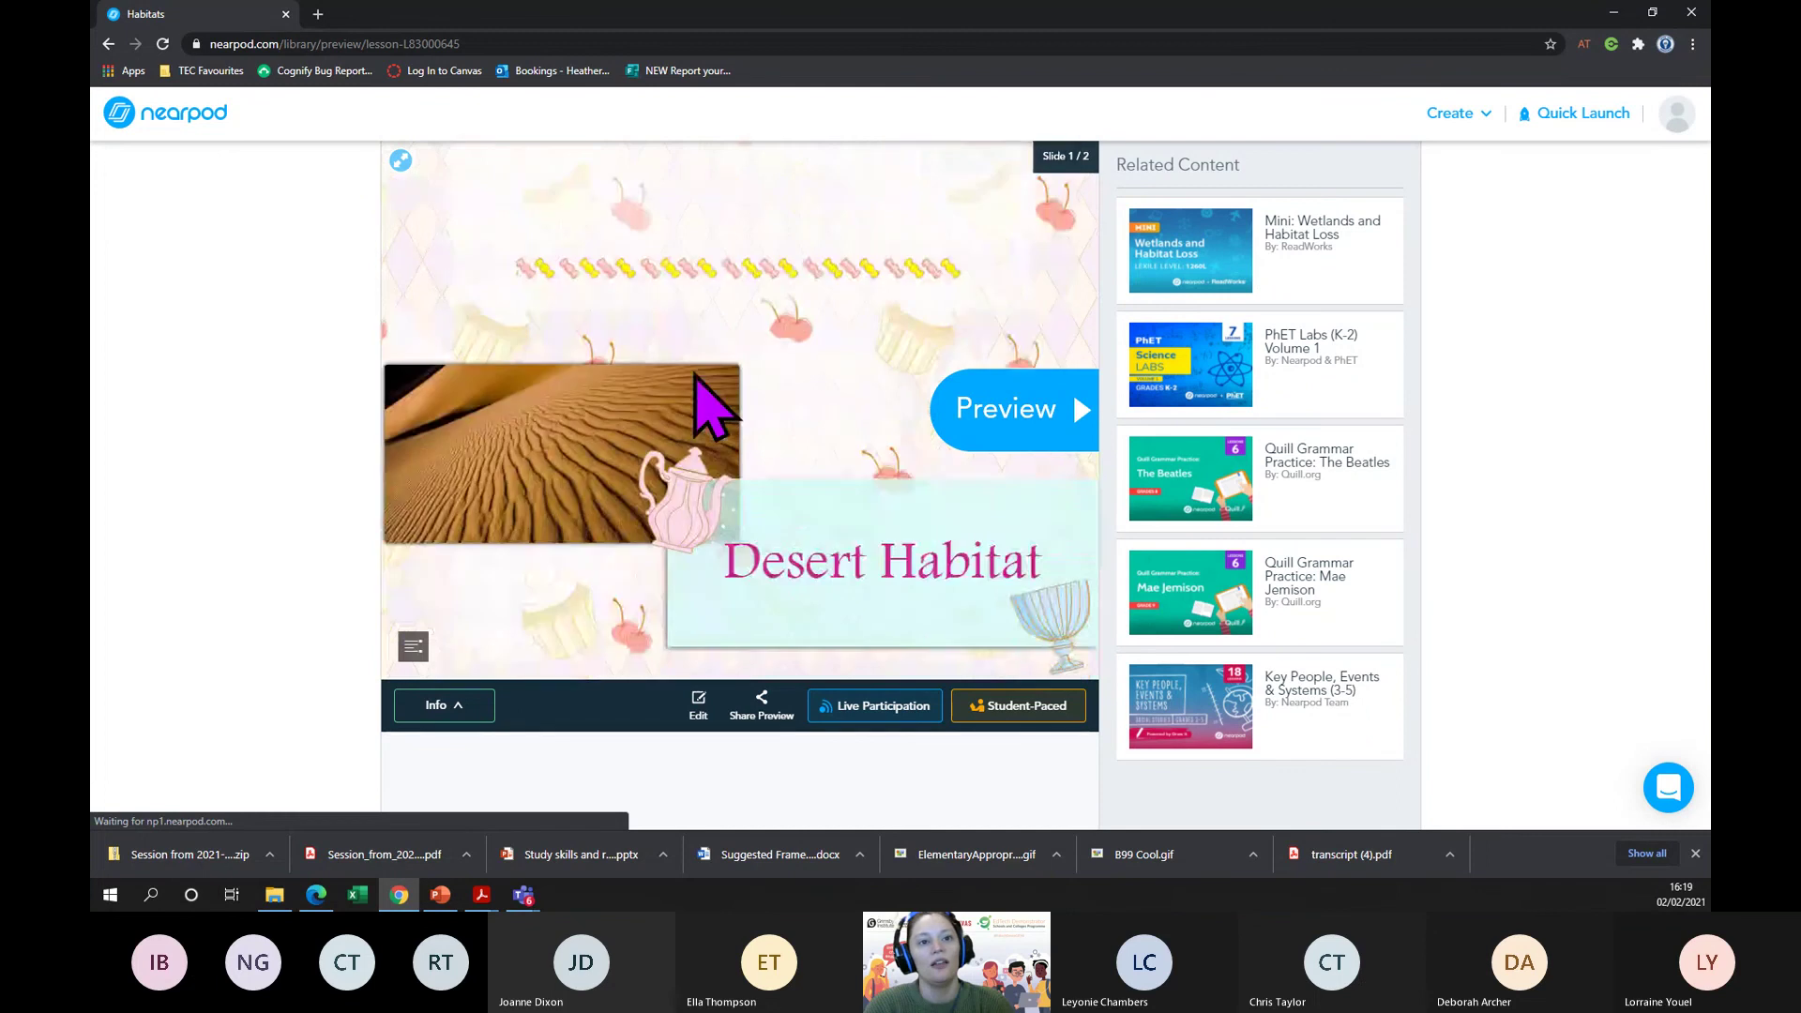
scroll(694, 384, "down", 5)
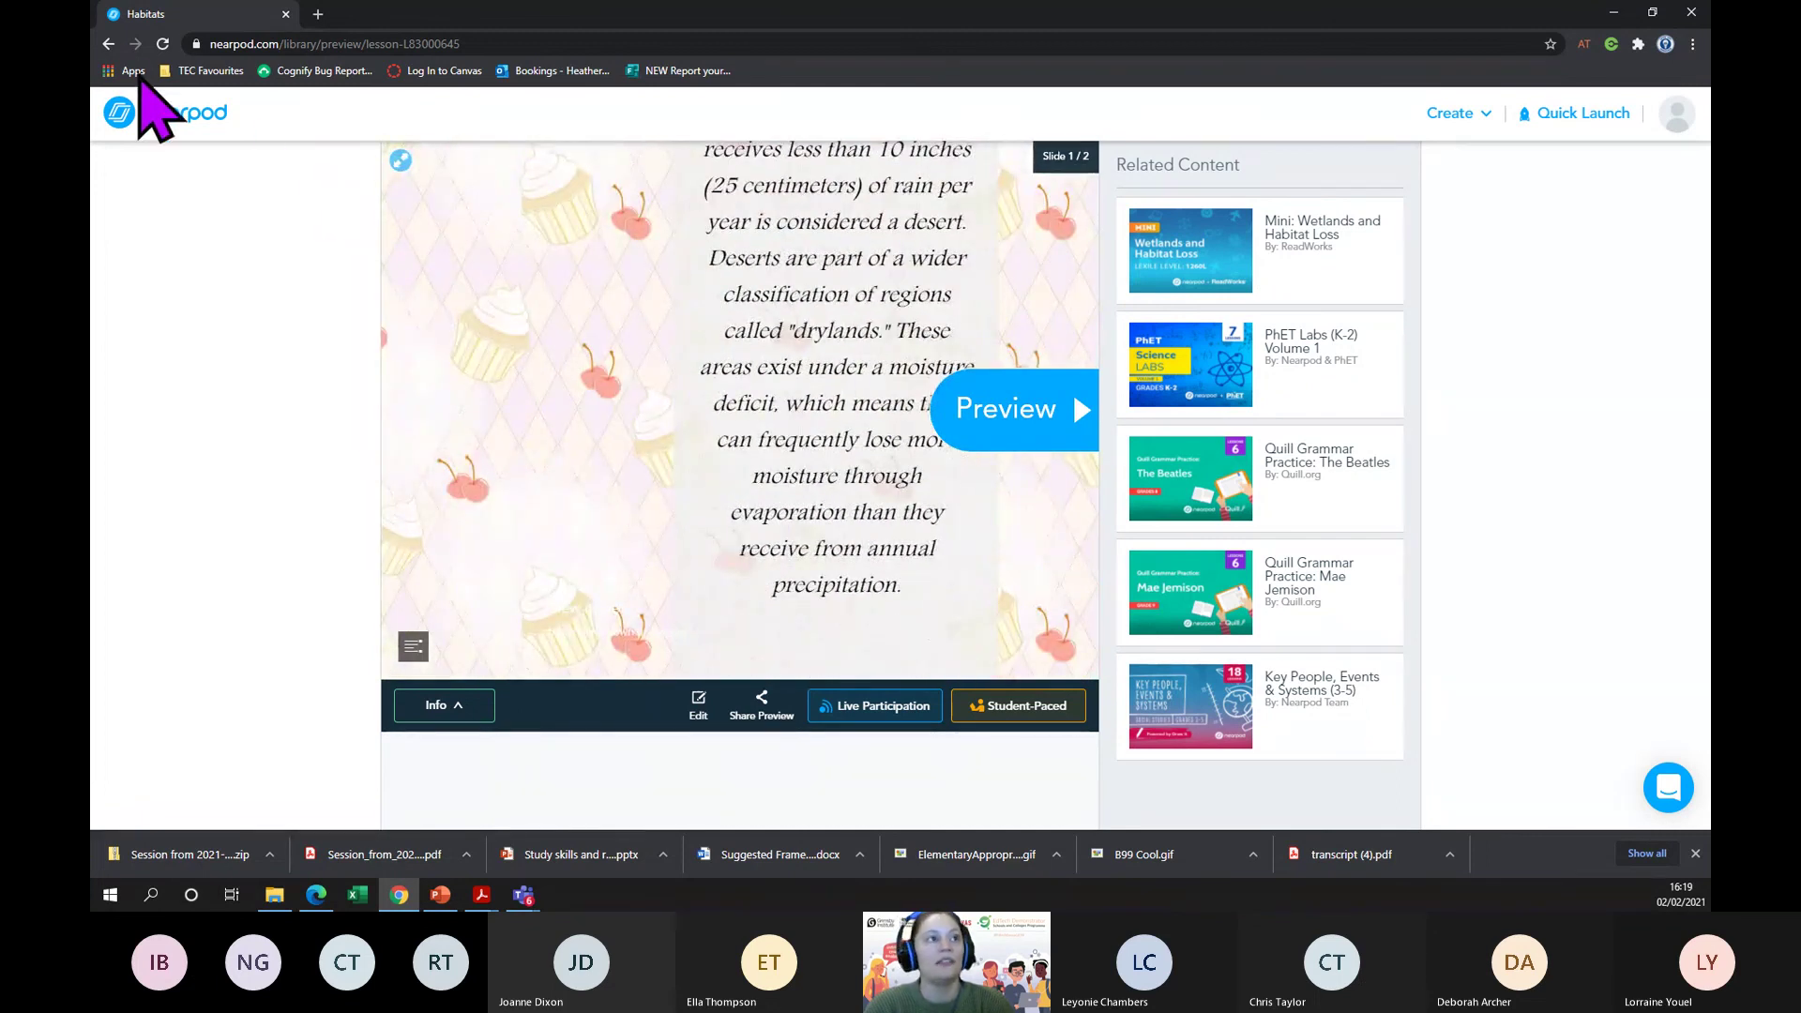
left_click(109, 44)
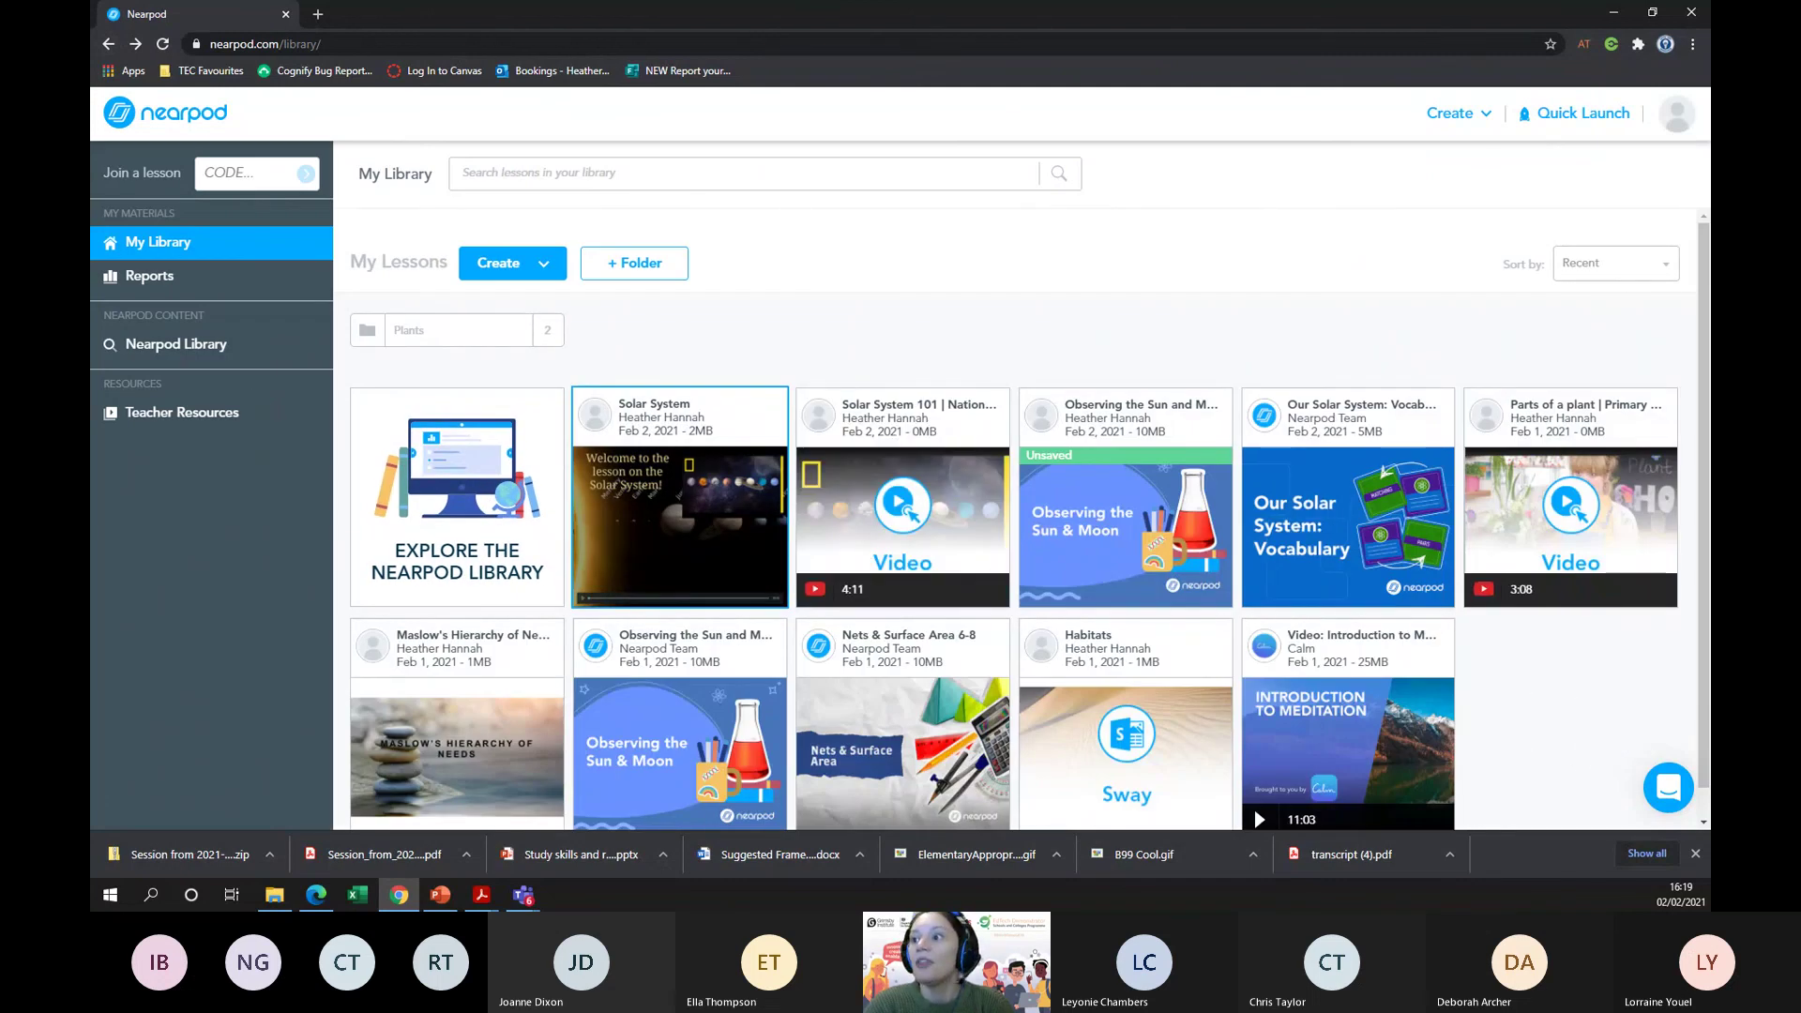
- Open the Plants report for the 2021-2-2 3:37 pm session and review its participation summary and student engagement details
key("alt+Tab")
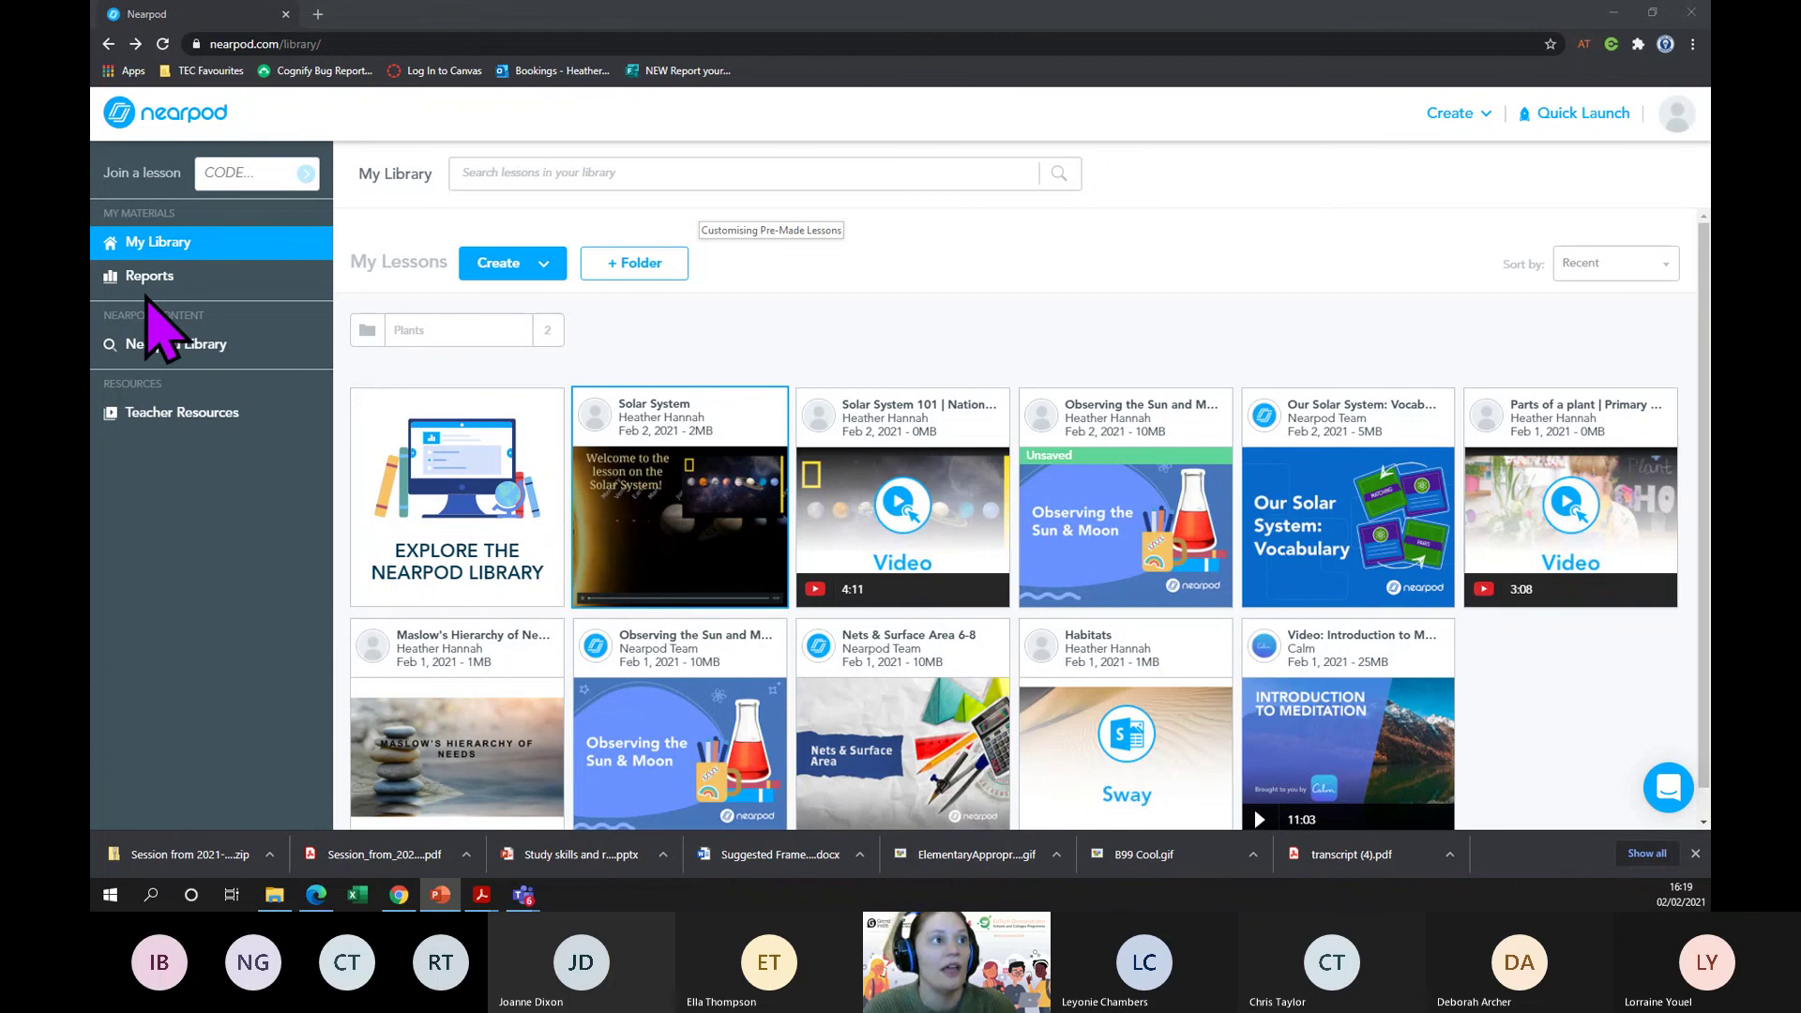
left_click(150, 280)
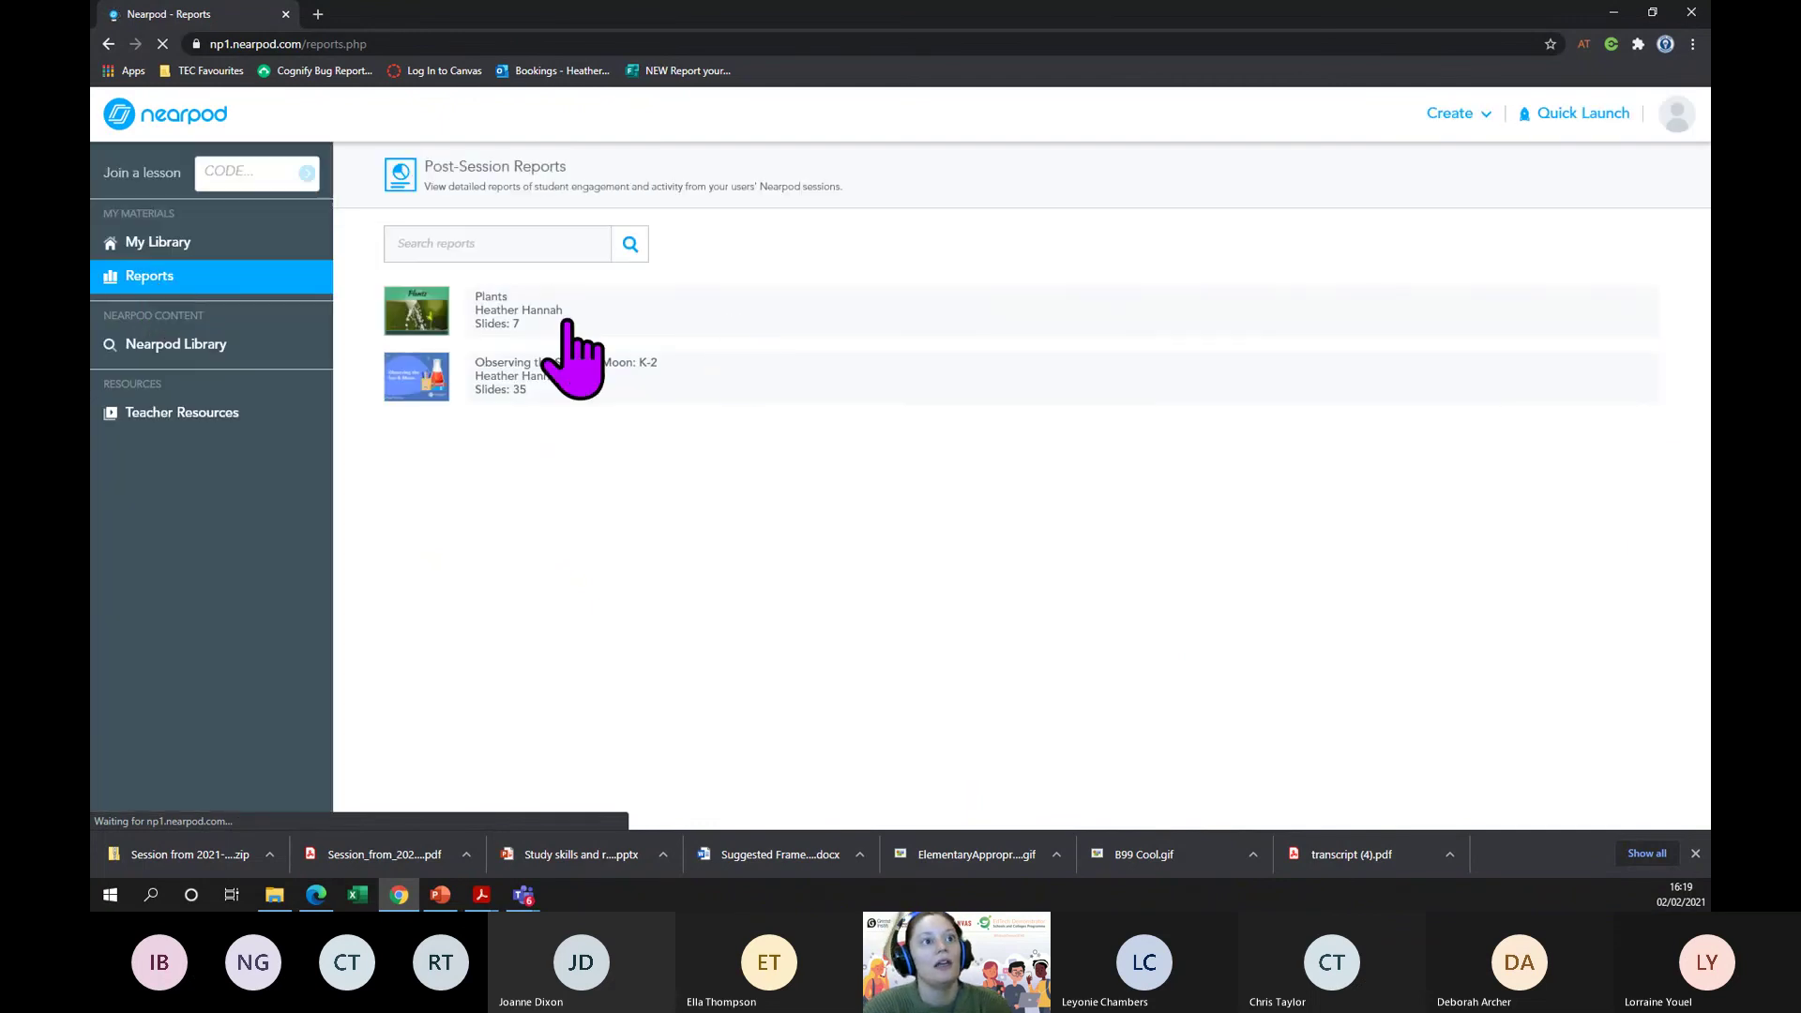
left_click(485, 317)
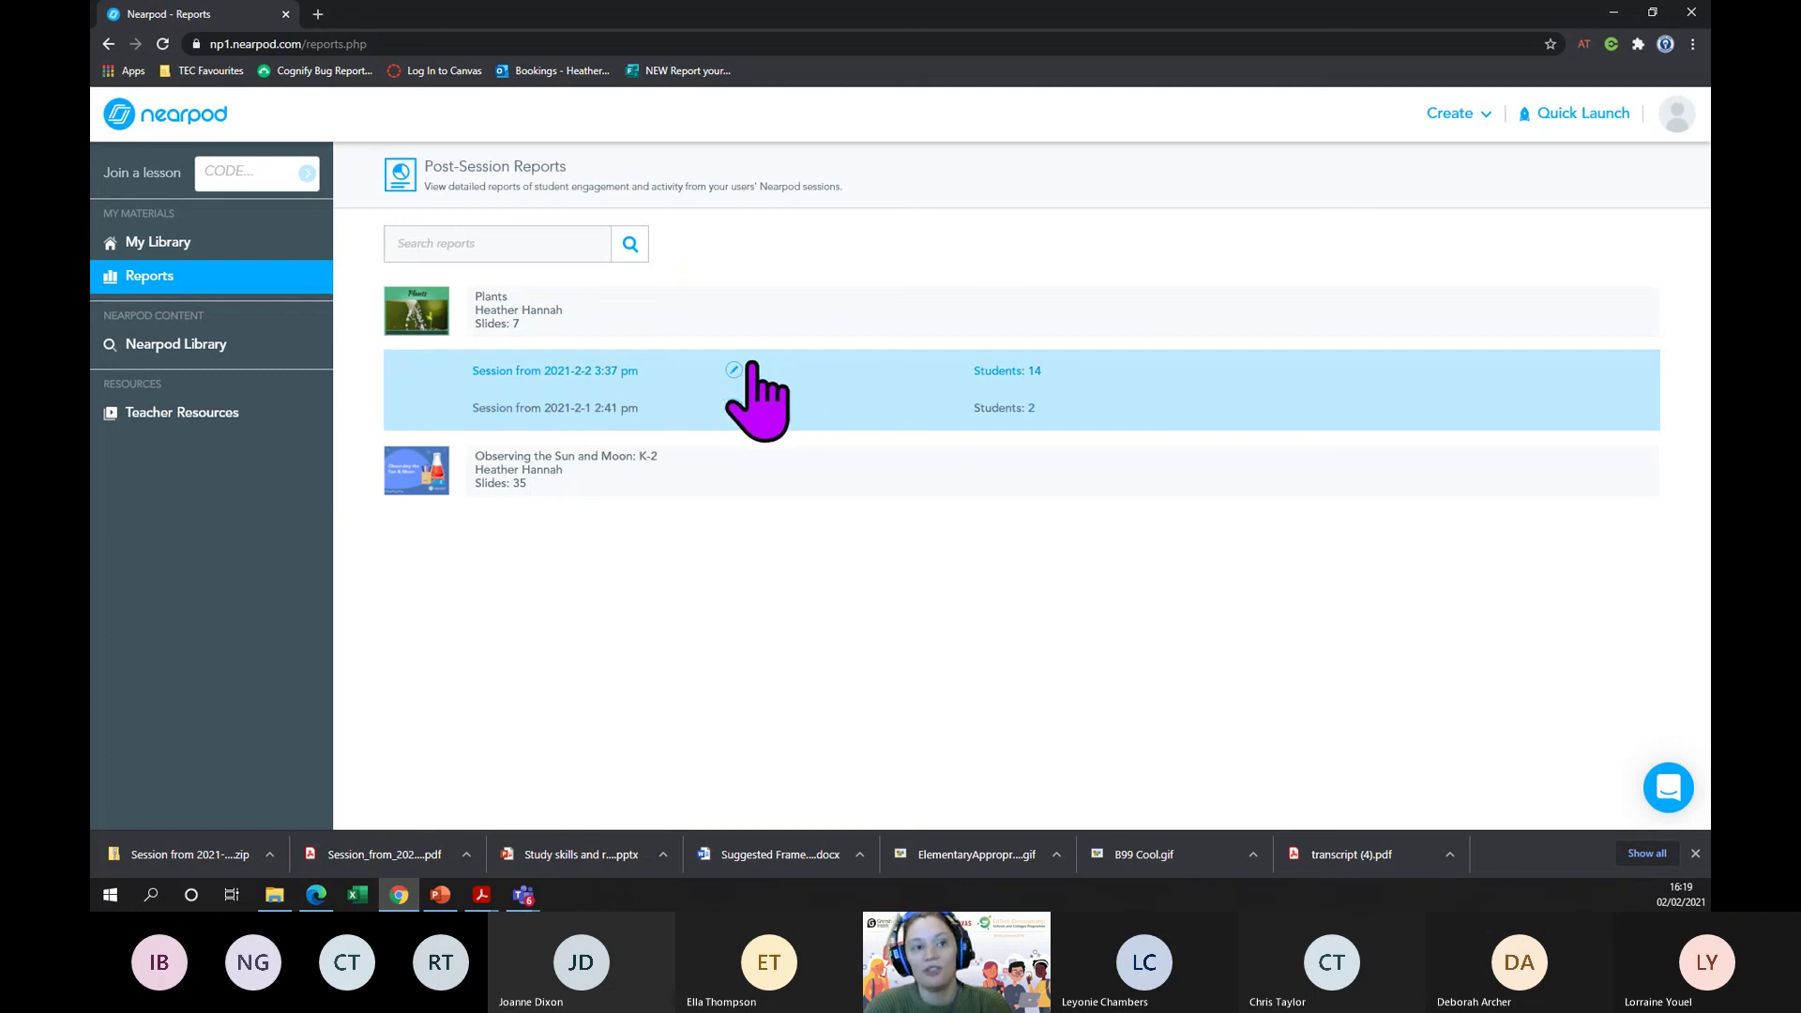
left_click(638, 374)
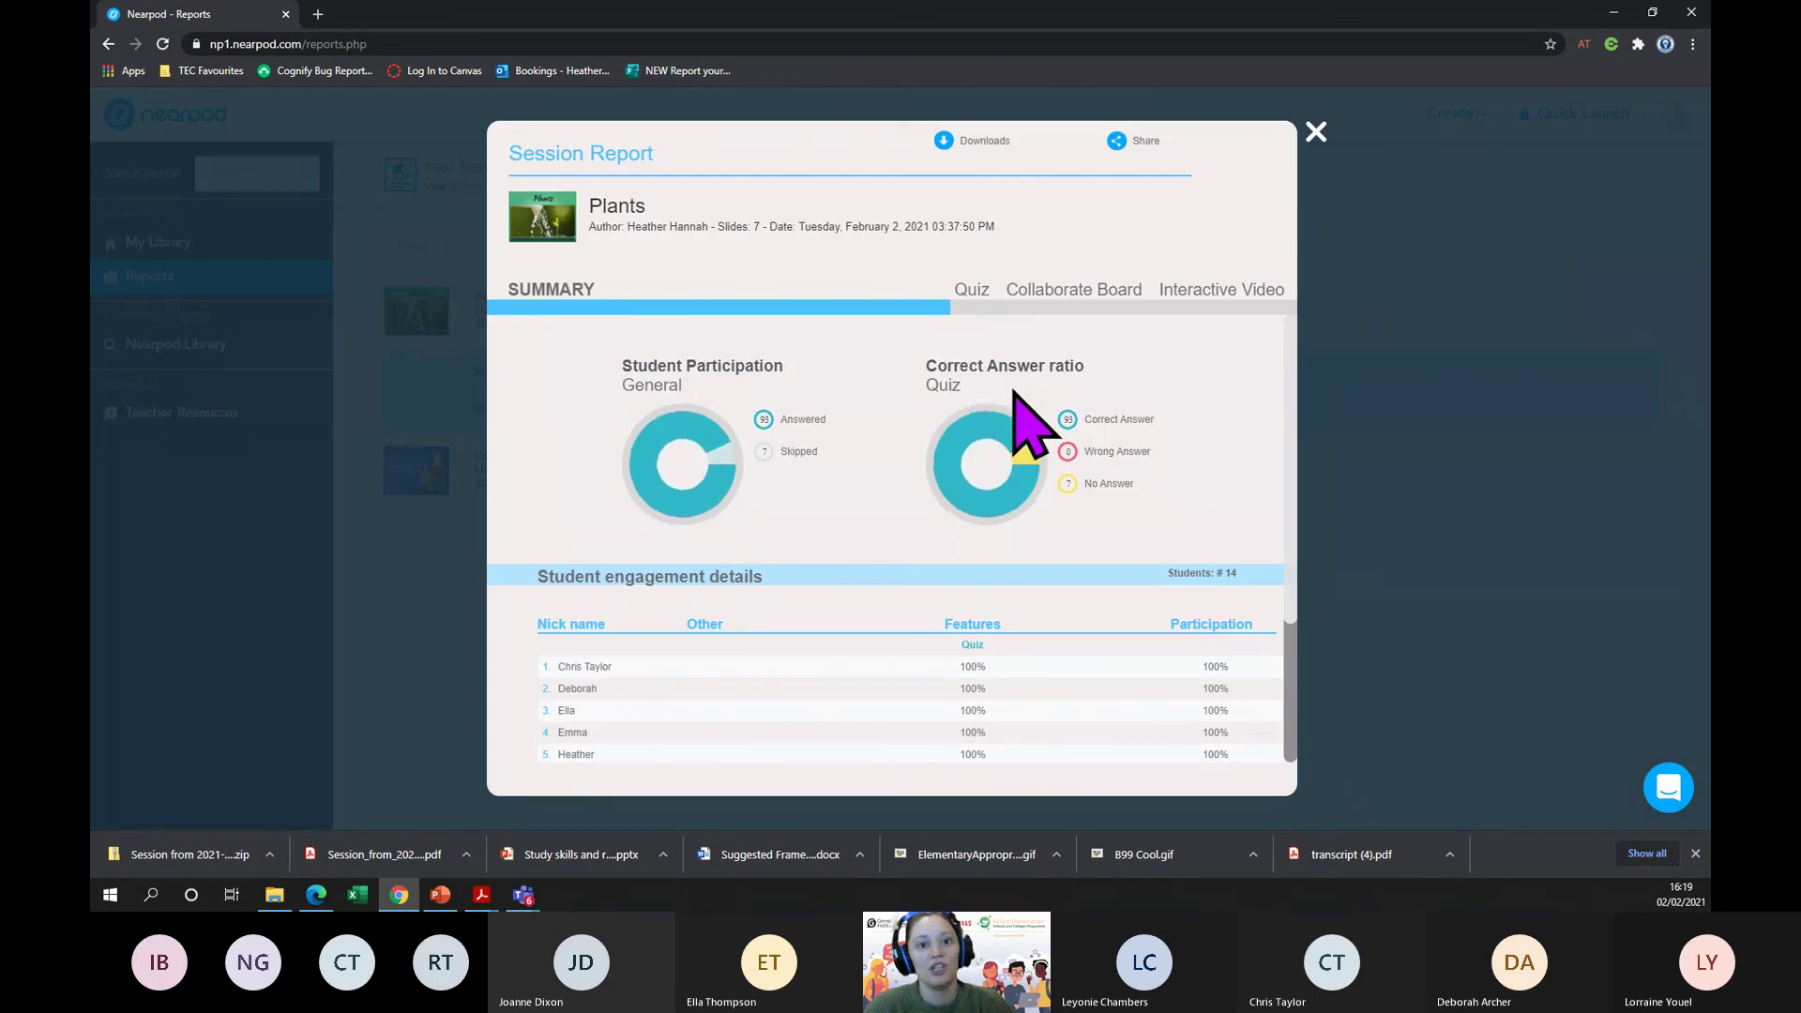
scroll(1027, 422, "down", 3)
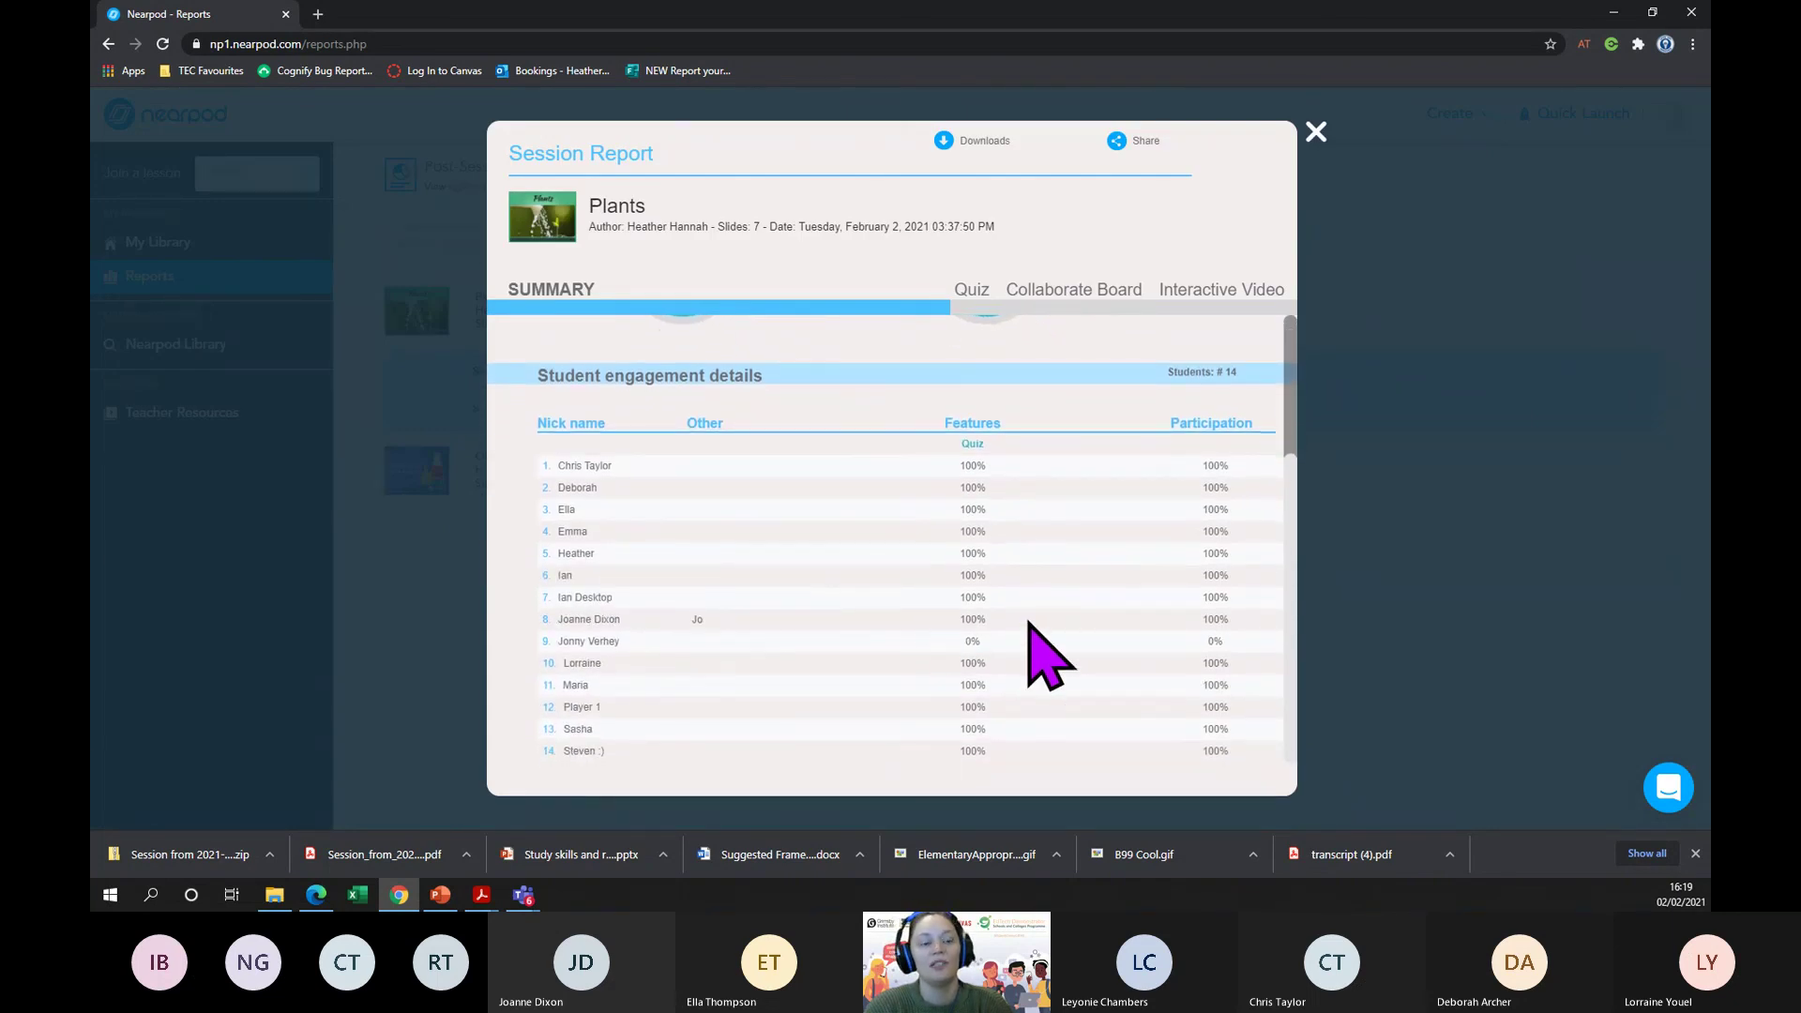
scroll(1097, 603, "up", 3)
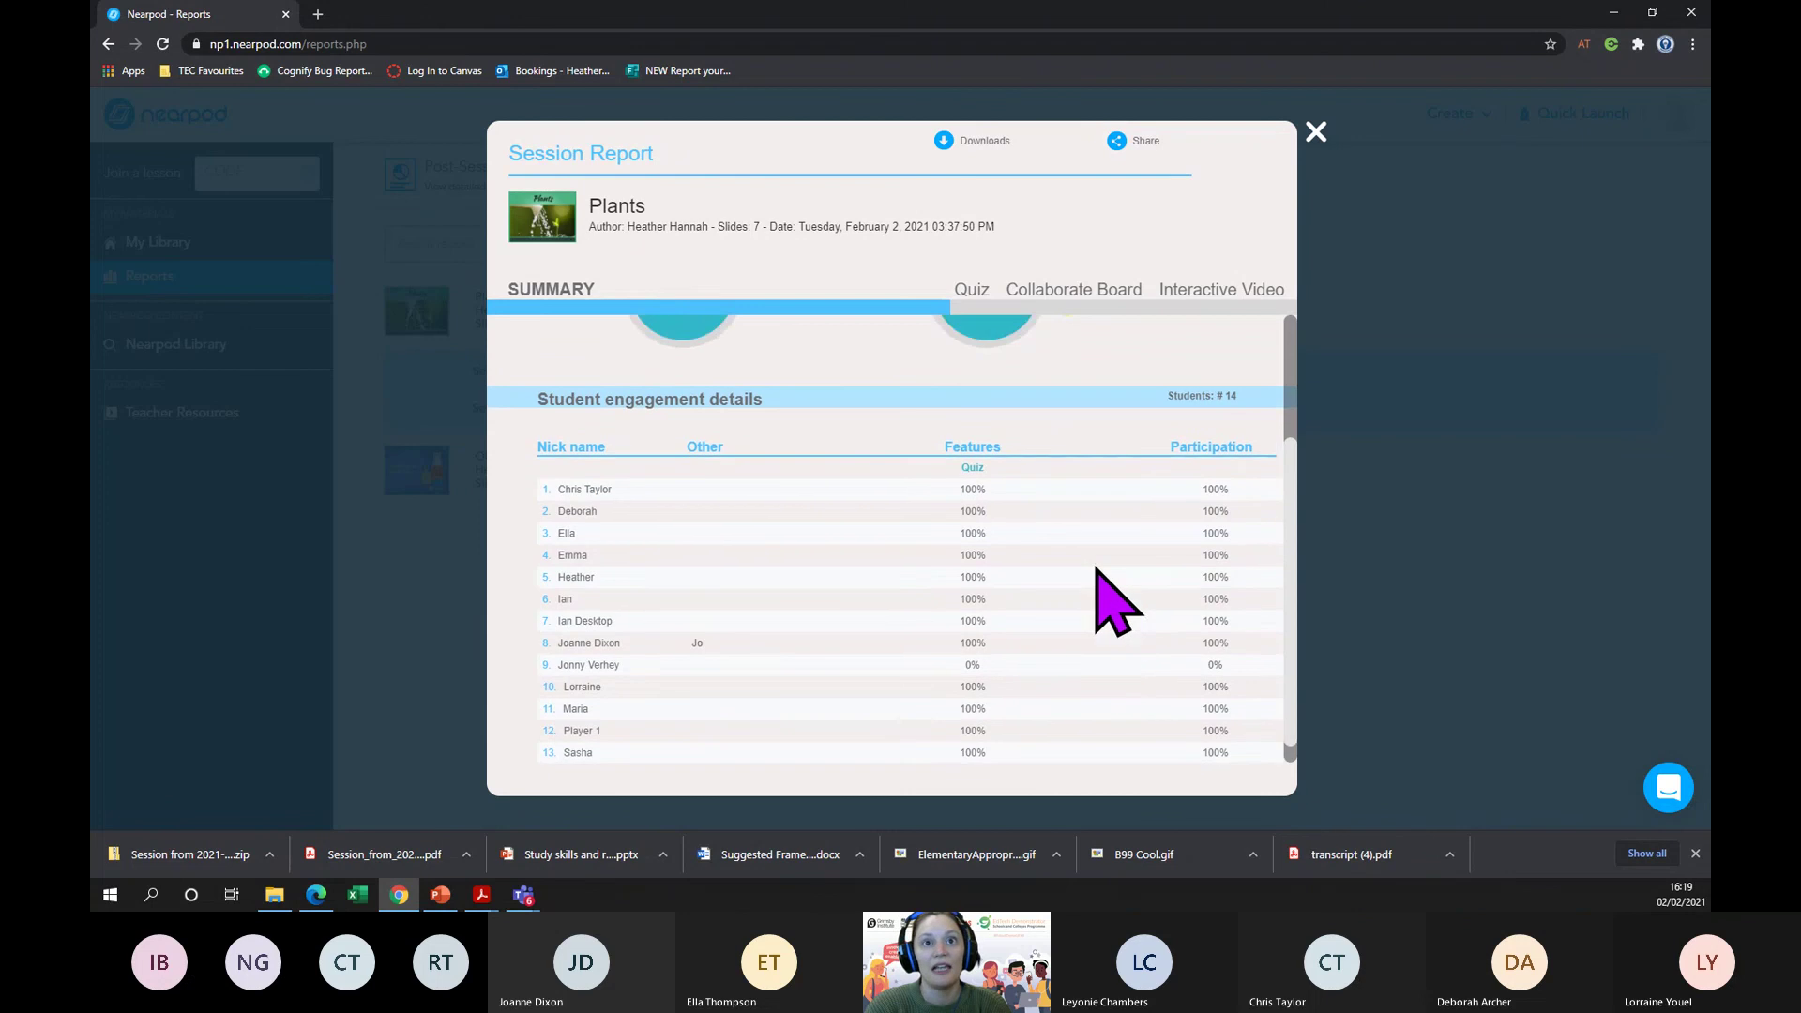
- View the Plants Collaborate Board results in the report, open the view-only class board, and return to the session report
left_click(1076, 298)
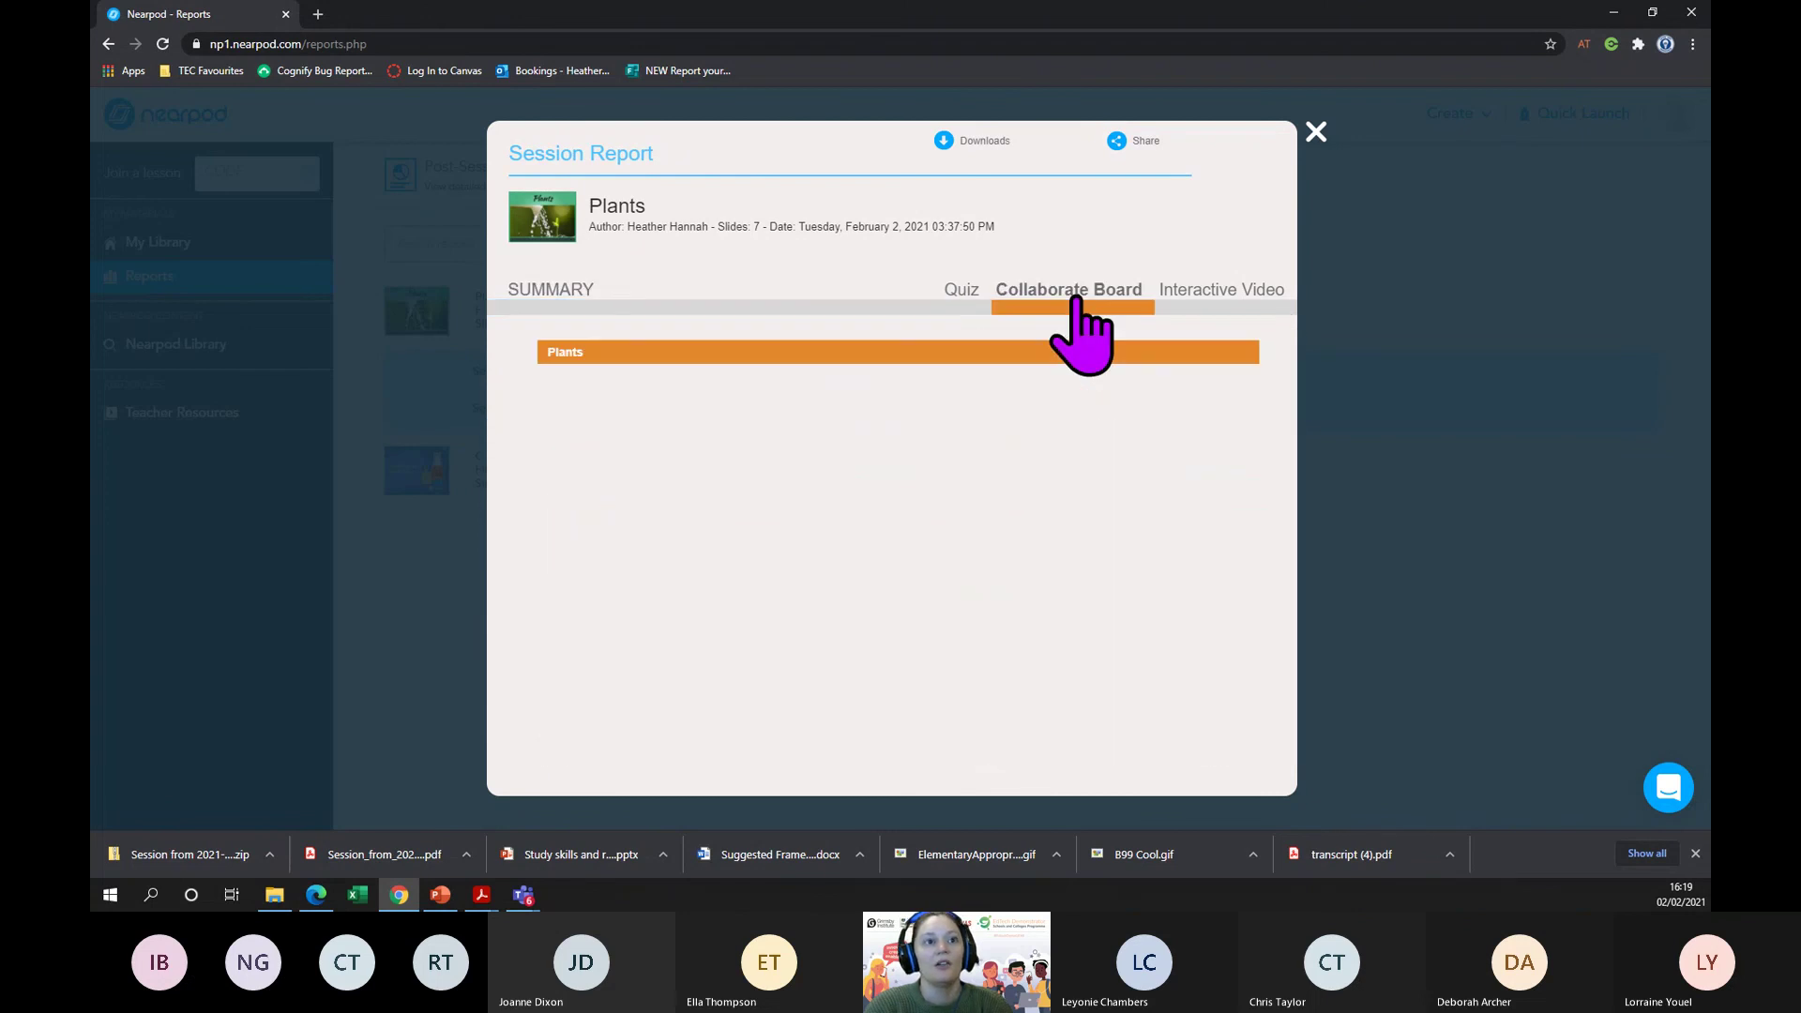
left_click(1193, 292)
left_click(1112, 295)
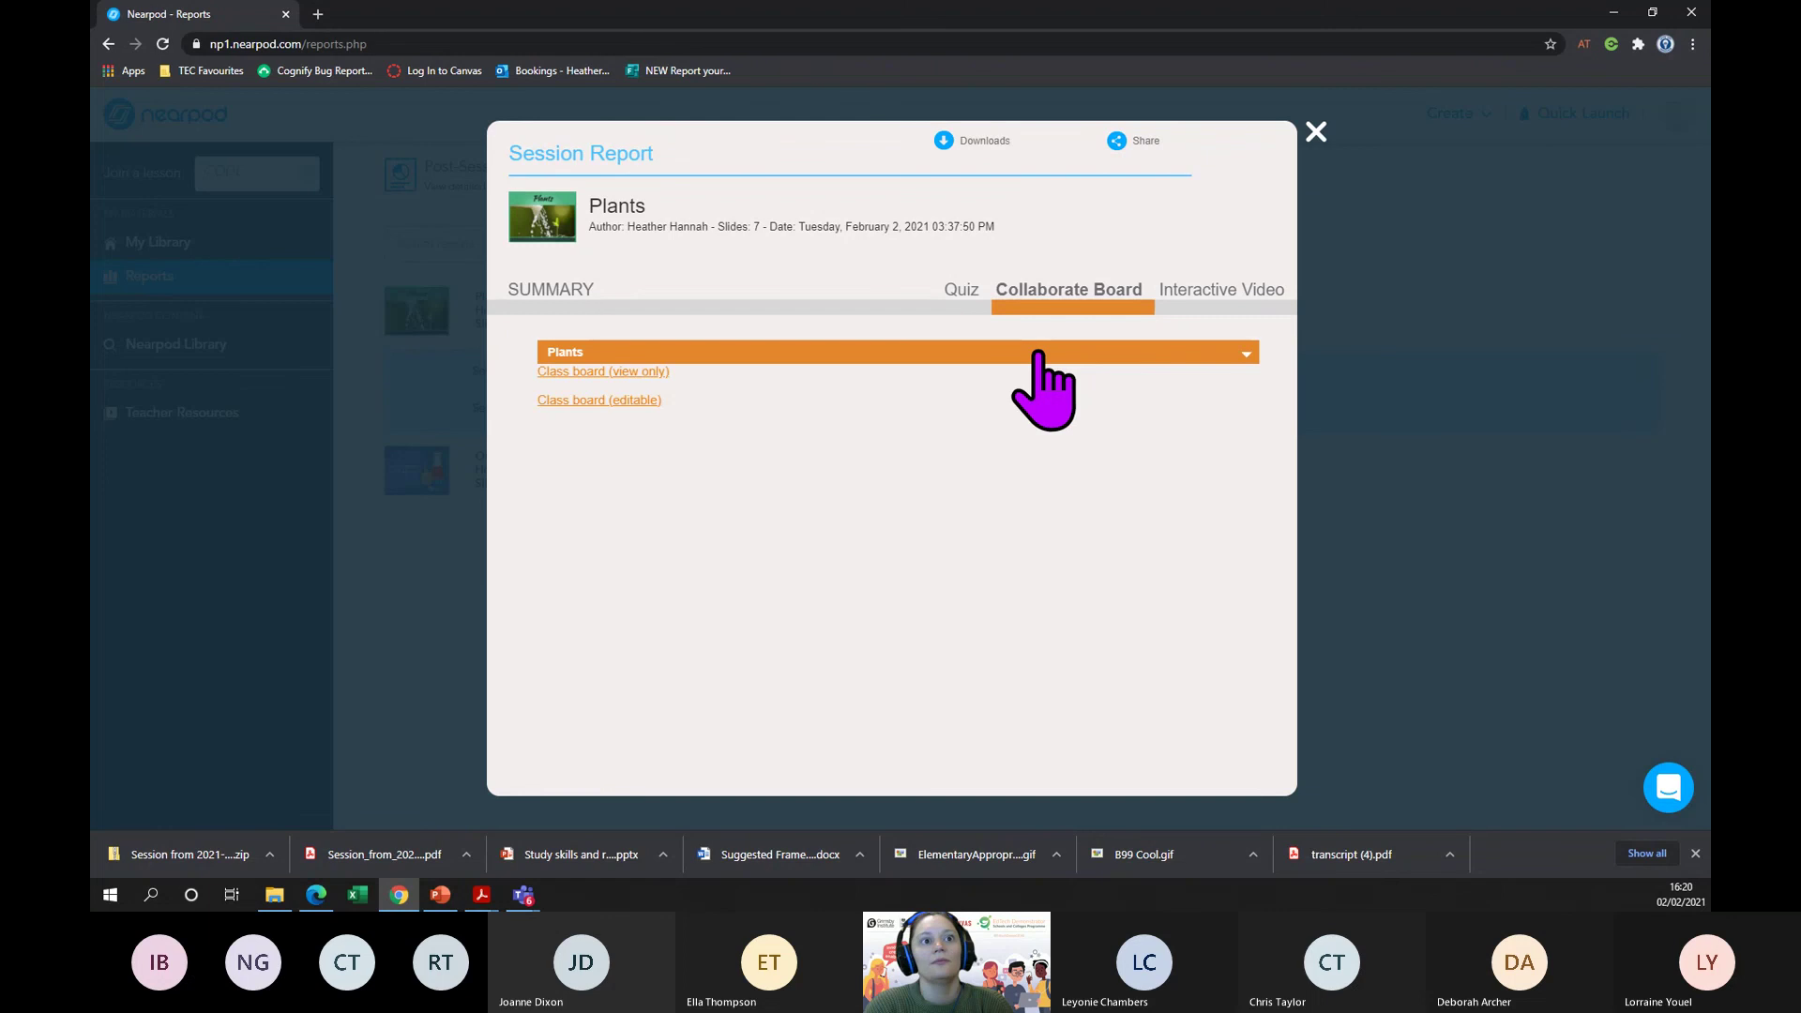
left_click(587, 373)
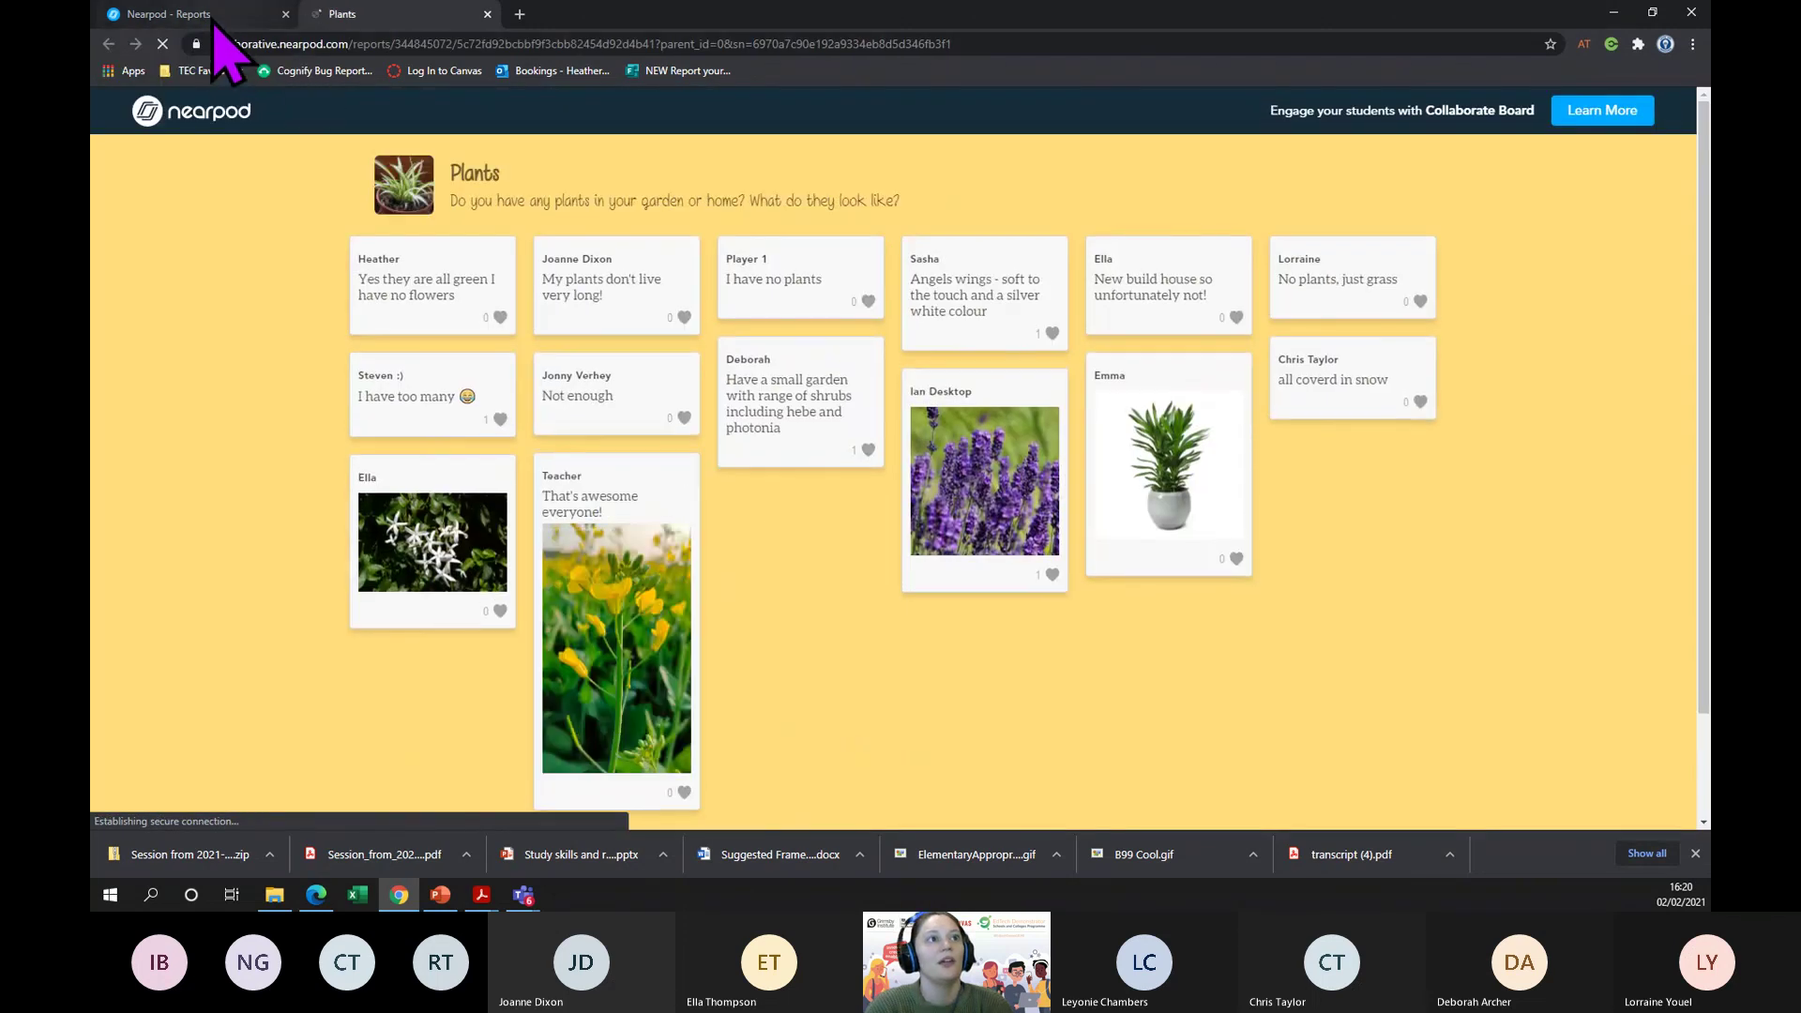
left_click(214, 22)
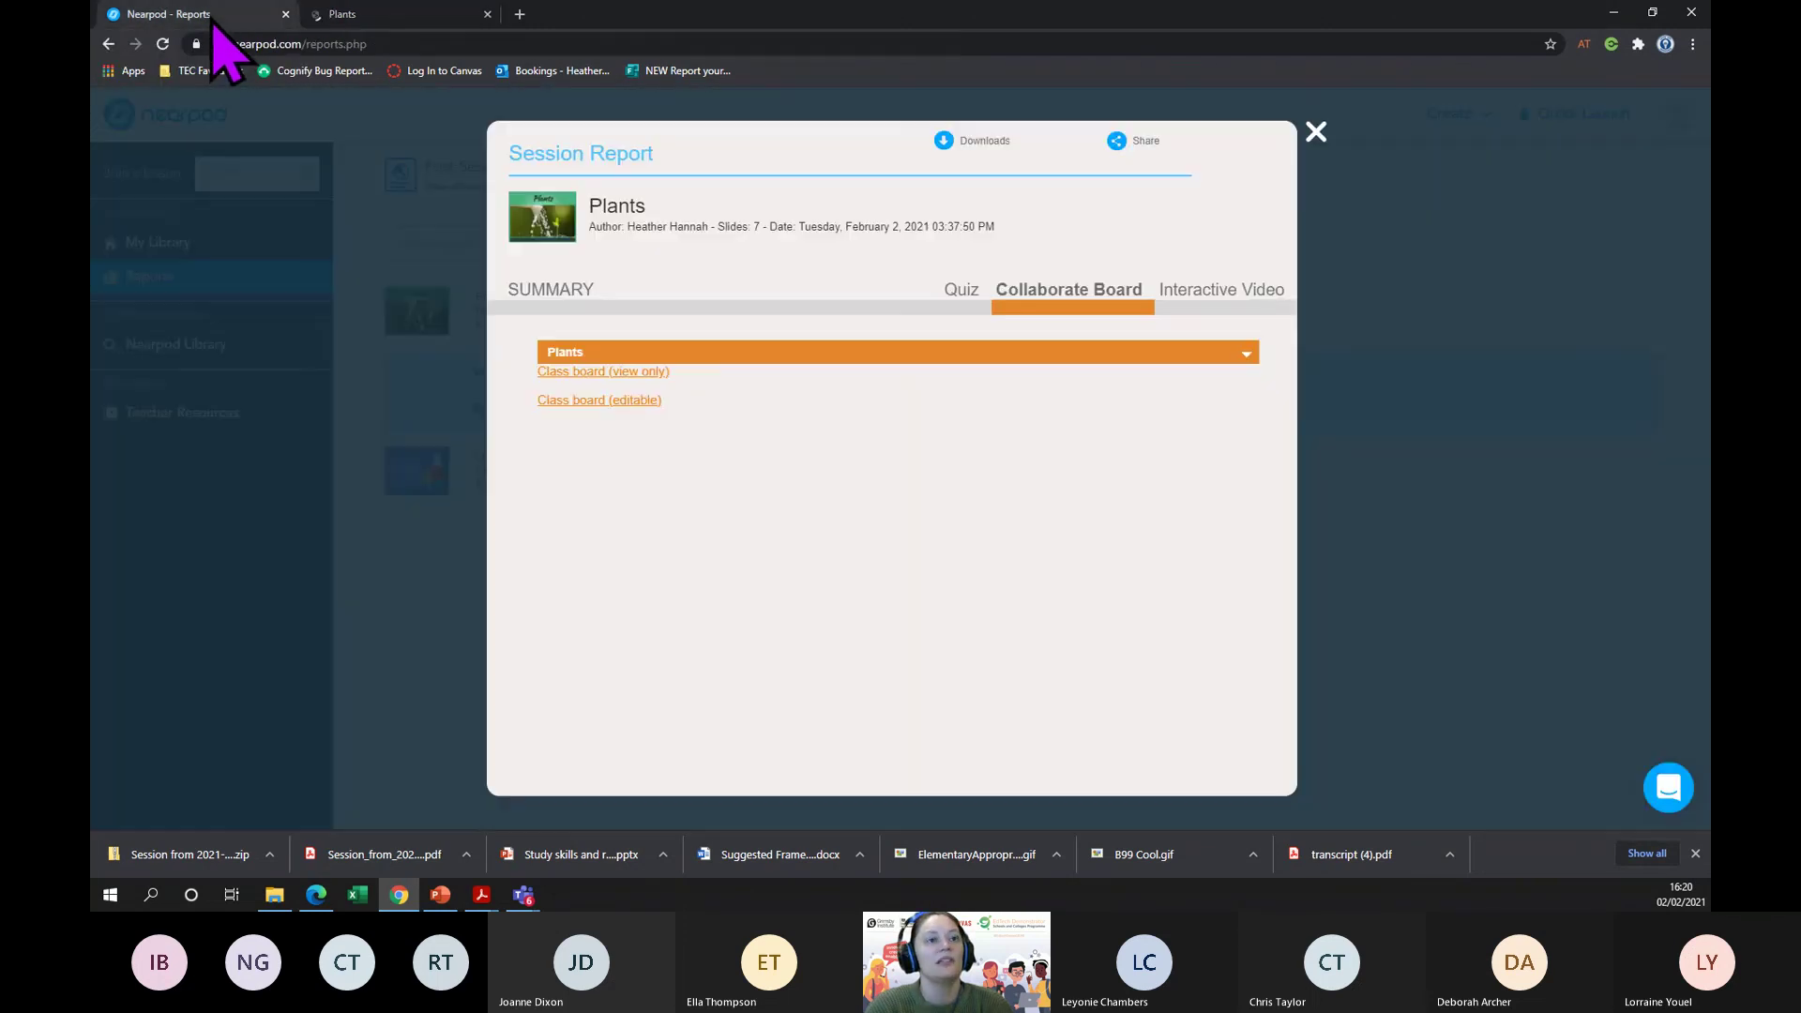
- Check the report's Interactive Video section and its sharing and download options, and close the session report
left_click(1203, 290)
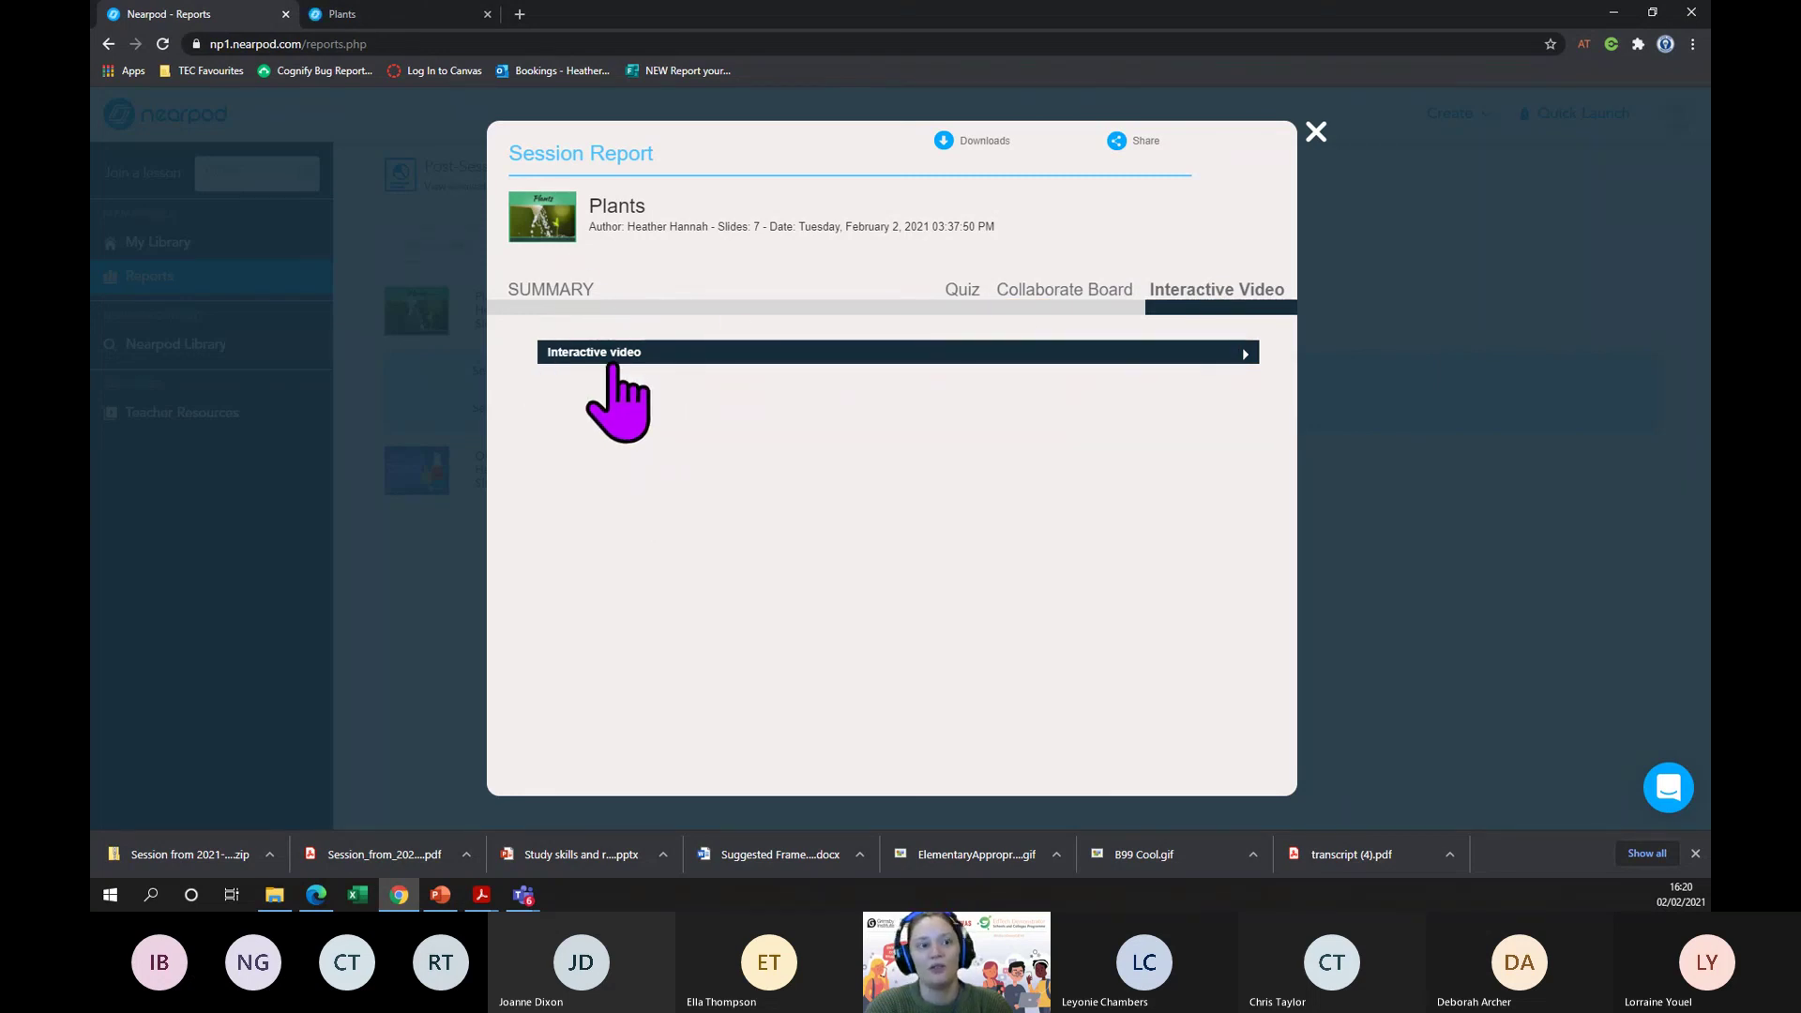
left_click(1138, 143)
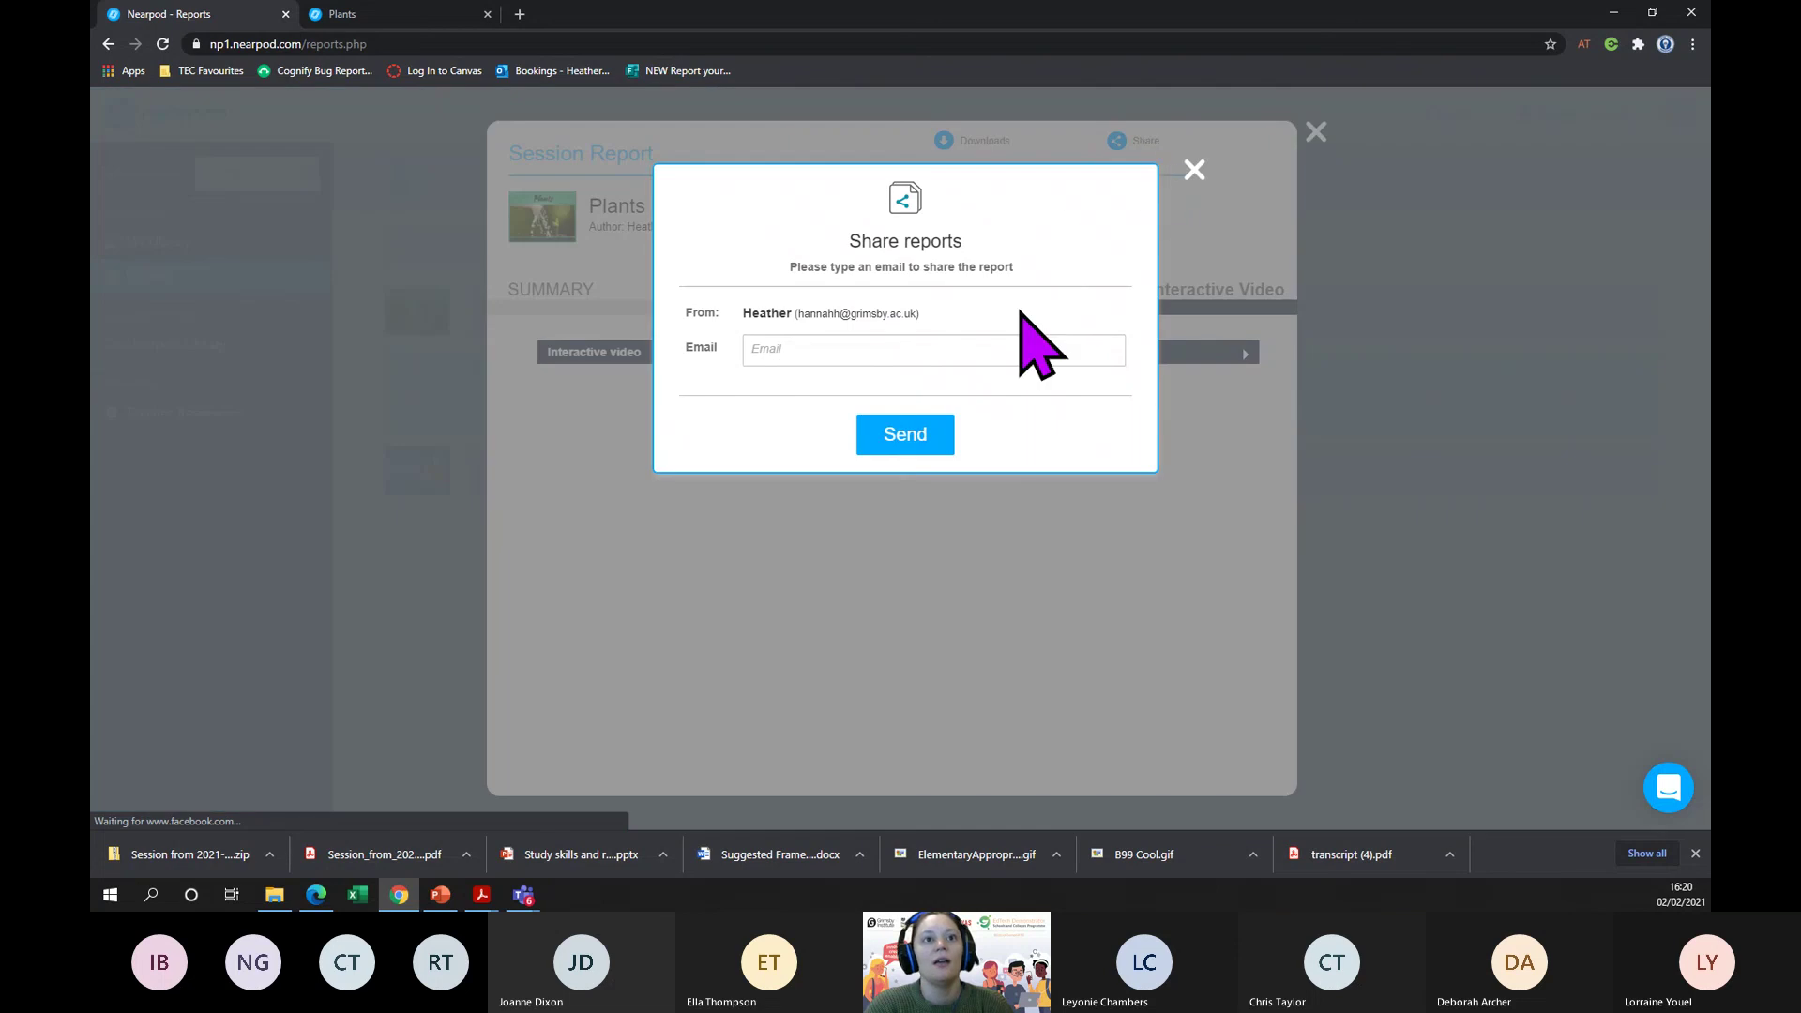
left_click(1193, 169)
left_click(973, 148)
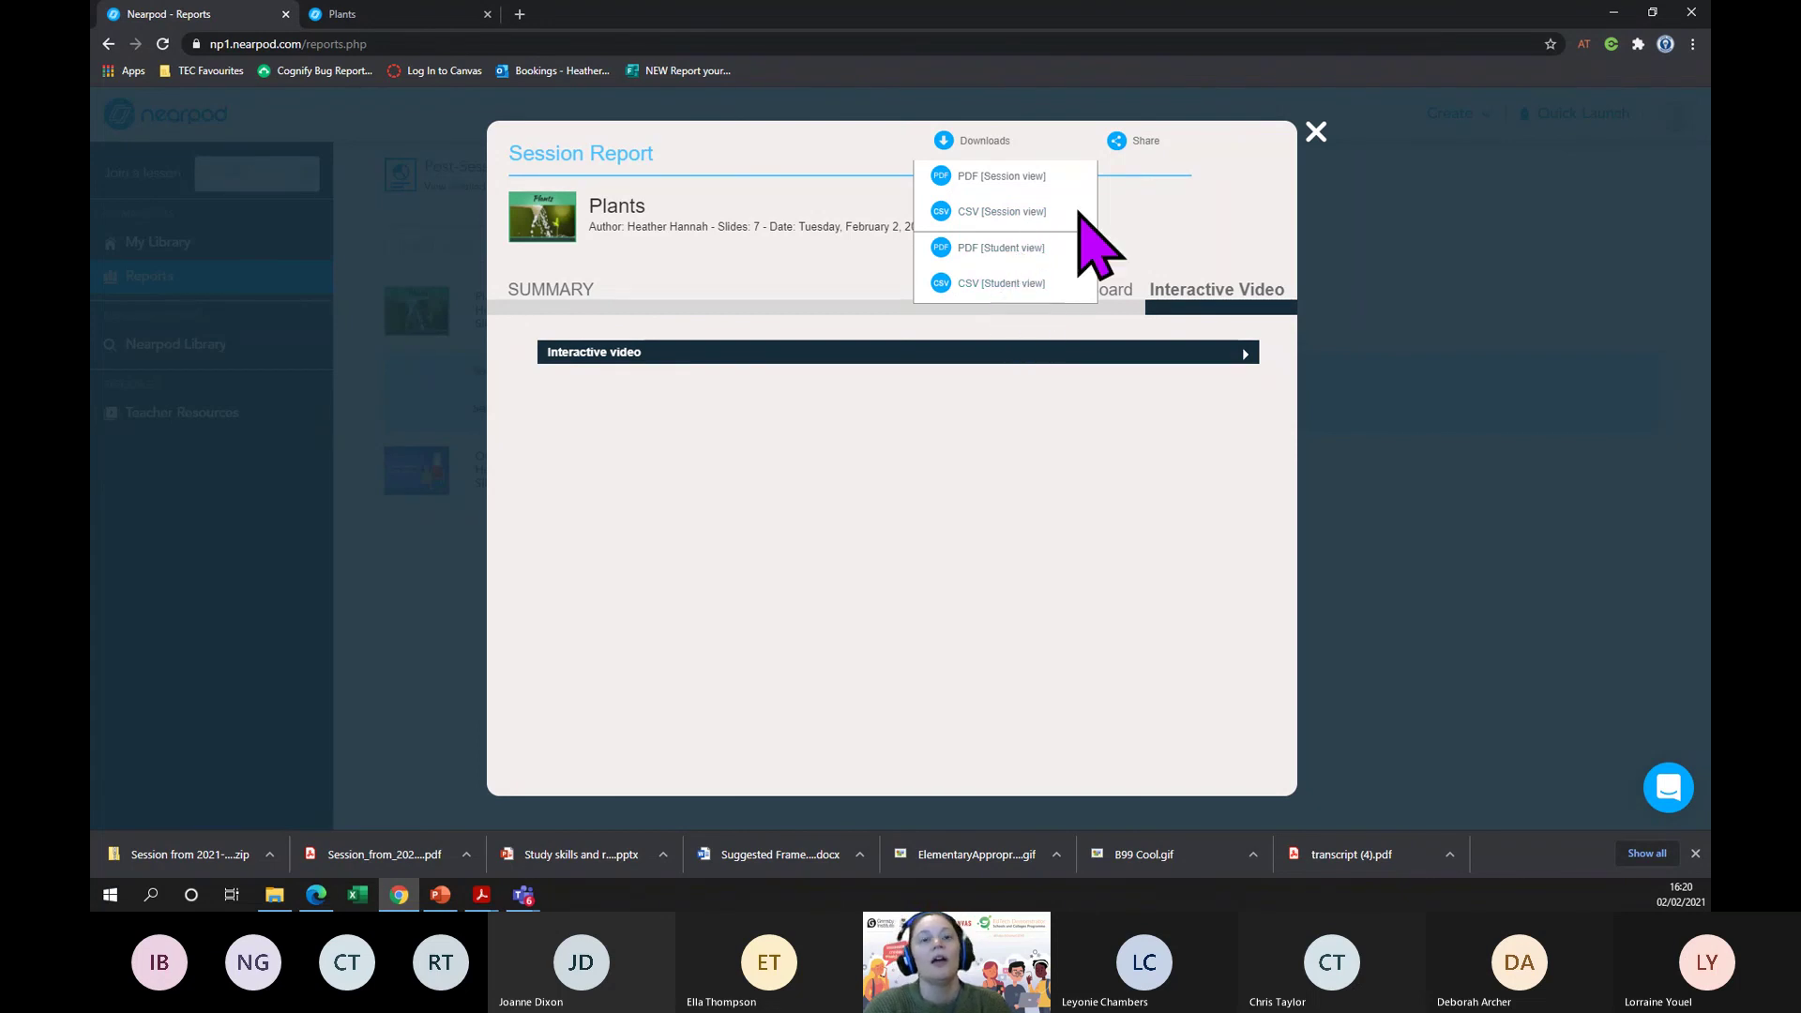
left_click(1315, 131)
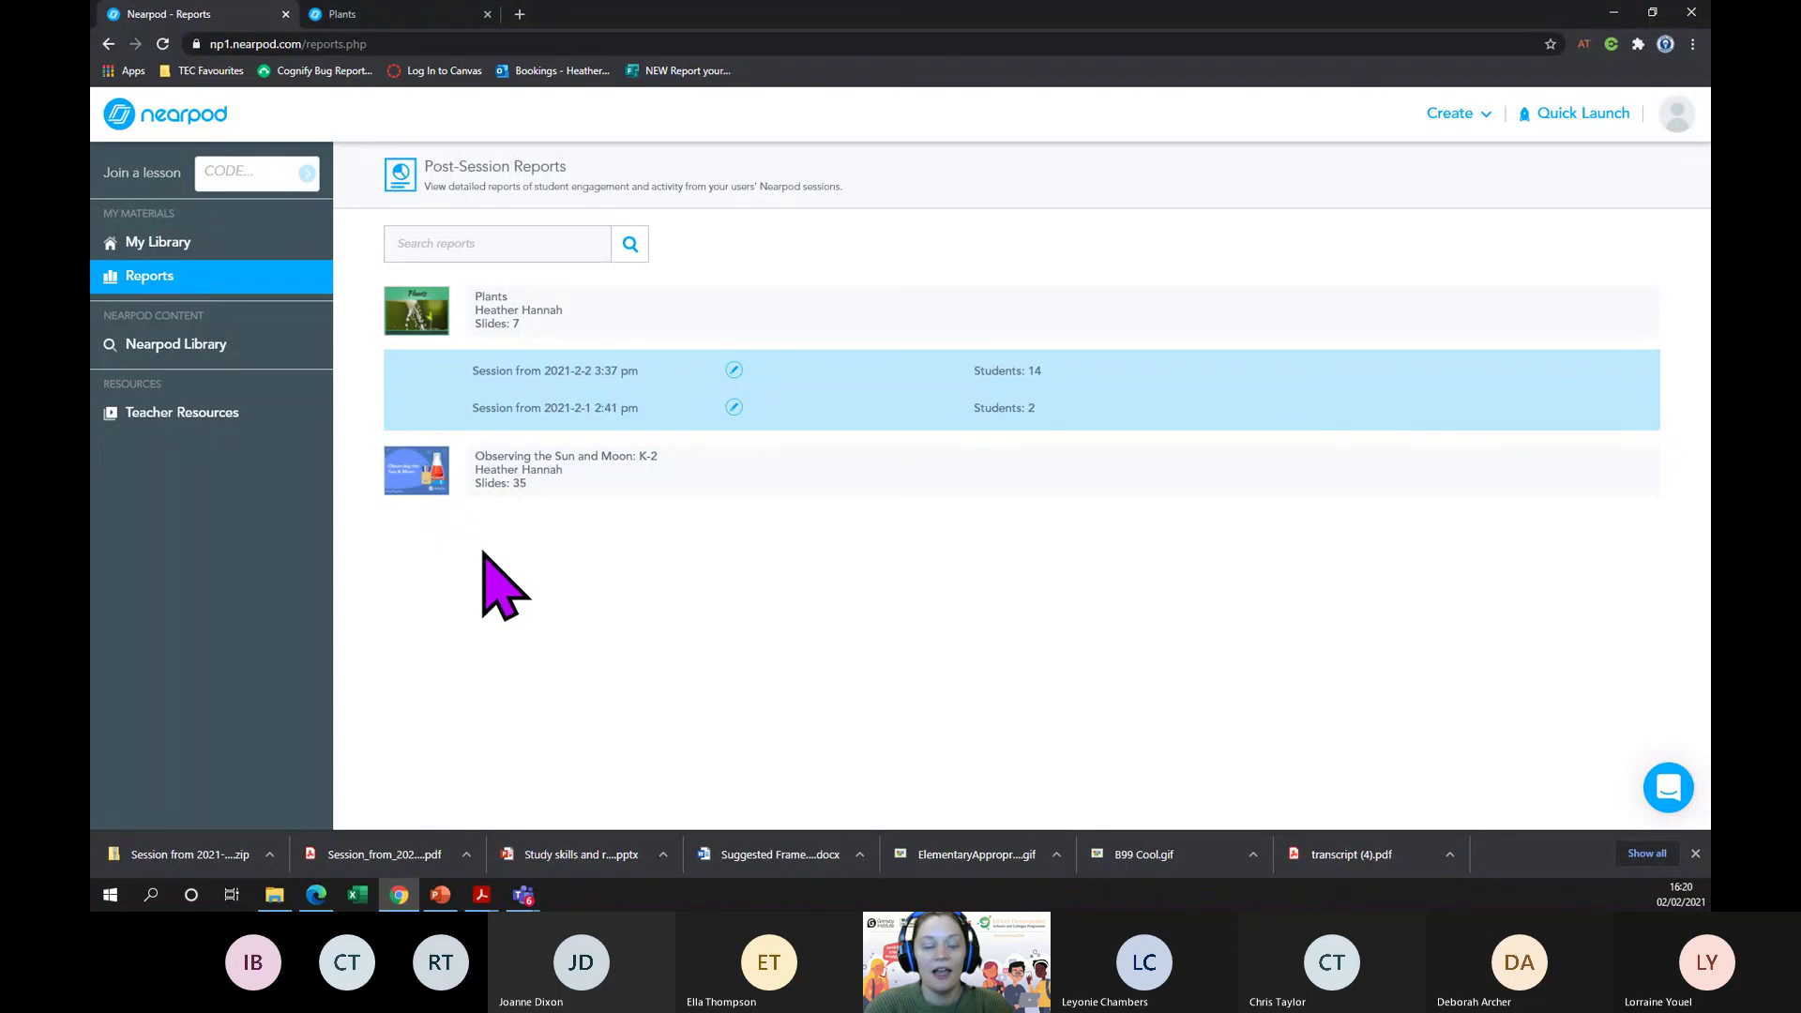
- Switch to PowerPoint and present the "Any Questions?" slide full screen
key("alt+Tab")
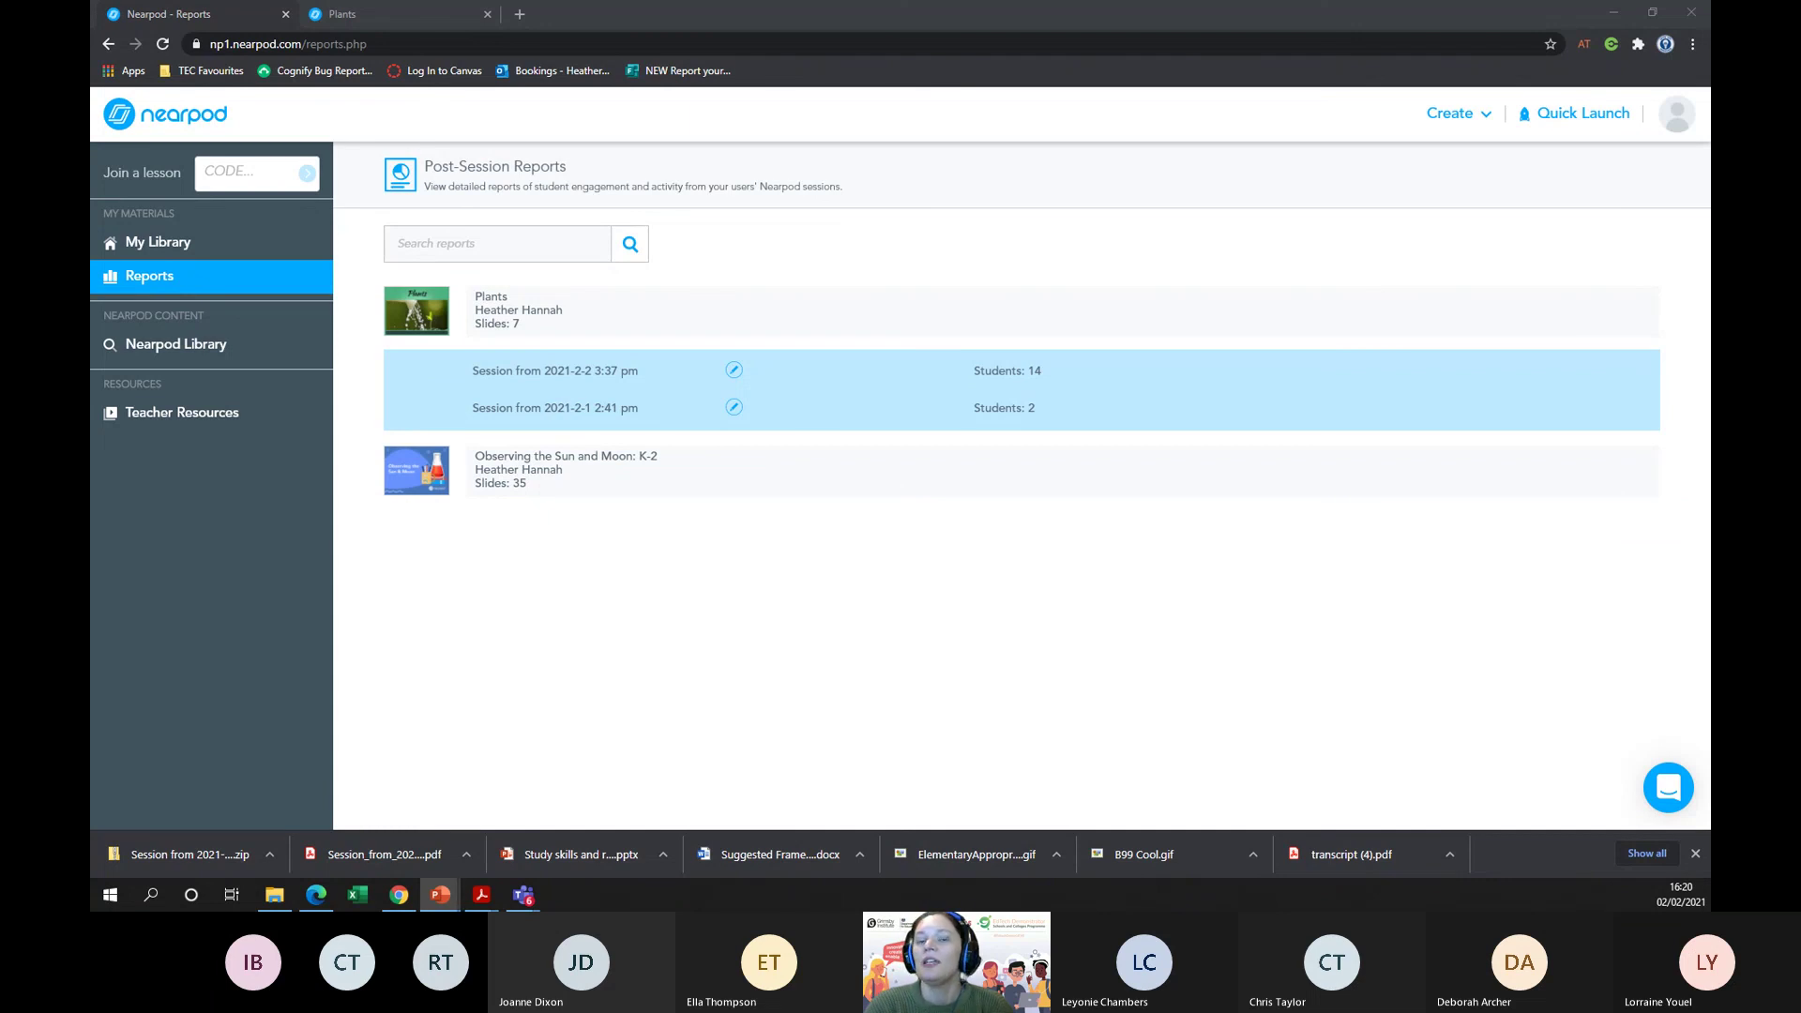
key("shift+F5")
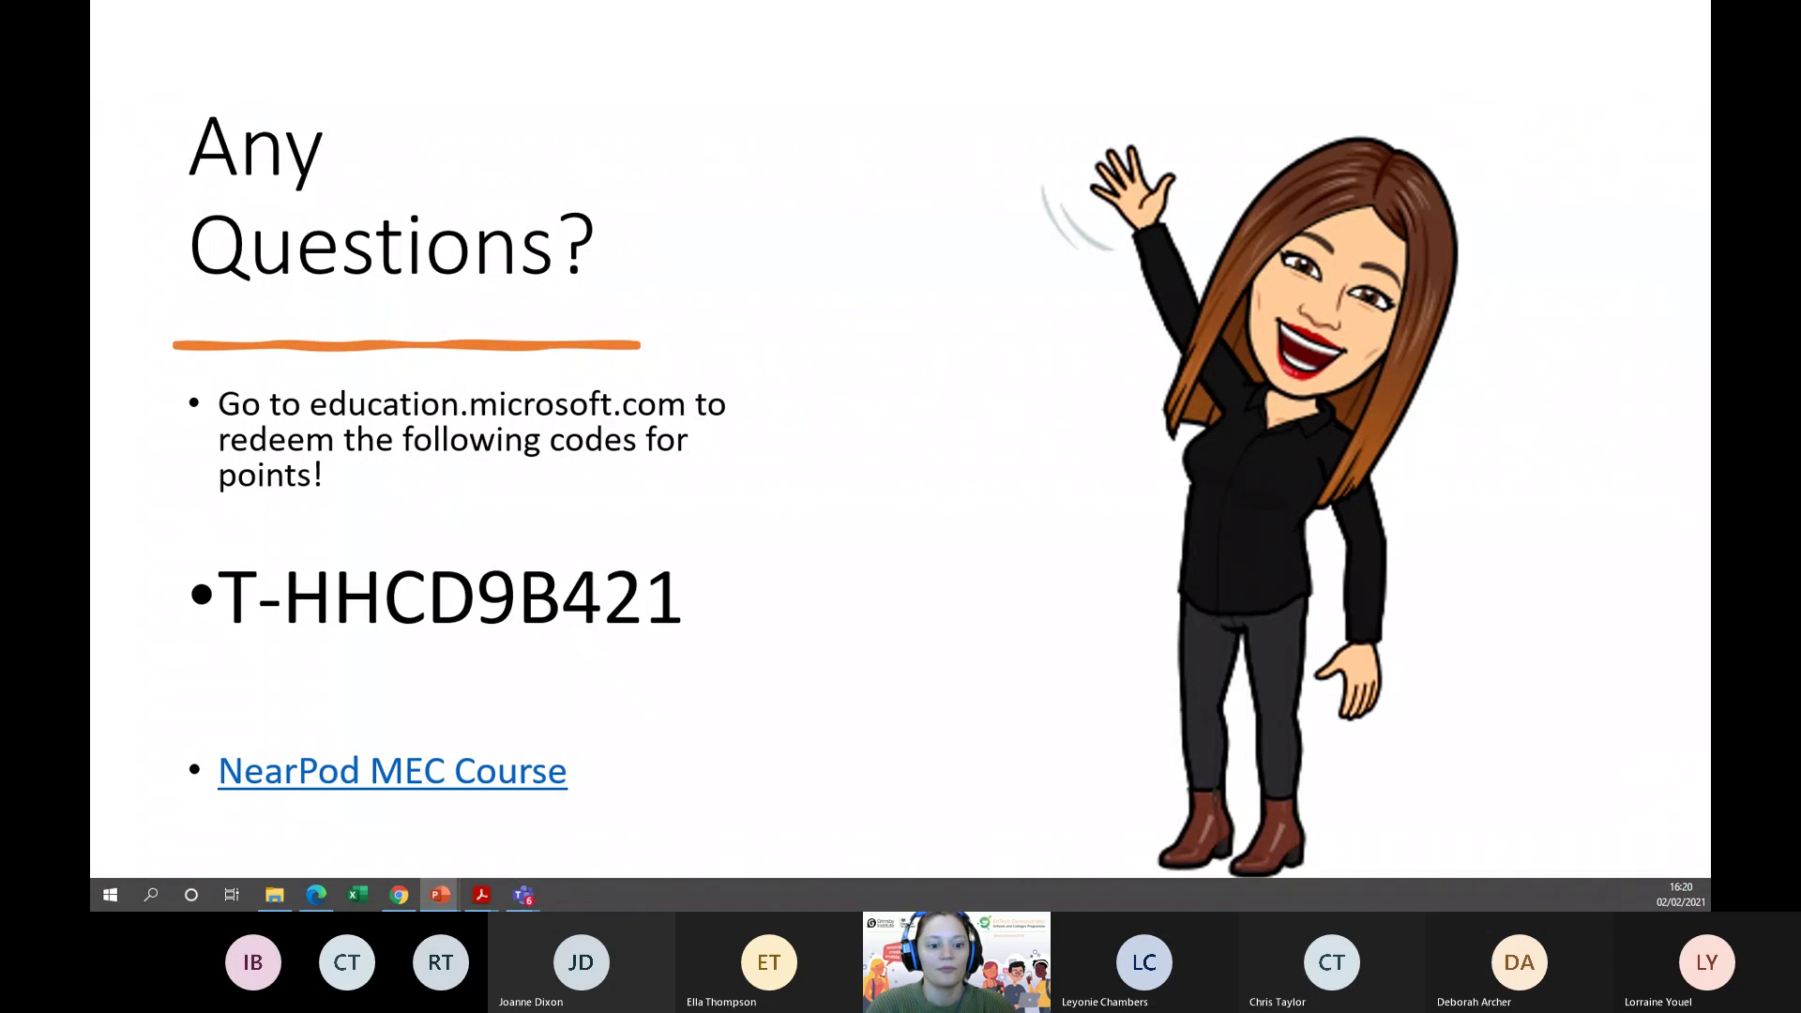